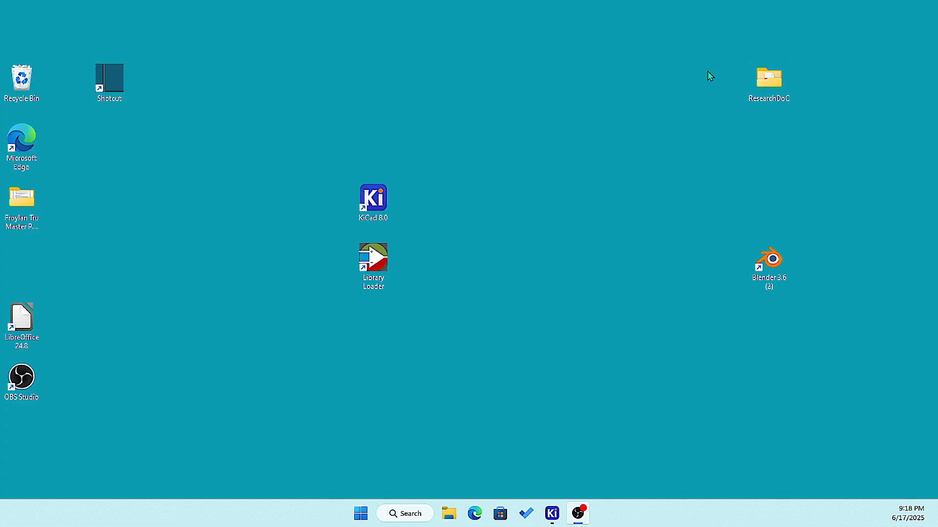
Step: Launch KiCad 8.0 and open the Motor Shield.kicad_sch schematic from the Motor Shield project
double_click(374, 200)
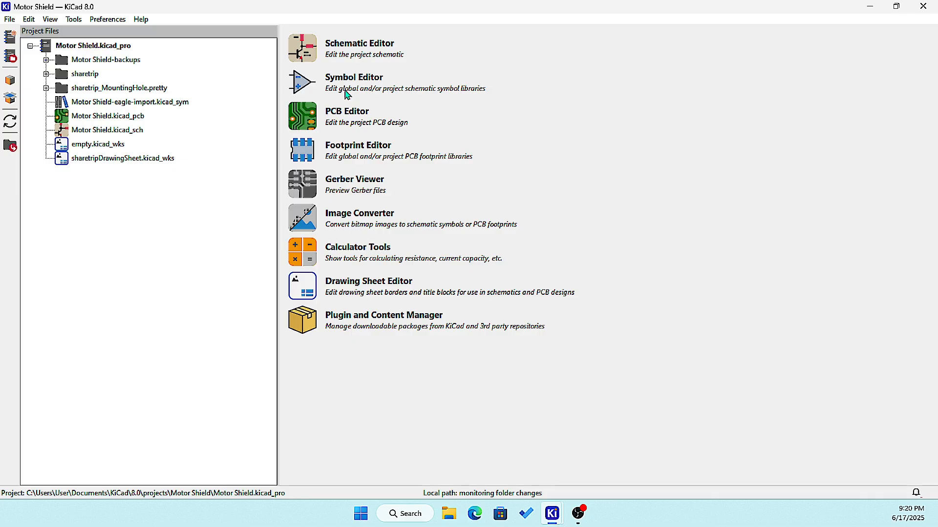
click(121, 131)
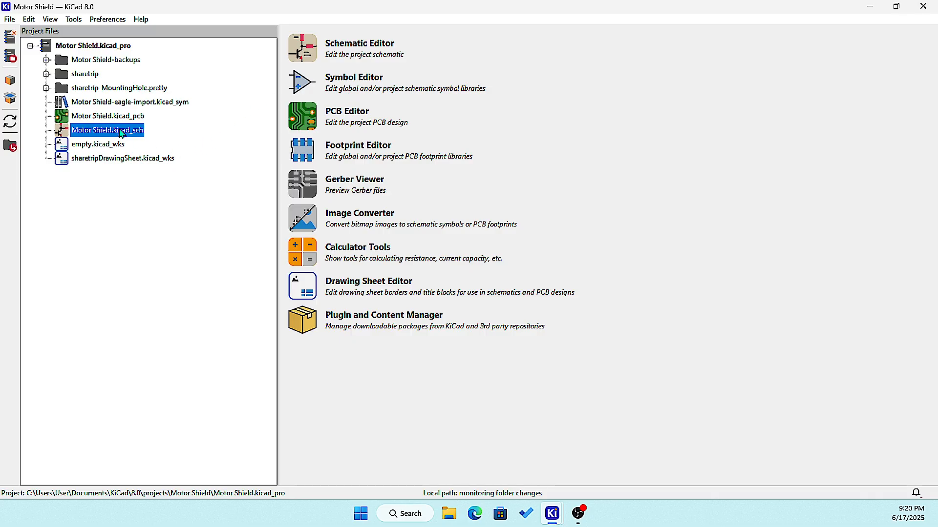
double_click(122, 131)
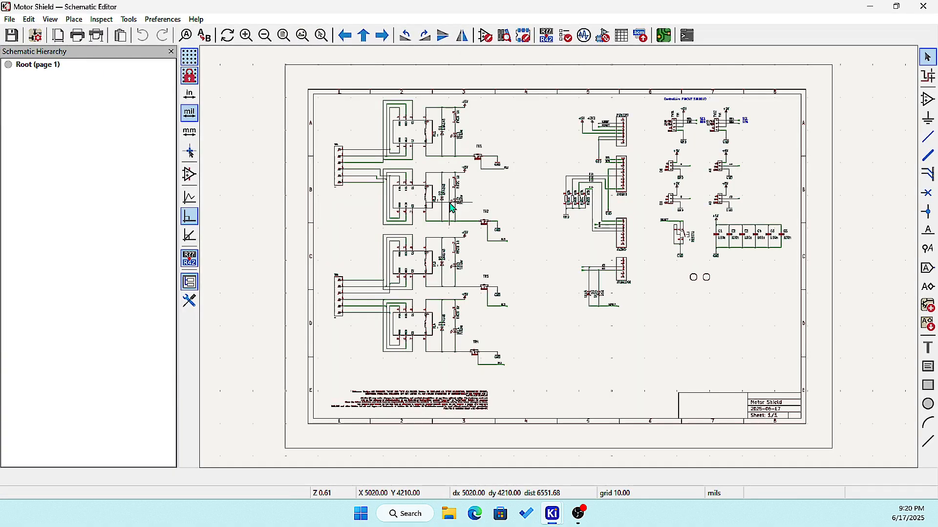
Step: Examine the relay driver circuits around RL1 and RL2, including their diodes, LEDs and transistors
scroll(491, 195, up, 3)
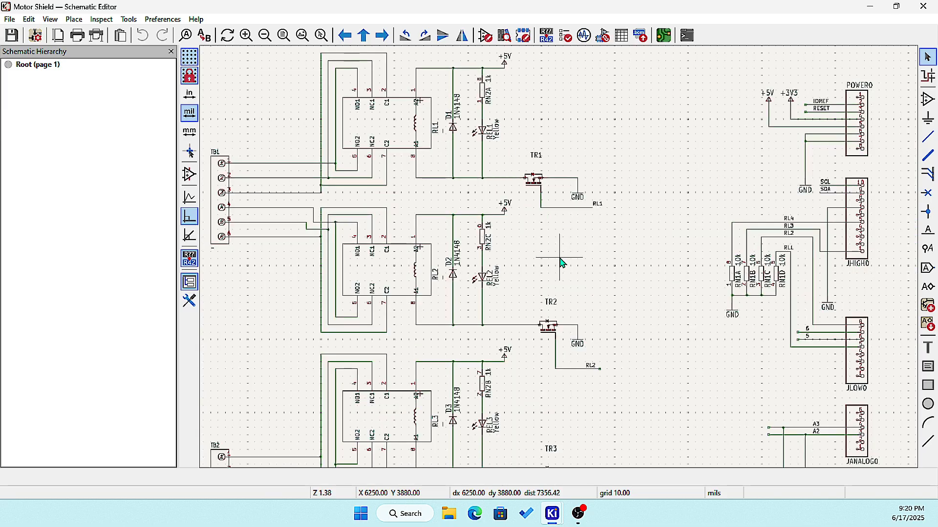
scroll(533, 268, up, 2)
scroll(548, 262, down, 3)
scroll(523, 241, up, 3)
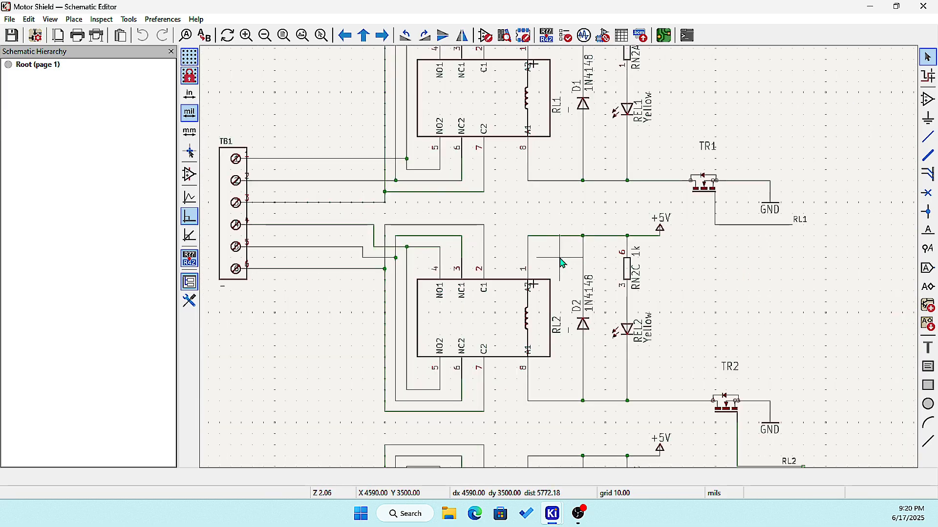
scroll(567, 259, up, 1)
scroll(517, 285, down, 1)
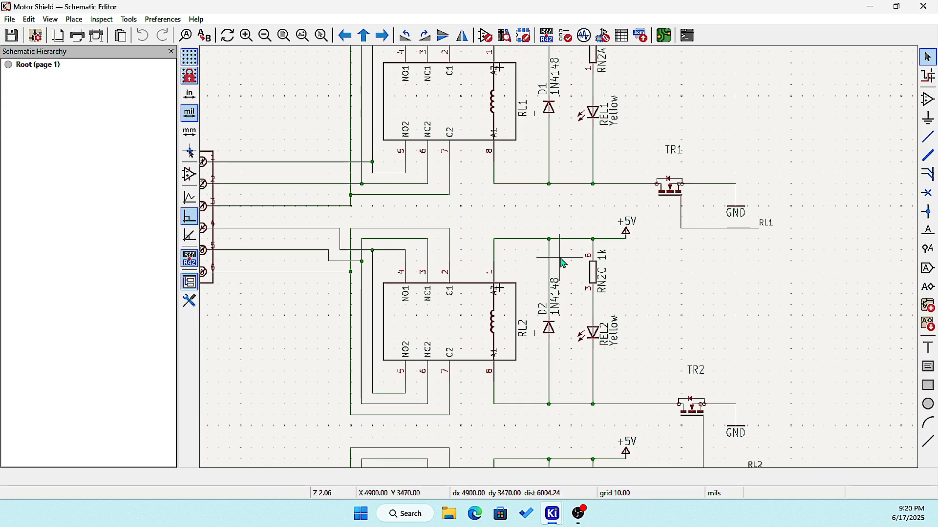
scroll(506, 279, up, 1)
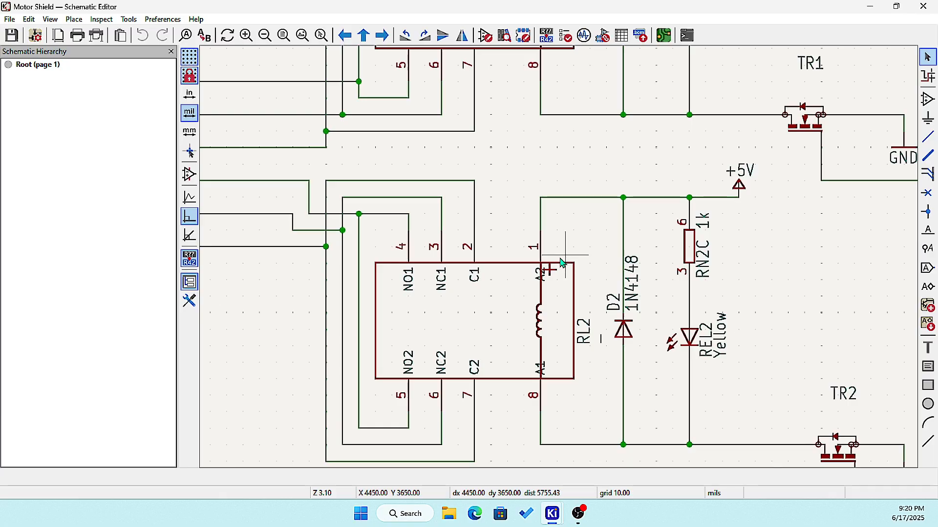
scroll(564, 254, down, 1)
scroll(561, 262, down, 1)
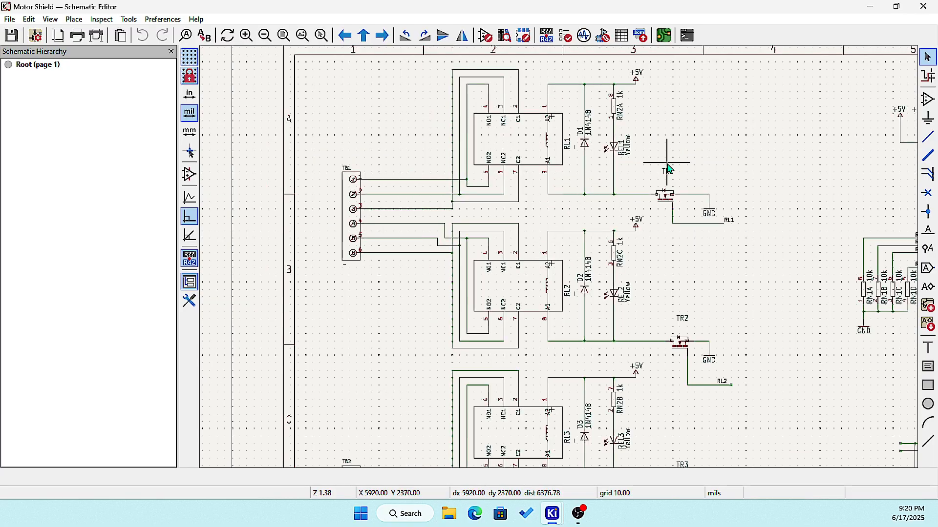
scroll(562, 263, up, 2)
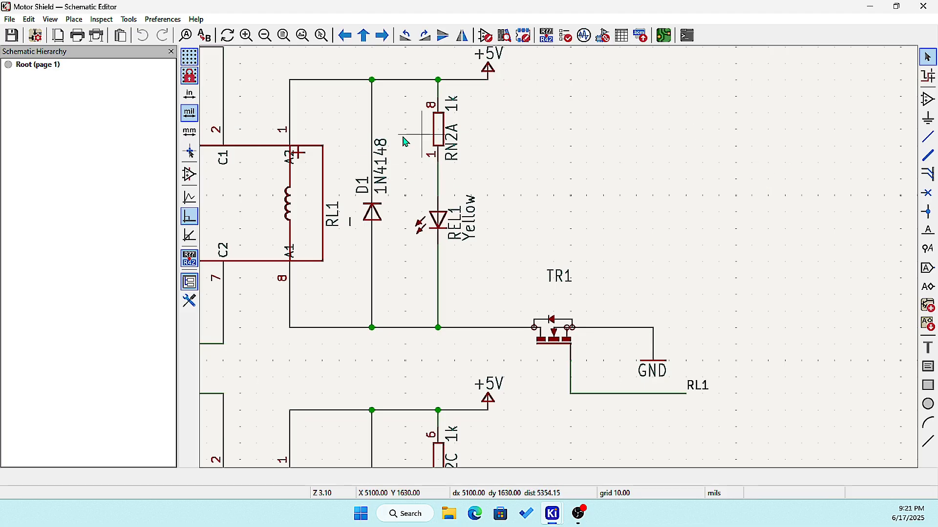
Step: Review the global symbol libraries from the stock entries through the custom ones such as Motor Shield, and close the library manager
click(163, 19)
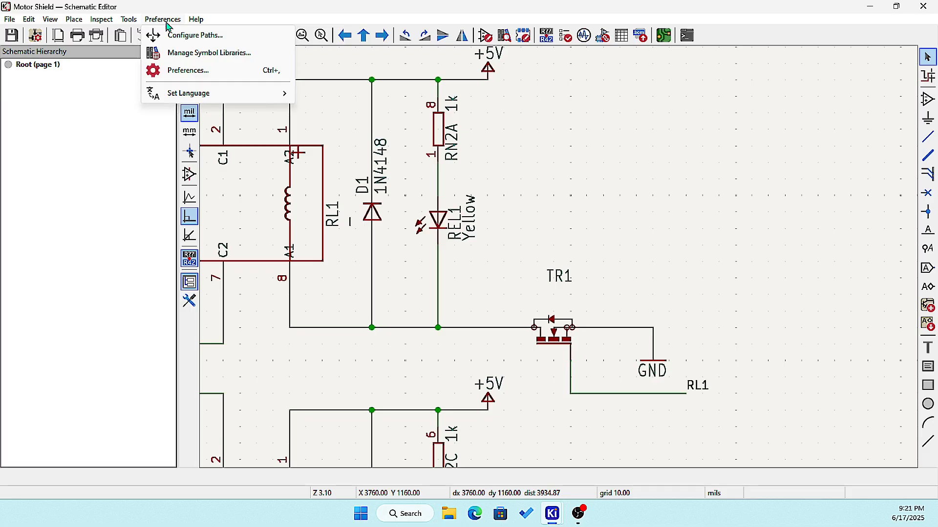
click(190, 54)
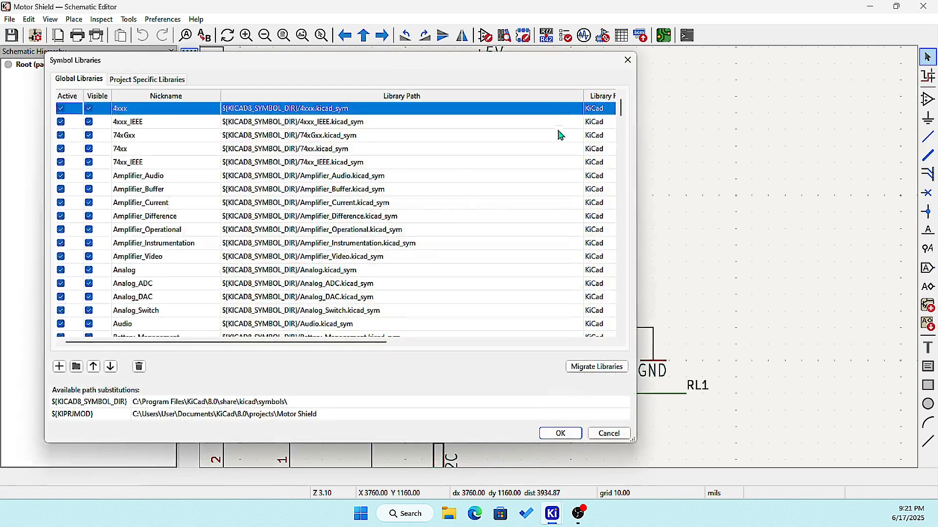
scroll(223, 217, down, 5)
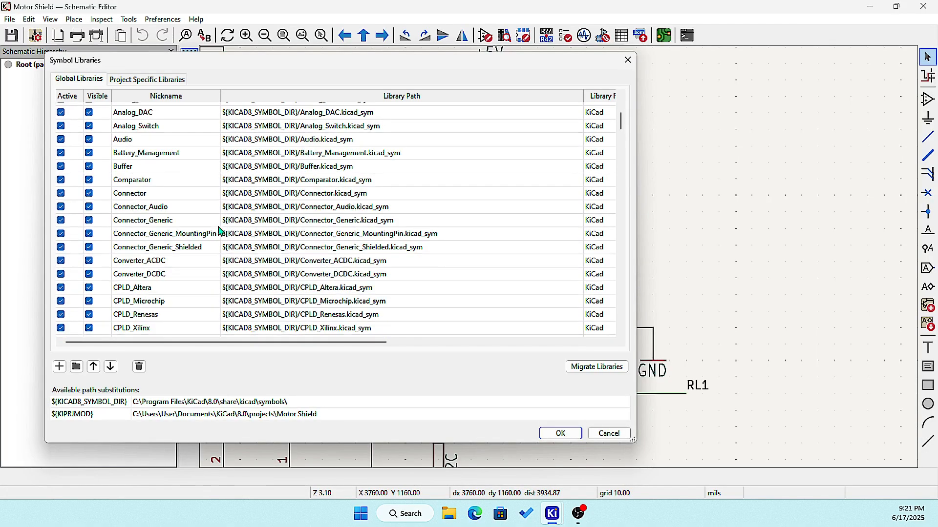
scroll(219, 229, down, 6)
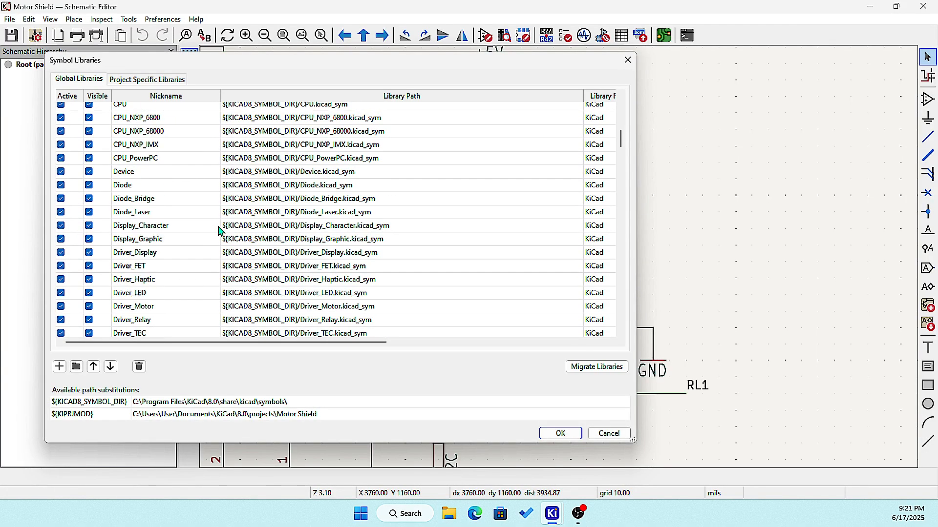
scroll(218, 231, down, 4)
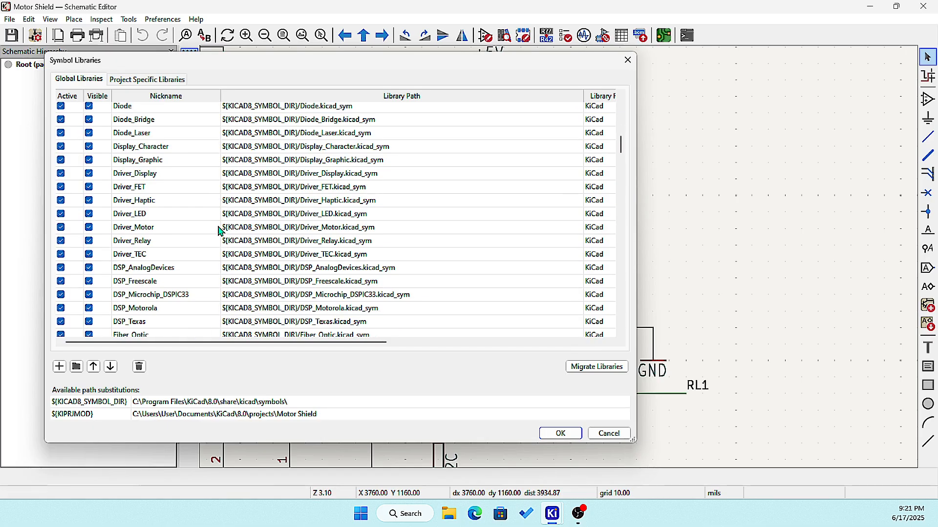
scroll(219, 231, down, 2)
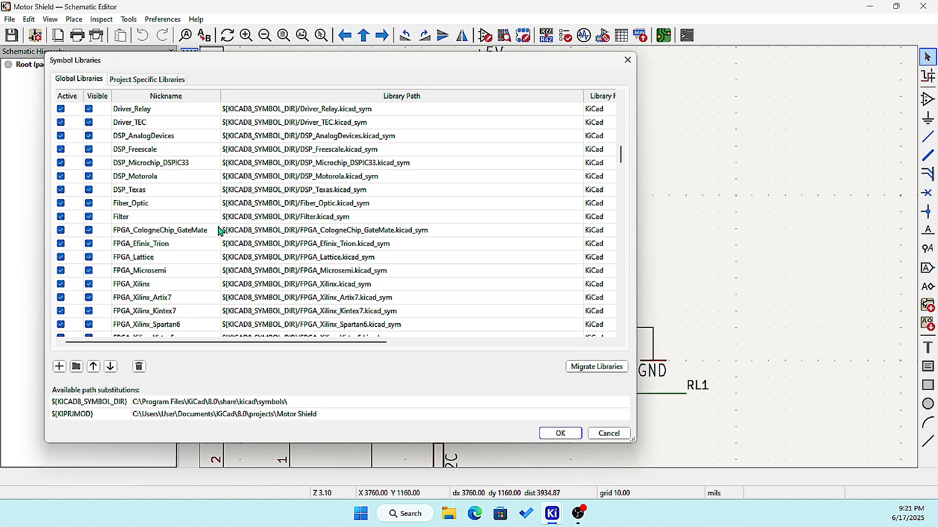
scroll(219, 231, up, 1)
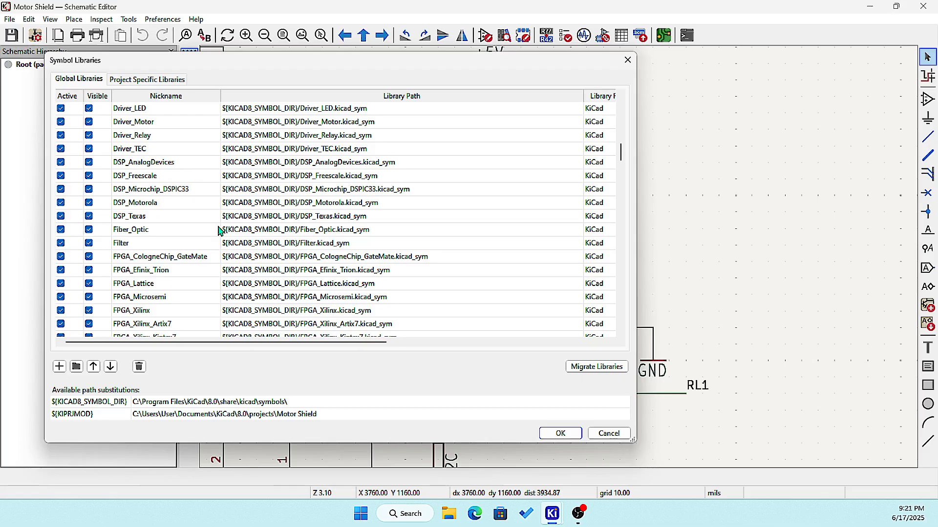
scroll(218, 230, down, 2)
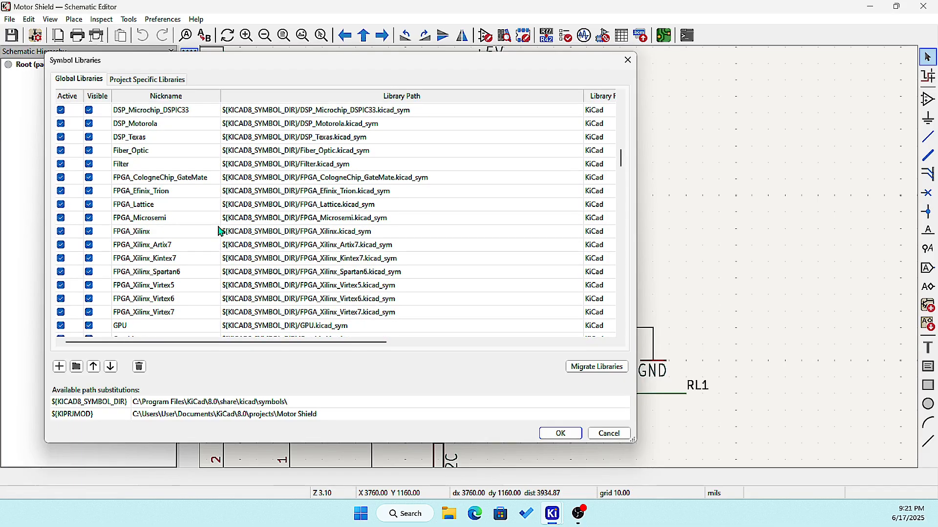
scroll(217, 237, up, 2)
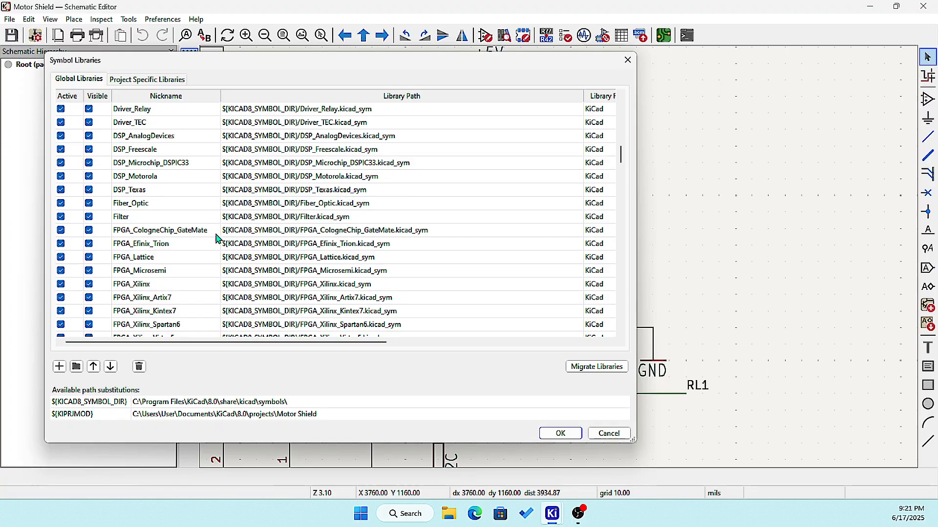
scroll(216, 238, up, 2)
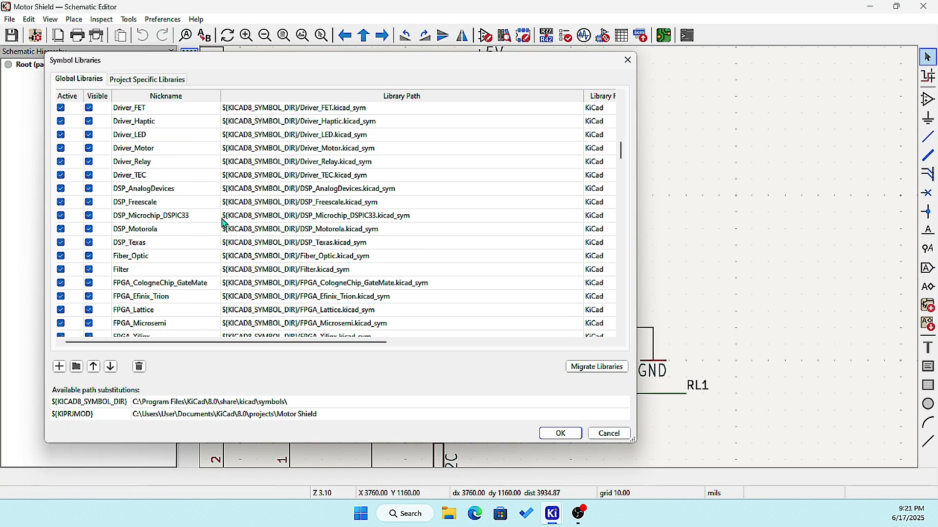
scroll(225, 224, up, 1)
scroll(230, 216, up, 1)
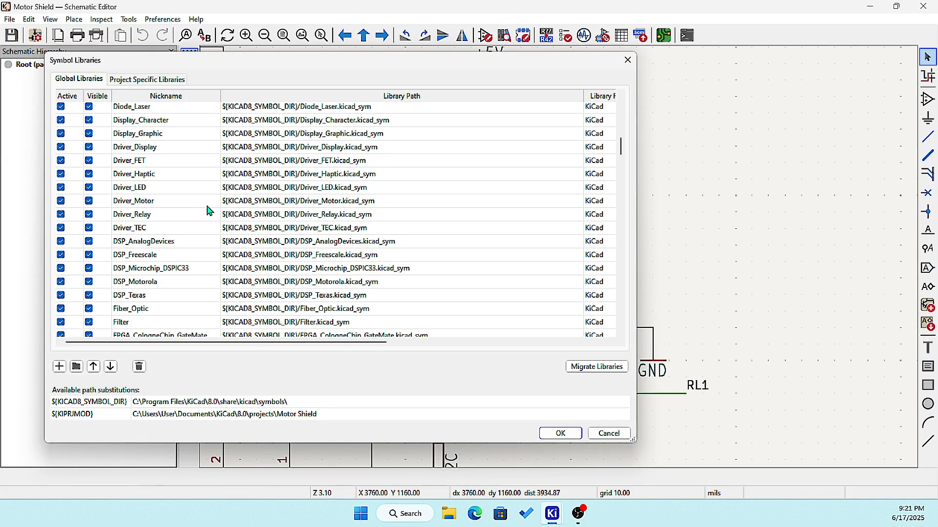
scroll(209, 210, down, 7)
scroll(205, 212, down, 7)
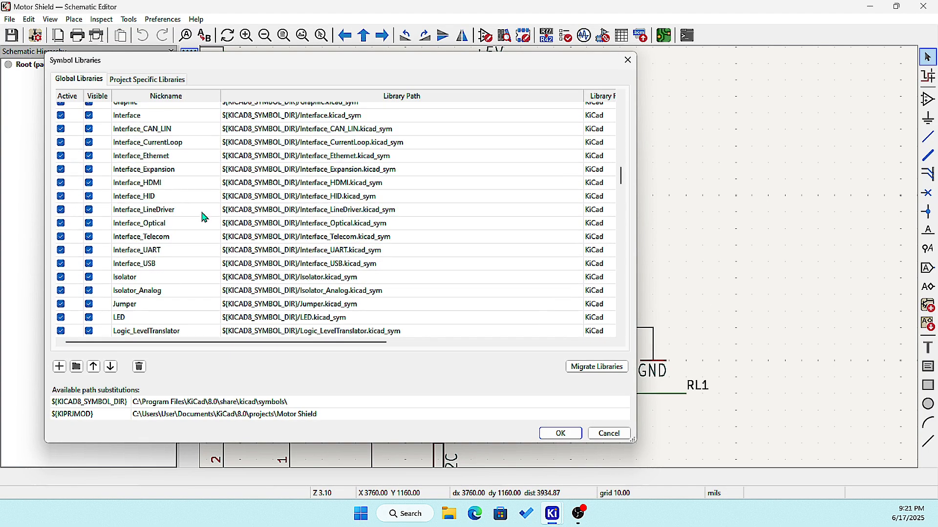
scroll(204, 219, down, 9)
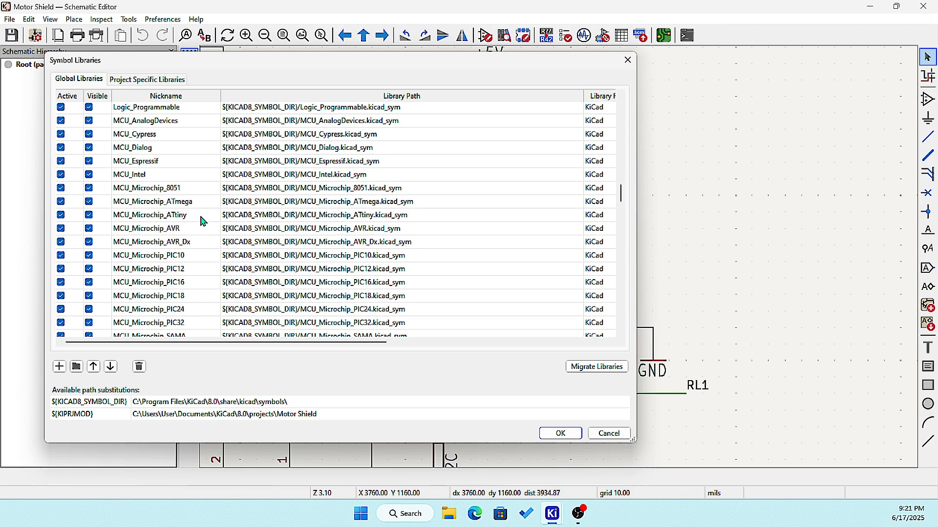
scroll(202, 222, down, 7)
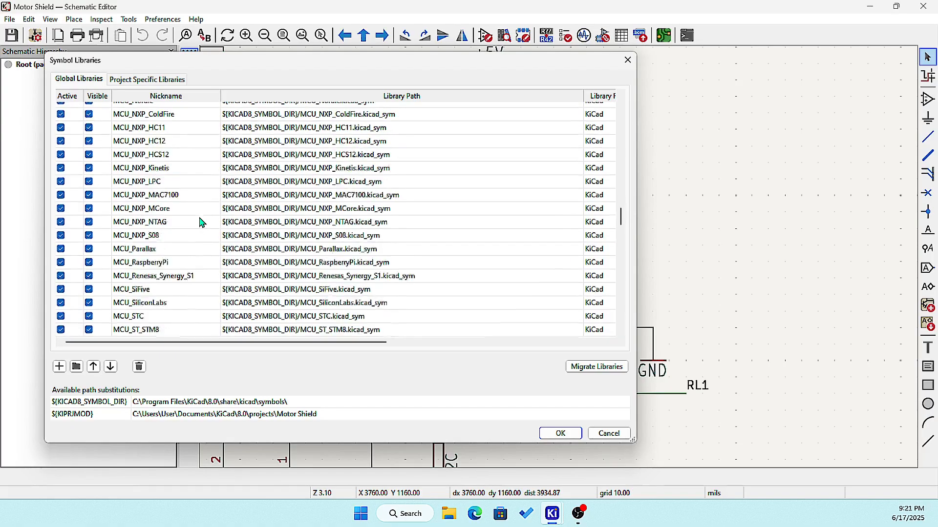
scroll(199, 223, down, 10)
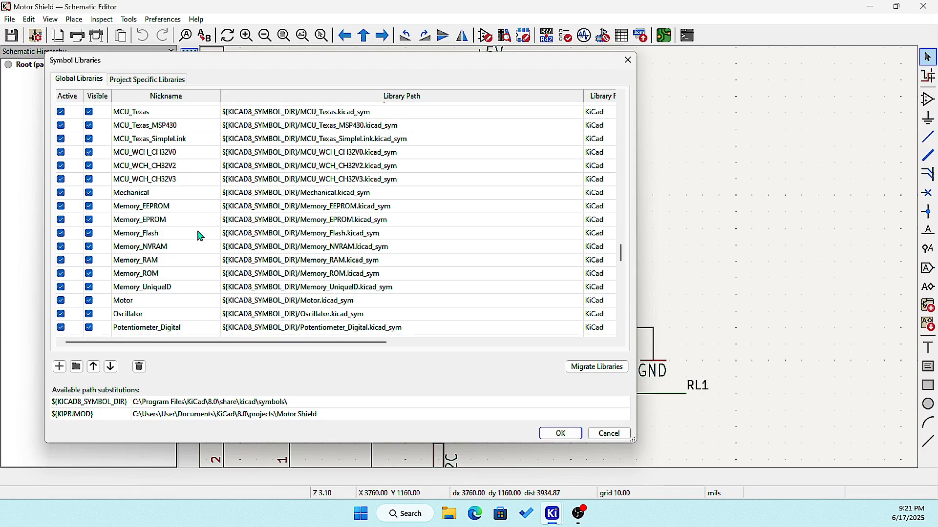
scroll(179, 262, down, 2)
scroll(179, 262, down, 7)
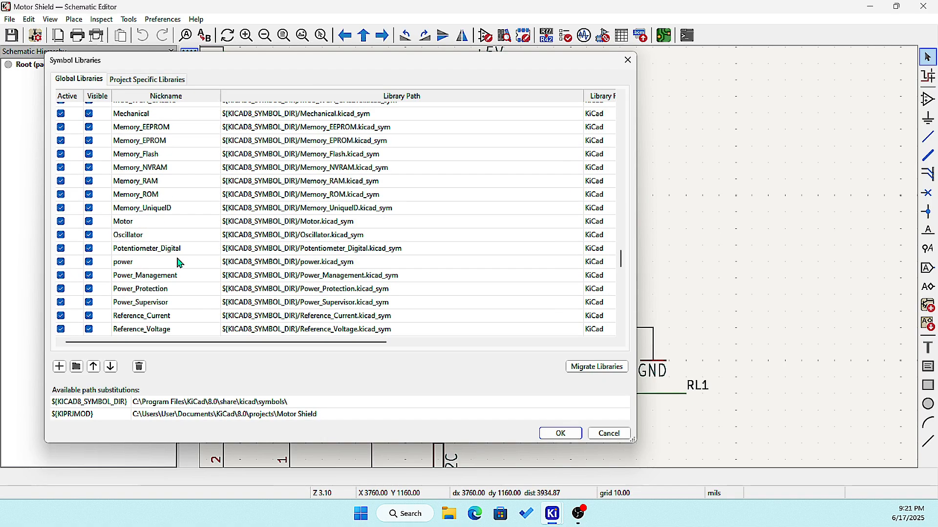
scroll(179, 263, down, 5)
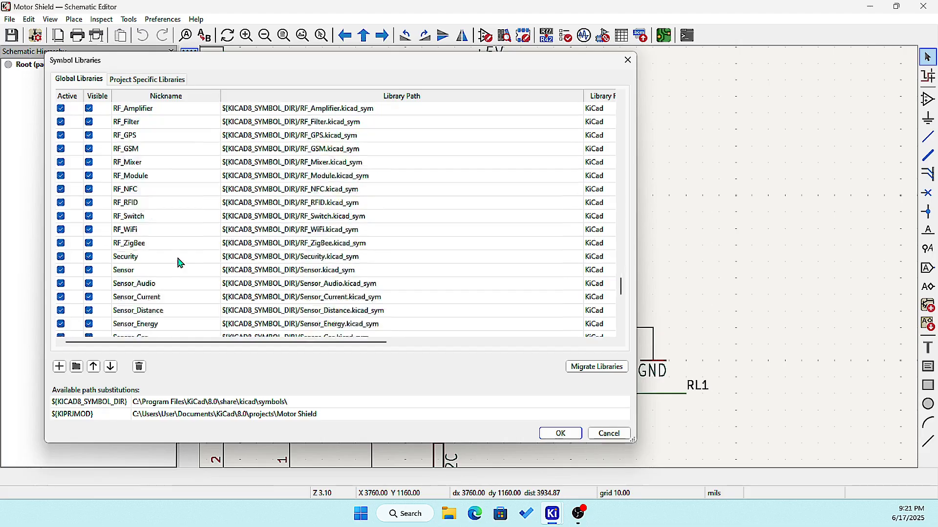
scroll(179, 262, down, 8)
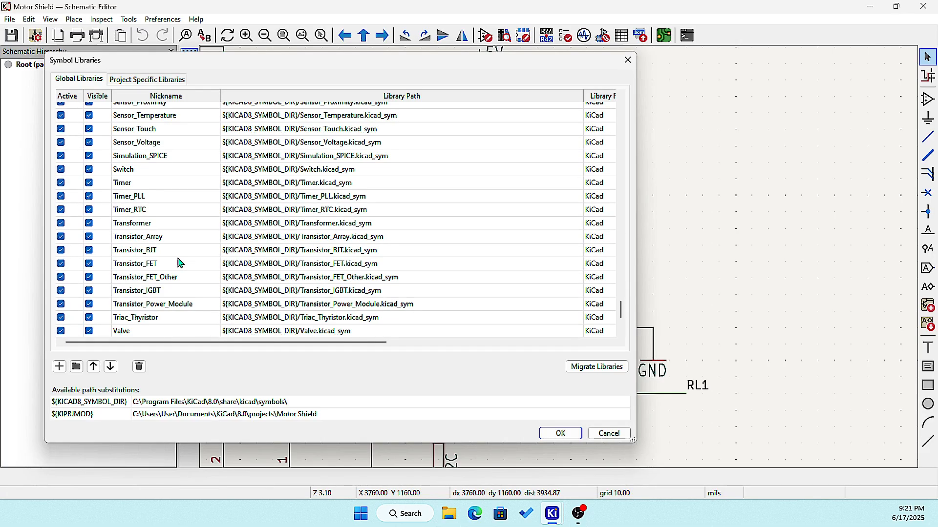
scroll(179, 262, down, 1)
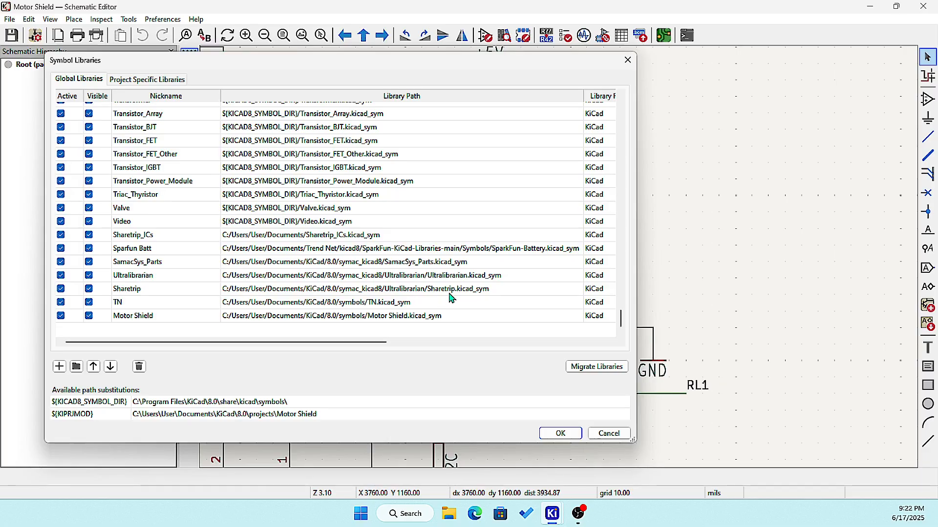
scroll(465, 299, up, 1)
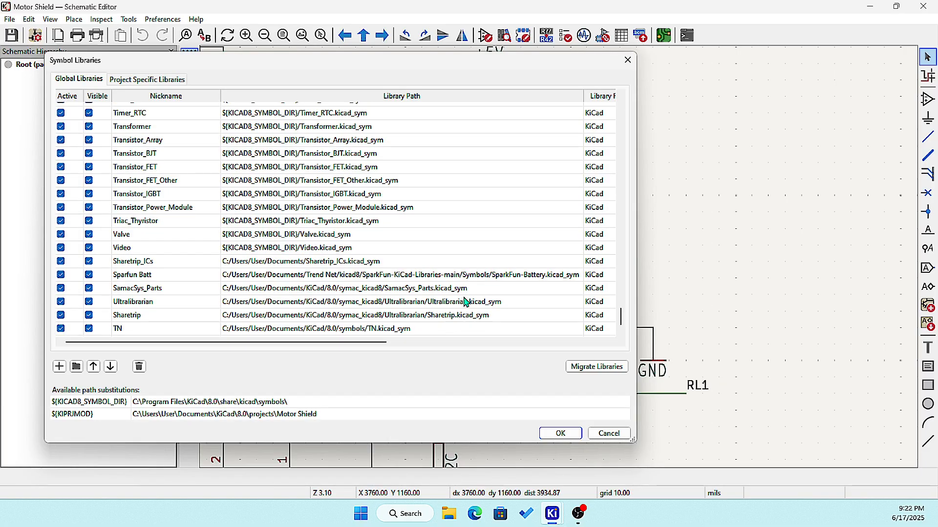
scroll(464, 299, down, 1)
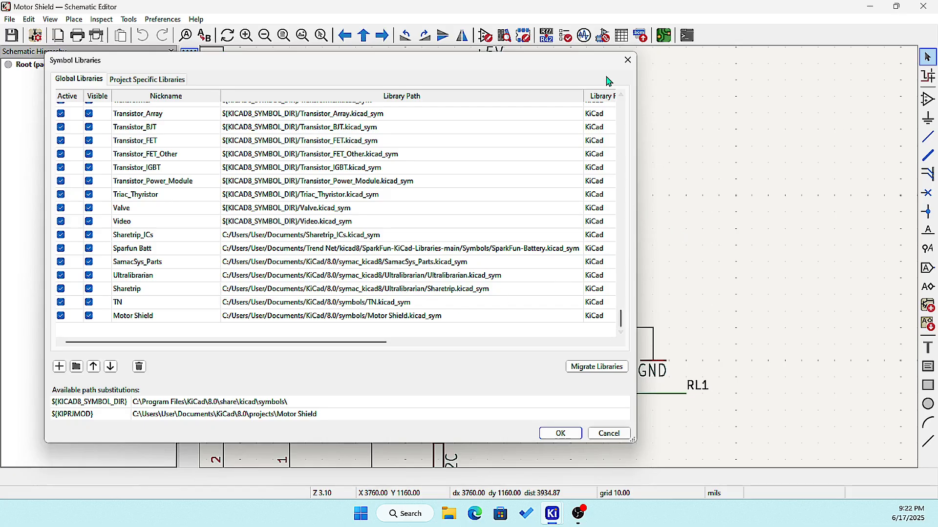
click(628, 61)
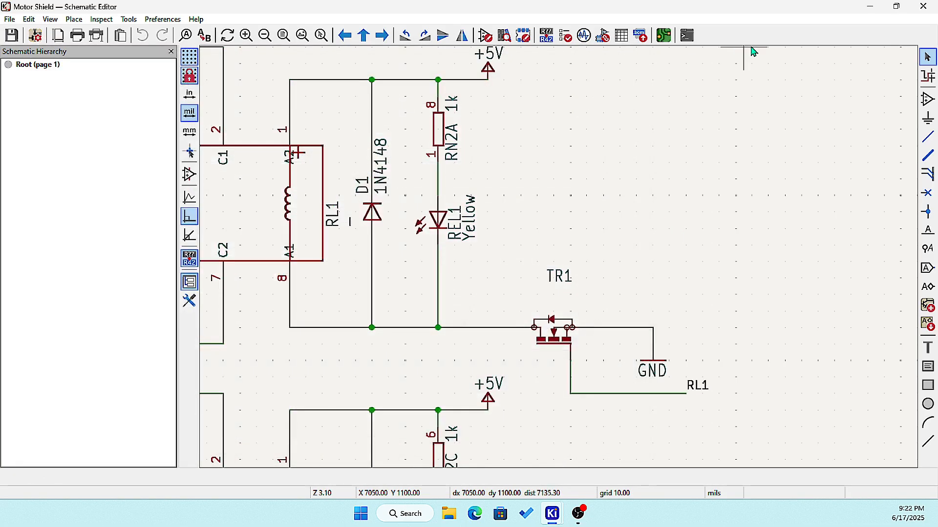
Step: Minimize the Motor Shield schematic and look through the list of all applications installed on the computer
click(871, 7)
click(872, 7)
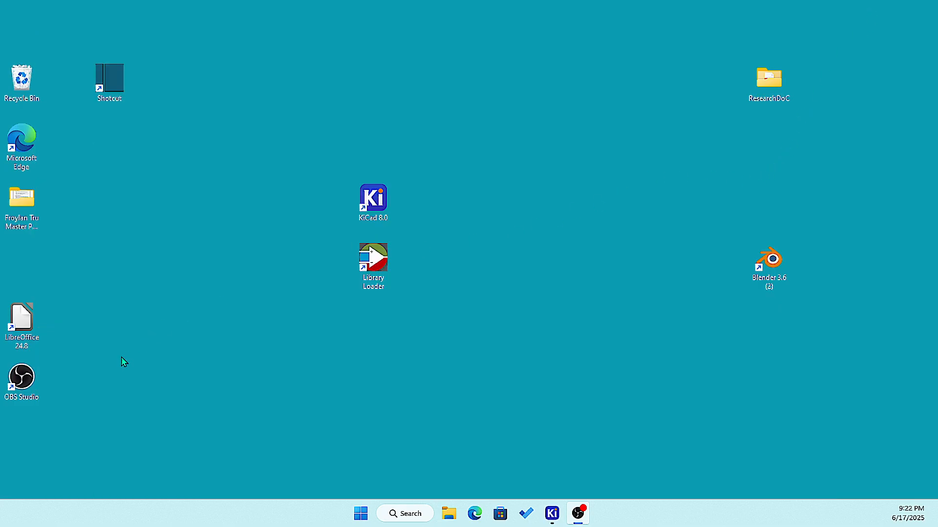
click(362, 514)
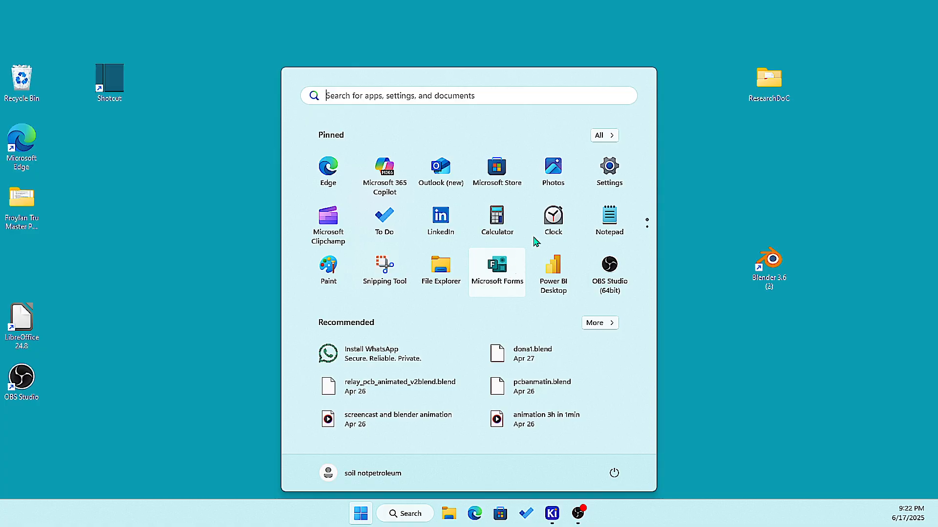
click(612, 136)
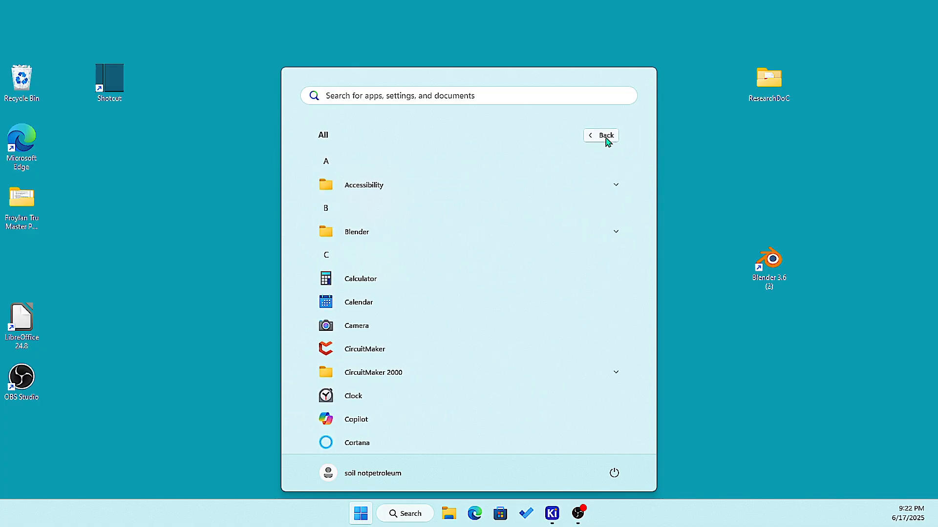
scroll(430, 225, down, 3)
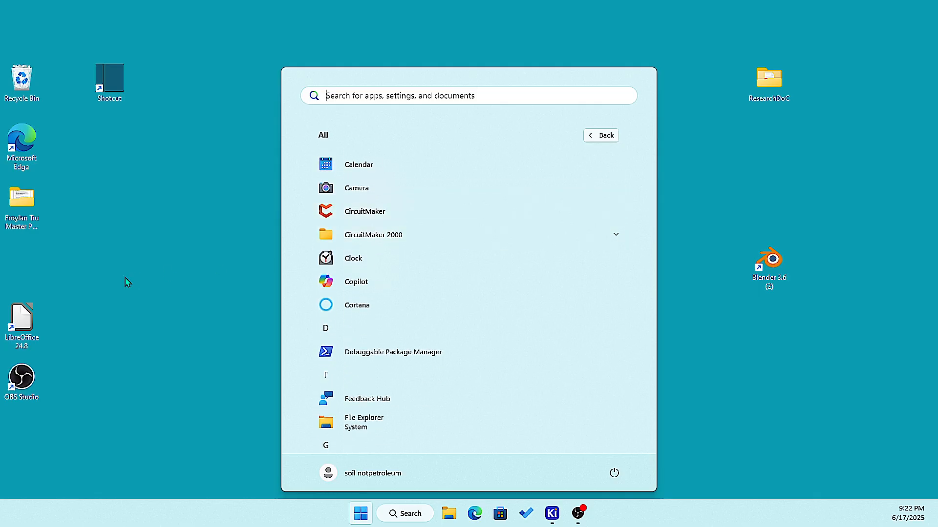
click(758, 161)
Step: Look at the contents of the ResearchDoC desktop folder, close it and switch back to the Motor Shield schematic in KiCad
double_click(777, 89)
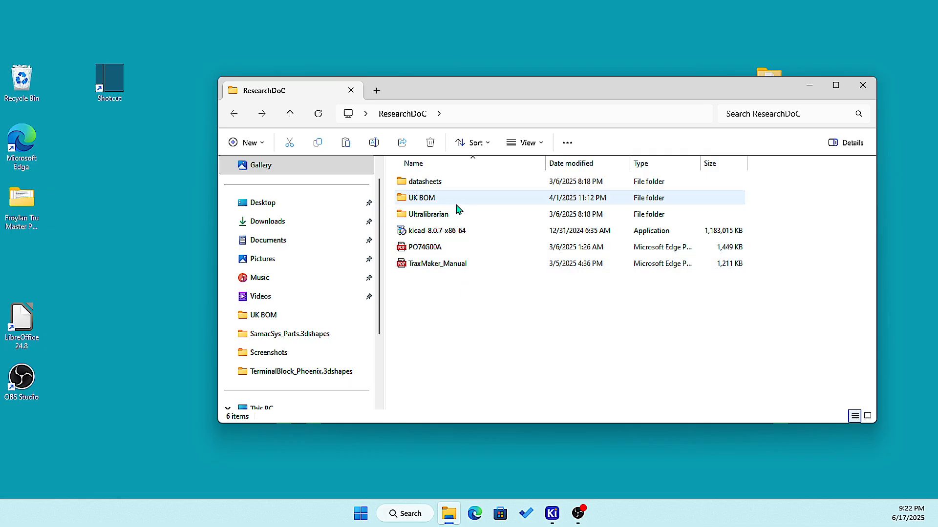
click(862, 85)
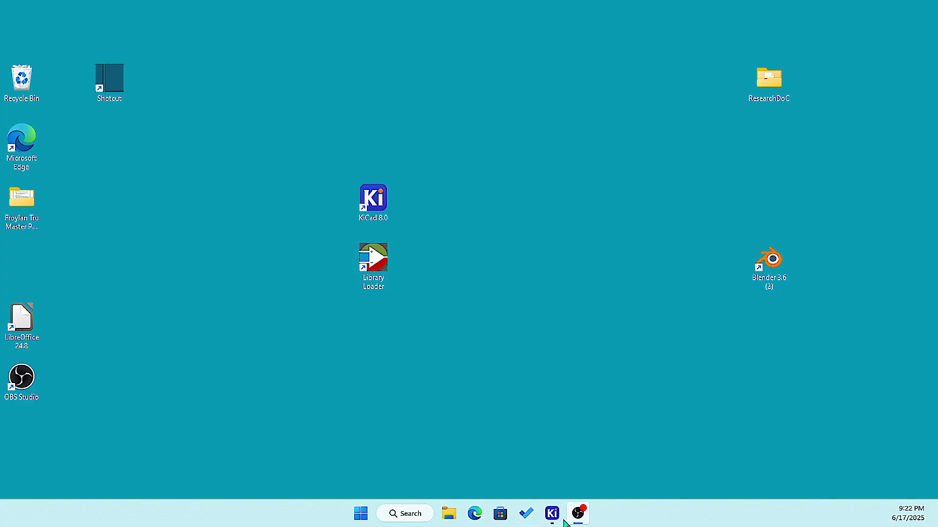
mouse_move(557, 524)
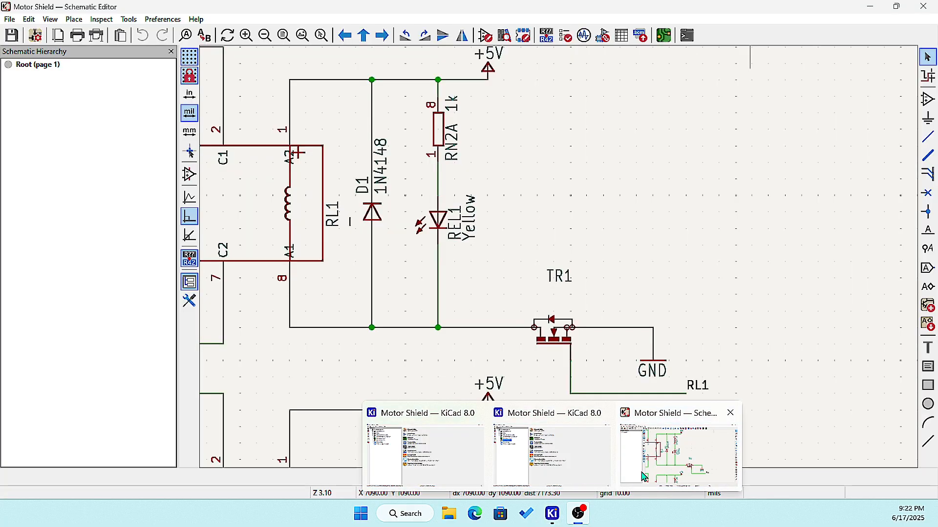
click(643, 477)
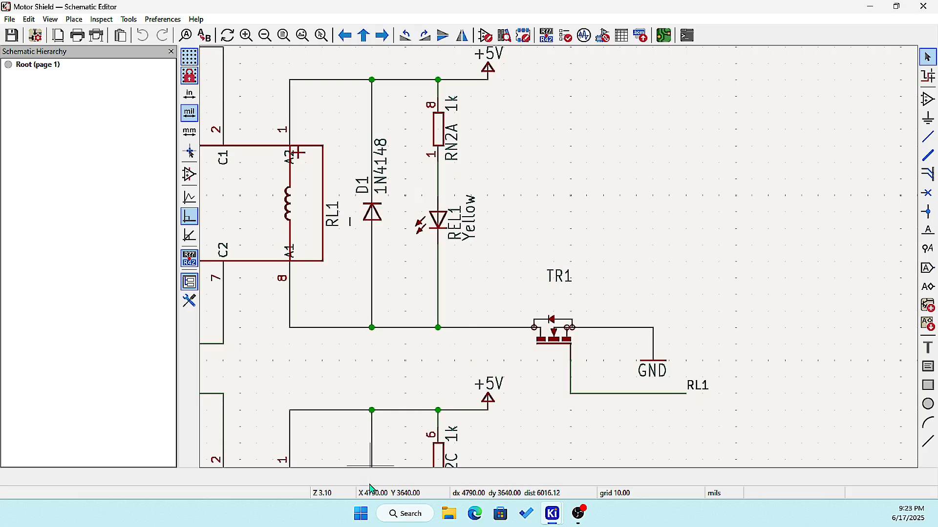
click(363, 514)
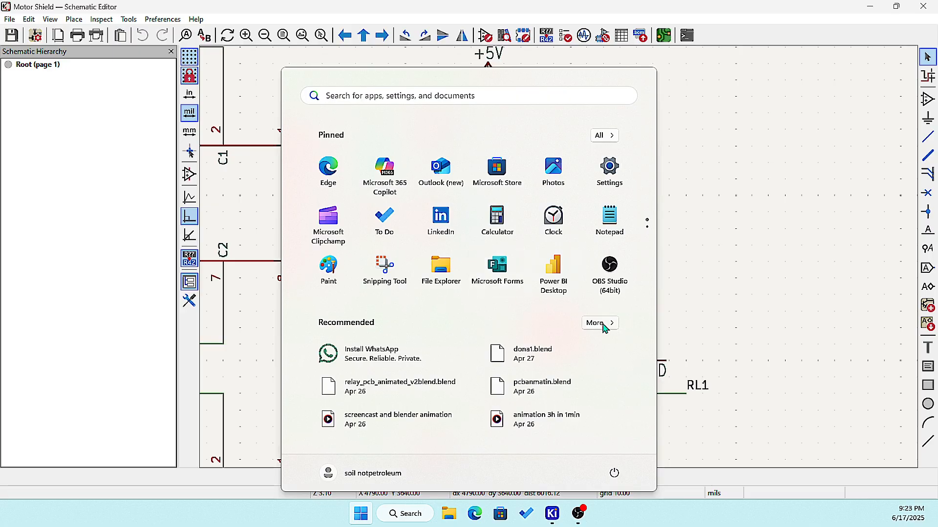
click(801, 116)
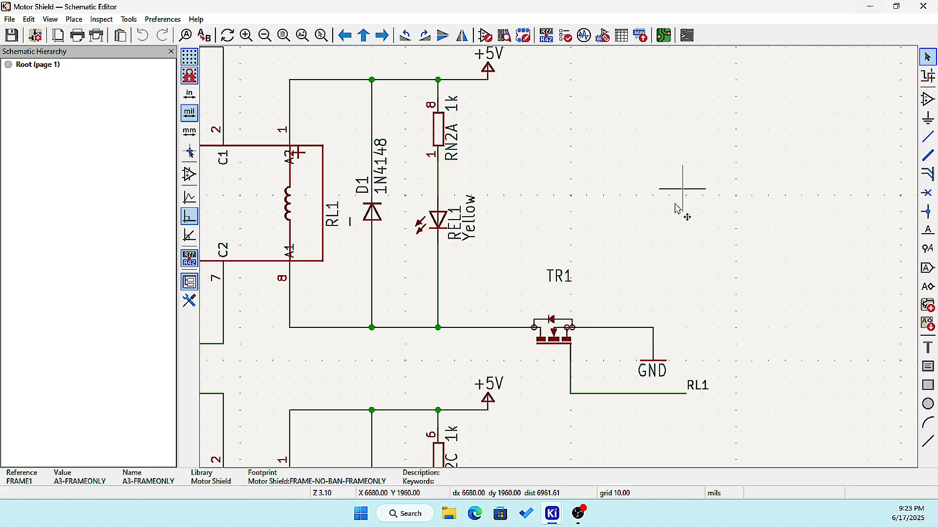
scroll(559, 262, up, 2)
scroll(559, 263, down, 4)
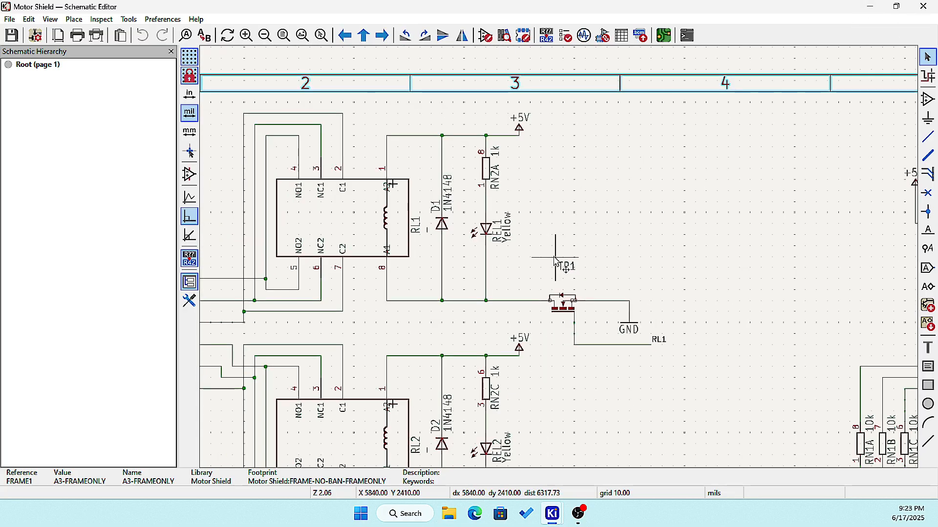
Step: Open the symbol library manager and view the global libraries, followed by the Motor Shield project's own libraries
click(158, 21)
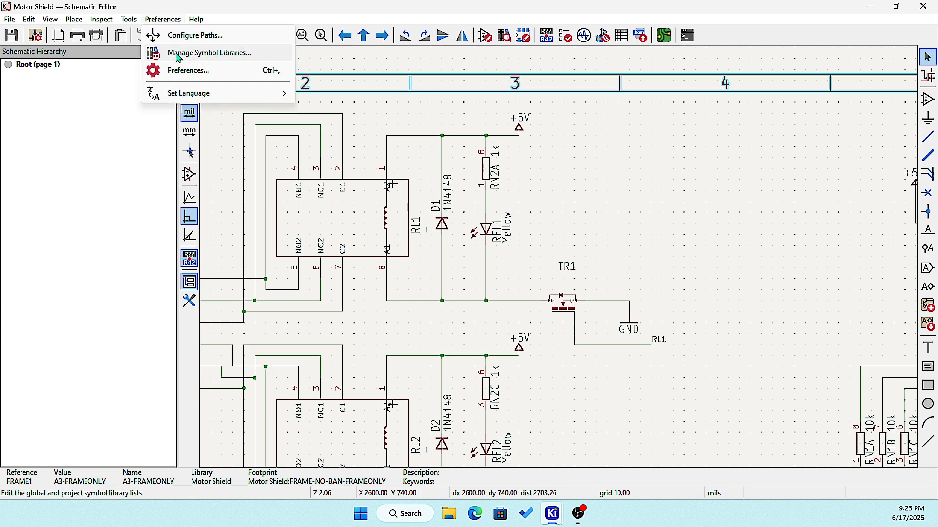
click(194, 54)
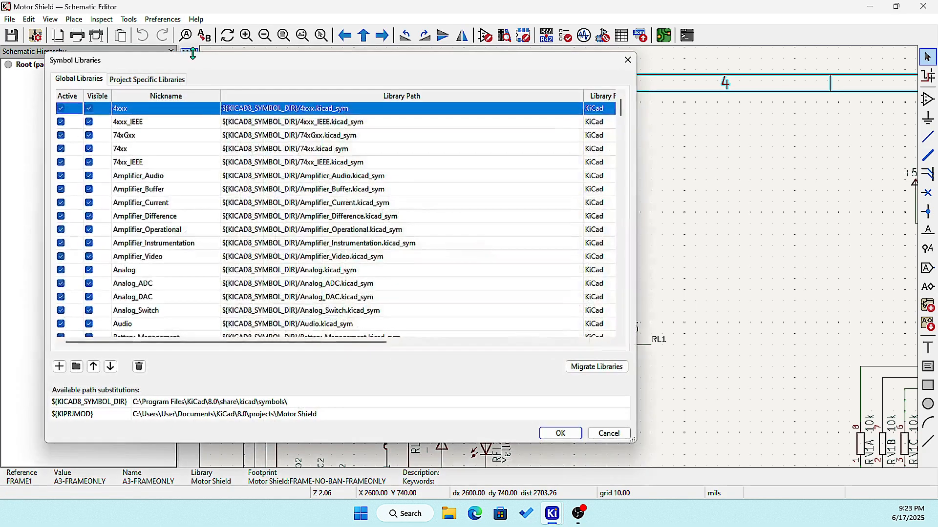
scroll(140, 307, down, 15)
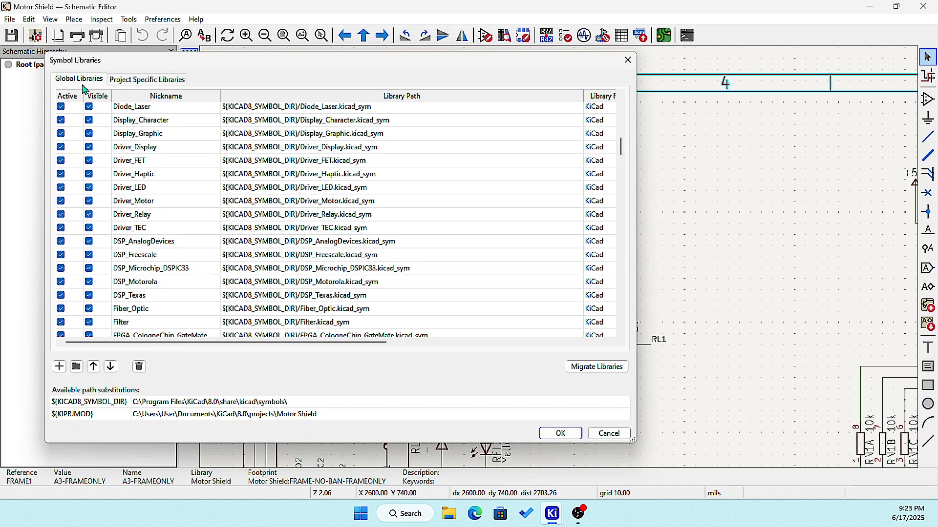
click(131, 81)
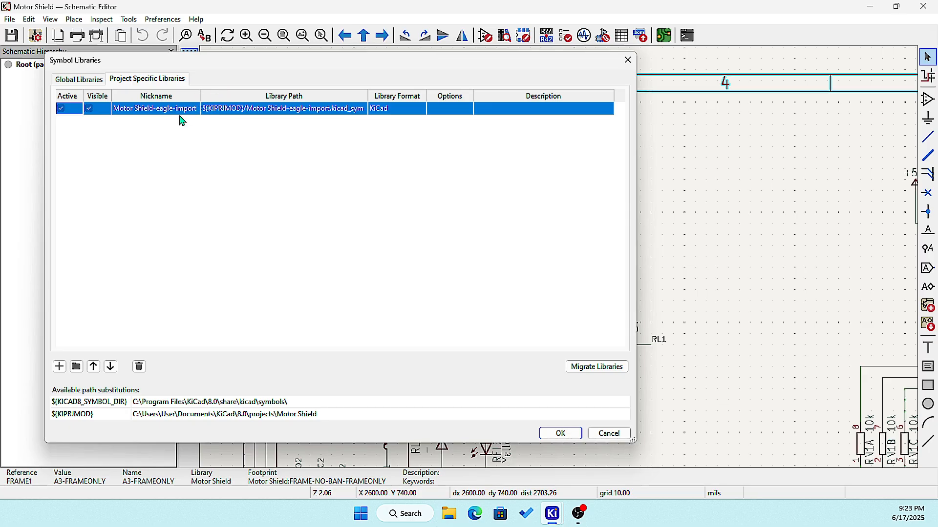
Step: Examine the global symbol libraries from the driver, MCU, memory and sensor entries through the custom ones such as SamacSys_Parts and Motor Shield
click(77, 82)
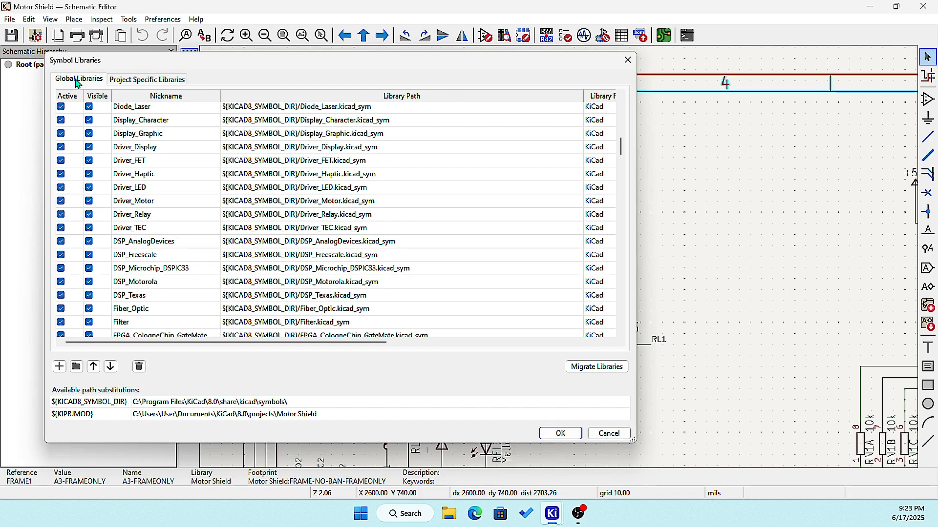
scroll(198, 252, down, 2)
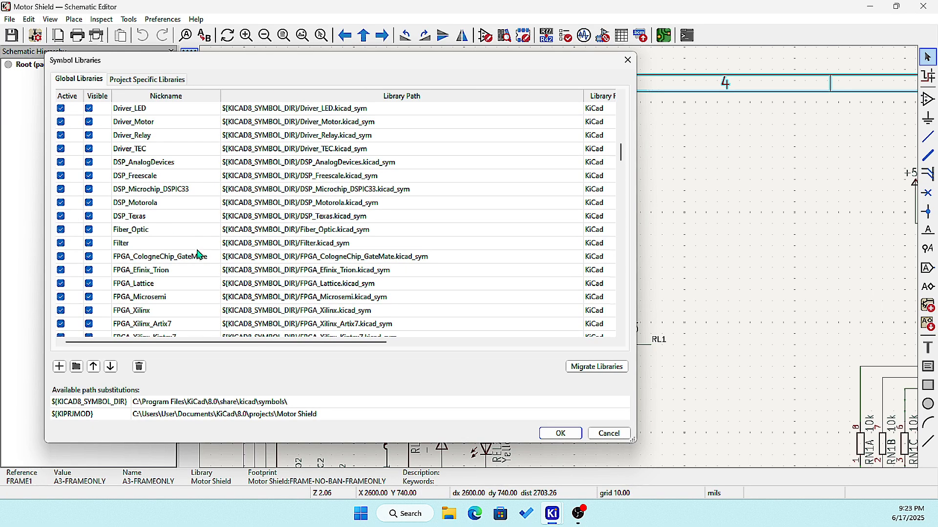
scroll(198, 254, down, 16)
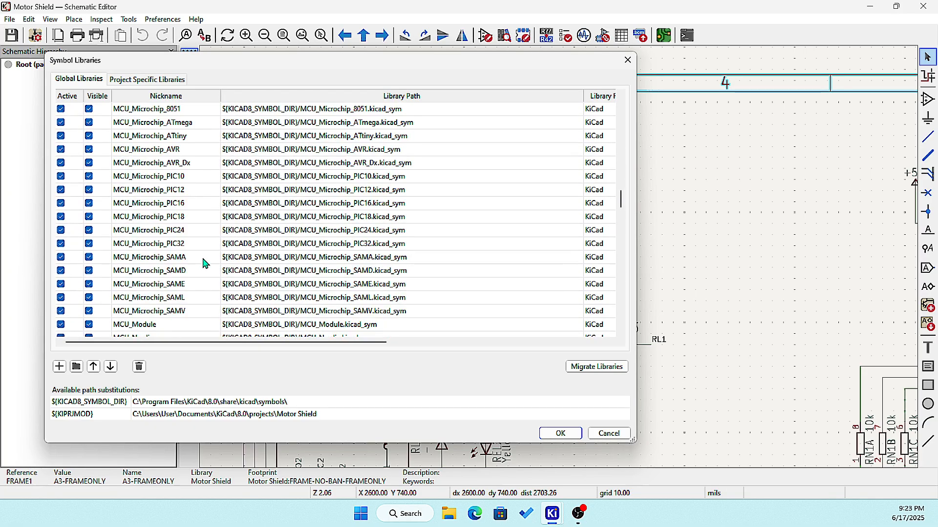
scroll(203, 264, down, 20)
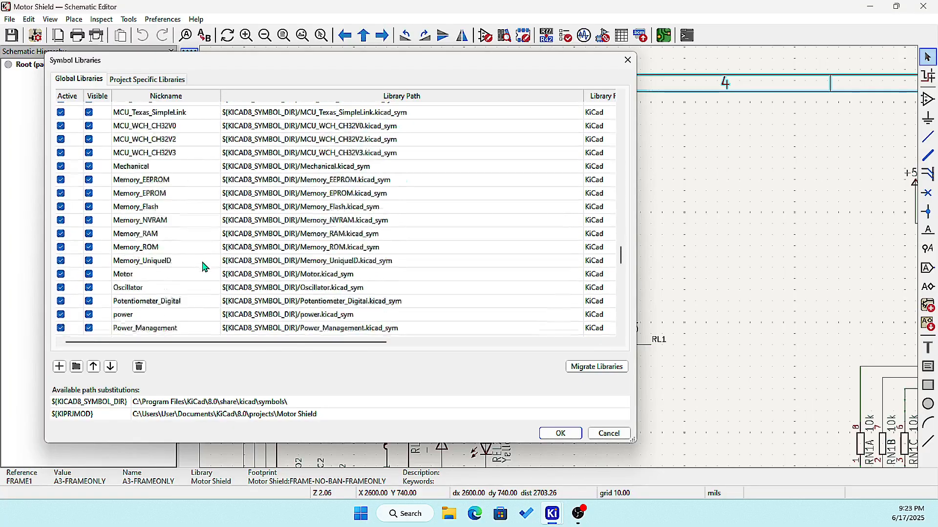
scroll(204, 266, down, 7)
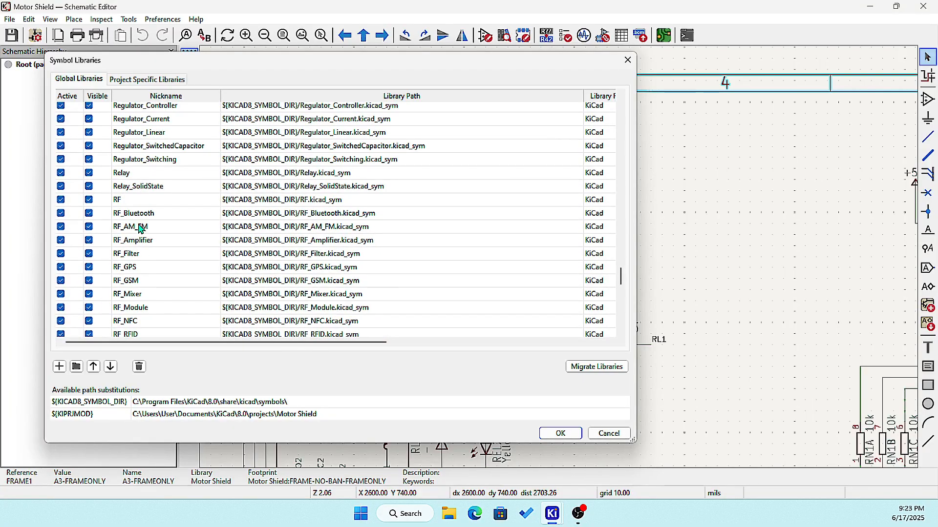
scroll(141, 225, up, 5)
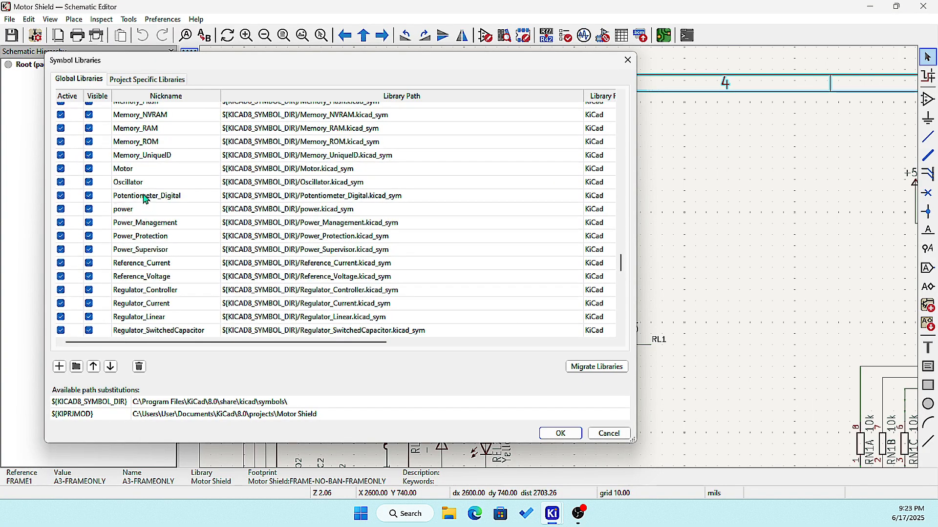
scroll(145, 156, up, 2)
scroll(140, 162, up, 2)
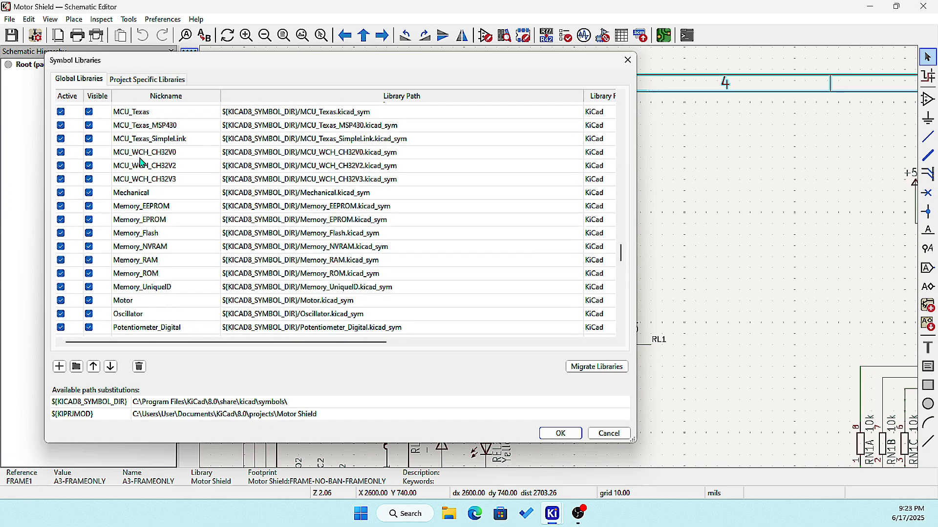
scroll(141, 163, up, 4)
scroll(142, 174, down, 2)
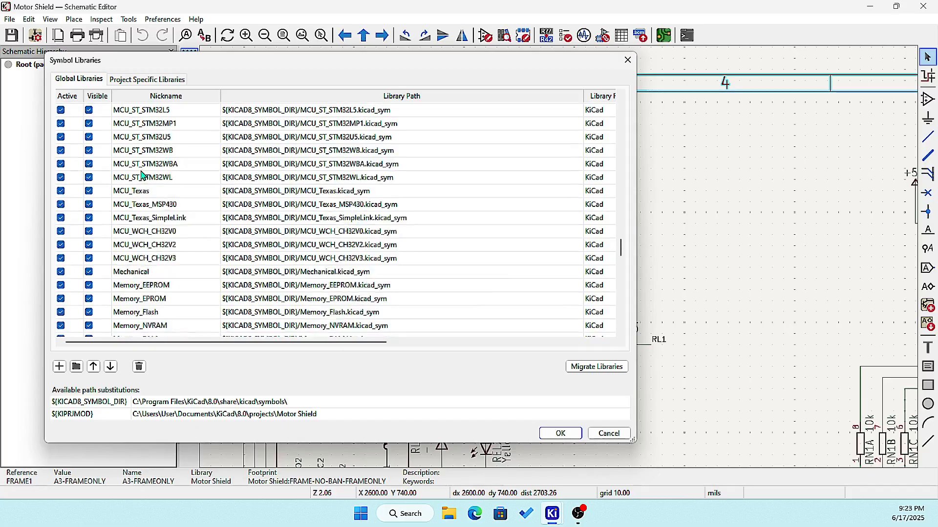
scroll(142, 175, up, 10)
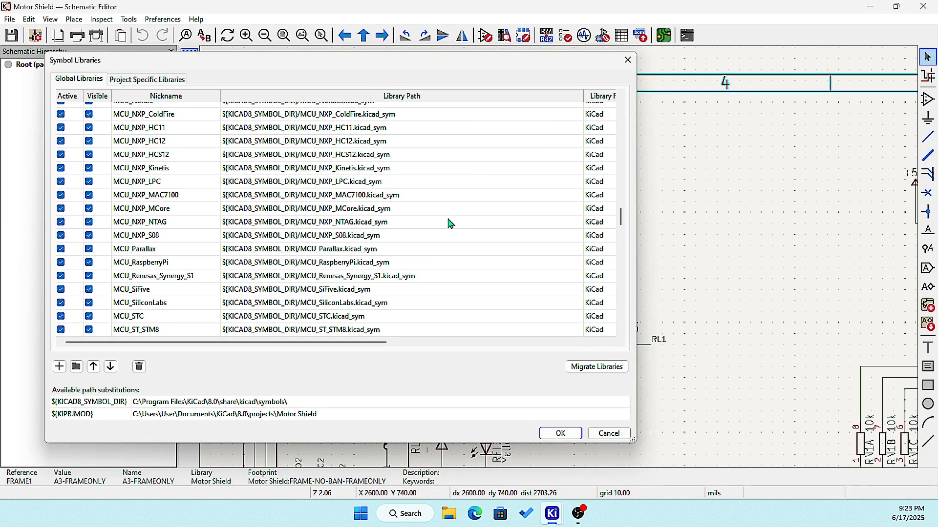
scroll(444, 198, down, 1)
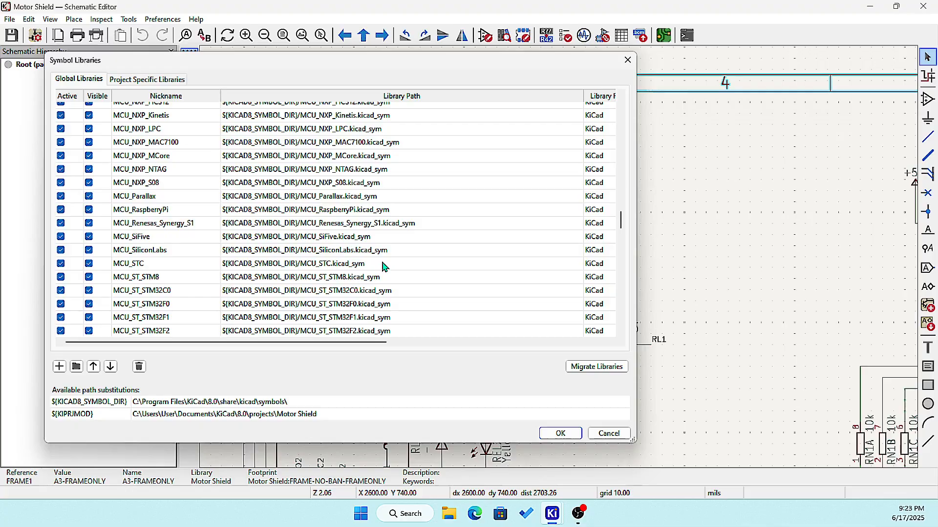
scroll(384, 268, down, 2)
scroll(376, 246, down, 2)
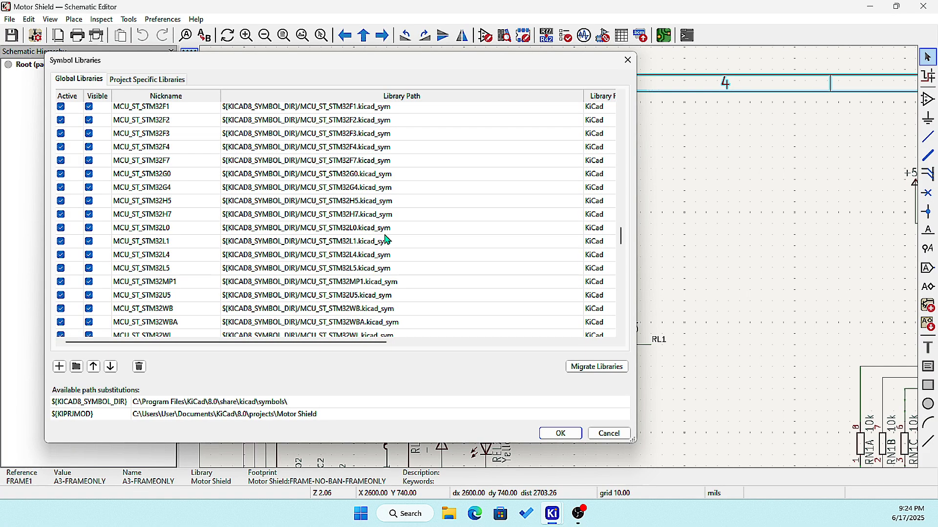
scroll(386, 240, down, 2)
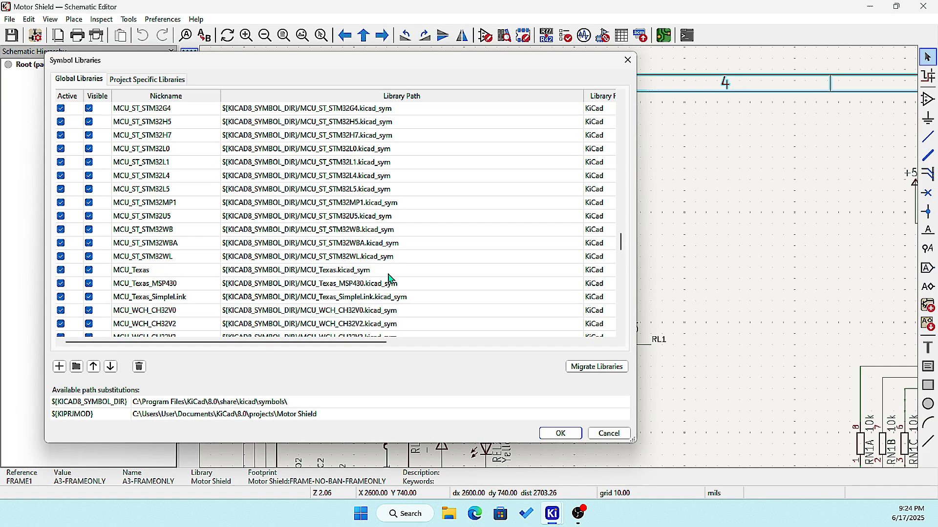
scroll(390, 278, down, 4)
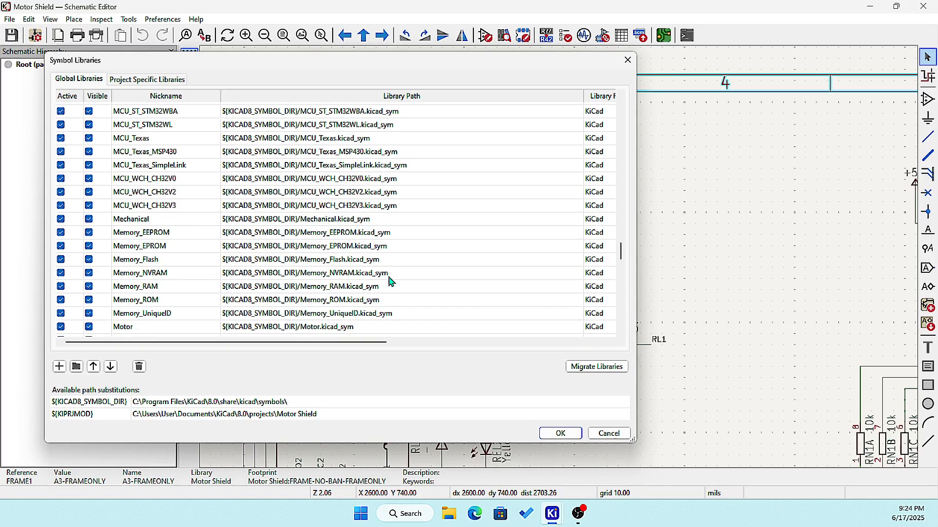
scroll(390, 280, down, 6)
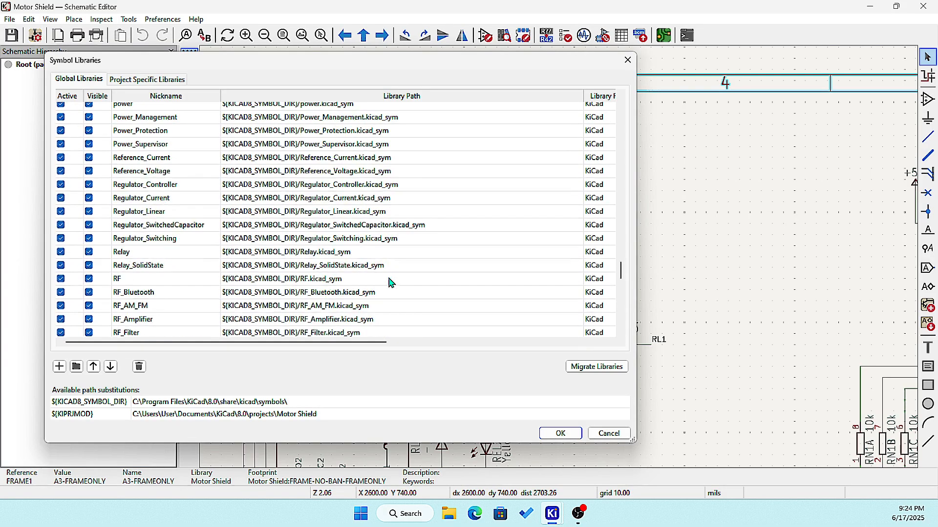
scroll(390, 281, down, 8)
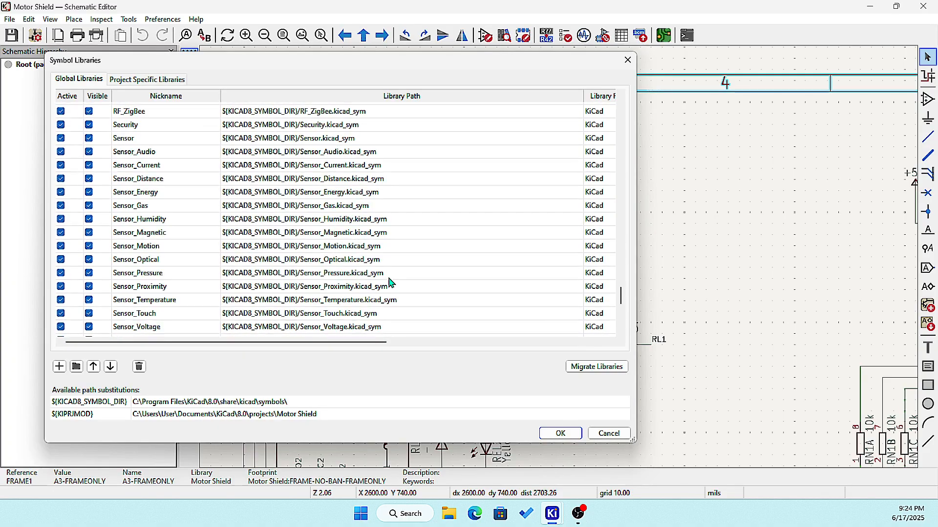
scroll(390, 282, down, 6)
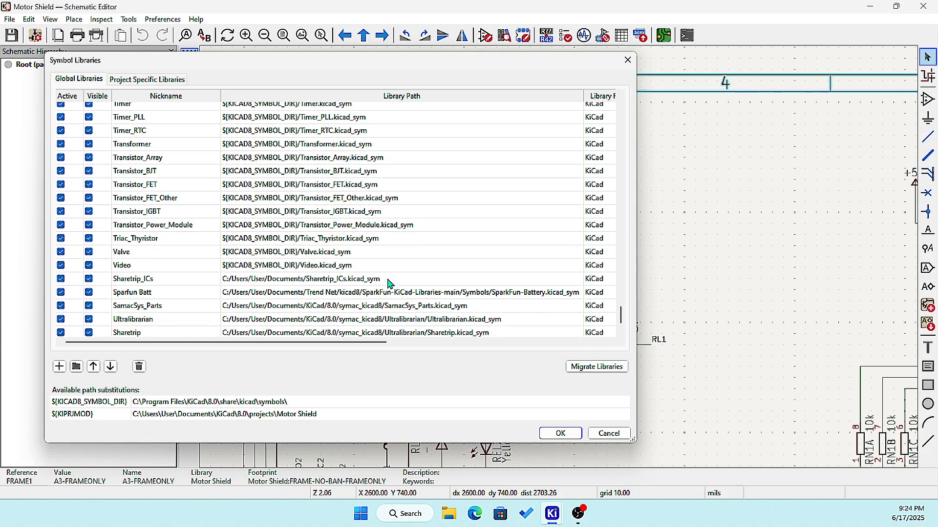
scroll(390, 283, down, 1)
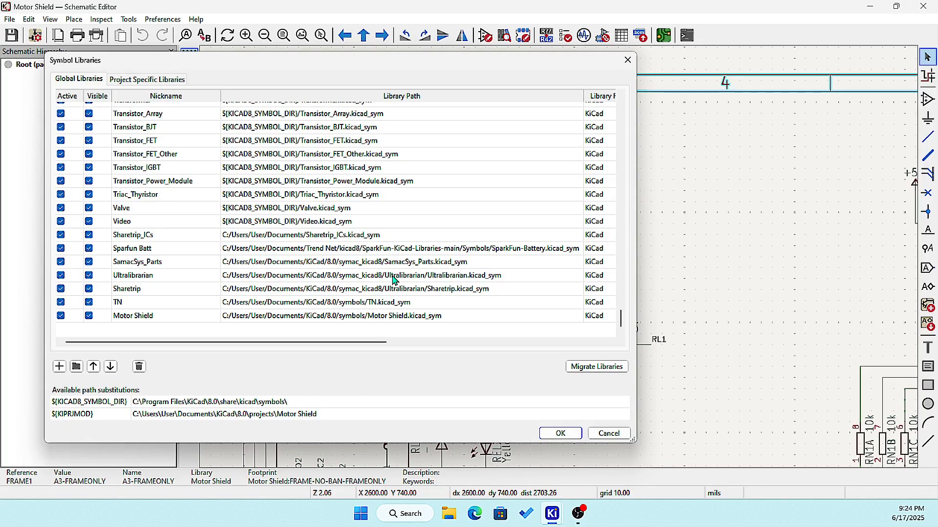
Step: Try to migrate the global symbol libraries to the current KiCad format without selecting any rows
click(591, 374)
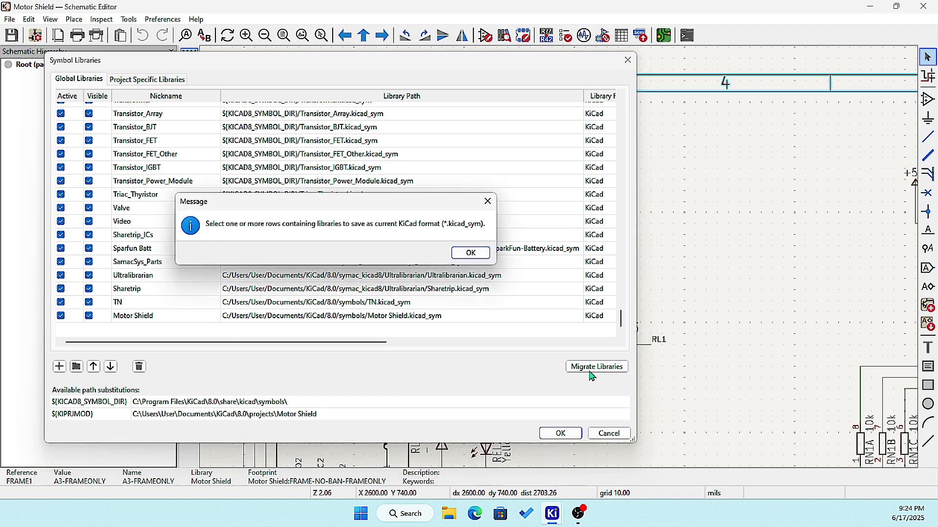
click(466, 253)
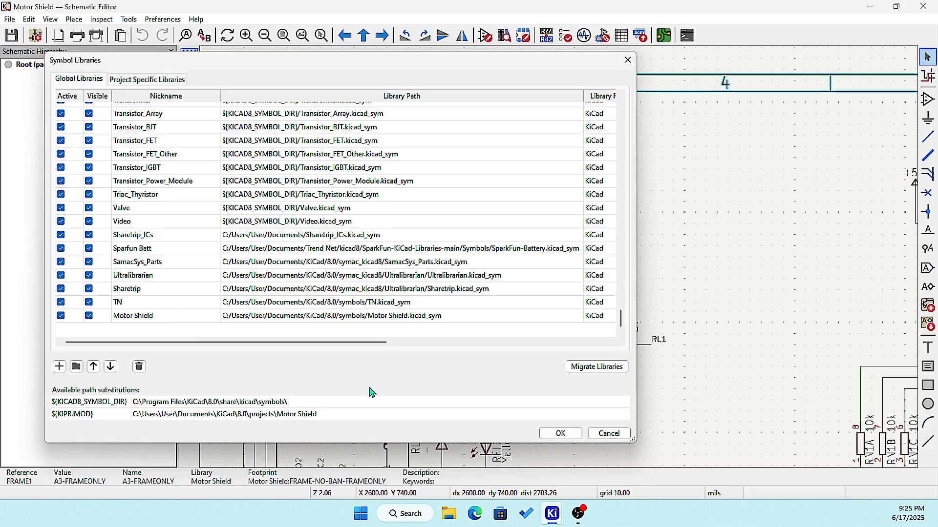
scroll(345, 286, up, 2)
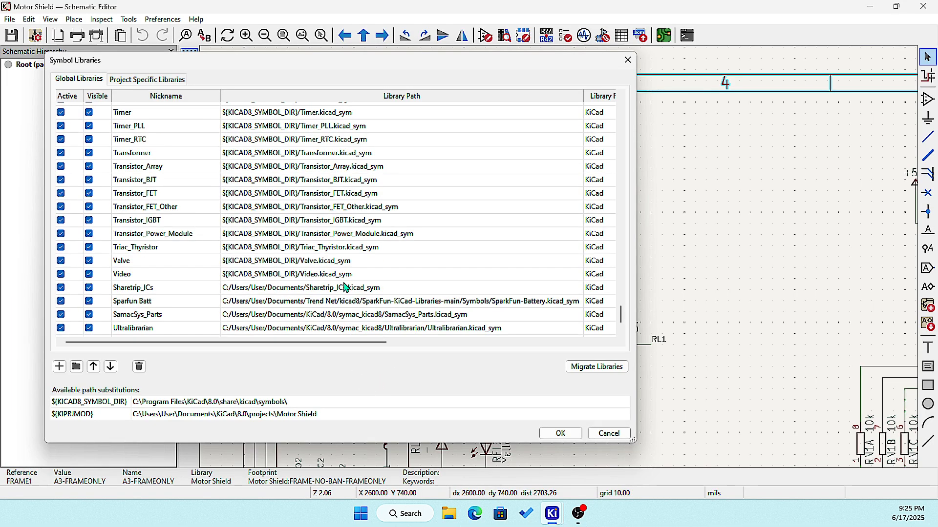
Step: Close the symbol library manager and open the official KiCad website from the About KiCad information in a maximized browser window
scroll(345, 286, down, 2)
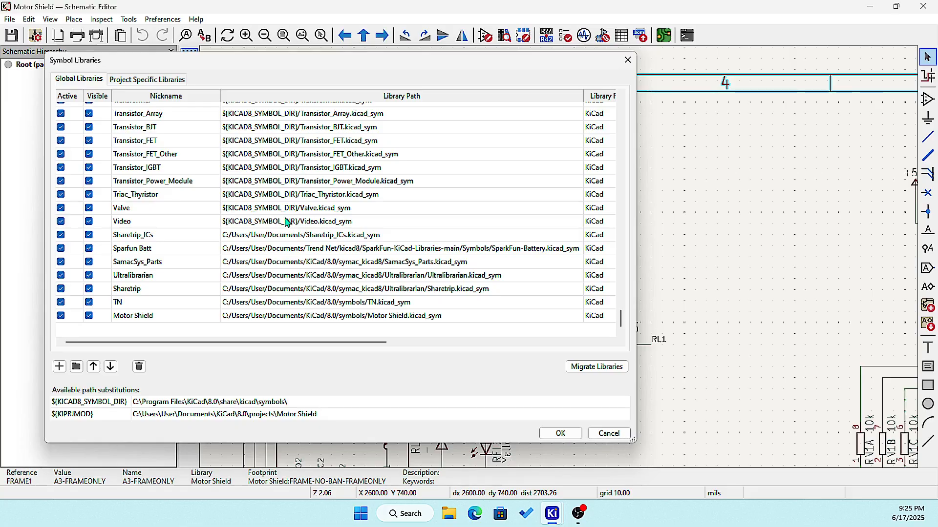
click(626, 64)
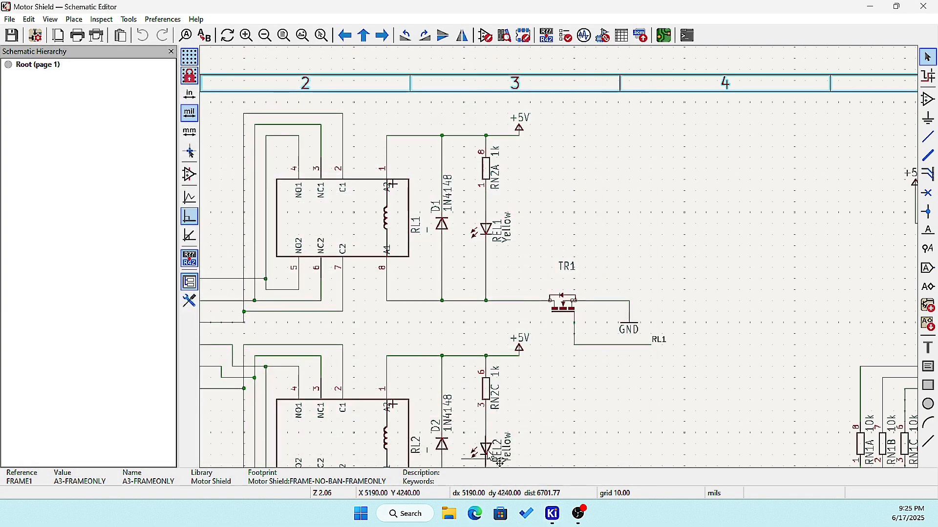
click(196, 20)
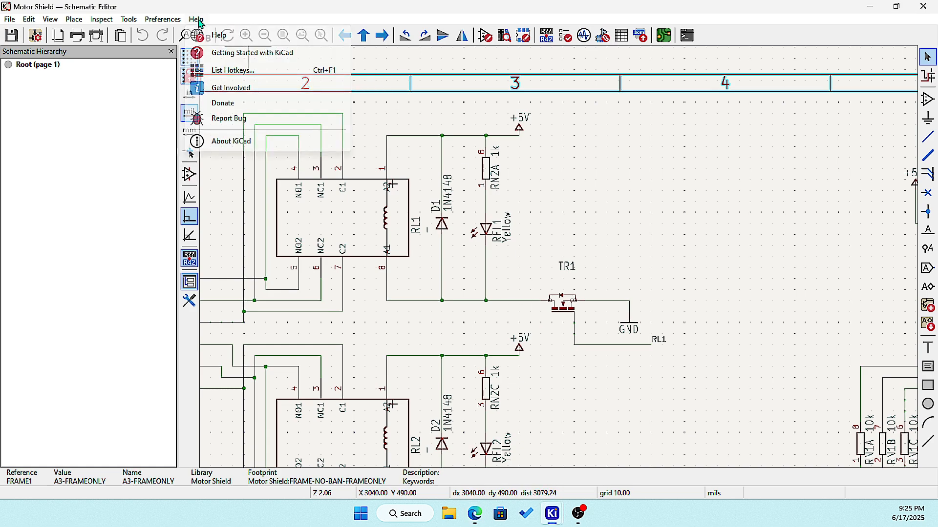
click(222, 141)
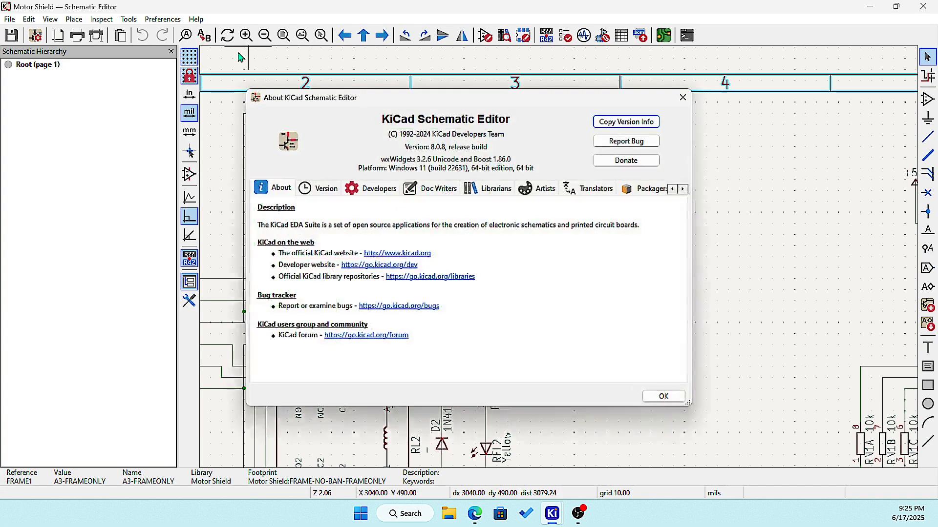
click(398, 254)
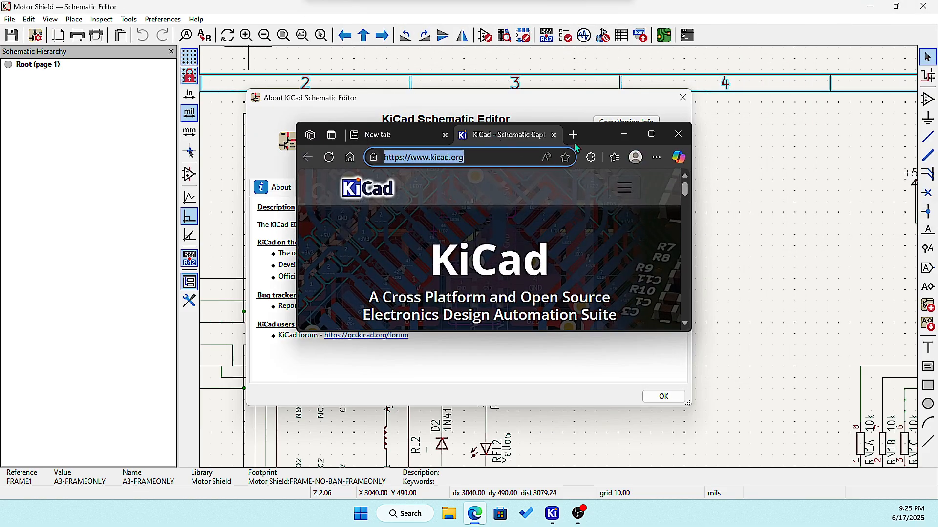
click(650, 139)
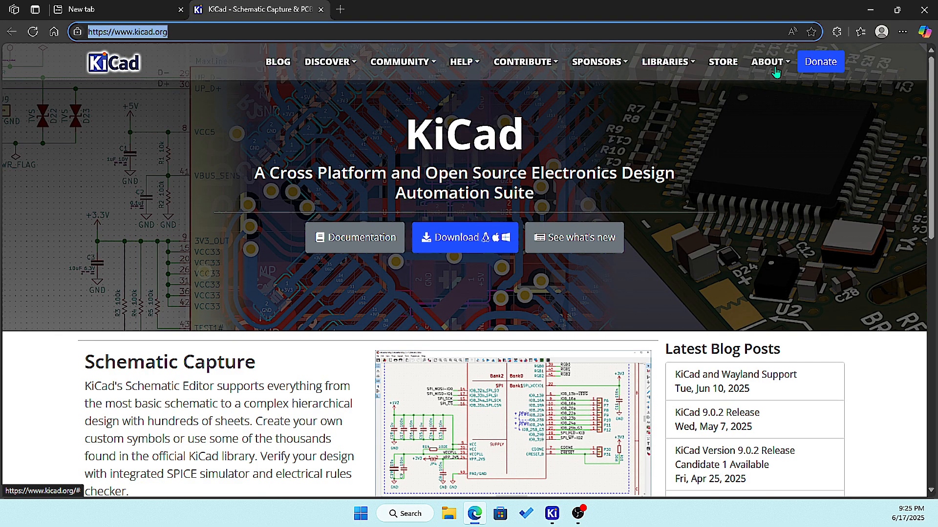
Step: Open the KiCad website's Third Party Libraries page and read its sections from Digi-Key and Octopart through SparkFun, SnapEDA and PCB Libraries
click(665, 70)
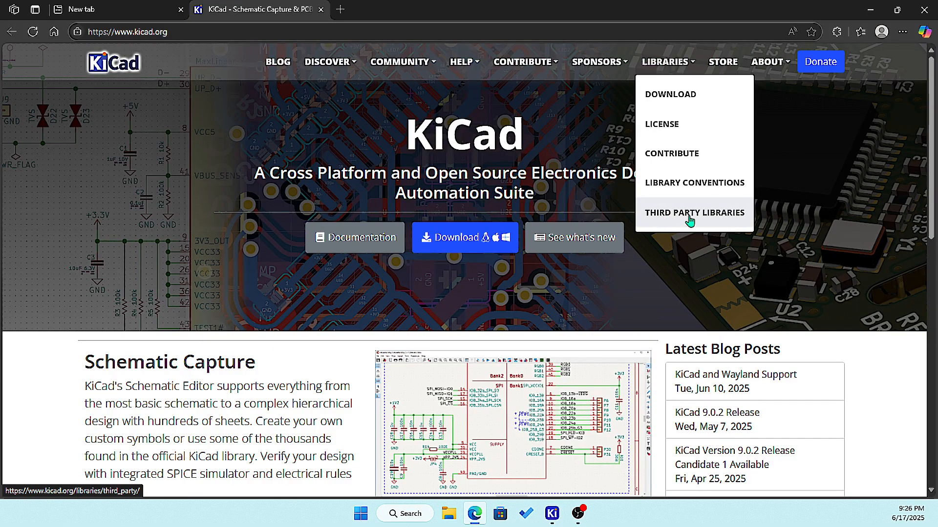
click(698, 213)
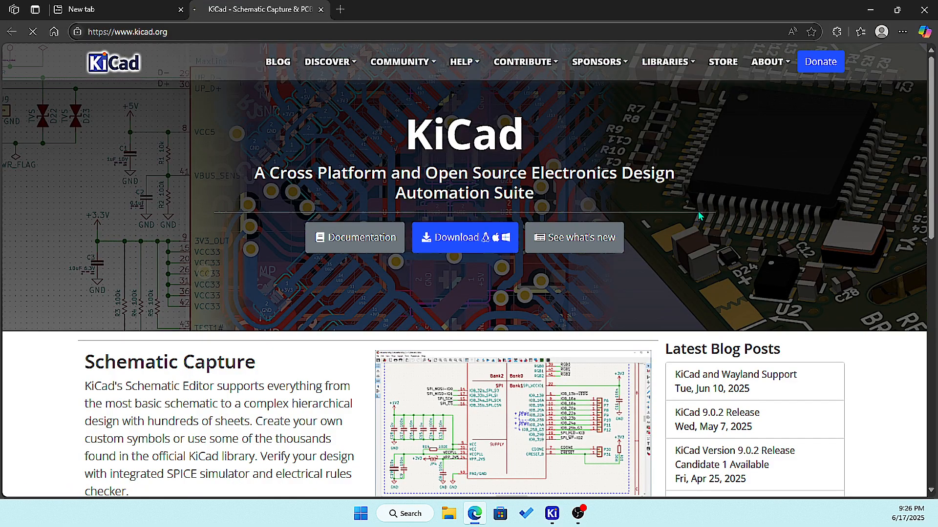
scroll(562, 242, down, 2)
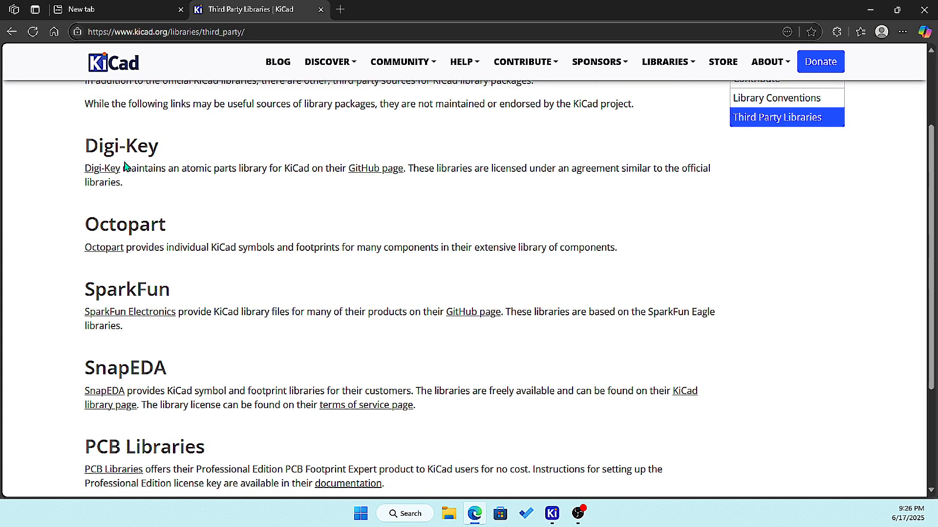
scroll(163, 276, down, 1)
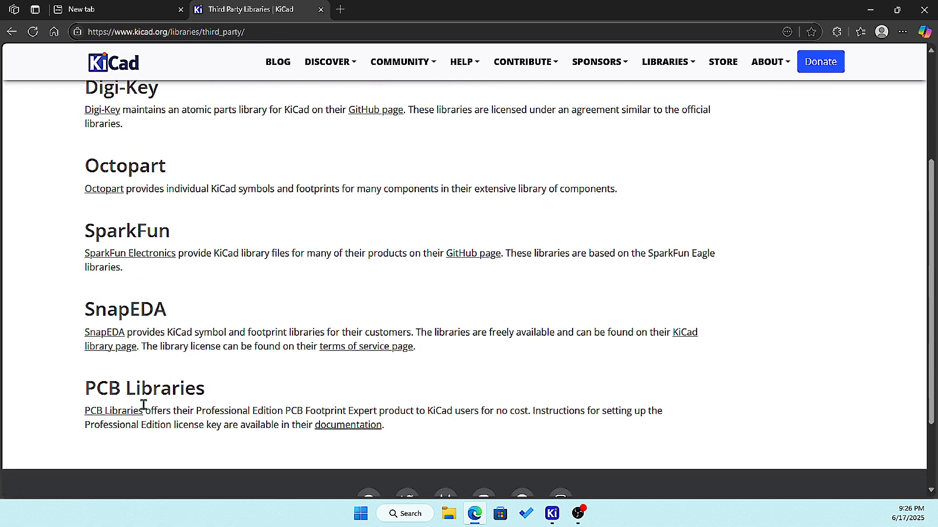
scroll(278, 352, down, 2)
scroll(269, 330, up, 3)
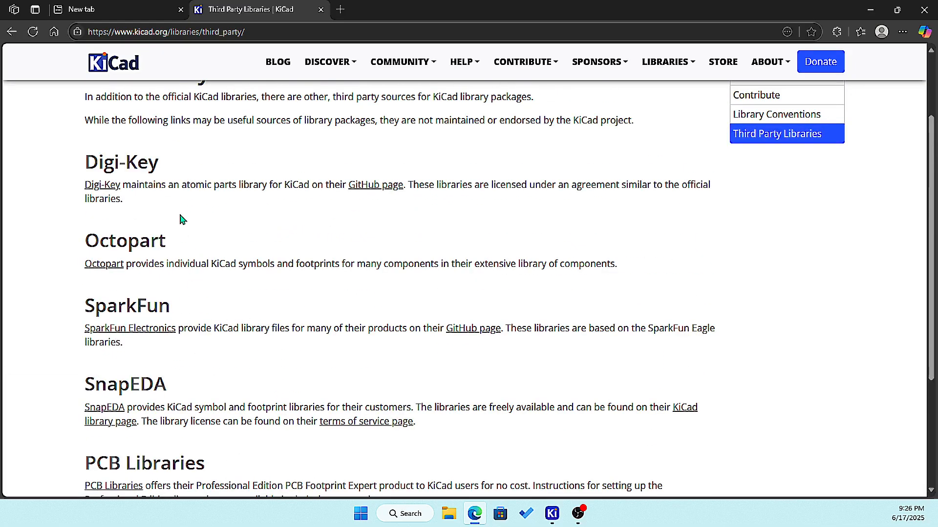
scroll(186, 234, up, 2)
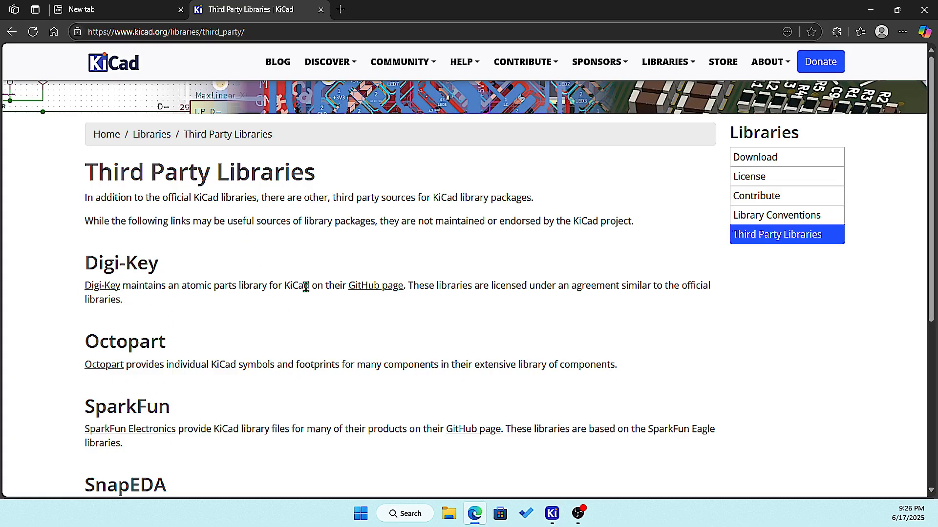
scroll(355, 314, down, 2)
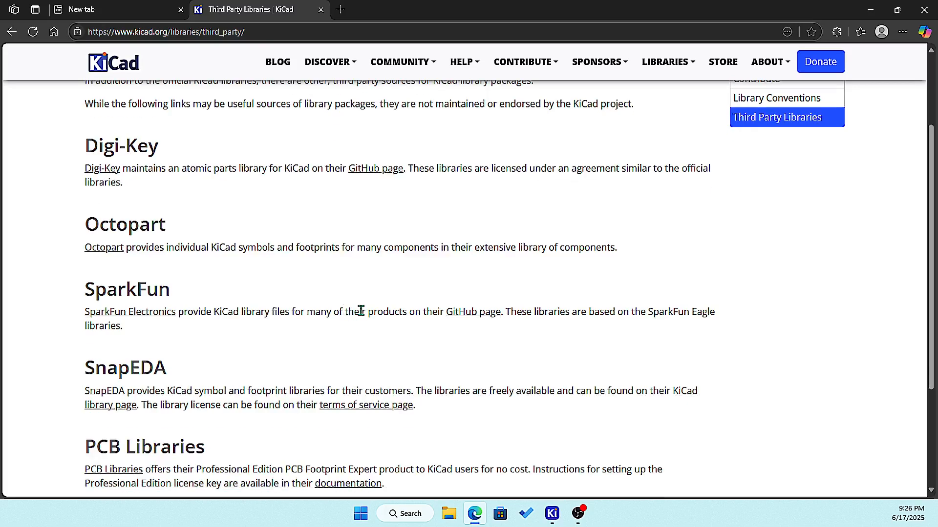
scroll(321, 309, up, 2)
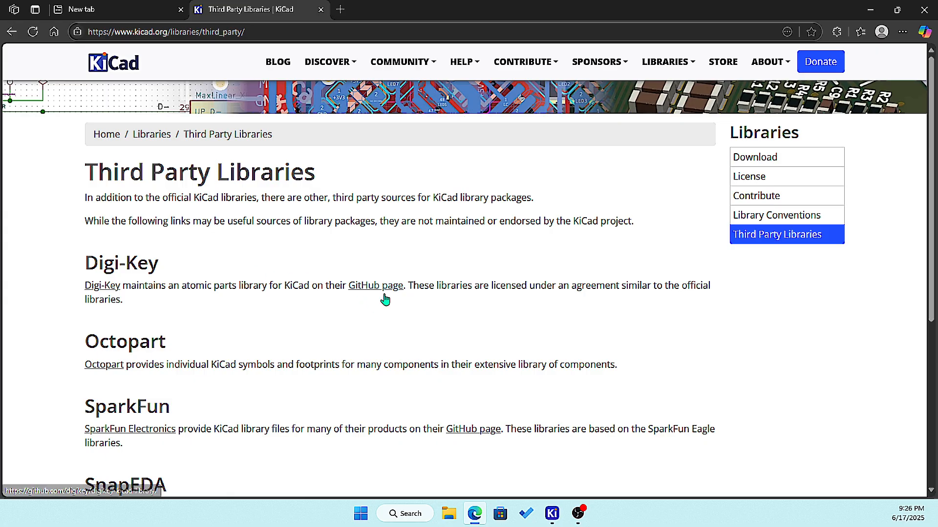
scroll(277, 381, down, 2)
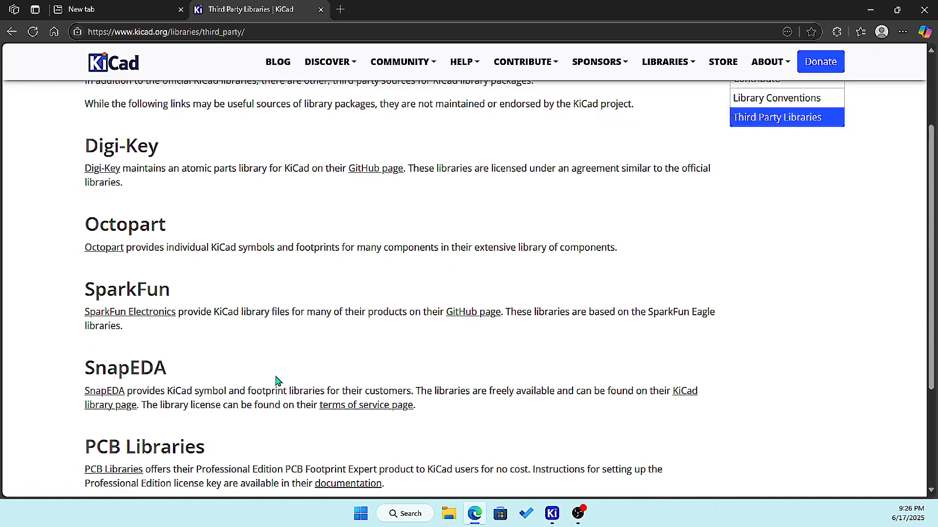
scroll(277, 381, up, 2)
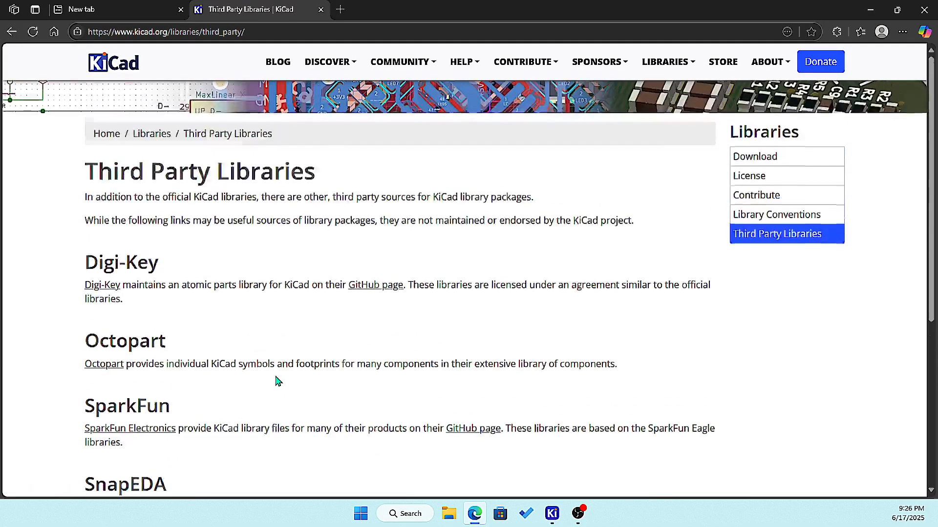
Step: Open Digi-Key's GitHub page for its KiCad library and read the README, including the organization, installation, additional resources and licensing sections
click(368, 289)
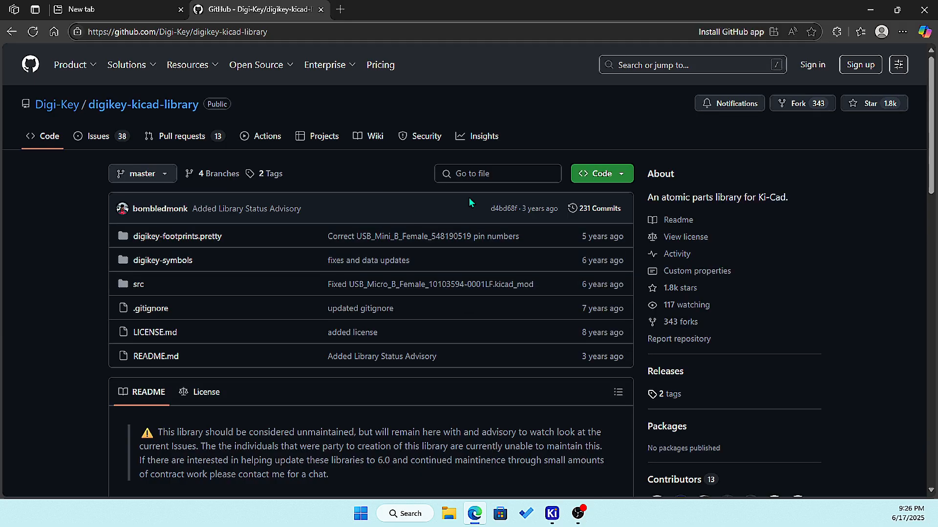
scroll(441, 290, down, 1)
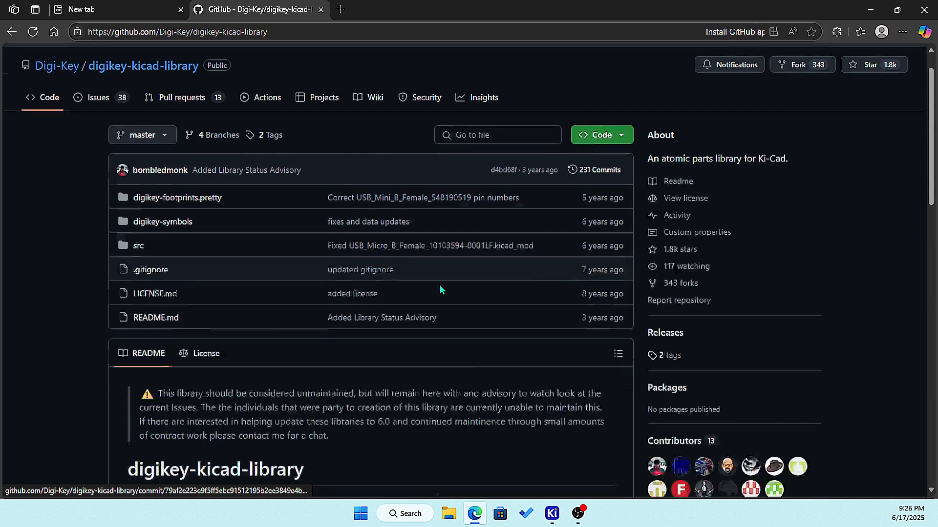
scroll(440, 290, down, 6)
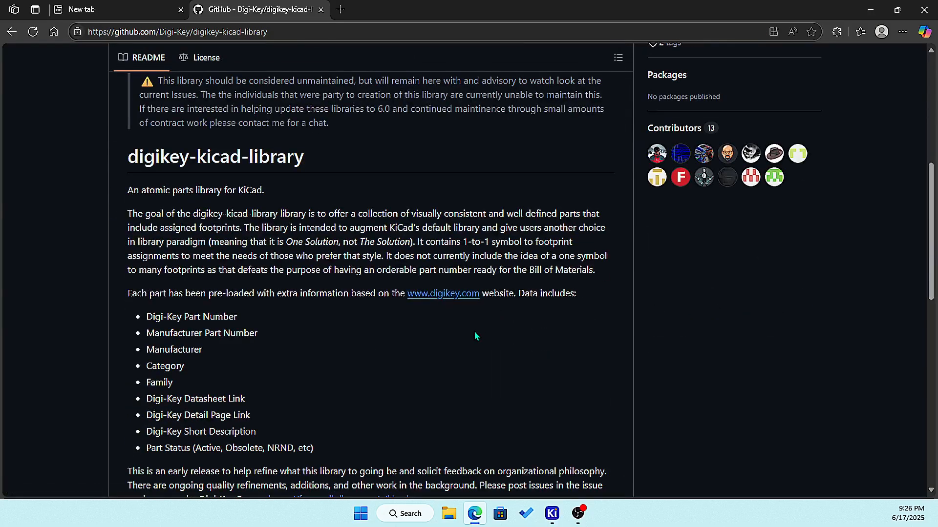
scroll(475, 335, down, 5)
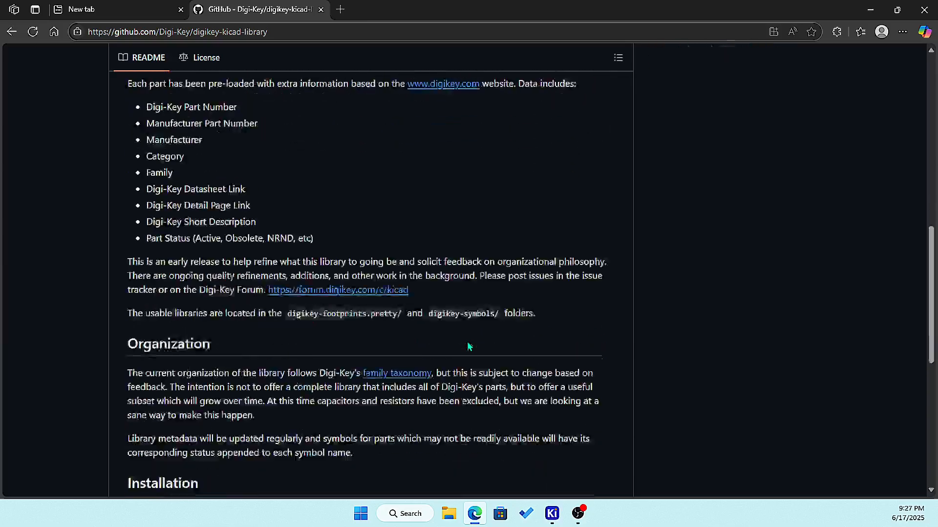
scroll(467, 345, down, 2)
scroll(467, 346, down, 4)
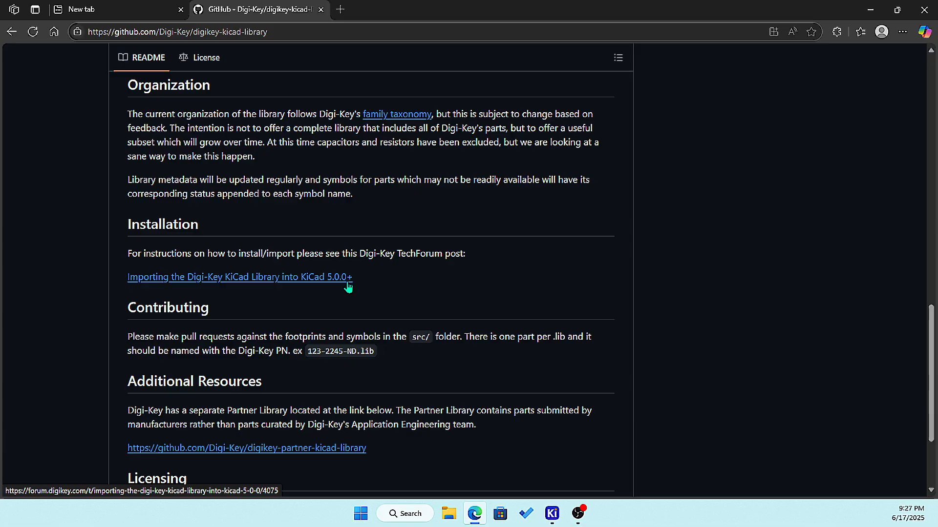
scroll(339, 329, down, 3)
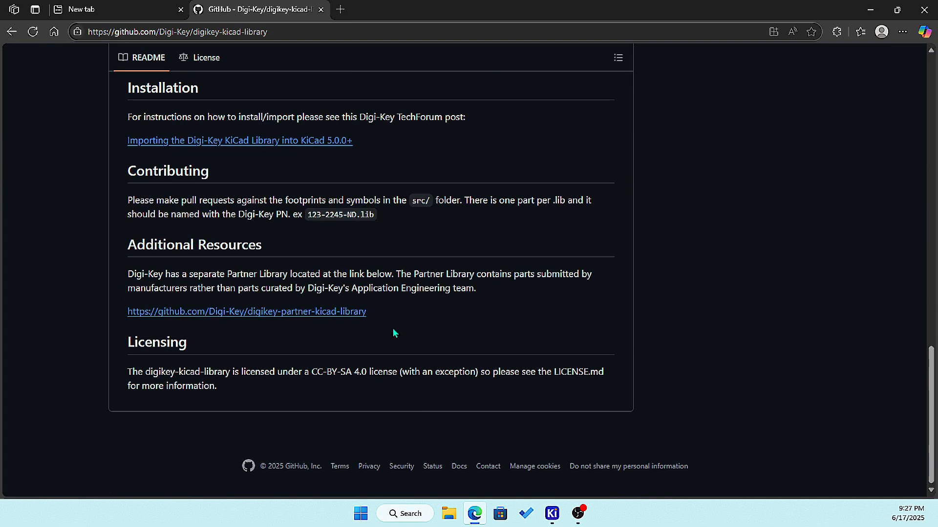
scroll(397, 334, up, 15)
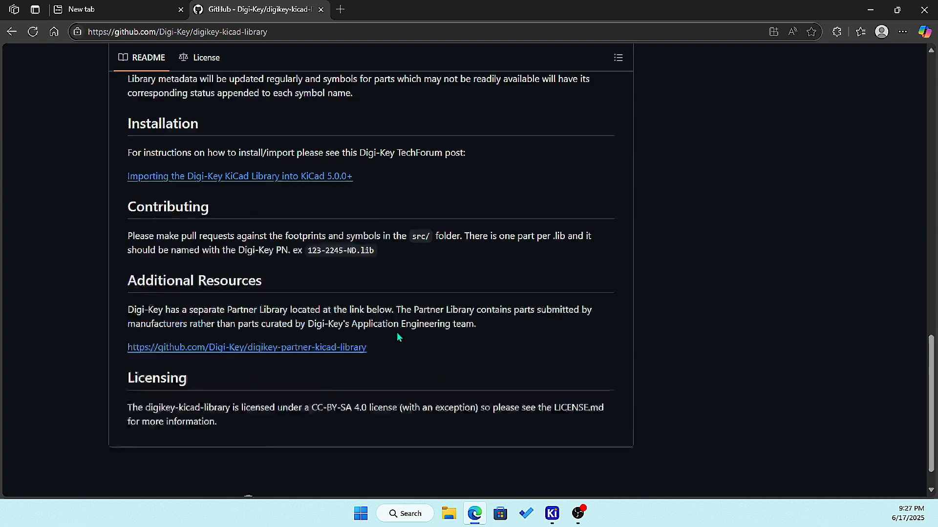
scroll(400, 325, up, 3)
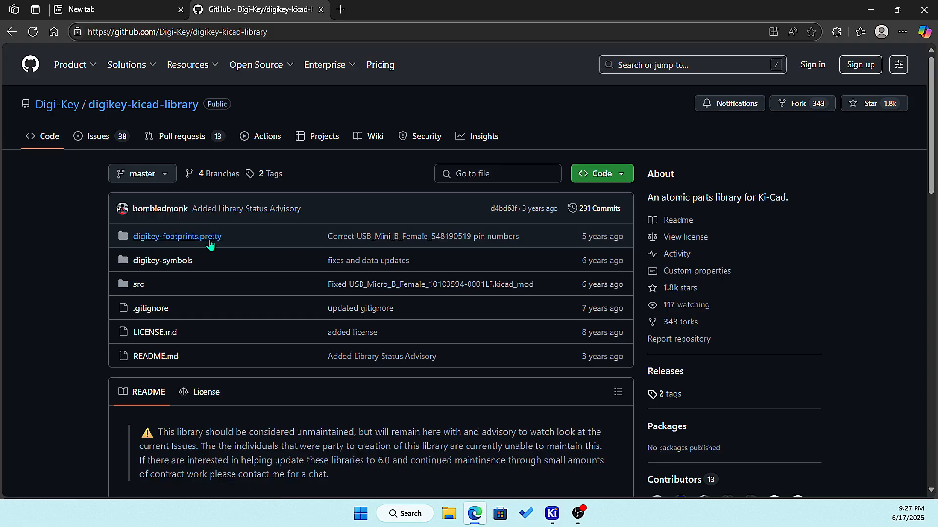
Step: Open the digikey-symbols folder of the repository and examine its .dcm and .lib files from dk_Addressable-Specialty through dk_Gas-Sensors
click(159, 263)
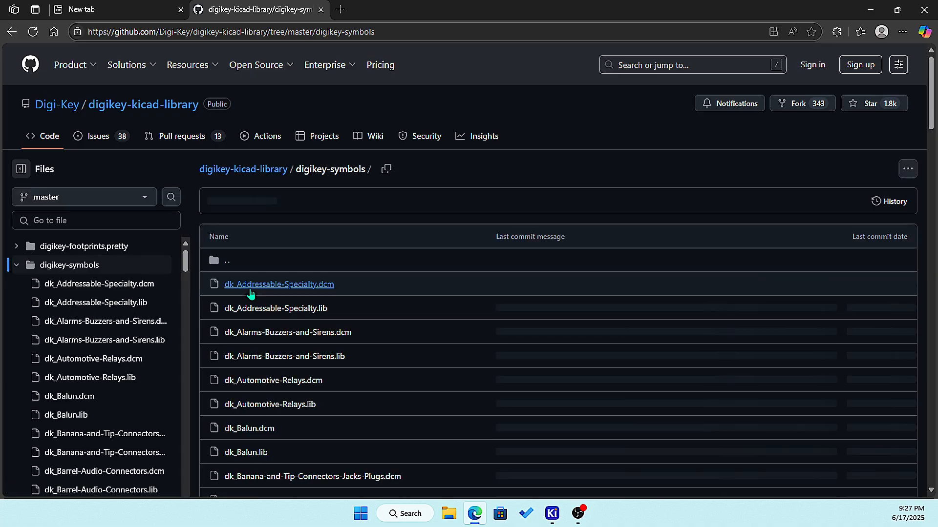
scroll(406, 351, down, 2)
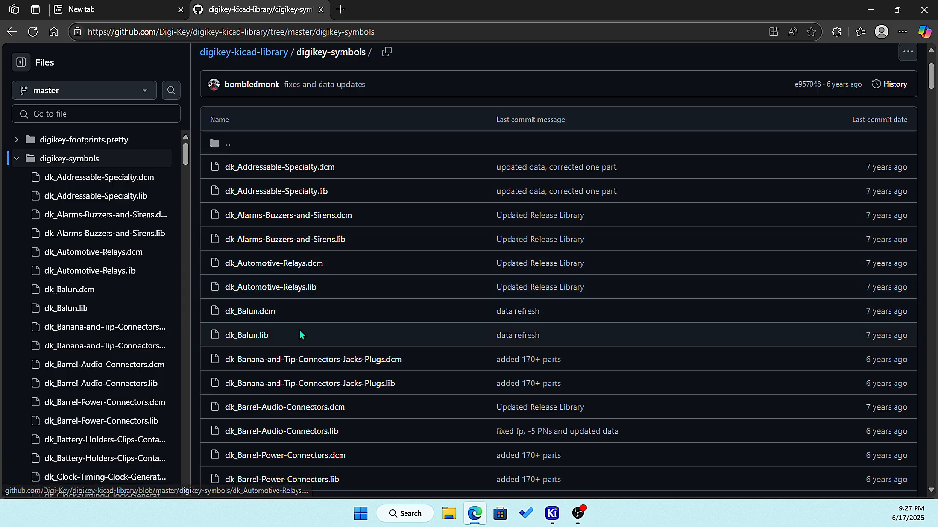
scroll(276, 333, down, 2)
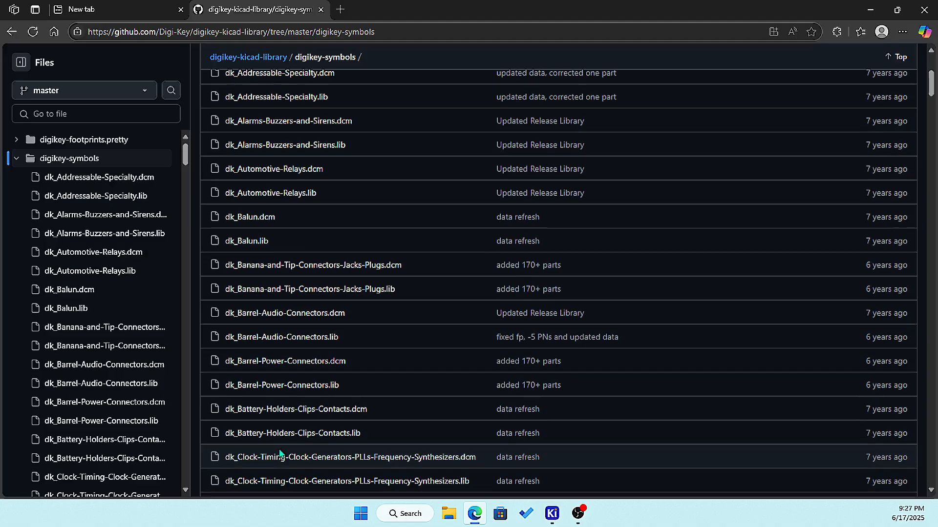
scroll(281, 452, down, 5)
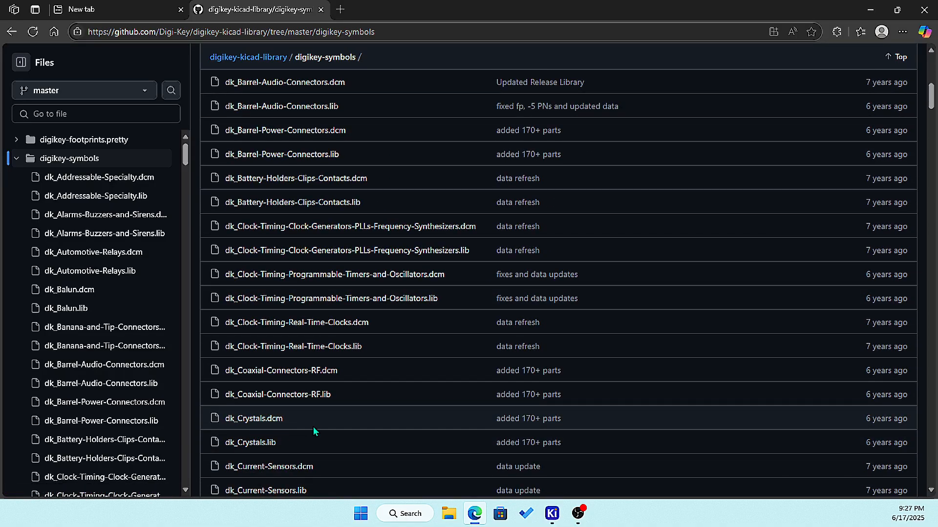
scroll(312, 427, down, 1)
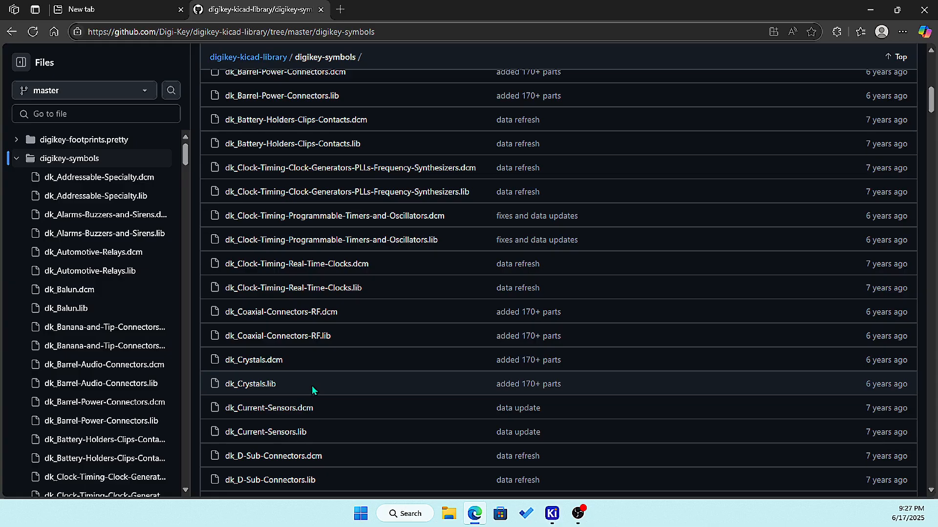
scroll(313, 388, down, 1)
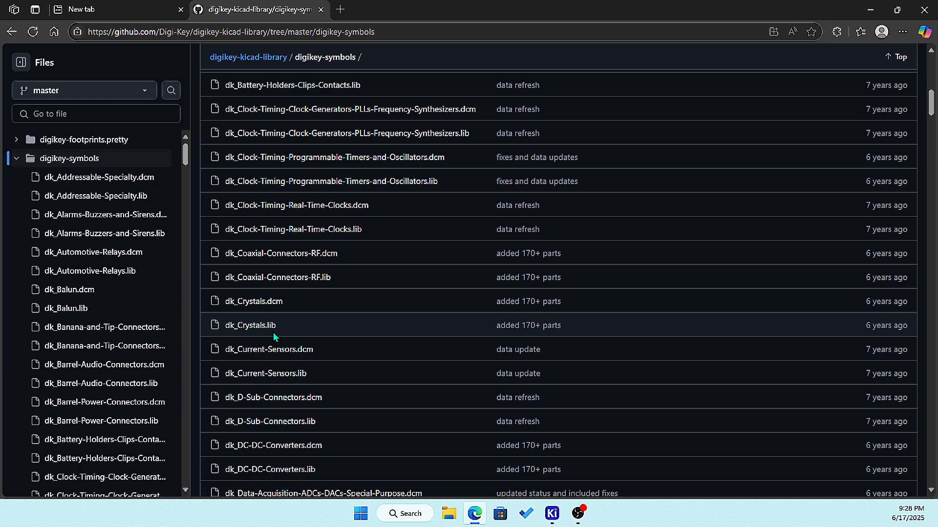
scroll(276, 352, down, 3)
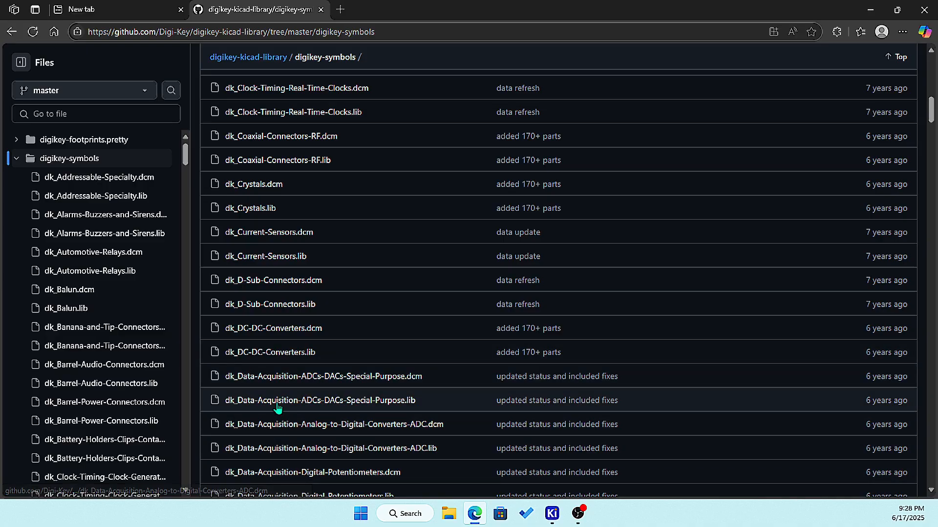
scroll(254, 381, down, 5)
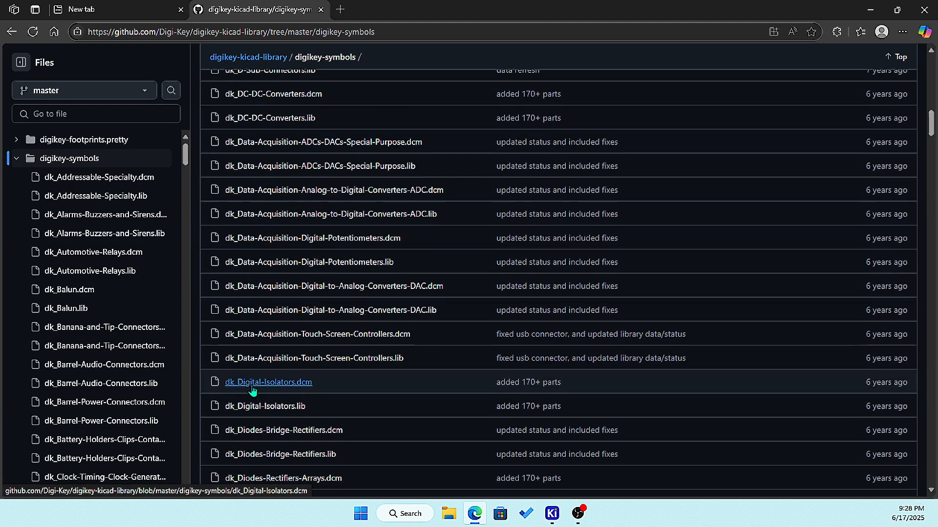
scroll(253, 391, down, 5)
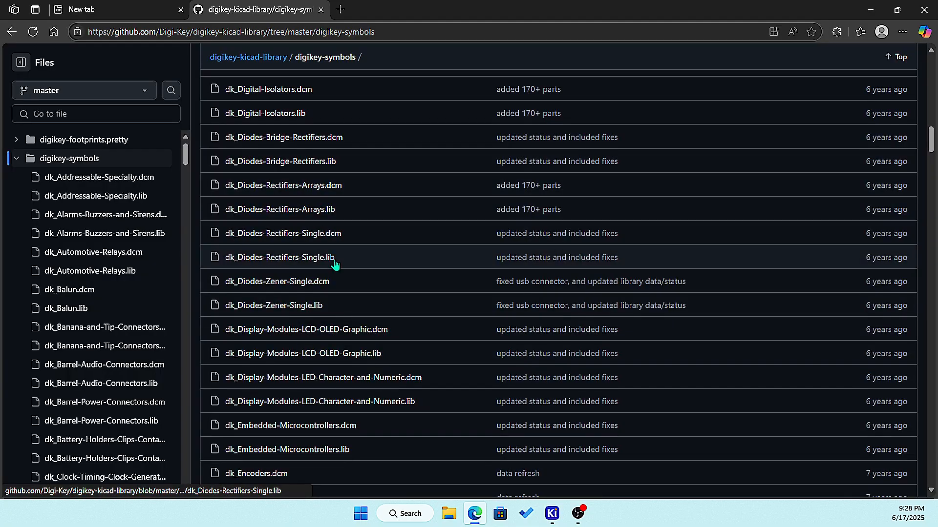
scroll(335, 264, down, 2)
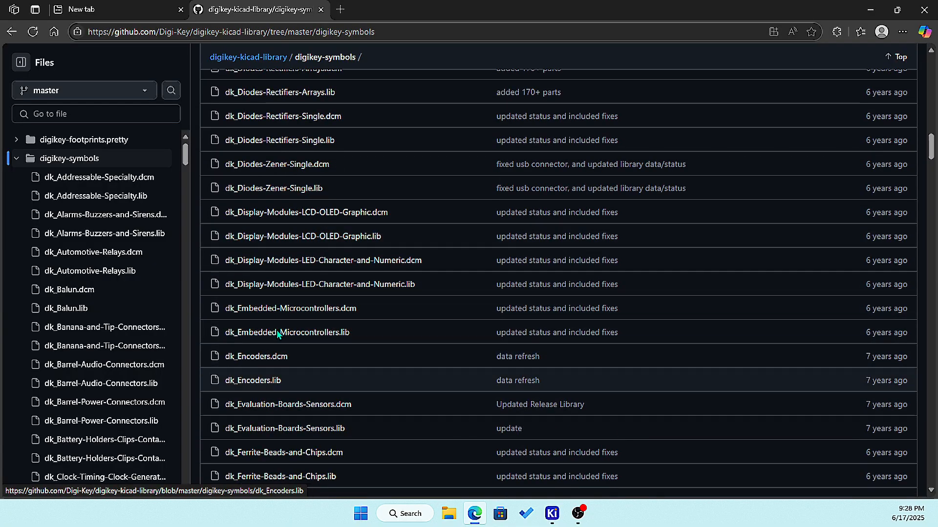
scroll(275, 338, down, 2)
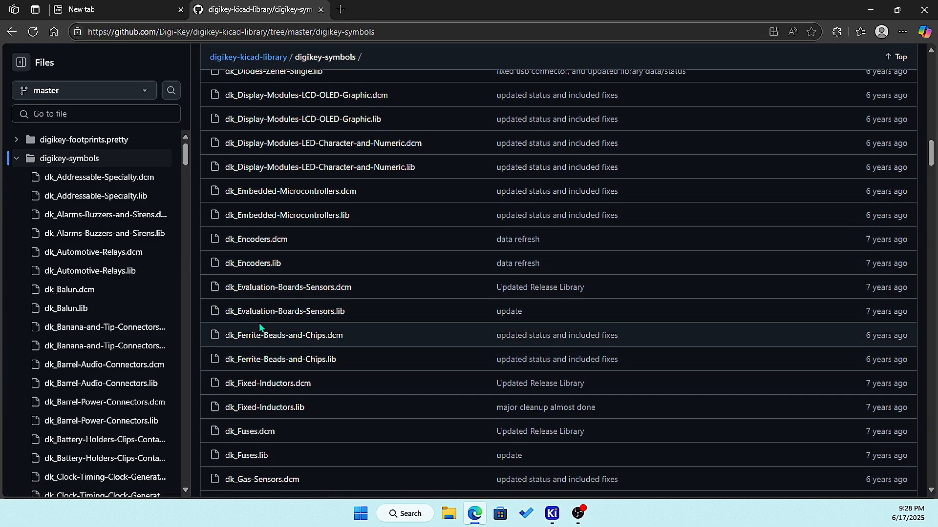
Step: Examine the digikey-symbols files from dk_Gas-Sensors through dk_Interface-Controllers, and review the earlier entries back to dk_Crystals
scroll(273, 347, down, 2)
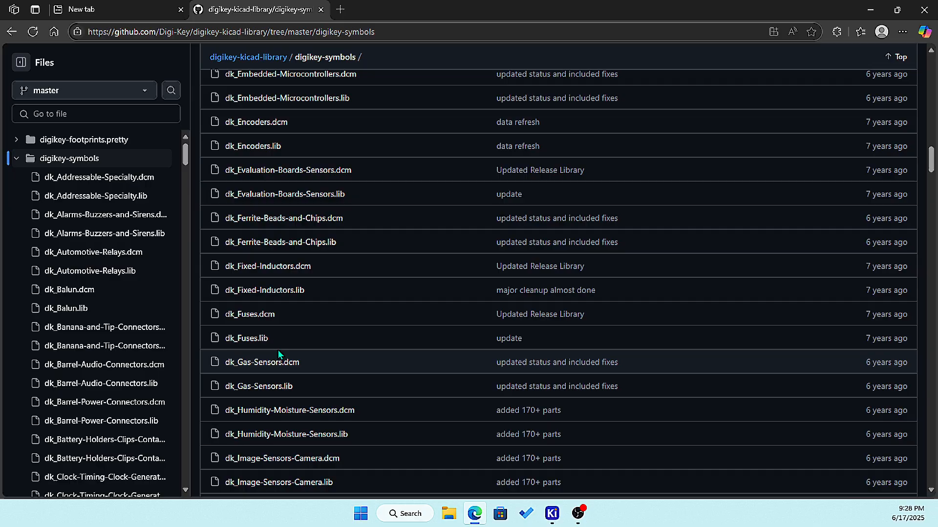
scroll(279, 350, down, 3)
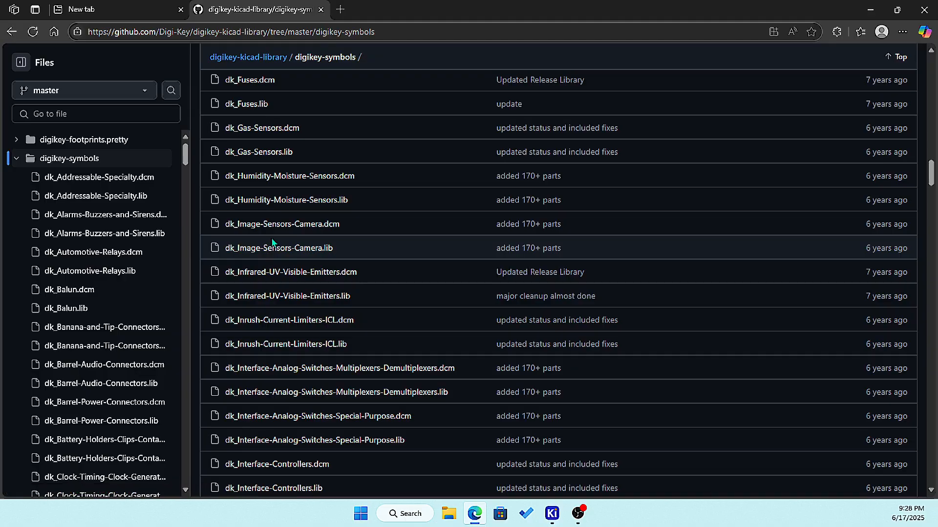
scroll(272, 242, up, 10)
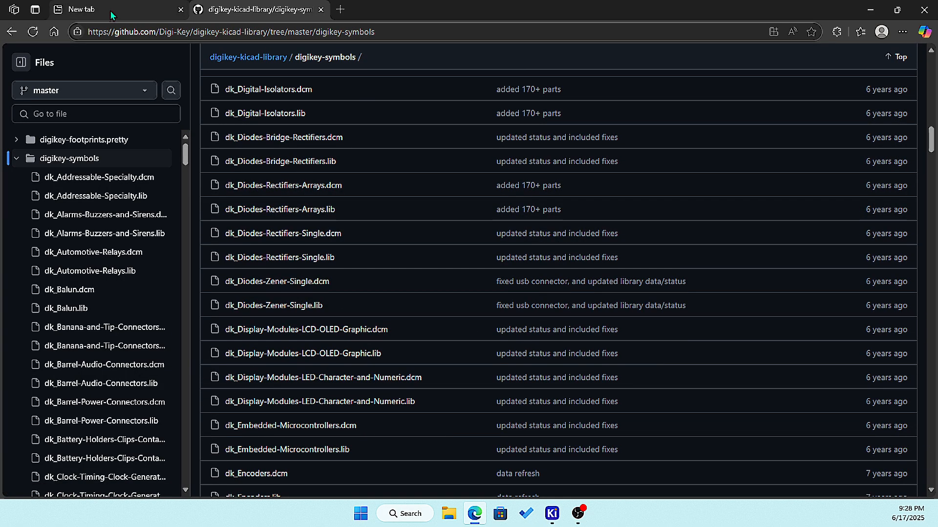
scroll(259, 188, up, 10)
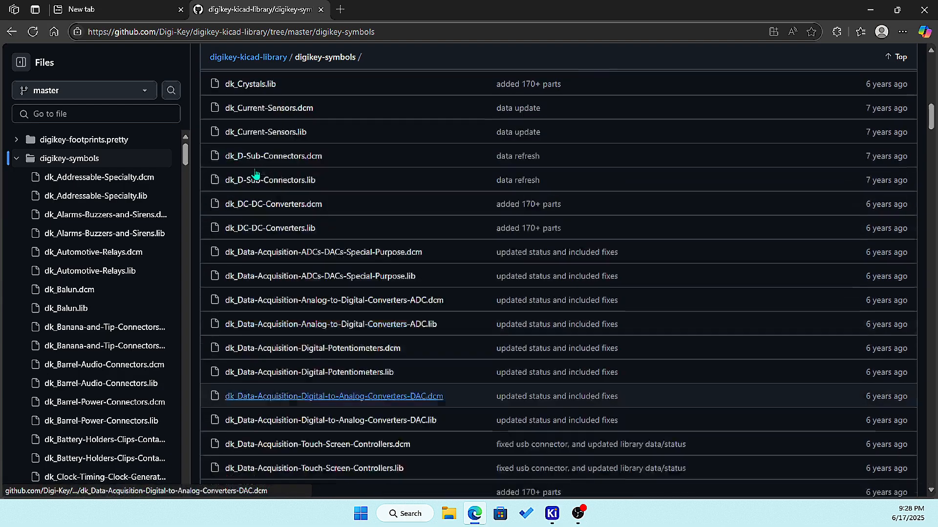
Step: Open the repository's digikey-footprints.pretty folder and examine its .kicad_mod footprint files from 0603 through the LED footprints
click(10, 31)
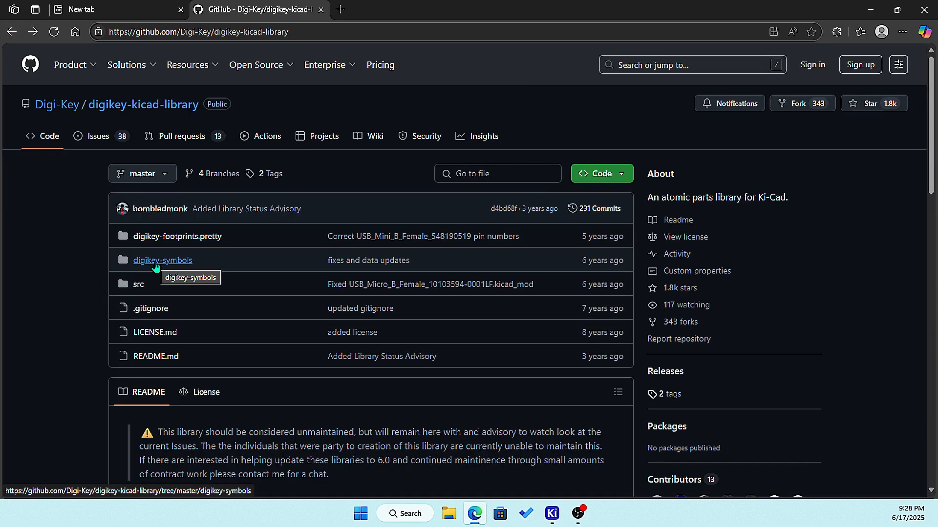
click(177, 238)
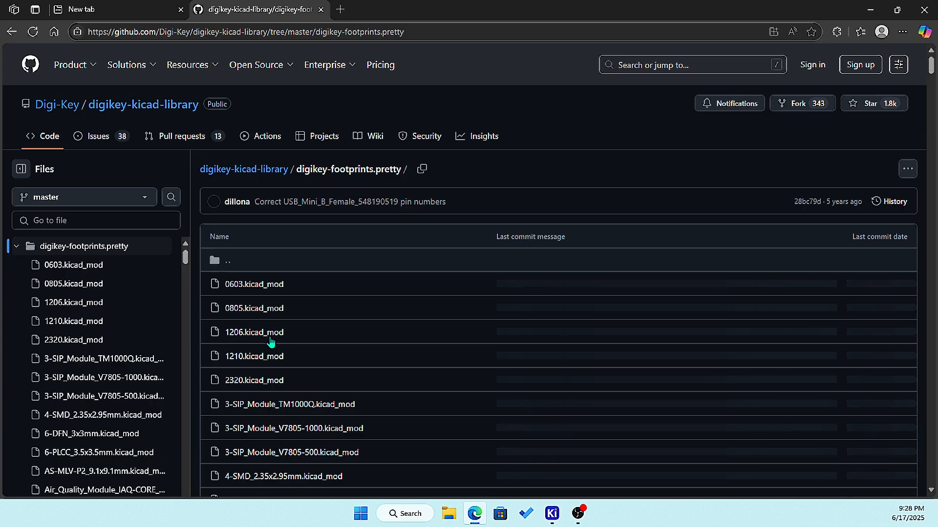
scroll(342, 361, down, 2)
scroll(409, 359, down, 4)
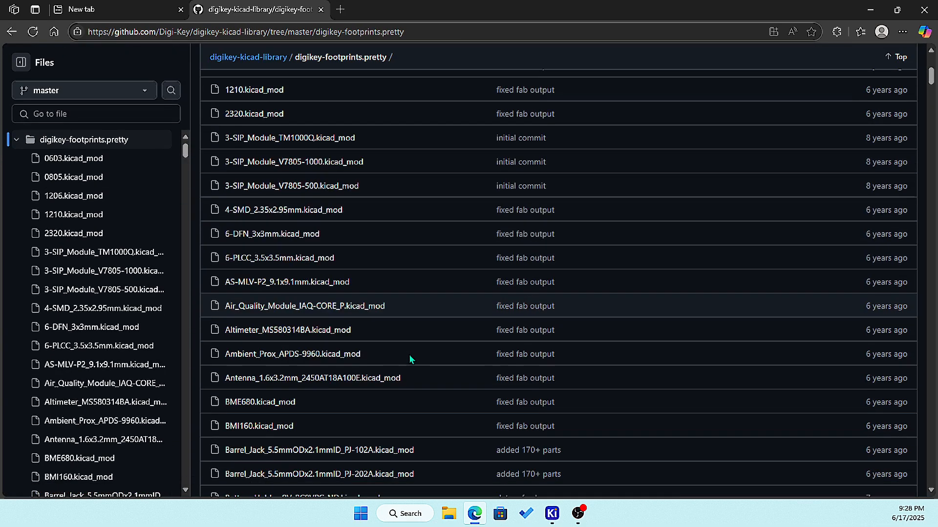
scroll(410, 360, down, 4)
scroll(409, 359, down, 2)
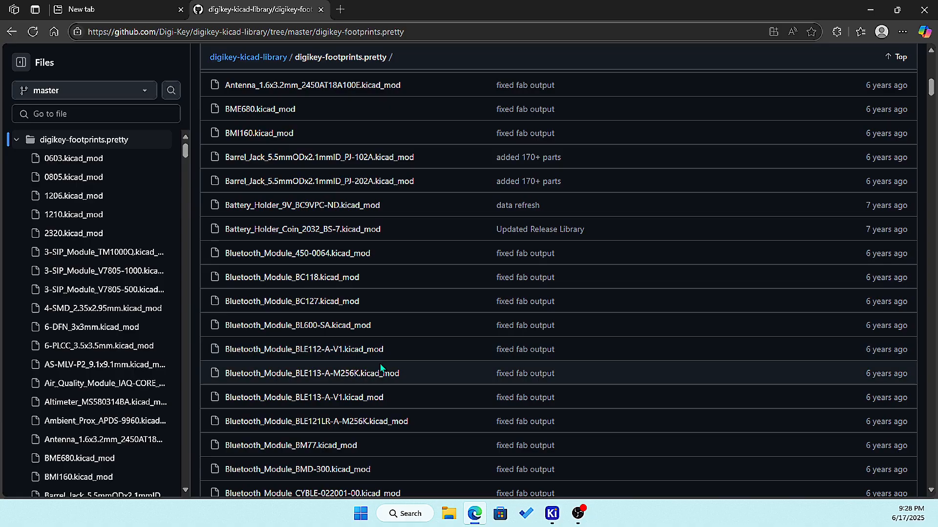
scroll(409, 360, down, 4)
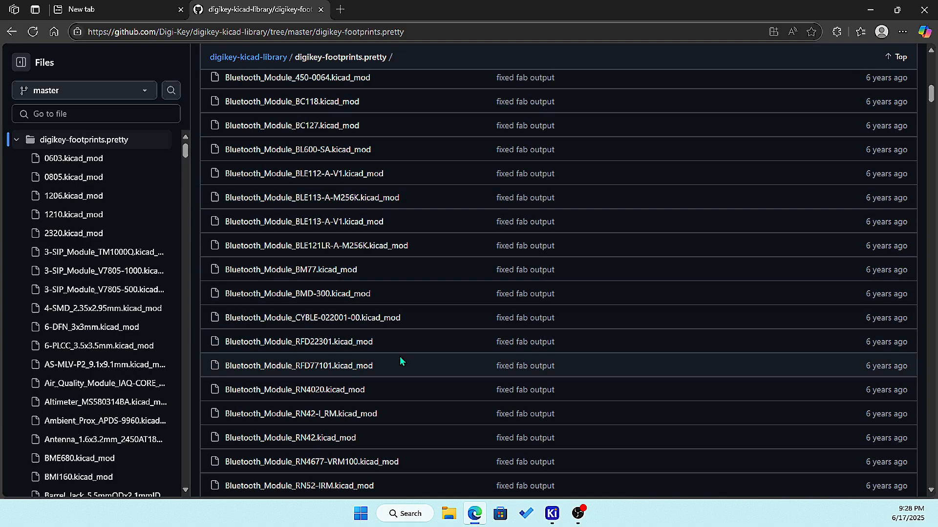
scroll(401, 361, down, 4)
scroll(400, 360, down, 3)
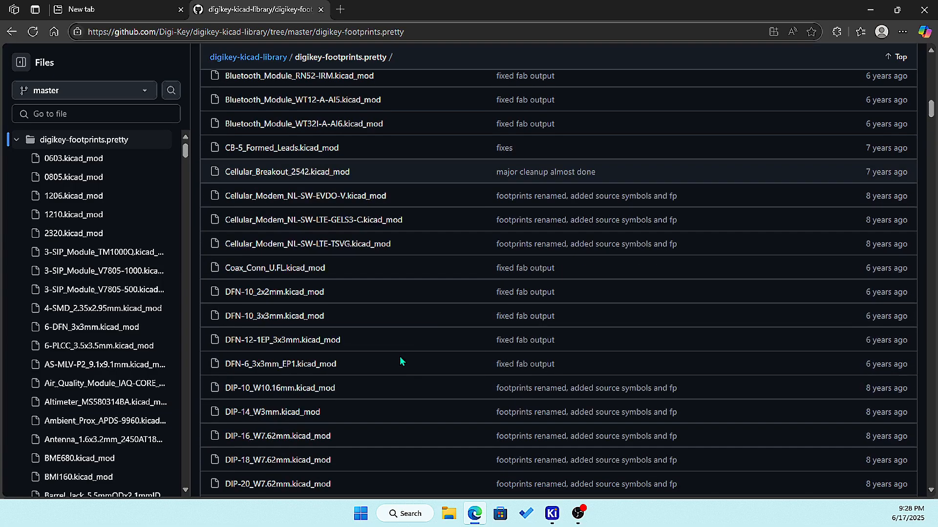
scroll(400, 360, down, 4)
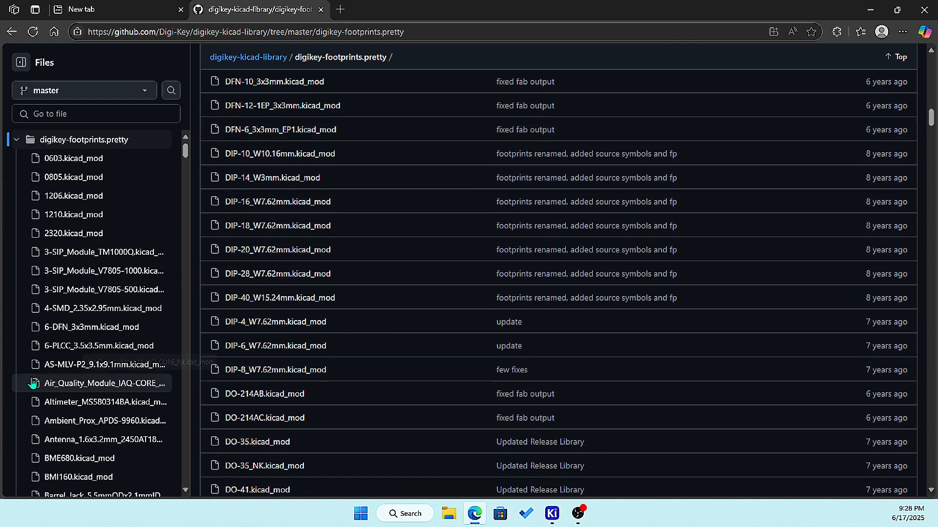
scroll(32, 384, down, 4)
scroll(314, 376, down, 8)
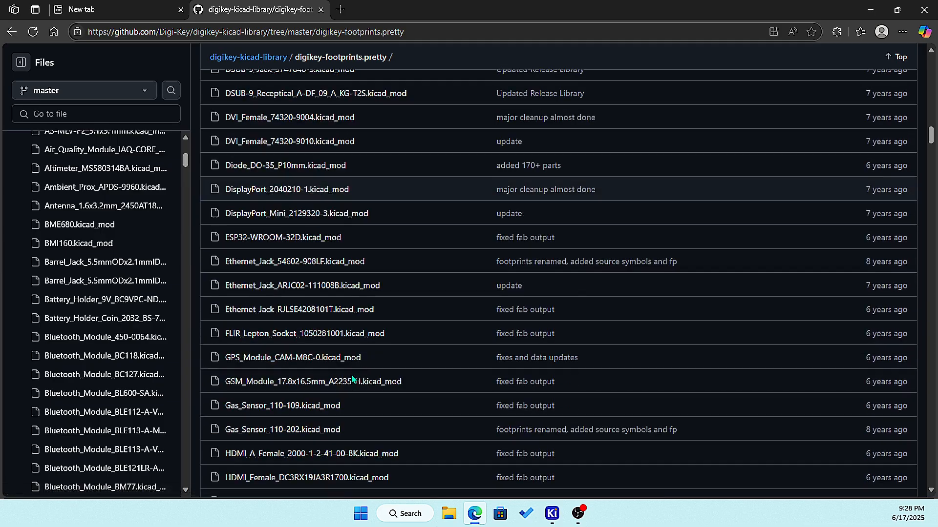
scroll(377, 369, down, 3)
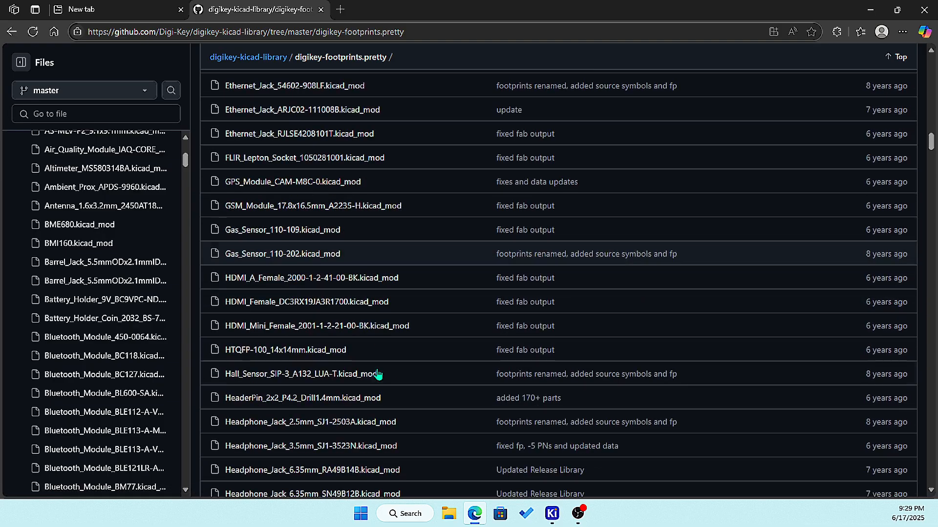
scroll(371, 375, down, 3)
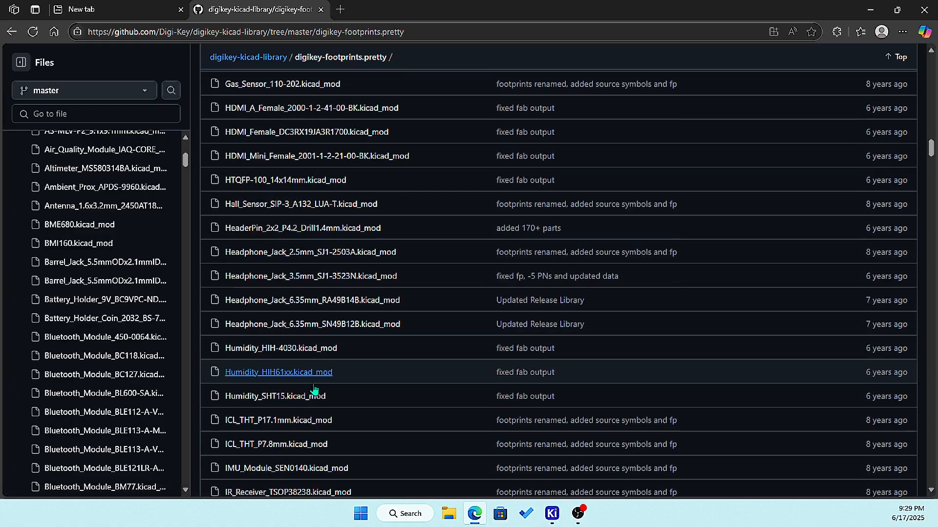
scroll(318, 399, down, 5)
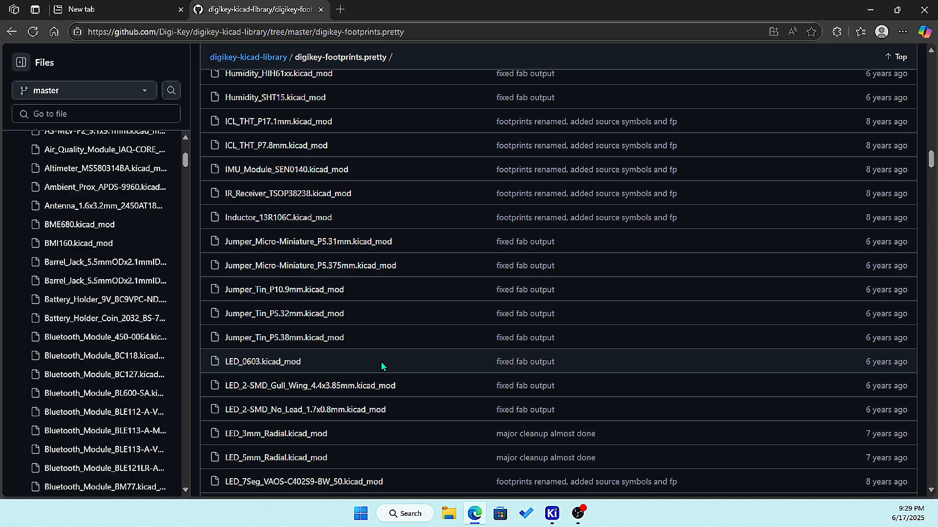
scroll(381, 361, down, 3)
scroll(314, 140, up, 8)
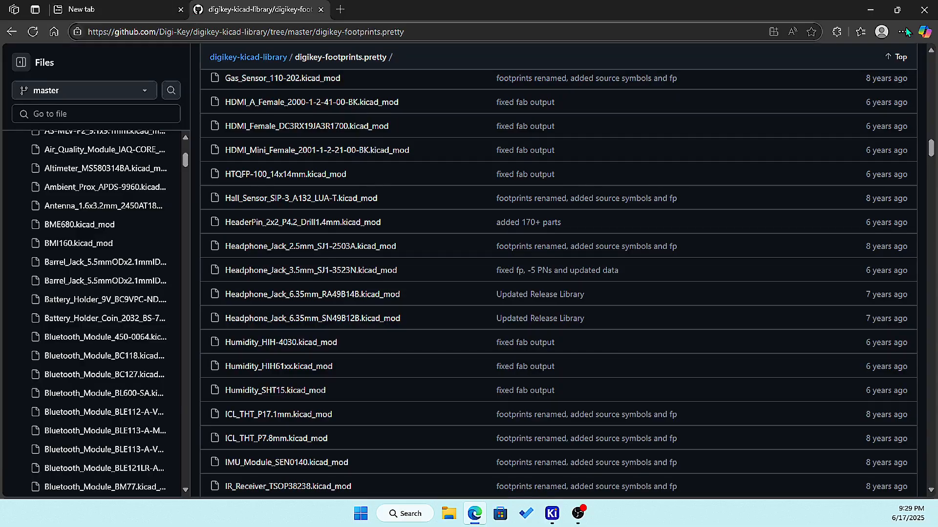
Step: Switch back to the KiCad Schematic Editor, close its About window and open the symbol library manager
click(868, 8)
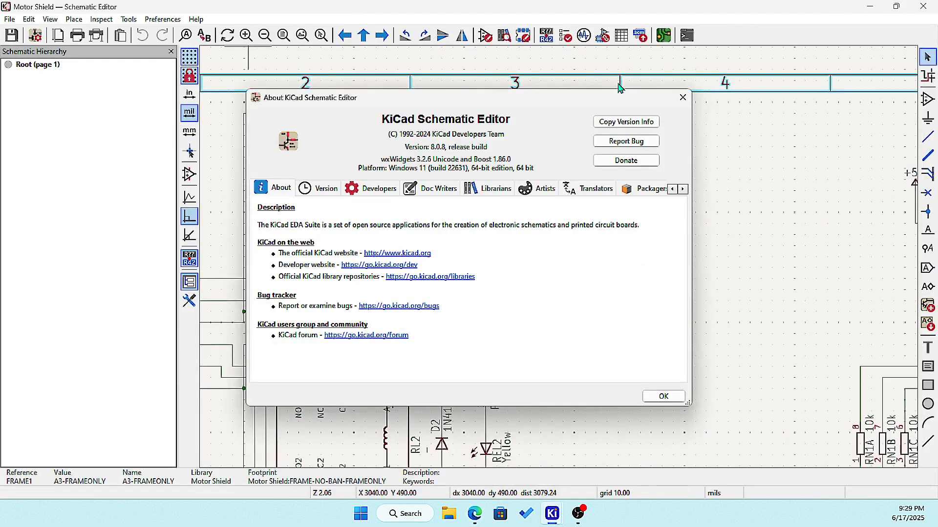
click(682, 97)
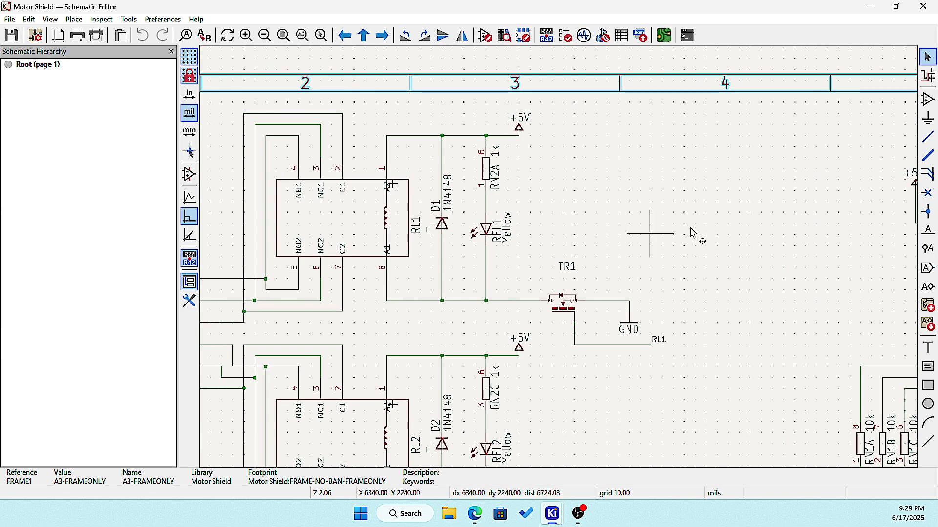
click(160, 19)
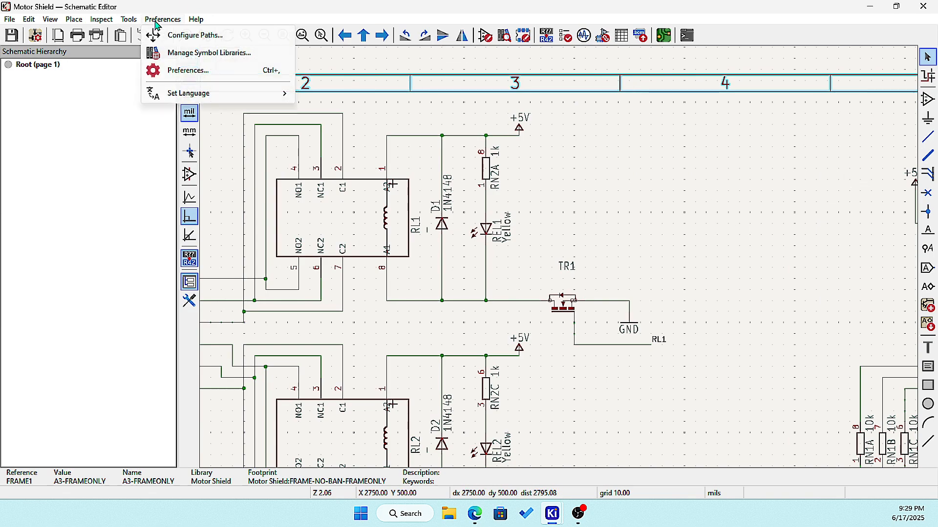
click(174, 54)
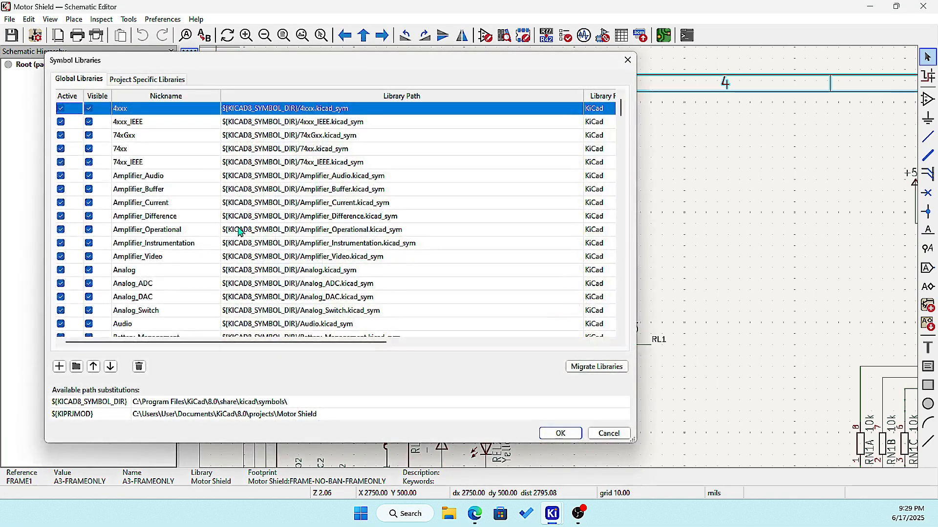
Step: Examine the global symbol libraries down to the custom entries from Sharetrip_ICs and Sparfun Batt through Motor Shield
scroll(204, 248, down, 3)
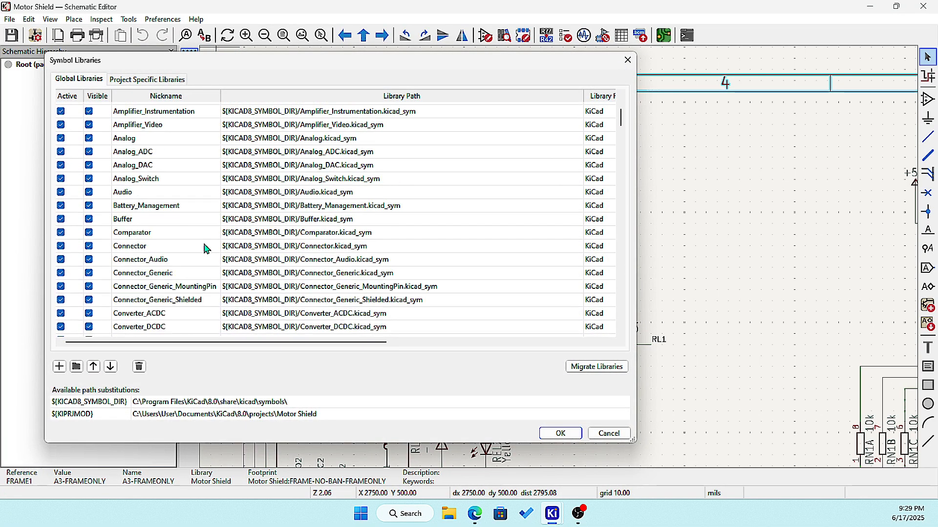
scroll(204, 248, down, 15)
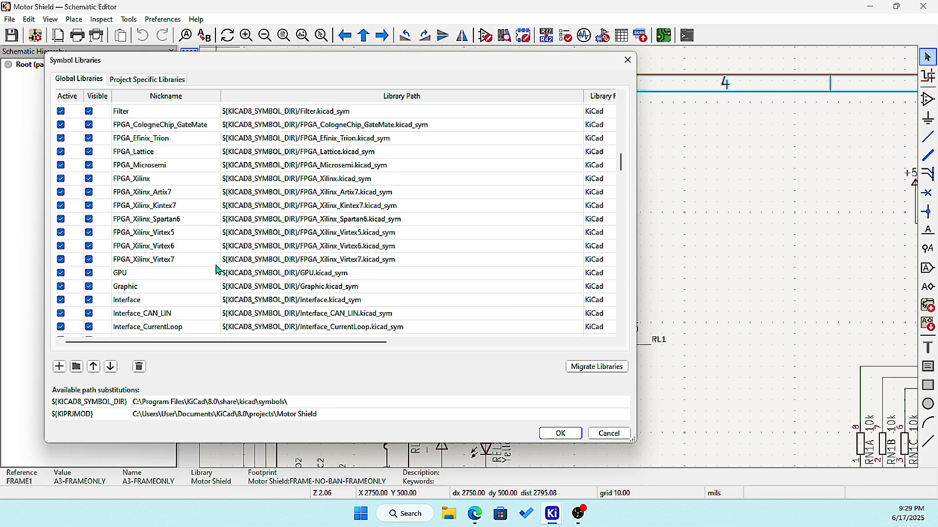
scroll(215, 269, down, 20)
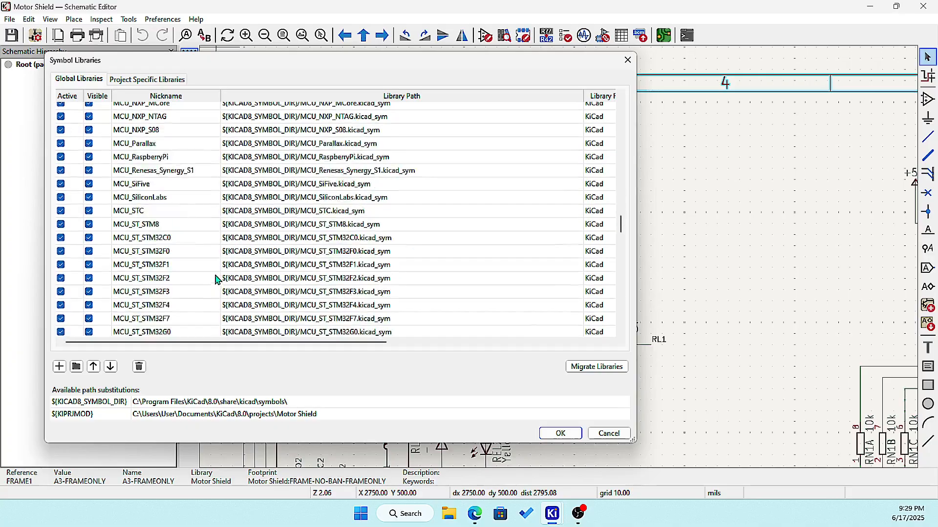
scroll(216, 279, down, 20)
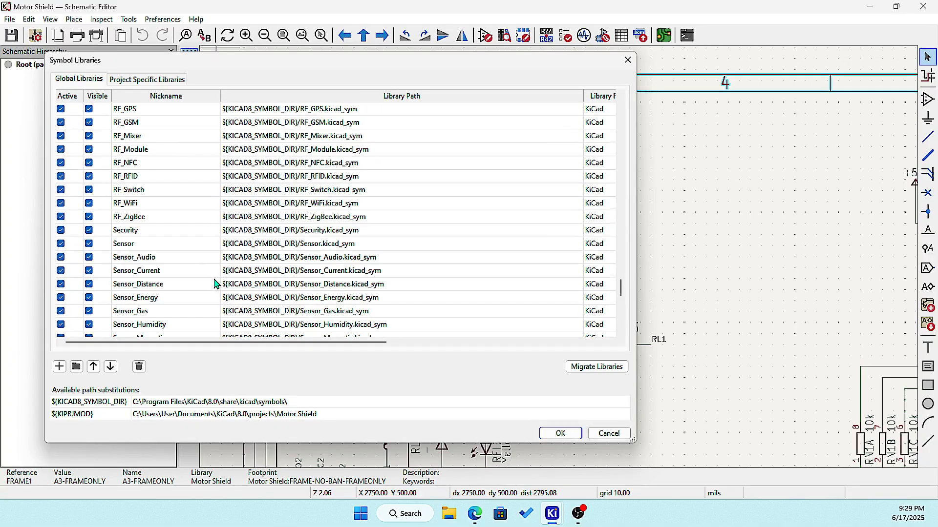
scroll(214, 284, down, 10)
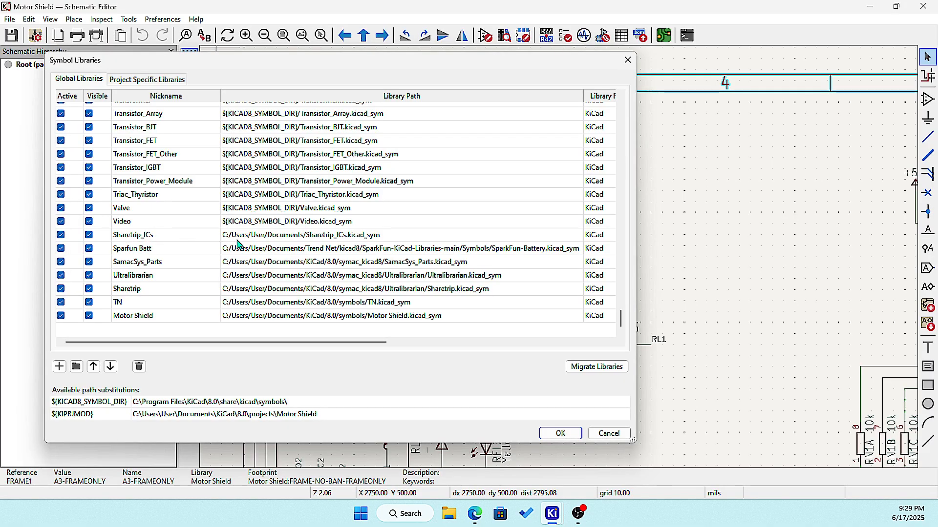
scroll(209, 249, up, 1)
scroll(184, 271, up, 3)
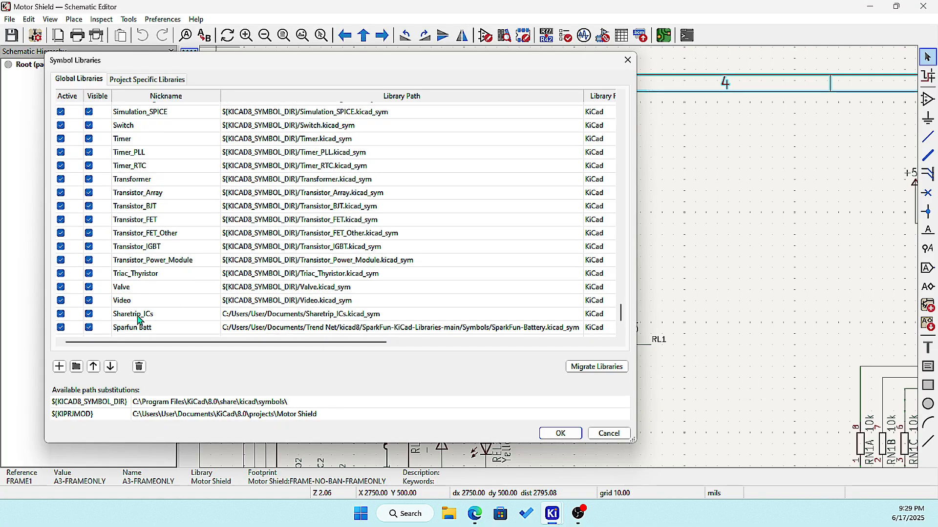
Step: Review the global symbol libraries in reverse order, from Relay_SolidState back through the MCU, FPGA and Driver entries to 4xxx_IEEE
scroll(159, 172, up, 15)
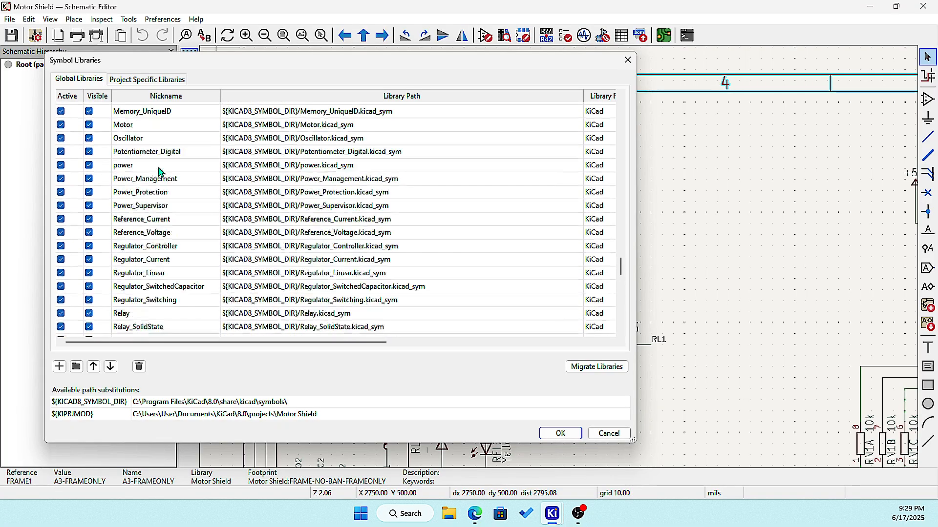
scroll(158, 171, up, 15)
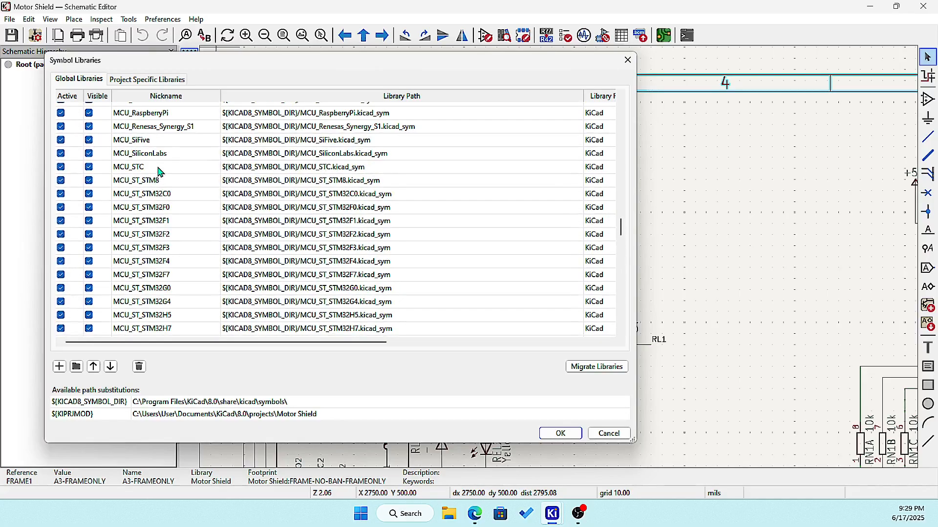
scroll(158, 171, up, 15)
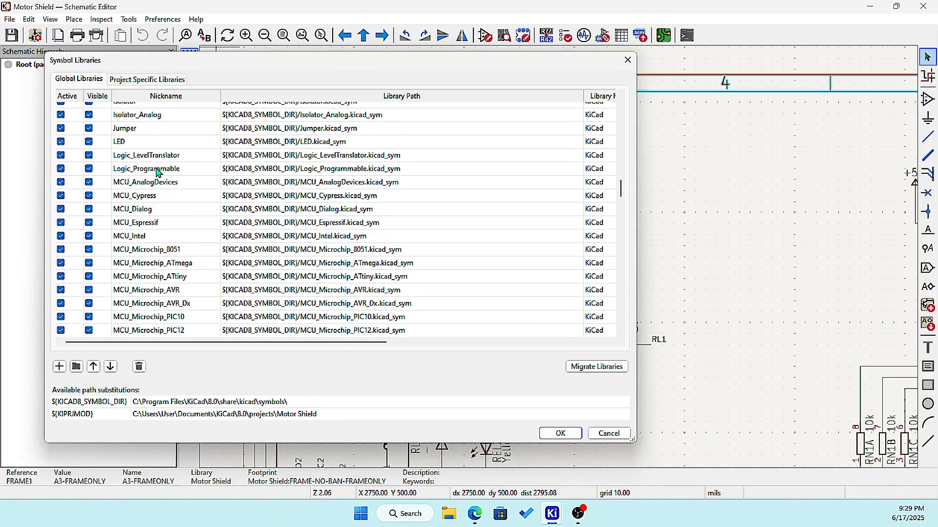
scroll(158, 171, up, 15)
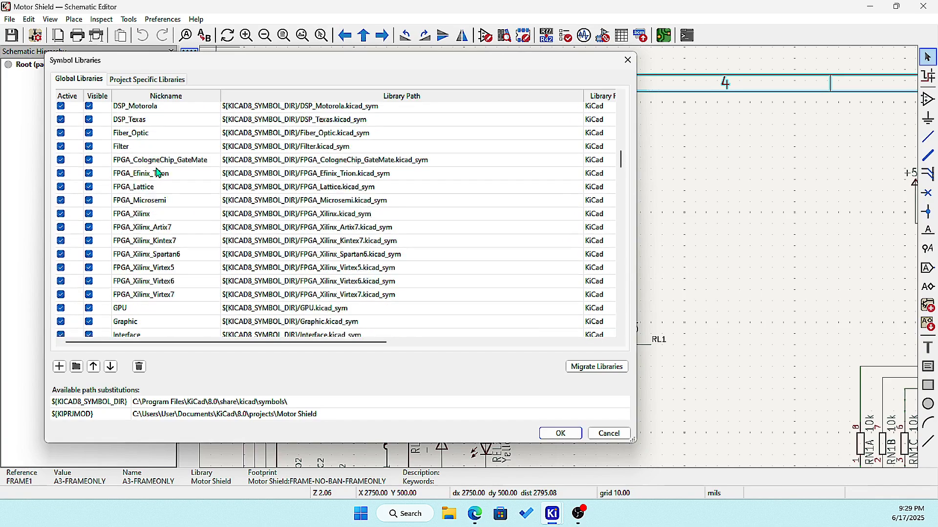
scroll(157, 172, up, 10)
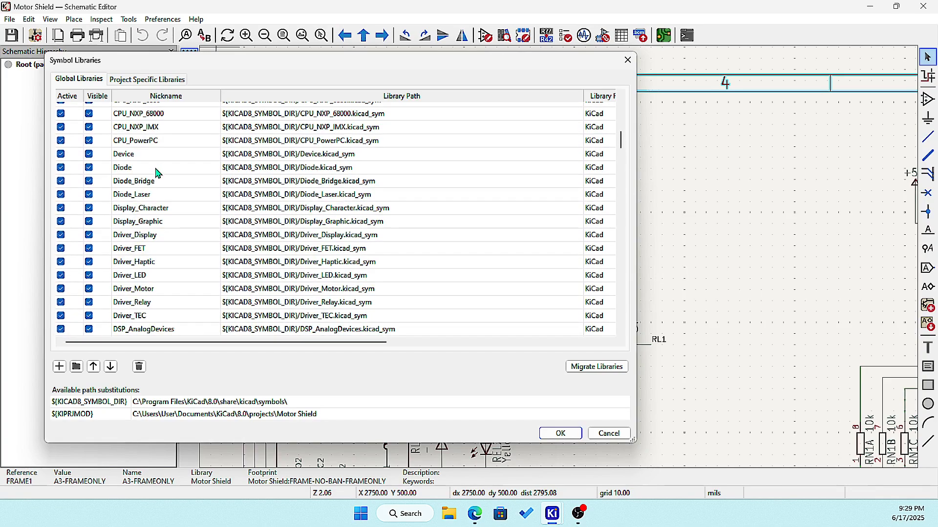
scroll(155, 174, up, 5)
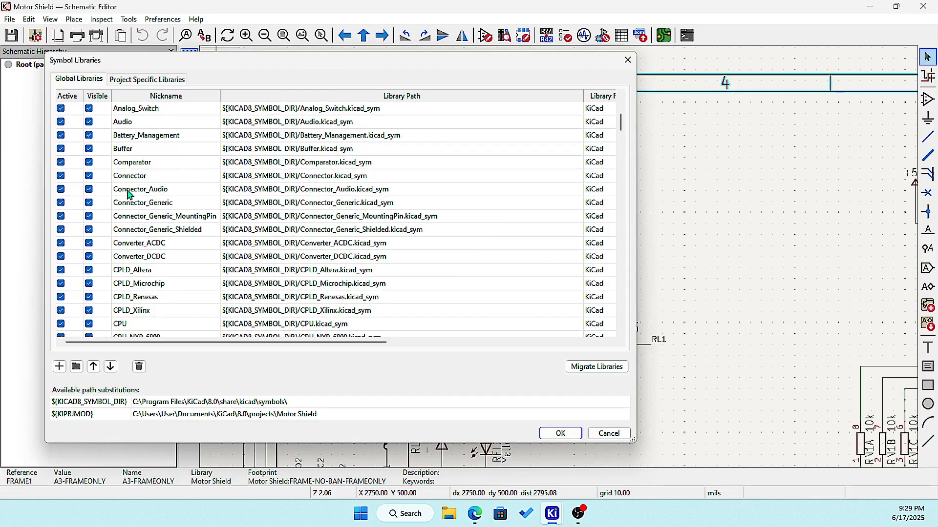
scroll(130, 176, up, 2)
scroll(128, 210, up, 2)
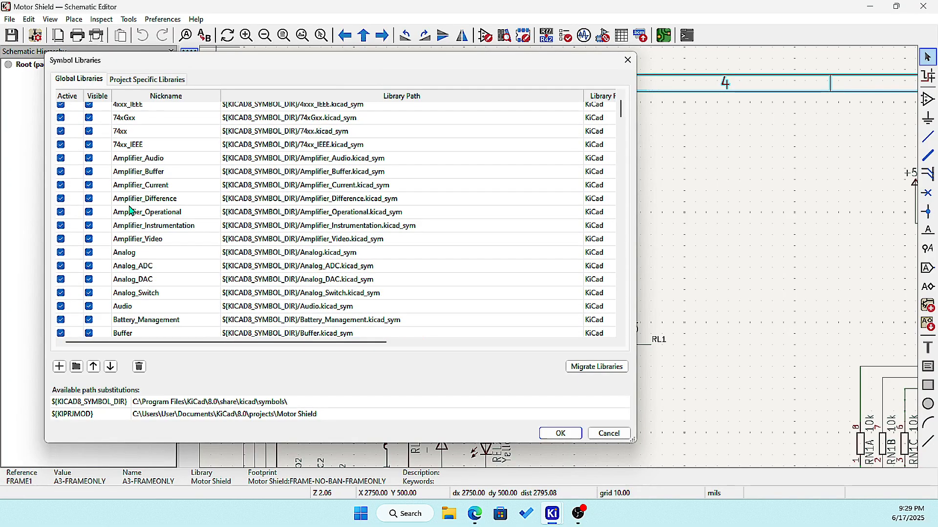
Step: Examine the global symbol libraries from 4xxx_IEEE through the Amplifier, CPU, Diode, Driver and DSP entries to the Interface and Logic ones
scroll(130, 215, down, 4)
scroll(129, 272, down, 5)
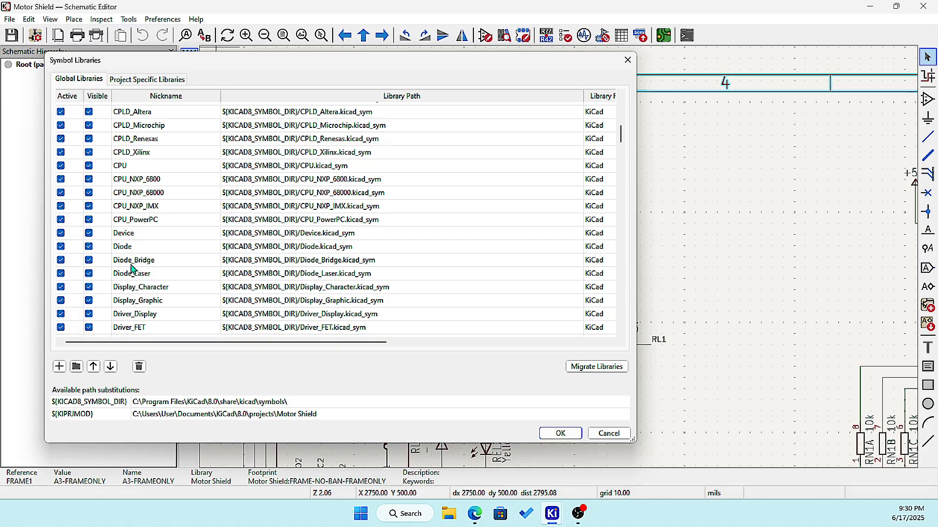
scroll(132, 268, down, 4)
scroll(145, 260, down, 2)
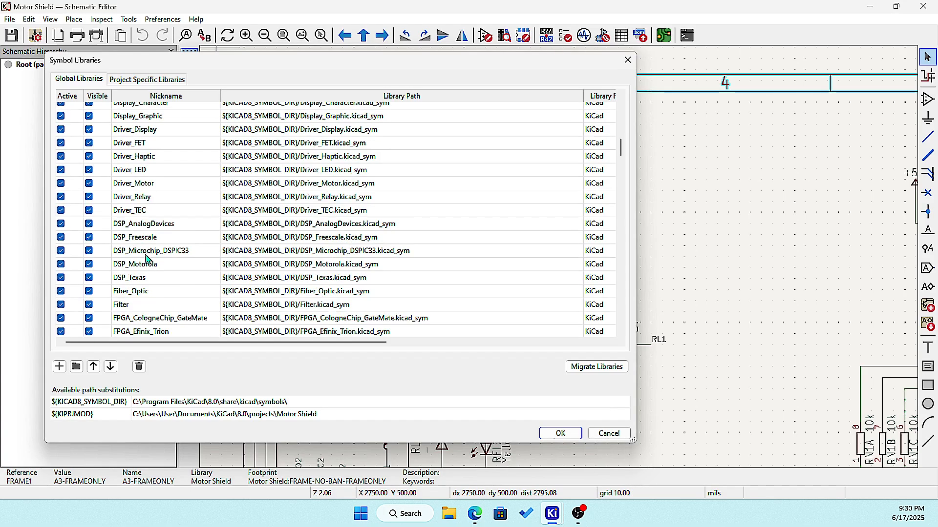
scroll(149, 253, up, 3)
scroll(146, 234, up, 2)
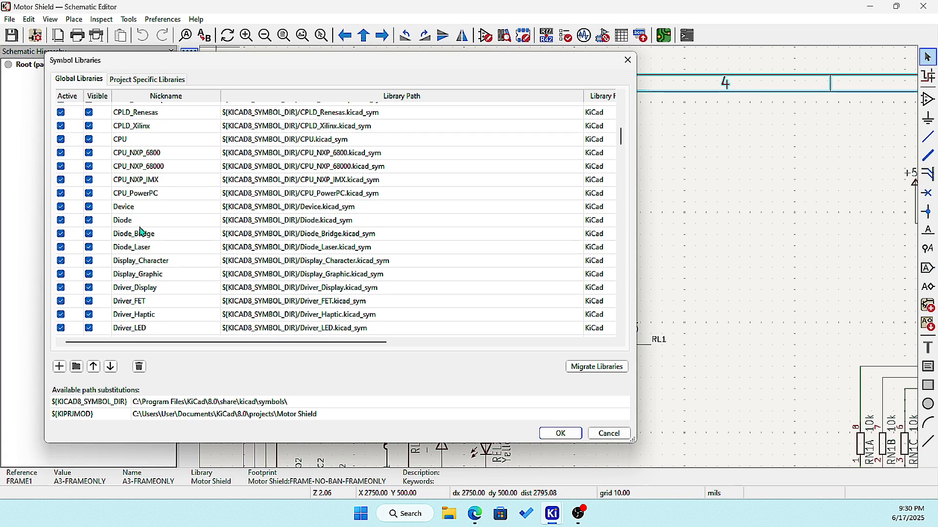
scroll(146, 233, down, 11)
scroll(140, 273, down, 10)
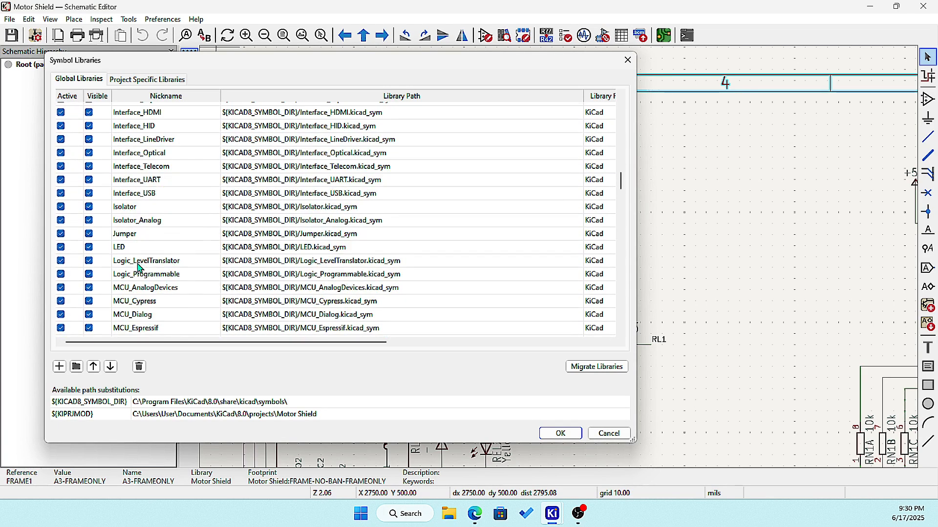
Step: Examine the remaining global libraries from MCU through Regulator, RF, Sensor and Transistor, and select the custom Sharetrip_ICs entry
scroll(142, 292, down, 9)
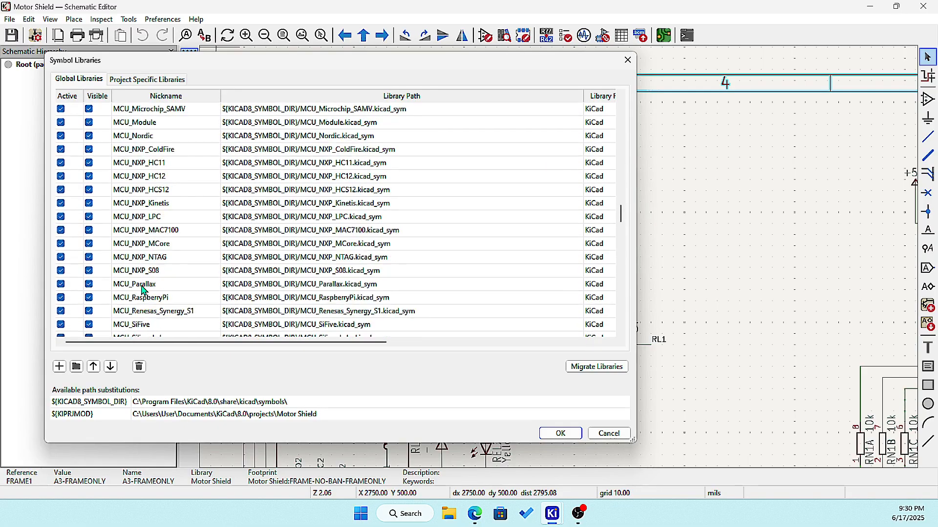
scroll(154, 292, down, 9)
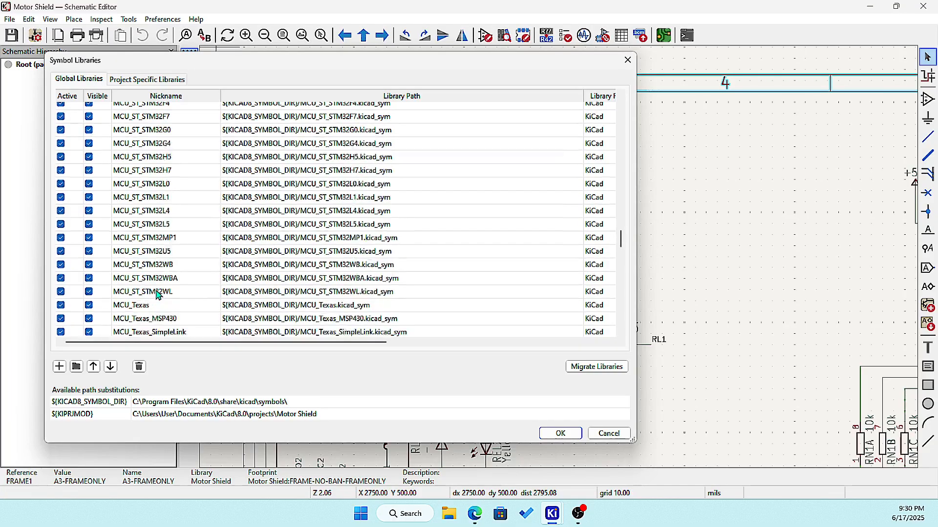
scroll(170, 284, down, 4)
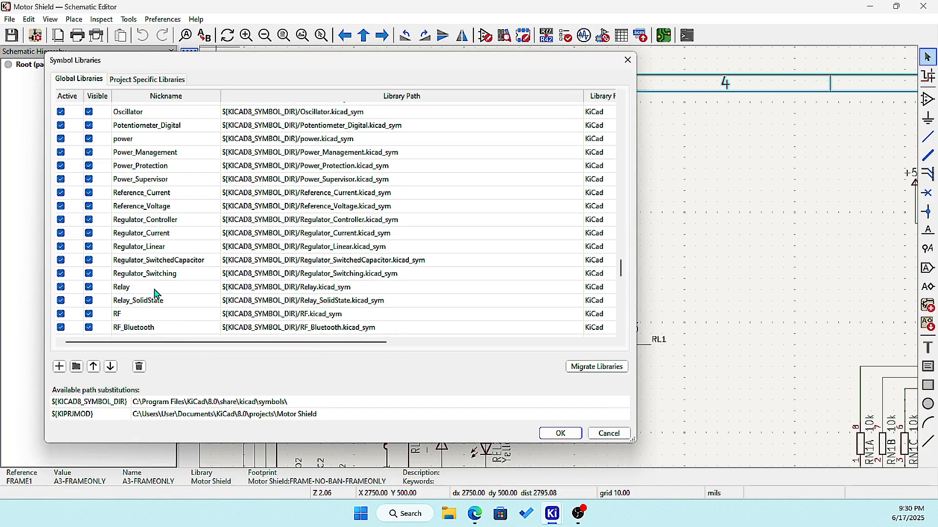
scroll(148, 288, down, 6)
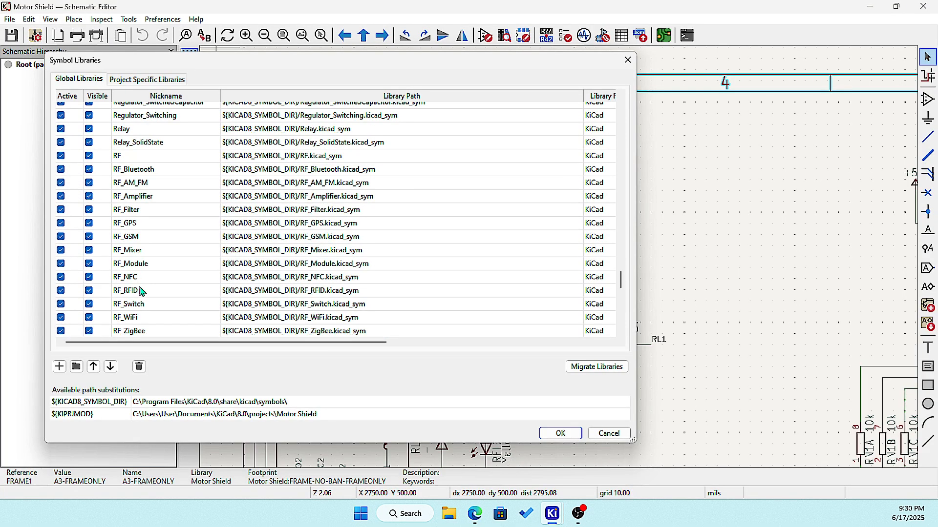
scroll(156, 288, down, 4)
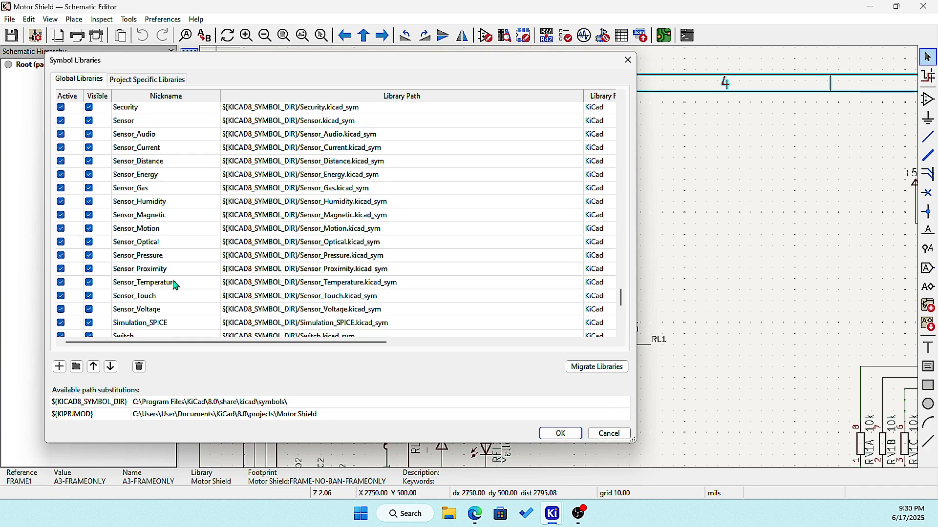
scroll(150, 294, down, 2)
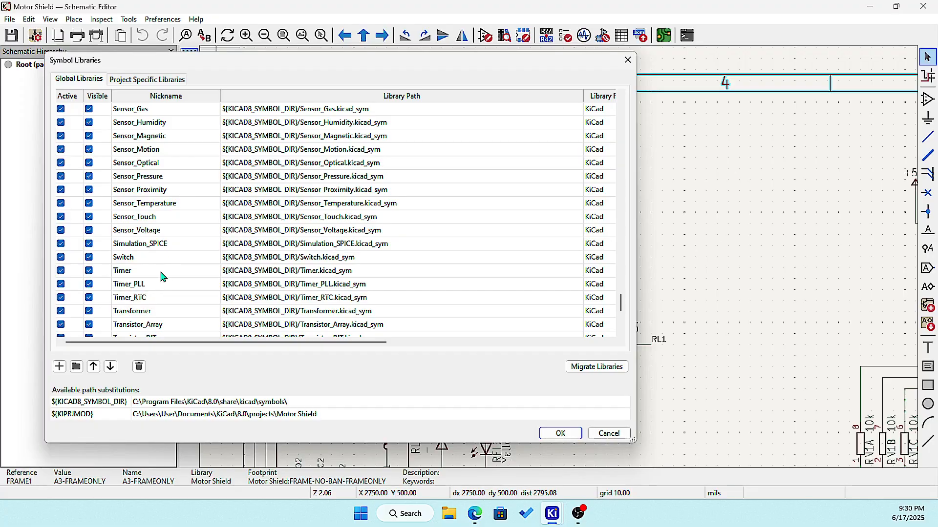
scroll(163, 277, down, 5)
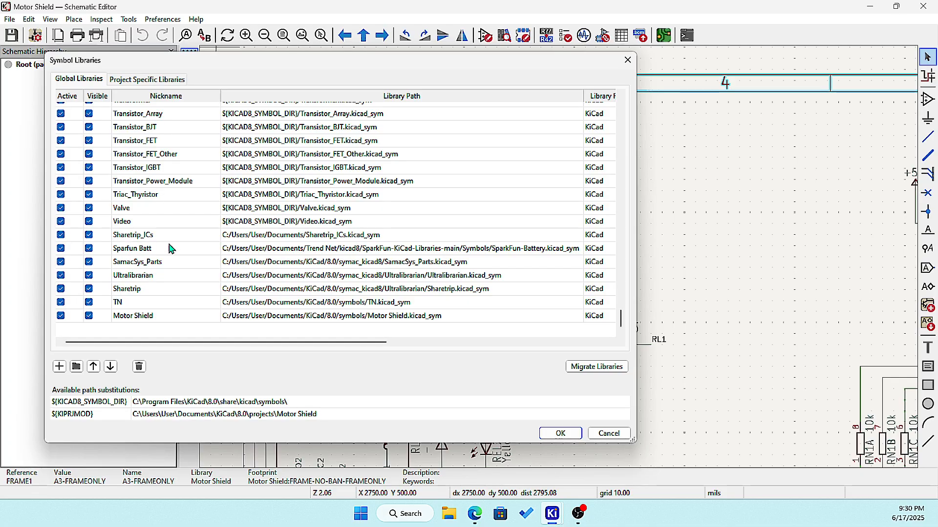
click(155, 235)
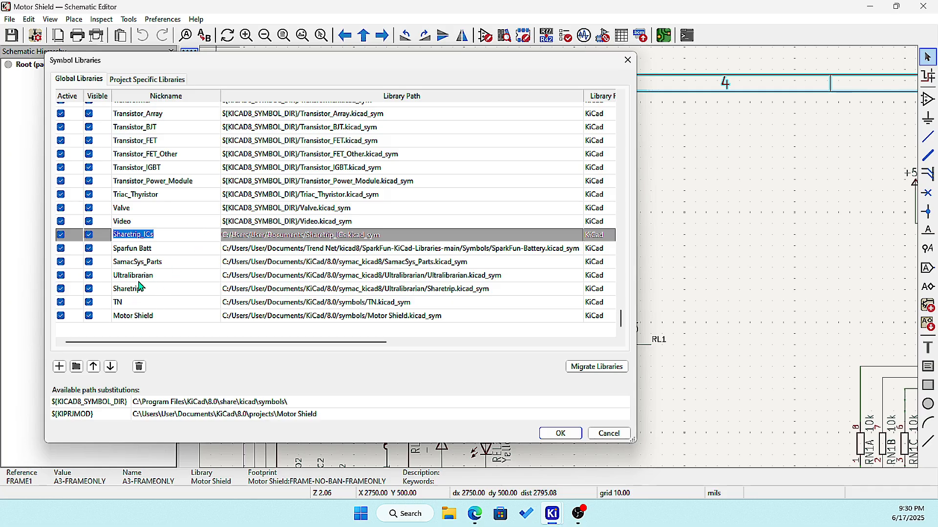
Step: Cancel the symbol library manager, return to the KiCad project window and open the Symbol Editor, dismissing the Sparfun Batt load error
click(609, 434)
click(164, 20)
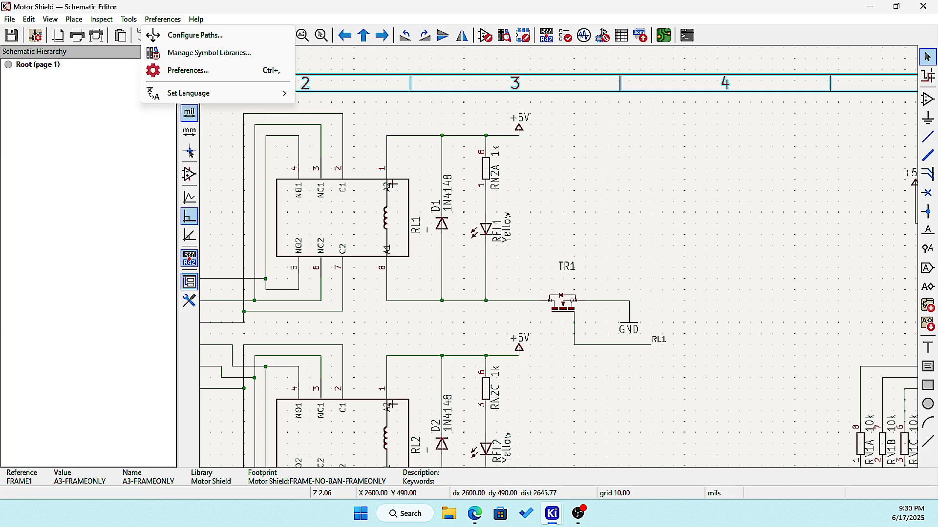
click(870, 7)
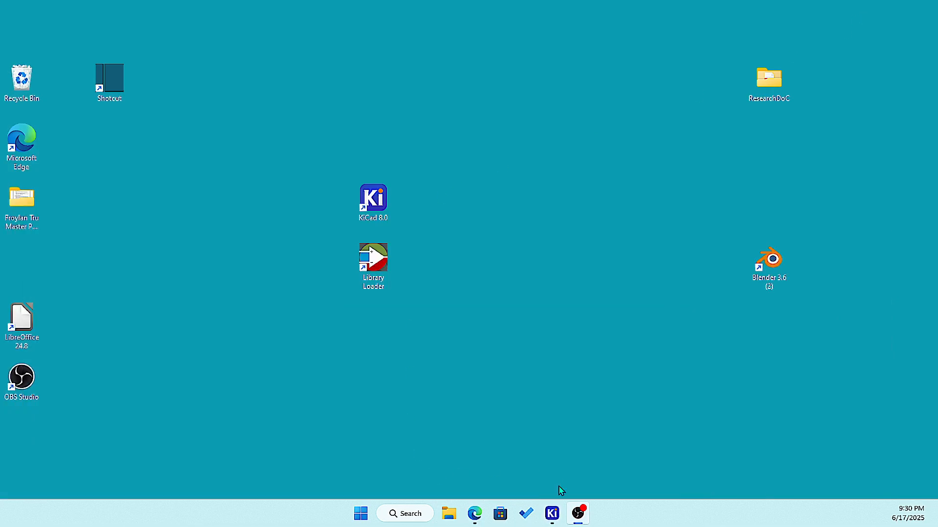
mouse_move(552, 512)
click(559, 460)
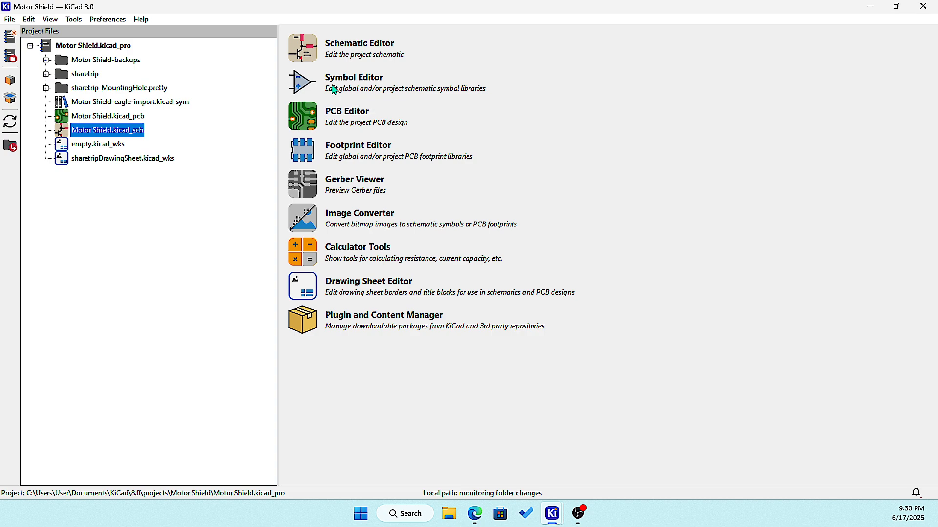
click(303, 88)
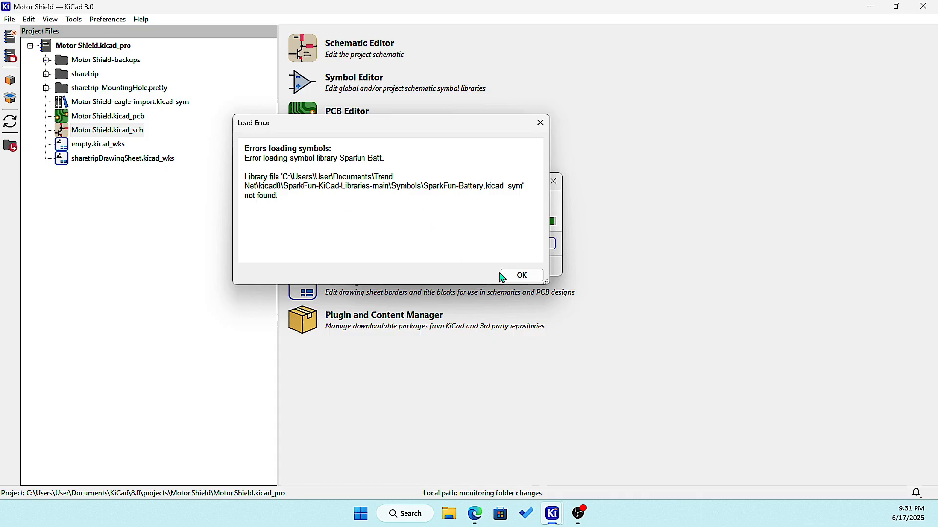
click(520, 275)
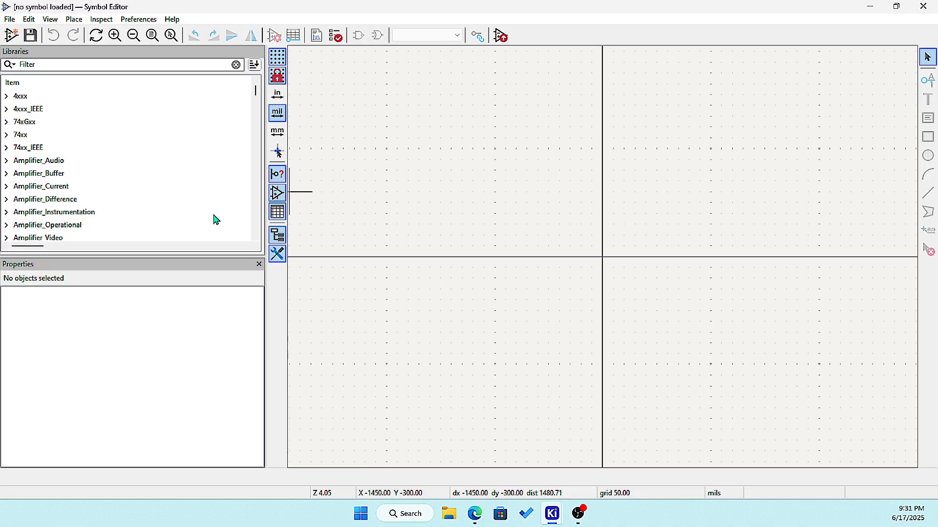
Step: Look through the Symbol Editor's library tree from 4xxx to the Driver and DSP libraries and return to Diode
scroll(51, 195, down, 9)
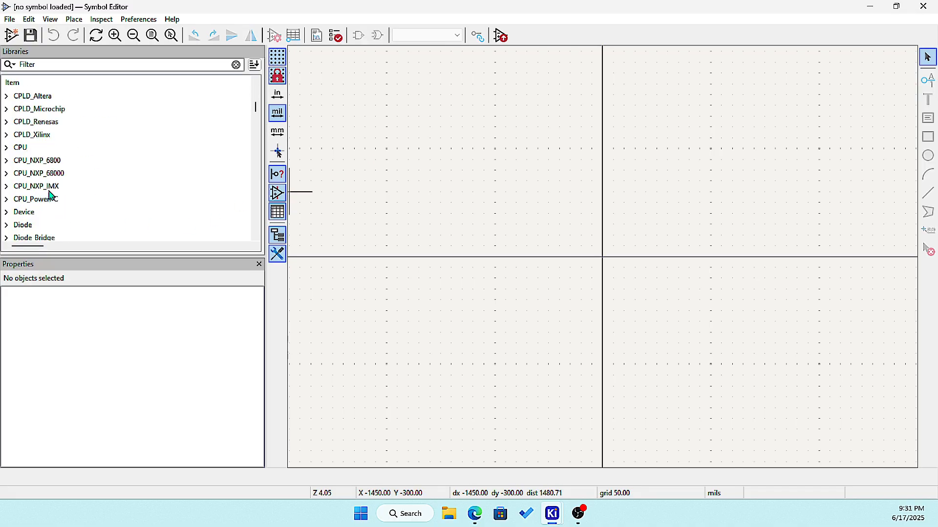
scroll(51, 195, up, 6)
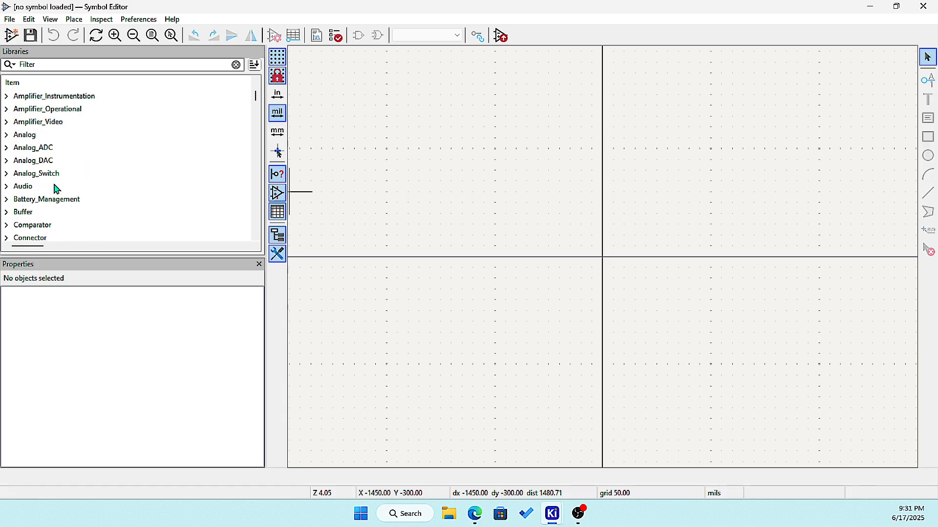
scroll(49, 193, up, 3)
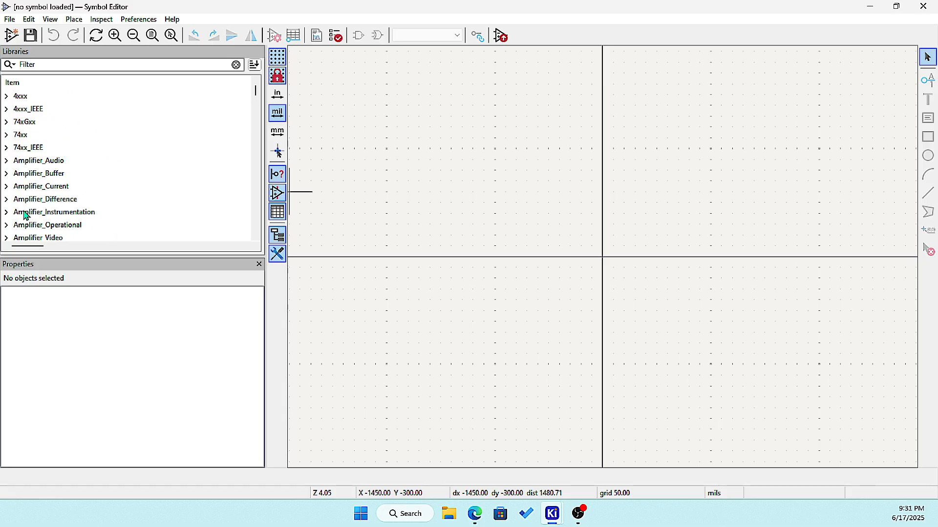
scroll(27, 217, down, 5)
scroll(28, 194, down, 10)
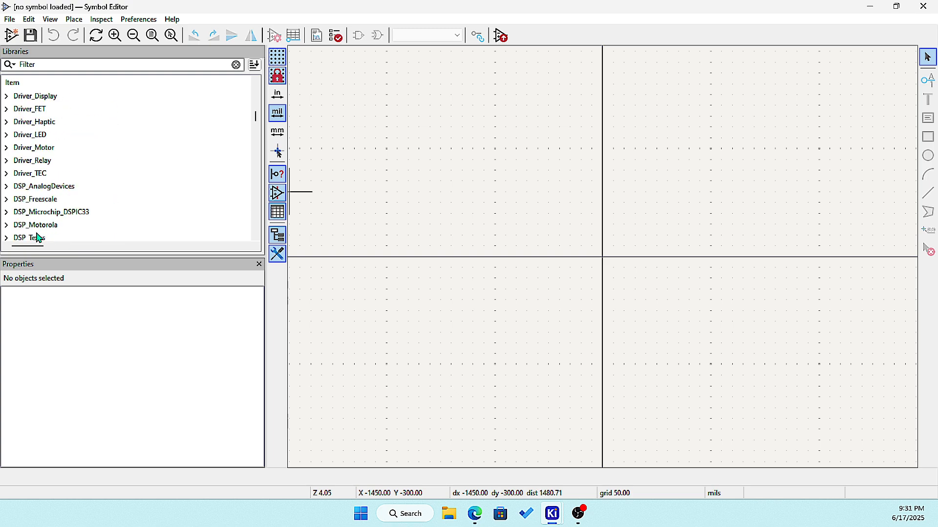
scroll(40, 227, up, 4)
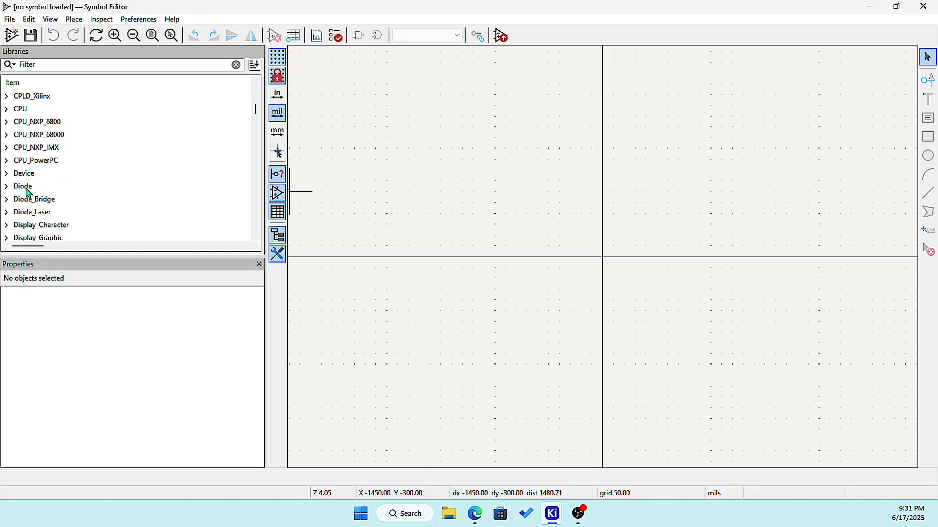
Step: Expand the Diode library, examine its symbols from 1.5KExxA through the 1N, B and BAV parts, and collapse it
click(6, 188)
scroll(71, 198, down, 5)
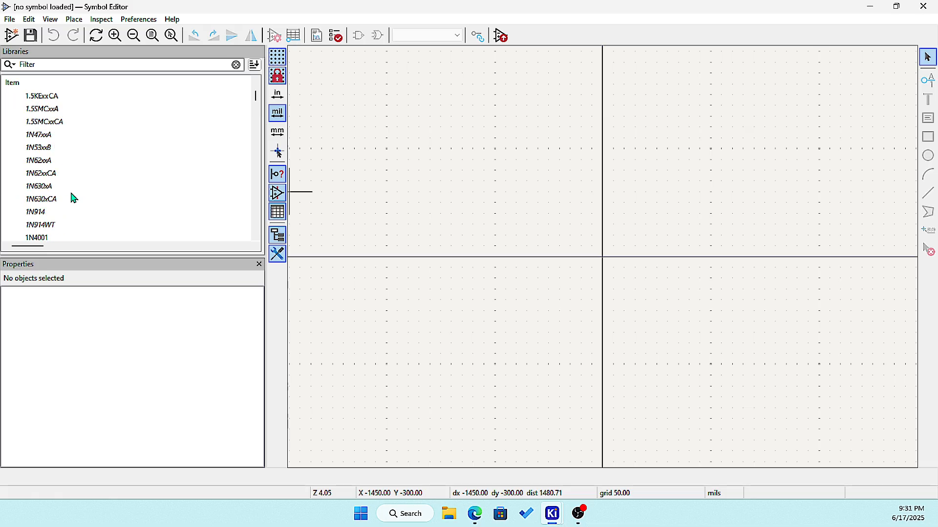
scroll(64, 202, up, 2)
scroll(53, 180, down, 1)
scroll(42, 157, up, 4)
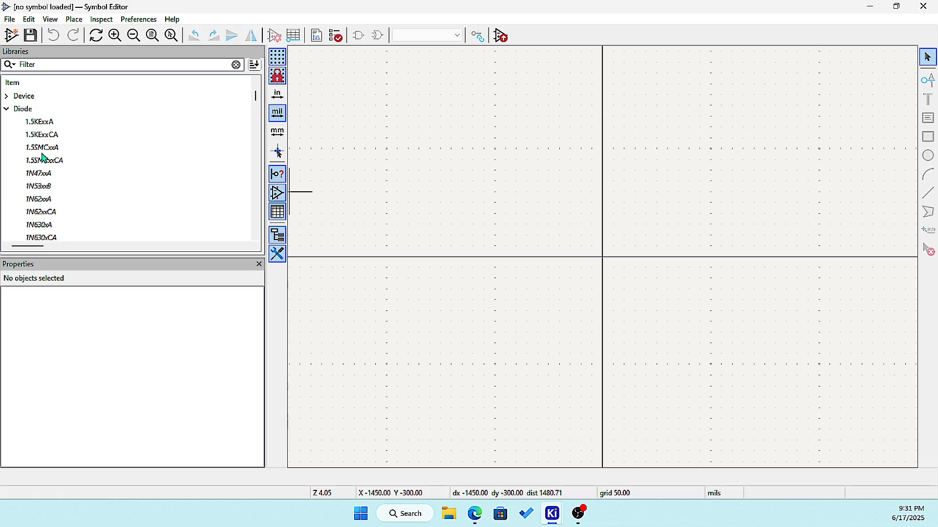
scroll(54, 186, down, 3)
scroll(42, 156, down, 10)
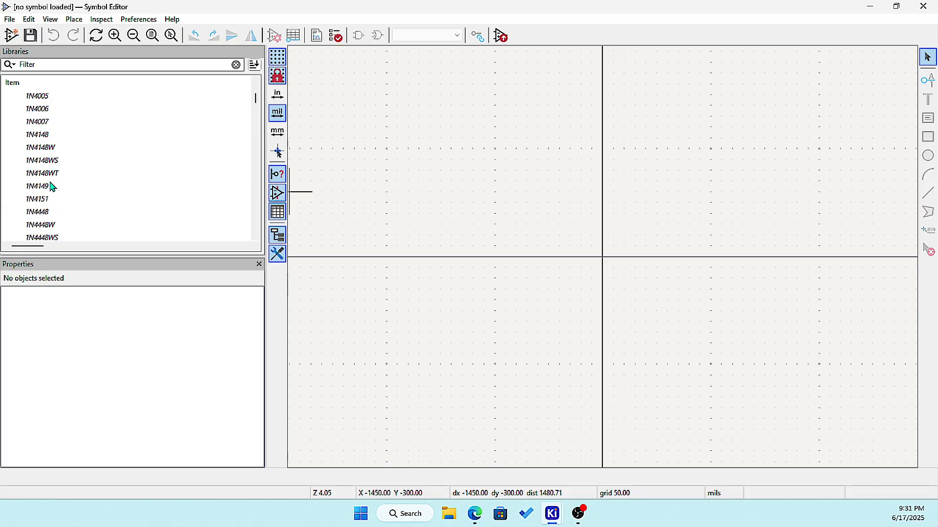
scroll(53, 181, down, 12)
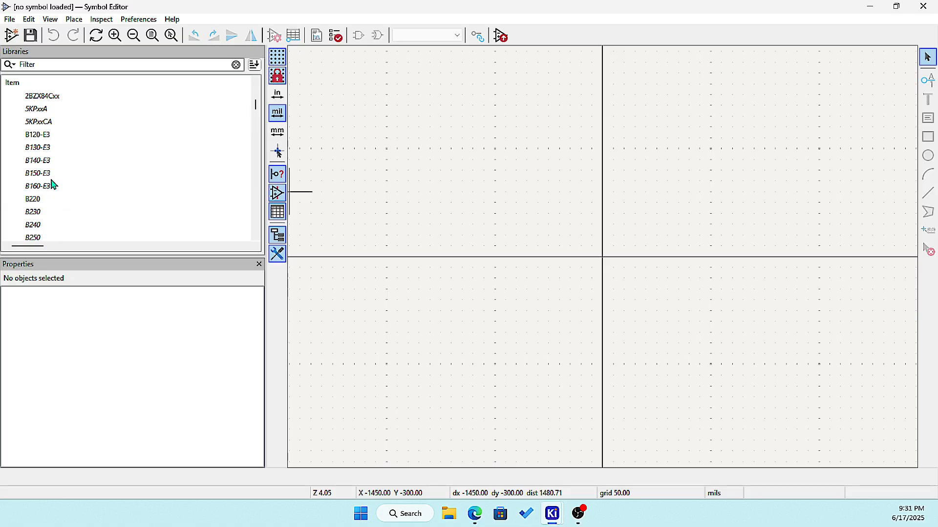
scroll(50, 182, down, 12)
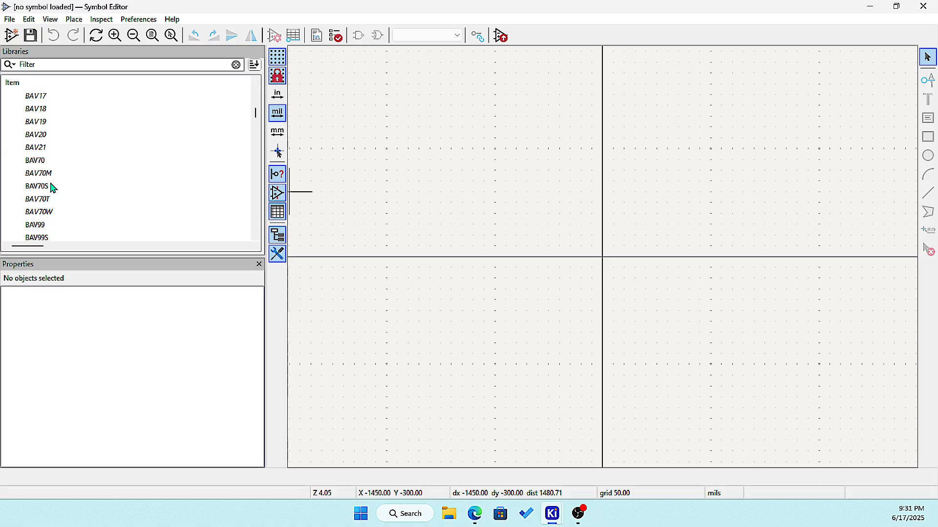
scroll(51, 182, up, 10)
scroll(53, 187, up, 10)
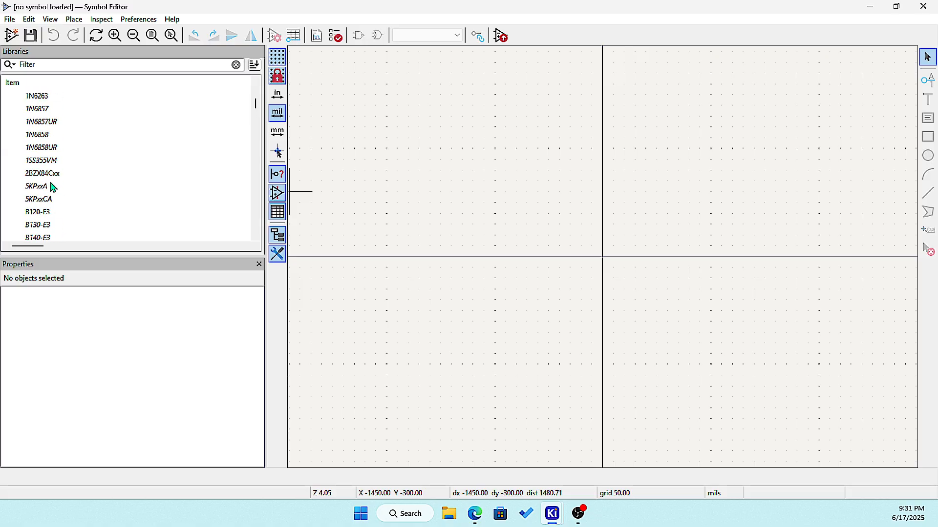
scroll(53, 187, up, 10)
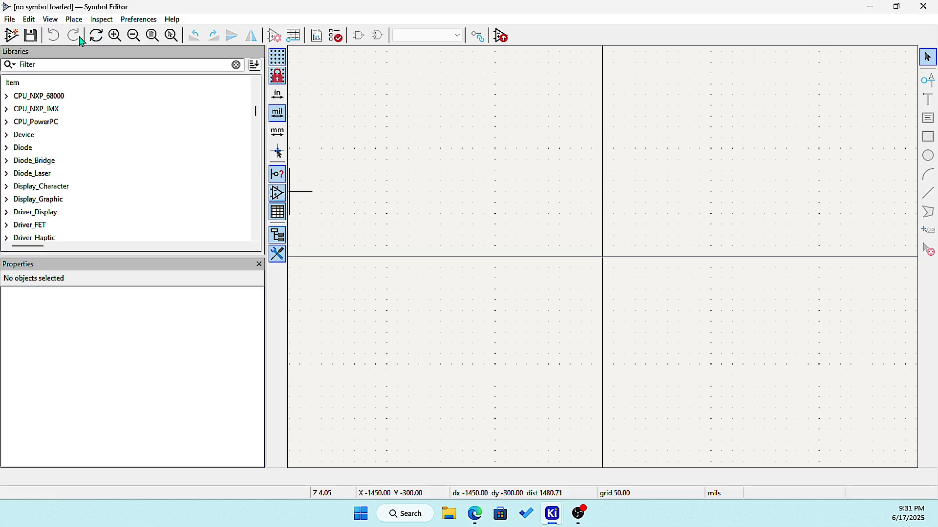
Step: Create a new symbol library named Sharetrip_Diode in the global library table, saved in the KiCad 8.0 symbols folder
click(11, 20)
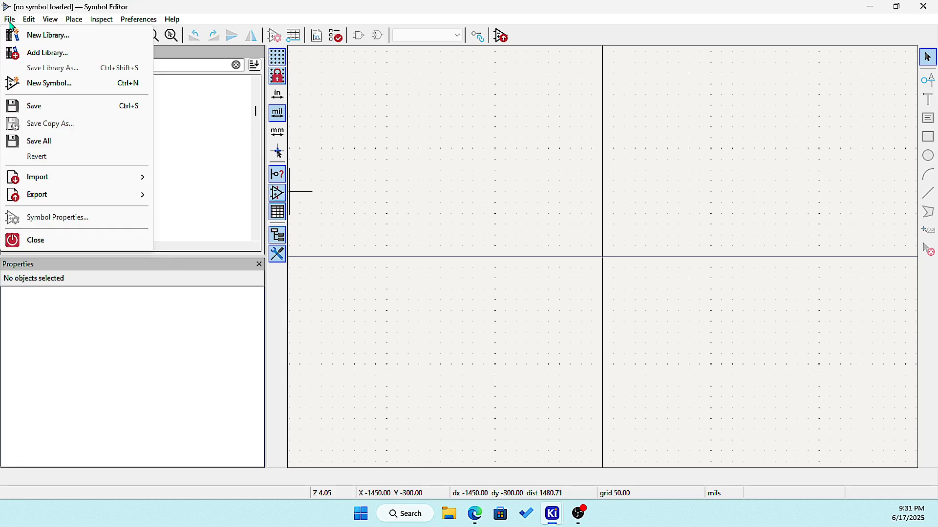
click(60, 42)
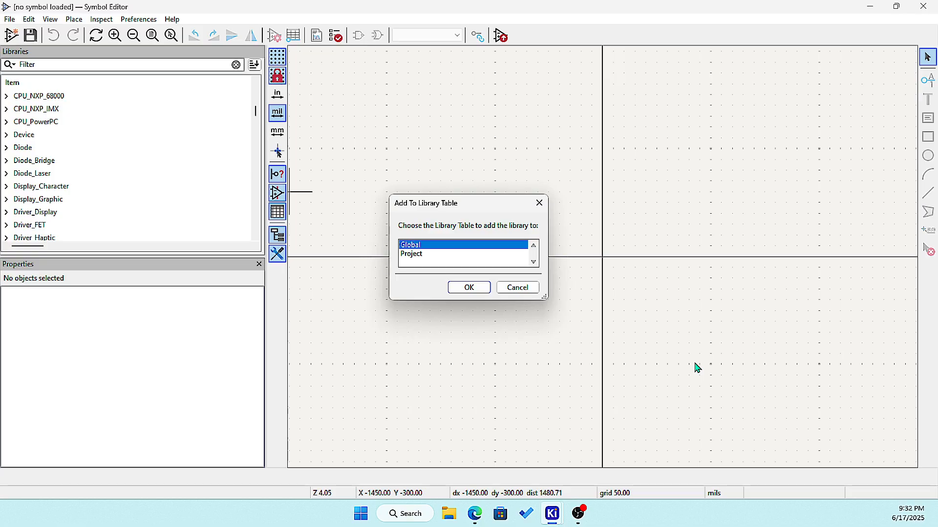
click(469, 288)
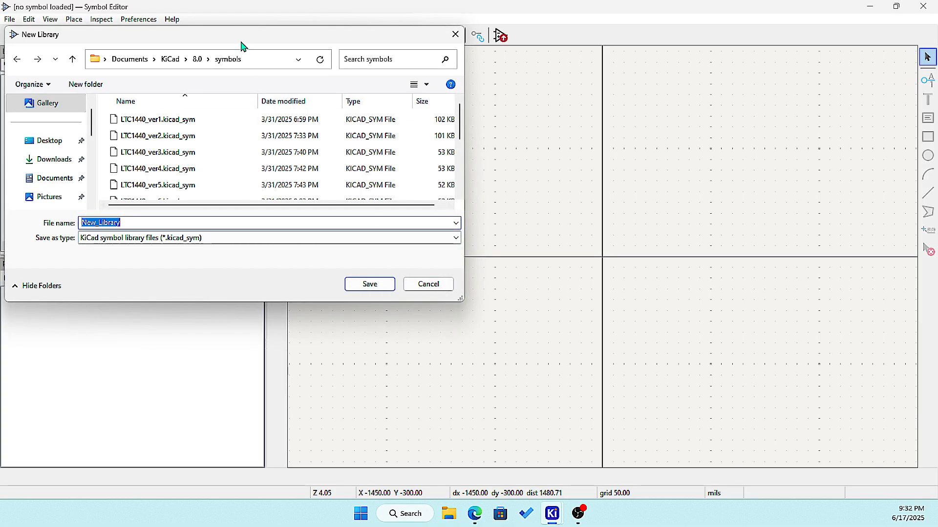
drag(257, 37, 477, 75)
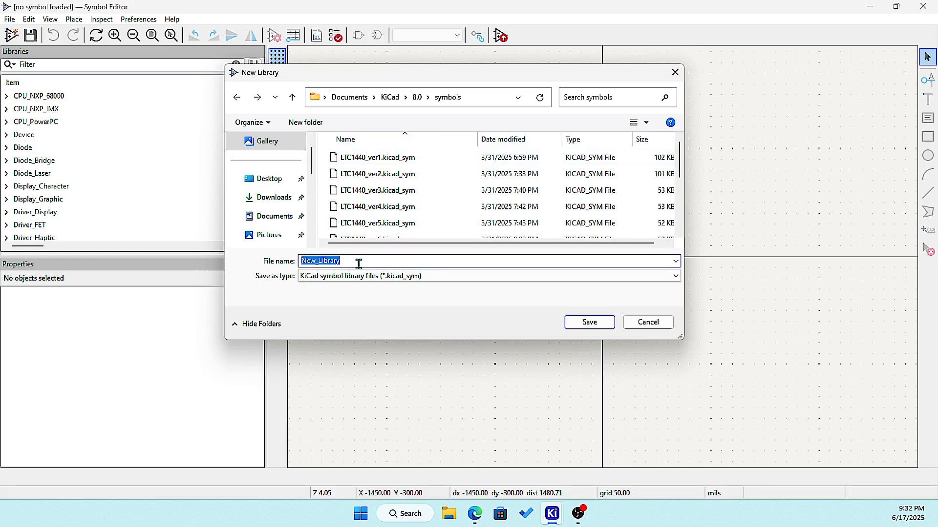
text(Shar)
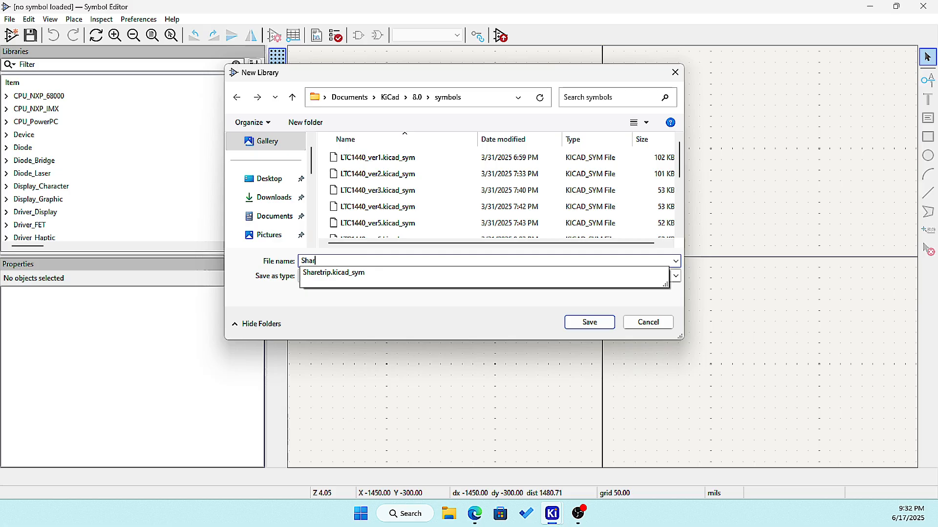
text(etrip)
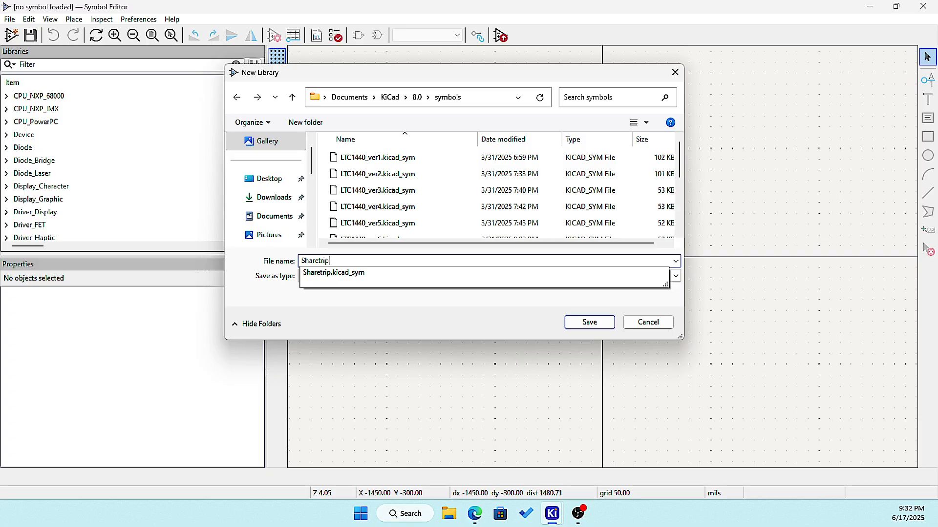
text(_Diode)
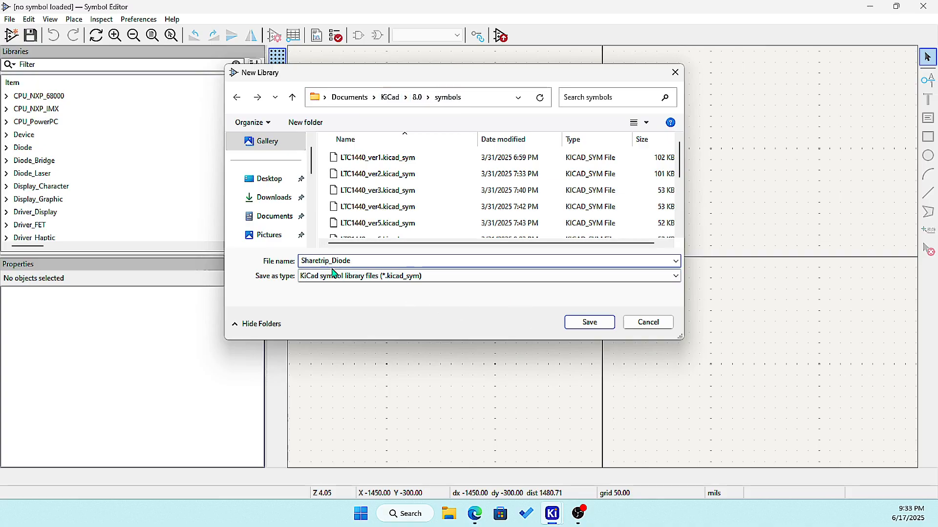
click(590, 322)
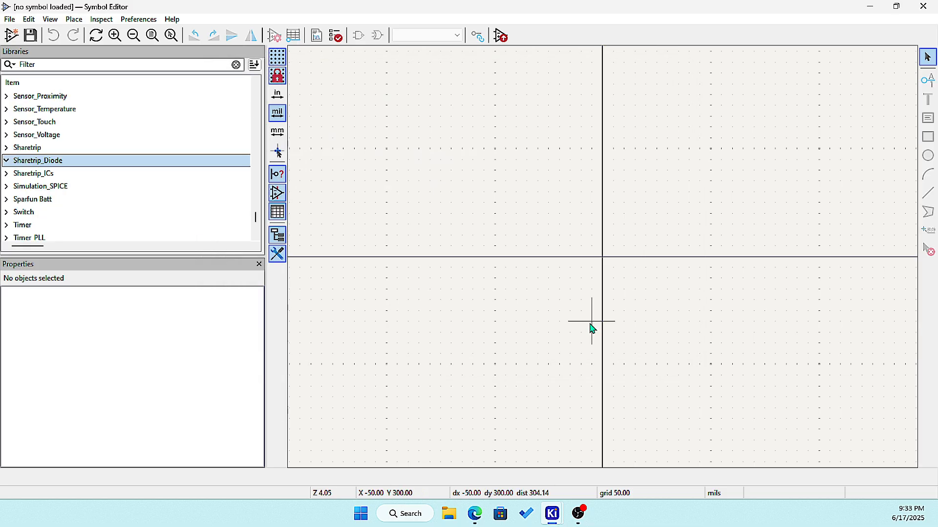
Step: View the MAX6391KA16+T_mod symbol in the Sharetrip_ICs library, collapse that library and select Sharetrip_Diode
click(30, 175)
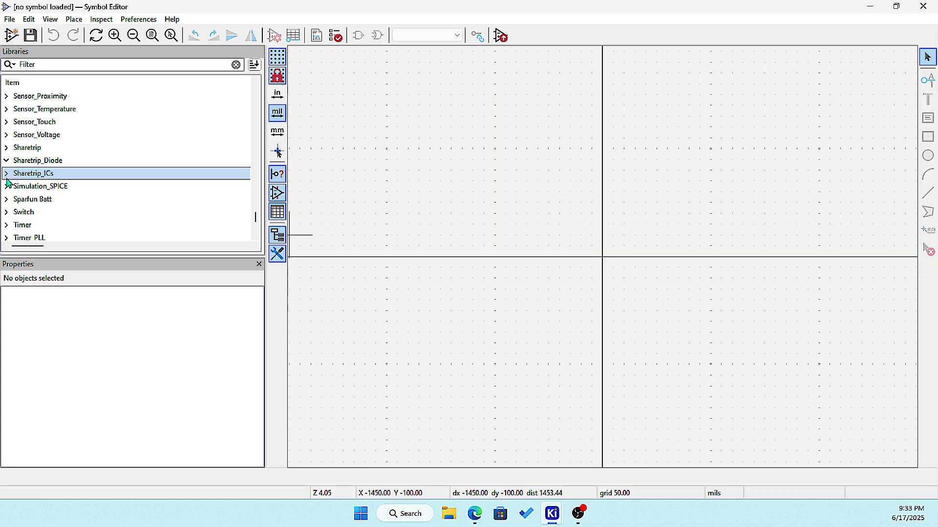
click(7, 175)
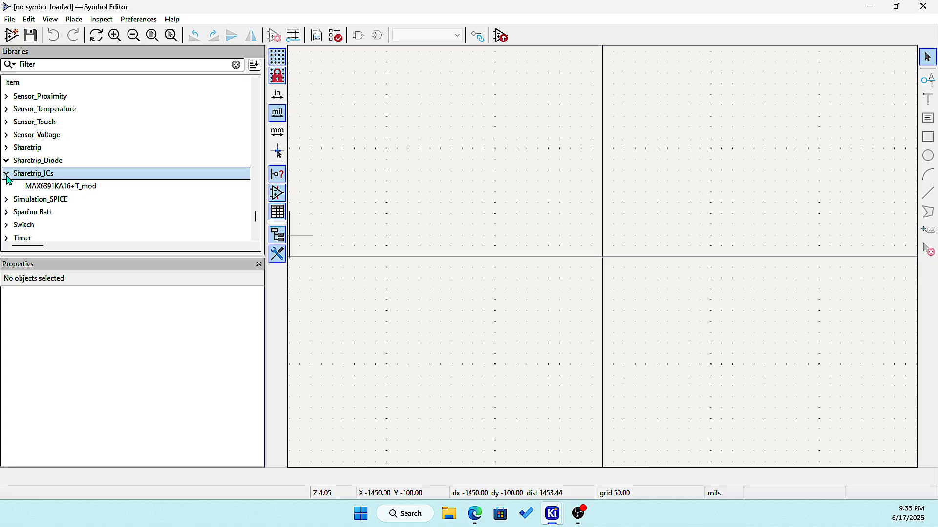
click(55, 191)
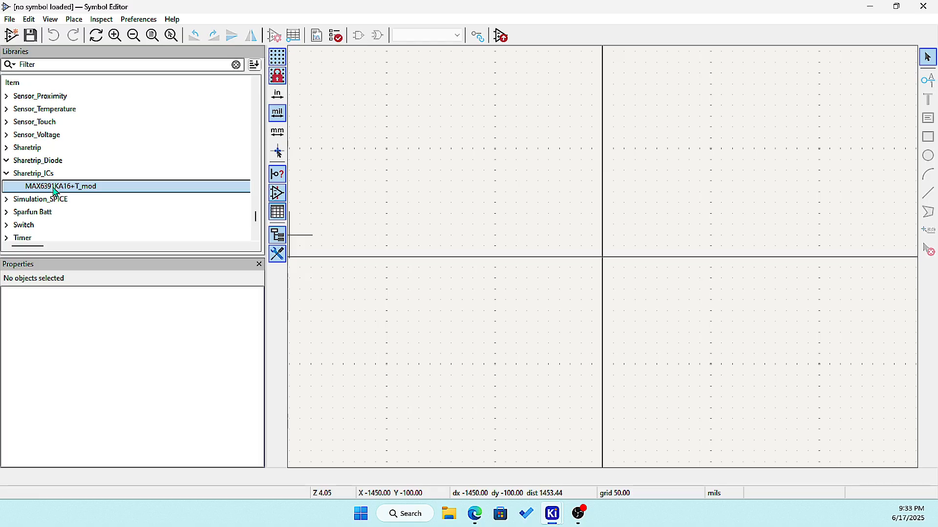
double_click(55, 190)
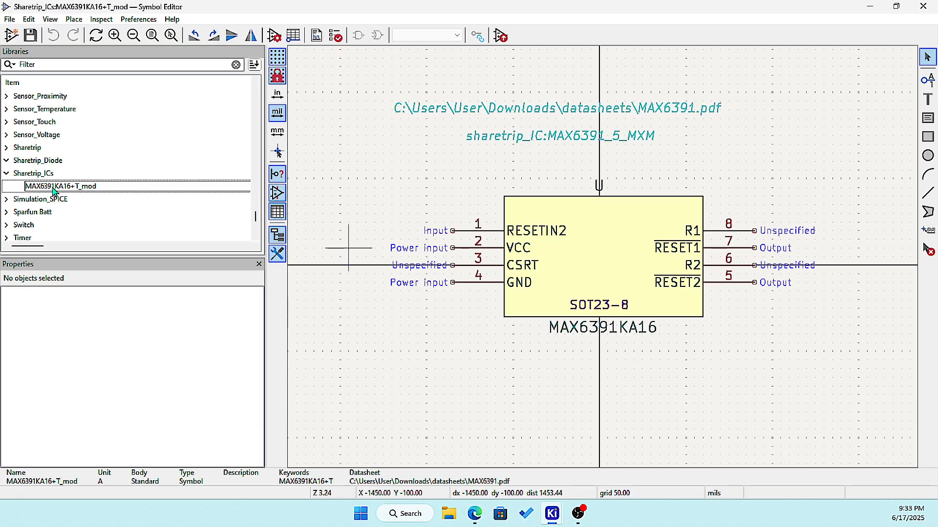
click(7, 178)
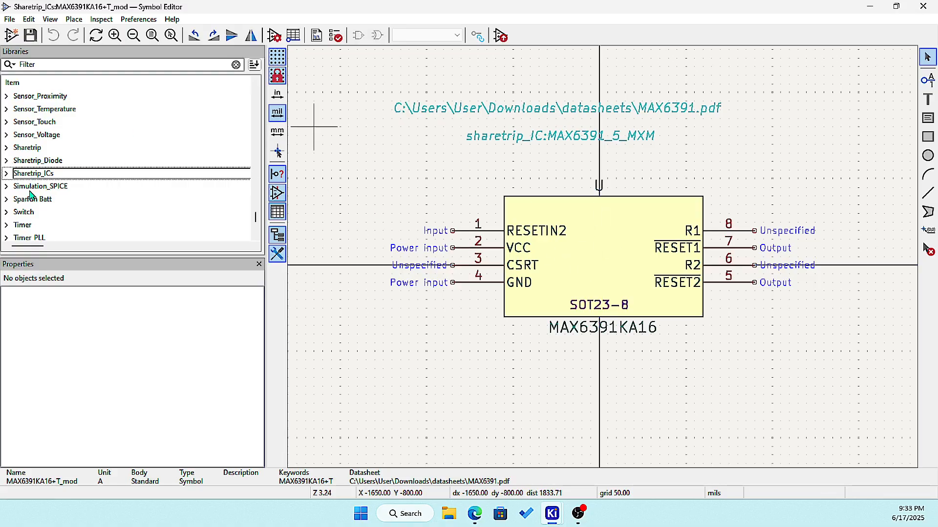
click(50, 163)
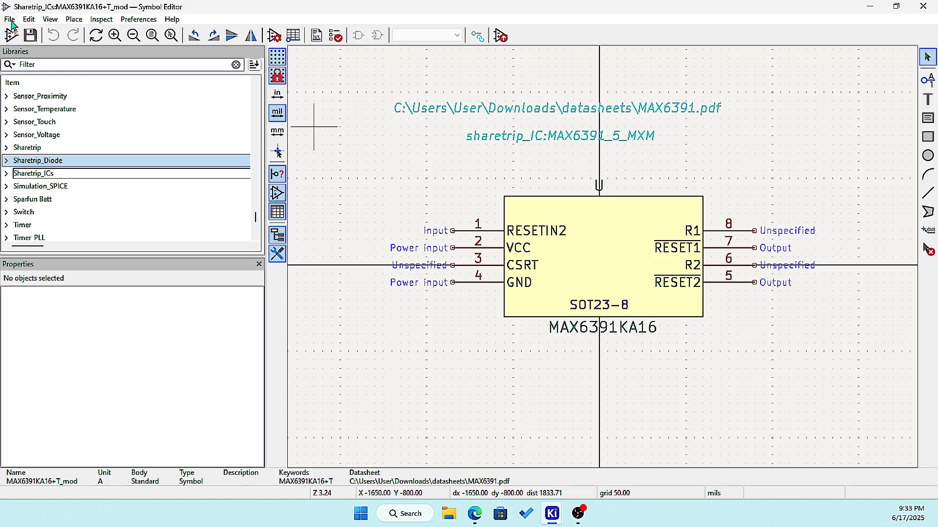
Step: Open the 1N914 symbol from the standard Diode library for editing
scroll(38, 168, up, 11)
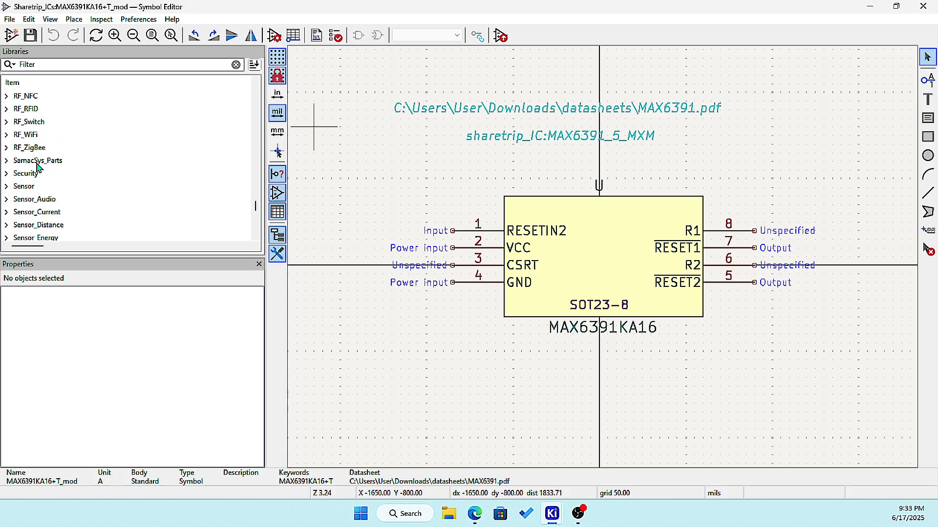
scroll(38, 168, up, 15)
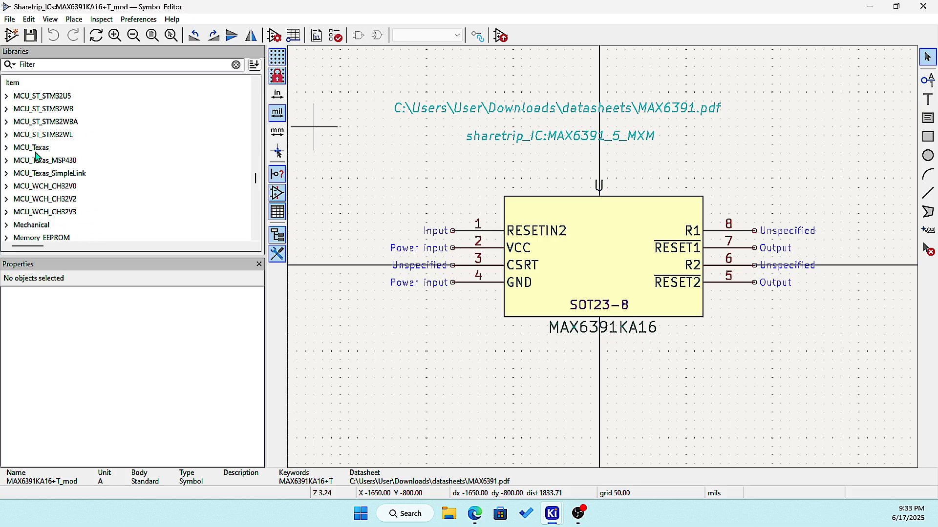
scroll(36, 155, up, 20)
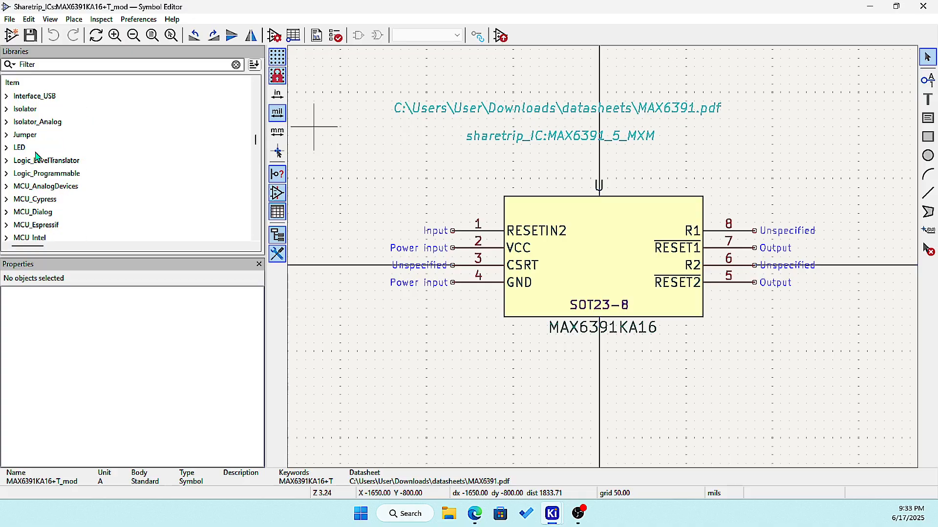
scroll(36, 163, up, 2)
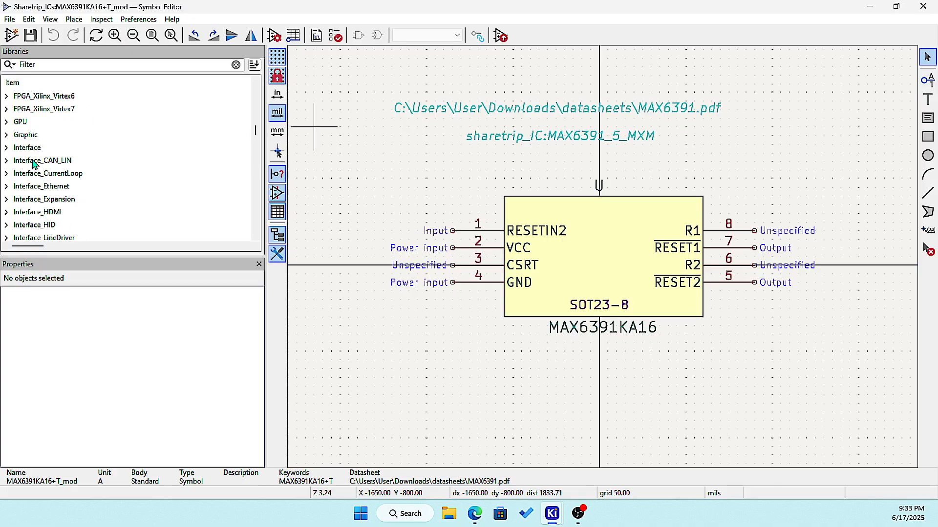
scroll(22, 161, up, 10)
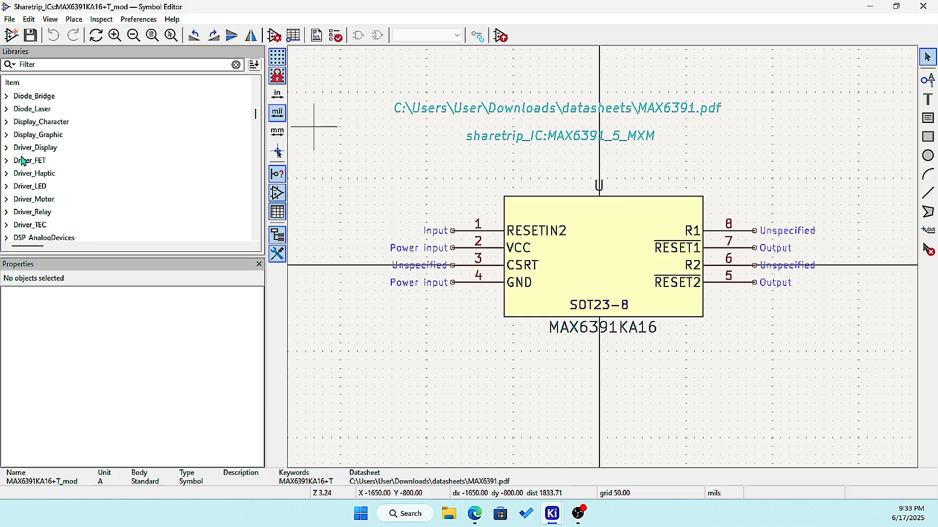
scroll(19, 128, up, 2)
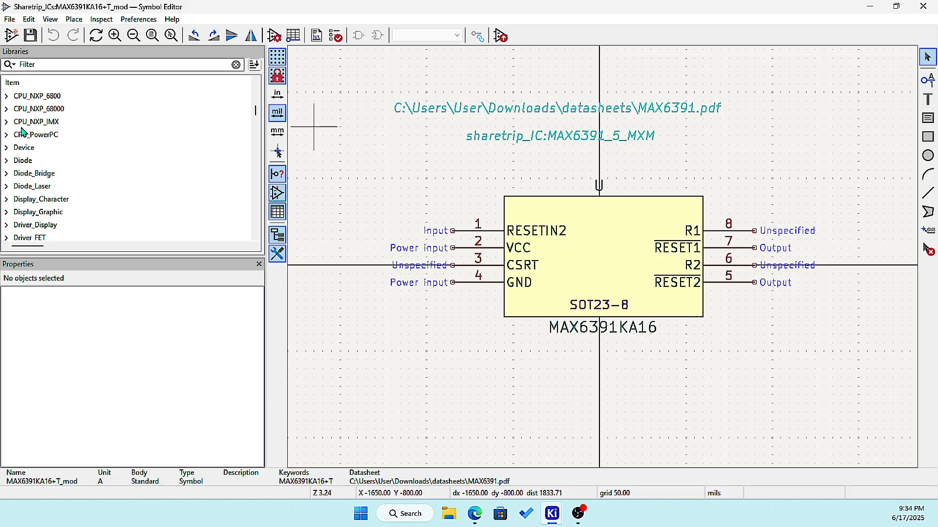
click(11, 163)
scroll(57, 211, down, 2)
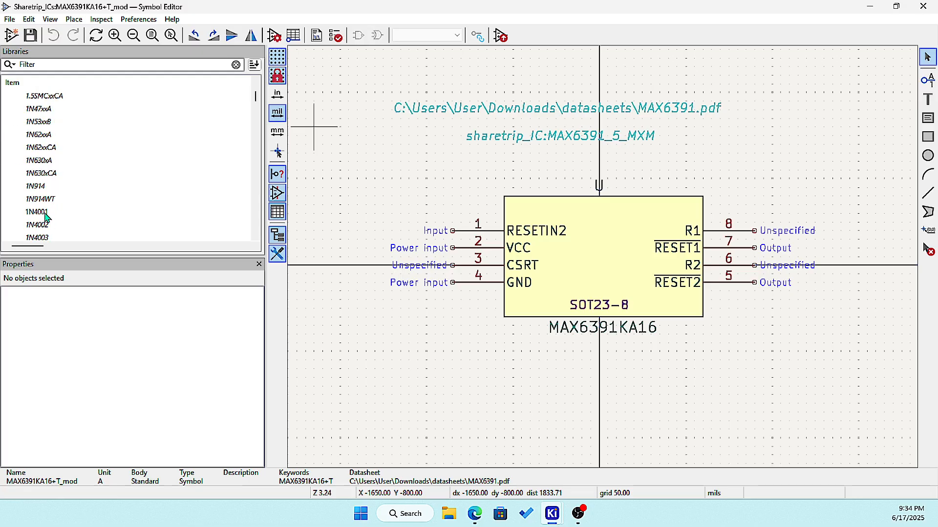
click(40, 188)
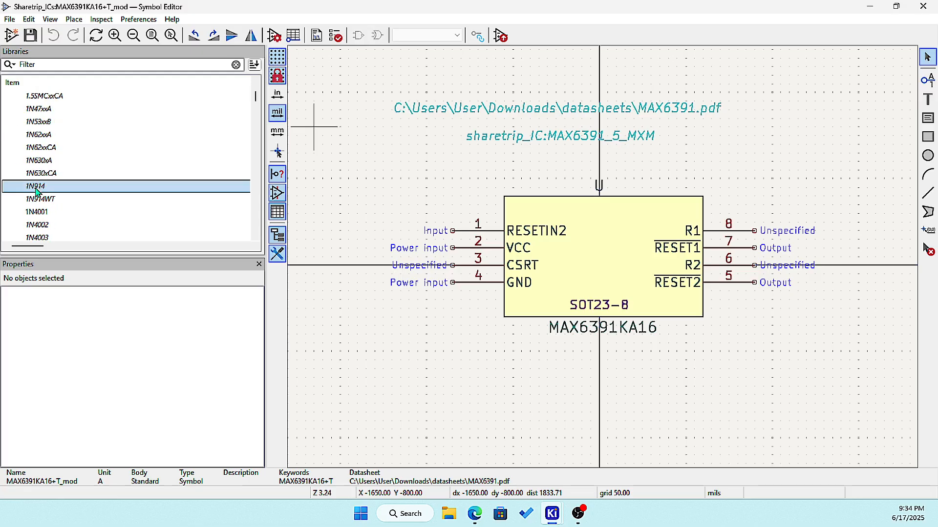
double_click(35, 191)
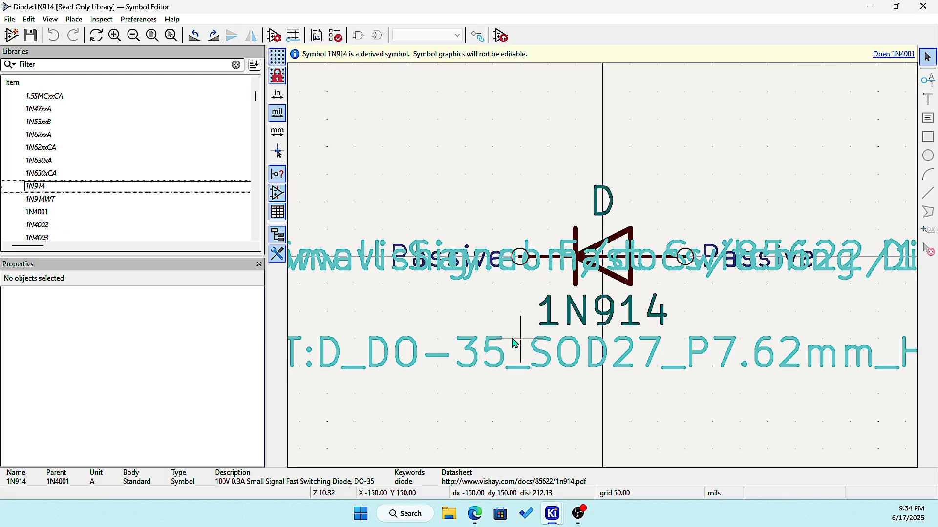
Step: Move the 1N914 symbol's overlapping description, datasheet and footprint fields into the free area above the diode
scroll(605, 272, up, 3)
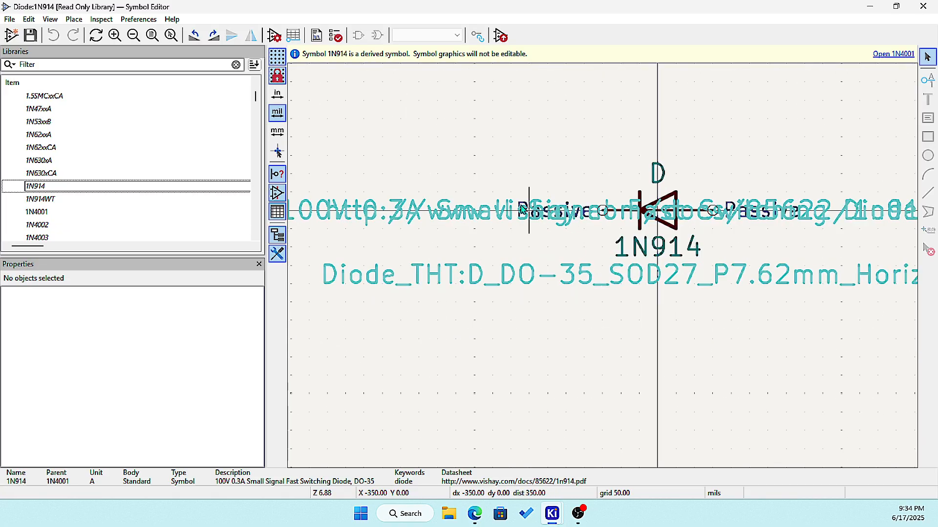
click(482, 211)
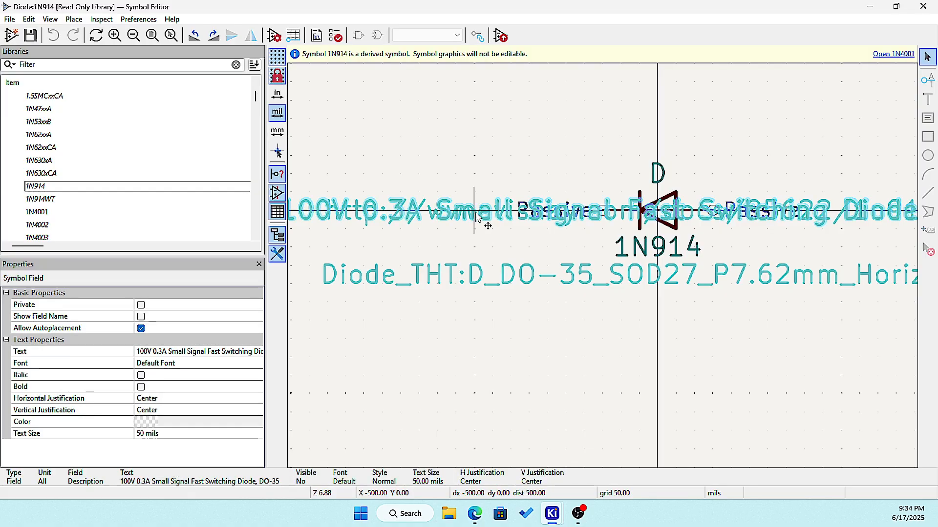
drag(474, 219, 660, 120)
click(546, 221)
drag(546, 221, 567, 127)
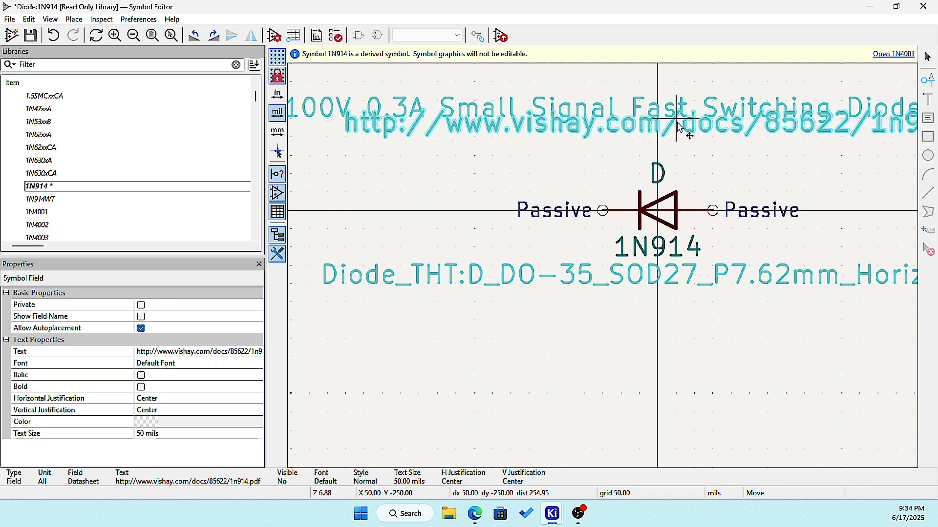
click(678, 275)
drag(678, 277, 680, 137)
scroll(680, 138, up, 1)
scroll(602, 266, up, 1)
drag(602, 266, 592, 150)
scroll(595, 292, down, 1)
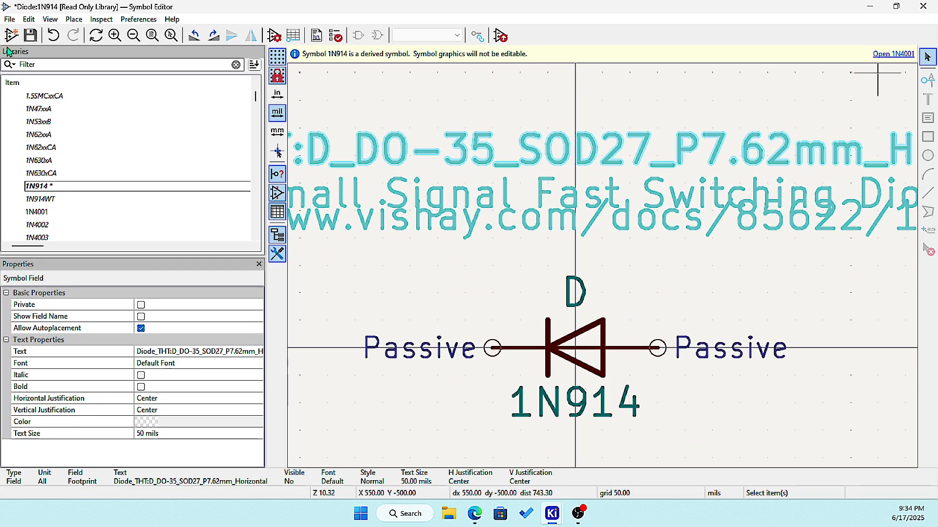
Step: Start saving a copy of the 1N914 symbol and choose Sharetrip_Diode as the destination library
click(9, 19)
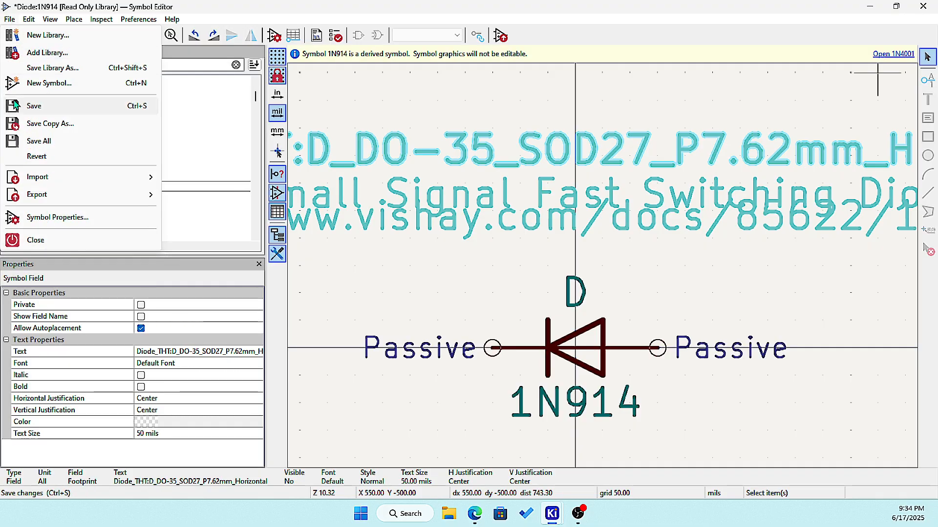
click(43, 126)
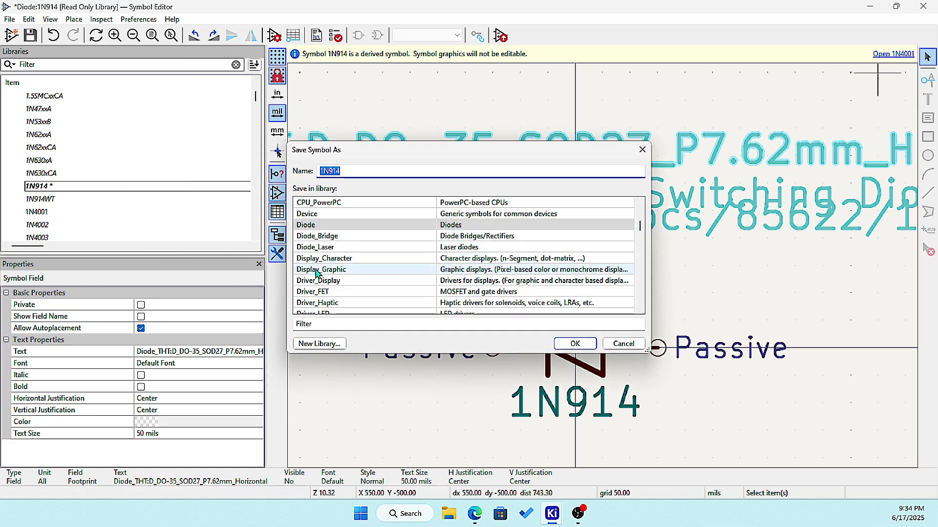
scroll(321, 278, down, 20)
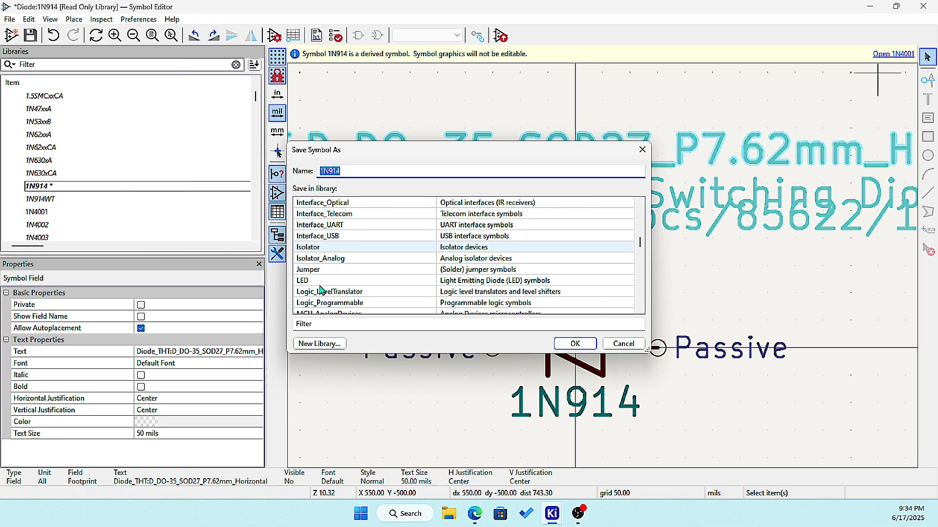
scroll(321, 292, down, 20)
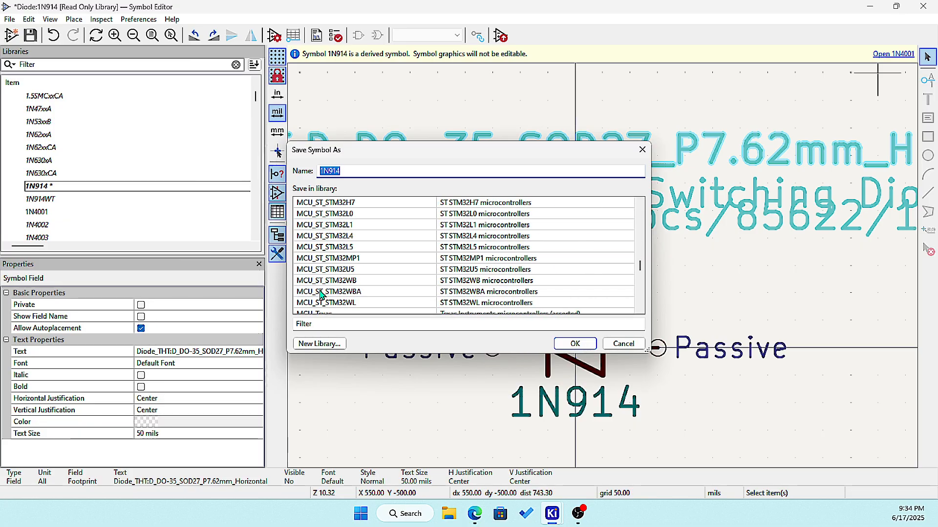
scroll(322, 294, down, 20)
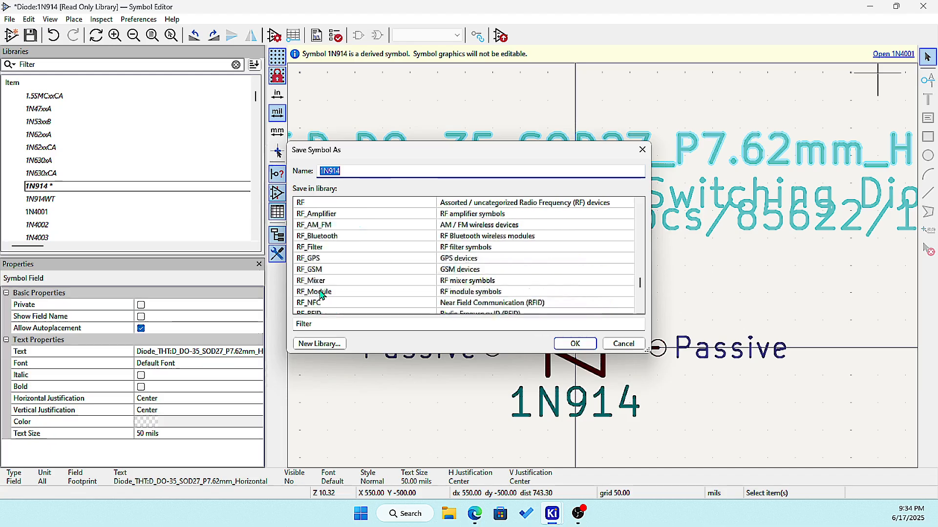
scroll(320, 293, down, 8)
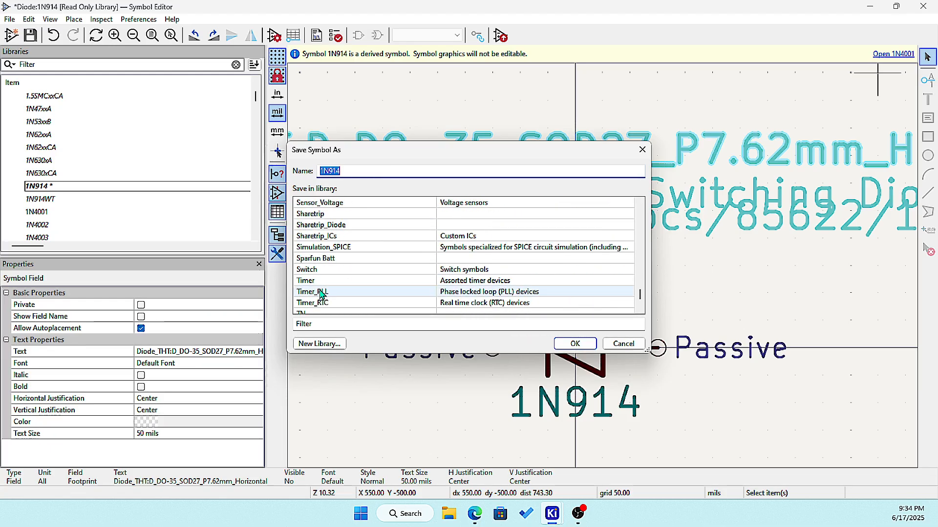
click(327, 228)
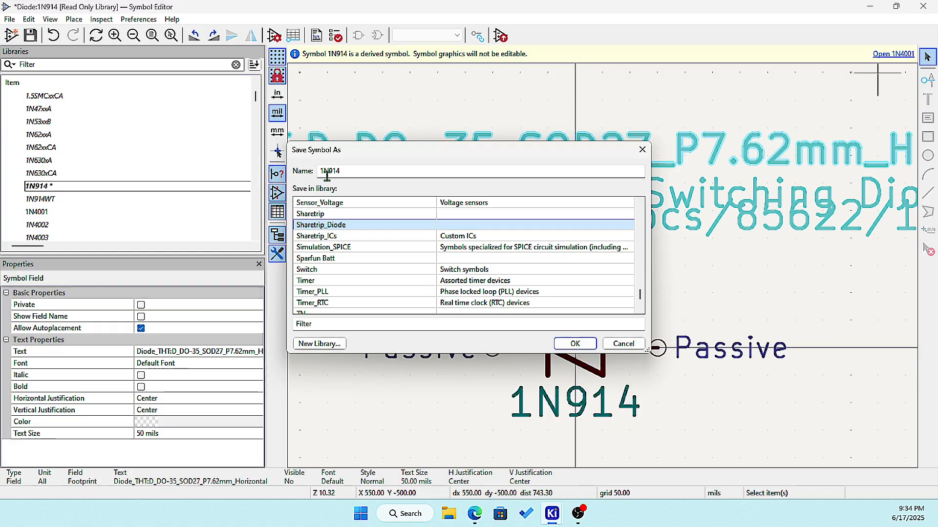
Step: Try to save the symbol copy as 1N914_Vertical in the Sharetrip_Diode library
click(347, 173)
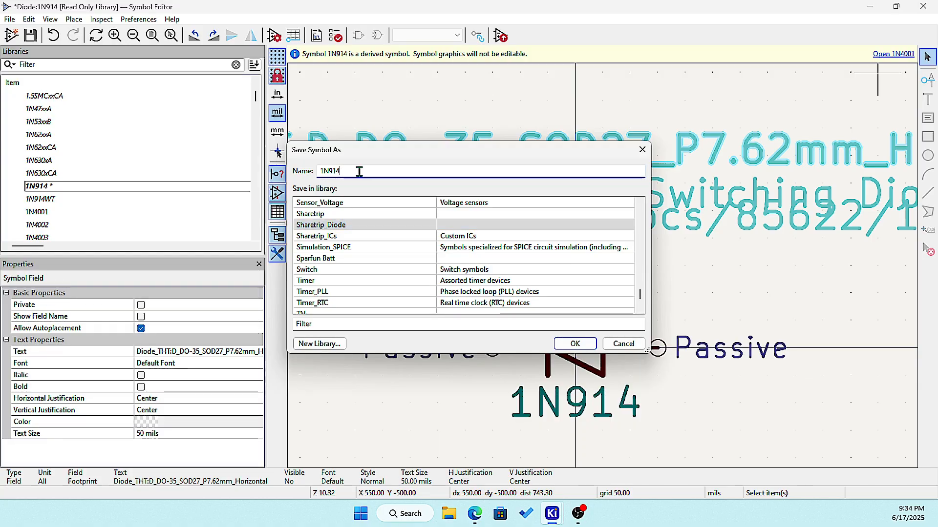
text(_mo)
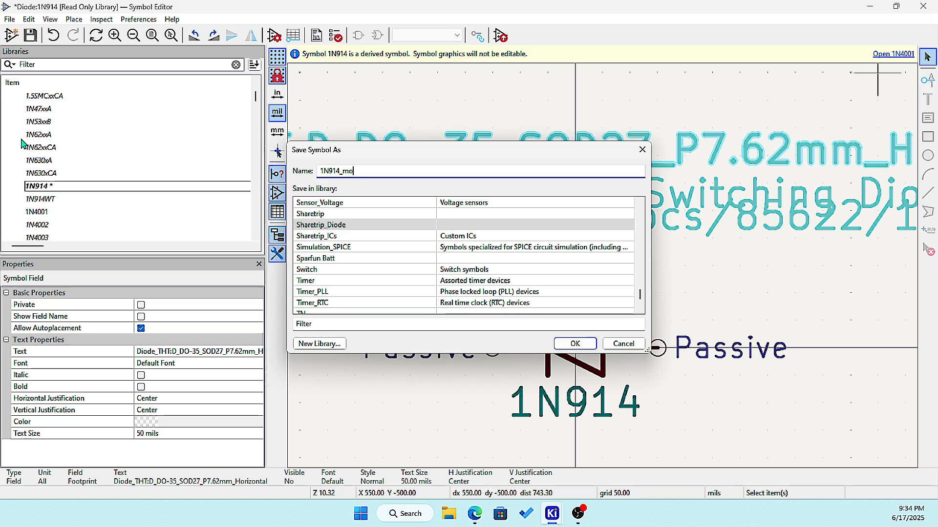
key(BackSpace)
key(BackSpace)
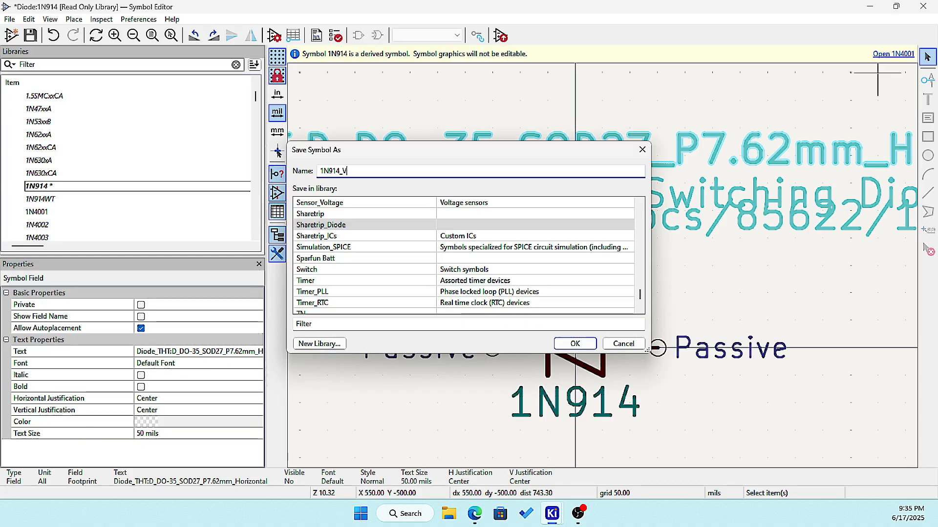
text(Vertical)
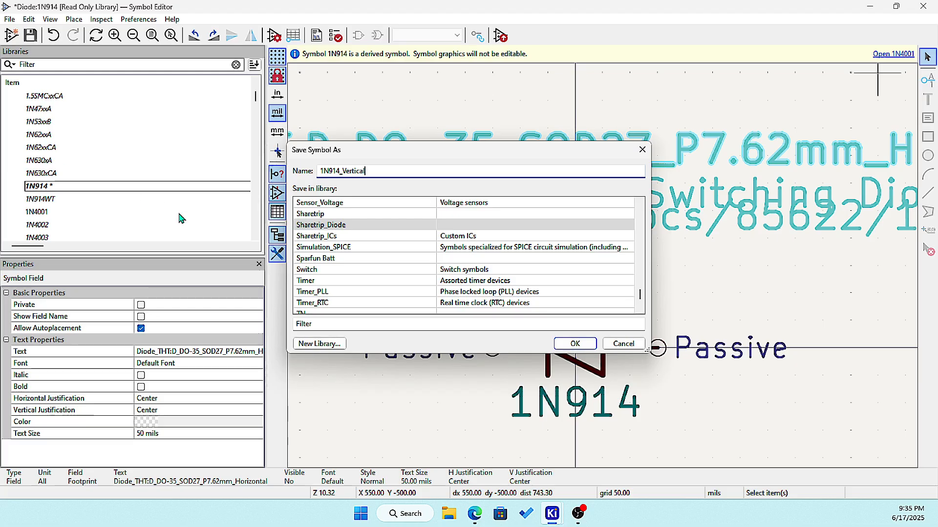
click(365, 221)
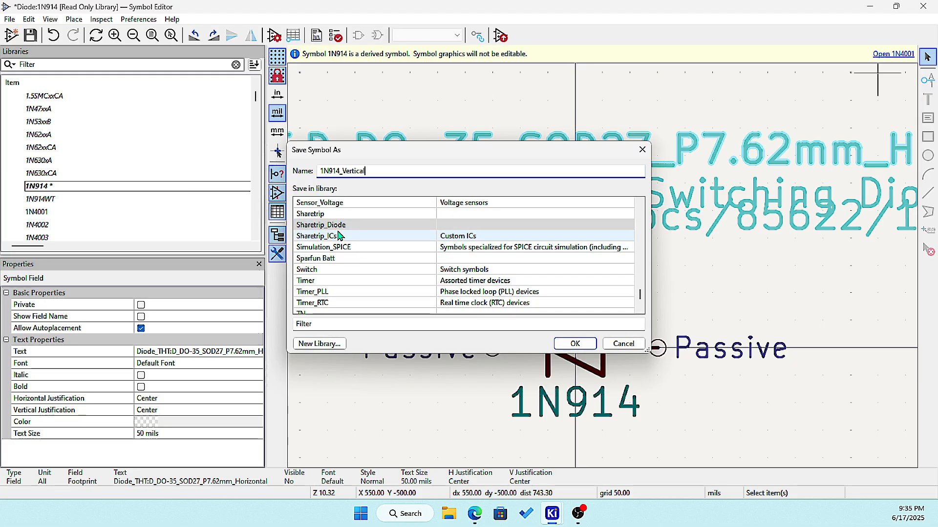
click(566, 345)
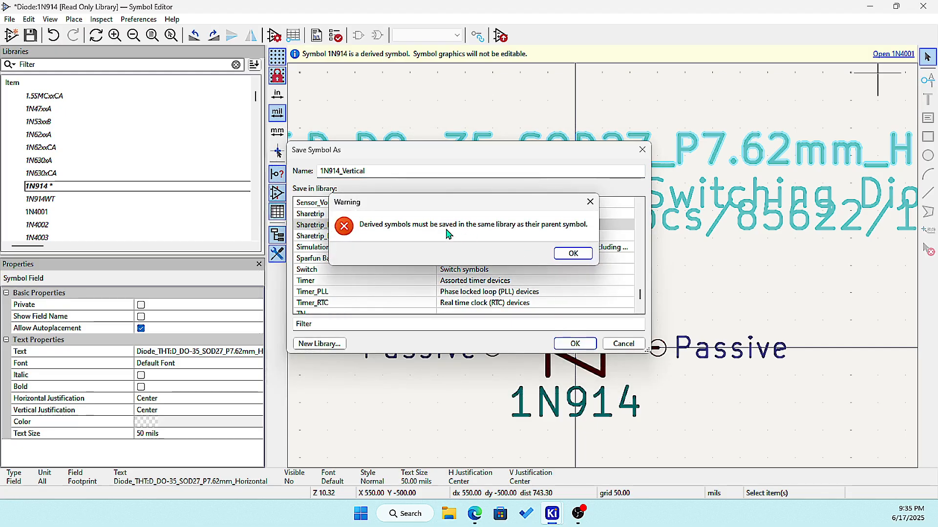
click(570, 253)
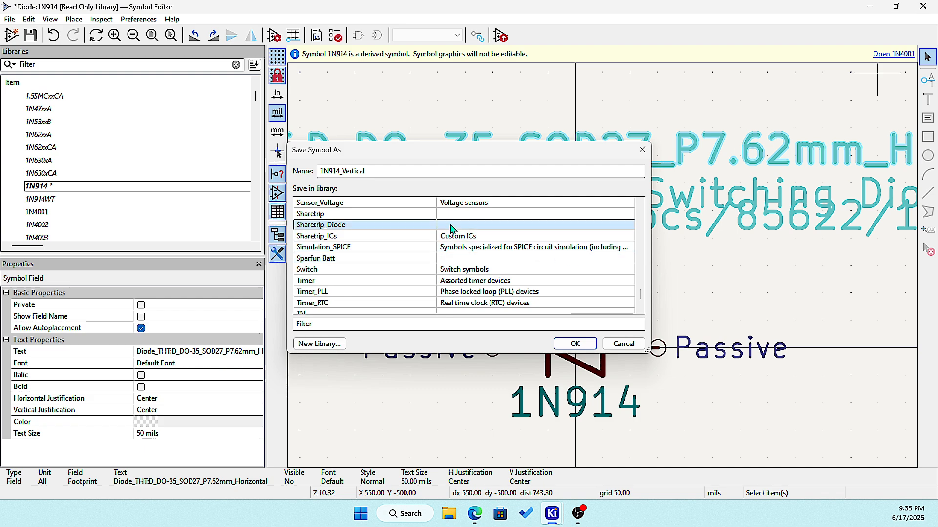
click(624, 344)
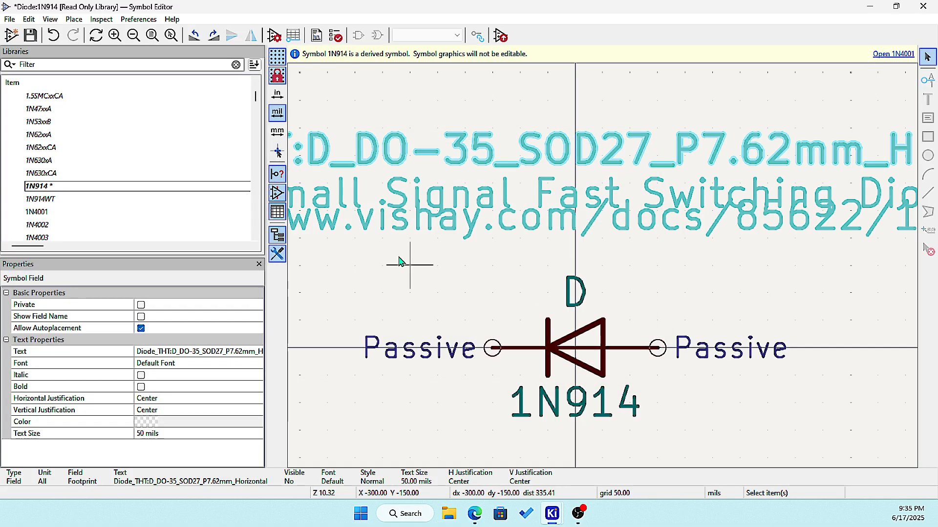
Step: Undo the text field moves on the 1N914 symbol
click(51, 36)
click(51, 36)
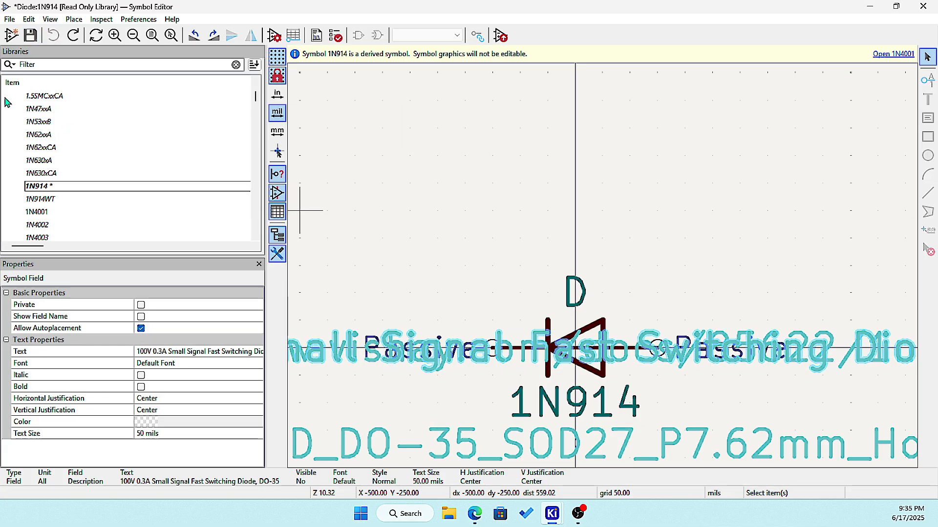
scroll(44, 115, up, 4)
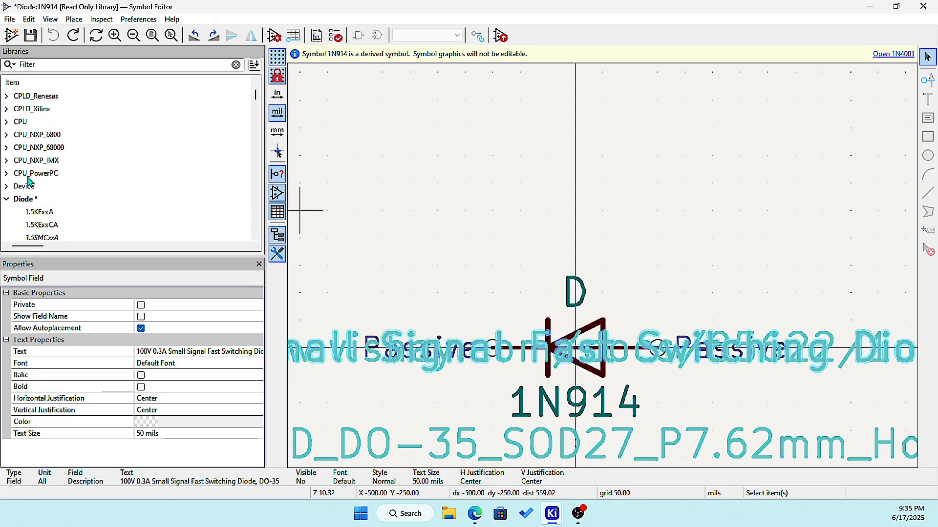
scroll(68, 189, down, 4)
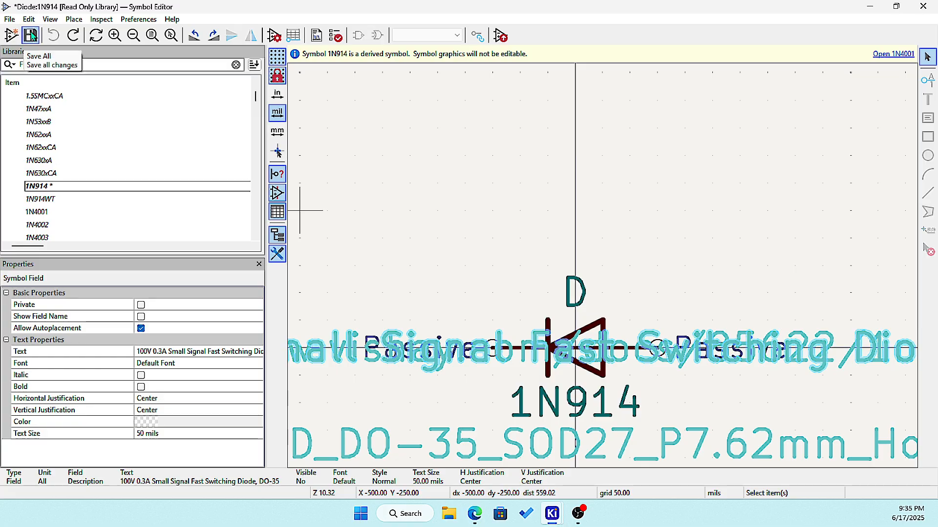
Step: Try to save all changes in the Diode library to a different location, browsing the Documents > KiCad > 8.0 folder
click(30, 35)
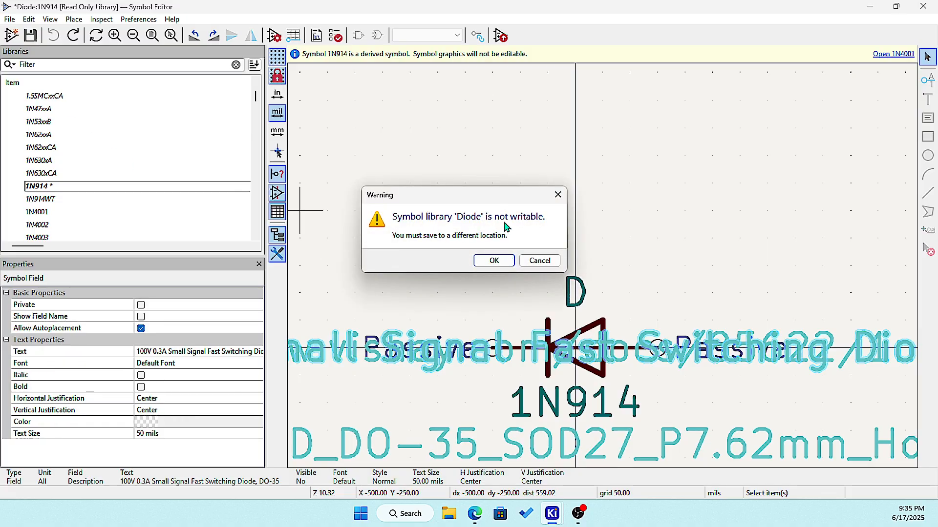
click(504, 261)
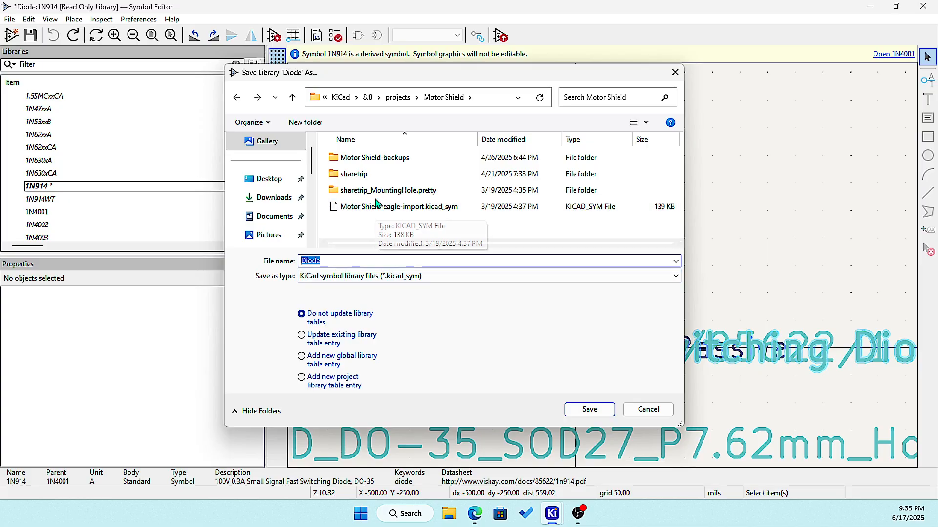
click(373, 102)
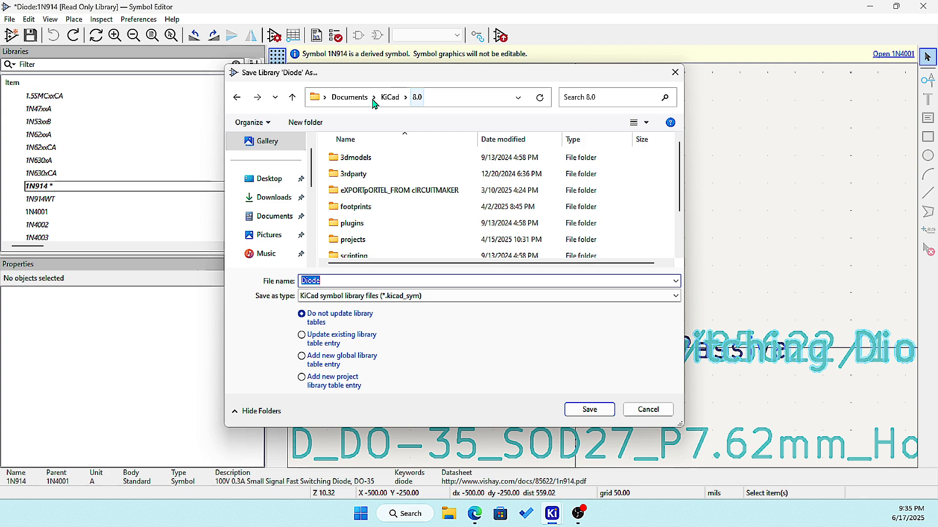
scroll(376, 203, down, 1)
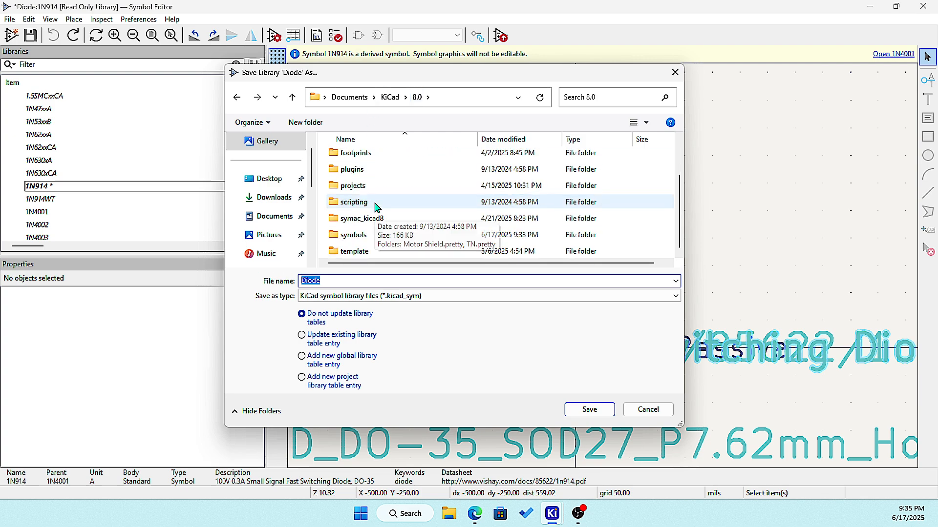
click(652, 411)
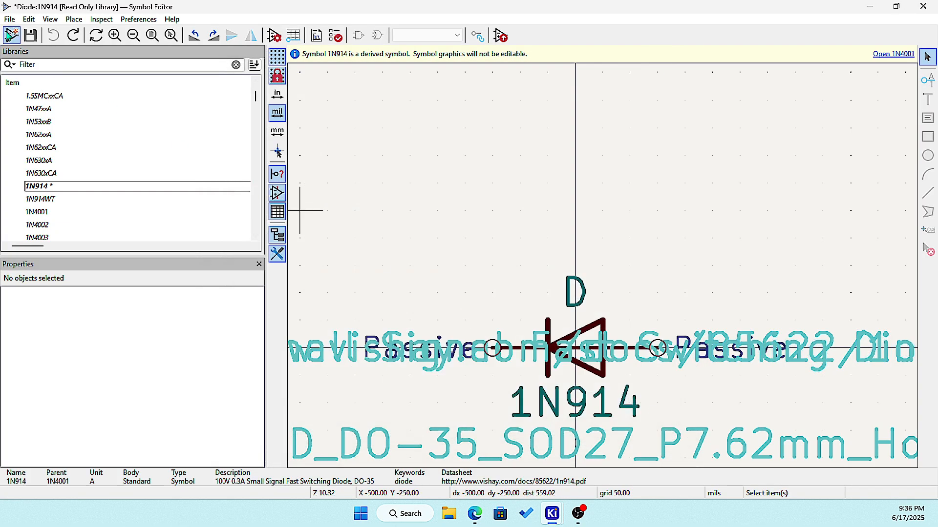
Step: Close the Symbol Editor, discarding the changes to the Diode library, and reopen it from the project window
click(923, 6)
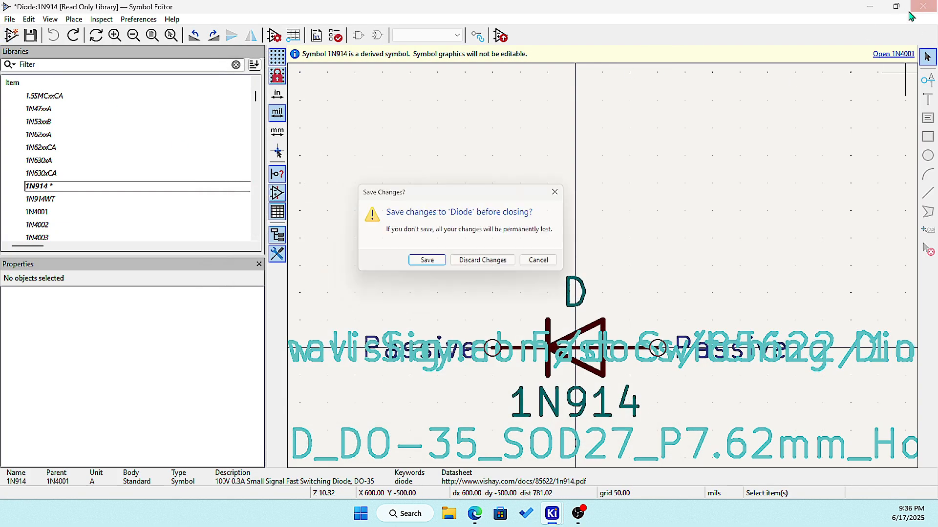
click(498, 264)
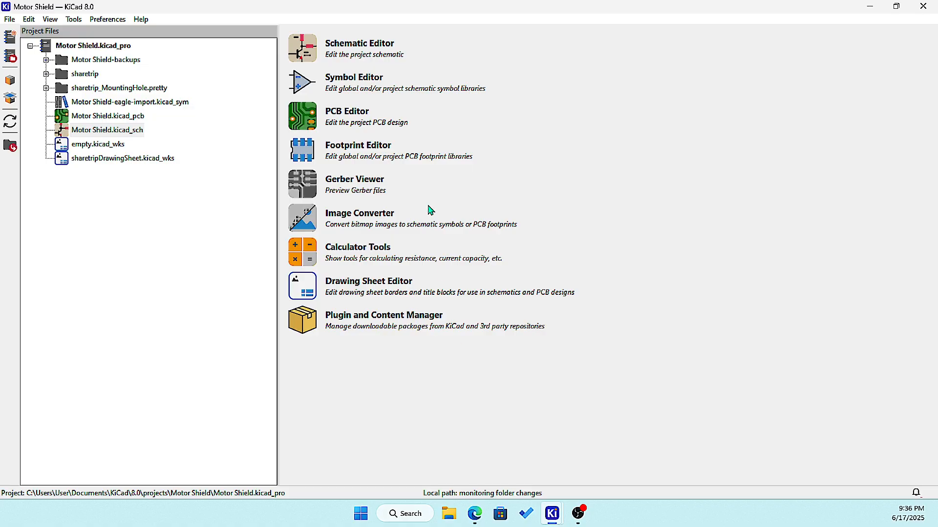
click(317, 80)
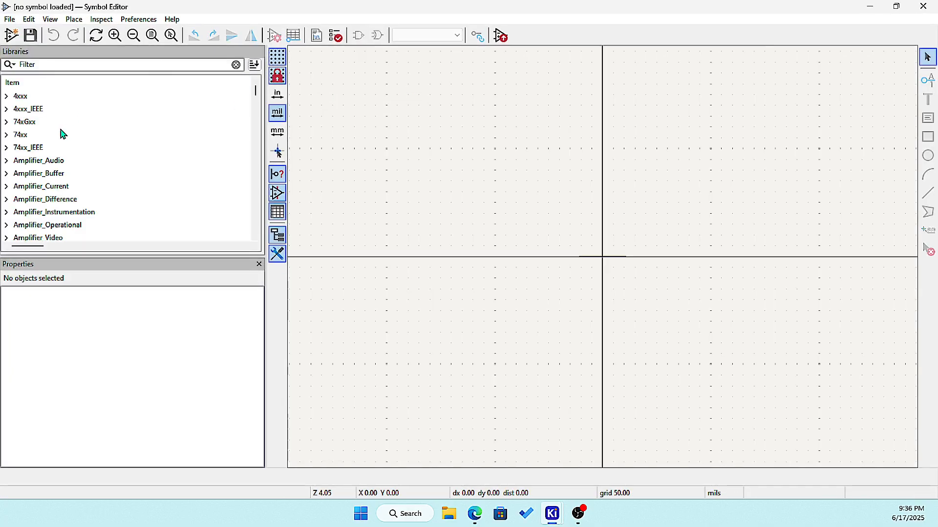
Step: Expand the Diode library and select the 1N914 symbol in it
scroll(25, 205, down, 9)
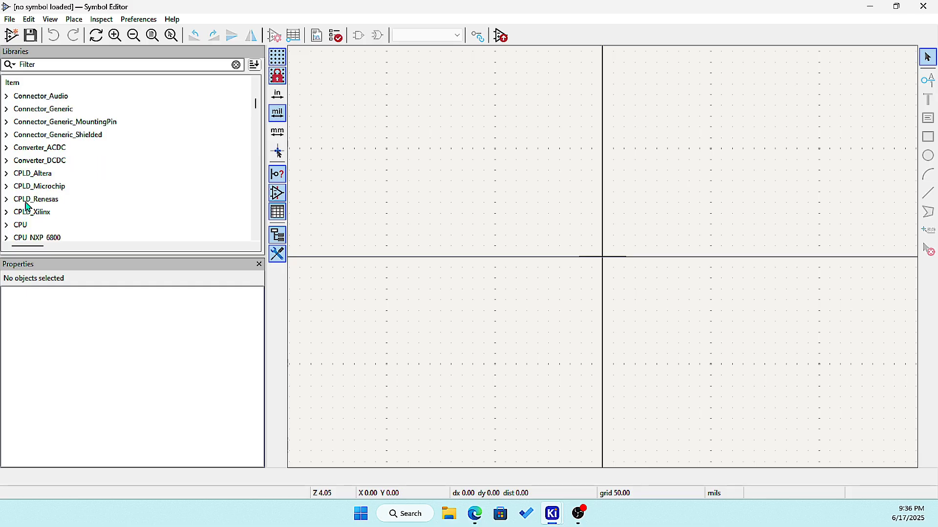
scroll(27, 207, down, 2)
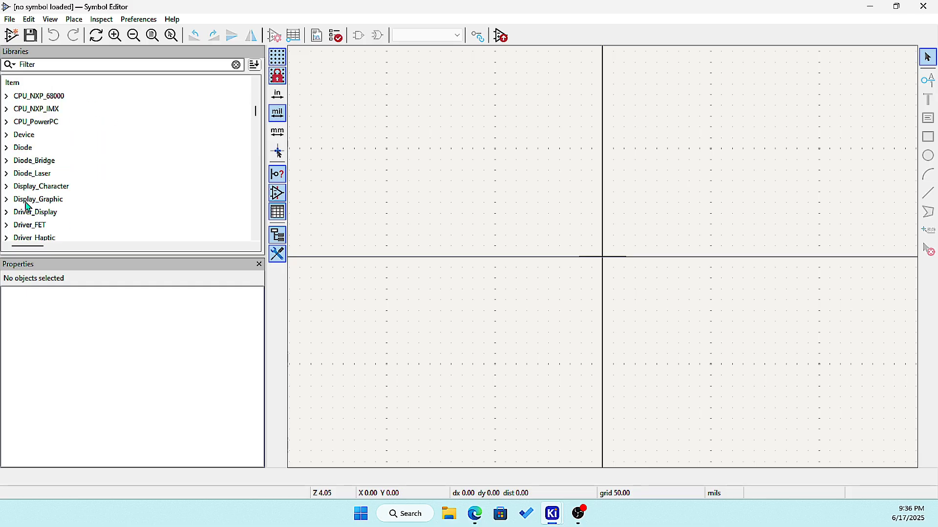
click(7, 147)
scroll(43, 210, down, 12)
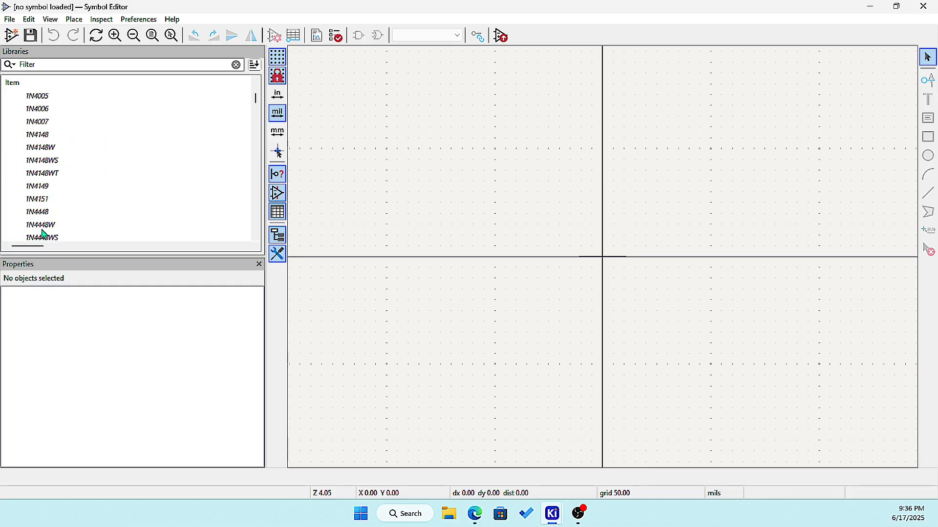
scroll(49, 217, down, 4)
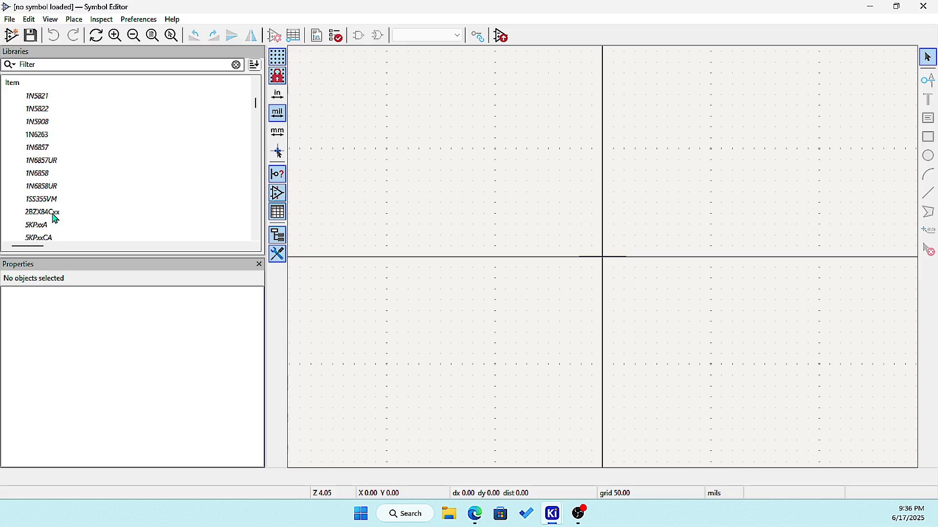
mouse_move(49, 209)
scroll(49, 209, up, 7)
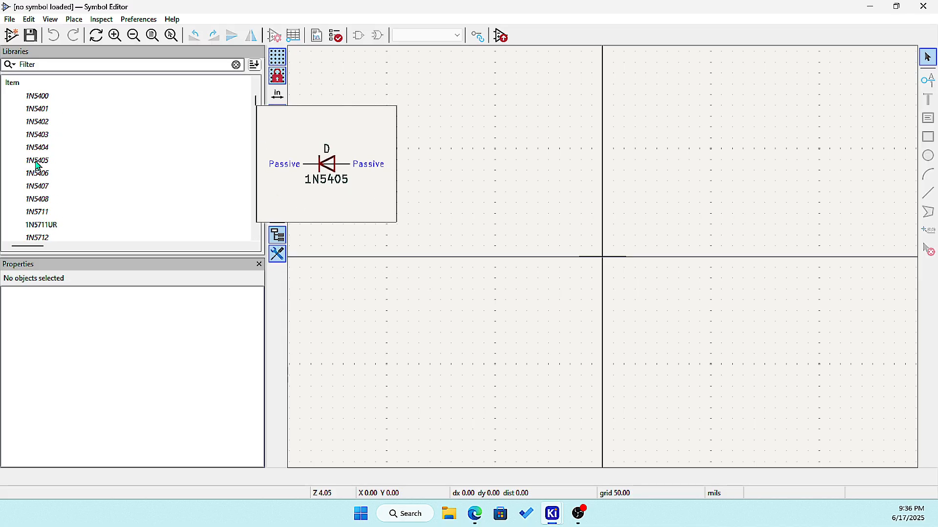
scroll(40, 155, up, 8)
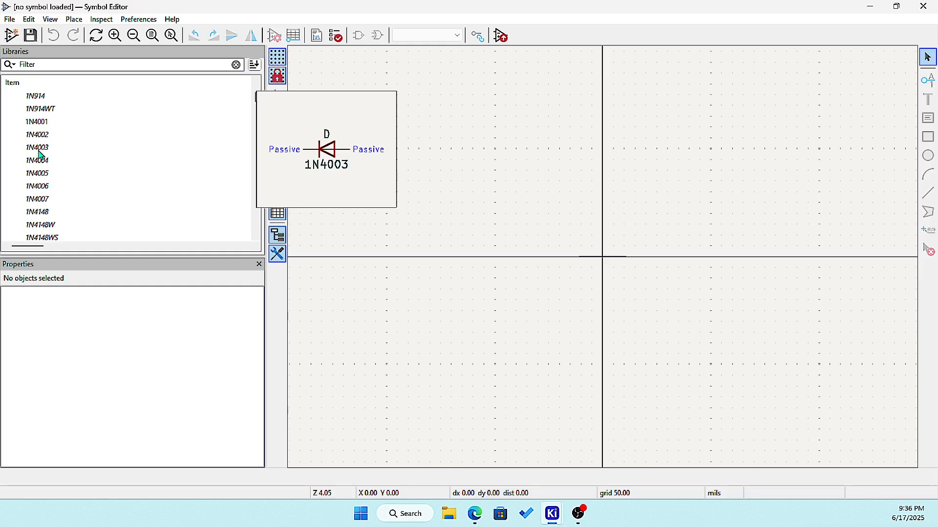
scroll(54, 205, down, 2)
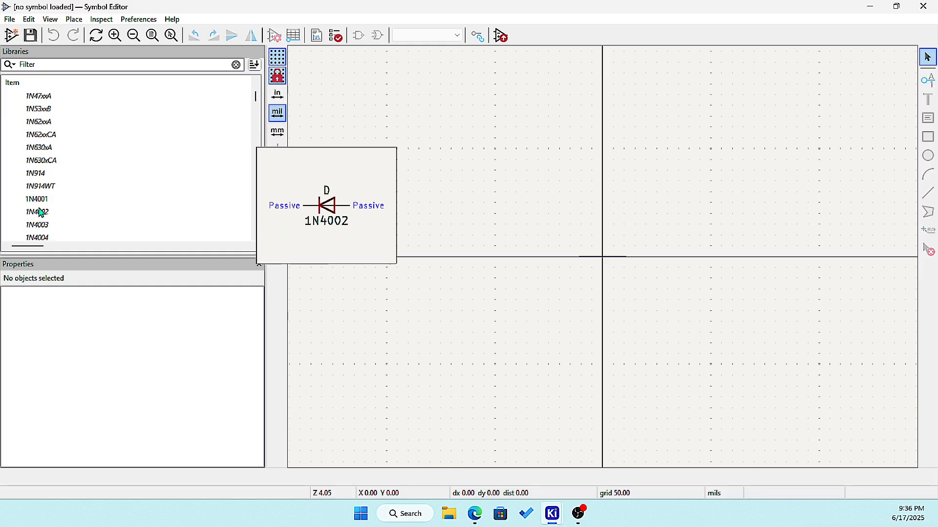
click(36, 176)
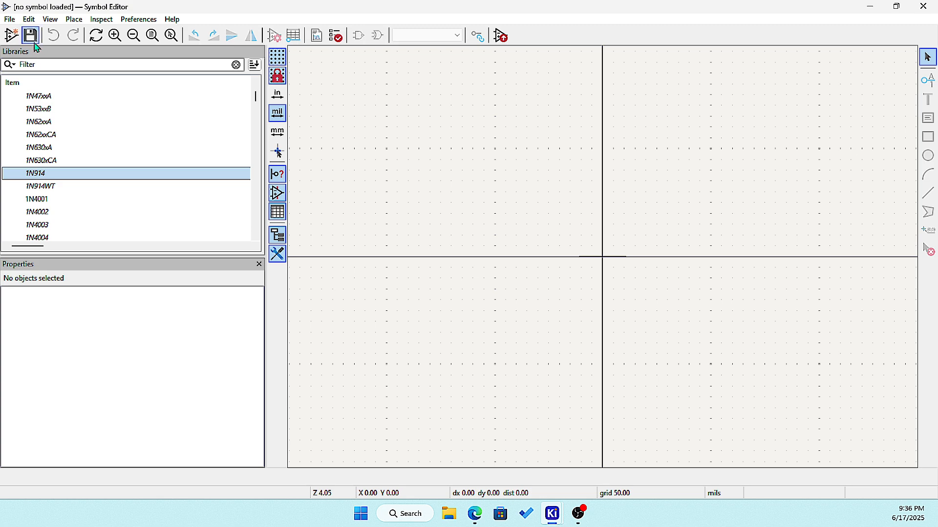
Step: Try to save a copy of the selected symbol under the name 1N914 in the Sharetrip_Diode library
click(9, 22)
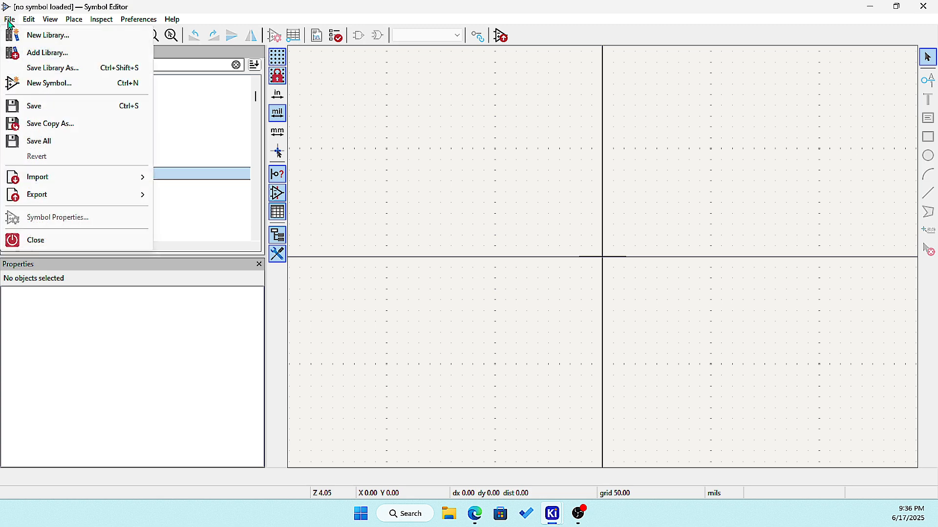
click(54, 124)
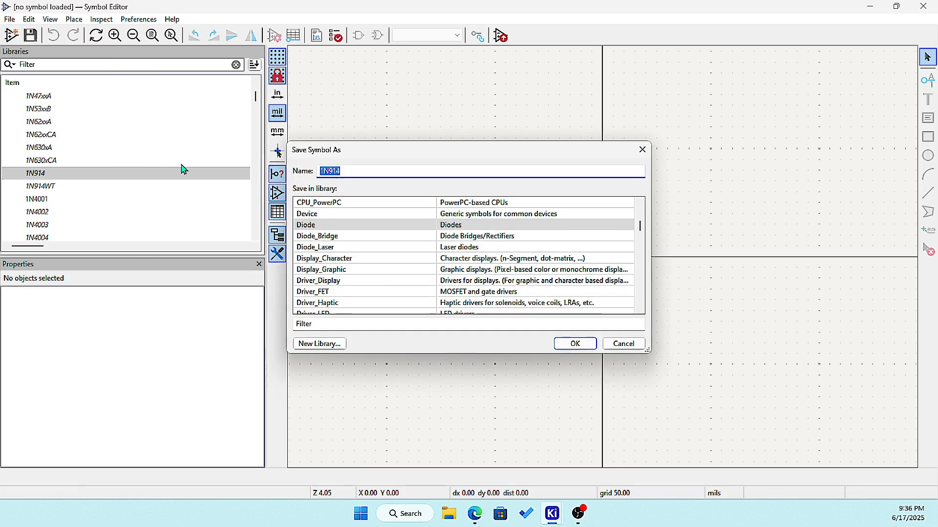
scroll(318, 288, down, 6)
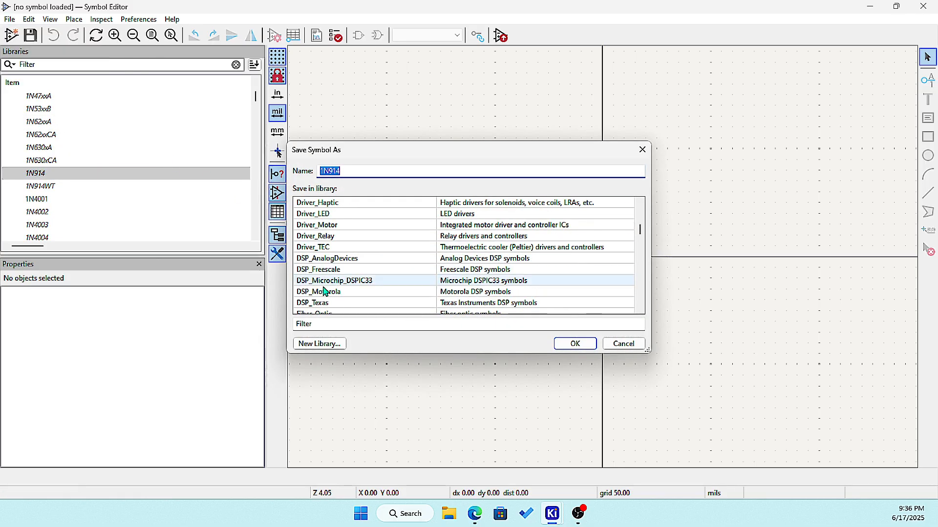
scroll(323, 291, down, 15)
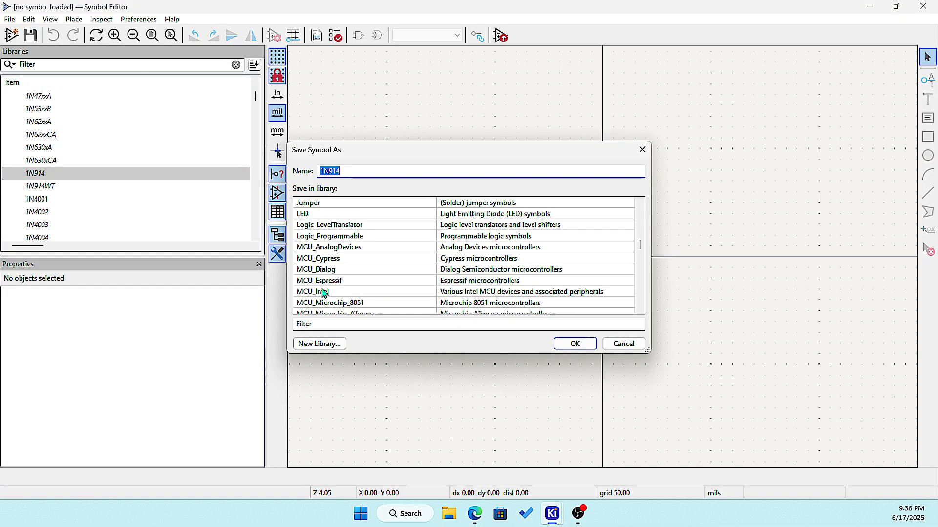
scroll(322, 291, down, 13)
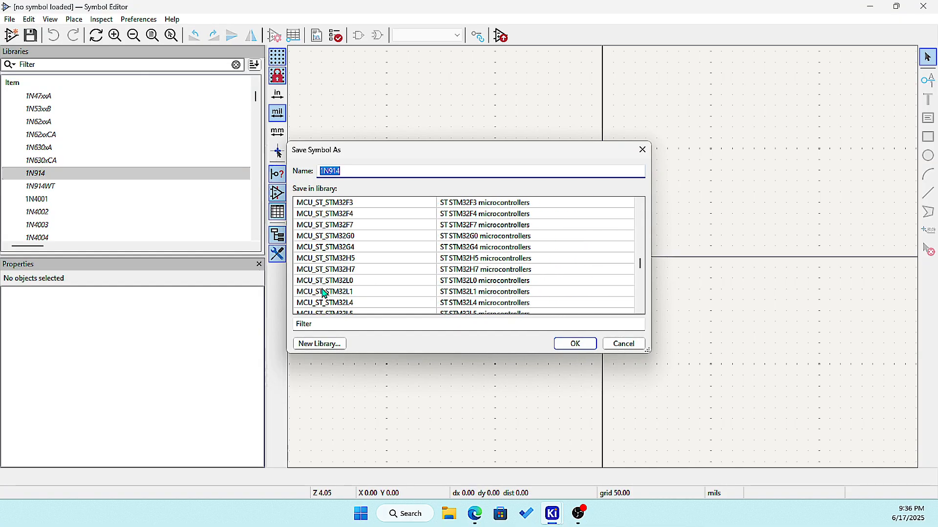
scroll(322, 291, down, 15)
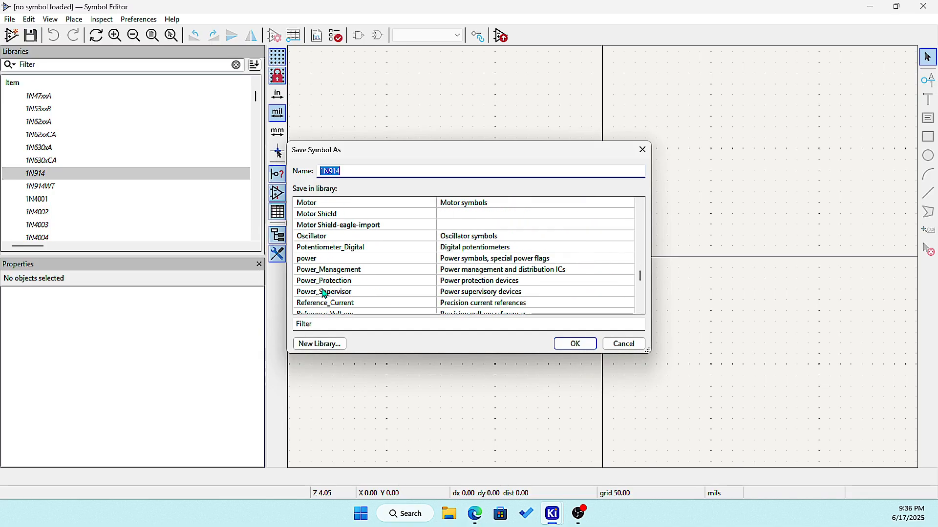
scroll(323, 292, down, 6)
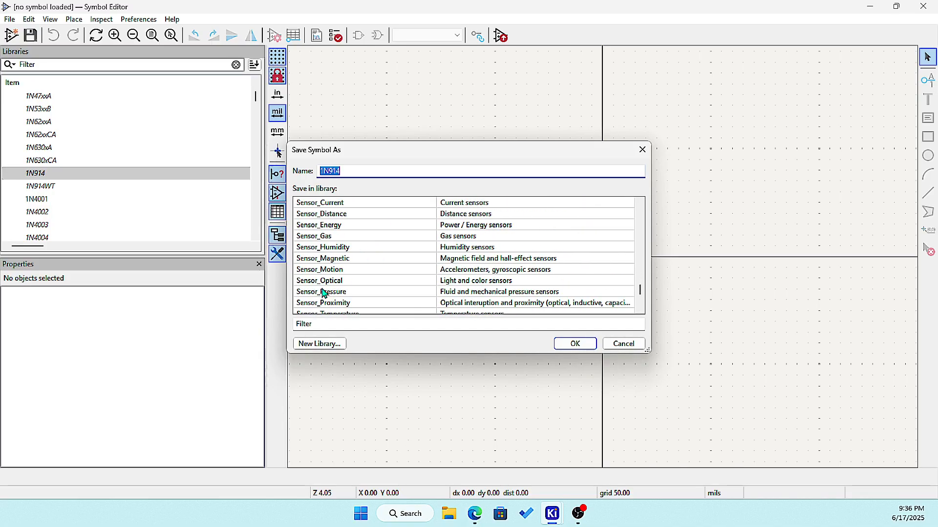
scroll(324, 293, down, 2)
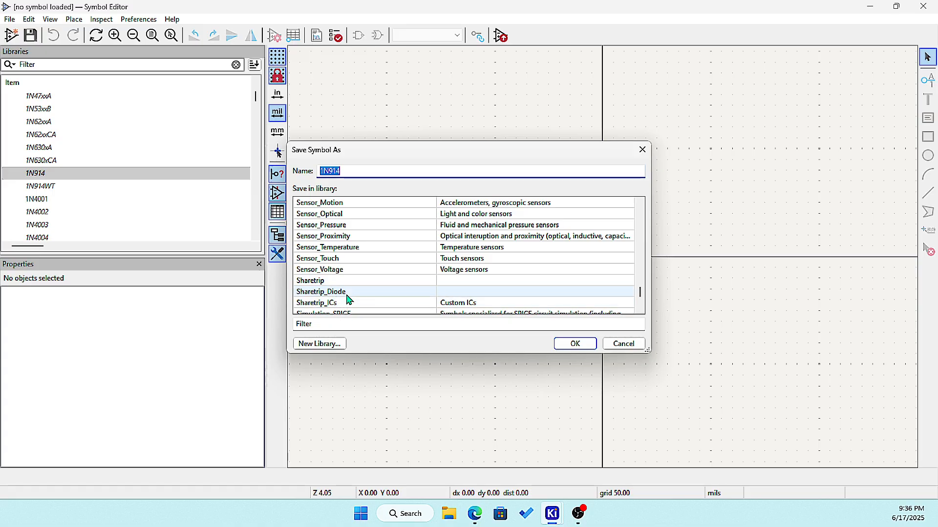
click(348, 292)
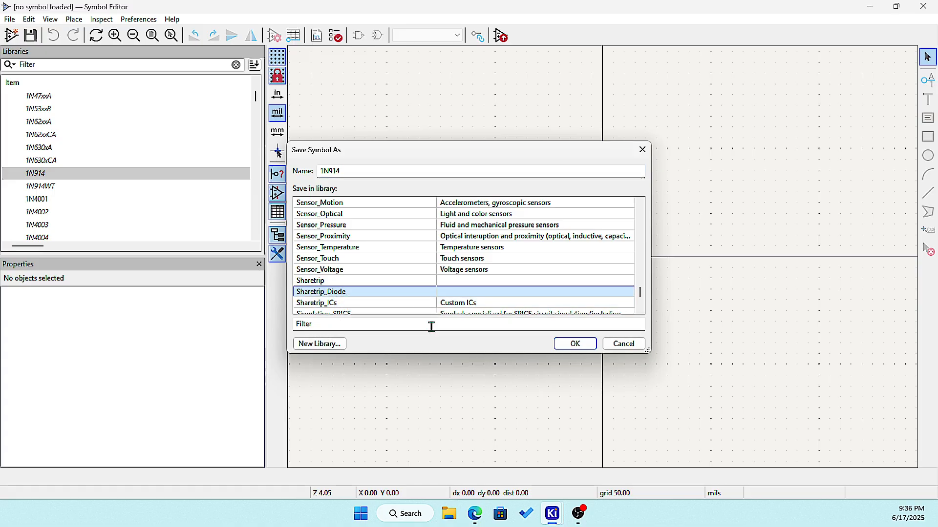
click(575, 345)
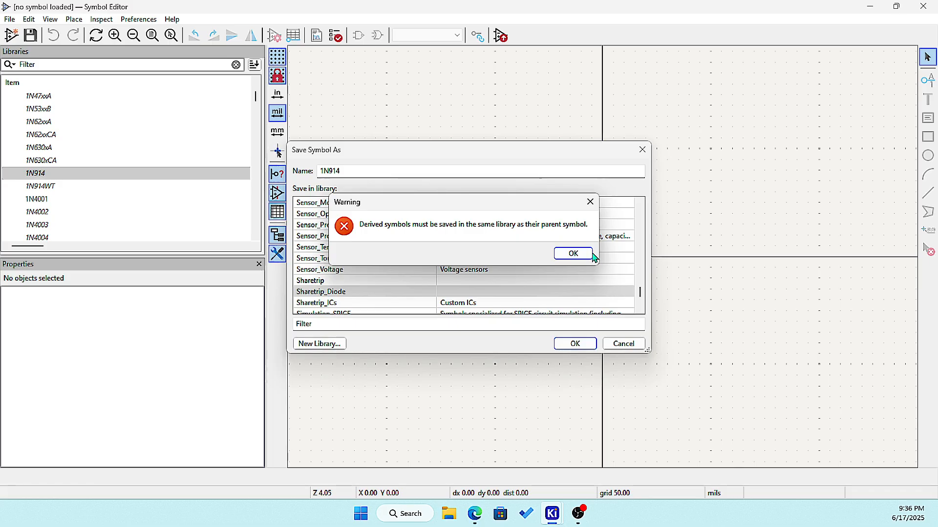
click(574, 255)
Step: Try to save the symbol copy as 1N914_HO in the Sharetrip_Diode library, and close the save dialog without saving
click(352, 172)
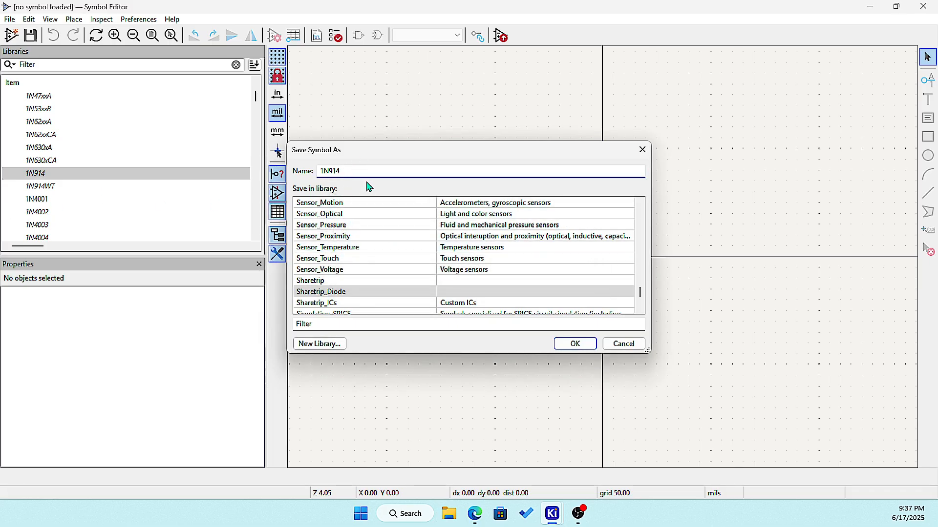
text(_HO)
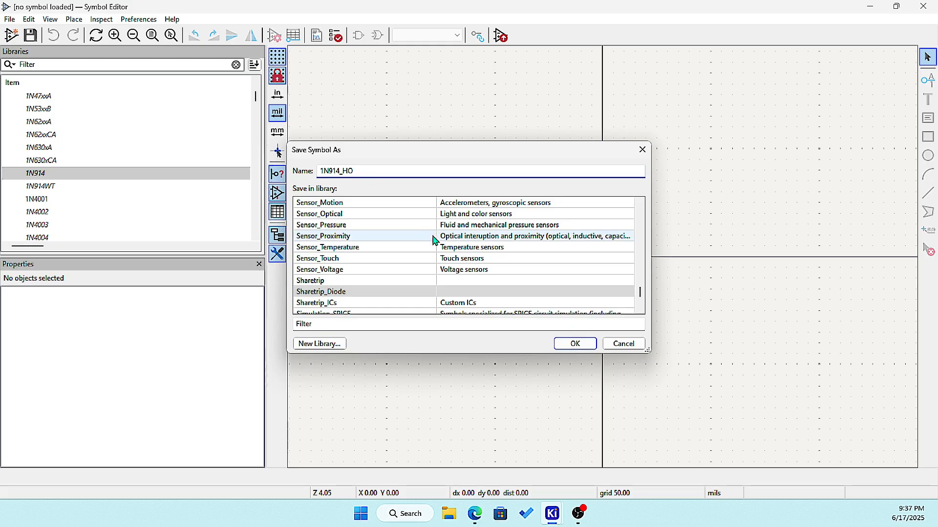
click(575, 345)
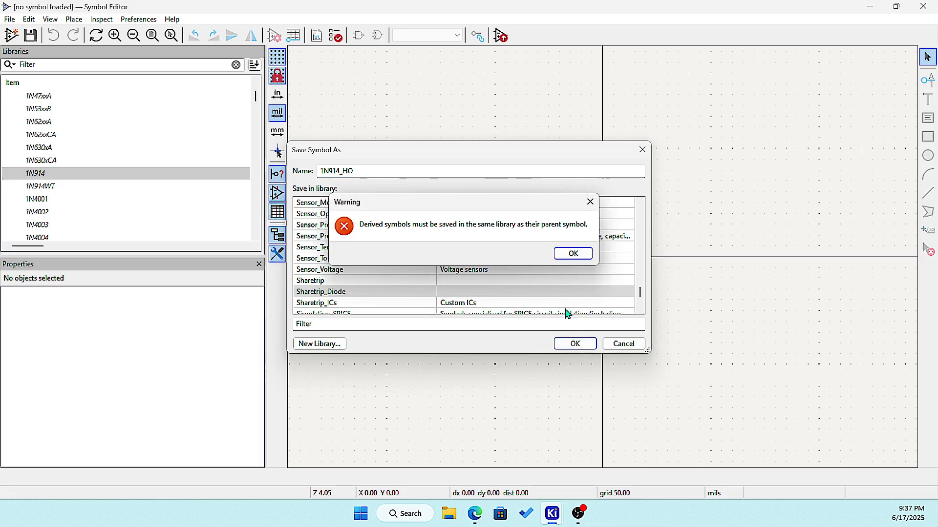
click(573, 255)
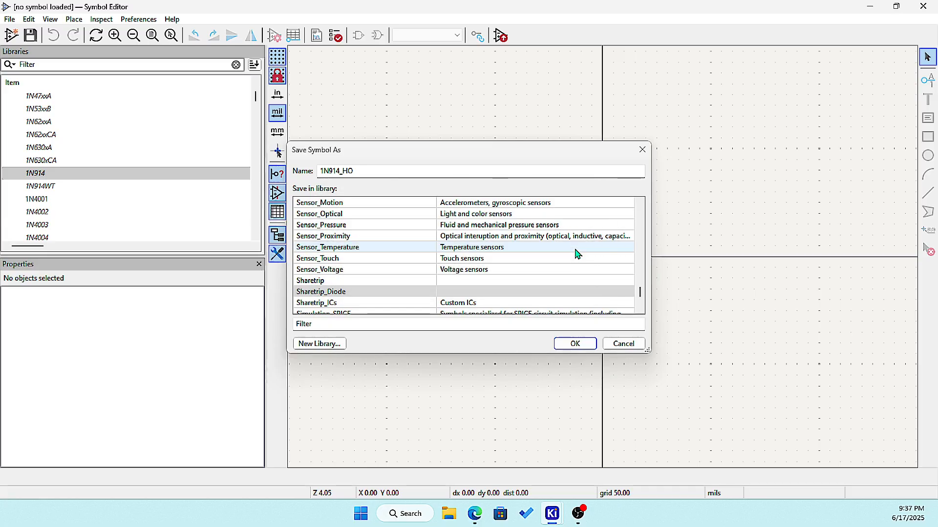
click(624, 344)
Step: Open the 1N914 symbol for editing and start saving a copy of it, choosing Sharetrip_Diode as the destination library
double_click(42, 173)
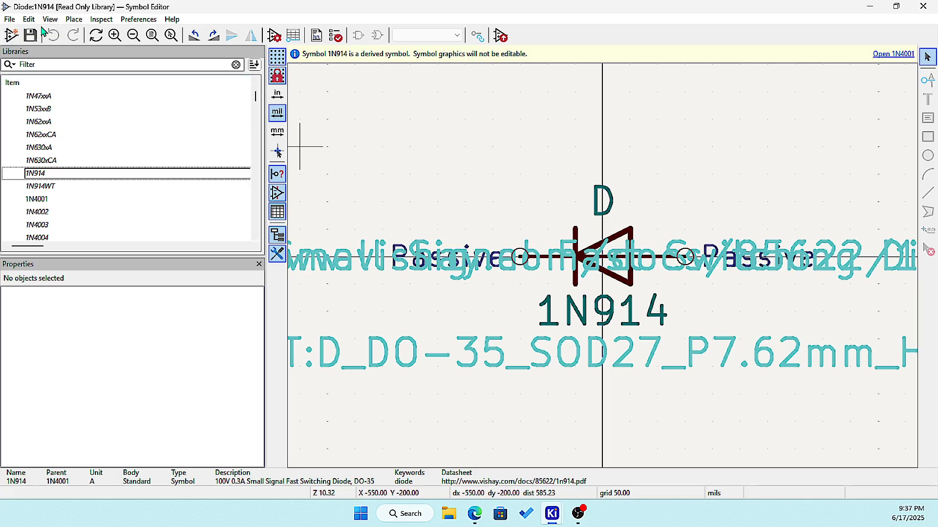
click(11, 20)
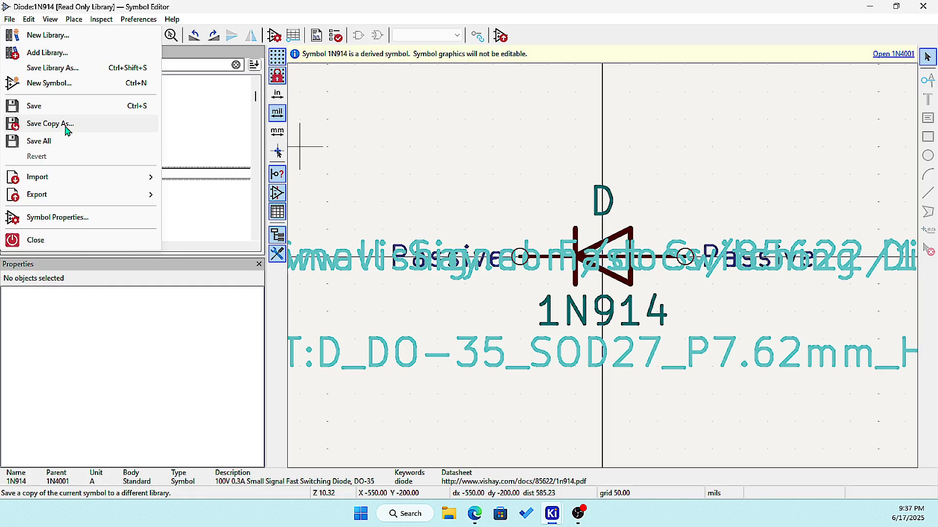
mouse_move(105, 184)
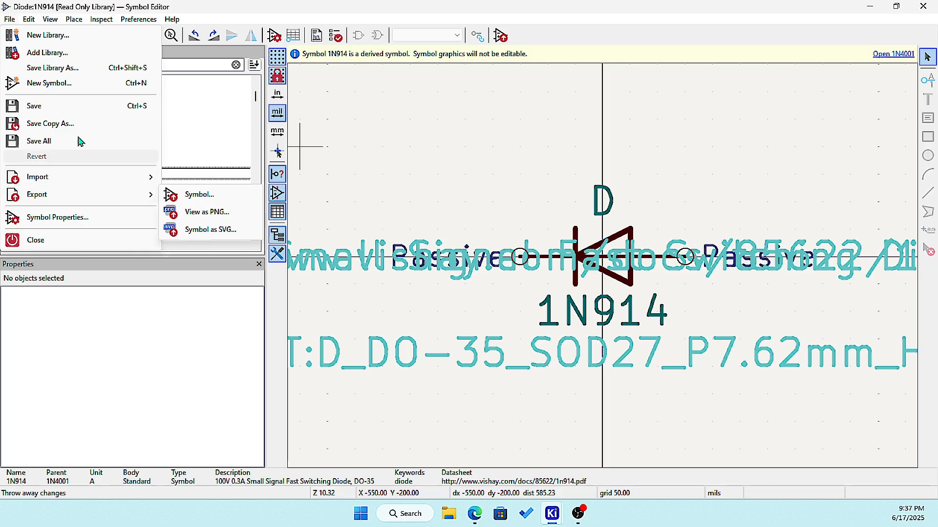
click(66, 126)
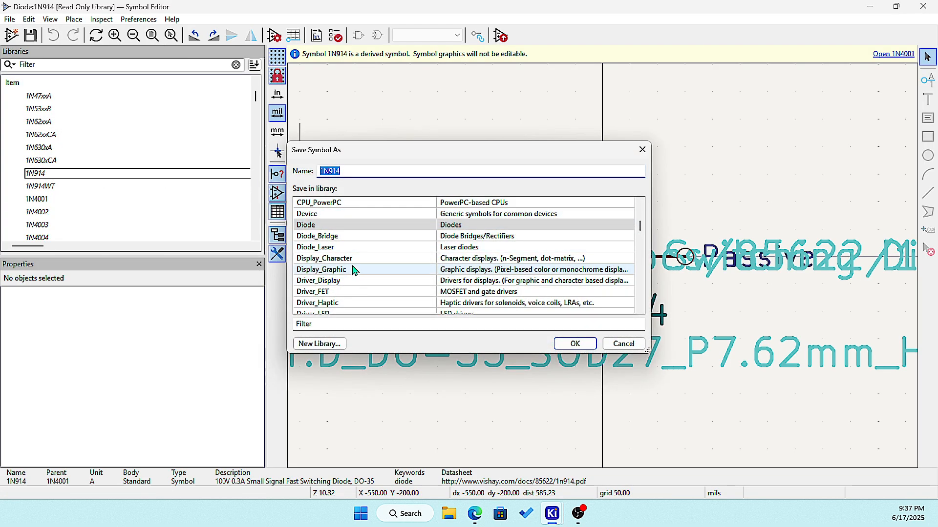
scroll(355, 270, up, 1)
scroll(355, 270, down, 15)
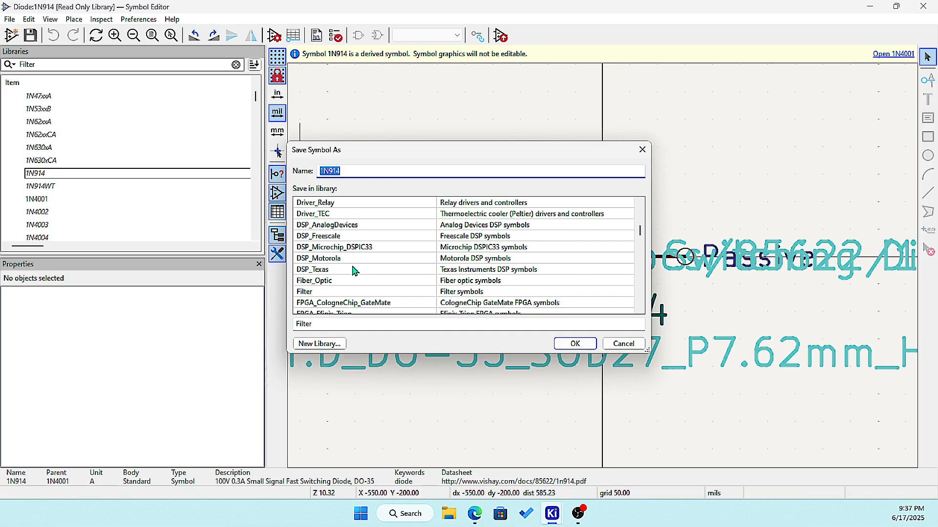
scroll(355, 270, down, 20)
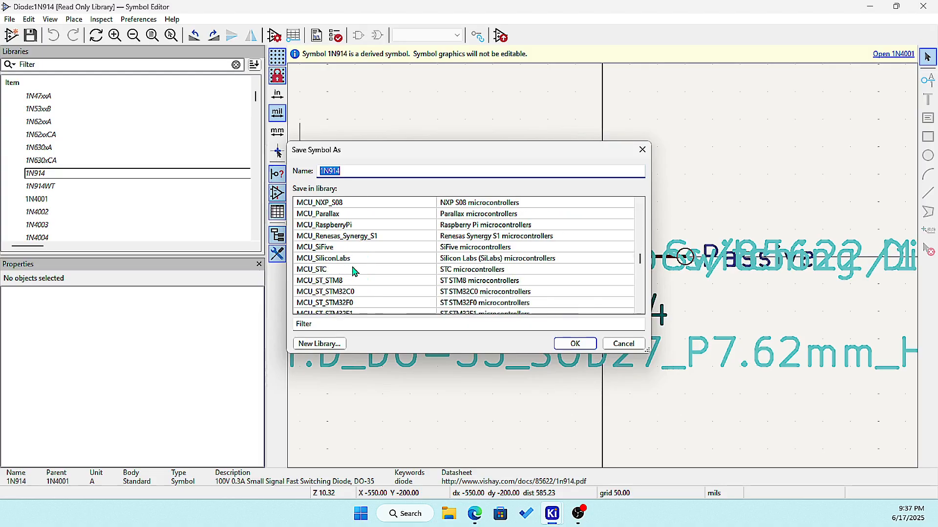
scroll(355, 272, down, 12)
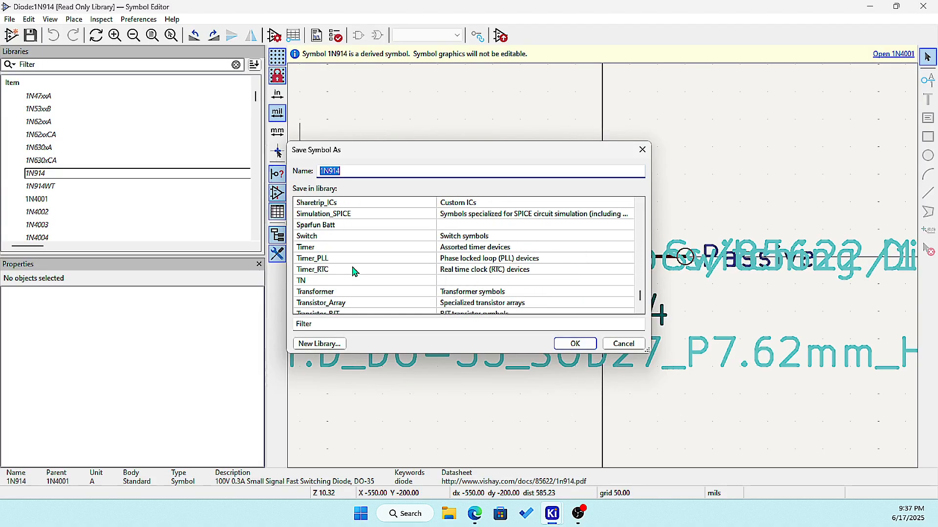
scroll(355, 272, up, 3)
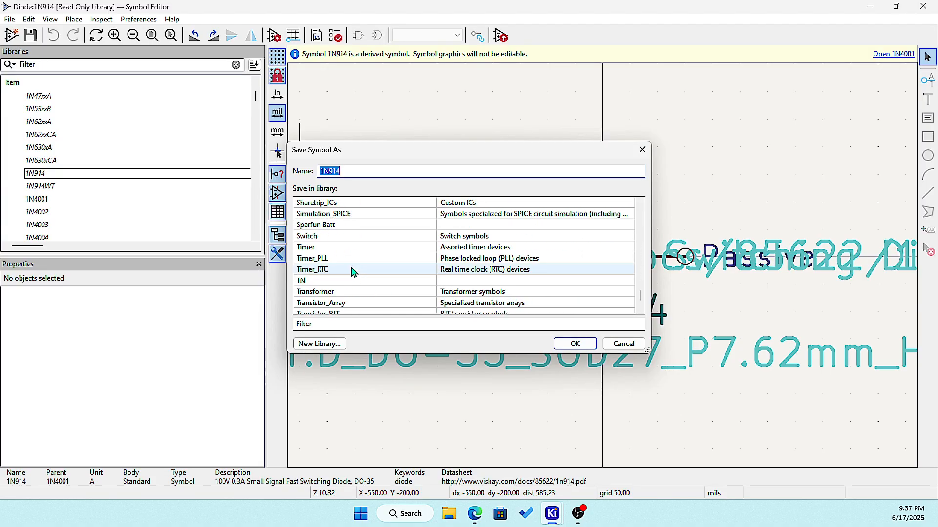
scroll(356, 287, up, 3)
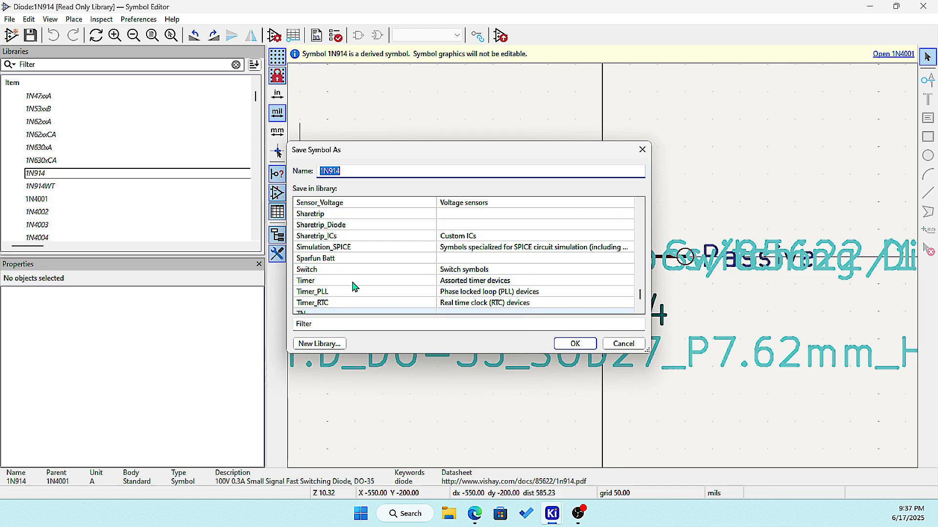
click(353, 226)
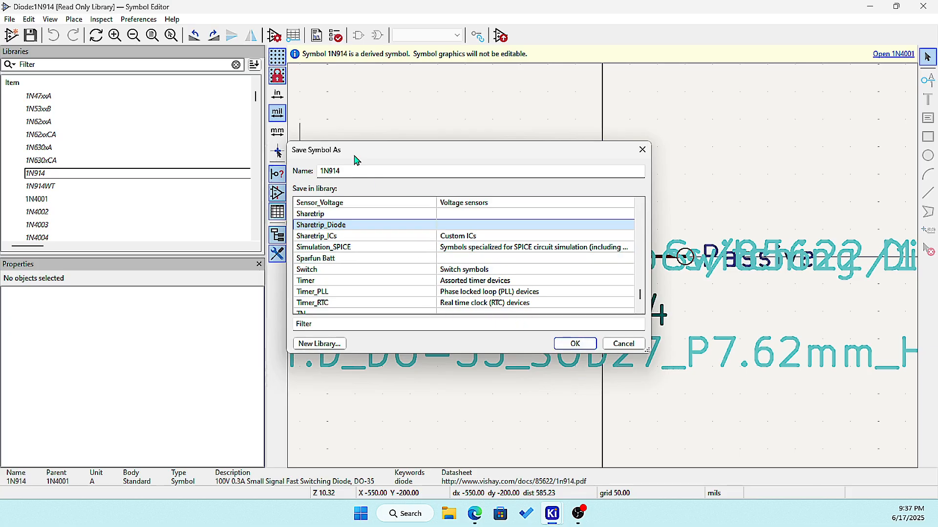
Step: Try to save the symbol copy under the name 1N914_mod, and close the save dialog without saving
click(356, 170)
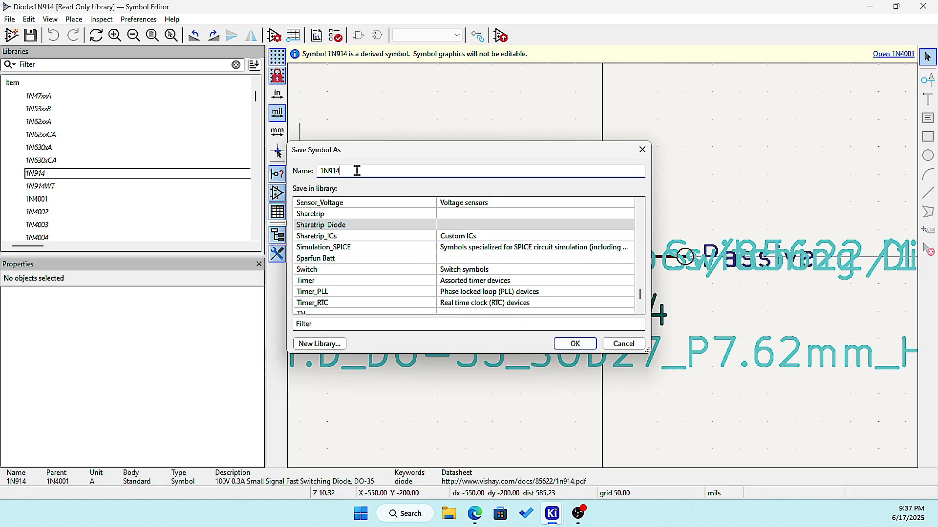
text(_mod)
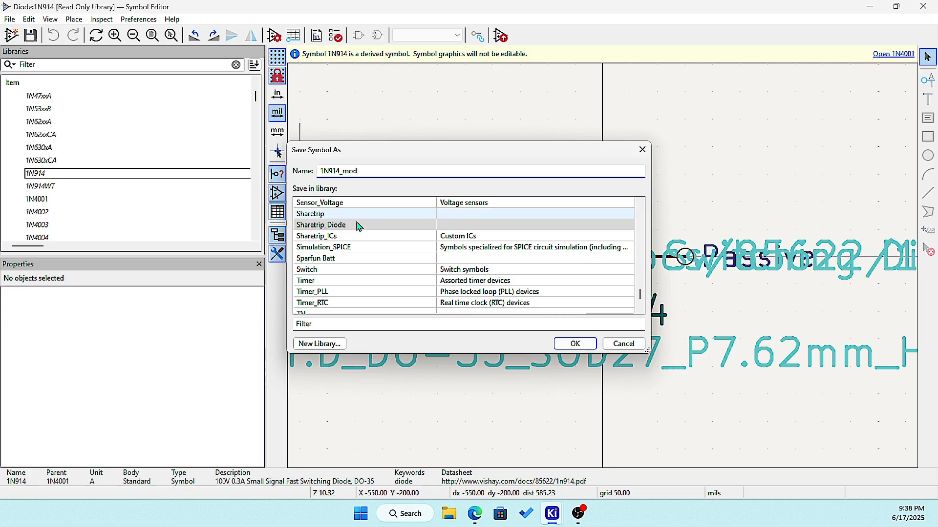
click(576, 344)
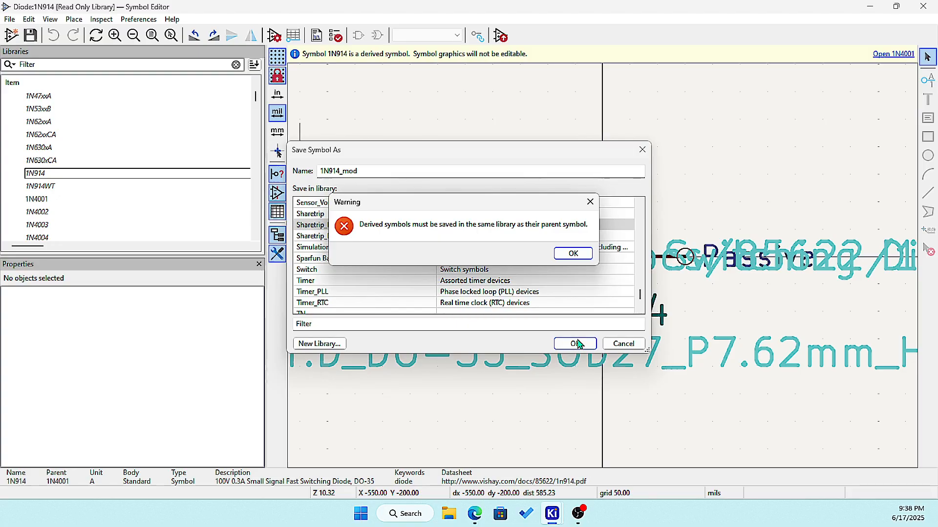
click(574, 253)
click(630, 344)
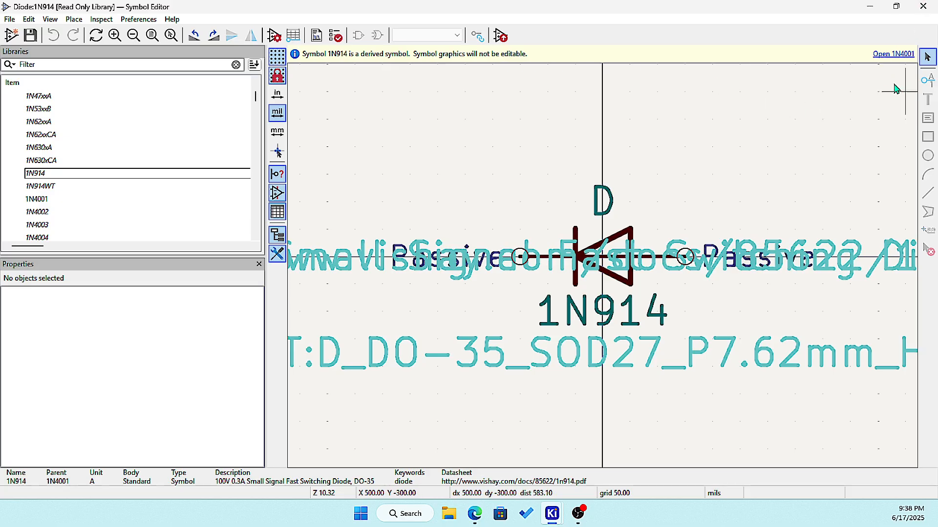
Step: Open the parent symbol 1N4001 and close the Symbol Editor
click(900, 55)
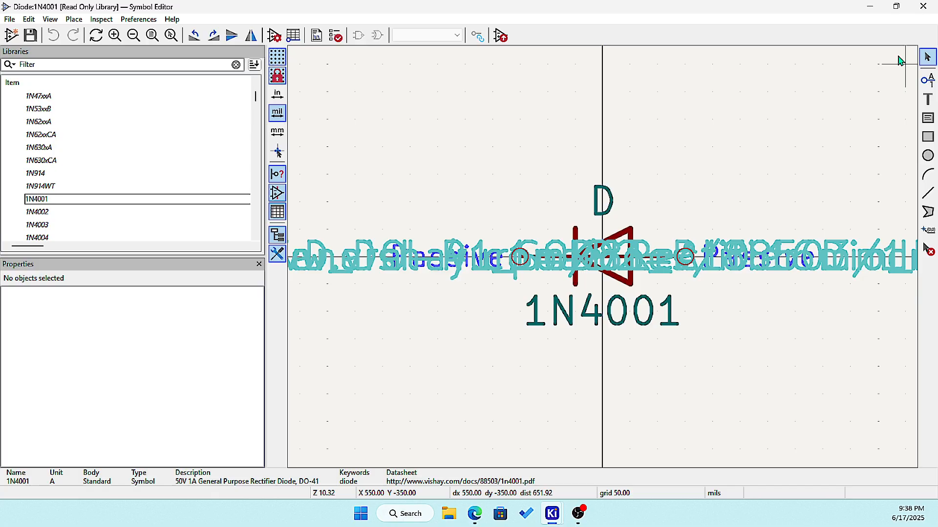
click(923, 7)
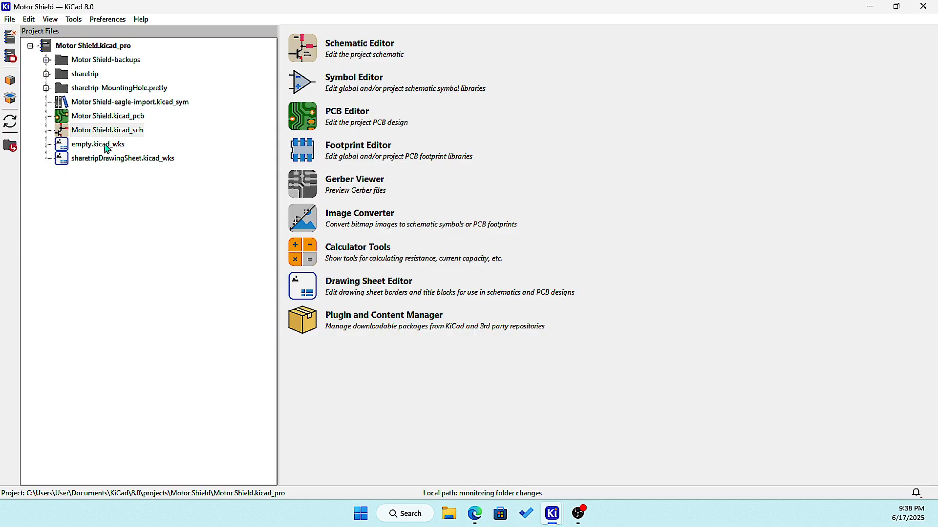
Step: Open the Motor Shield.kicad_sch schematic and place one 1N914 diode from the Diode library in the empty area above and right of TR1
double_click(124, 130)
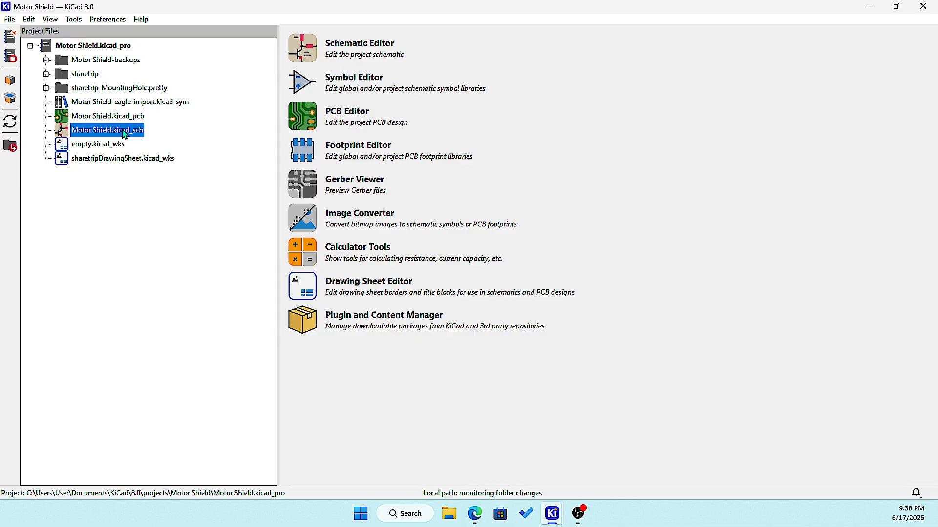
click(927, 100)
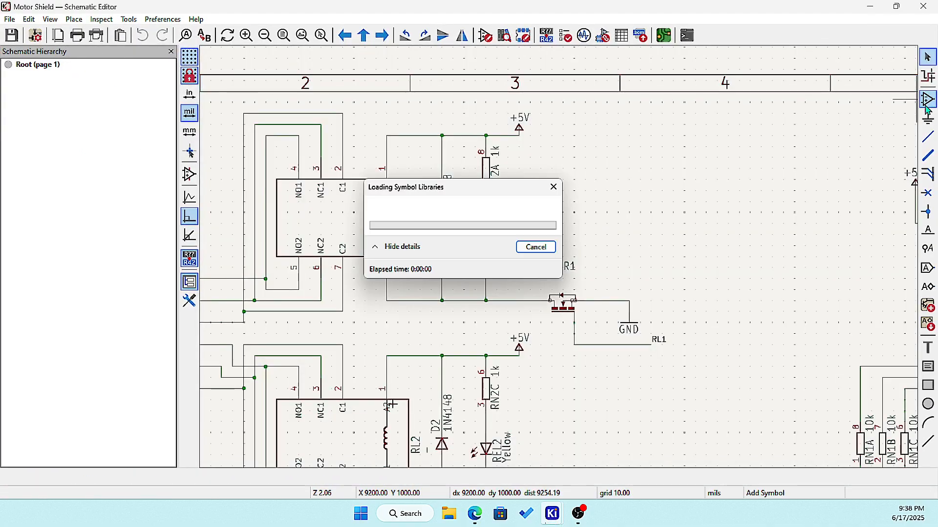
click(391, 193)
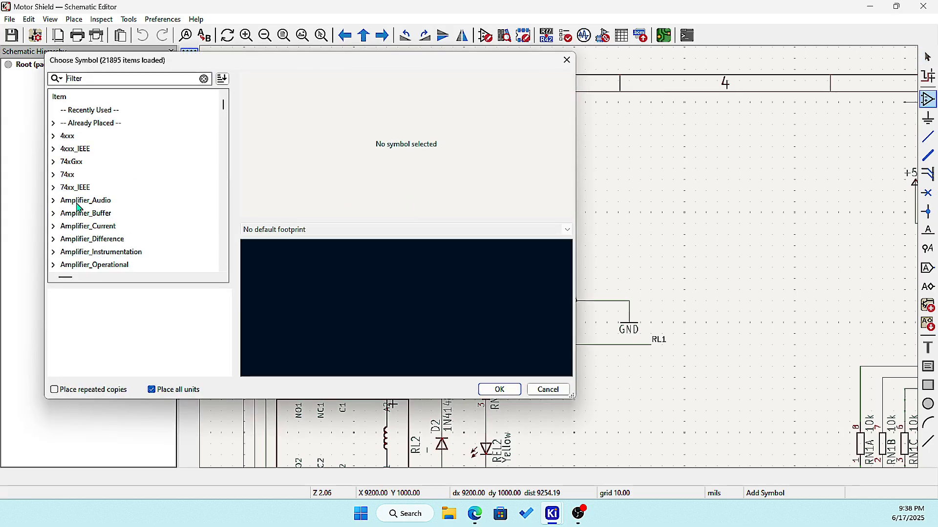
scroll(78, 208, down, 4)
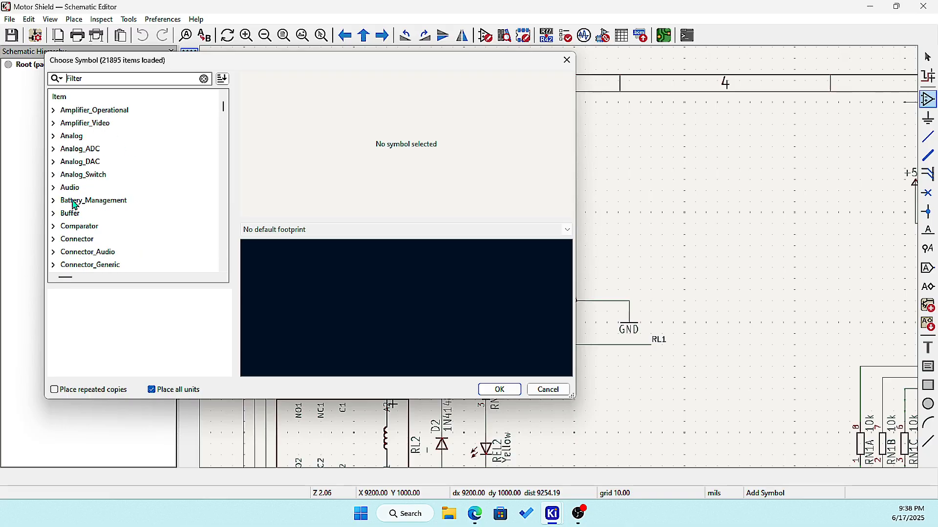
scroll(75, 205, down, 8)
scroll(74, 205, down, 3)
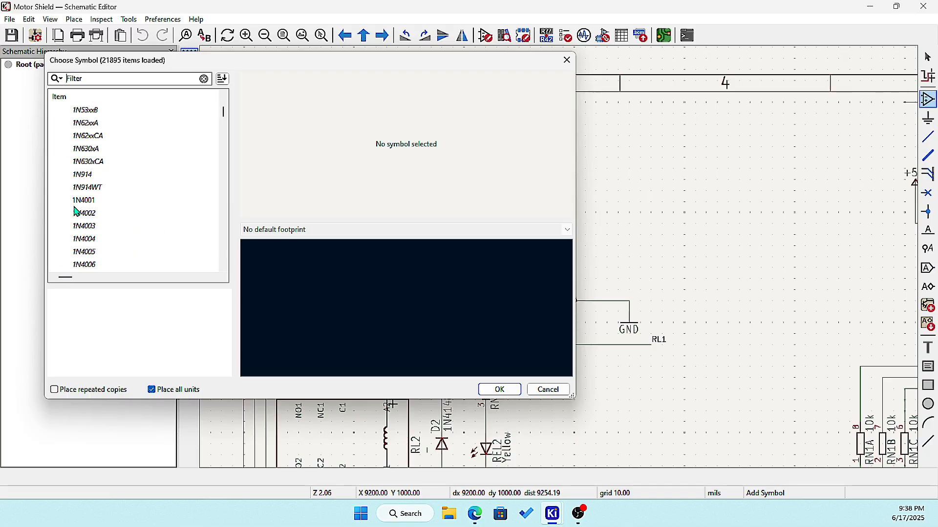
click(82, 175)
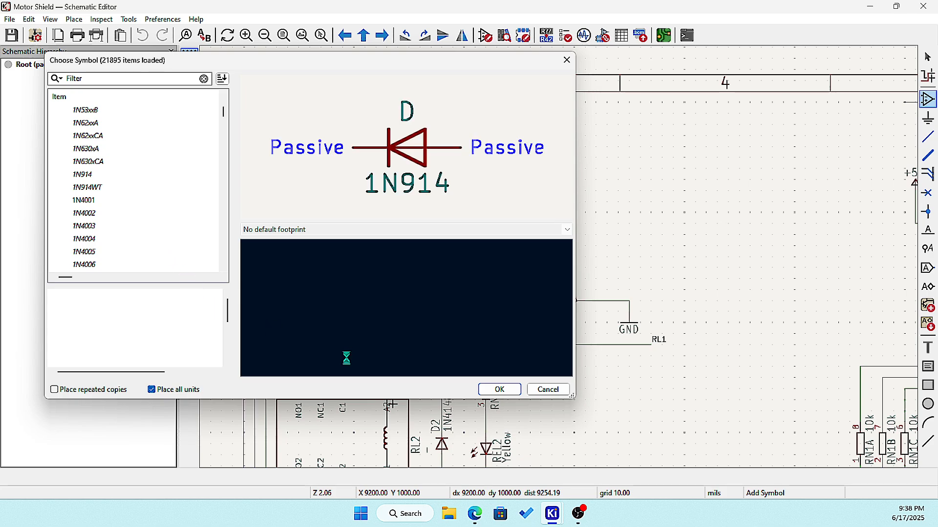
click(494, 391)
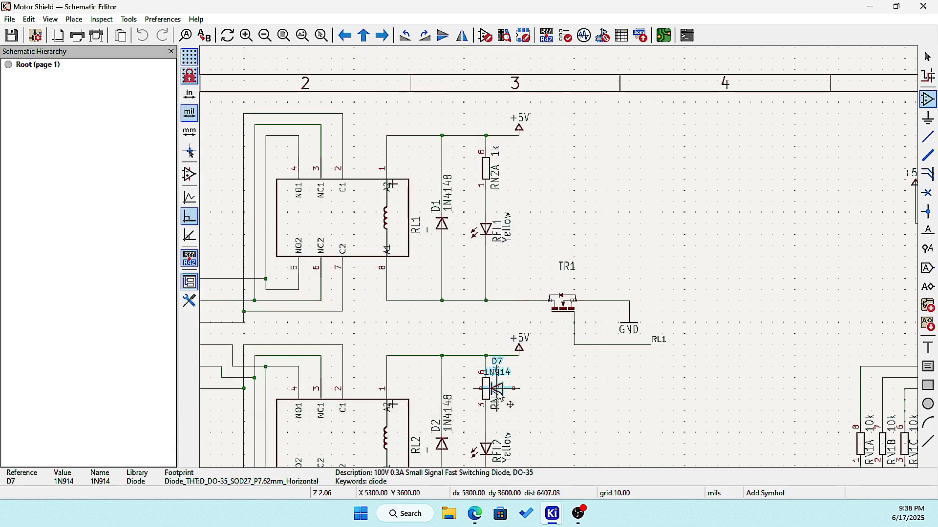
click(668, 185)
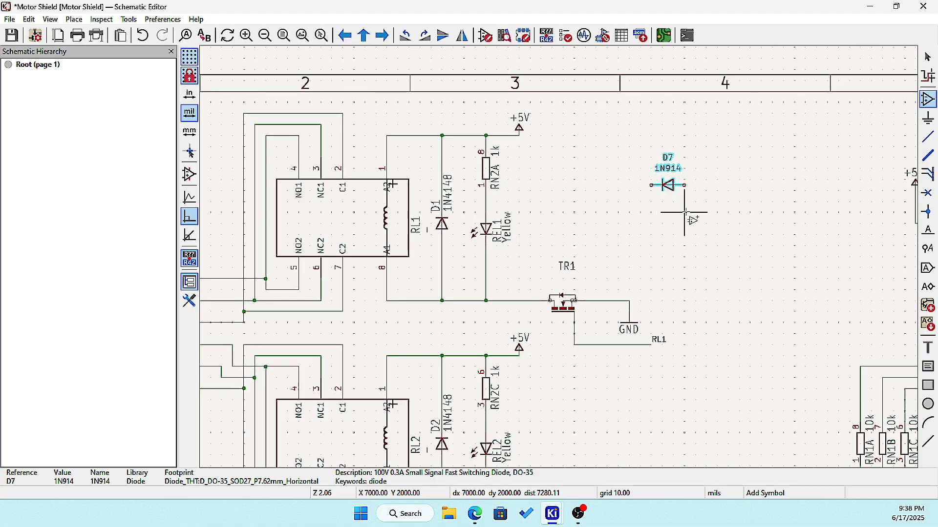
key(Escape)
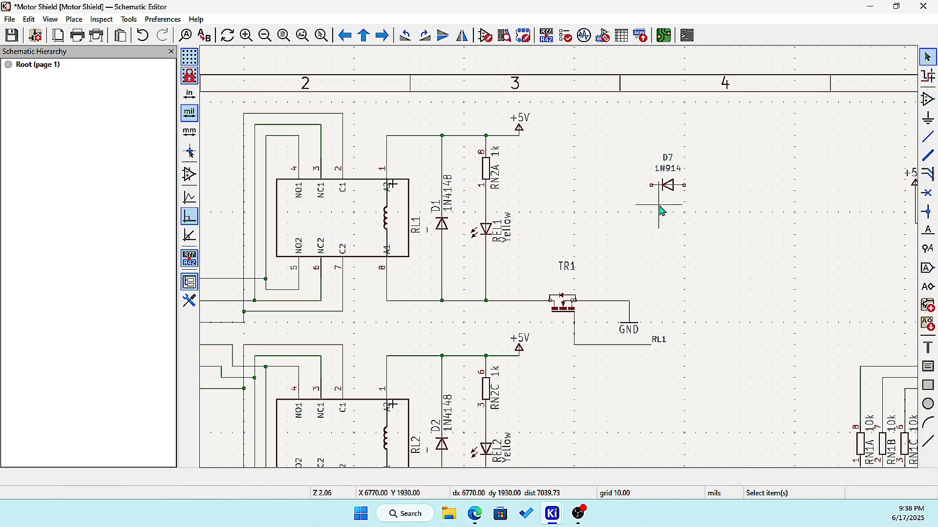
Step: Open the properties of the newly placed 1N914 diode and edit its schematic symbol in the Symbol Editor
click(673, 192)
right_click(671, 190)
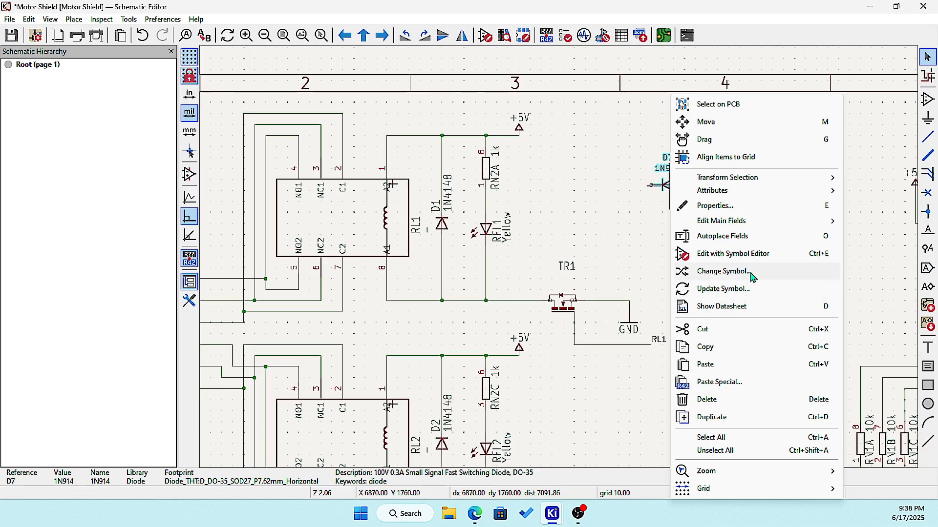
click(728, 207)
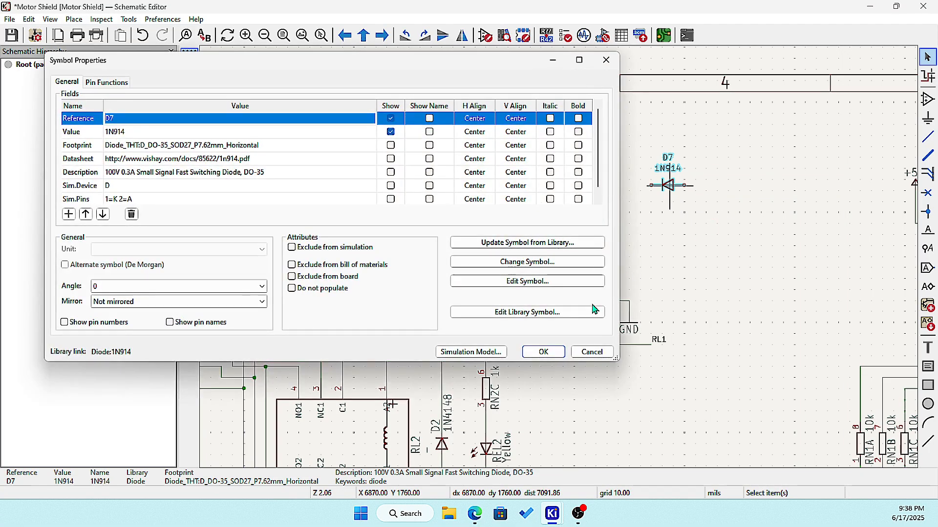
click(555, 288)
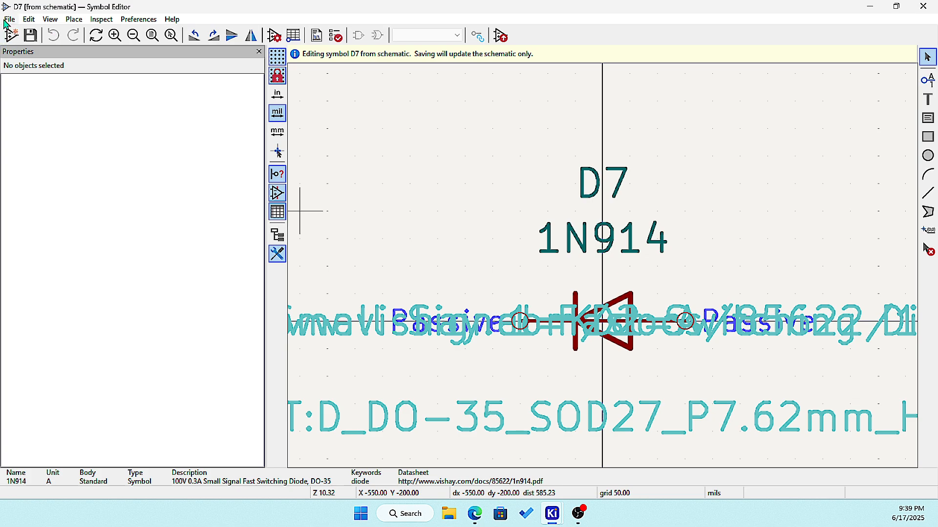
Step: Try to save a copy of the 1N914 symbol as 1N914_mod in the Sharetrip_Diode library
click(10, 19)
click(35, 125)
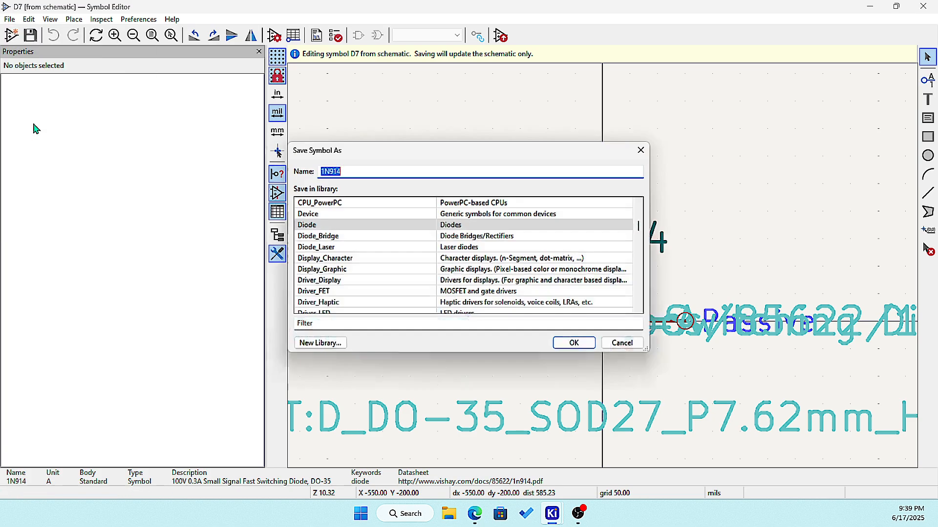
click(364, 171)
text(_)
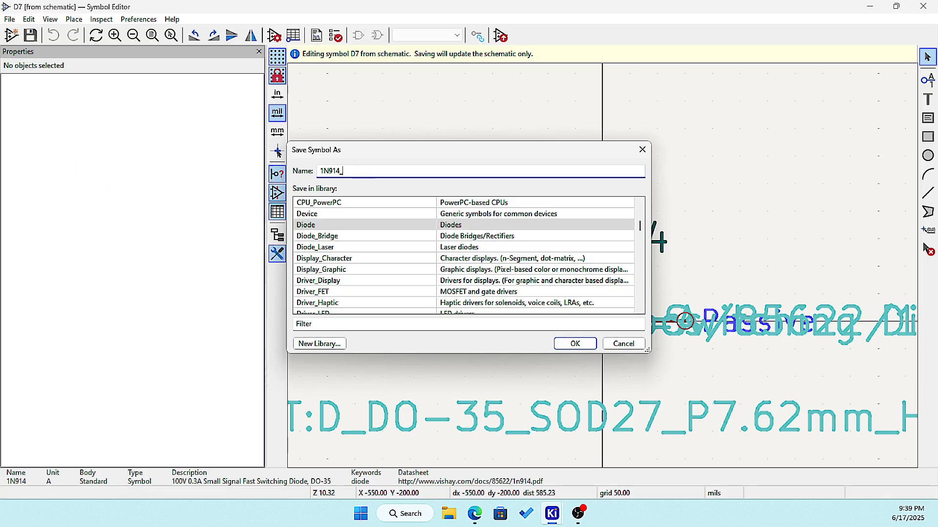
text(mod)
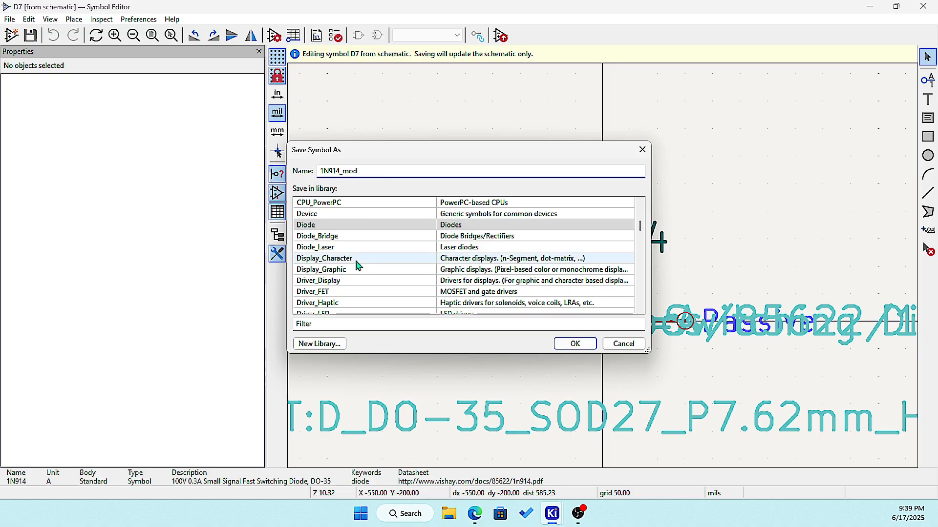
scroll(357, 268, down, 20)
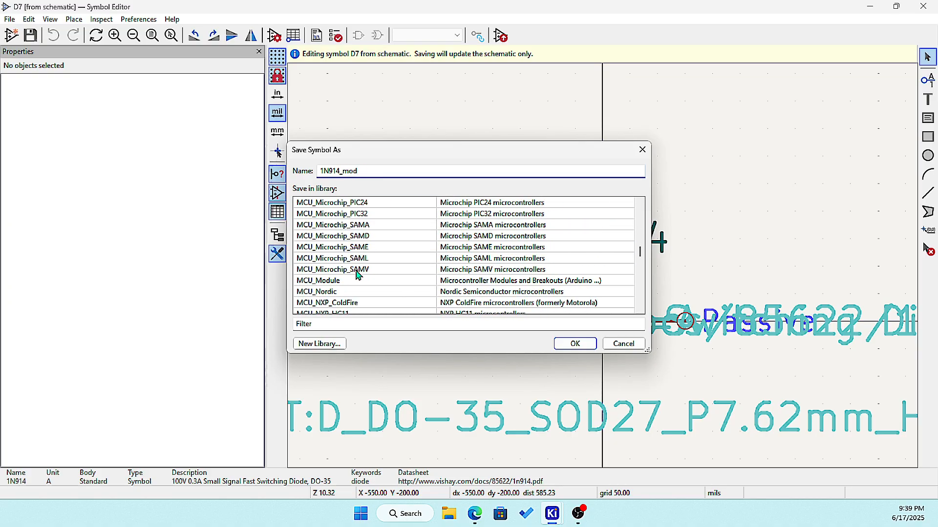
scroll(358, 275, down, 20)
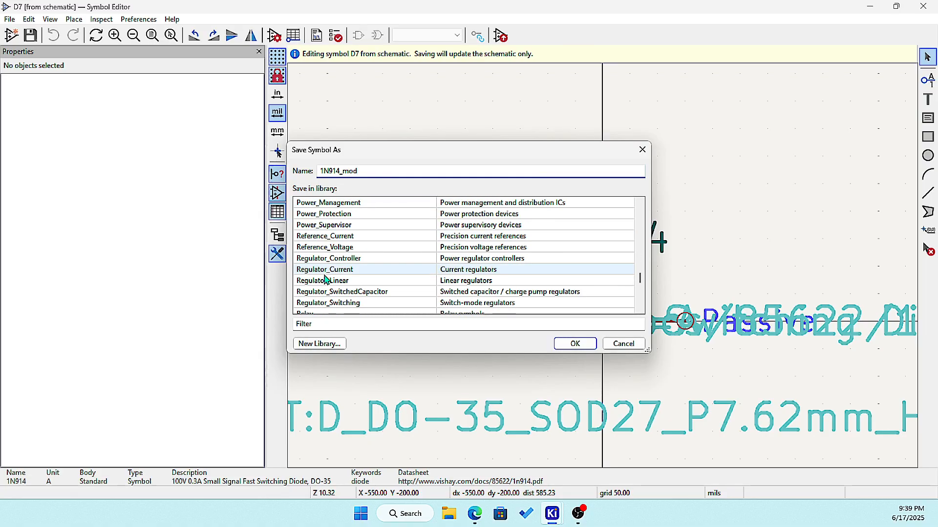
scroll(326, 279, down, 15)
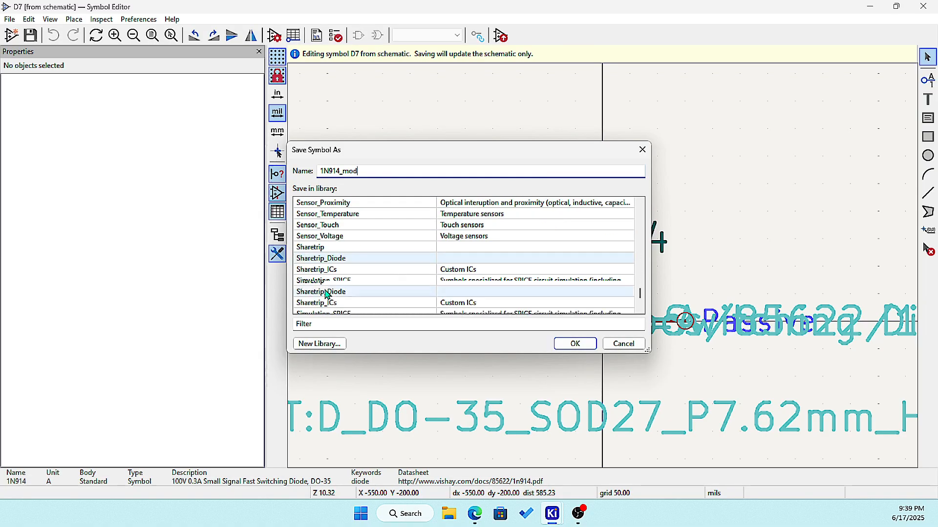
click(350, 226)
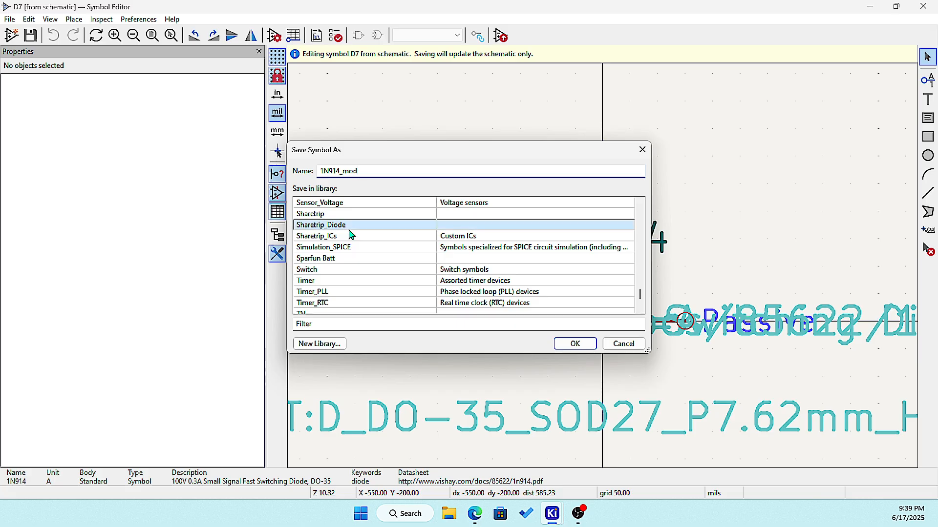
click(576, 343)
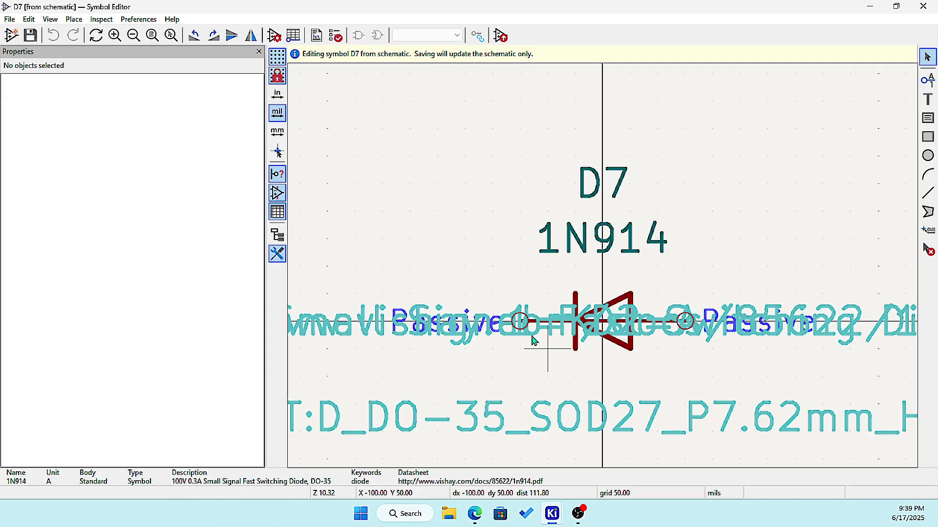
Step: Close the D7 symbol editing window, discarding its changes, and open the Symbol Editor from the KiCad project manager
click(924, 8)
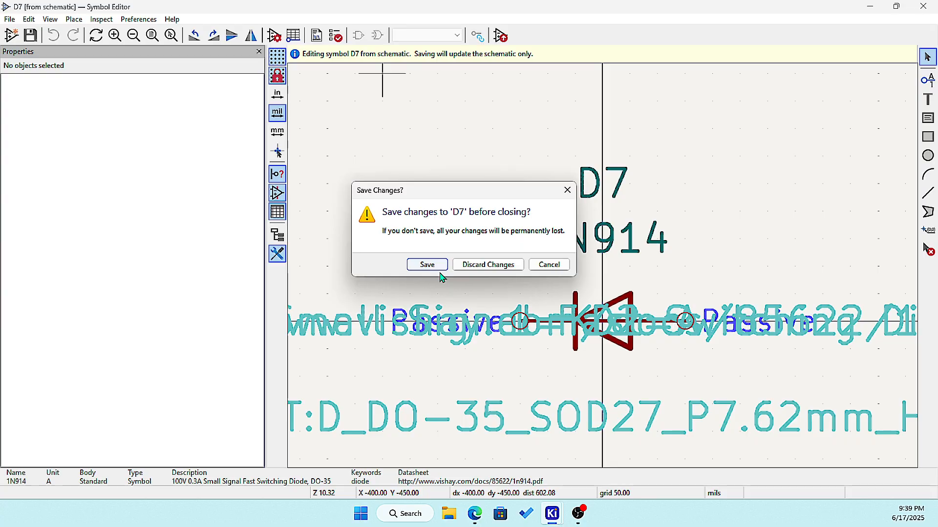
click(470, 267)
click(471, 269)
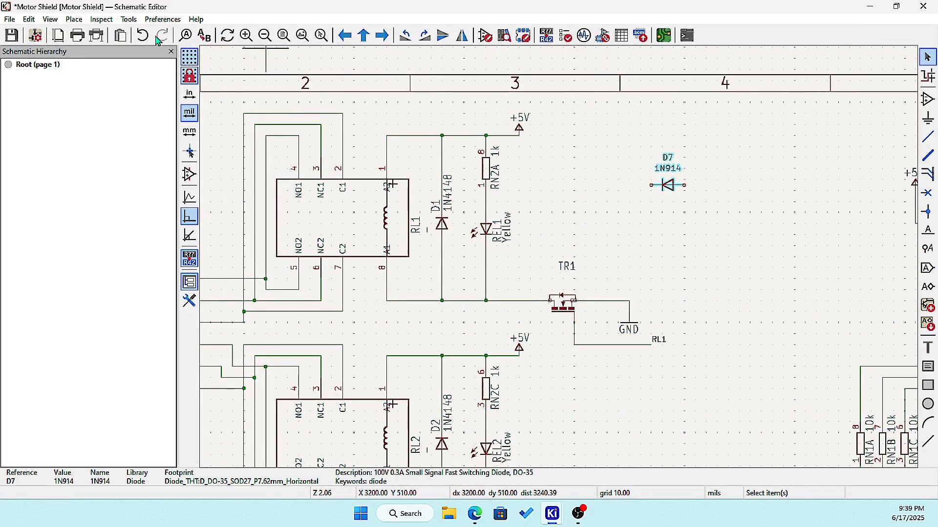
click(869, 6)
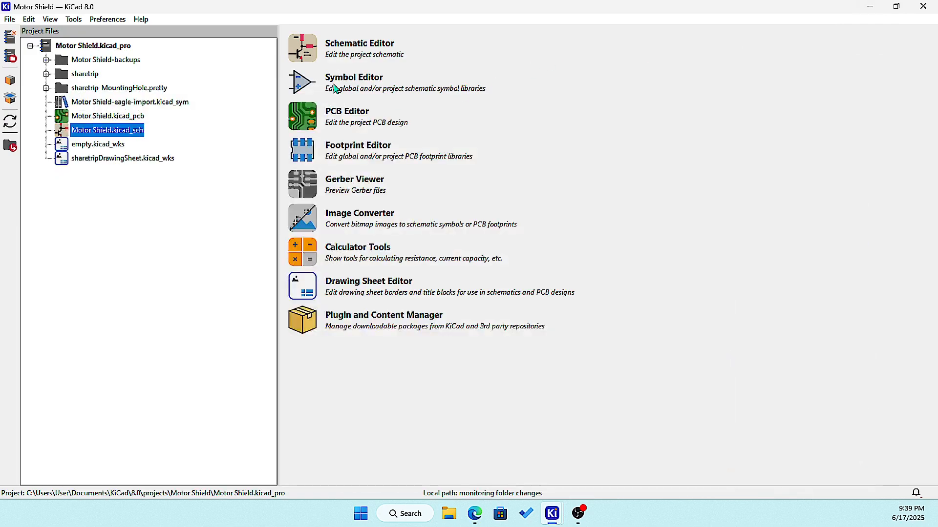
click(303, 90)
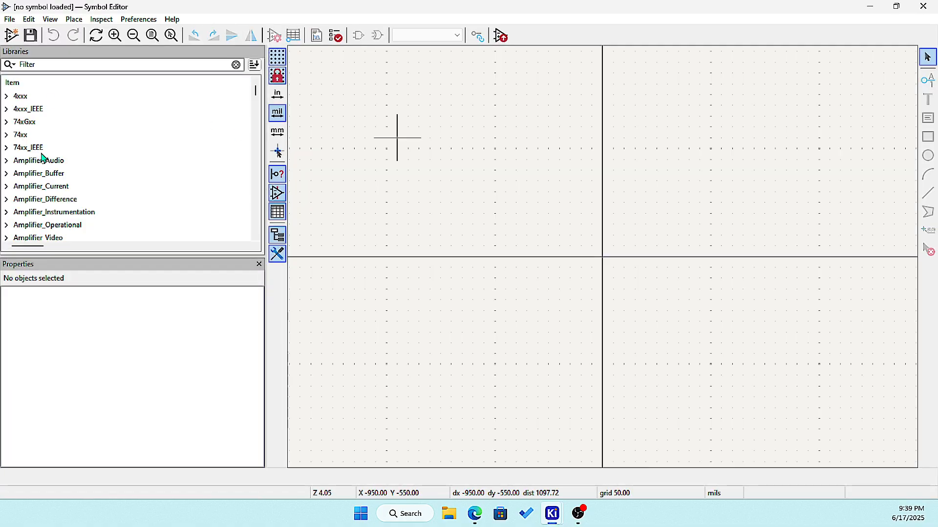
Step: Examine which symbols the Sharetrip, Sharetrip_Diode and Sharetrip_ICs libraries contain
scroll(20, 151, down, 20)
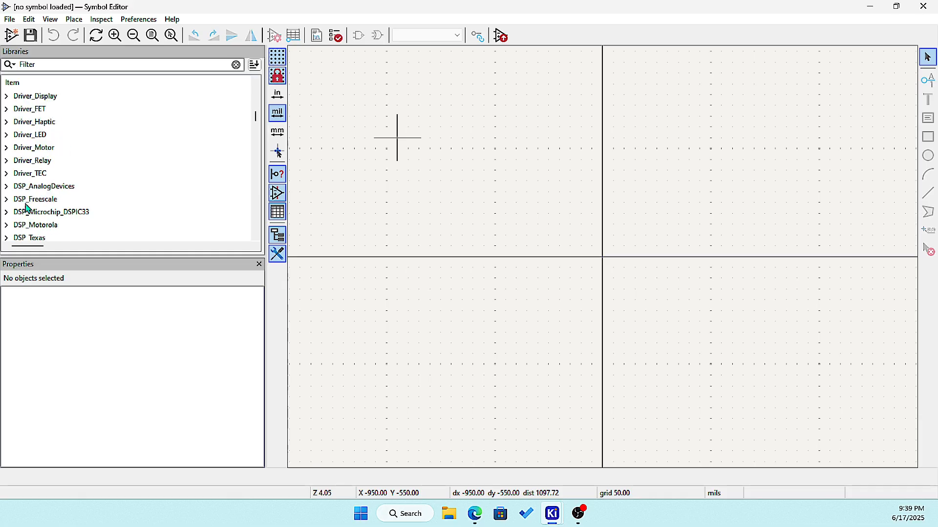
scroll(34, 216, down, 20)
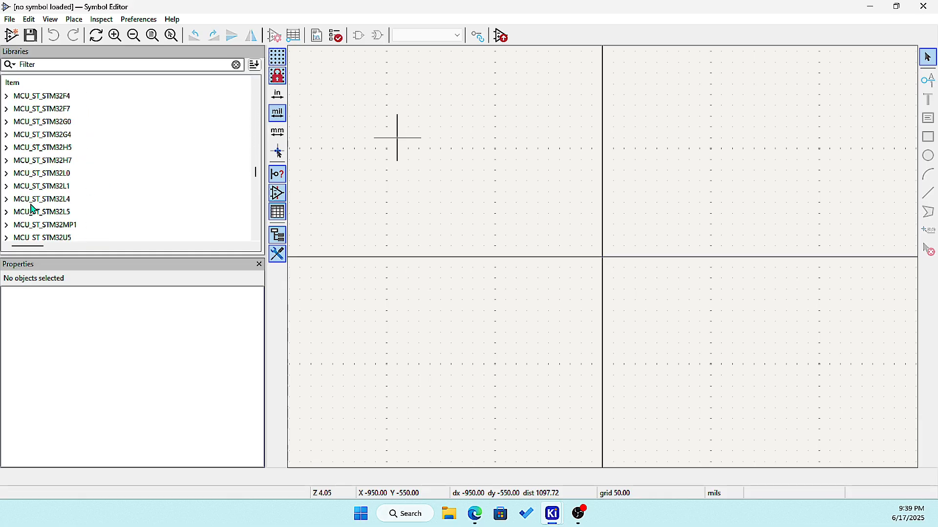
scroll(27, 212, down, 10)
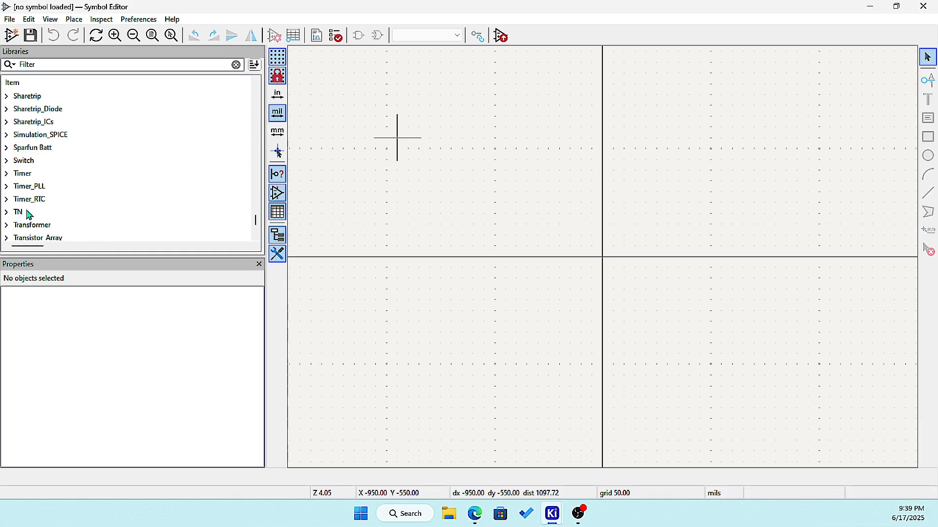
click(7, 110)
click(6, 123)
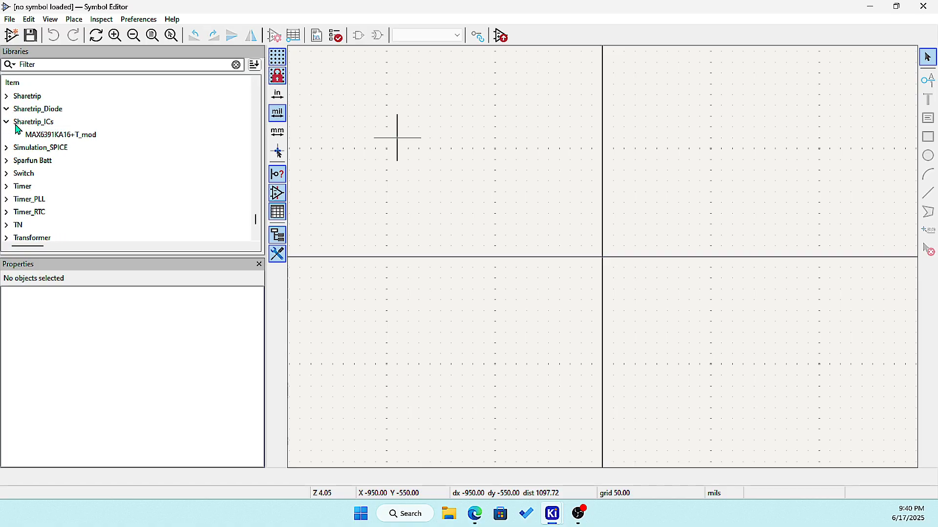
click(7, 97)
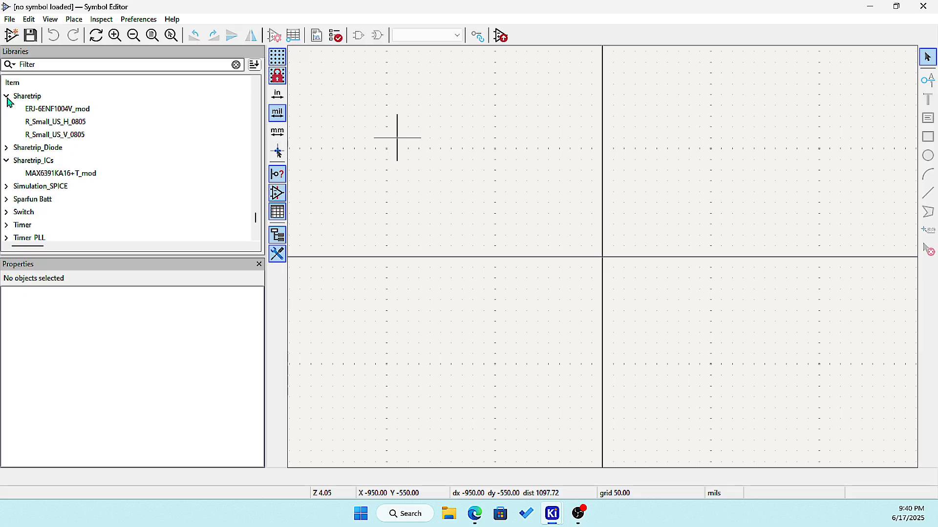
click(7, 148)
click(8, 162)
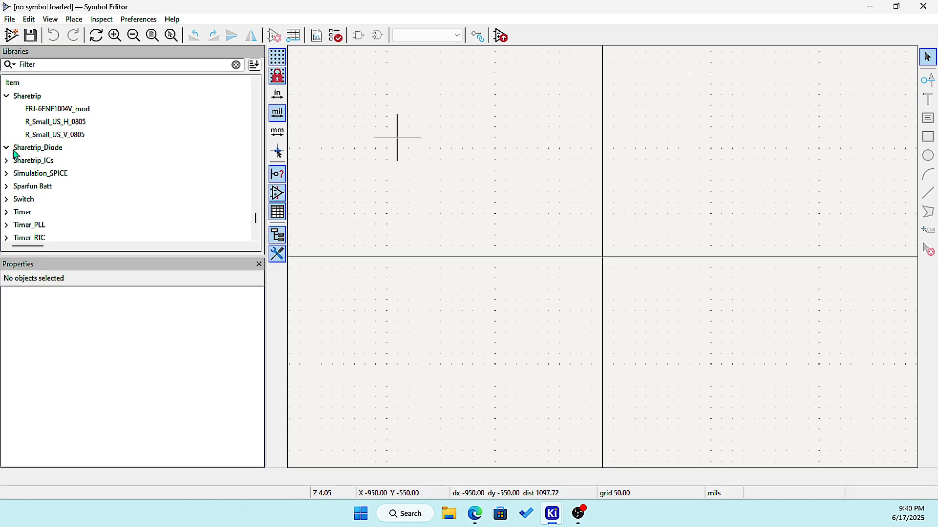
click(14, 150)
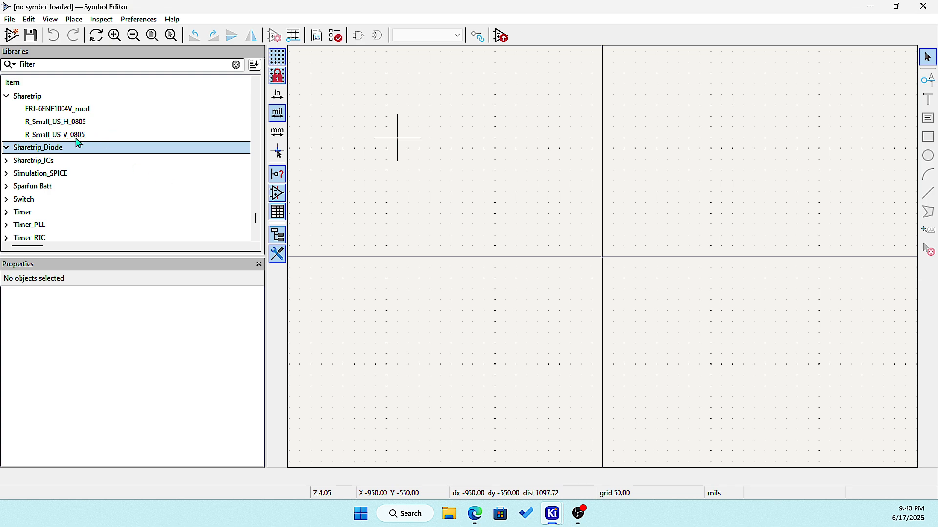
Step: View the R_Small_US_V_0805 and R_Small_US_H_0805 symbols of the Sharetrip library
mouse_move(77, 141)
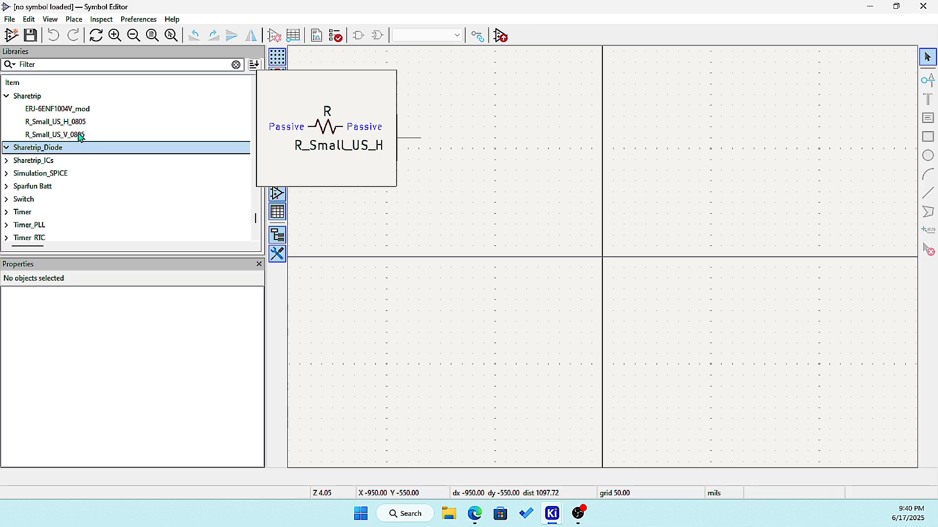
double_click(80, 136)
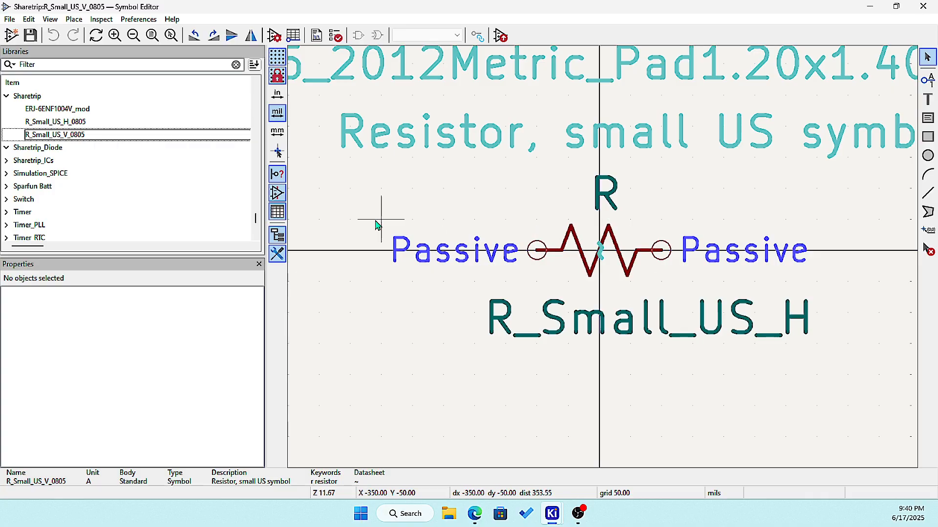
double_click(56, 123)
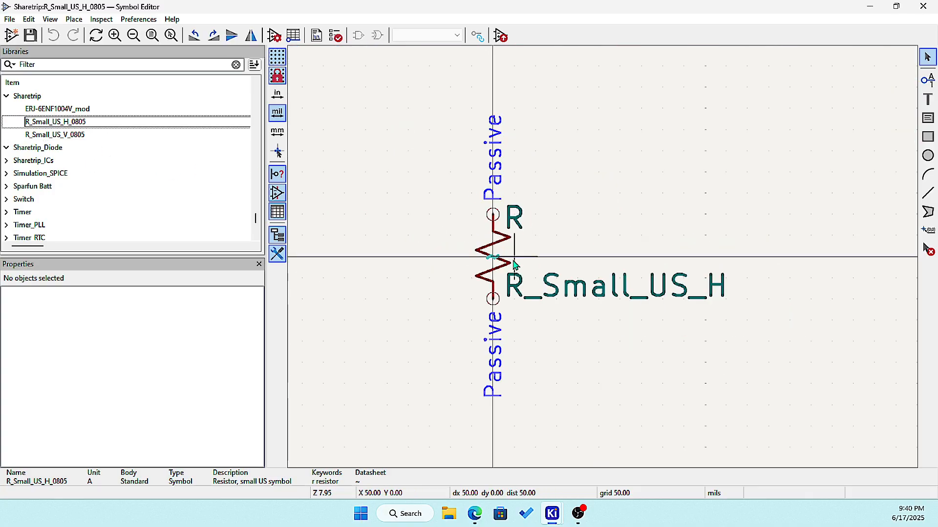
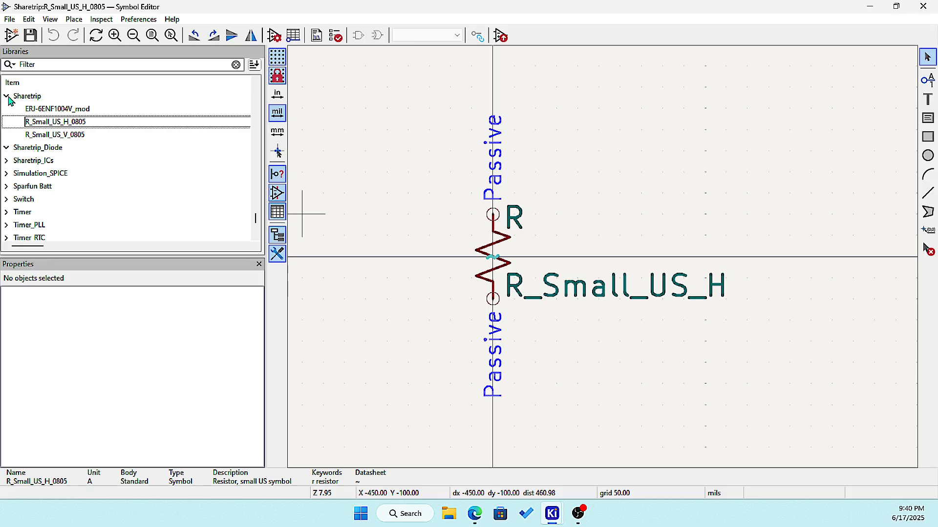
Step: Recheck the contents of the Sharetrip_Diode and Sharetrip_ICs libraries, and collapse the Sharetrip library
click(34, 100)
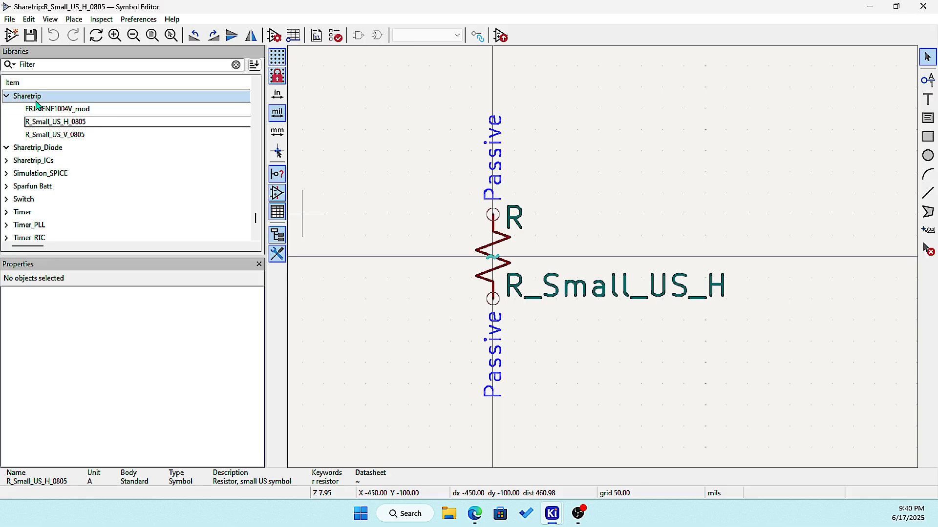
click(6, 147)
click(6, 162)
click(6, 161)
mouse_move(73, 135)
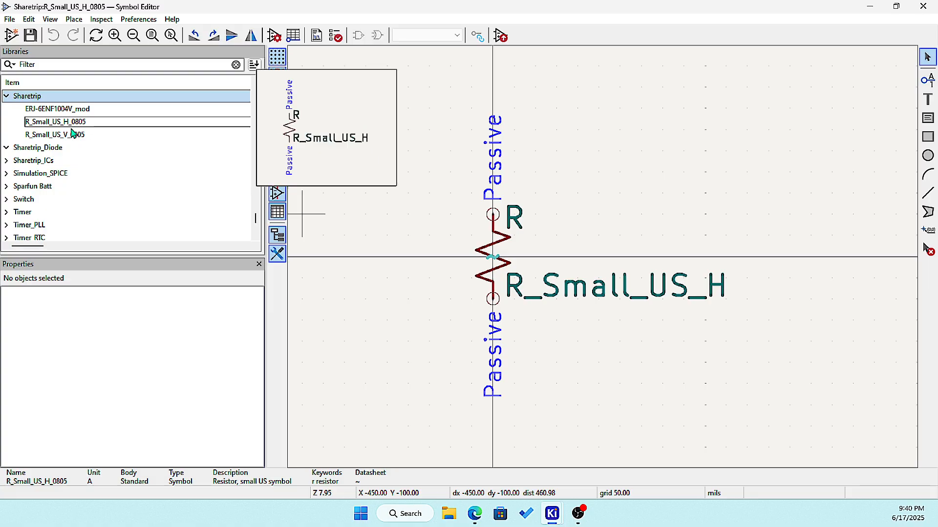
mouse_move(42, 111)
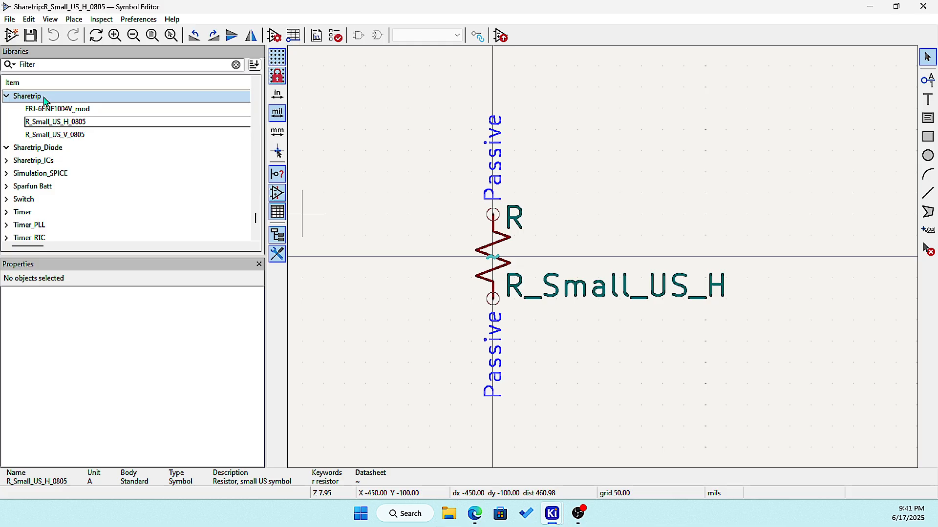
right_click(45, 101)
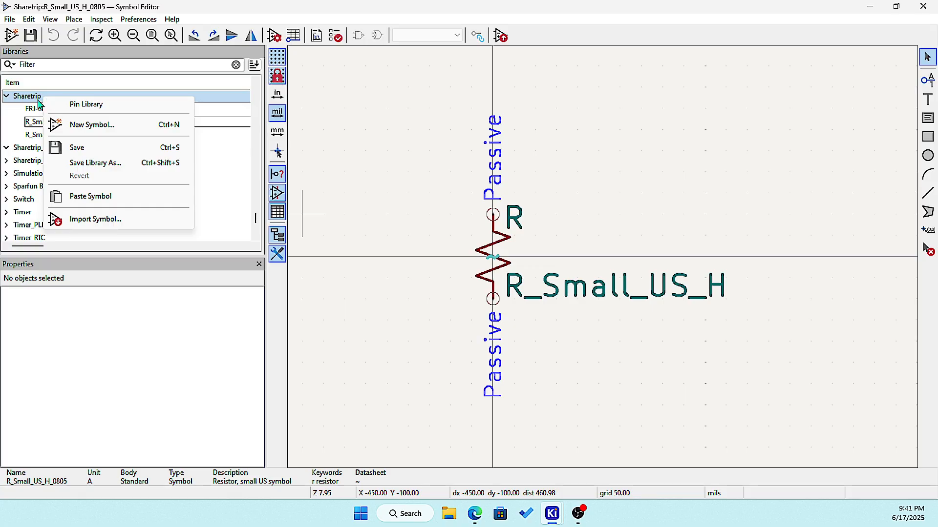
click(6, 96)
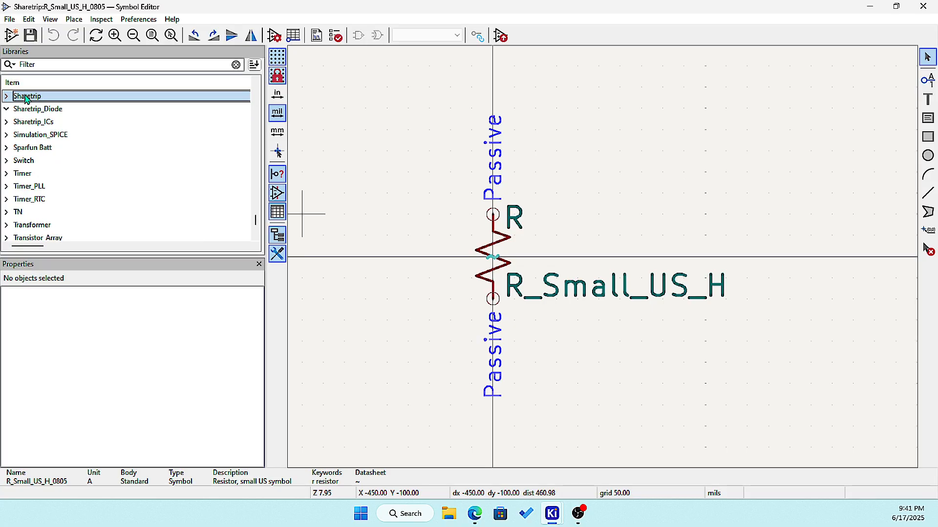
click(9, 20)
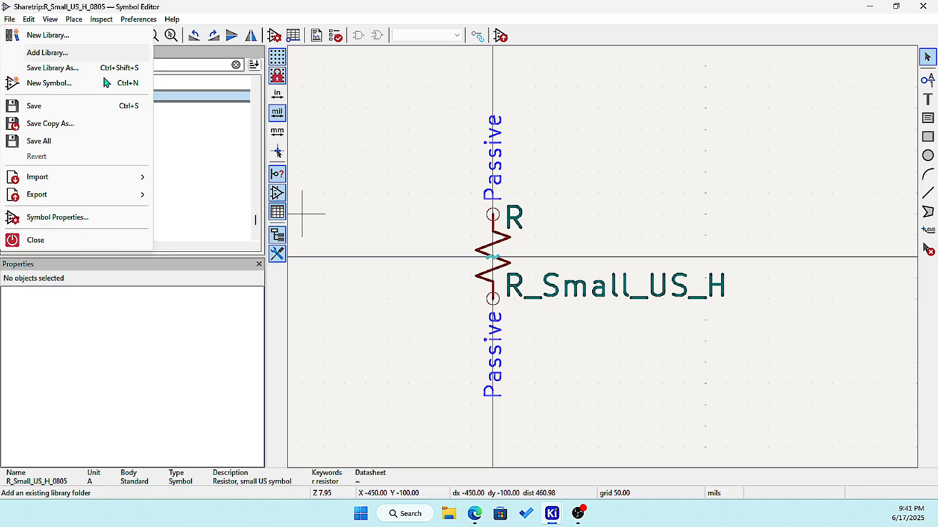
click(150, 140)
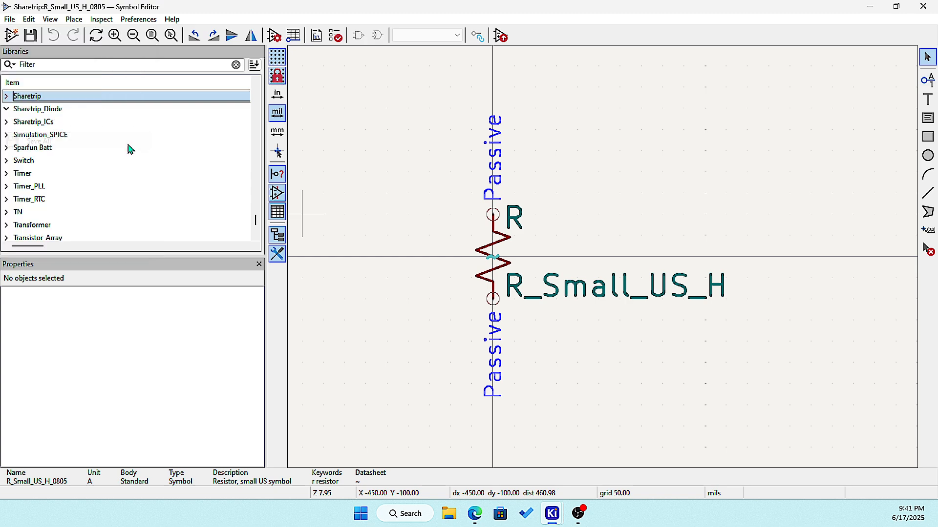
click(7, 124)
click(9, 124)
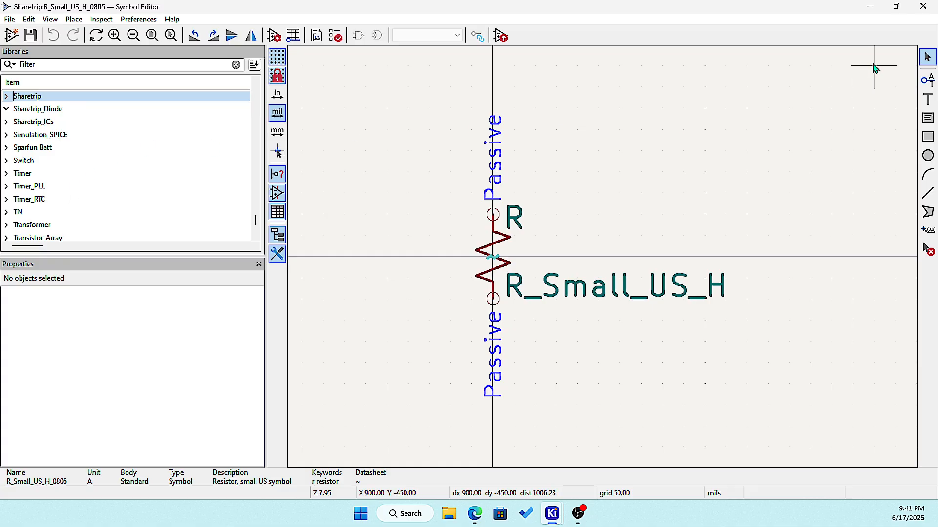
Step: Open the 1N4148W-7-F diode symbol from the SamacSys_Parts library
scroll(64, 189, down, 4)
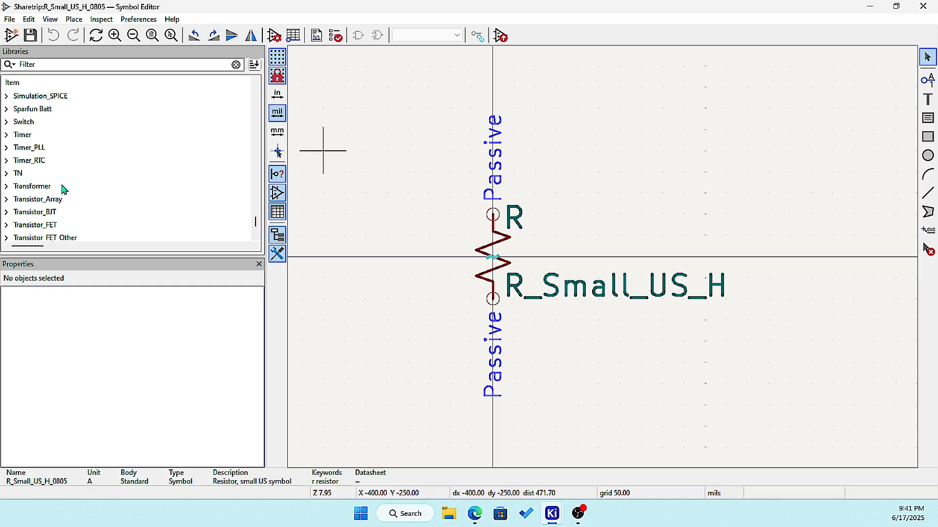
scroll(64, 190, up, 8)
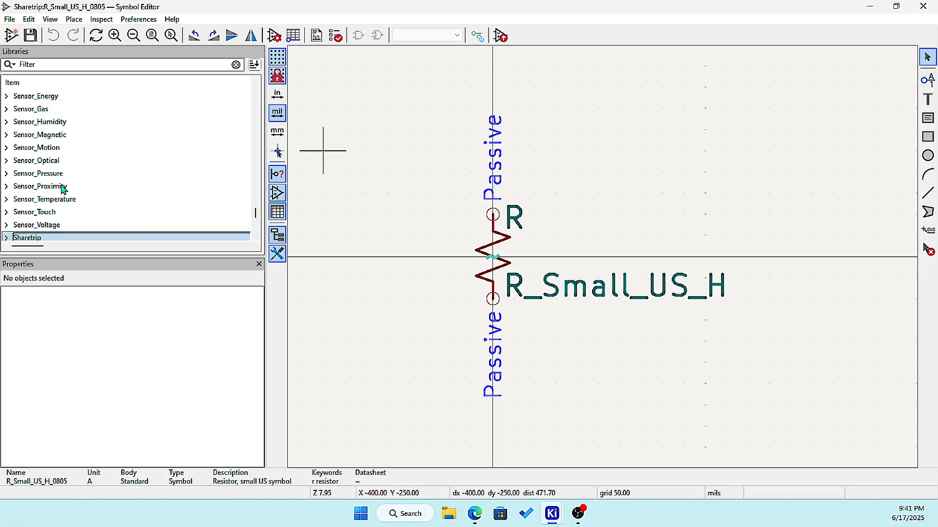
scroll(63, 189, up, 2)
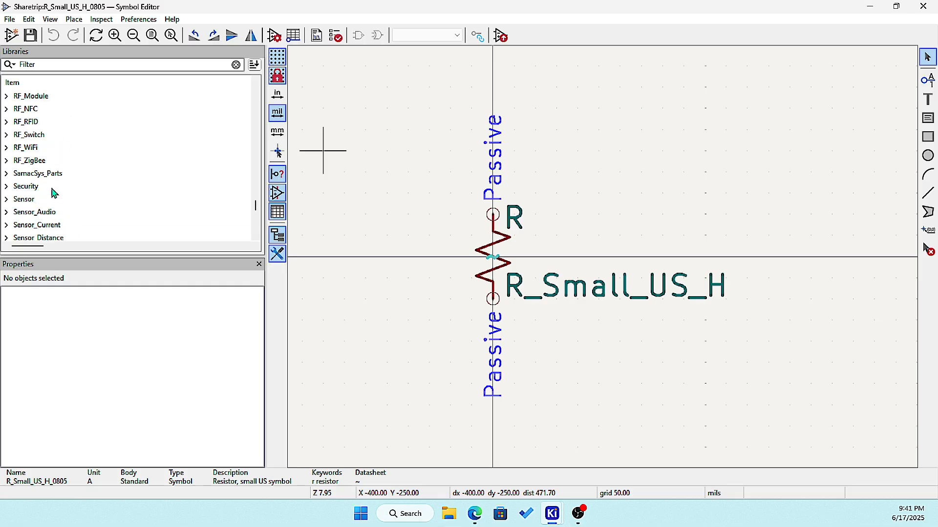
click(6, 173)
scroll(41, 194, down, 2)
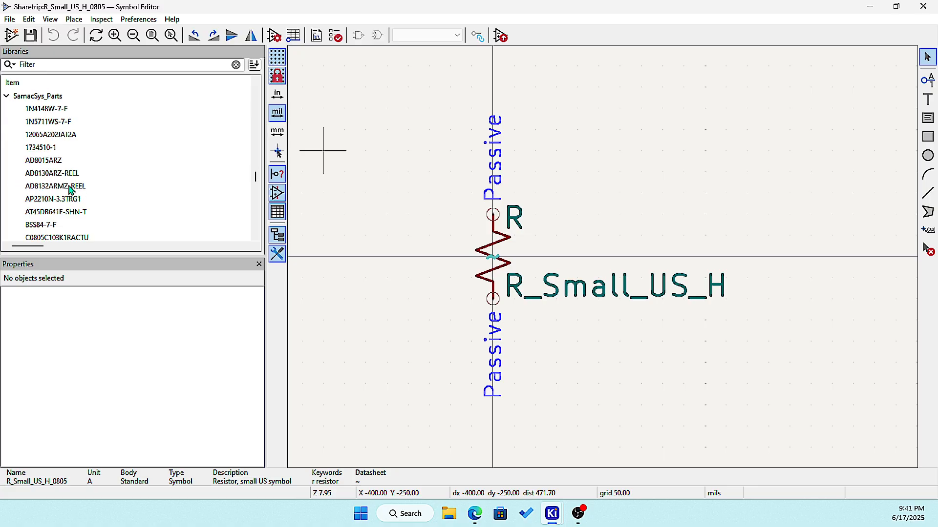
double_click(49, 109)
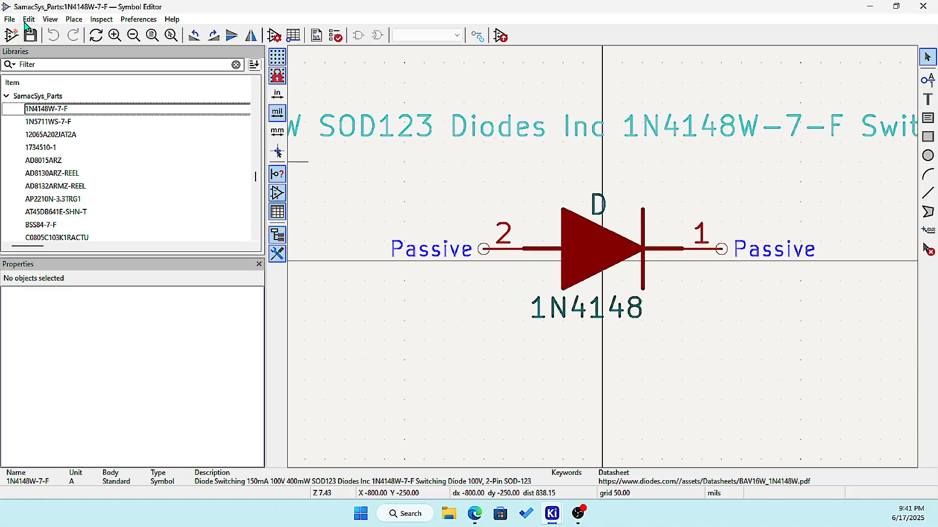
Step: Open the file commands for the 1N4148W-7-F symbol
click(9, 19)
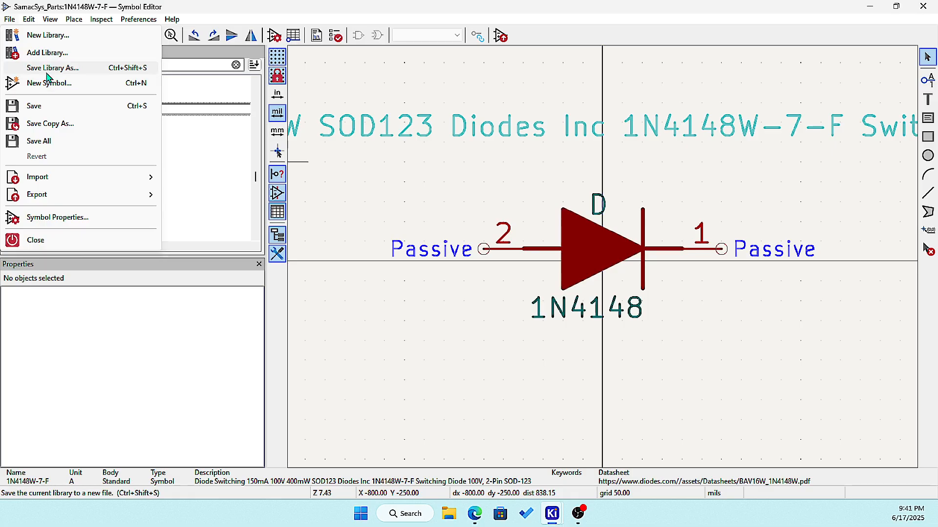
Step: Save a copy of the 1N4148W-7-F symbol as 1N4148W-7-F_HO in the Sharetrip_Diode library
click(58, 131)
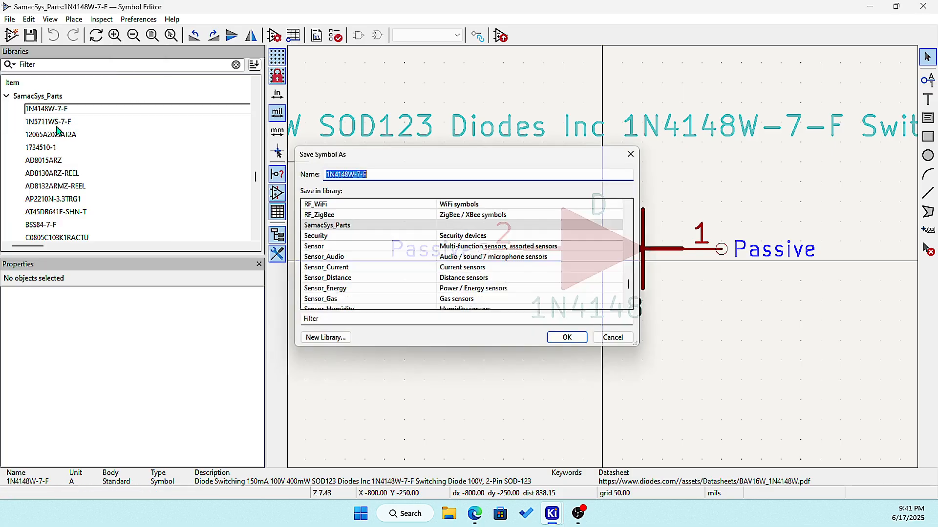
click(375, 176)
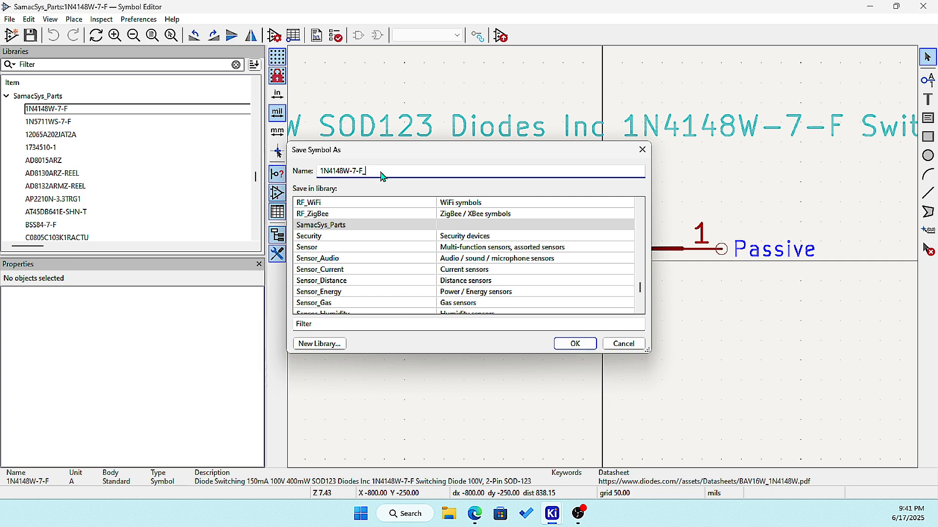
text(_HO)
scroll(345, 257, down, 7)
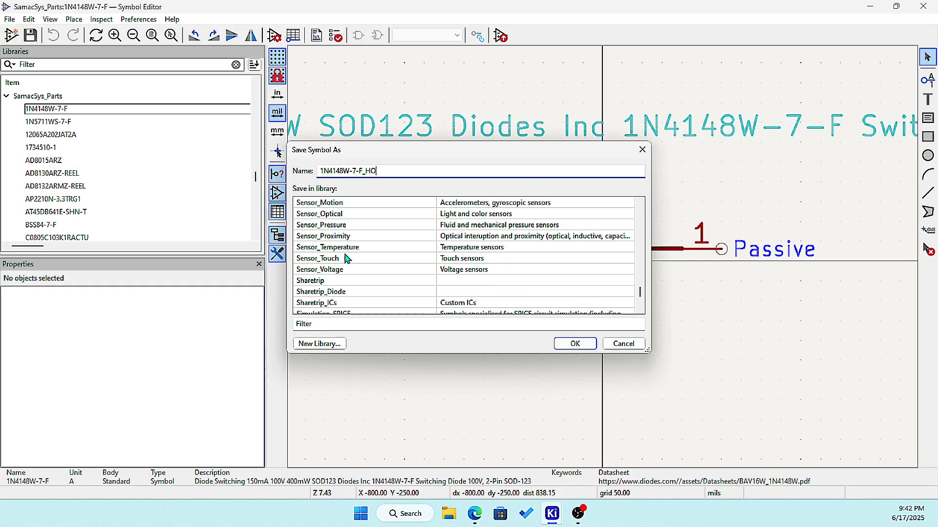
scroll(332, 281, up, 2)
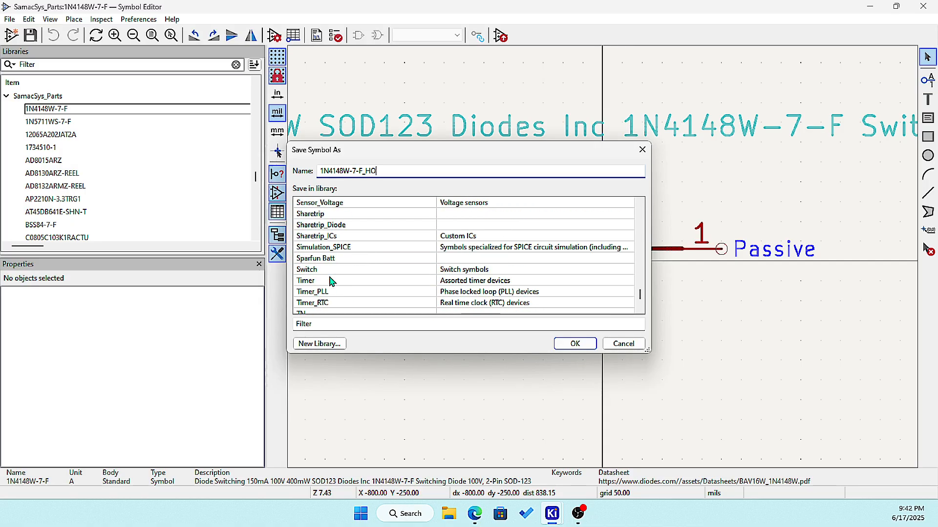
click(342, 226)
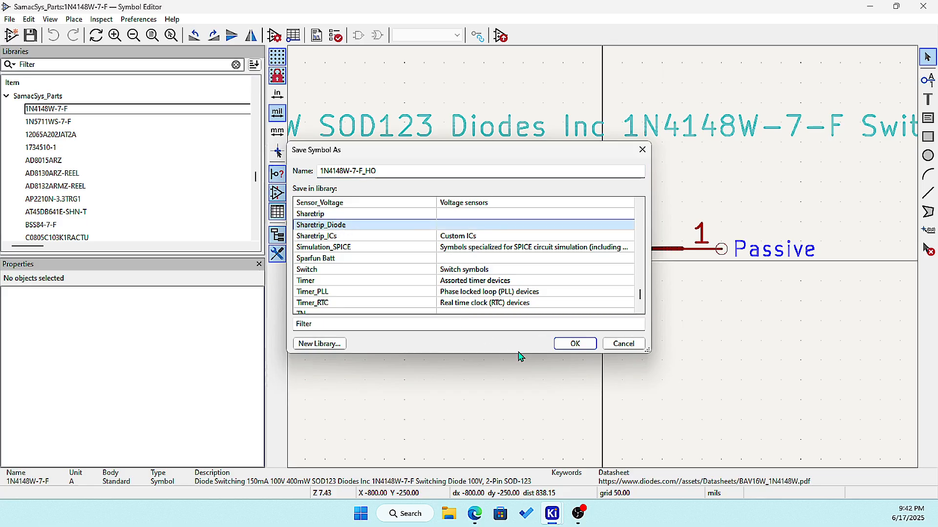
click(567, 344)
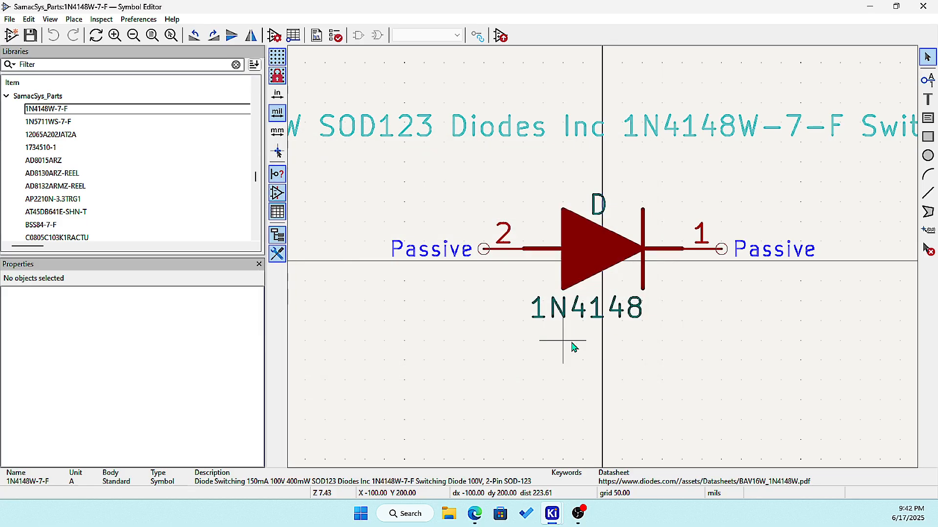
Step: Collapse the SamacSys_Parts library and save the new 1N4148W-7-F_HO symbol in Sharetrip_Diode
click(8, 96)
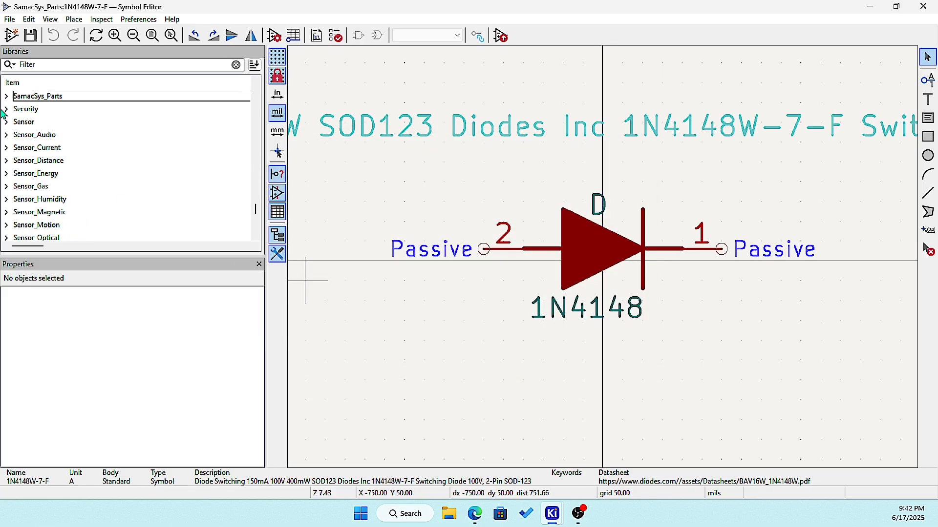
scroll(21, 185, down, 7)
scroll(18, 193, up, 3)
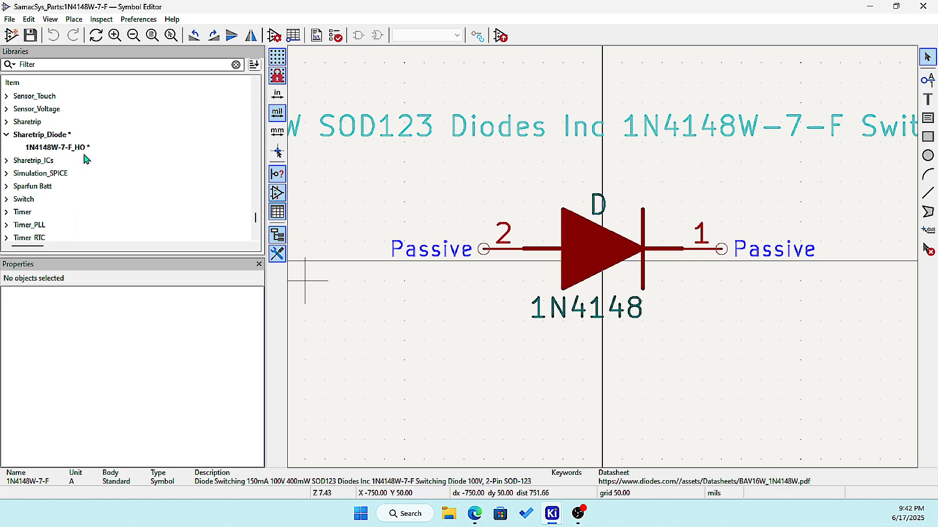
click(69, 150)
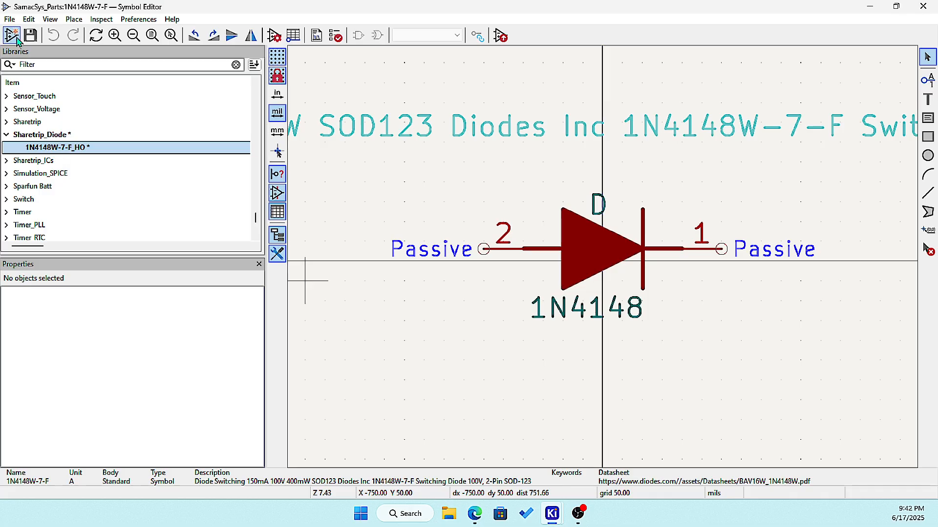
click(30, 36)
Step: Set the fill style of the diode's triangle polygon to Do not fill
click(591, 247)
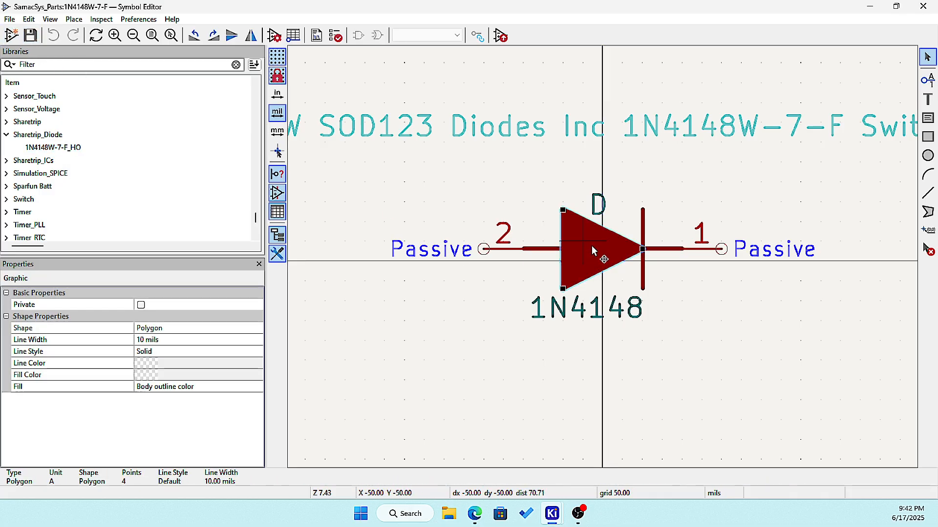
double_click(595, 247)
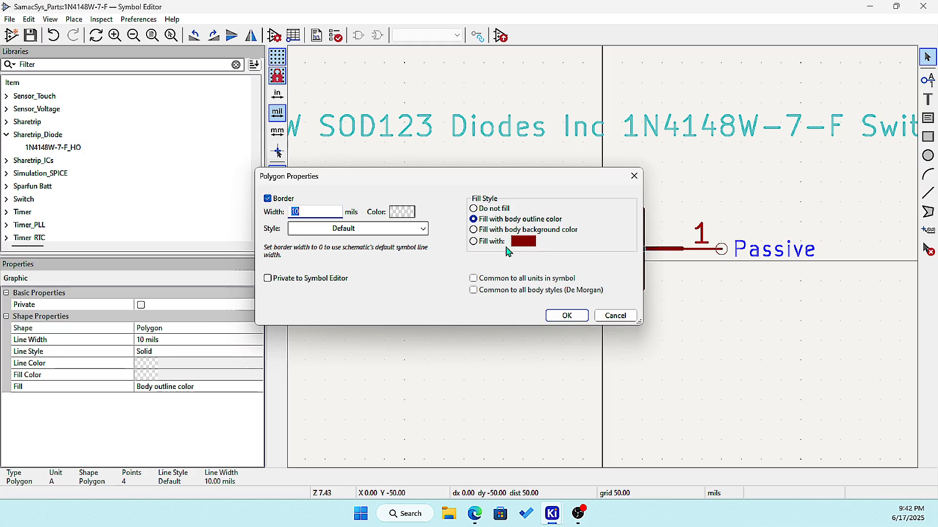
click(473, 209)
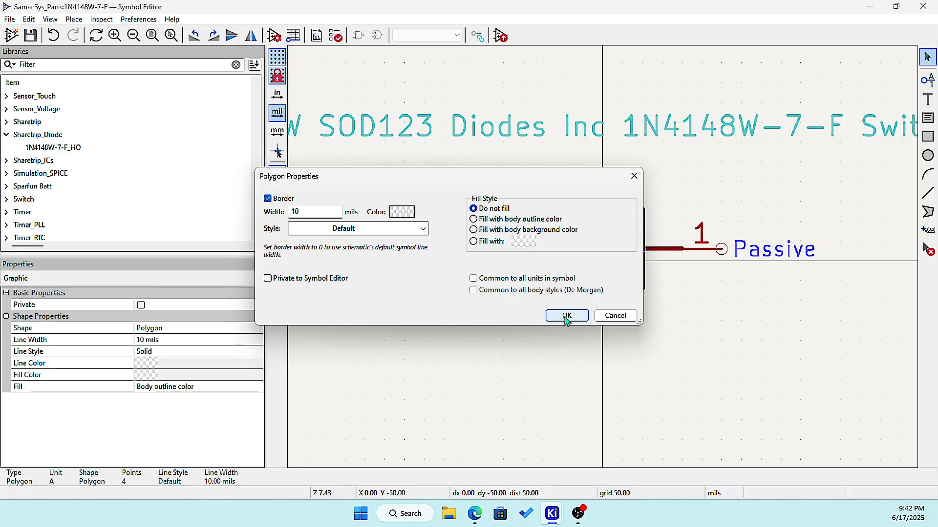
click(547, 316)
click(484, 345)
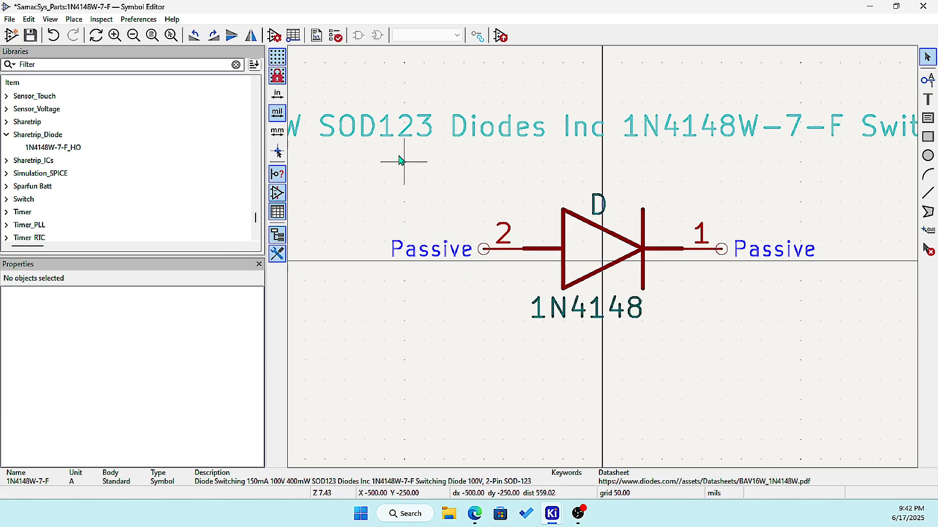
Step: Rotate the diode body with its pins, reference and value text 90° counterclockwise and place it near the origin
drag(376, 163, 851, 411)
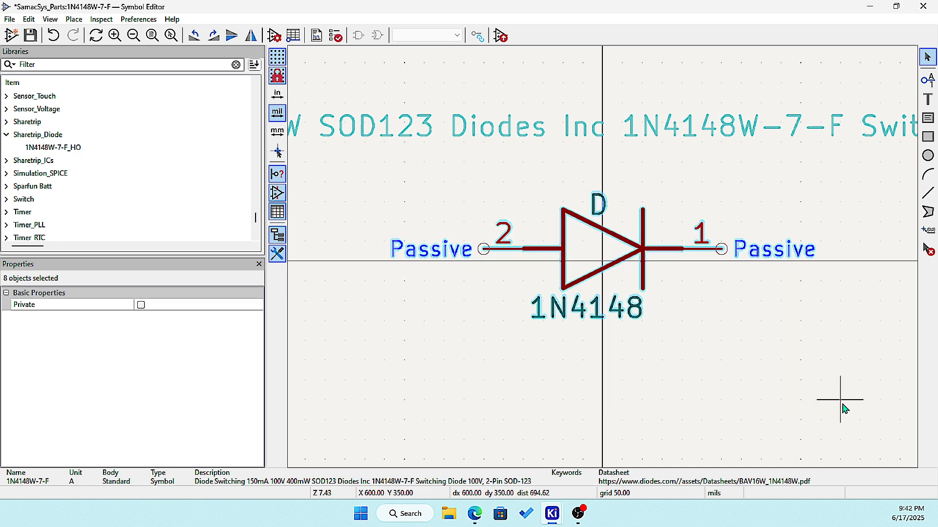
key(m)
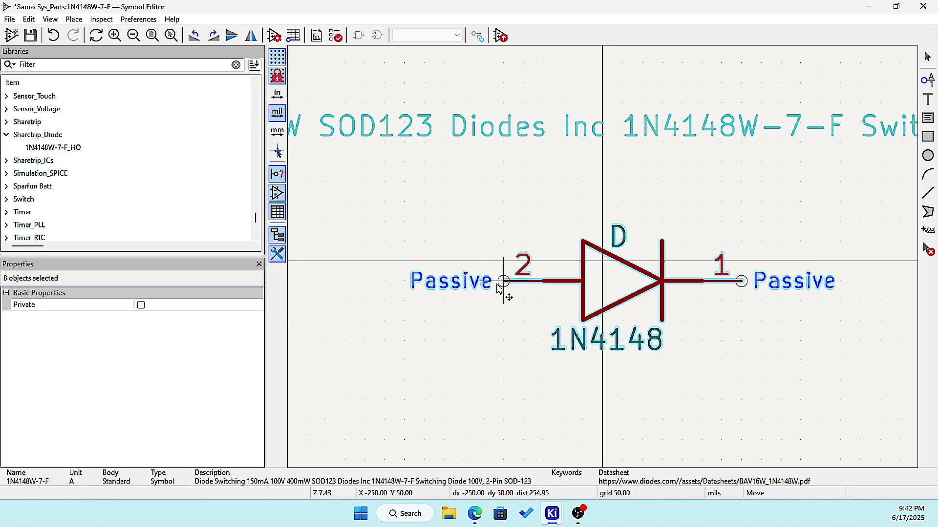
key(r)
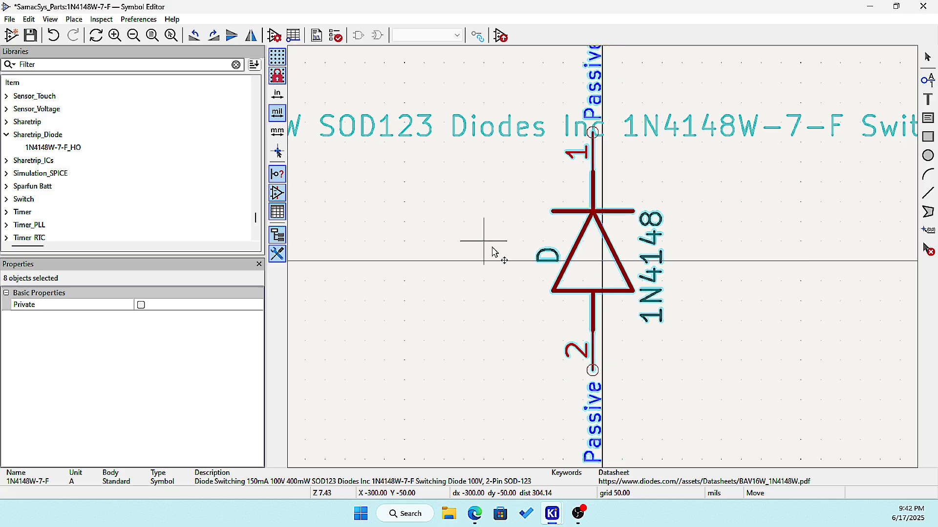
click(495, 252)
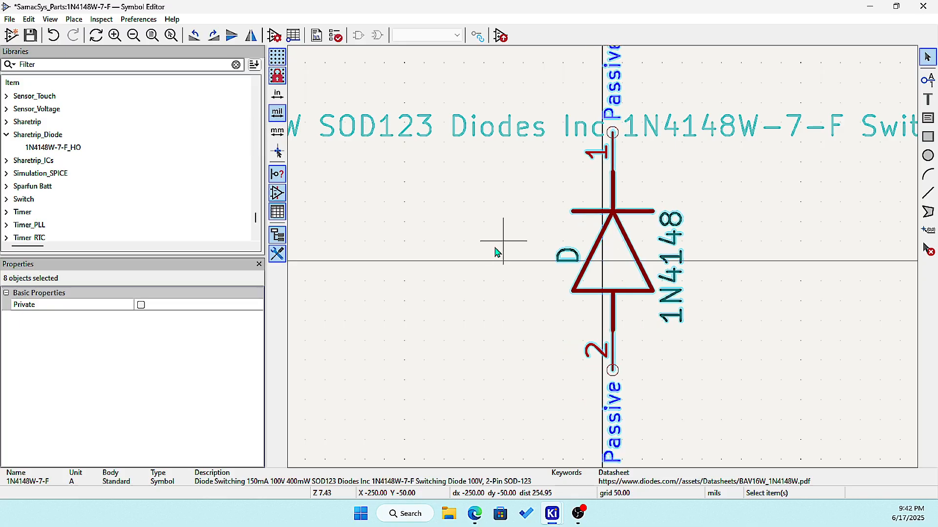
right_click(495, 252)
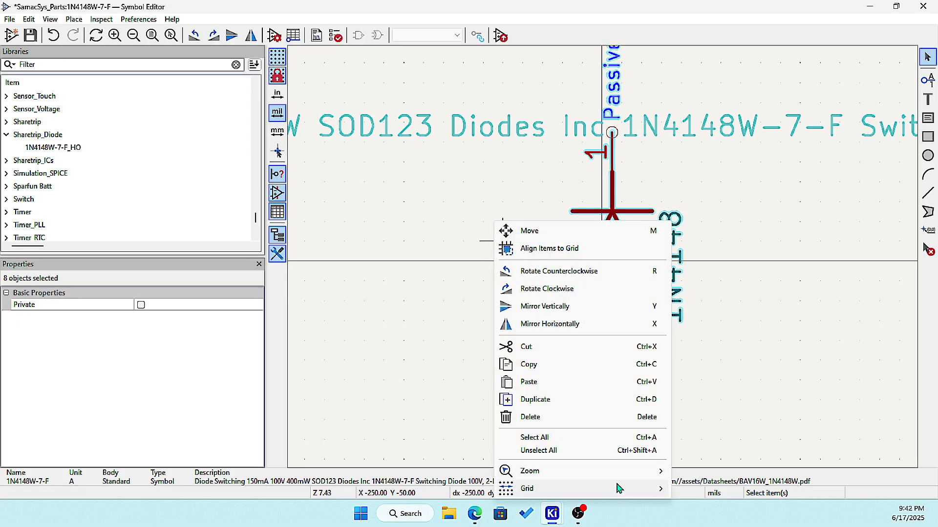
mouse_move(621, 489)
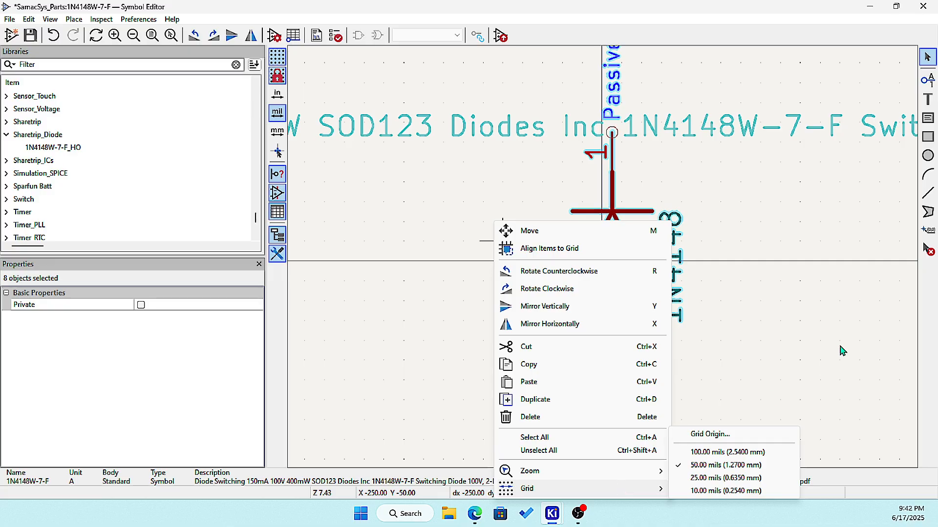
click(807, 347)
click(807, 347)
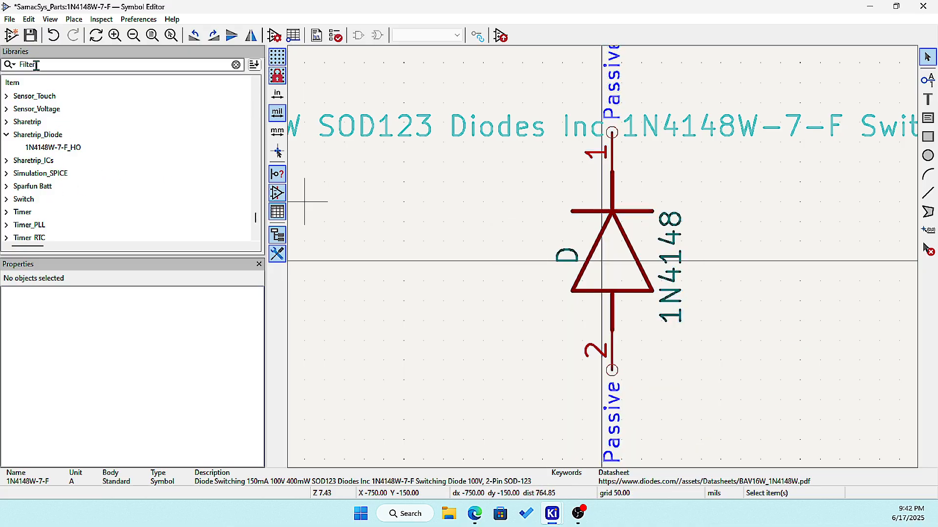
Step: Save the edited 1N4148W-7-F diode symbol to its library
click(33, 40)
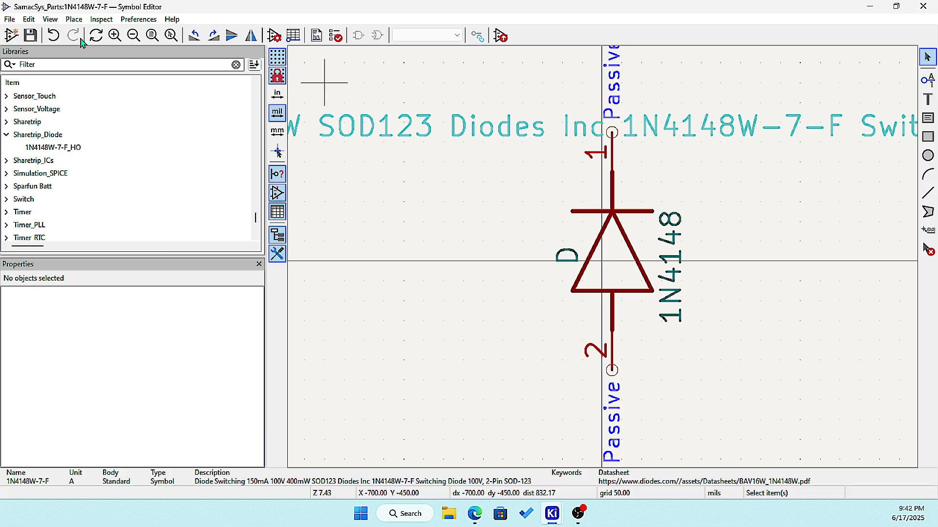
click(10, 21)
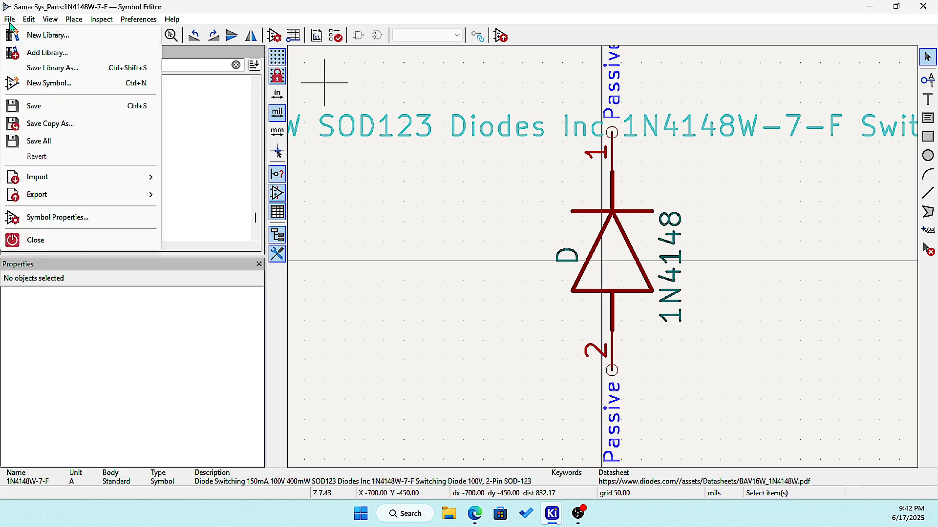
click(39, 108)
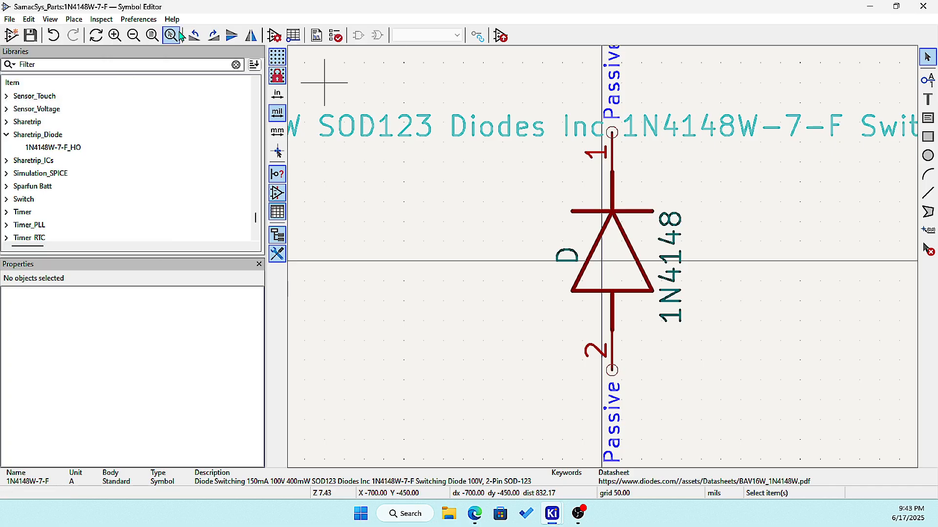
Step: Check the symbols in the Sharetrip library and find the R_Small_US resistor in the Device library
click(6, 124)
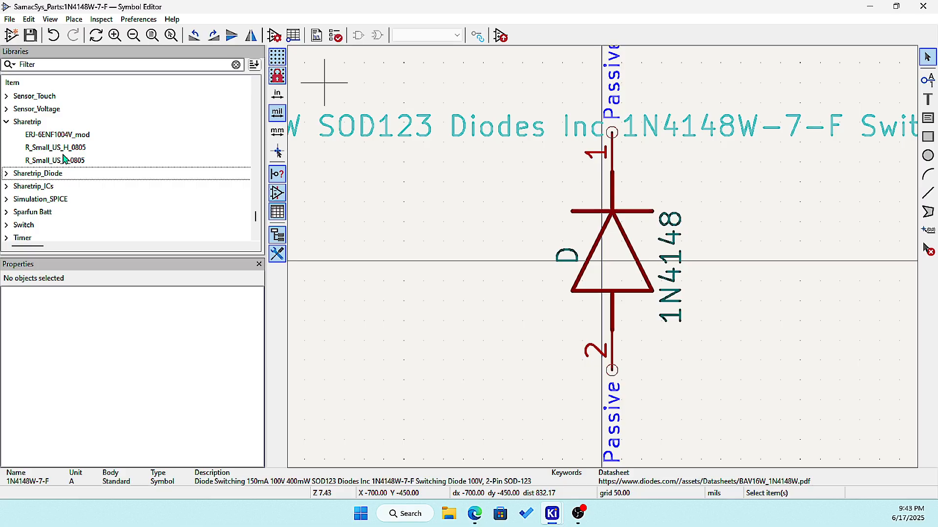
click(7, 123)
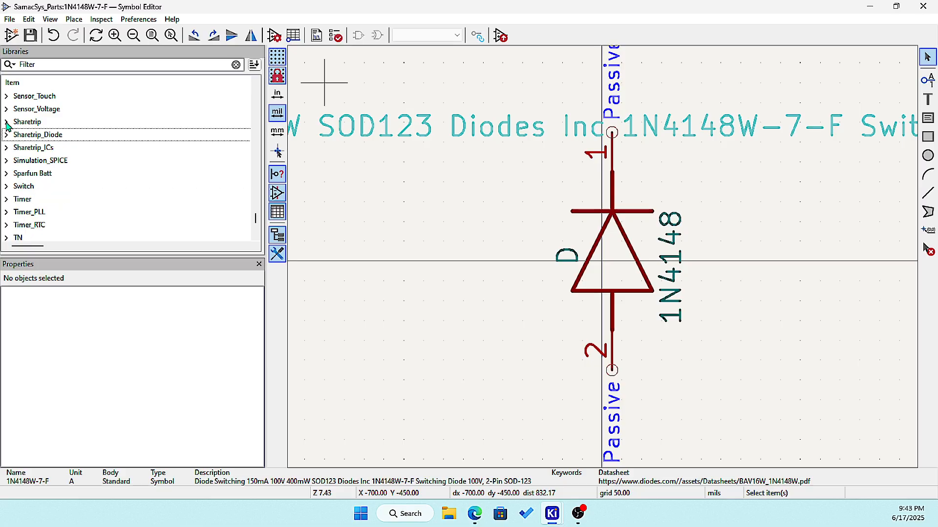
scroll(12, 195, up, 20)
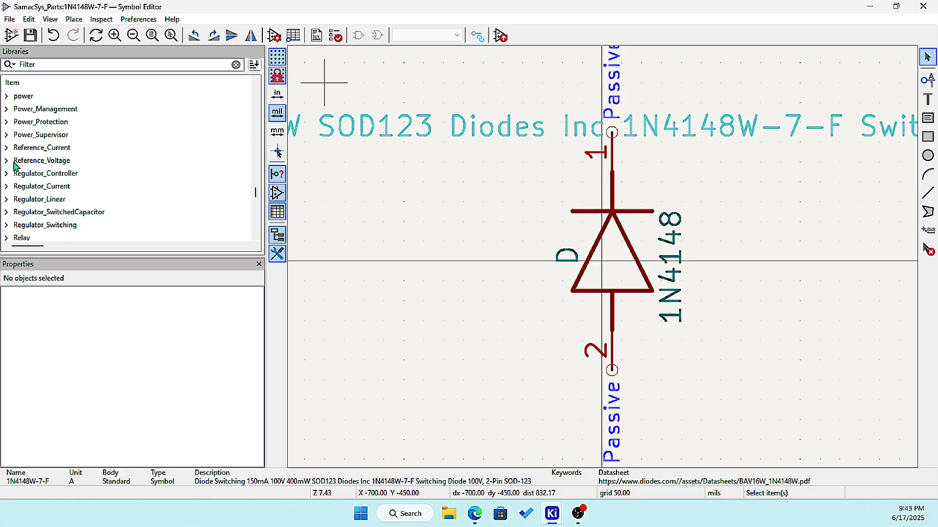
scroll(17, 162, up, 15)
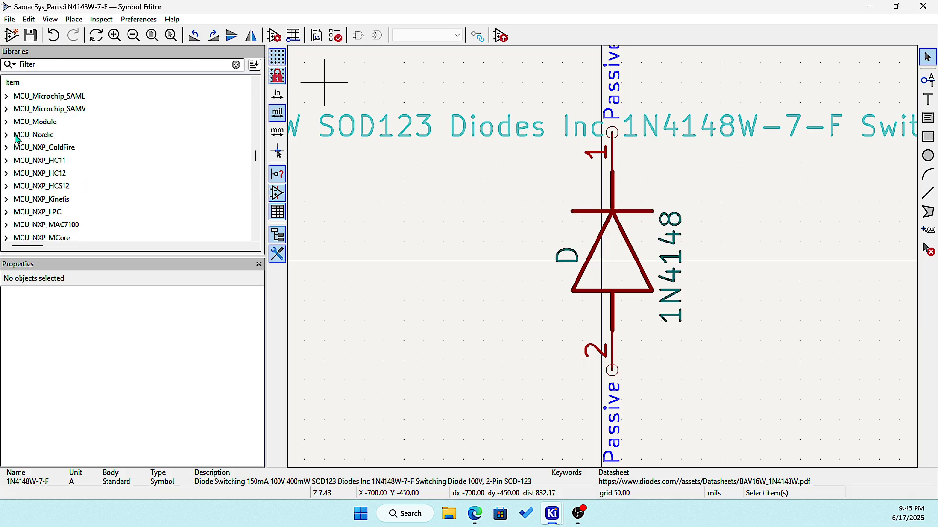
scroll(17, 126, up, 10)
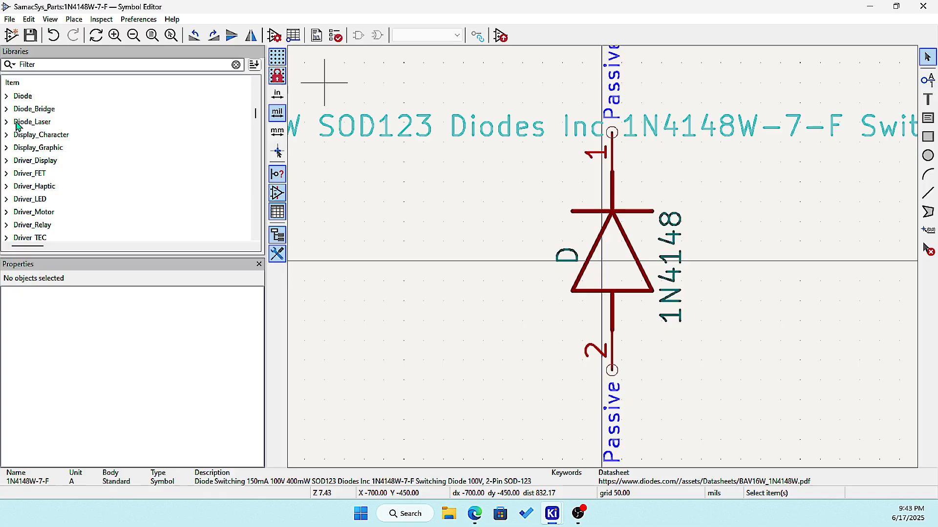
scroll(19, 147, up, 3)
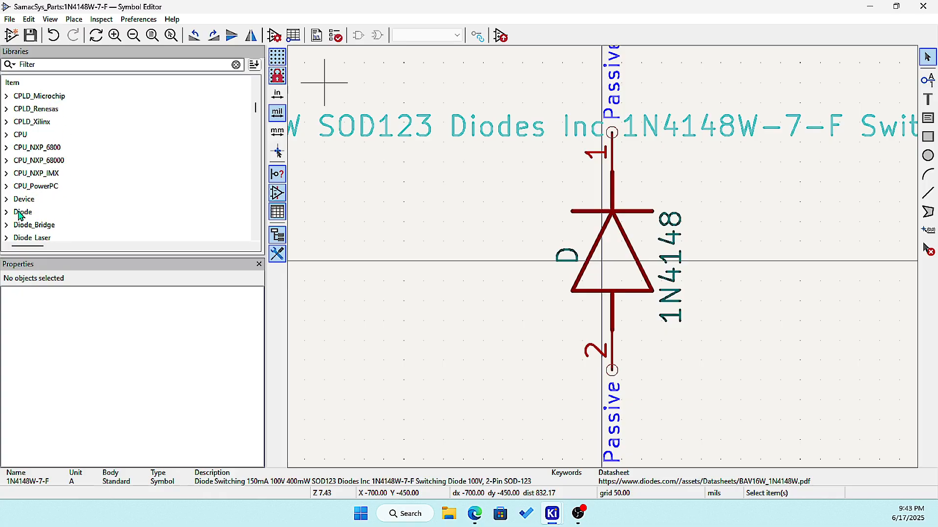
click(8, 199)
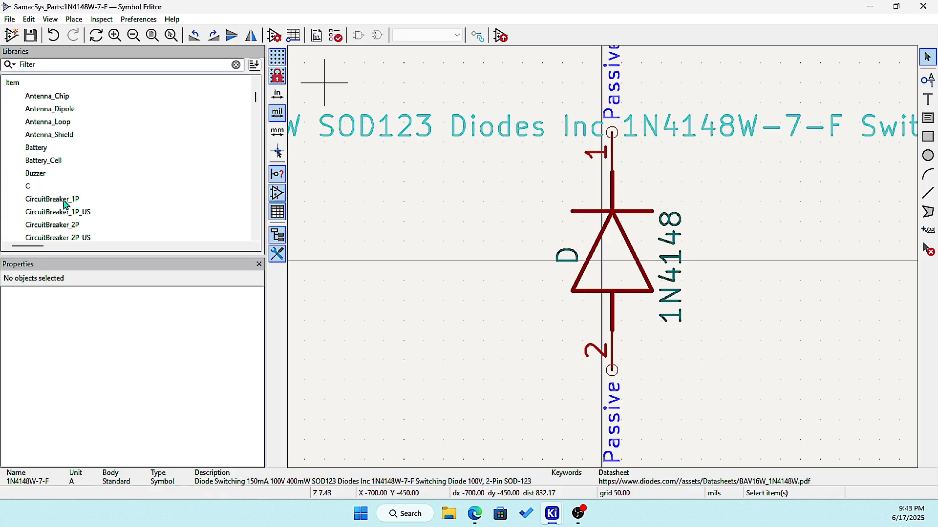
scroll(65, 206, down, 13)
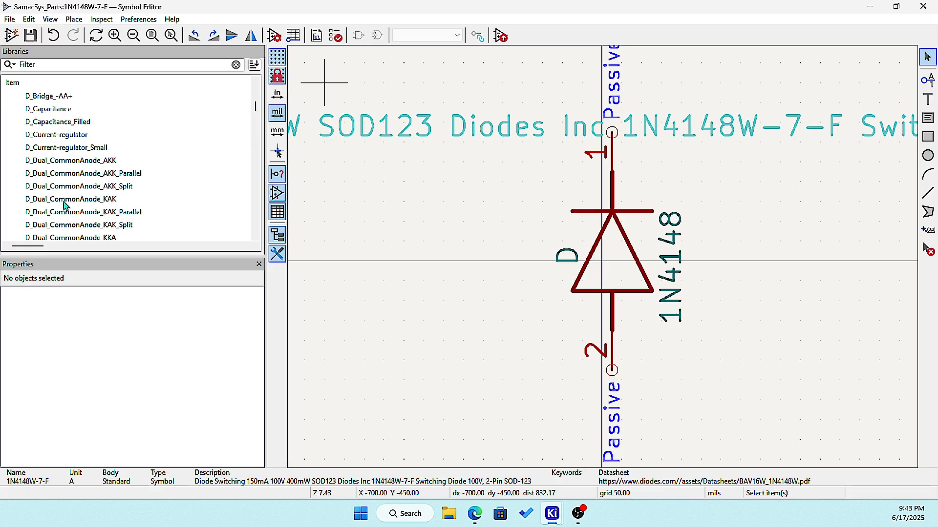
scroll(64, 206, down, 15)
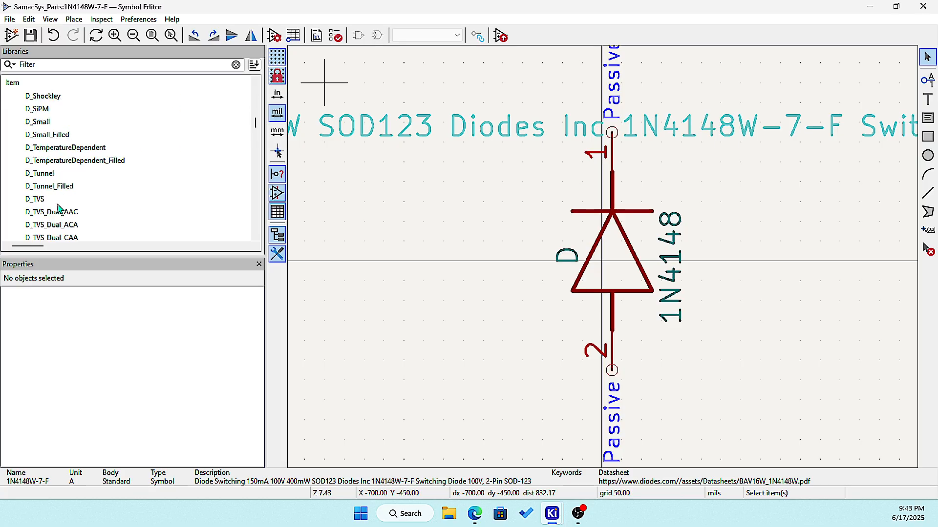
scroll(58, 210, down, 6)
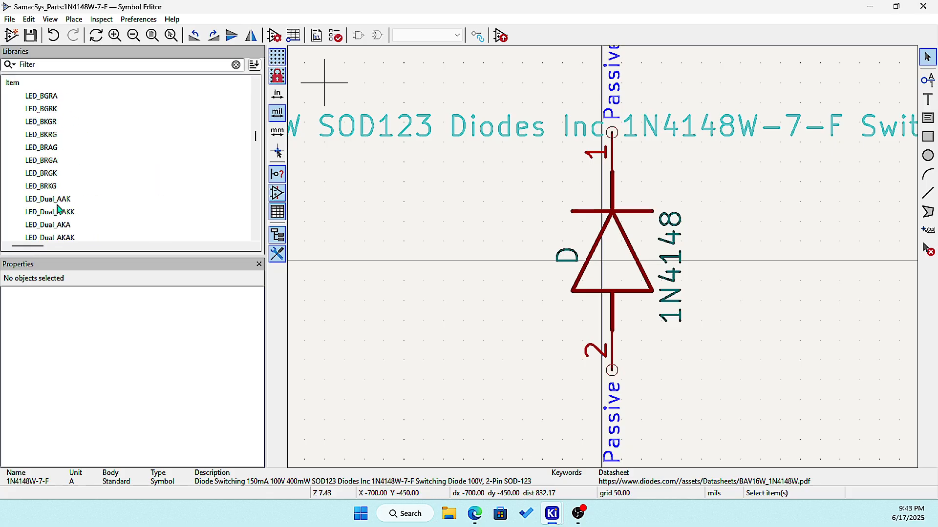
scroll(58, 210, down, 15)
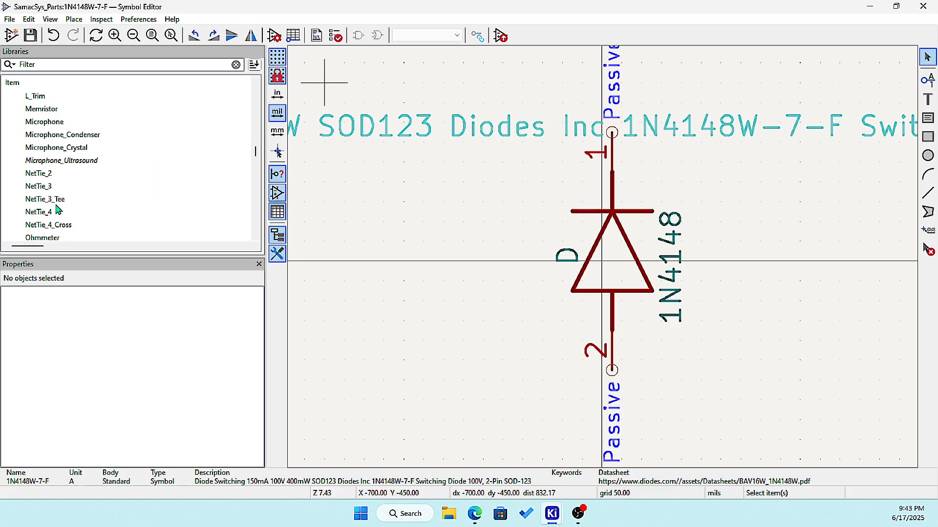
scroll(58, 210, down, 12)
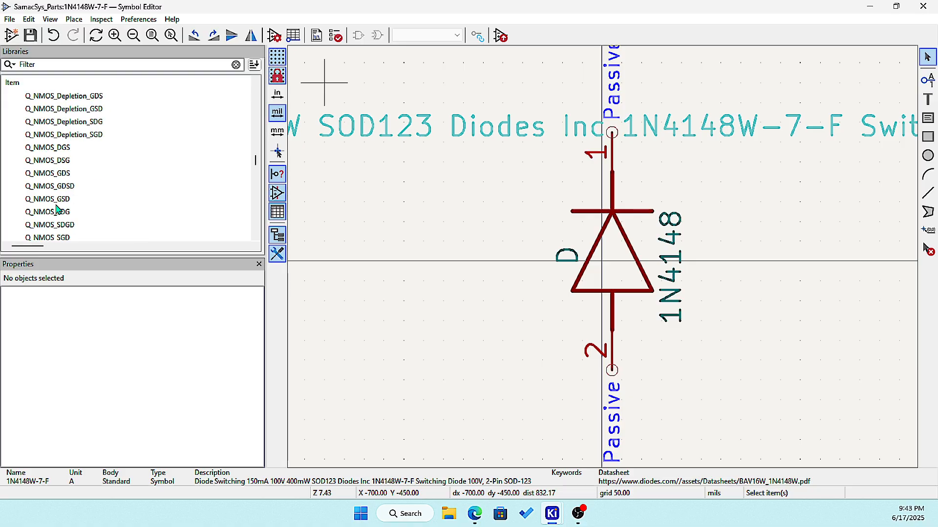
scroll(57, 211, down, 10)
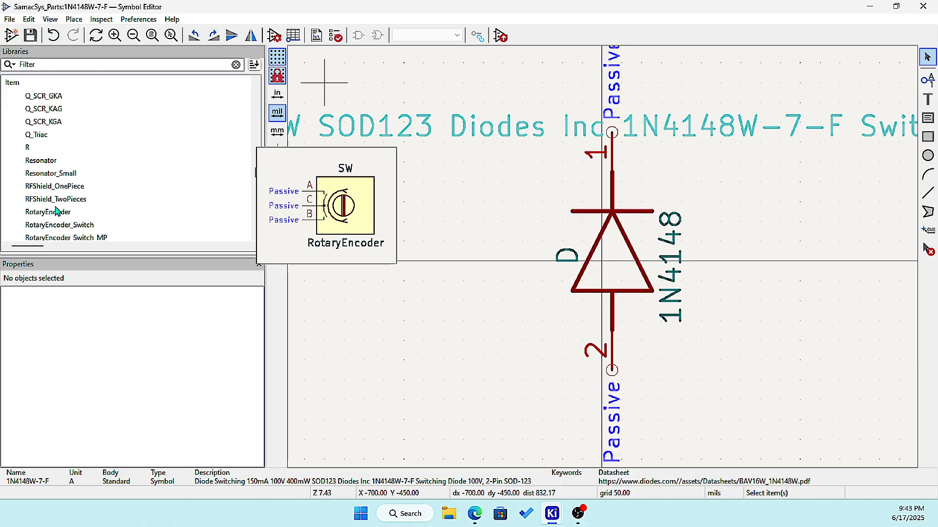
mouse_move(35, 183)
scroll(43, 210, down, 7)
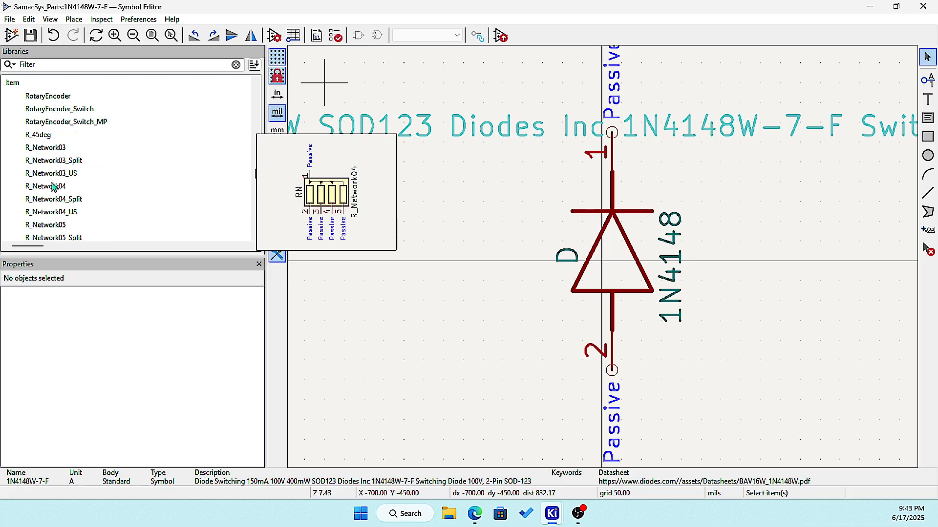
scroll(47, 211, down, 10)
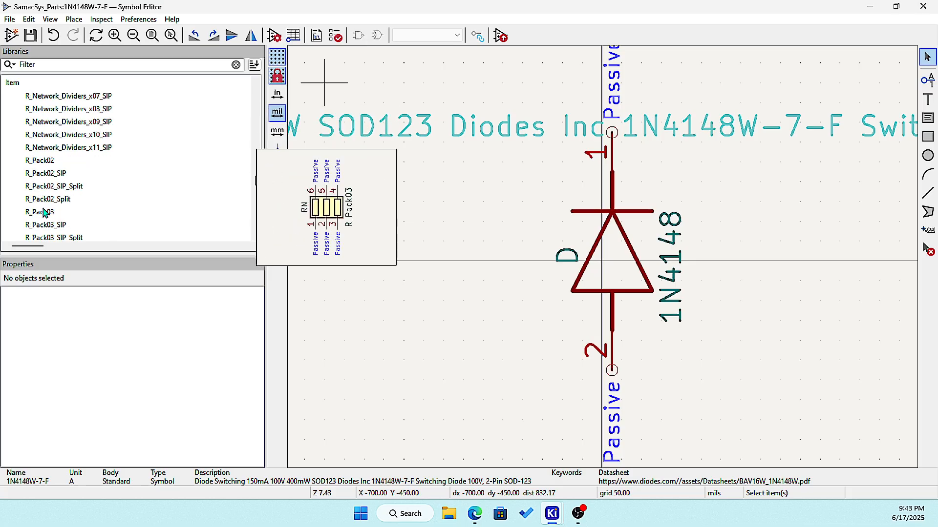
scroll(44, 215, down, 7)
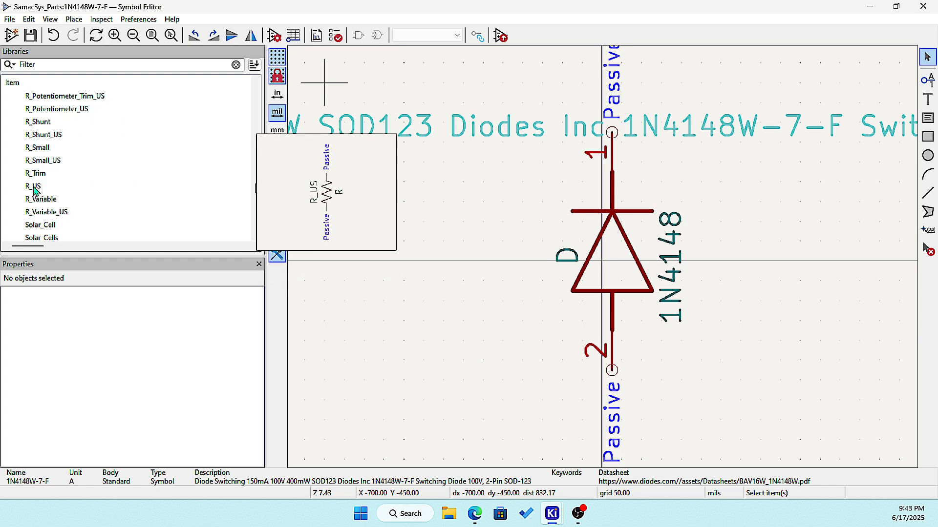
click(47, 165)
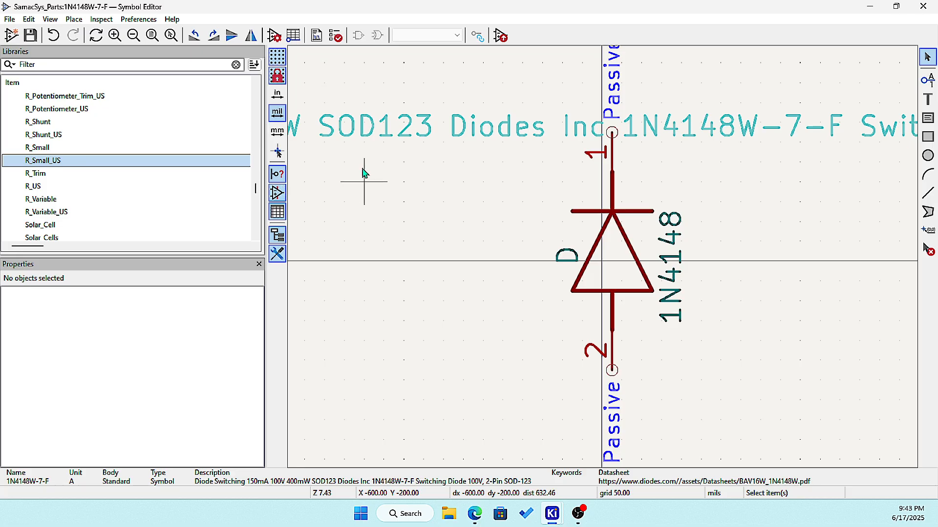
scroll(59, 111, up, 15)
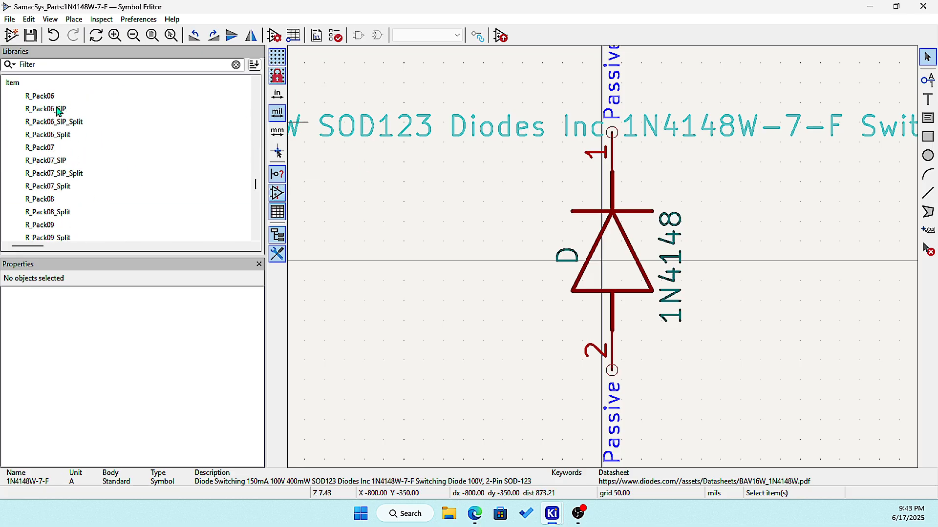
scroll(57, 111, up, 20)
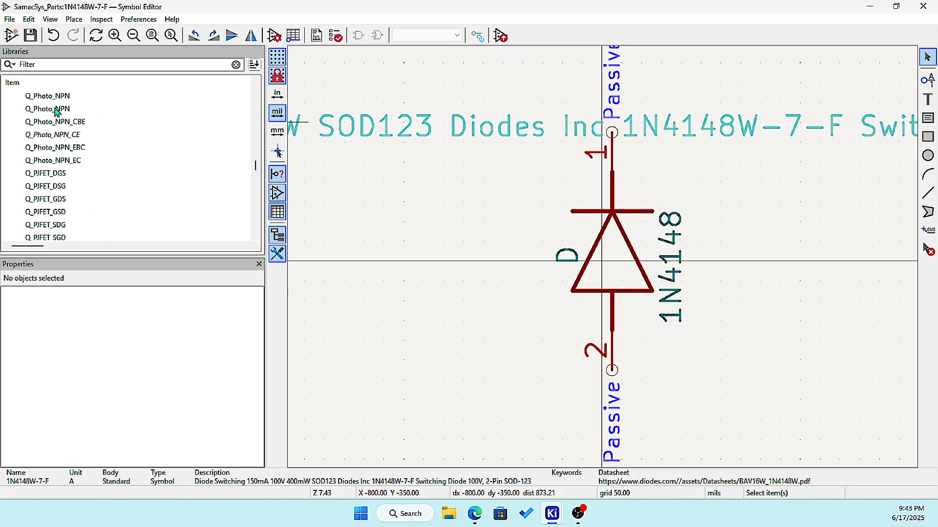
scroll(57, 111, up, 20)
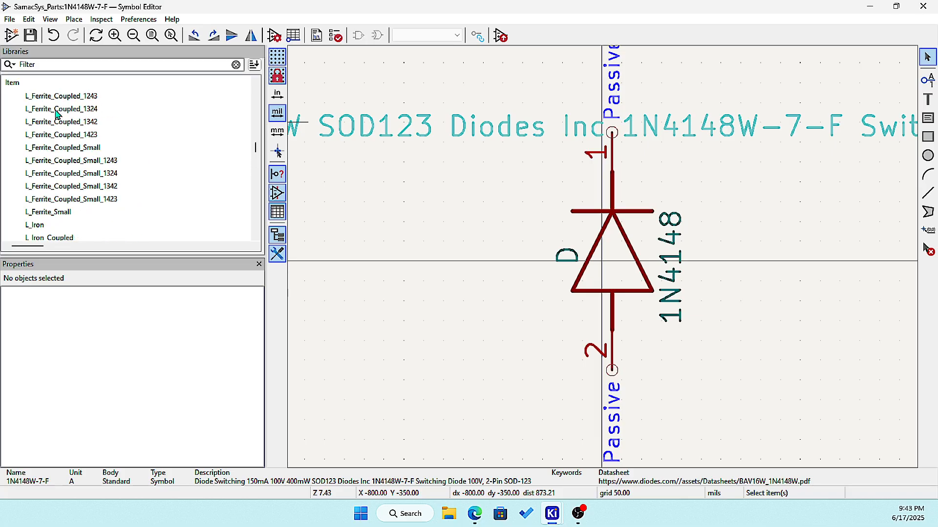
scroll(57, 124, up, 20)
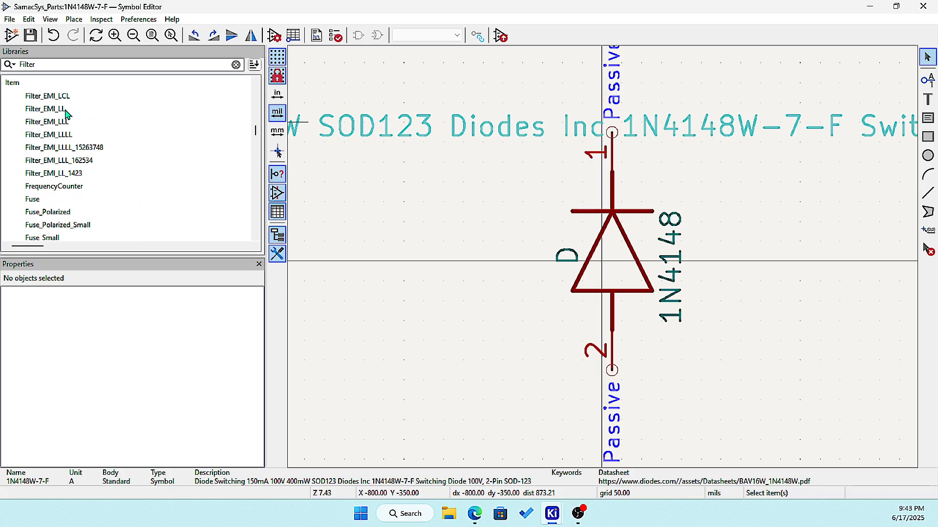
scroll(67, 113, up, 20)
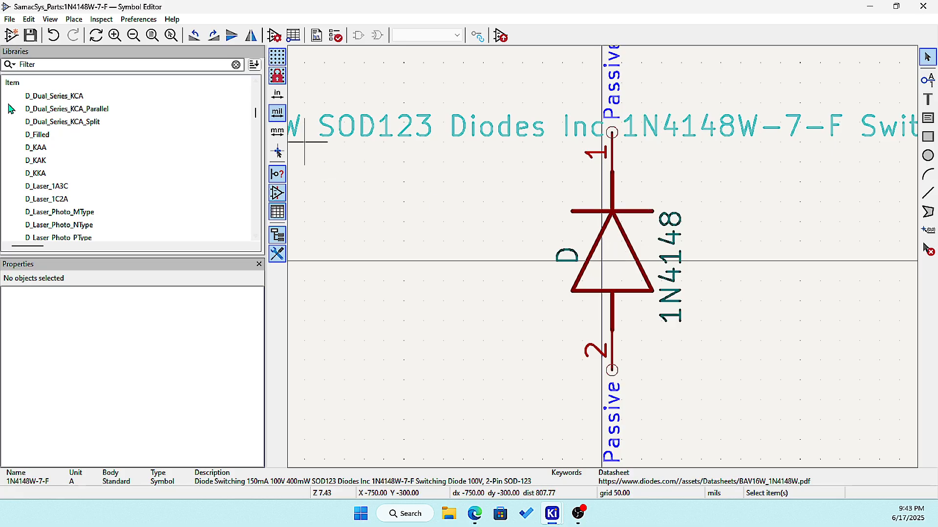
scroll(65, 132, up, 8)
scroll(65, 132, up, 15)
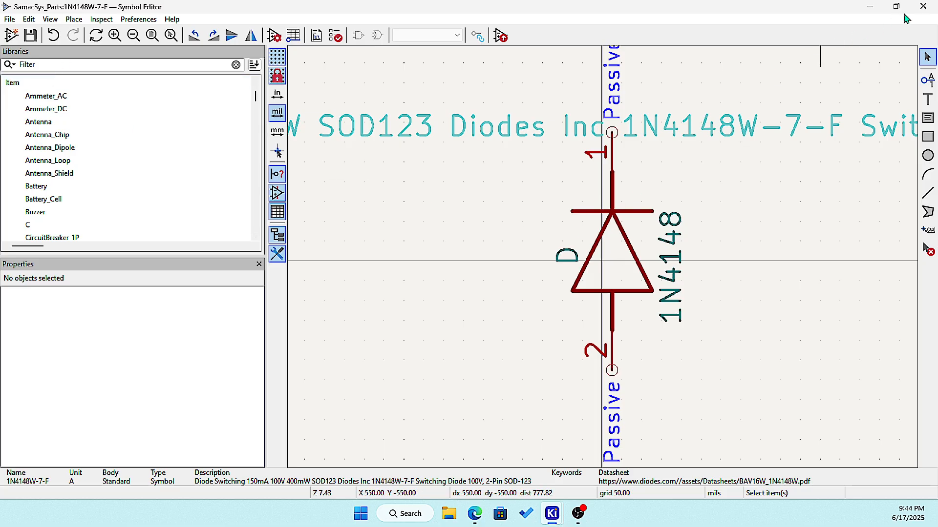
Step: Close the Symbol Editor and open the Motor Shield.kicad_sch schematic
click(929, 7)
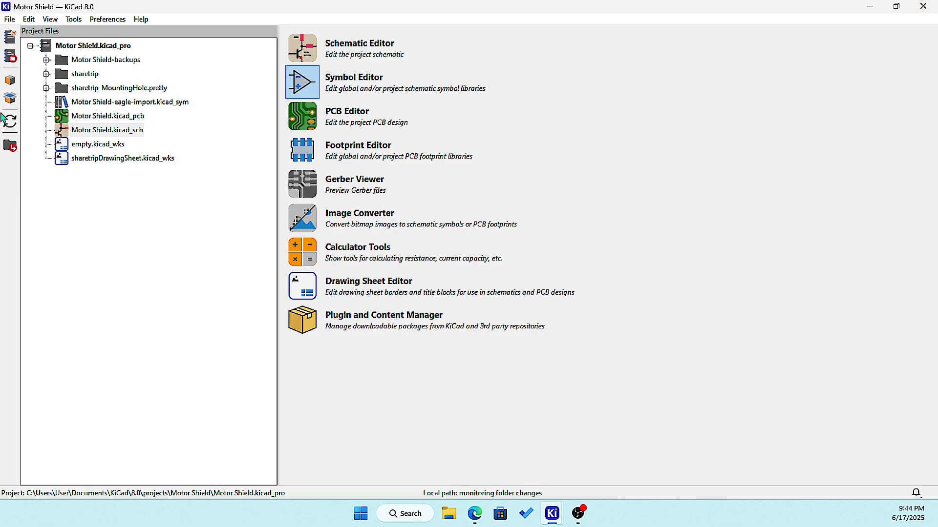
double_click(119, 130)
Step: Examine the Motor Shield schematic around the pin headers, sensor connectors and diode D7, and clear the D7 selection
scroll(560, 262, down, 4)
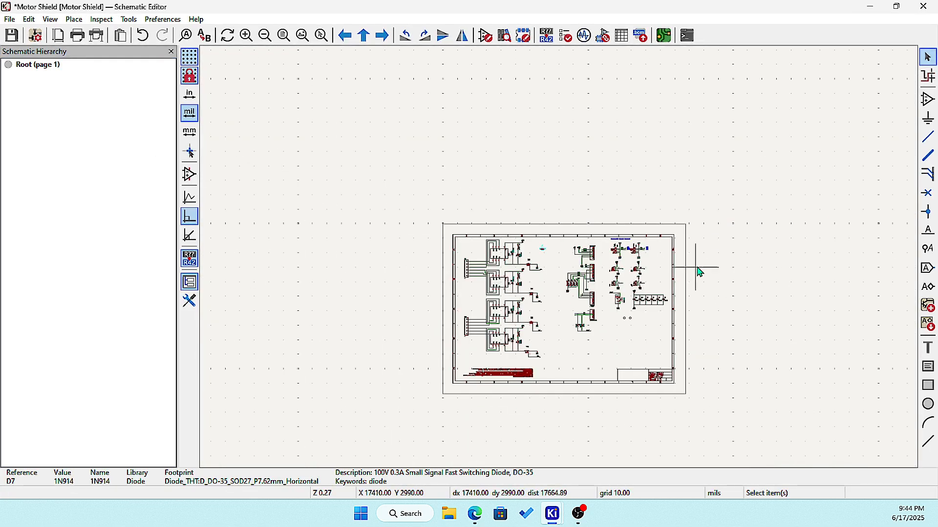
scroll(699, 272, up, 4)
scroll(560, 262, down, 3)
scroll(540, 257, up, 5)
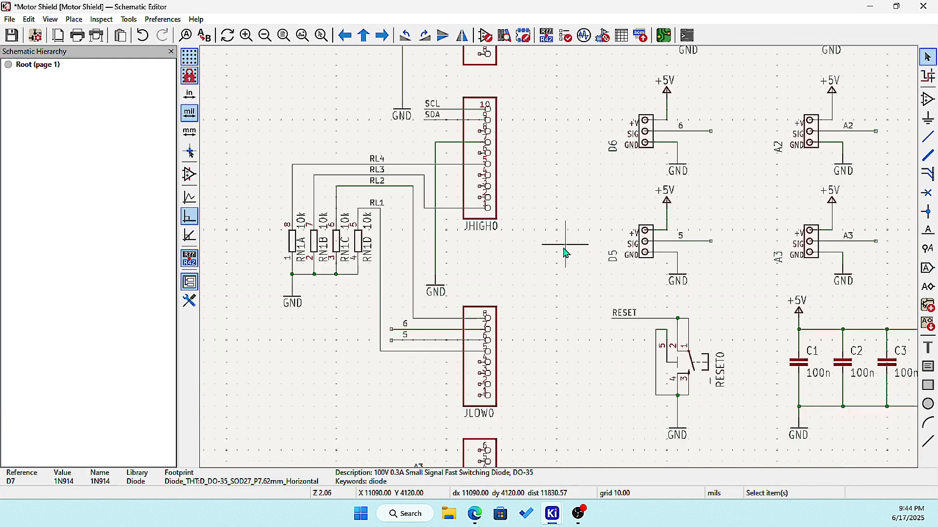
scroll(622, 264, down, 4)
scroll(560, 263, up, 4)
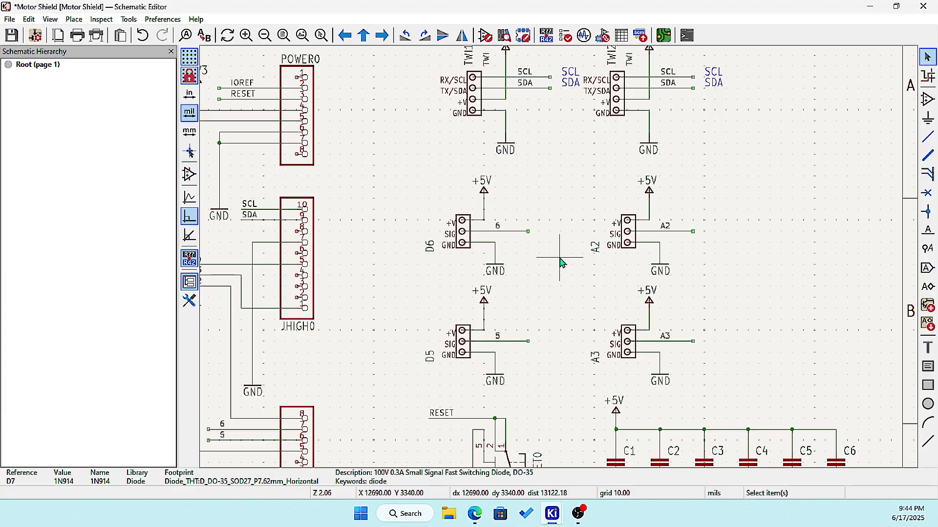
scroll(560, 262, down, 4)
scroll(318, 206, up, 4)
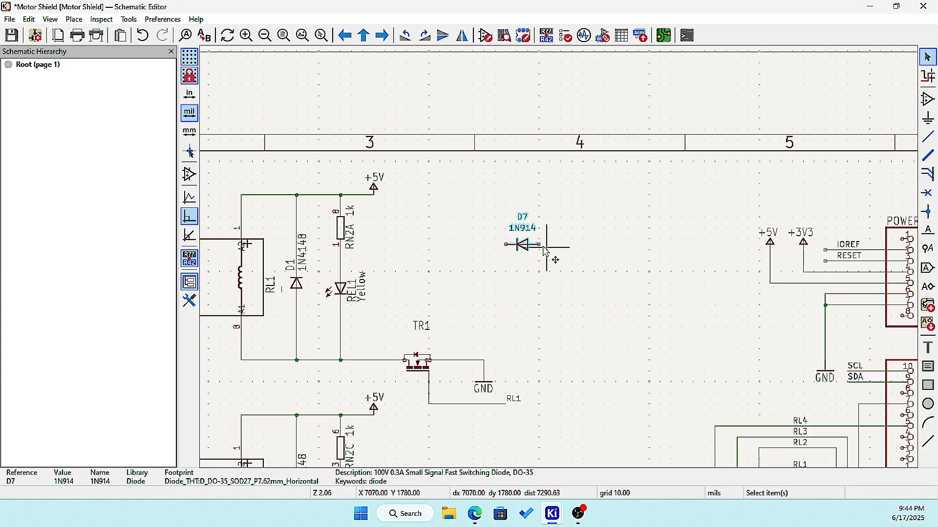
drag(477, 199, 611, 301)
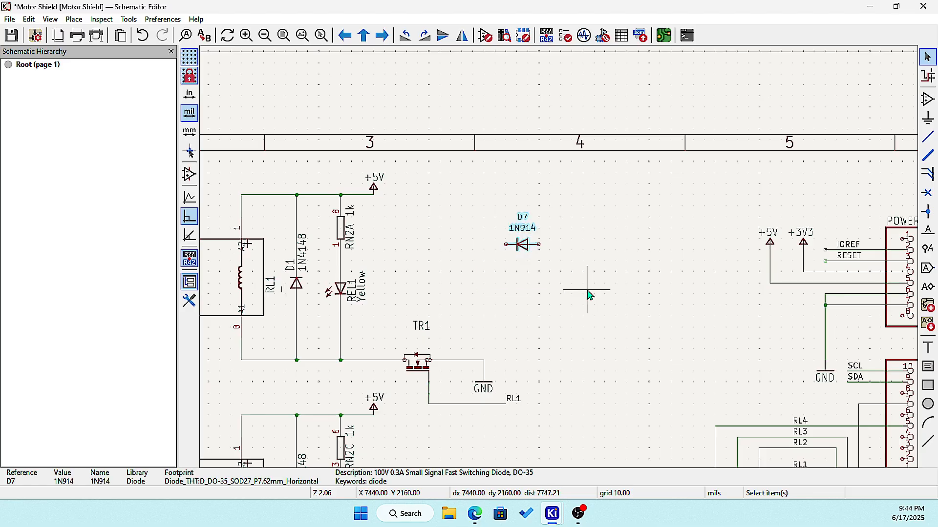
click(589, 293)
scroll(601, 289, down, 4)
scroll(659, 283, up, 4)
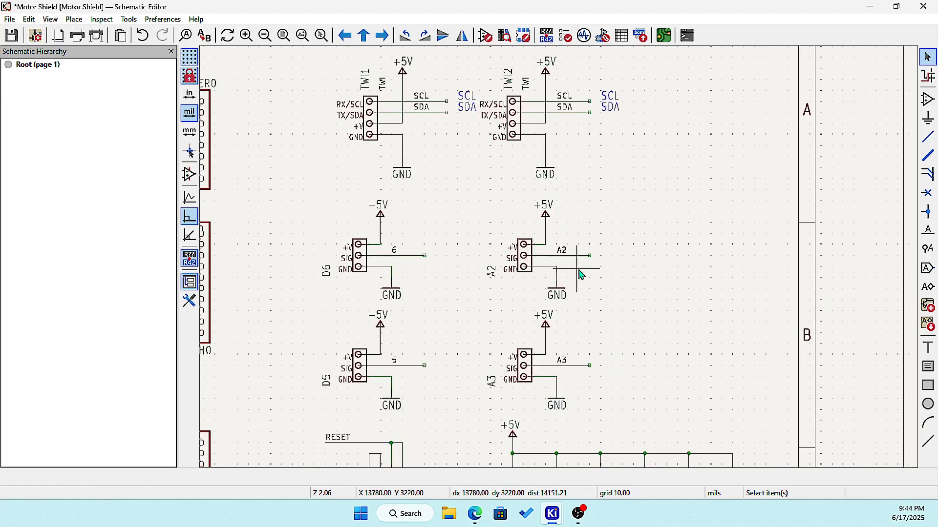
Step: Draw a rectangular hierarchical sheet in the empty area to the right of the drawing frame and name it diode_practice
scroll(839, 304, down, 4)
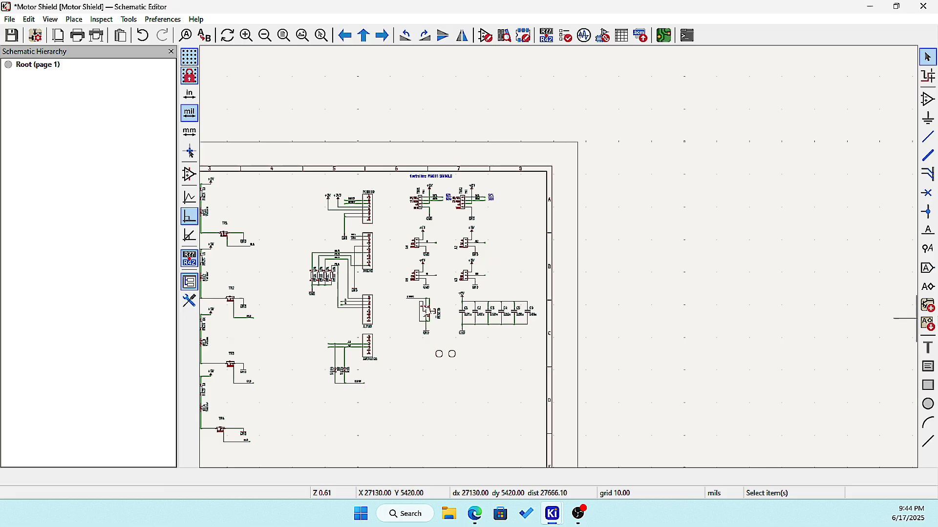
click(926, 306)
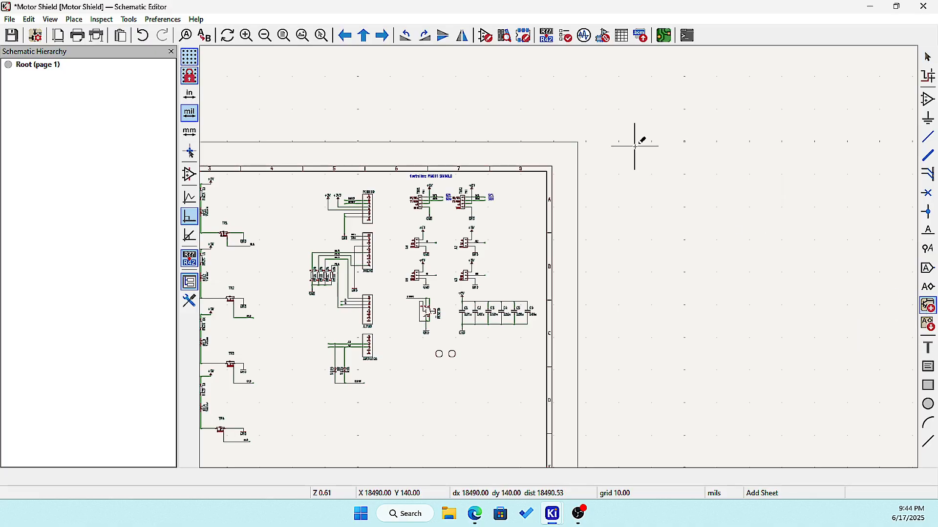
click(796, 241)
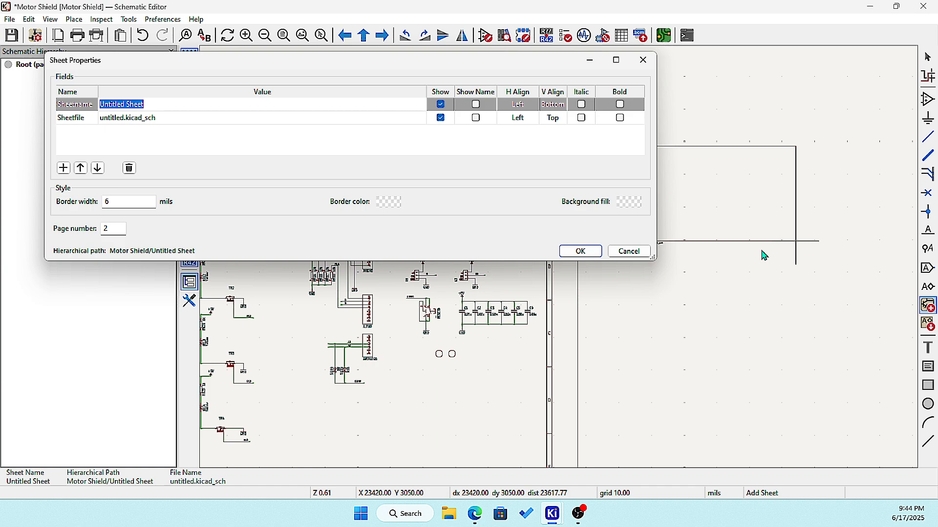
text(diodes)
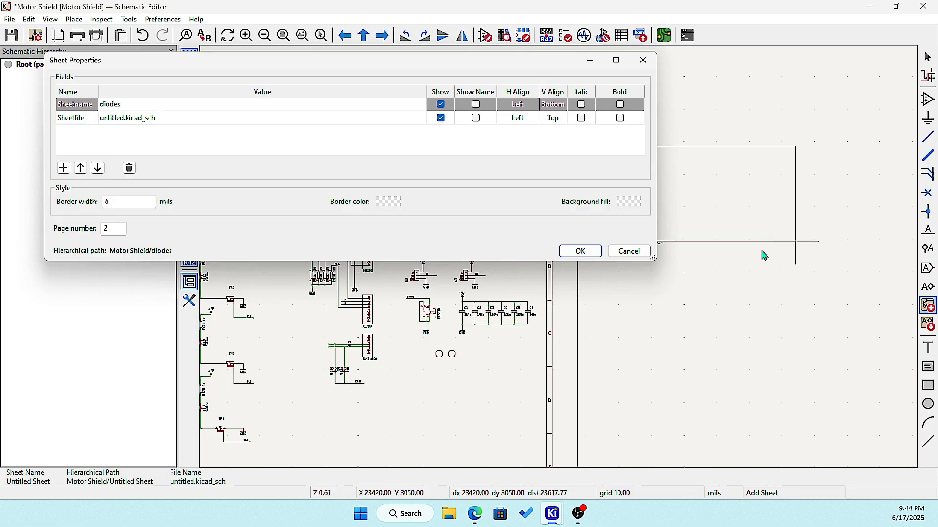
key(BackSpace)
text(_practice)
Step: Set the new hierarchical sheet's file name to protect.kicad_sch
click(123, 119)
click(126, 120)
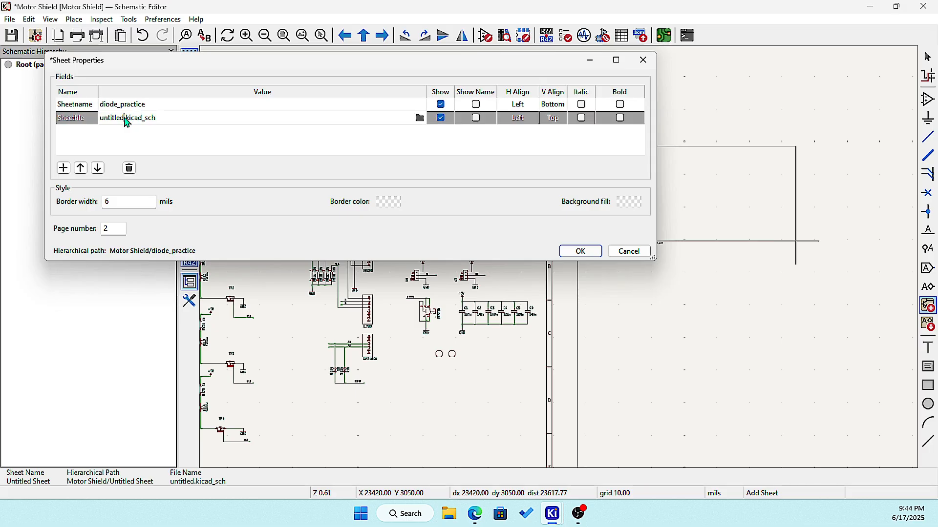
click(127, 121)
key(BackSpace)
key(BackSpace)
key(BackSpace)
key(BackSpace)
key(BackSpace)
key(BackSpace)
key(BackSpace)
key(BackSpace)
text(di)
key(BackSpace)
key(BackSpace)
text(protect)
Step: Change the hierarchical sheet's name to protect, accept its properties and enter the sheet
click(153, 106)
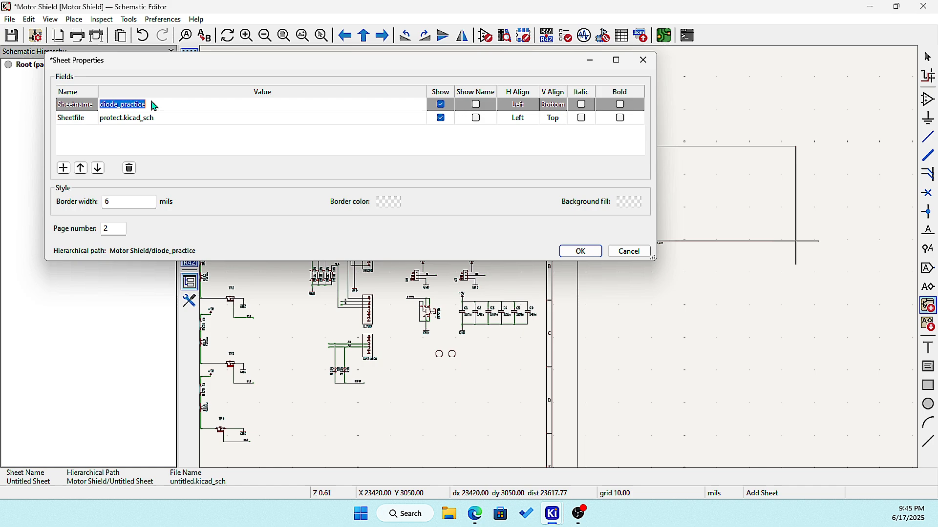
text(protect)
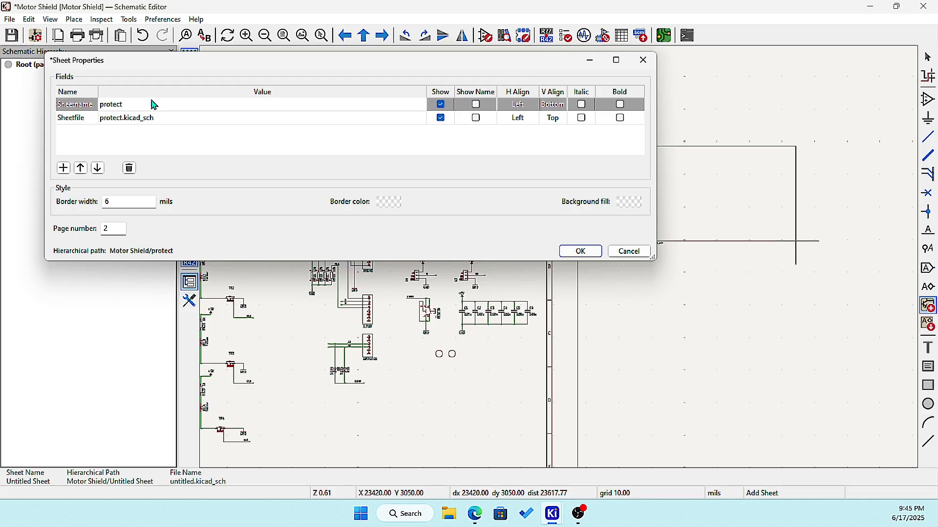
click(585, 251)
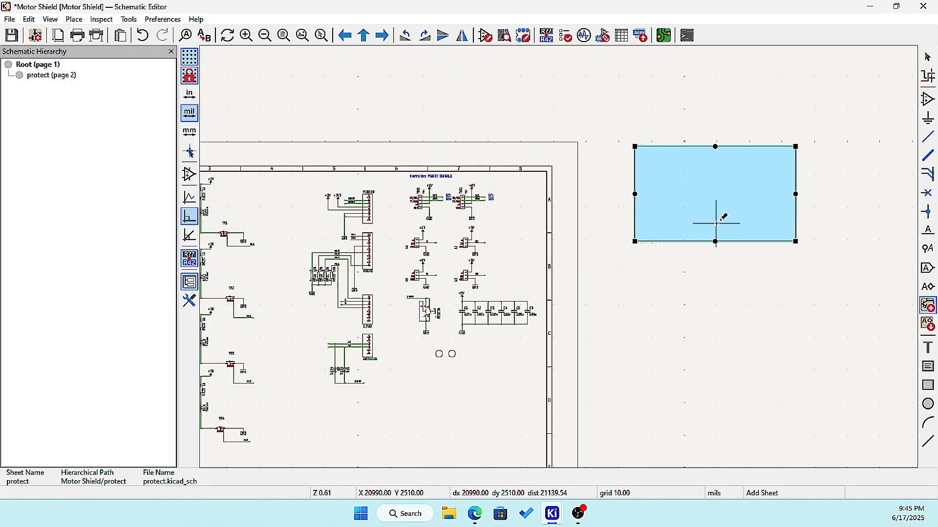
key(Escape)
double_click(702, 203)
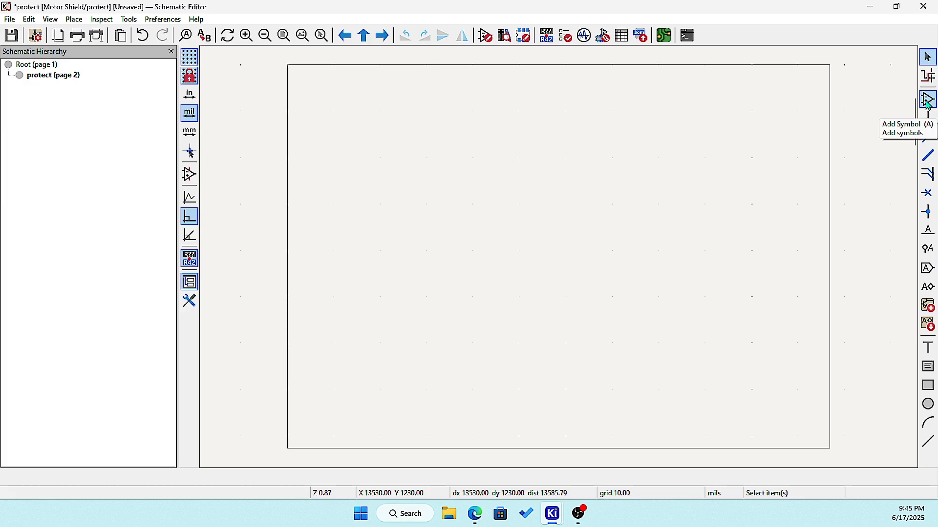
Step: Place the 1N4148W-7-F_HO diode from the Sharetrip_Diode library in the upper-middle area of the protect sheet
click(894, 117)
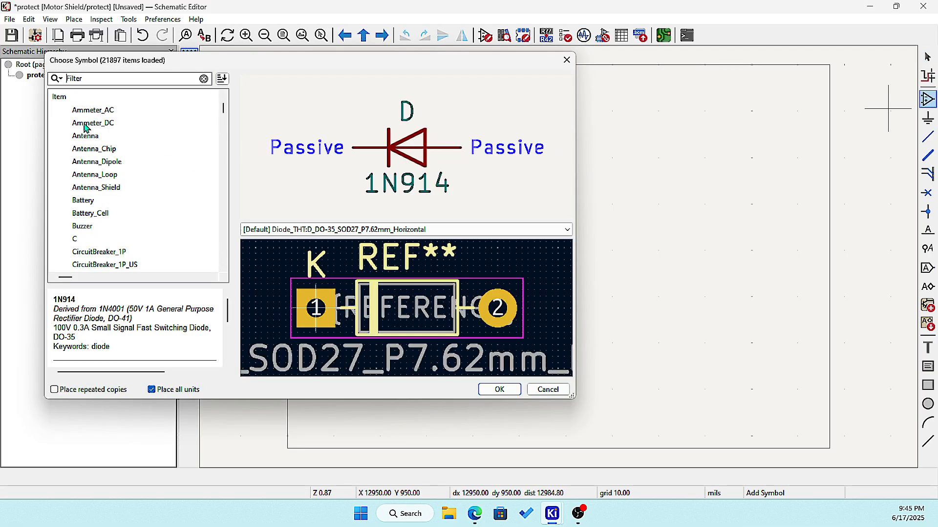
scroll(85, 128, up, 5)
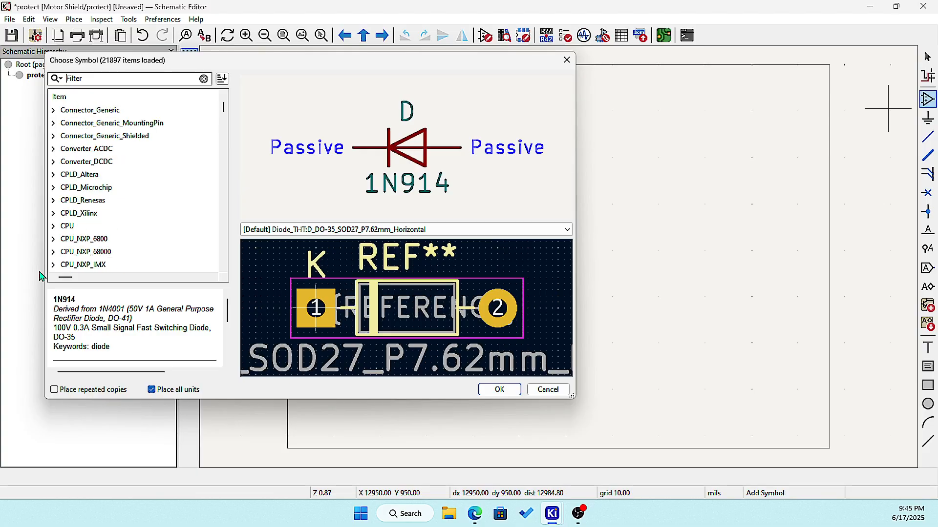
scroll(53, 264, down, 3)
click(52, 175)
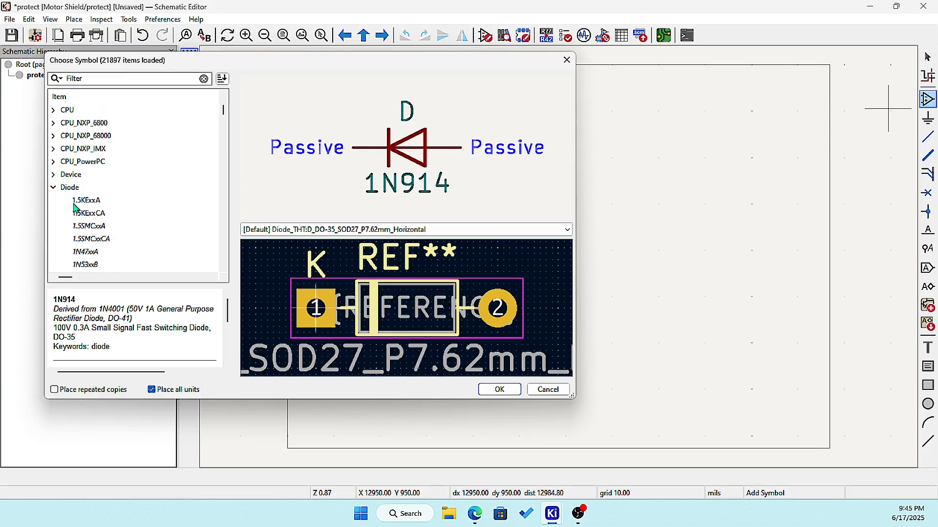
click(53, 188)
scroll(68, 223, down, 15)
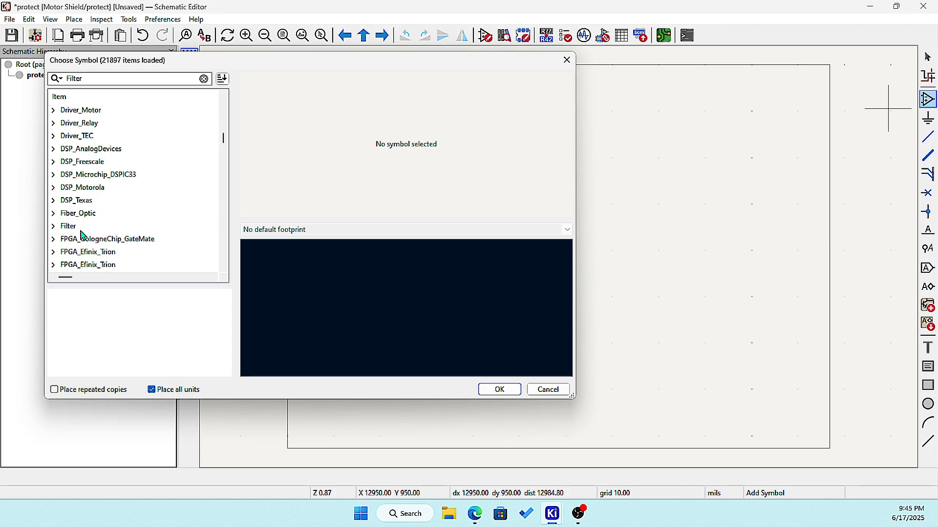
scroll(83, 239, down, 20)
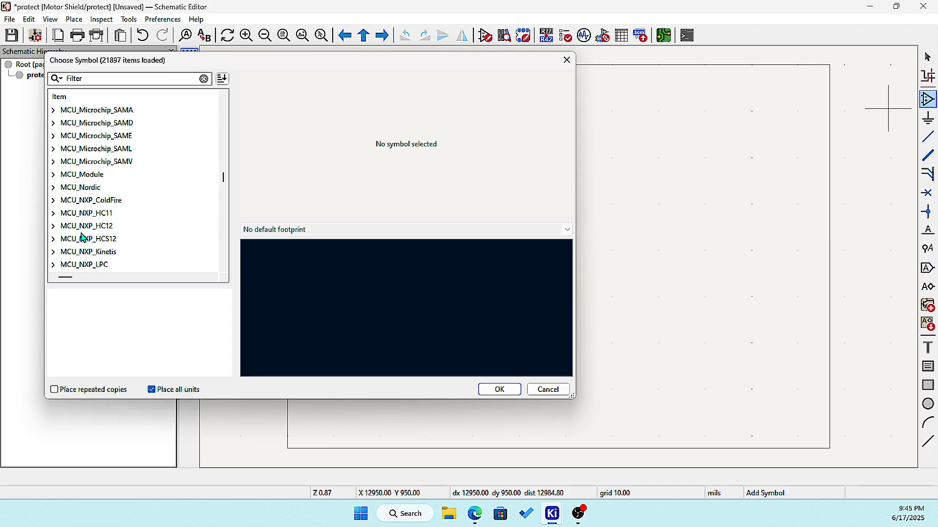
scroll(84, 238, down, 20)
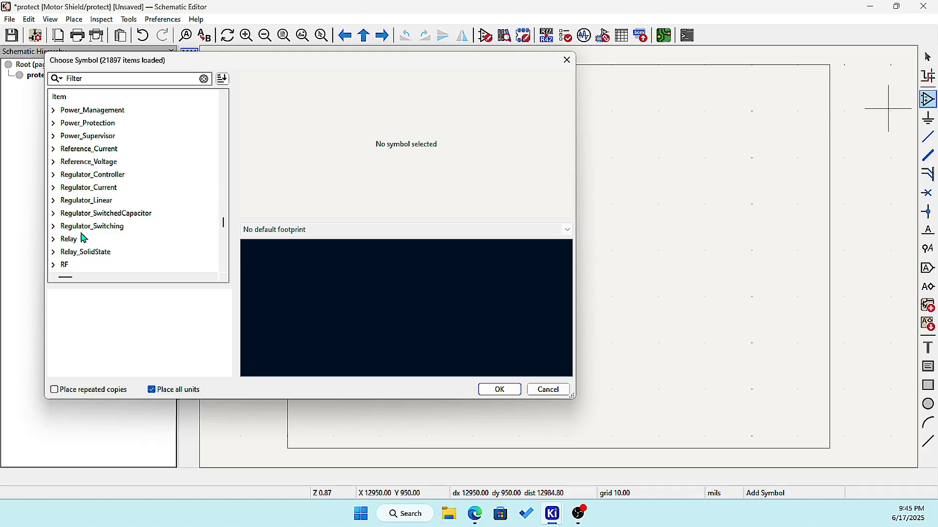
scroll(84, 239, down, 2)
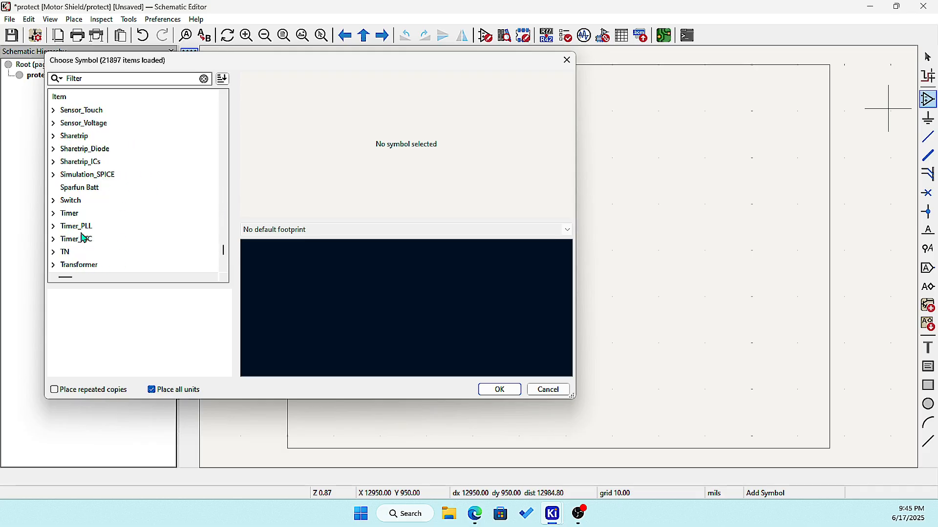
click(54, 154)
click(90, 164)
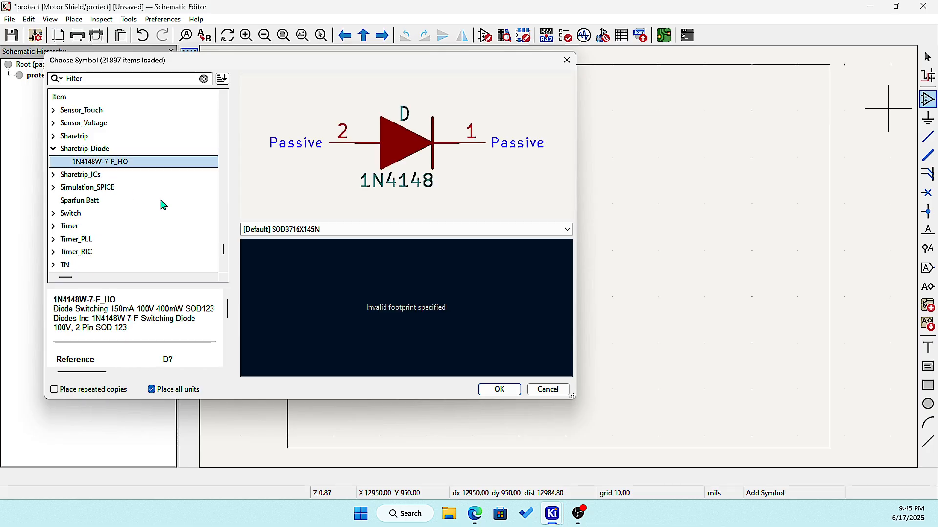
click(495, 391)
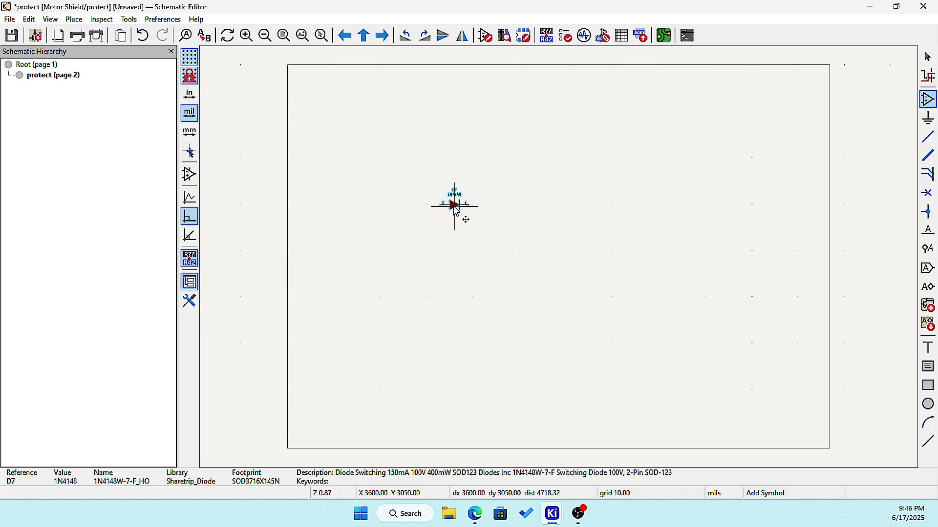
click(453, 207)
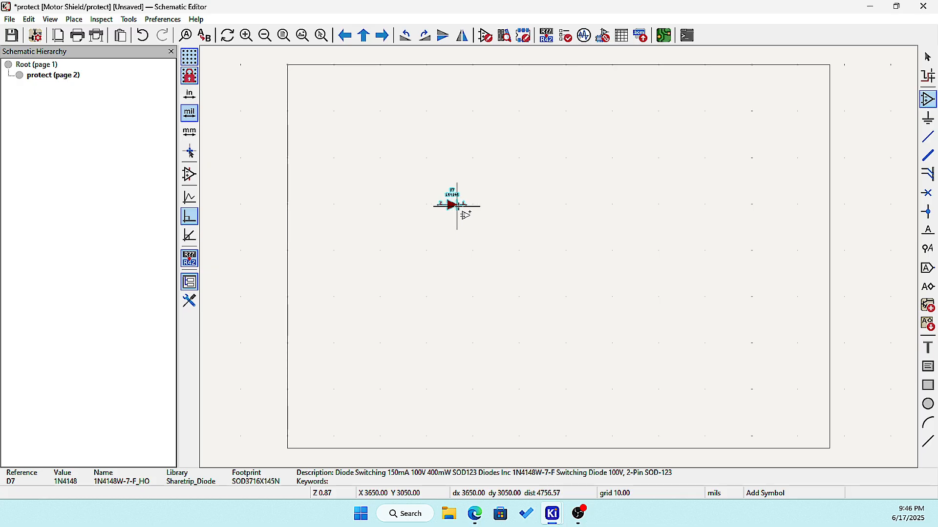
Step: Place a second 1N4148W-7-F_HO diode level with the first one, to its right, and end symbol placement
click(507, 209)
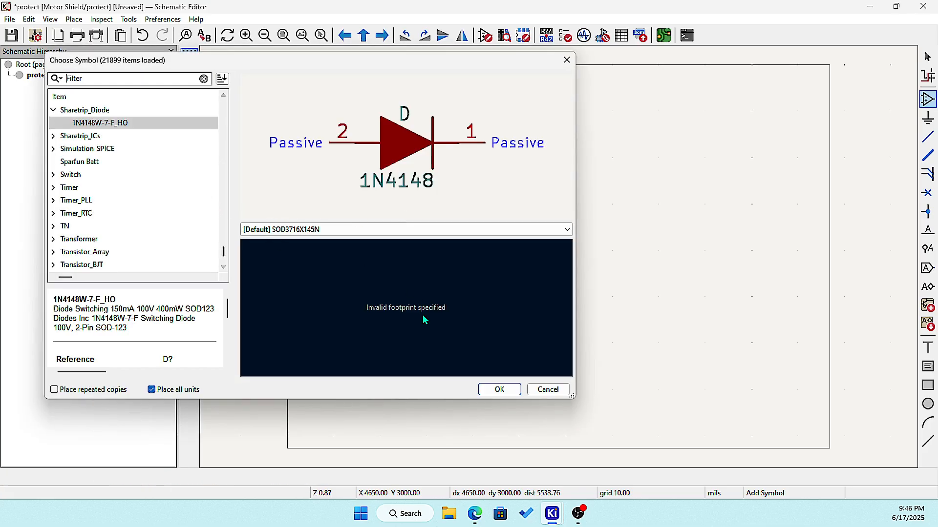
click(496, 389)
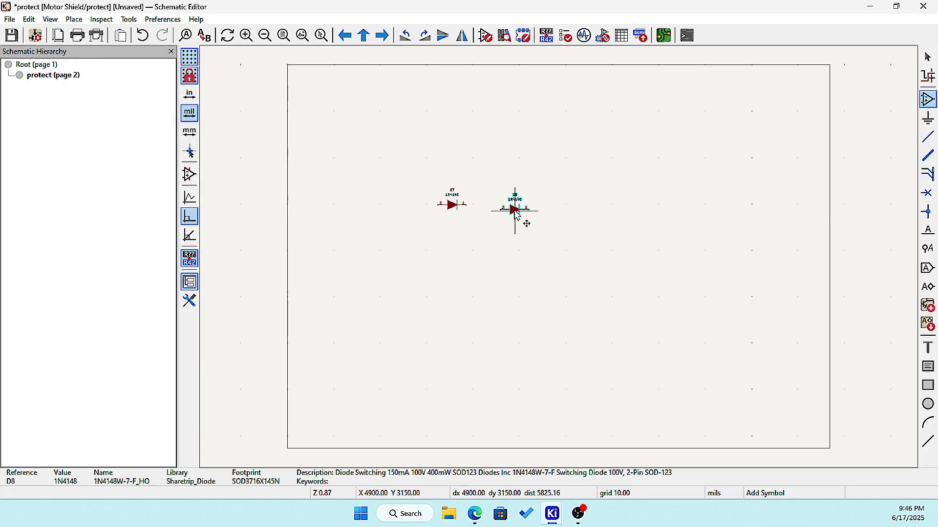
click(523, 207)
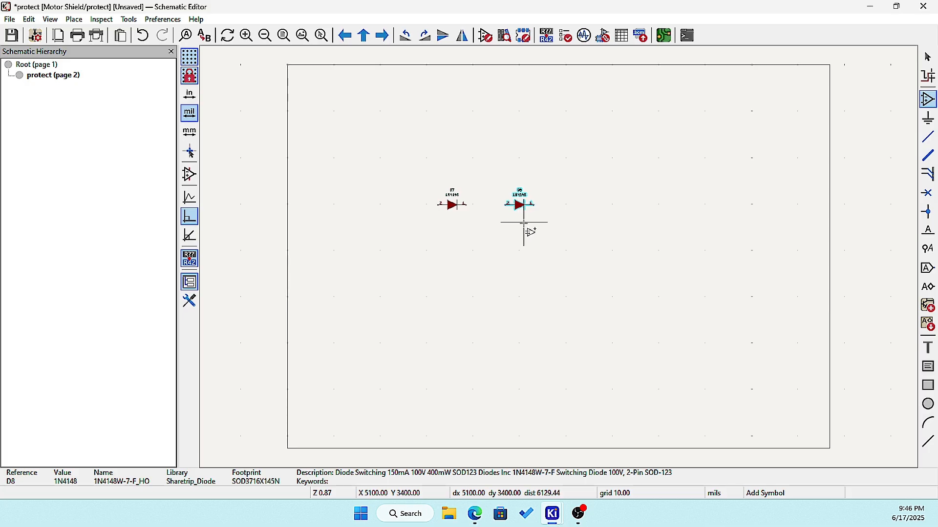
key(Escape)
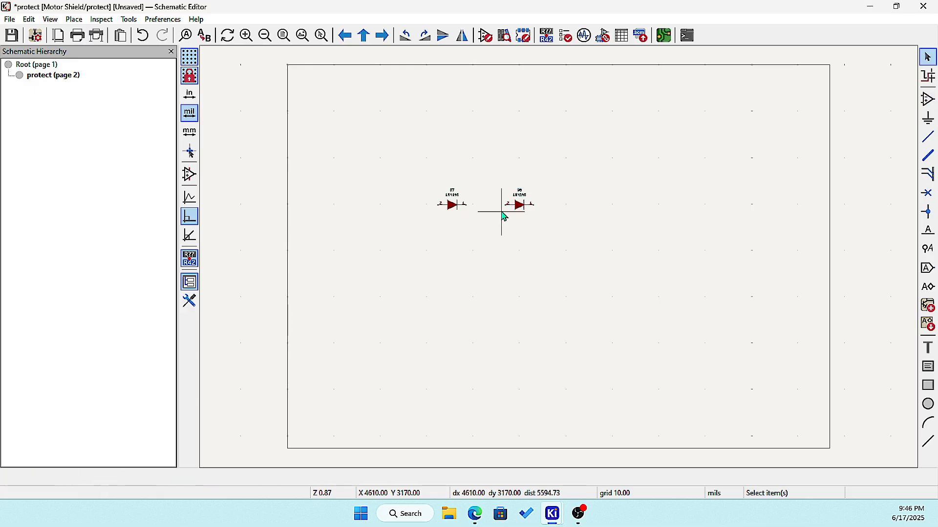
Step: Examine diode D8's symbol properties, including its footprint, datasheet, manufacturer and supplier part number fields
scroll(502, 216, up, 5)
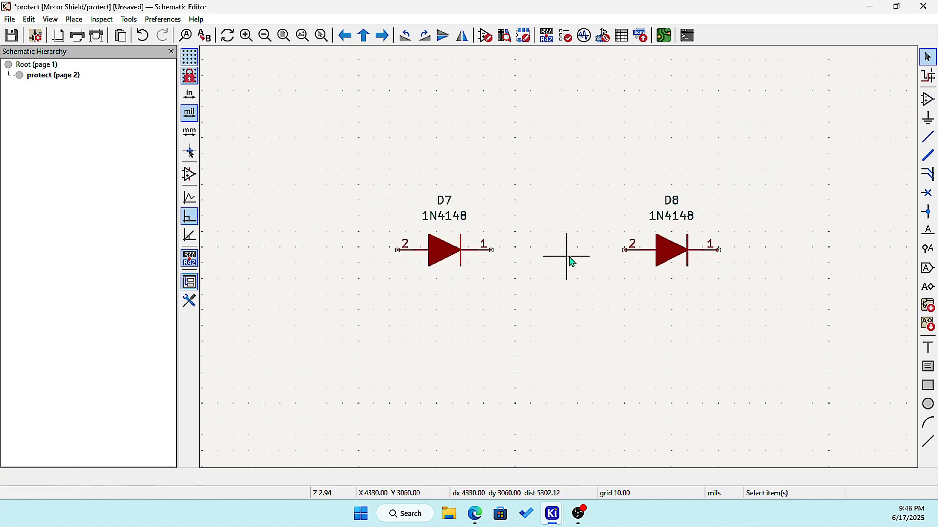
double_click(663, 250)
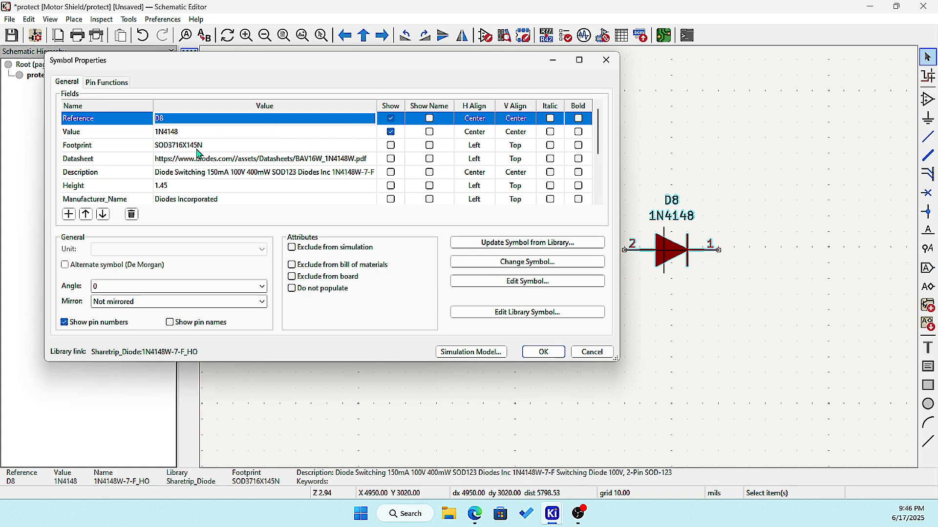
scroll(199, 153, down, 3)
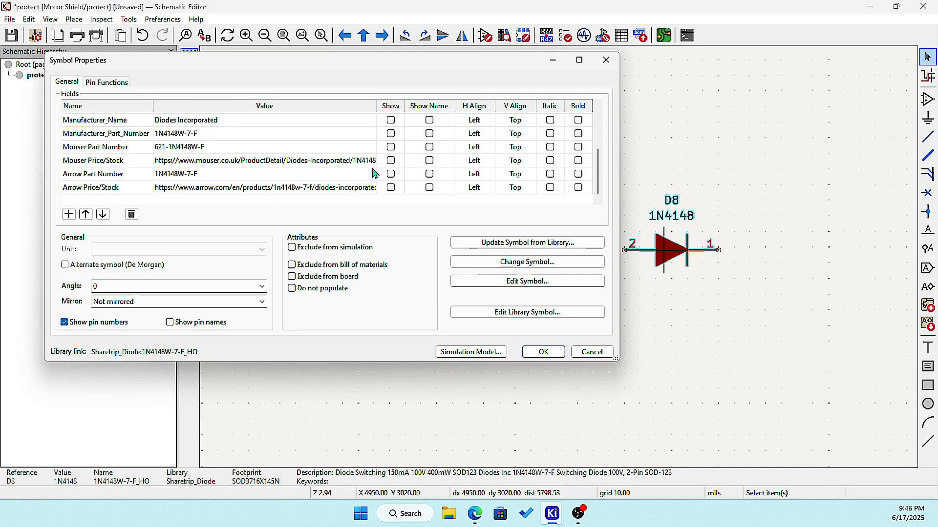
scroll(187, 173, up, 1)
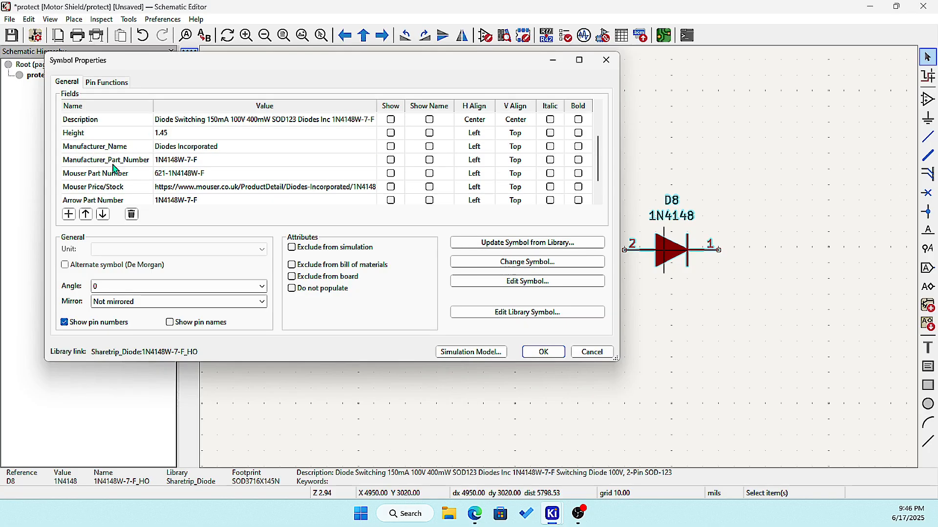
scroll(117, 175, down, 1)
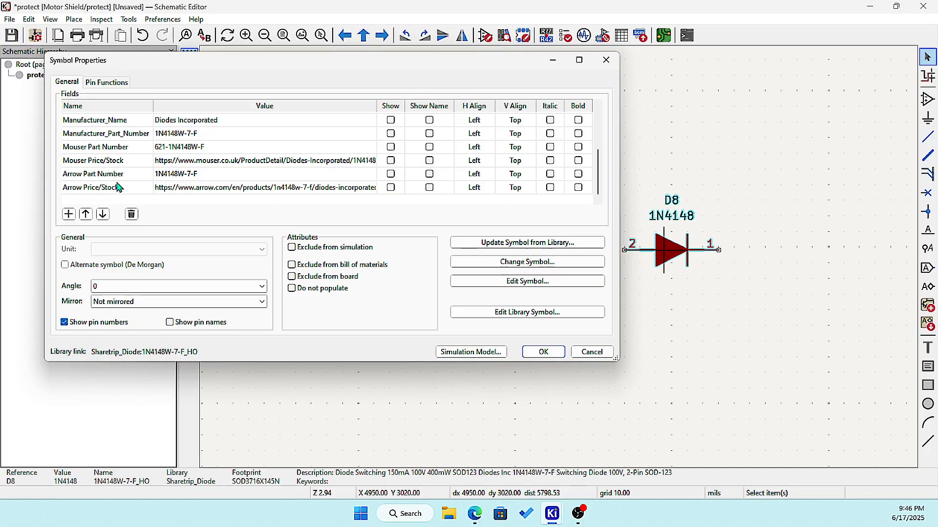
scroll(118, 183, up, 3)
scroll(121, 170, down, 1)
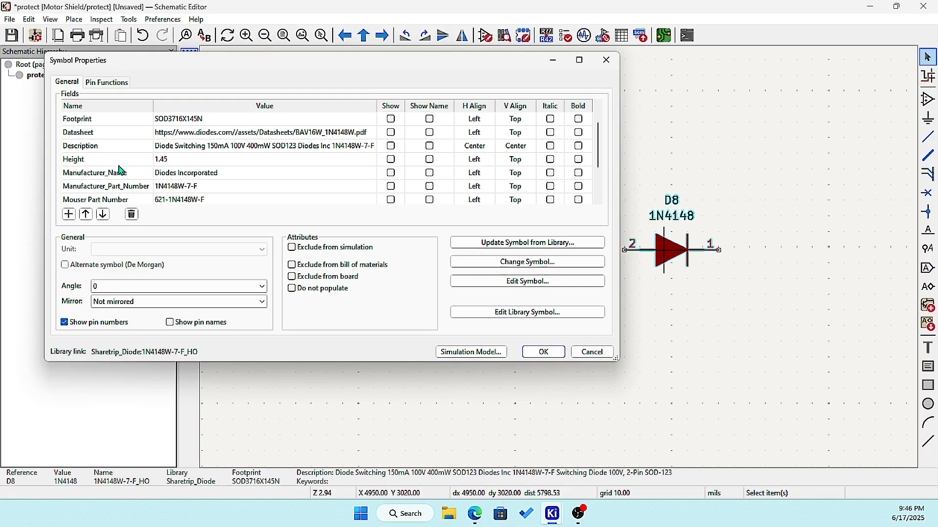
scroll(114, 173, up, 1)
scroll(114, 172, down, 2)
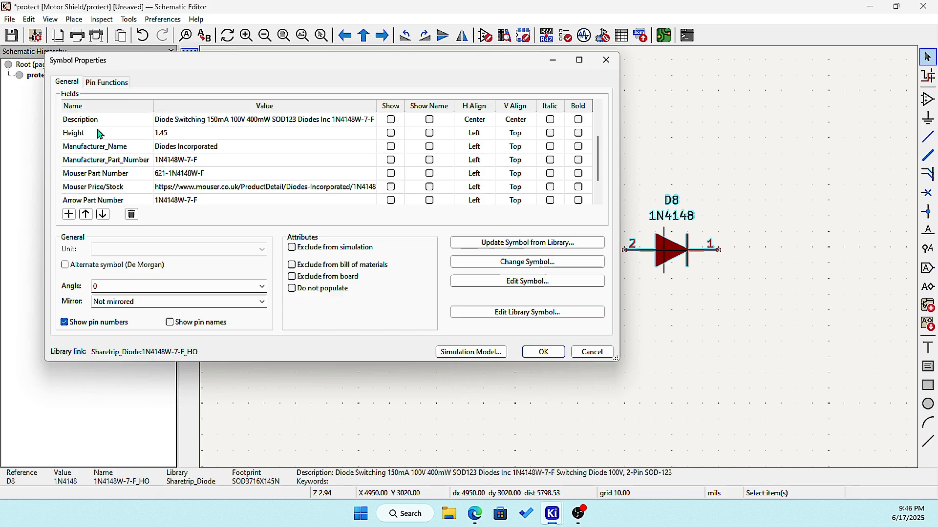
scroll(105, 147, up, 2)
scroll(139, 158, down, 2)
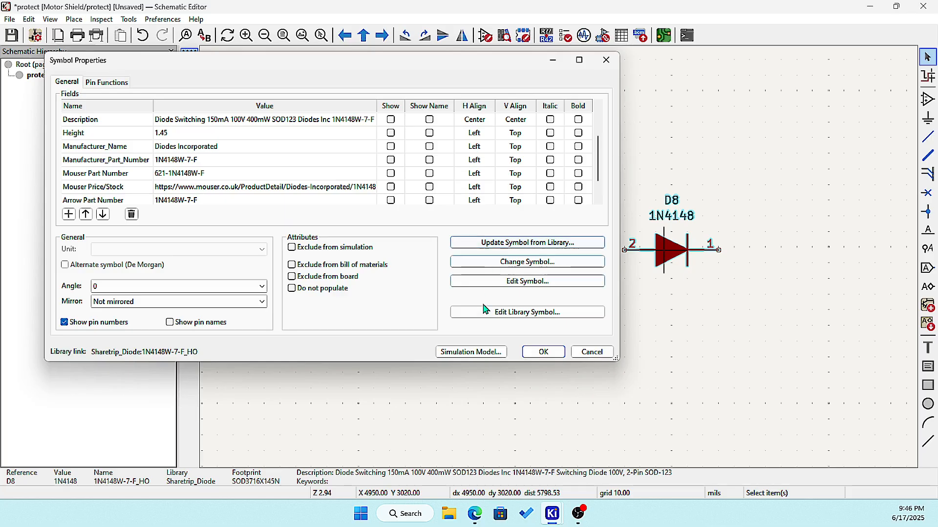
Step: Open D8's library symbol for editing, set its triangle polygon to Do not fill and save the symbol
click(547, 315)
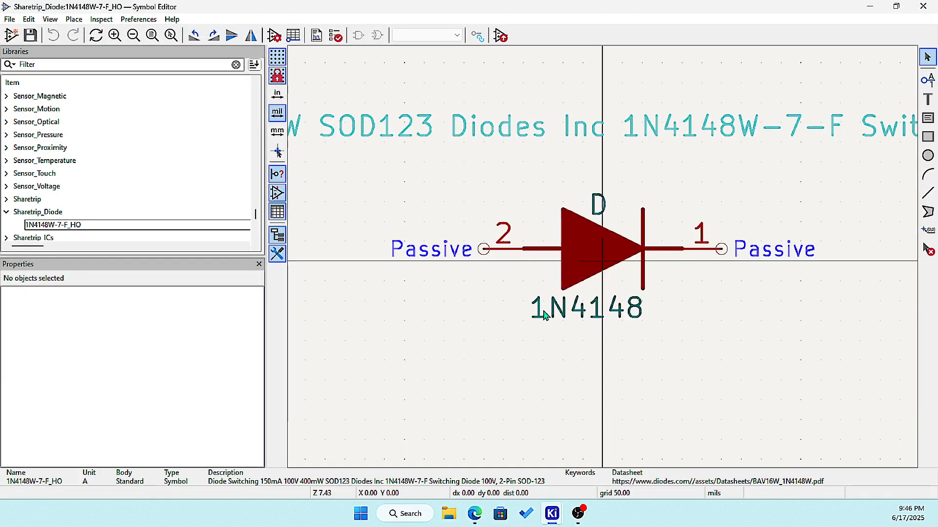
double_click(590, 254)
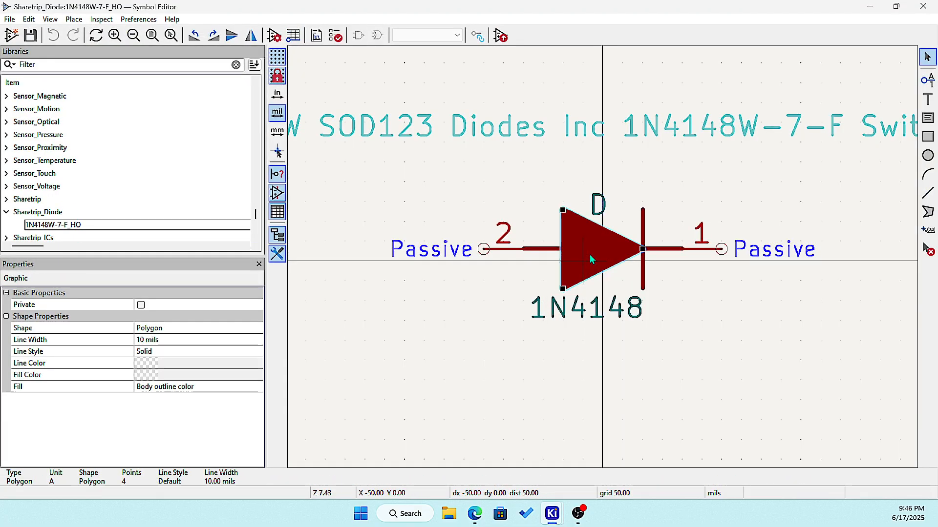
click(491, 209)
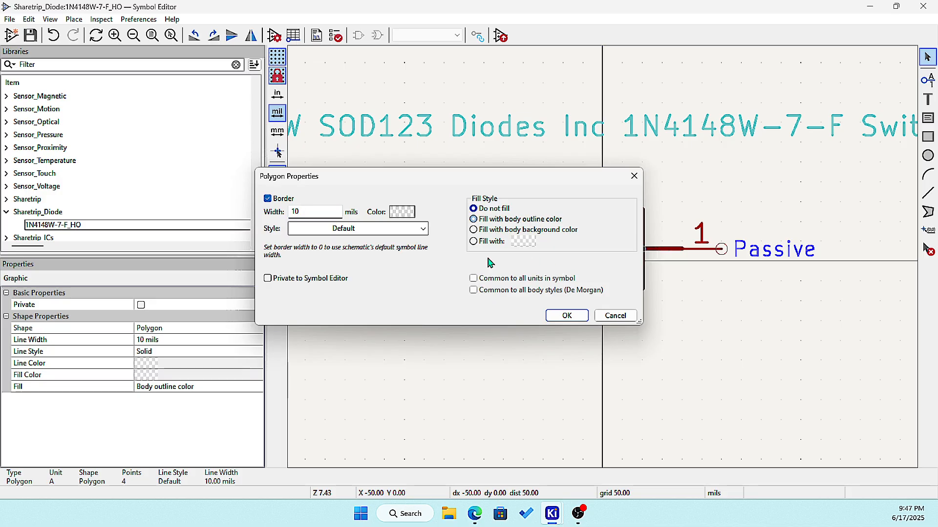
click(567, 316)
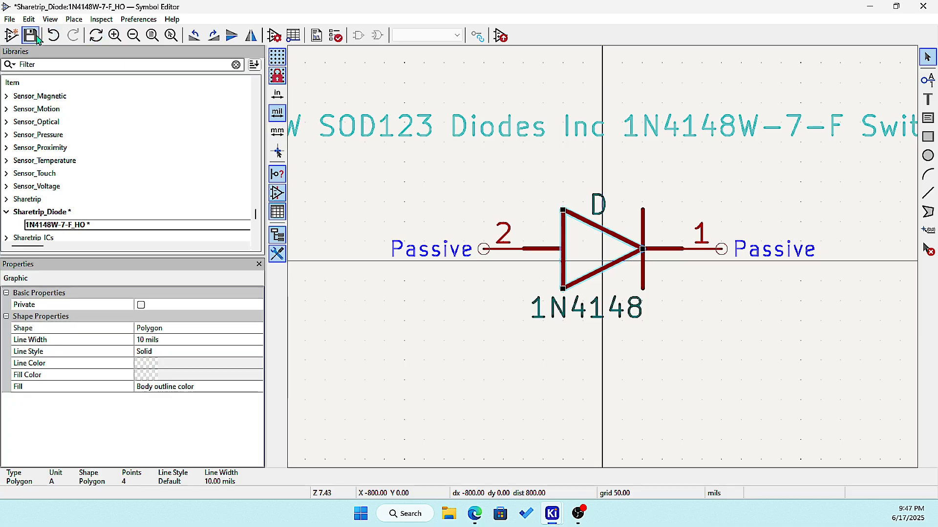
click(30, 36)
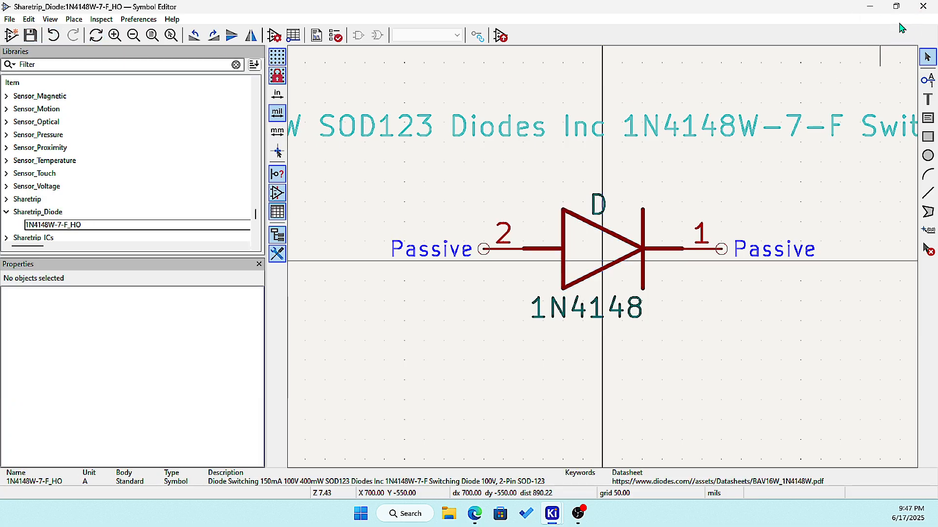
Step: Close the Symbol Editor and select diode D7 on the protect sheet
click(926, 12)
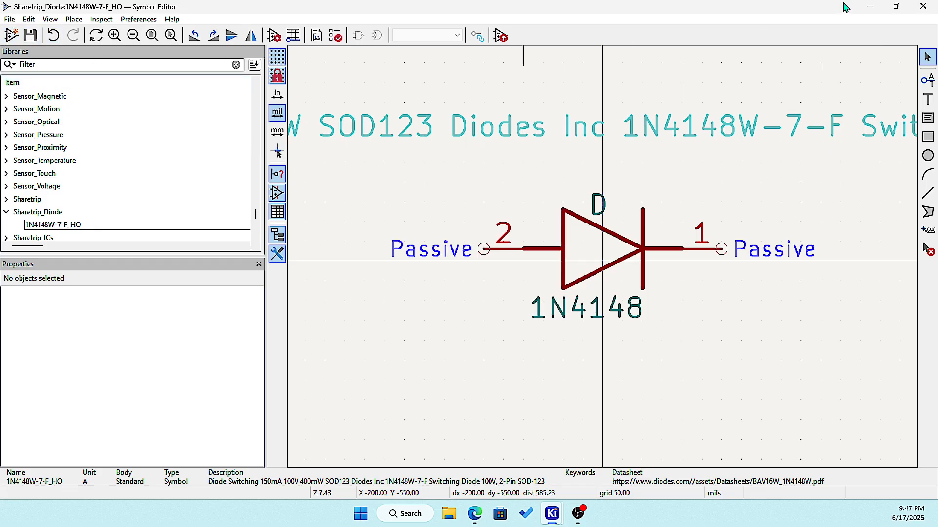
click(923, 6)
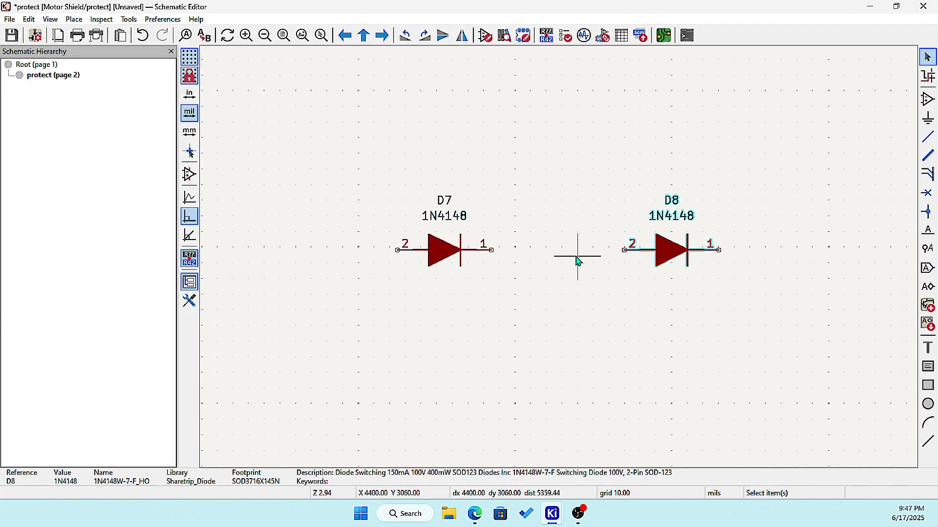
click(484, 236)
click(452, 254)
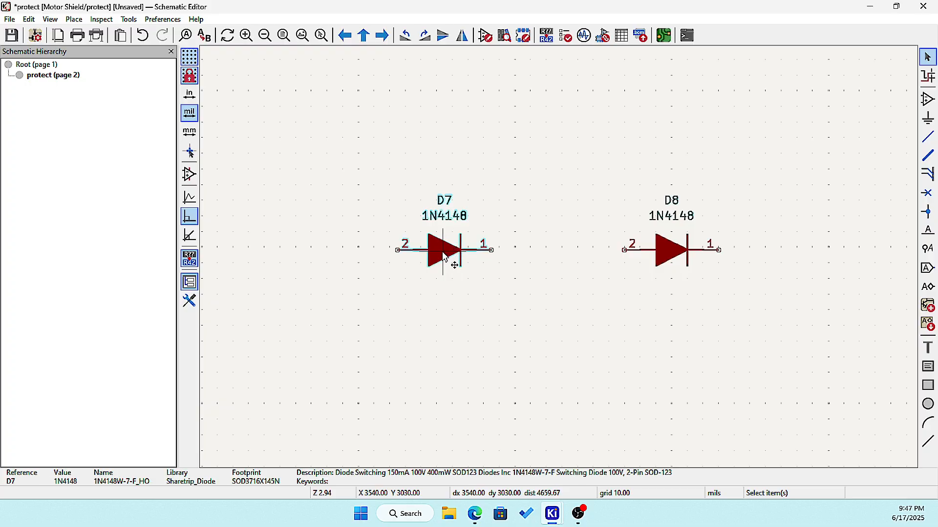
Step: Update diode D7 on the protect sheet from its edited library symbol, keeping the default update options
right_click(443, 257)
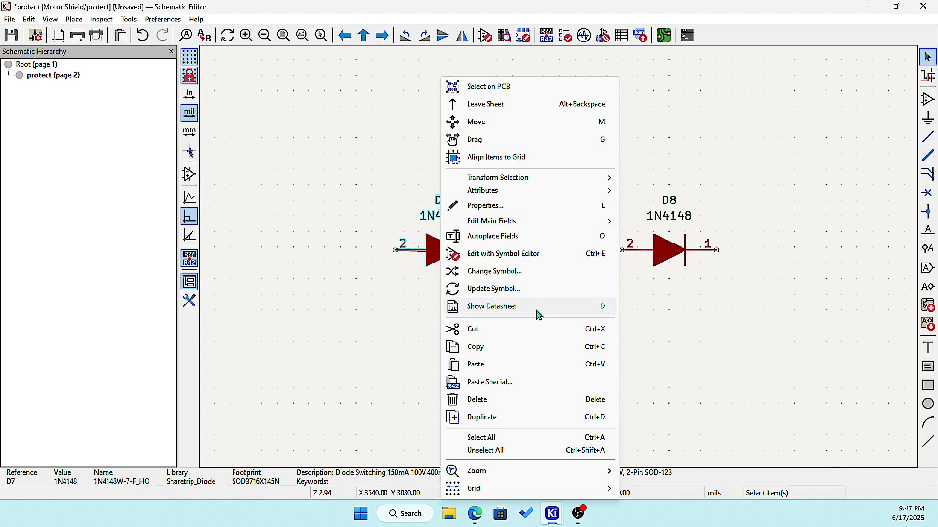
click(521, 290)
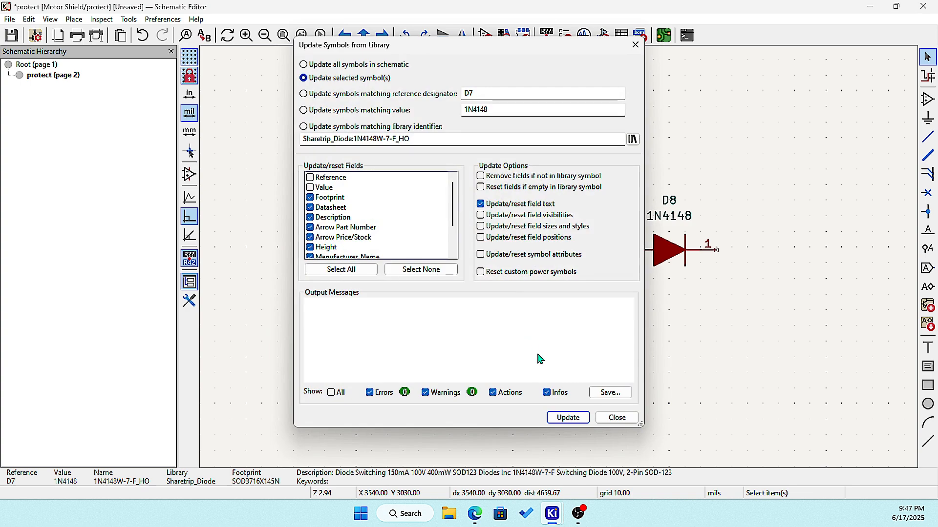
click(570, 417)
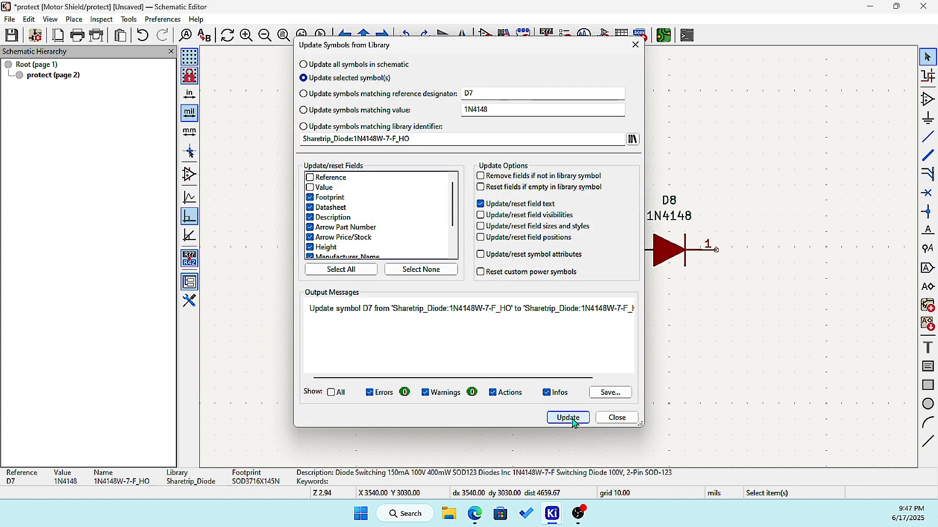
click(608, 421)
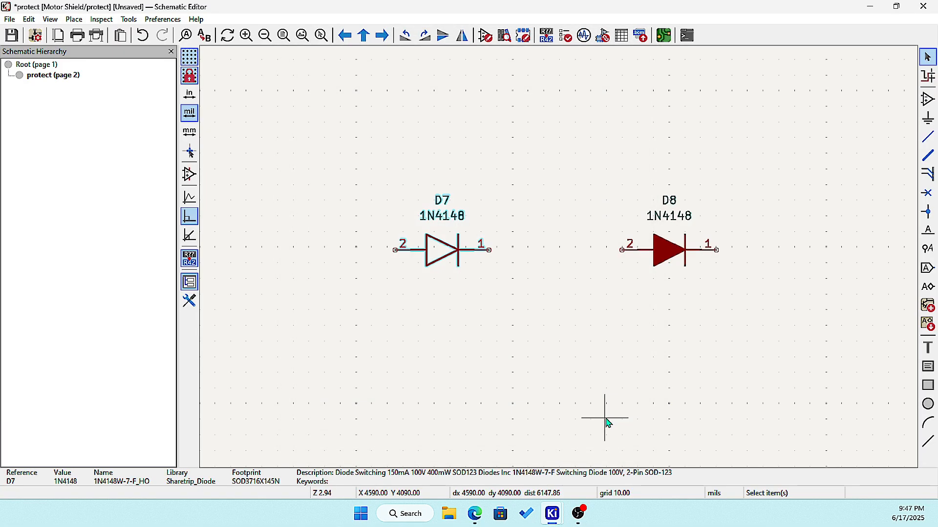
Step: Update diode D8 from the library so it also takes the unfilled triangle symbol
right_click(667, 248)
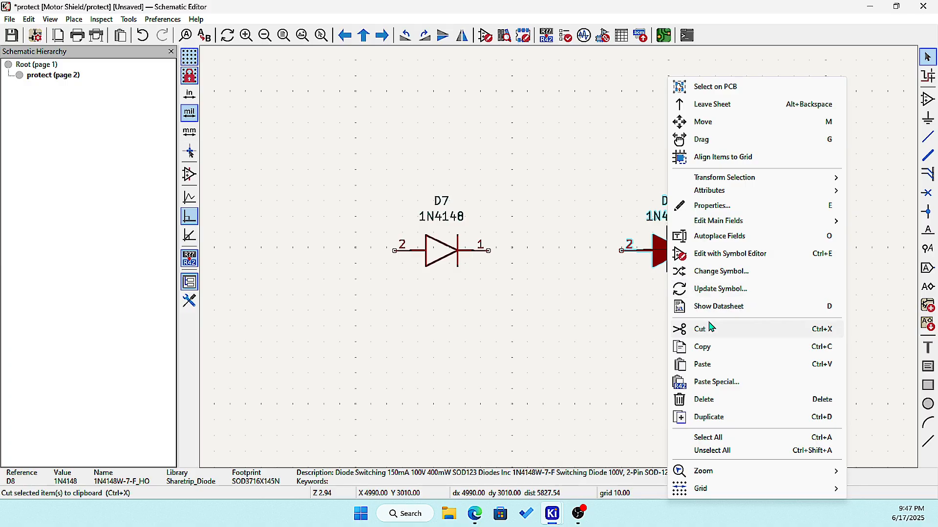
click(727, 289)
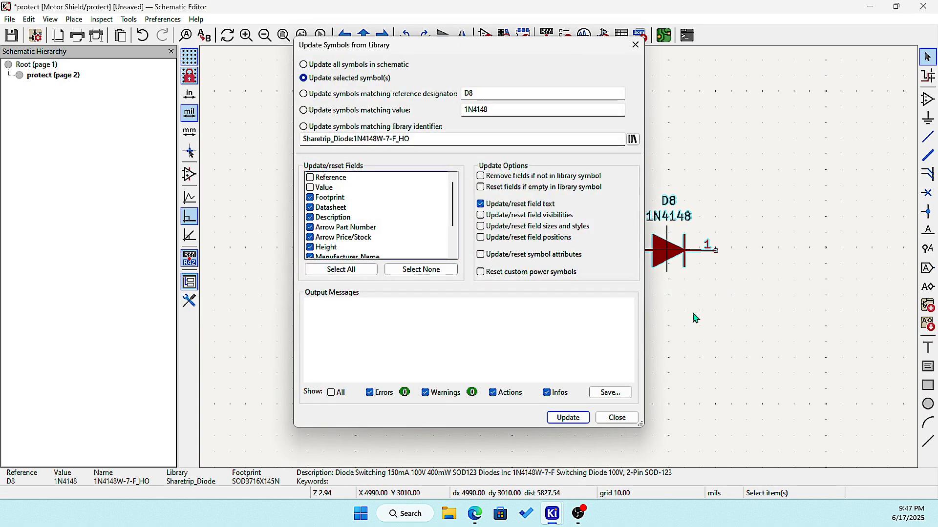
click(567, 418)
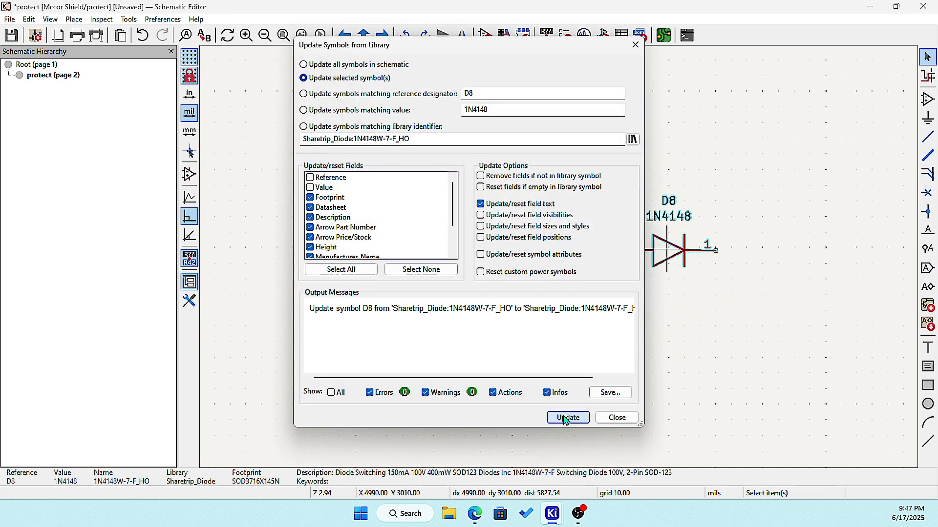
click(617, 418)
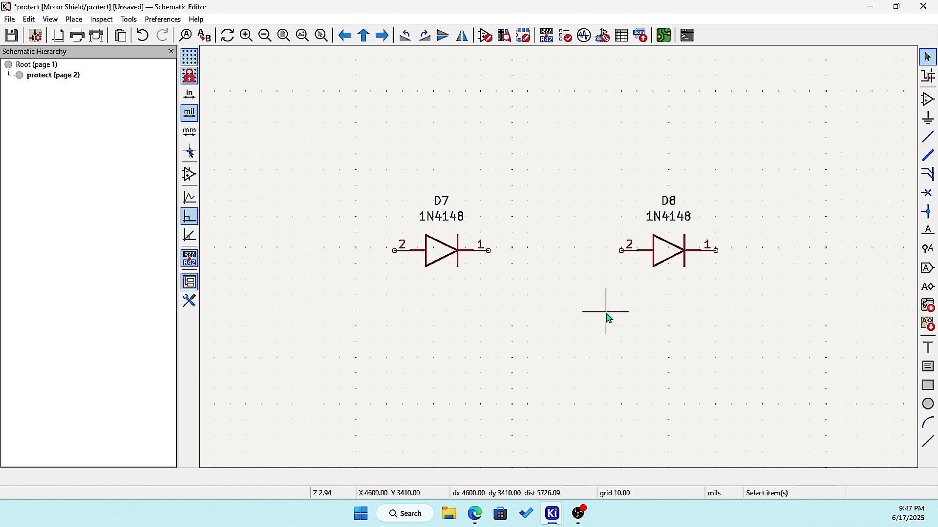
Step: Duplicate diode D7, placing one copy directly below it and another copy below D8
scroll(538, 284, down, 3)
scroll(514, 243, up, 4)
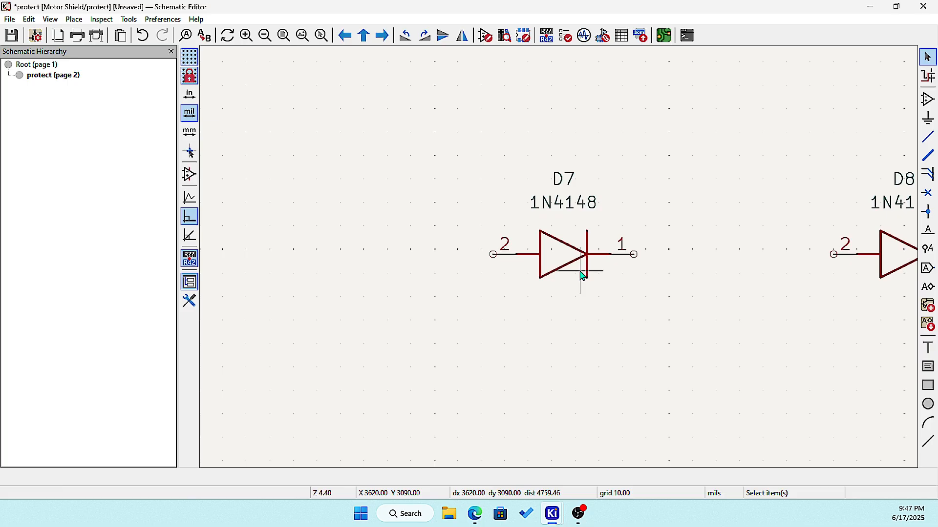
click(573, 265)
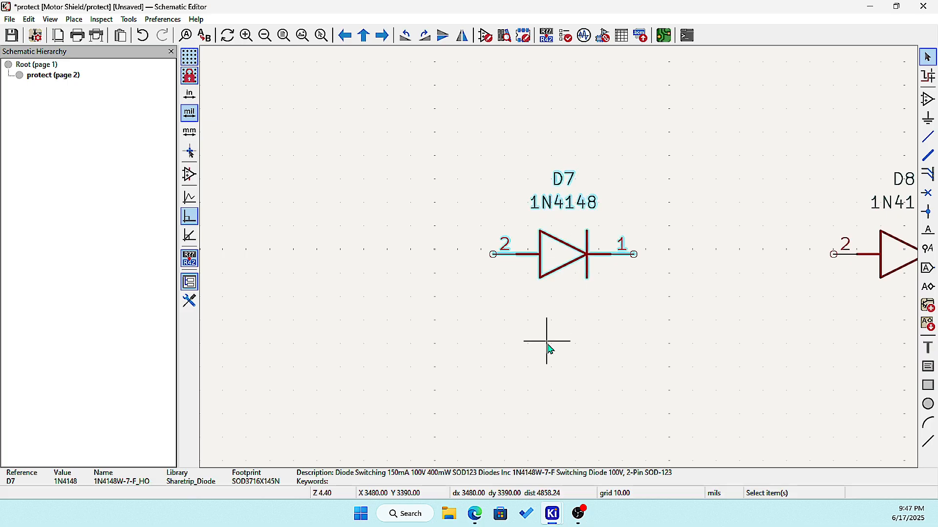
key(ctrl+d)
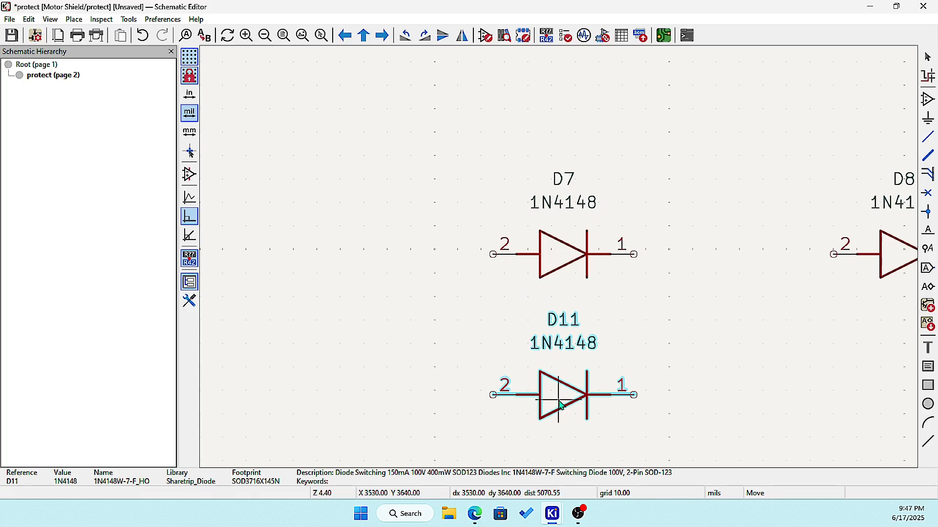
click(577, 398)
scroll(661, 373, down, 4)
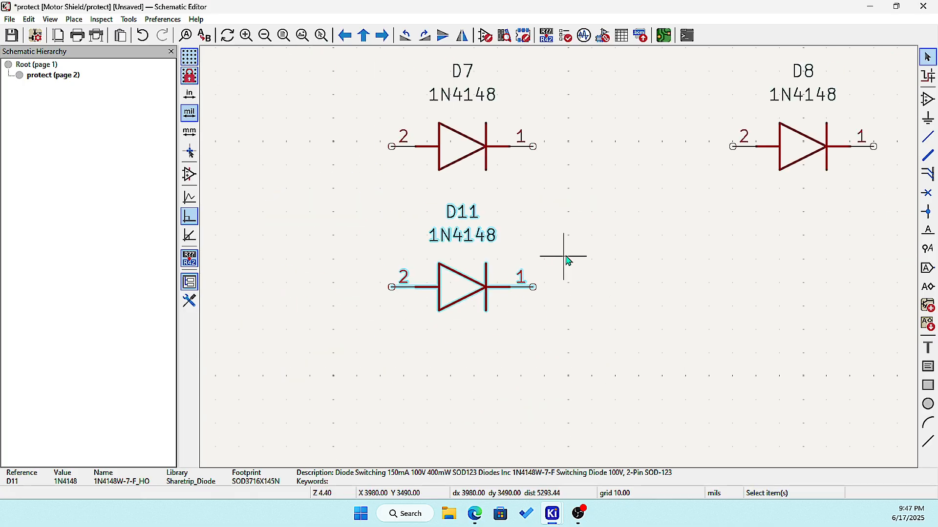
key(ctrl+d)
click(653, 277)
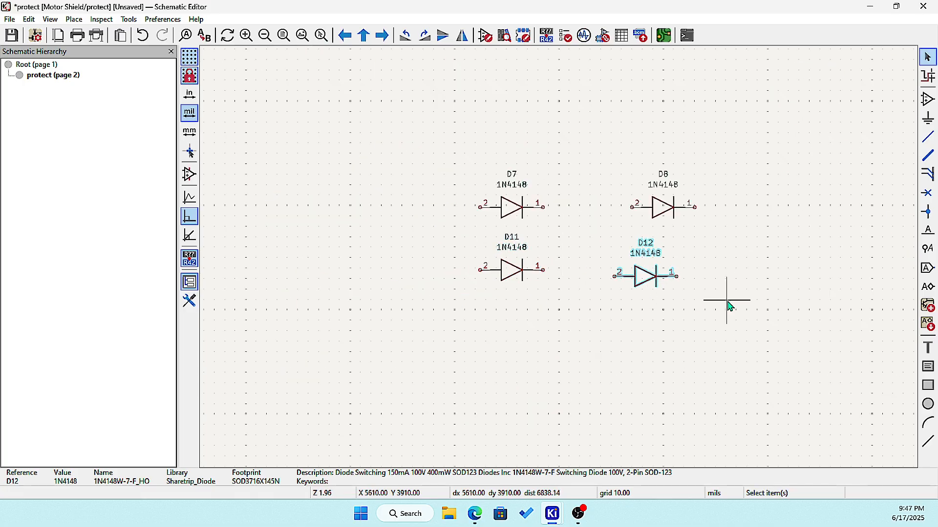
Step: Duplicate the diode twice more, placing one copy to the right of D8 and the other beneath that copy
key(ctrl+d)
click(751, 202)
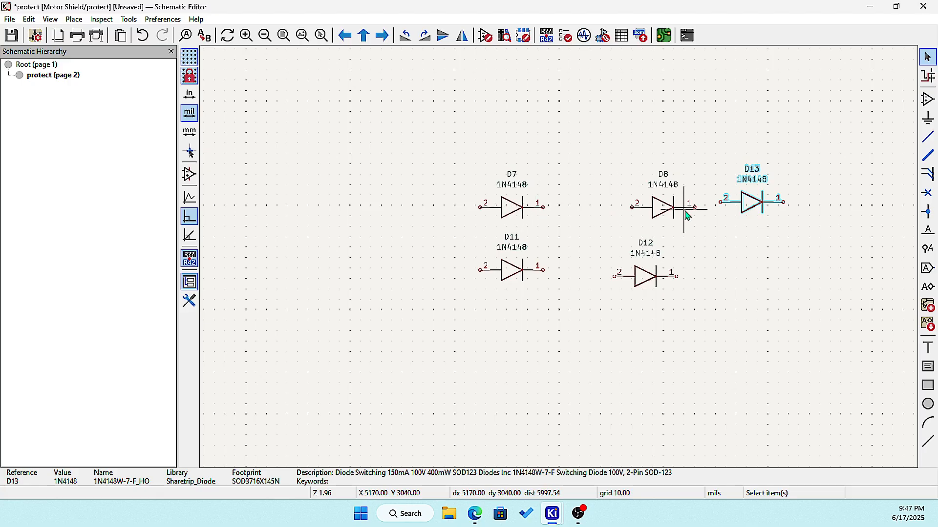
scroll(686, 209, up, 4)
scroll(618, 262, down, 4)
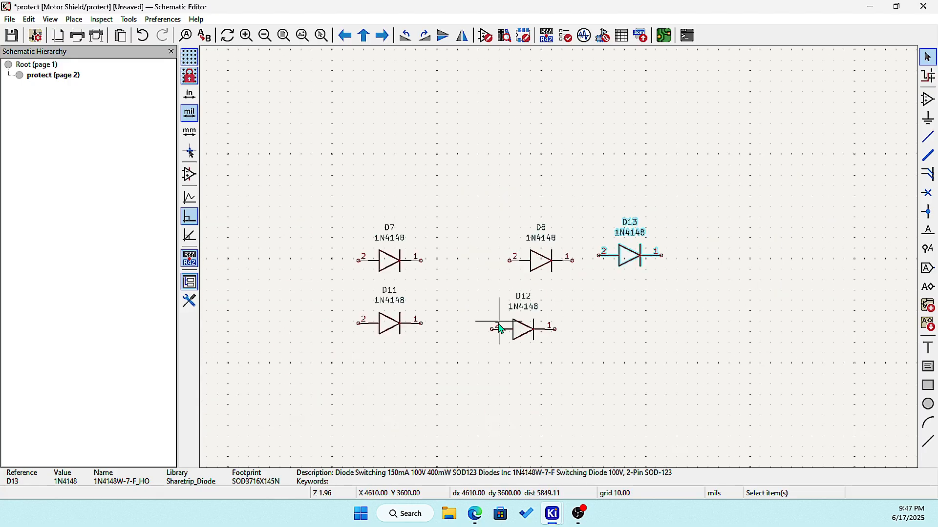
scroll(562, 263, up, 3)
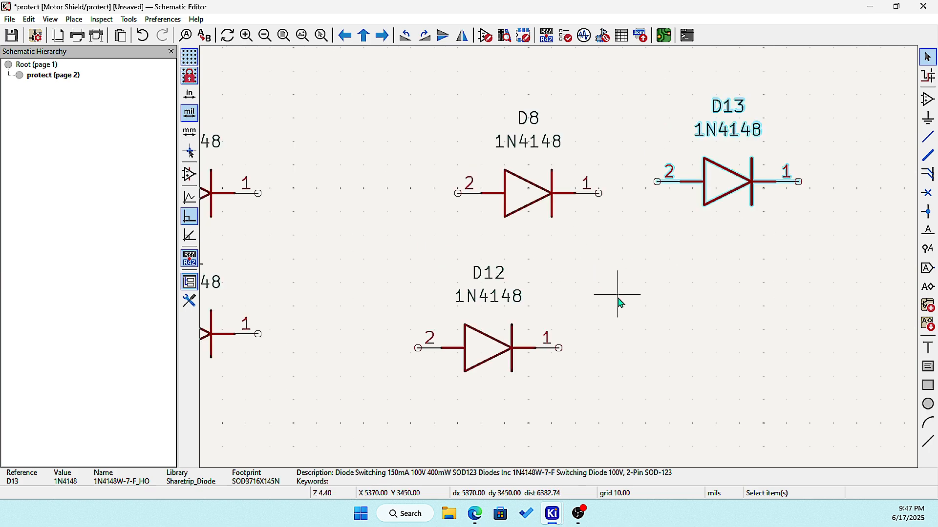
scroll(620, 300, down, 3)
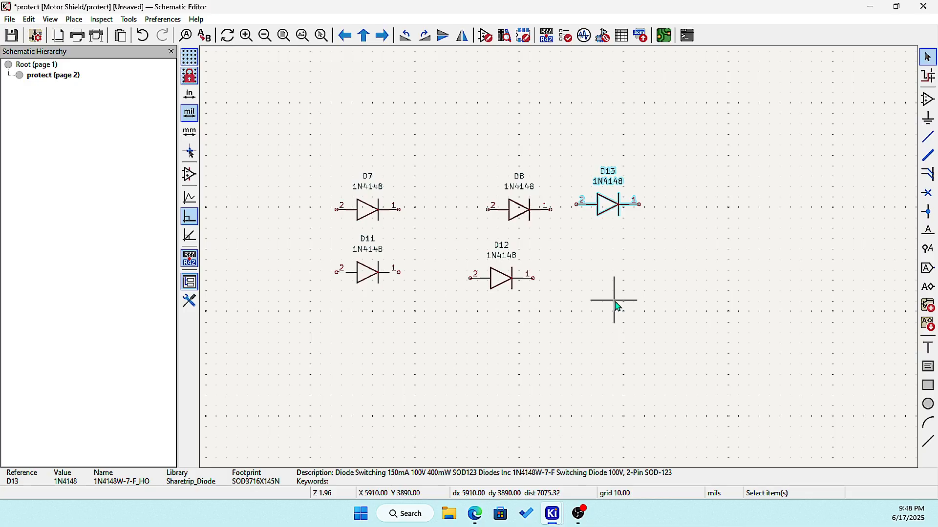
key(ctrl+d)
click(619, 286)
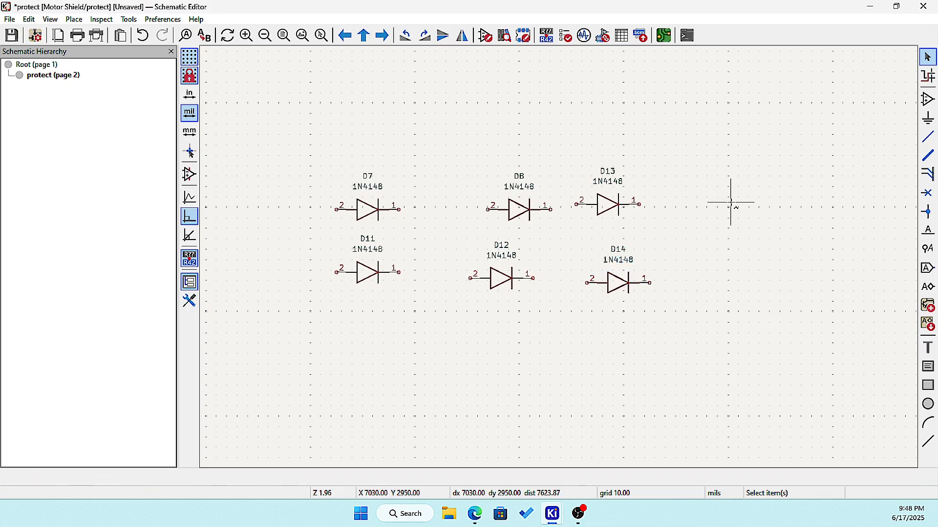
Step: Add four more diode copies at the right end of the two rows, forming two further upper and lower pairs
key(ctrl+d)
click(716, 236)
key(ctrl+d)
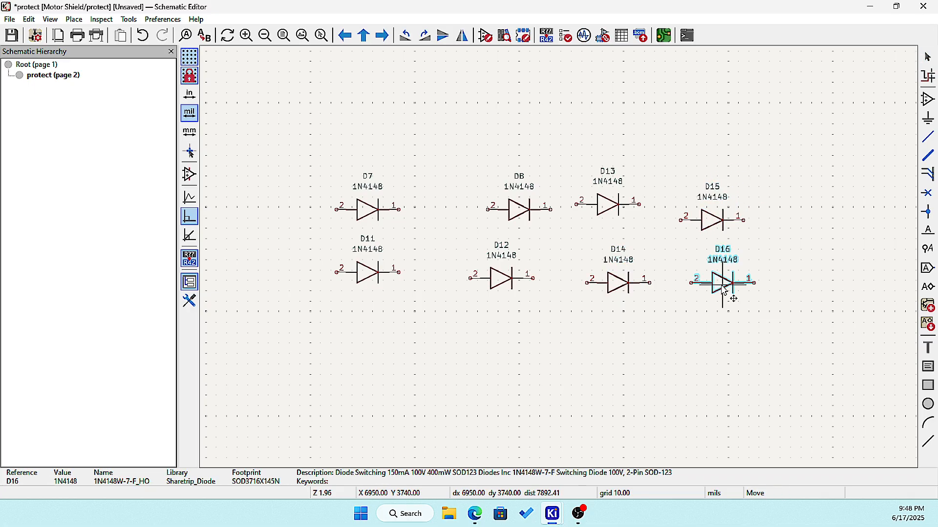
click(726, 296)
key(ctrl+d)
click(797, 222)
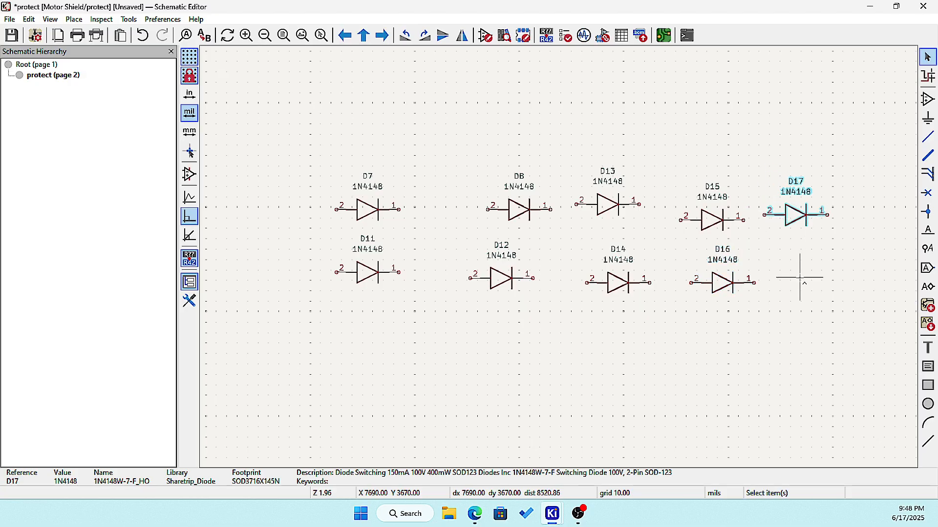
key(ctrl+d)
click(803, 287)
Step: Start a third row of diodes below the existing two by placing four copies from left to right
key(ctrl+d)
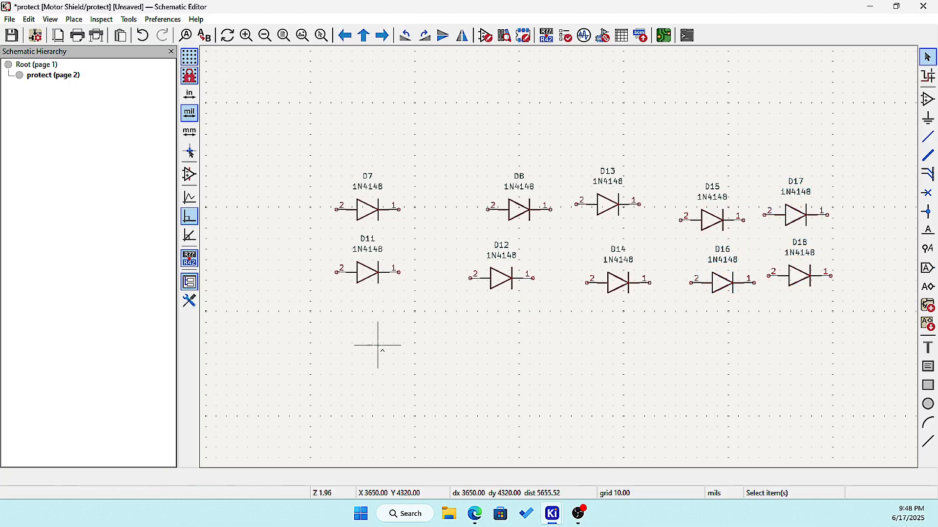
click(381, 344)
key(ctrl+d)
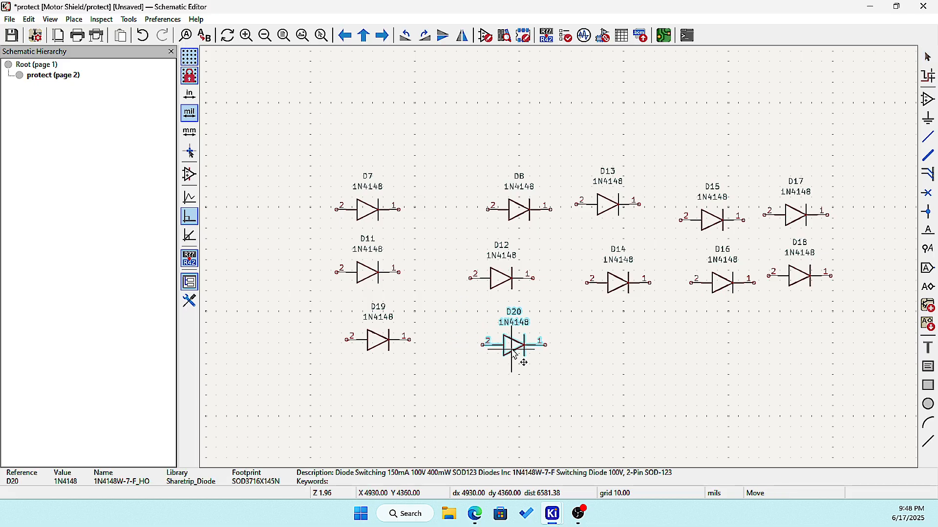
click(517, 347)
key(ctrl+d)
click(615, 361)
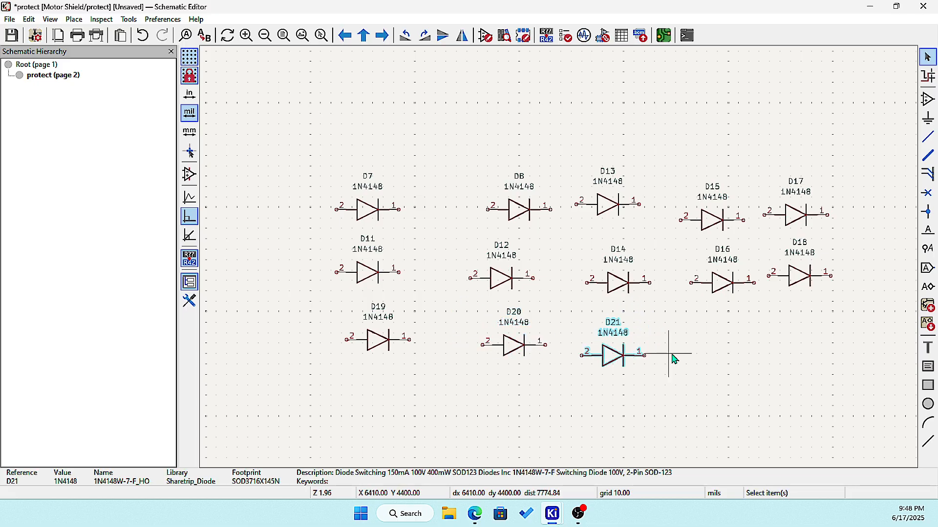
key(ctrl+d)
click(714, 366)
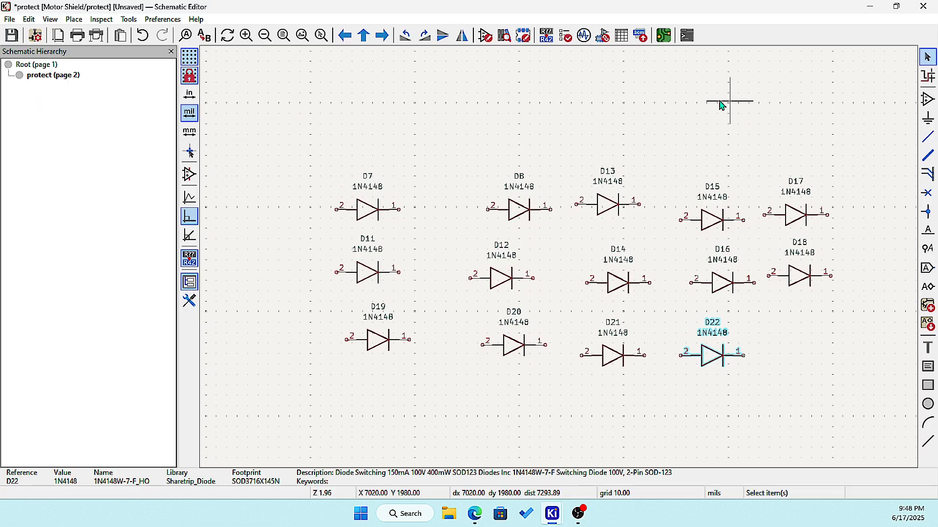
Step: Return to the root sheet and examine the reference designators of the relay diodes, transistors and the diodes near JANALOG0
scroll(533, 154, up, 3)
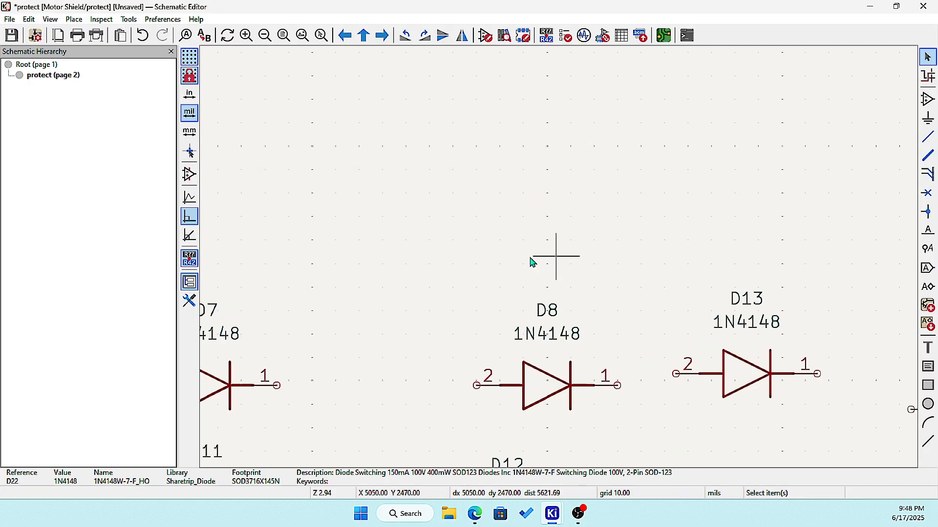
click(42, 68)
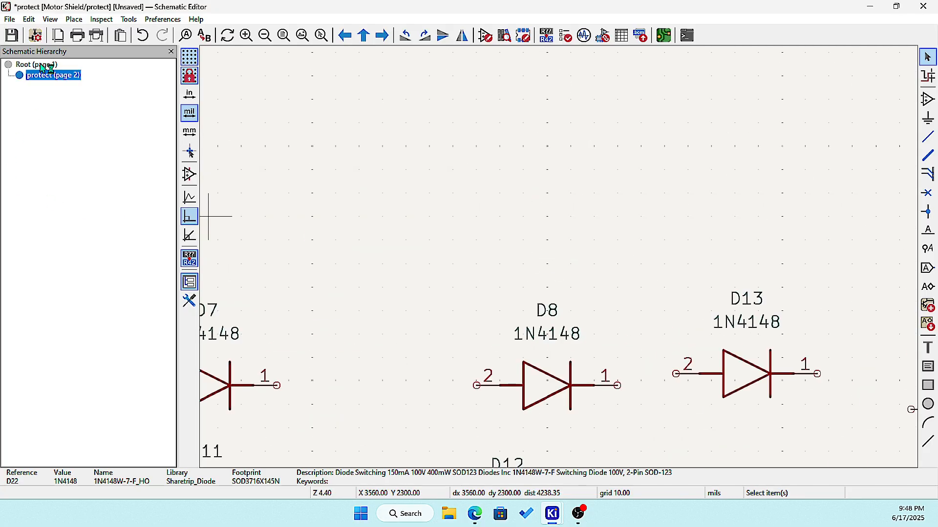
scroll(348, 277, down, 4)
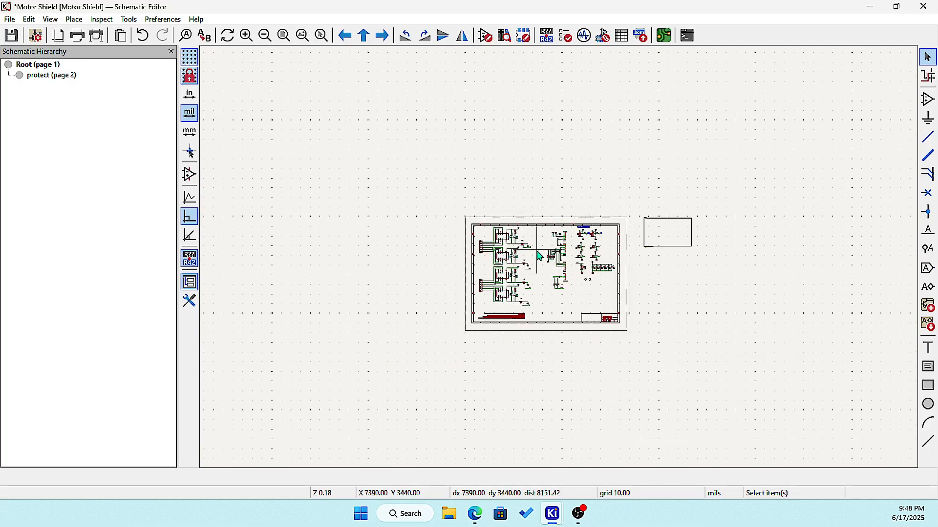
scroll(536, 253, up, 5)
scroll(494, 255, up, 3)
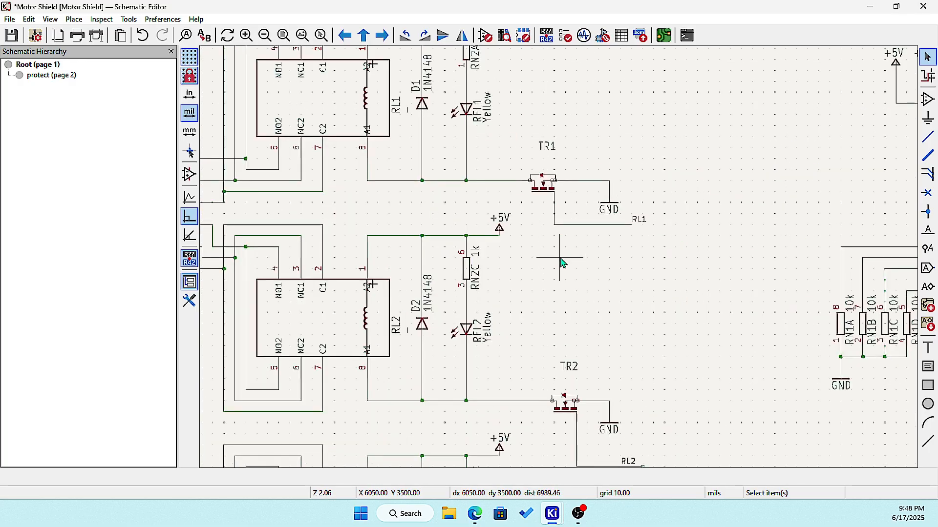
scroll(437, 300, up, 2)
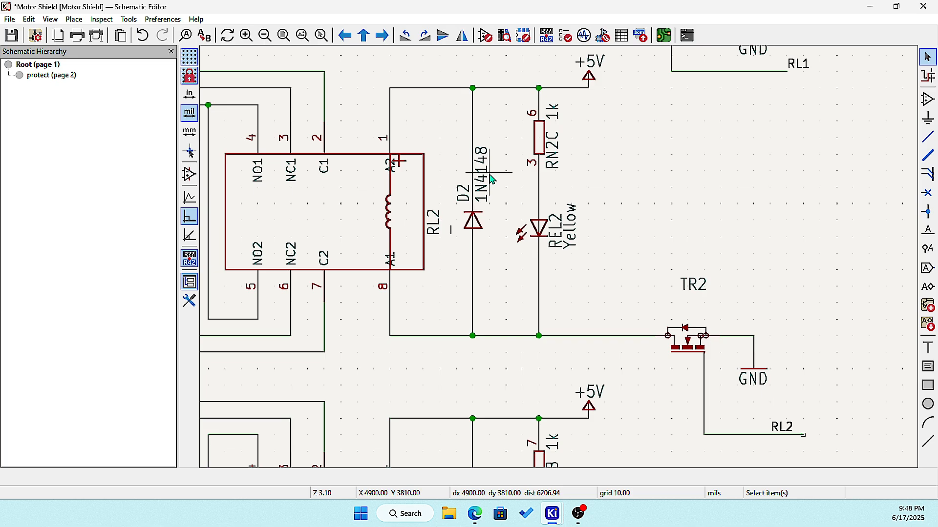
scroll(492, 180, up, 1)
scroll(569, 262, down, 6)
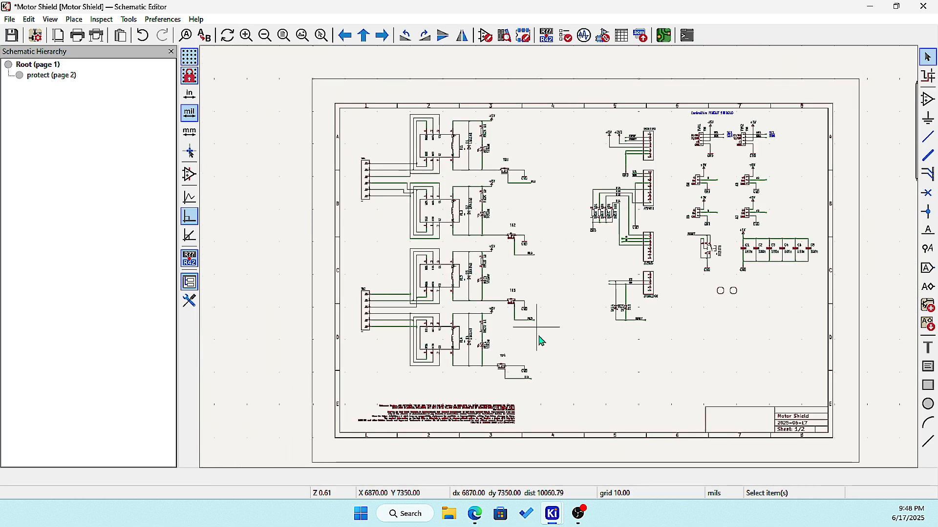
scroll(541, 341, up, 6)
scroll(592, 249, down, 5)
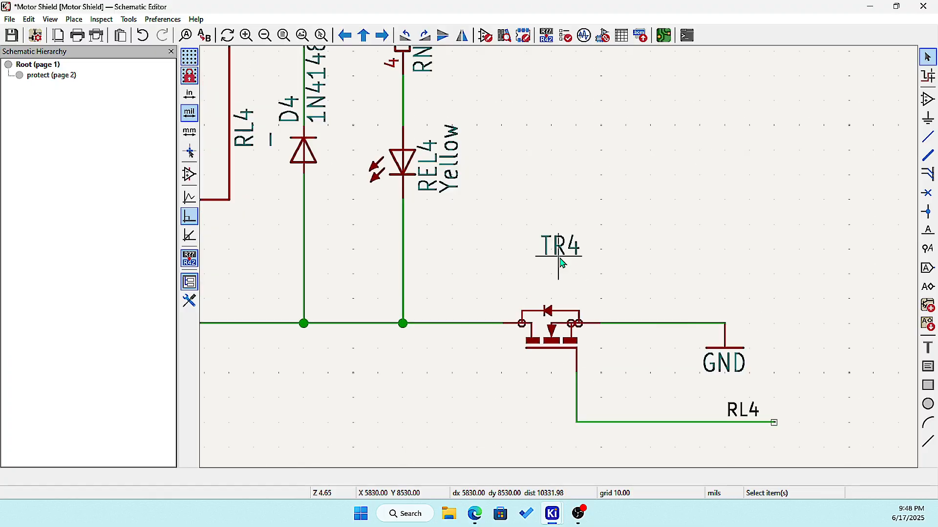
scroll(560, 263, up, 7)
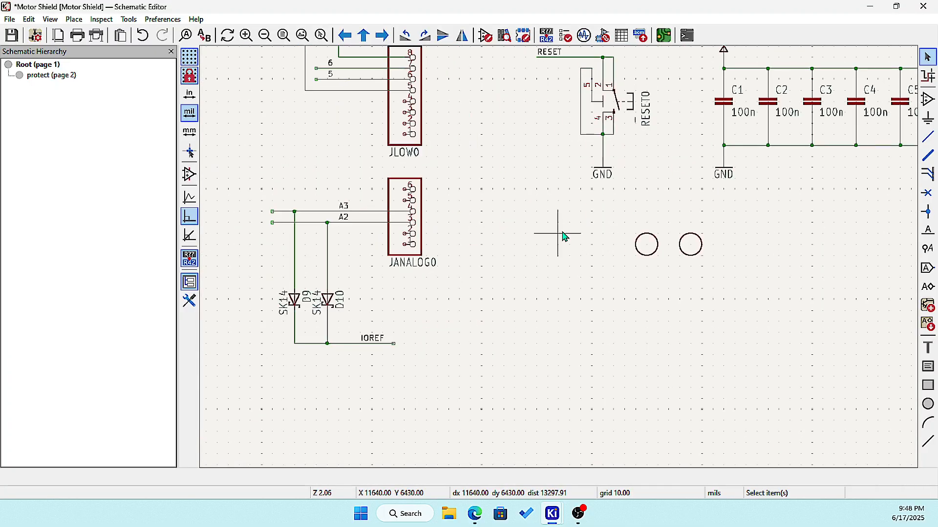
scroll(660, 236, down, 5)
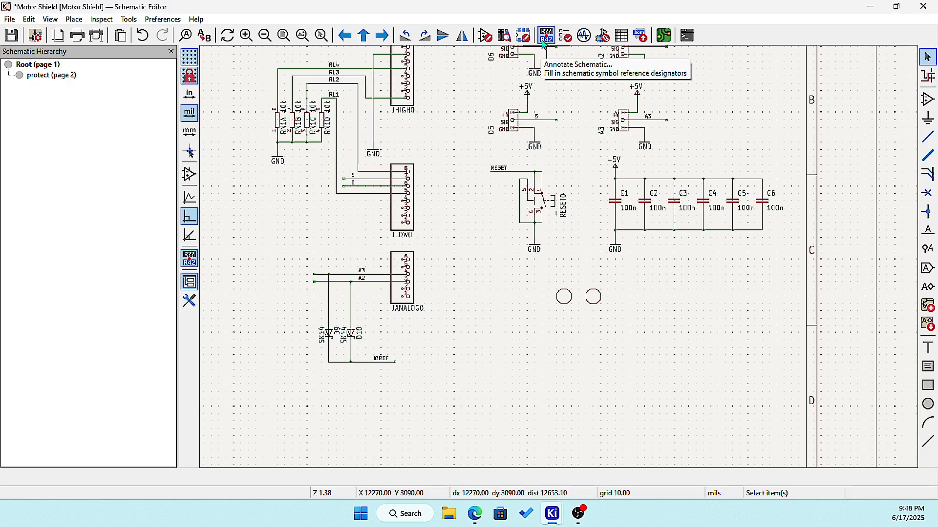
Step: Save the Motor Shield schematic together with its protect sheet
key(ctrl+s)
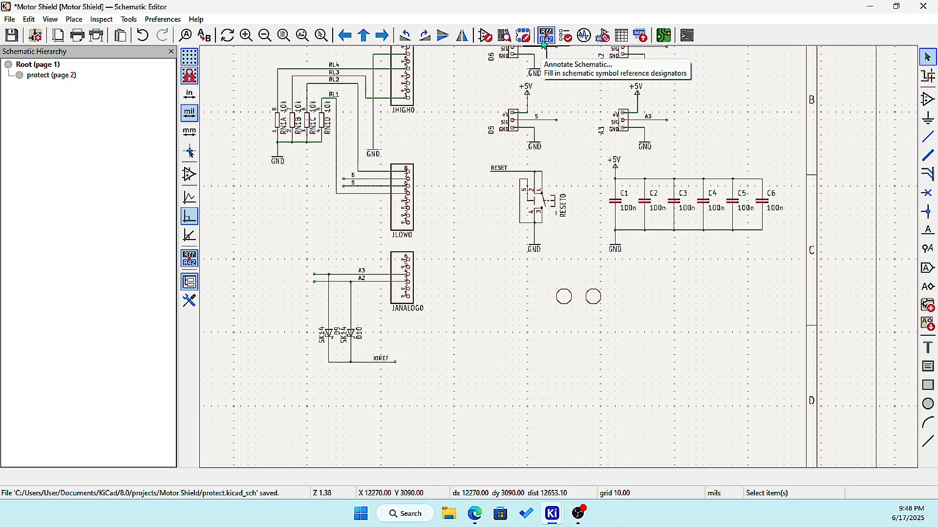
scroll(332, 348, up, 3)
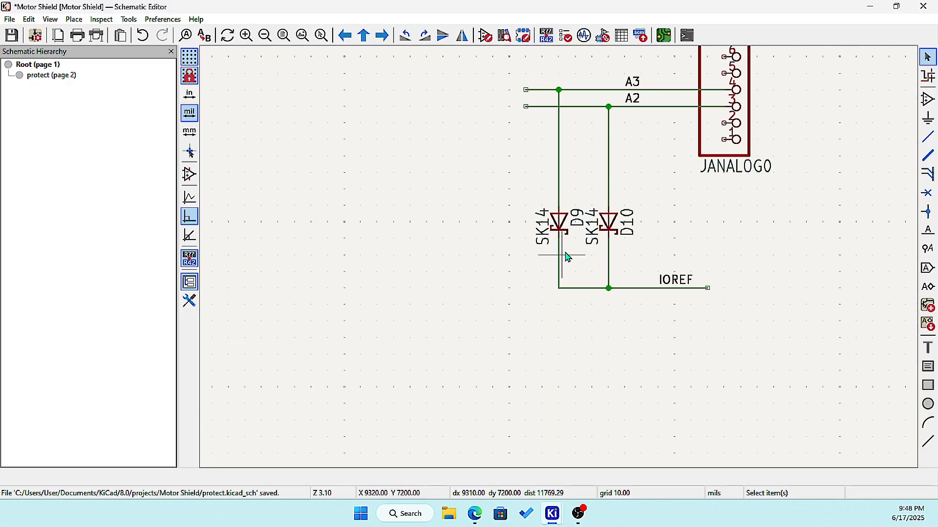
Step: Check the designators of the two SK14 diodes wired between A3, A2 and IOREF below JANALOG0
scroll(566, 258, up, 2)
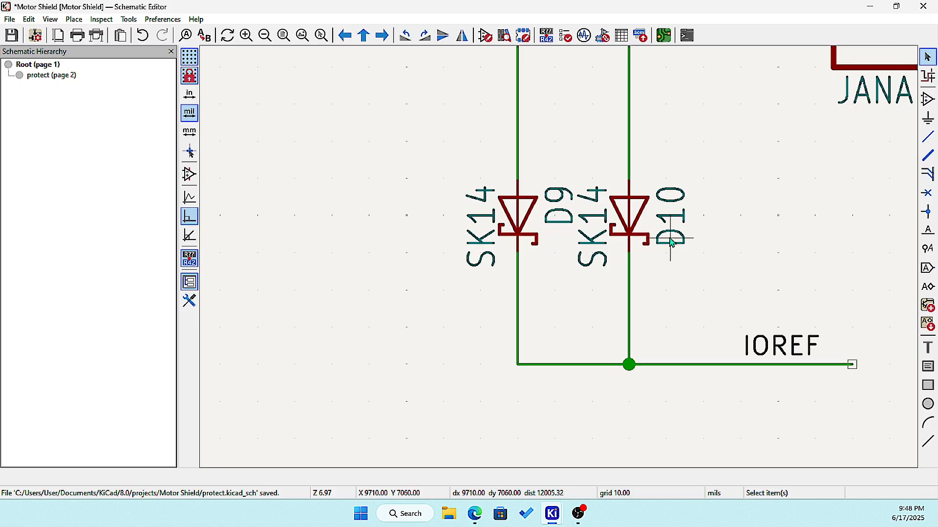
scroll(672, 243, down, 5)
scroll(562, 256, up, 4)
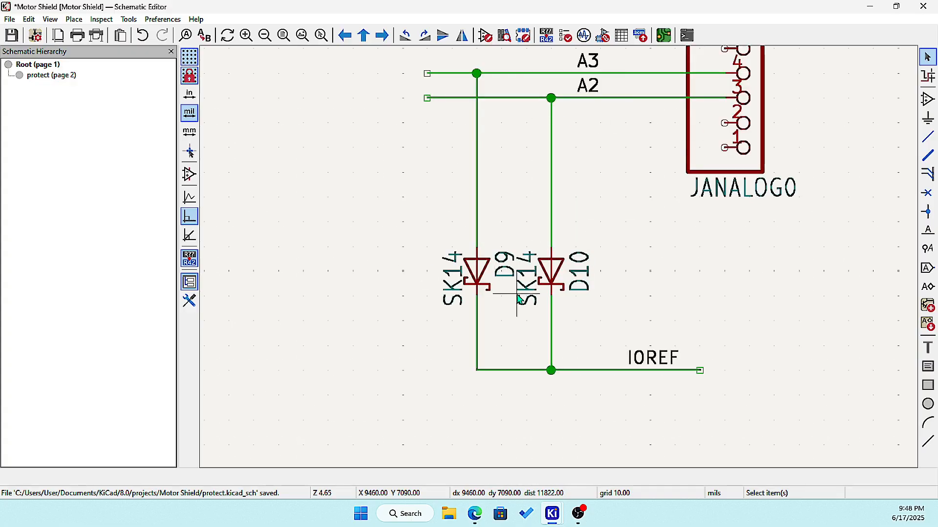
scroll(592, 240, down, 3)
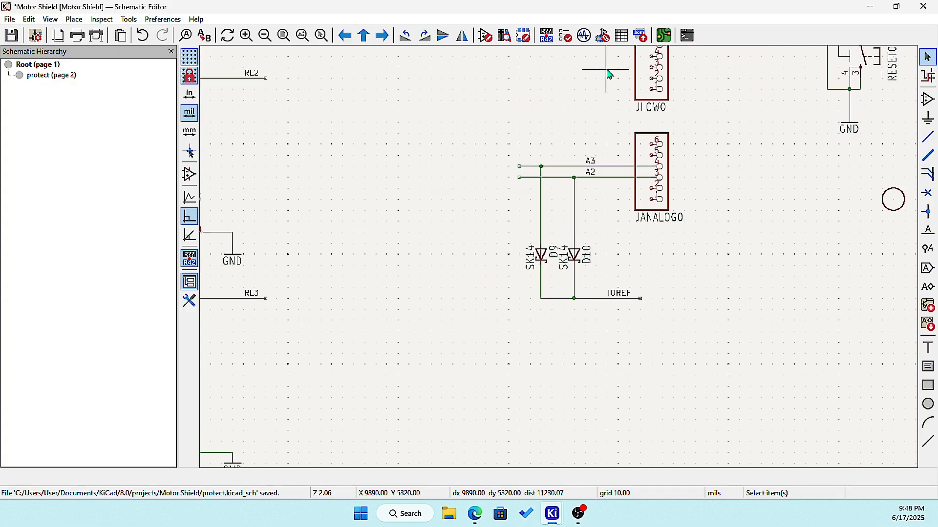
scroll(387, 269, up, 2)
Step: Open the protect sheet and examine the designators and layout of all the 1N4148 diodes across the three rows
click(53, 75)
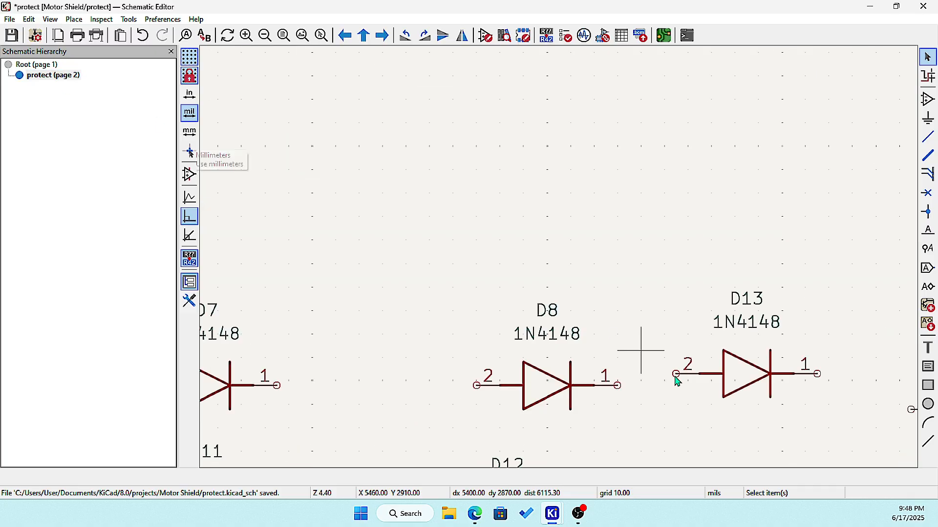
scroll(676, 381, down, 5)
scroll(538, 251, up, 4)
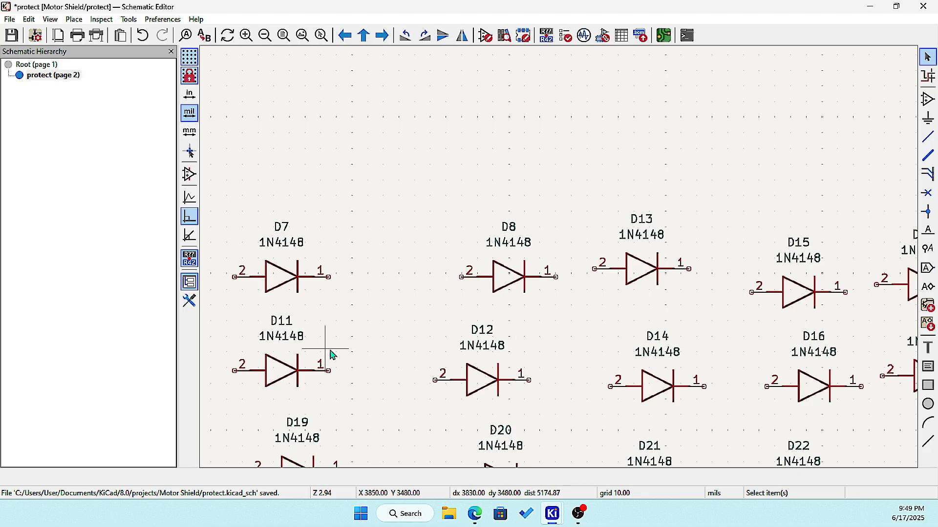
middle_drag(514, 337, 560, 258)
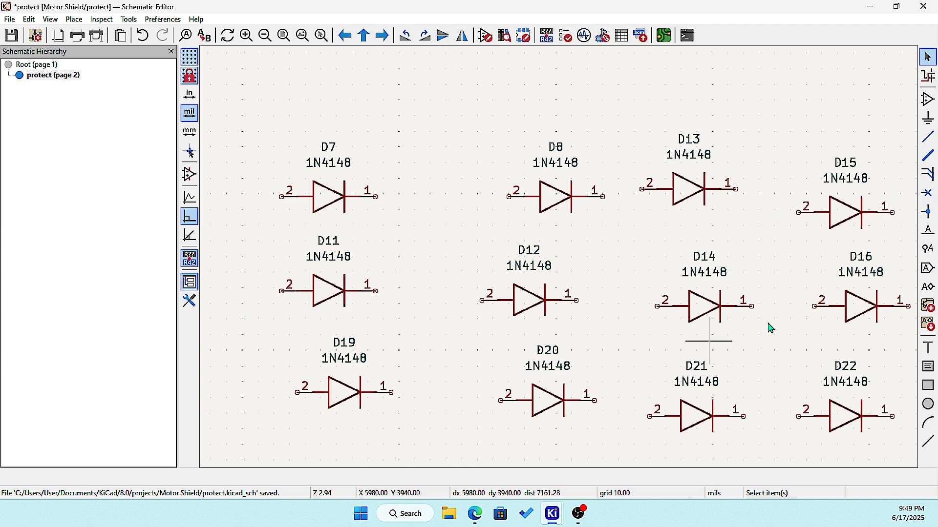
scroll(775, 279, down, 5)
scroll(538, 268, up, 5)
scroll(561, 251, down, 3)
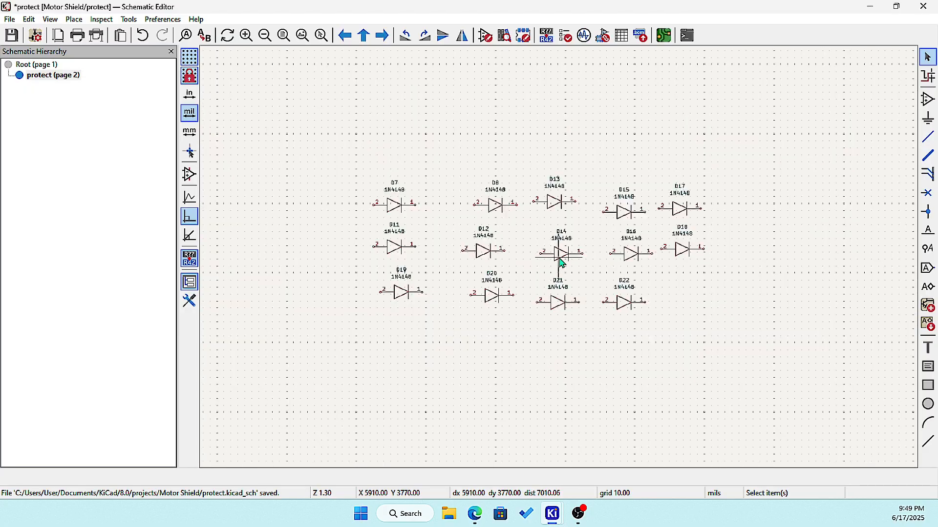
scroll(561, 263, up, 4)
scroll(561, 263, down, 4)
scroll(561, 263, up, 4)
scroll(561, 263, down, 2)
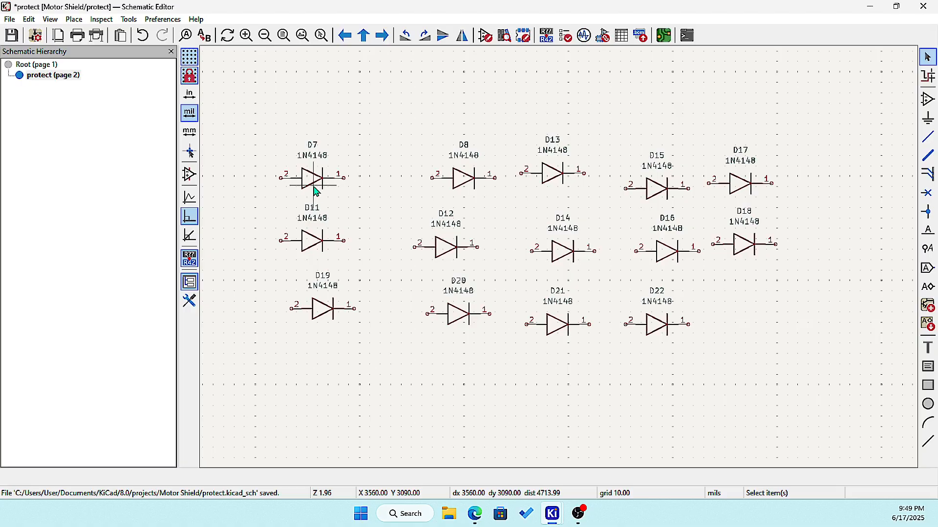
scroll(554, 268, up, 1)
scroll(508, 290, down, 2)
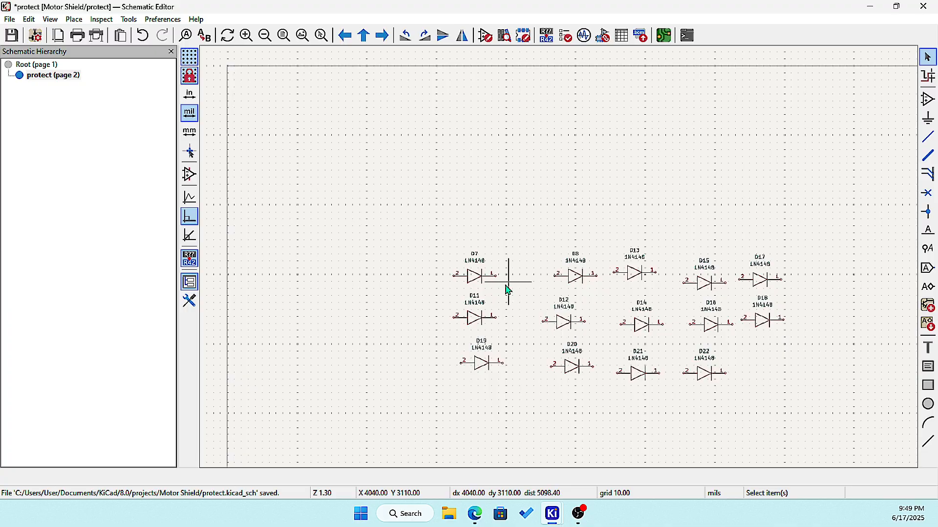
scroll(508, 290, down, 2)
scroll(562, 262, up, 4)
scroll(460, 244, up, 1)
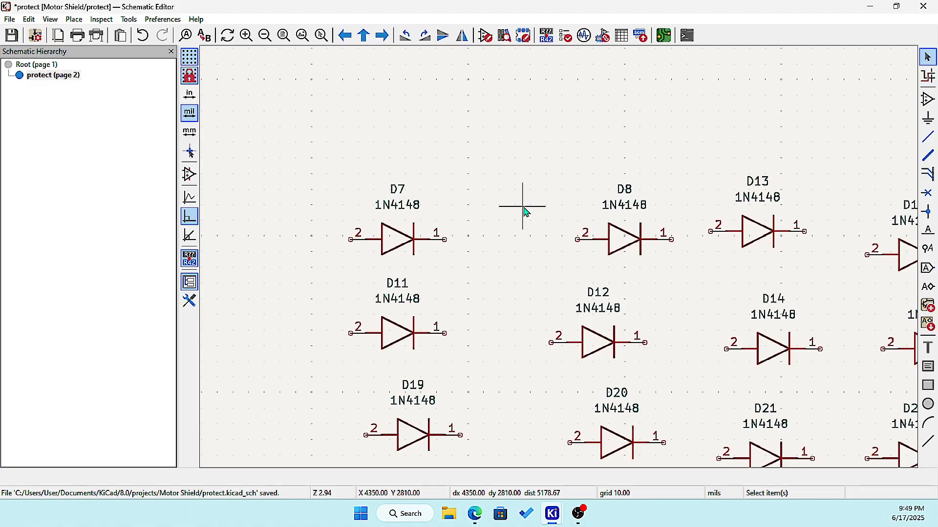
Step: Open the symbol properties of diode D7 and browse the footprint libraries for its Footprint field
click(396, 247)
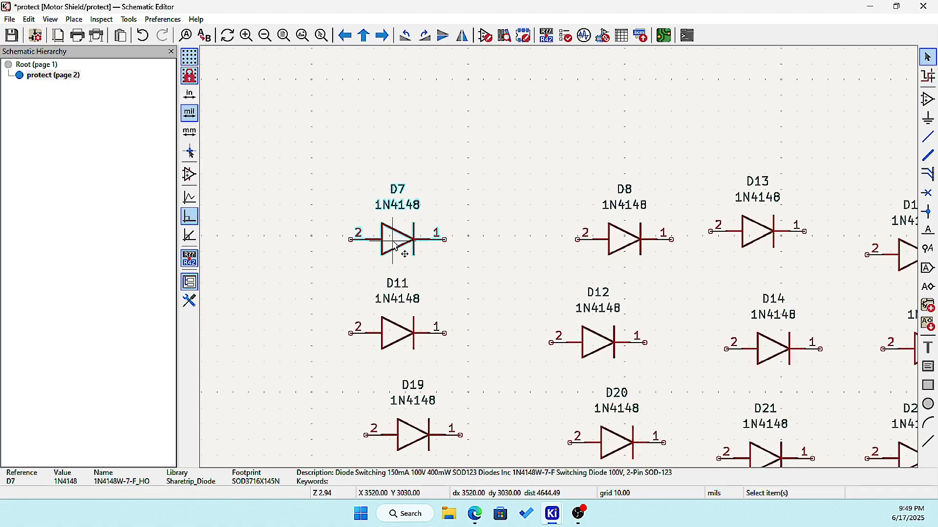
double_click(396, 246)
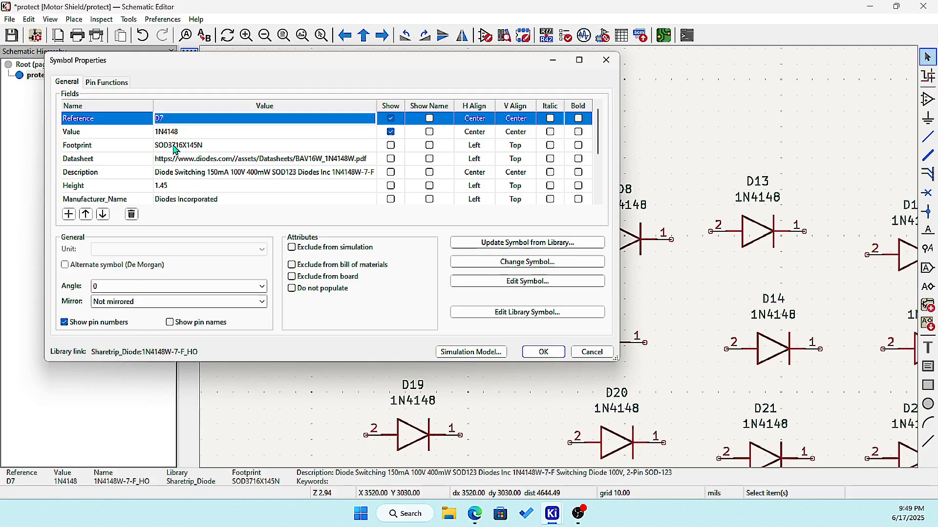
click(243, 145)
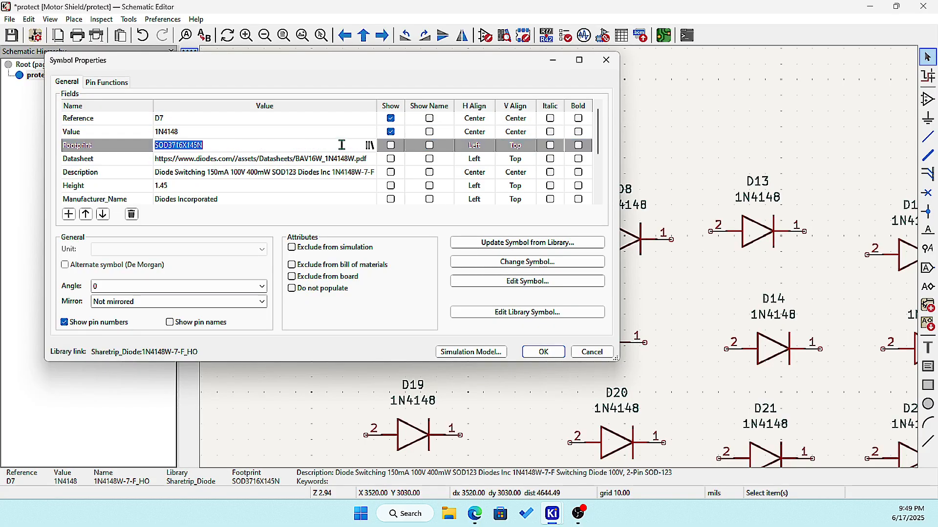
click(370, 145)
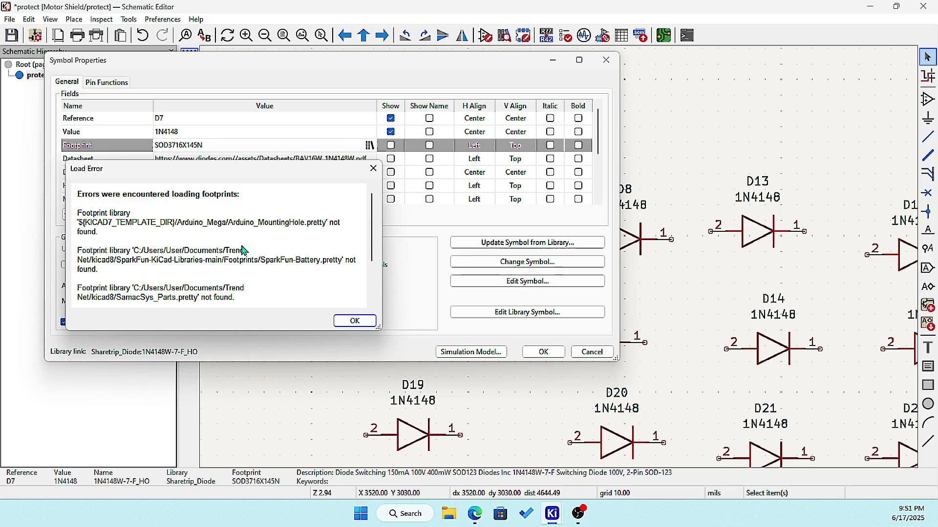
Step: Read through the whole list of footprint library loading errors and dismiss the report
scroll(239, 271, down, 2)
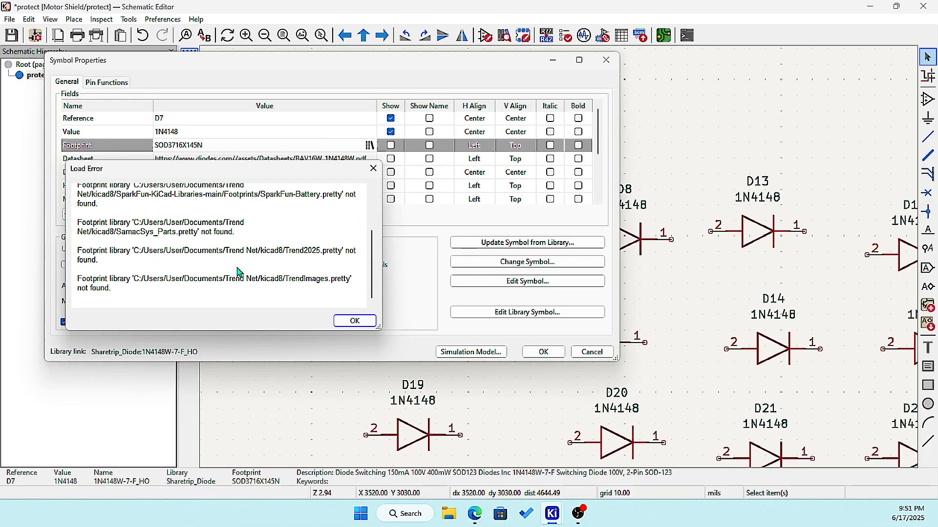
scroll(238, 271, up, 2)
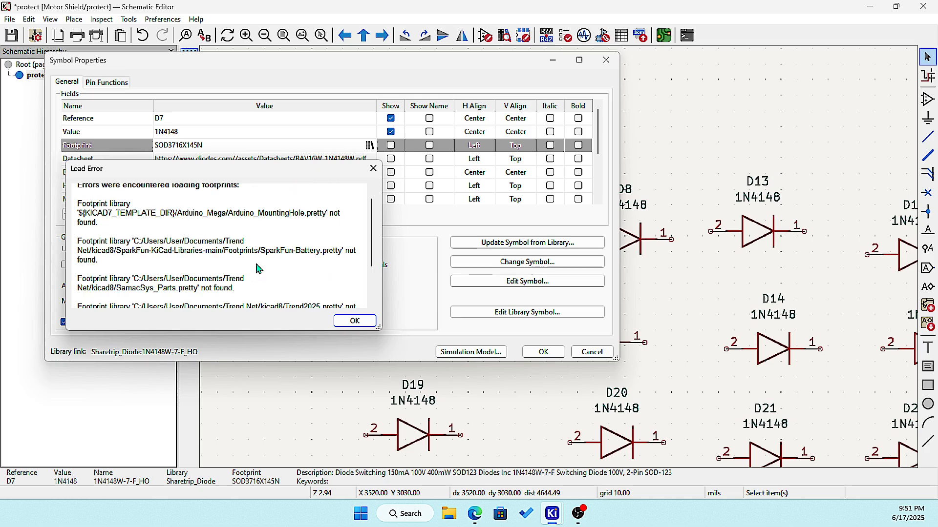
scroll(258, 269, down, 2)
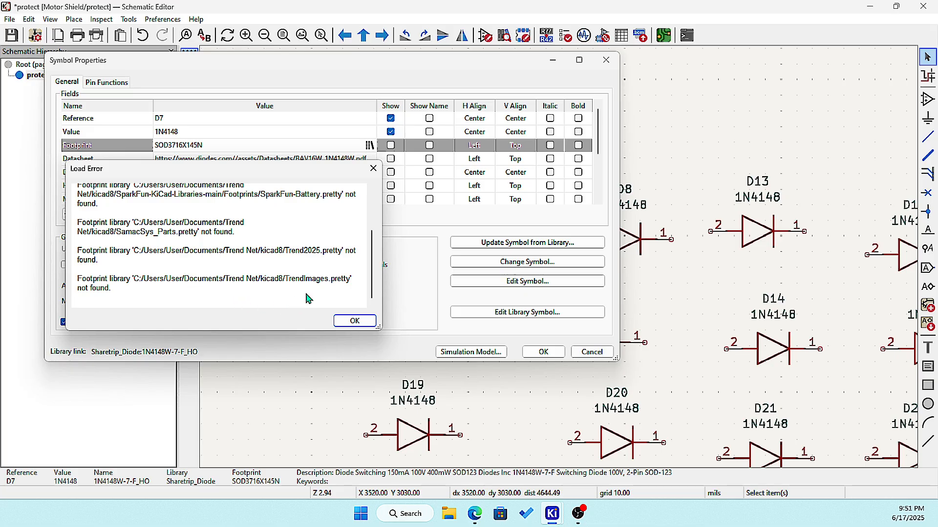
scroll(147, 289, up, 1)
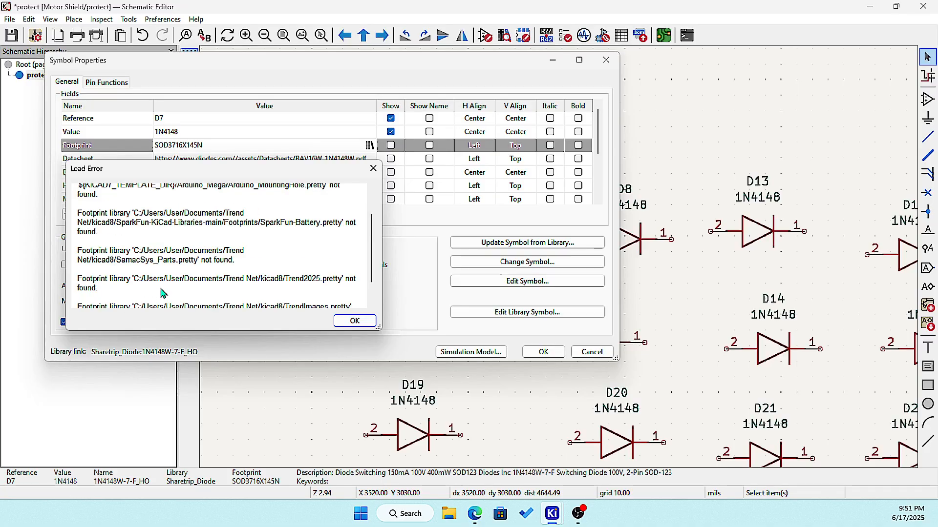
scroll(167, 294, up, 2)
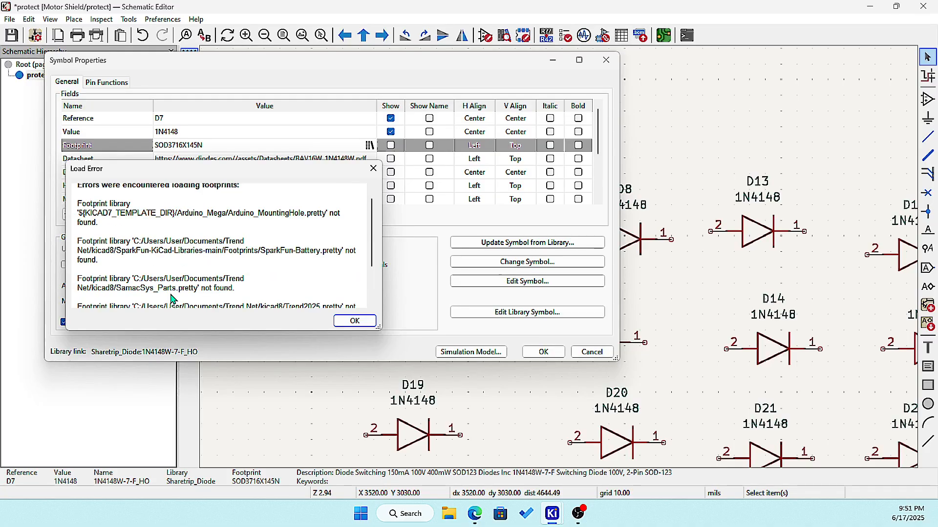
click(355, 321)
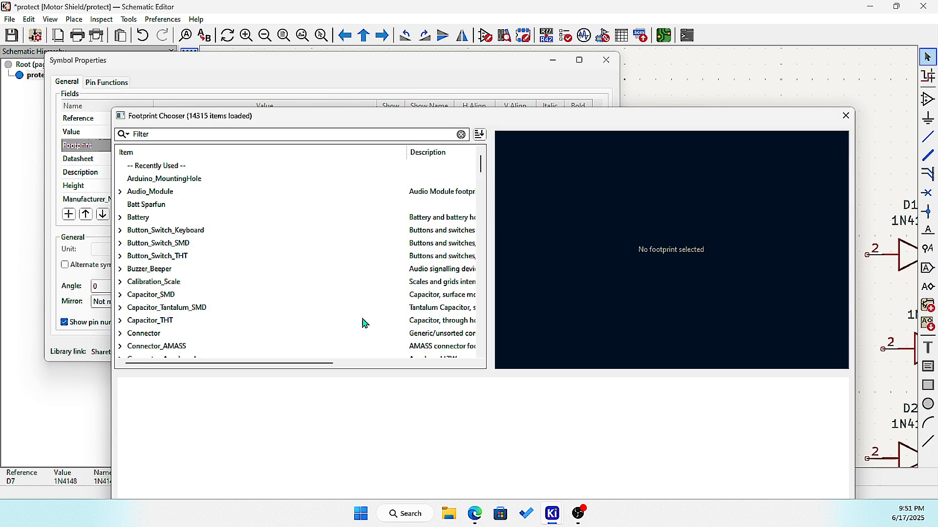
Step: Collapse the Motor Shield footprint library and look through the library list down to Trend2025 and Varistor
scroll(246, 292, down, 10)
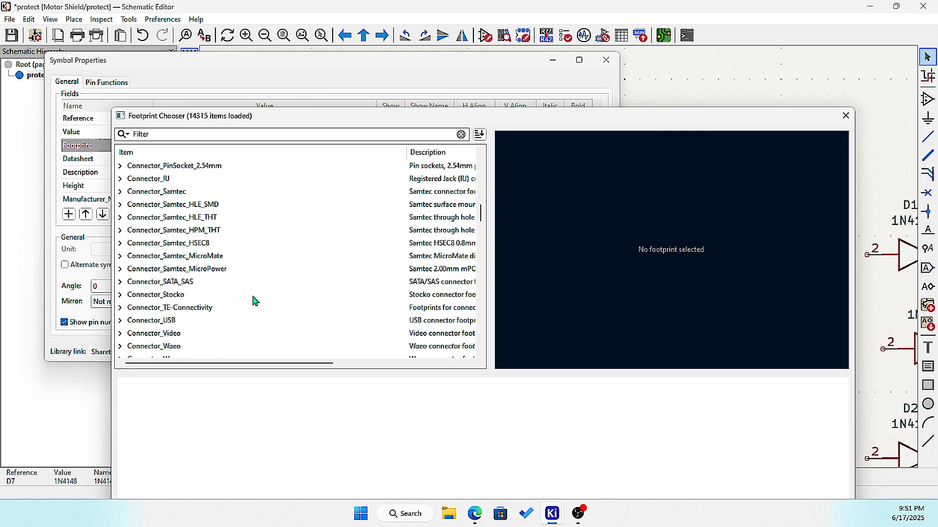
scroll(254, 303, down, 15)
scroll(259, 309, up, 3)
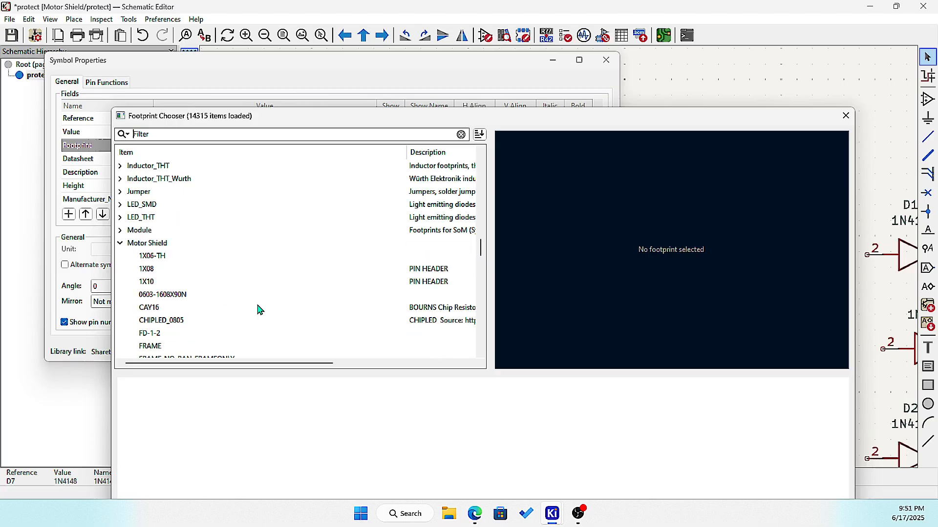
click(121, 246)
scroll(185, 300, down, 13)
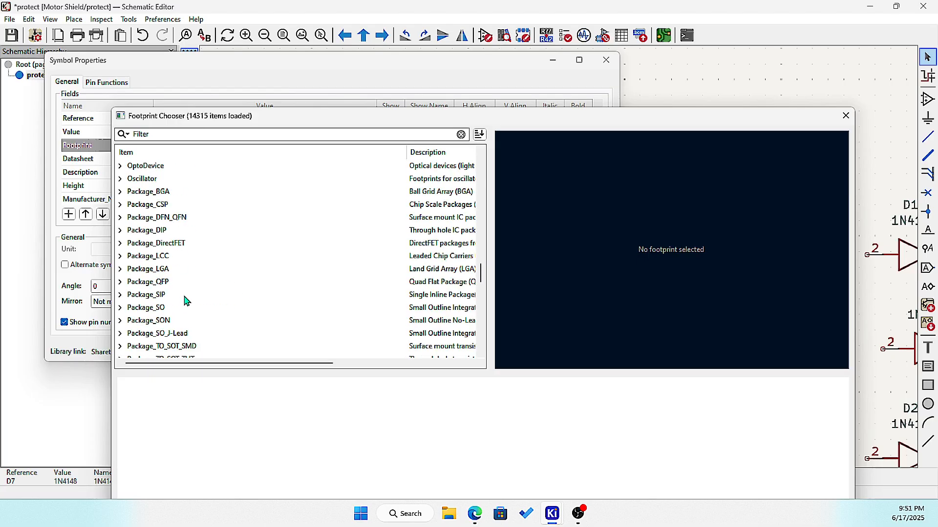
scroll(210, 338, down, 10)
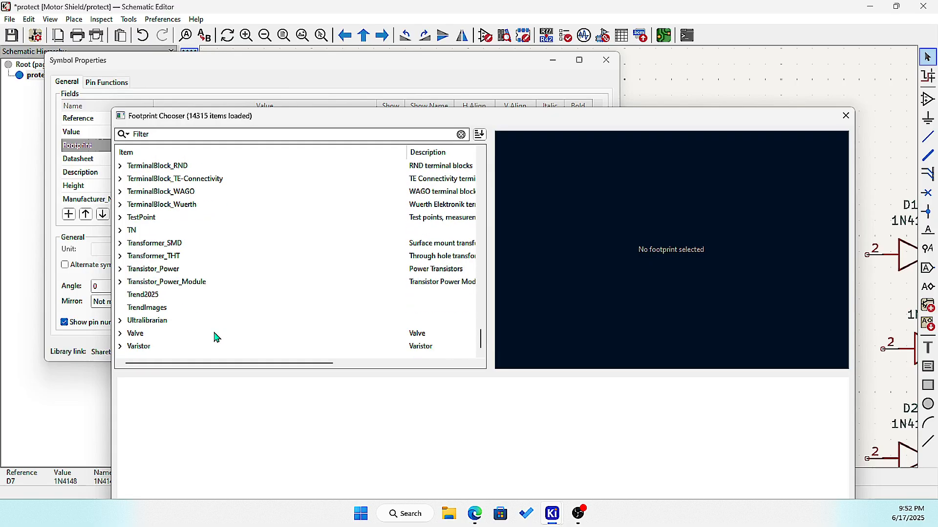
click(157, 296)
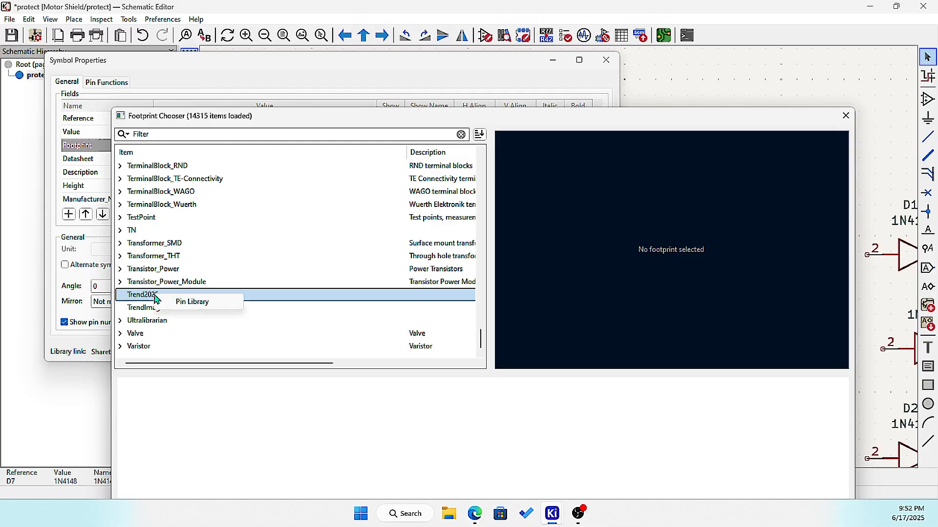
click(278, 345)
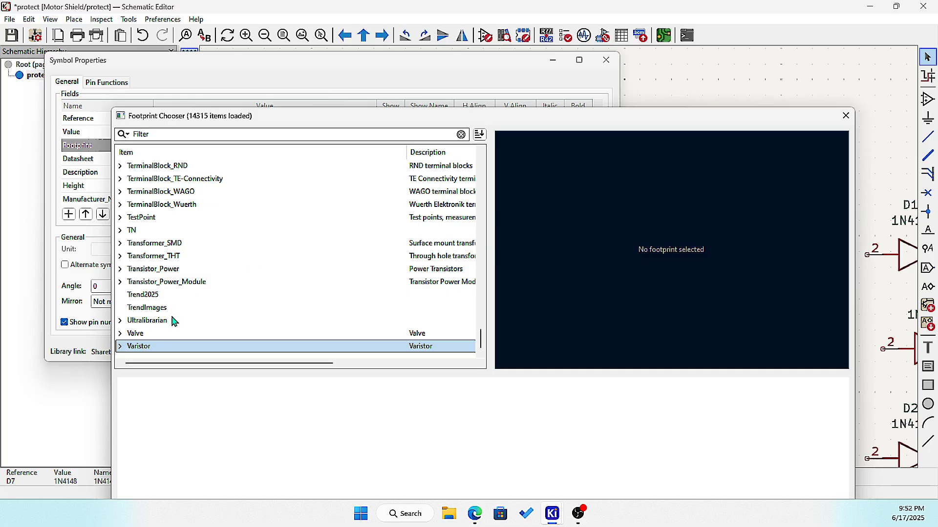
Step: Inspect the contents of the sharetrip_IC footprint library, and close the footprint chooser and D7's properties without changes
scroll(175, 321, up, 1)
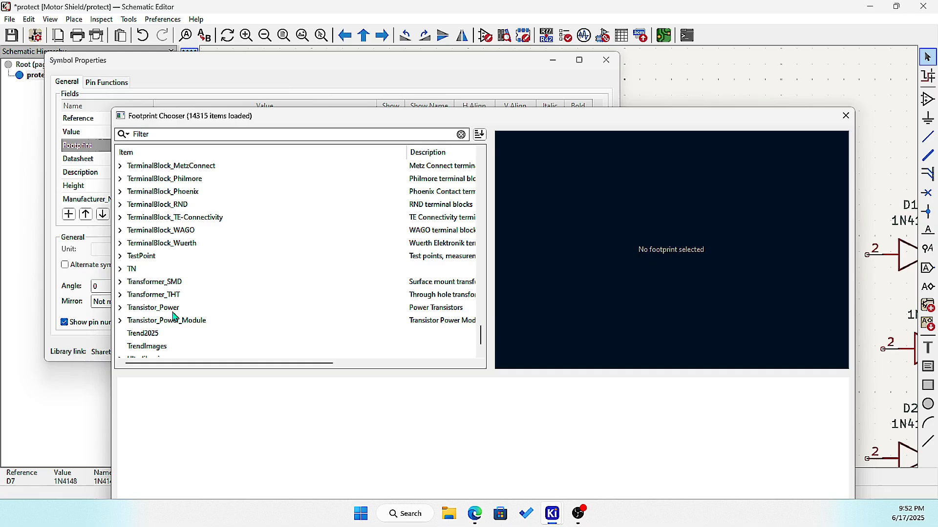
scroll(174, 316, up, 7)
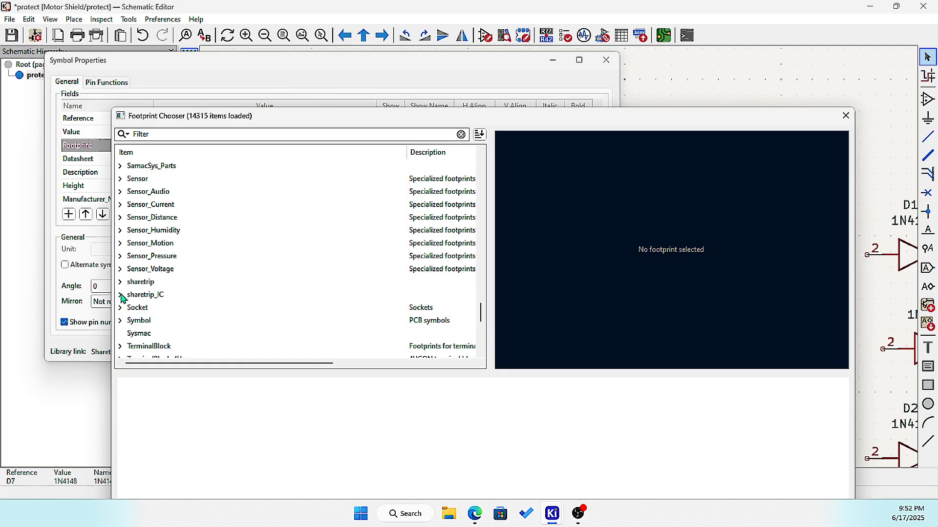
click(120, 295)
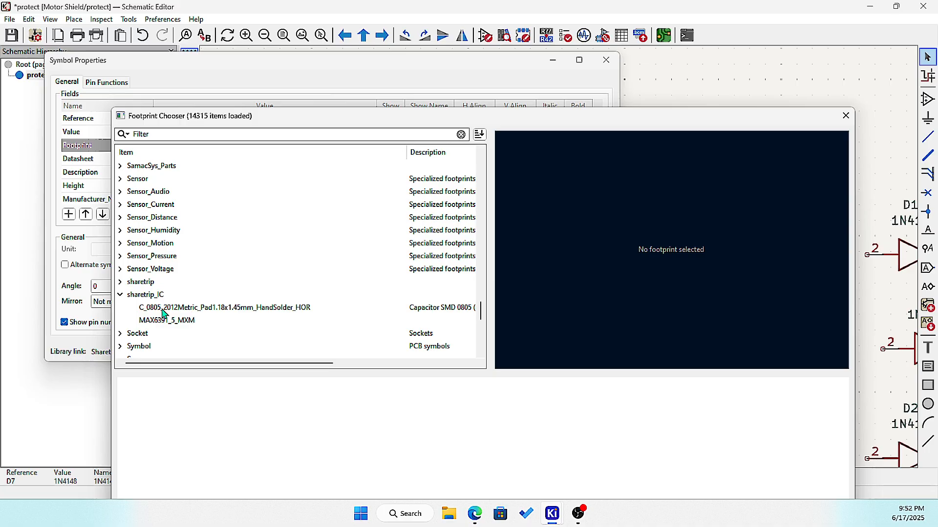
click(120, 296)
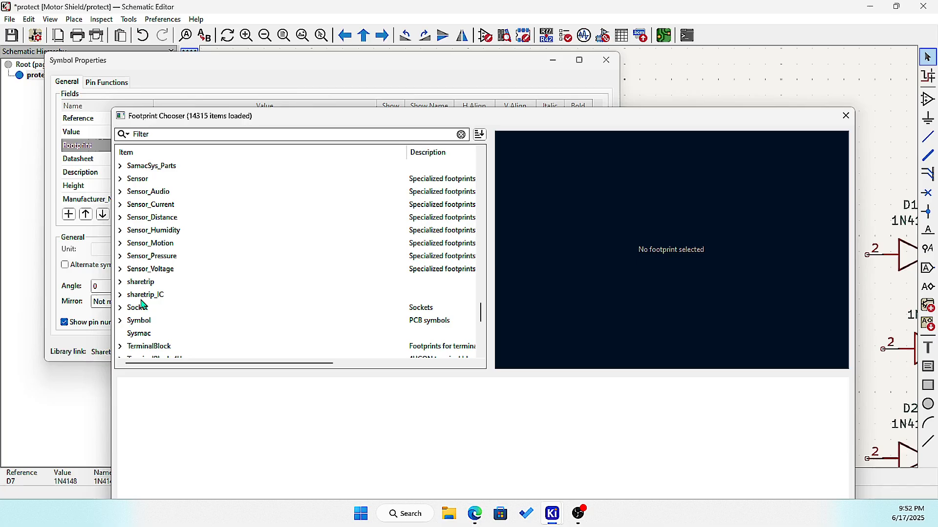
click(846, 117)
click(605, 59)
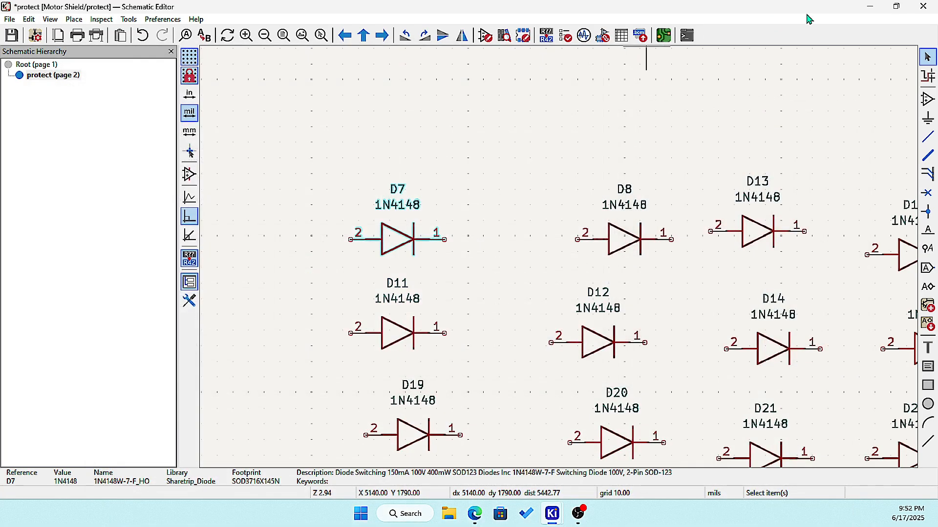
Step: Switch to the Footprint Editor and start a new footprint library in the Global library table
click(870, 7)
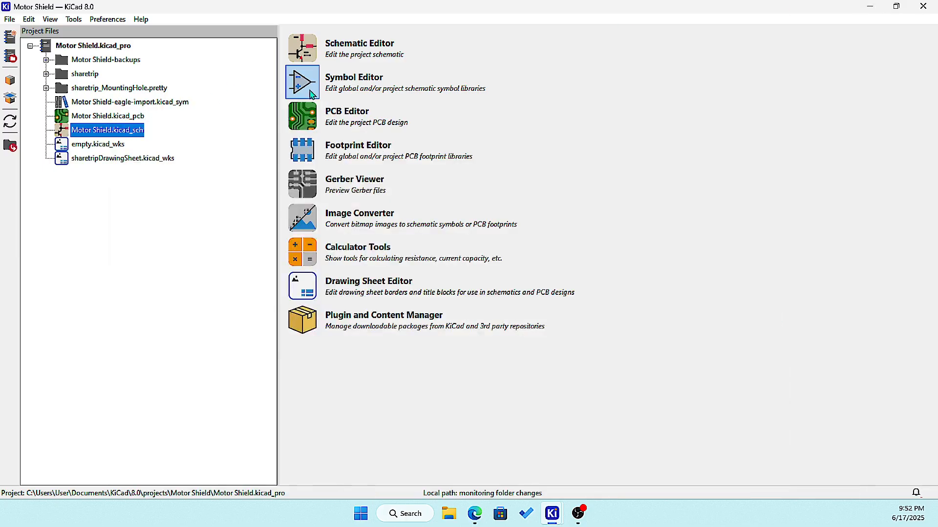
click(309, 158)
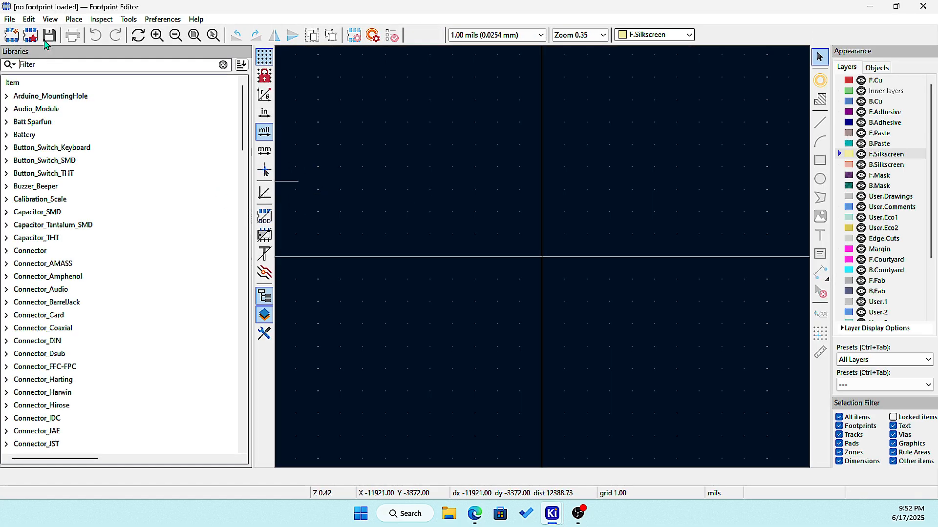
click(9, 20)
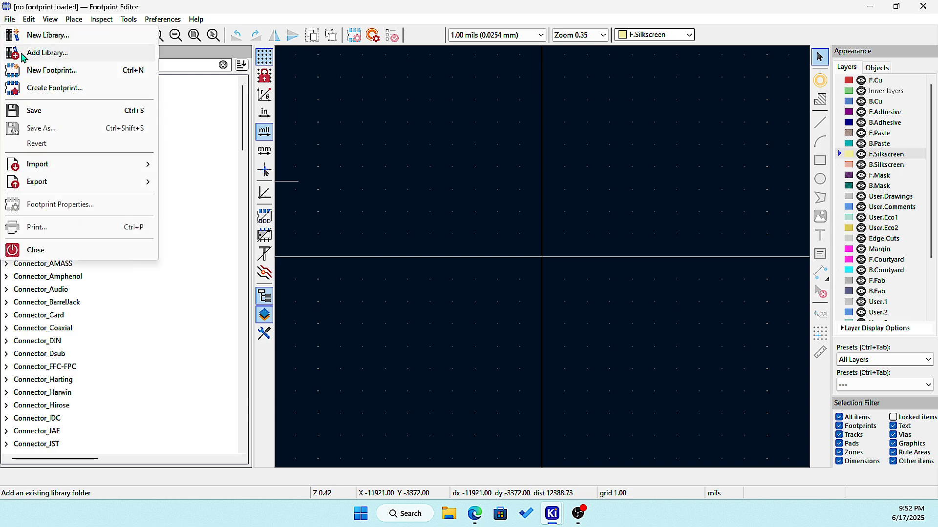
click(45, 35)
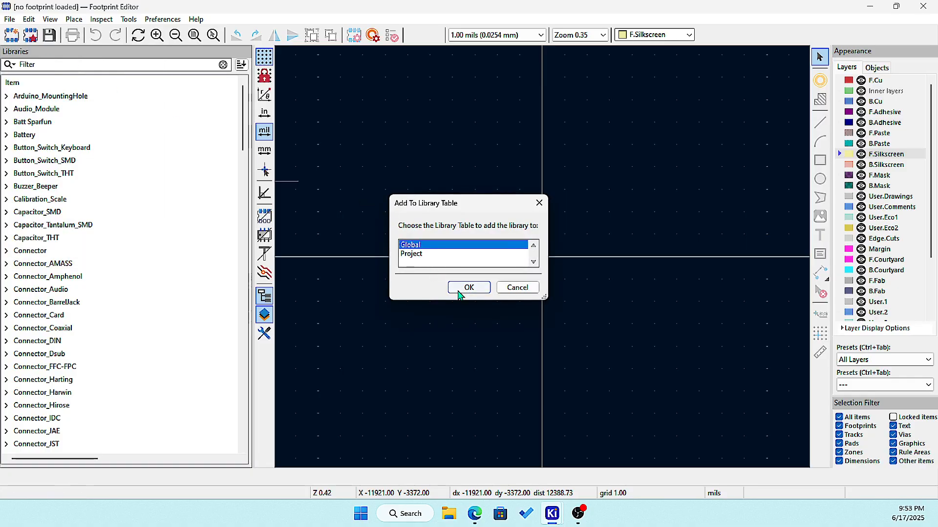
click(467, 289)
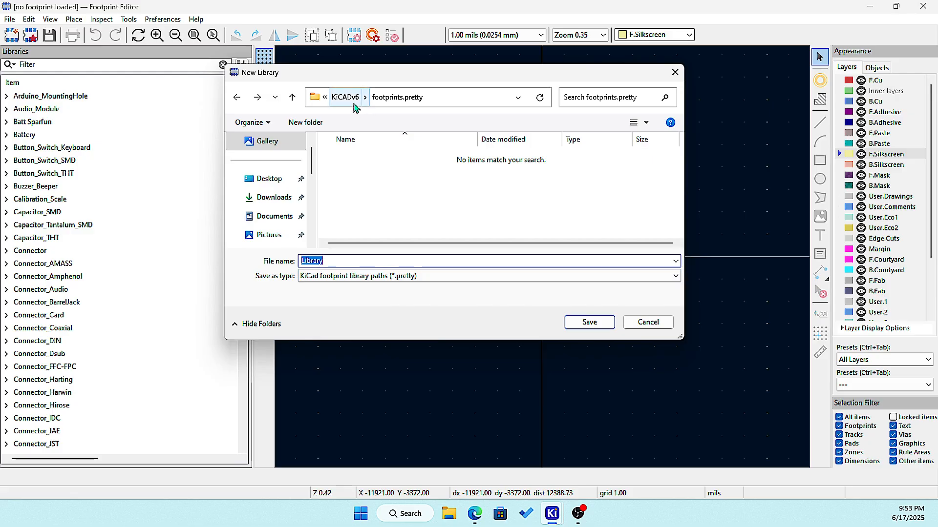
Step: Set the new library's location to the Documents > KiCad > 8.0 > footprints folder
click(293, 98)
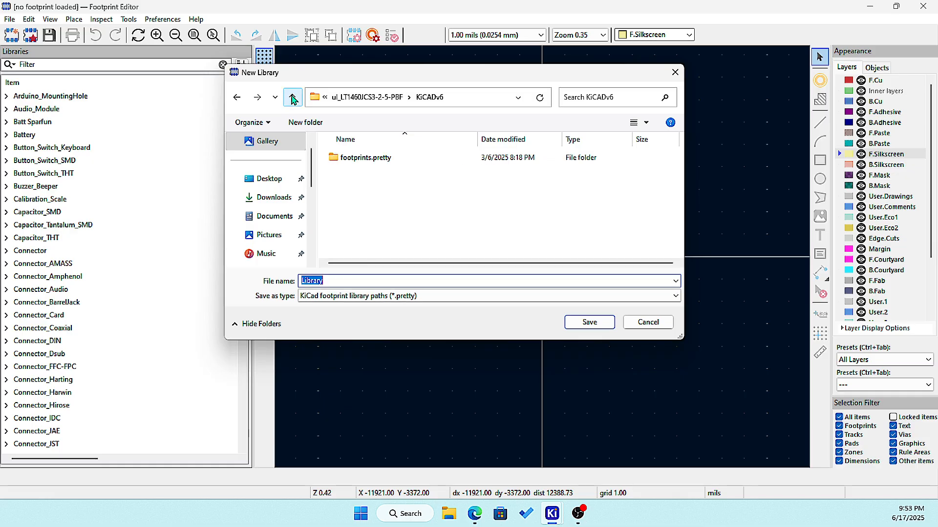
click(293, 98)
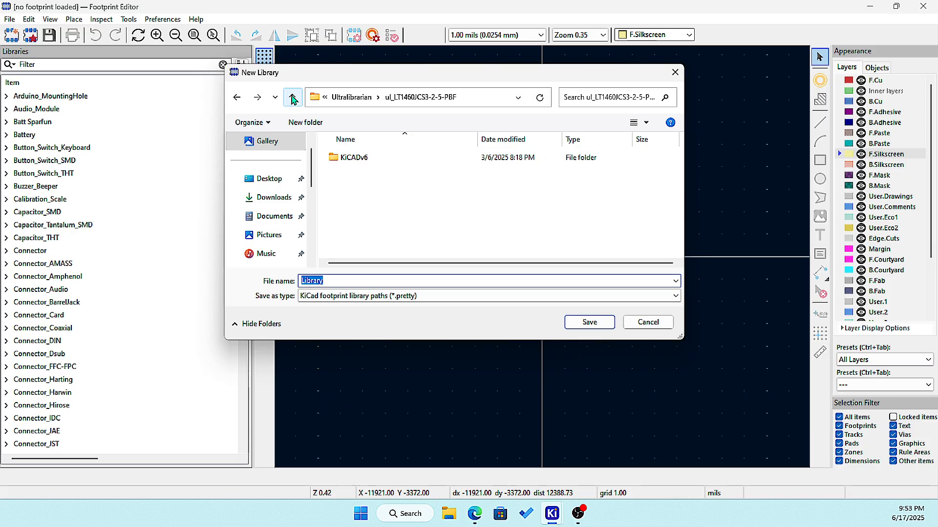
click(293, 98)
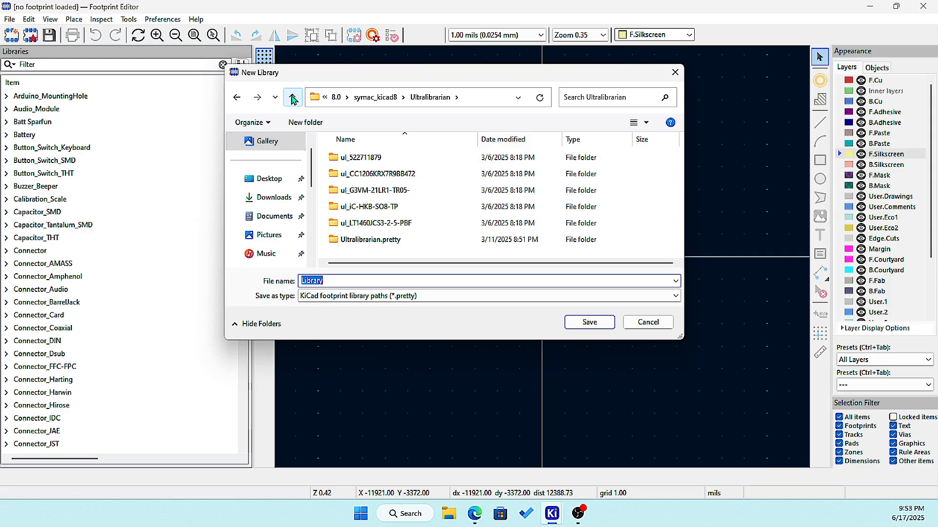
click(336, 97)
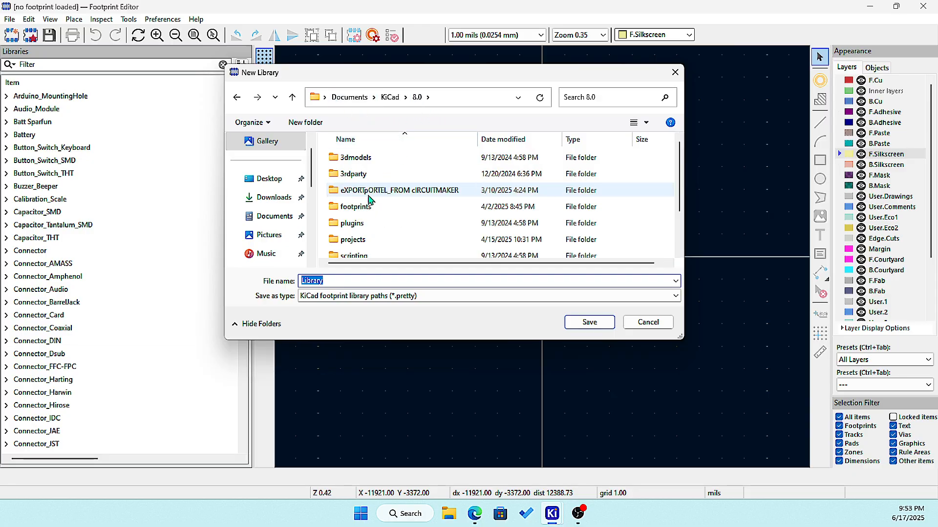
double_click(386, 207)
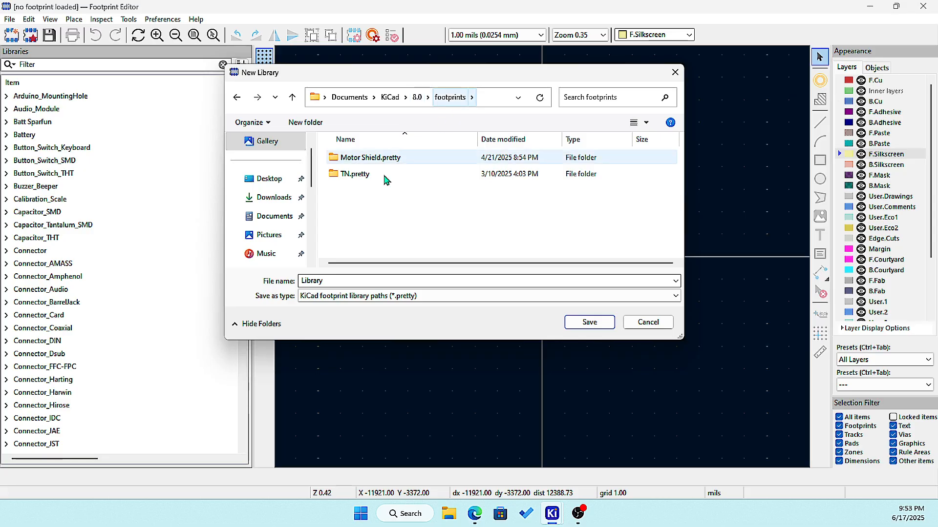
Step: Name the new footprint library sharetrip_diode and save it
double_click(338, 284)
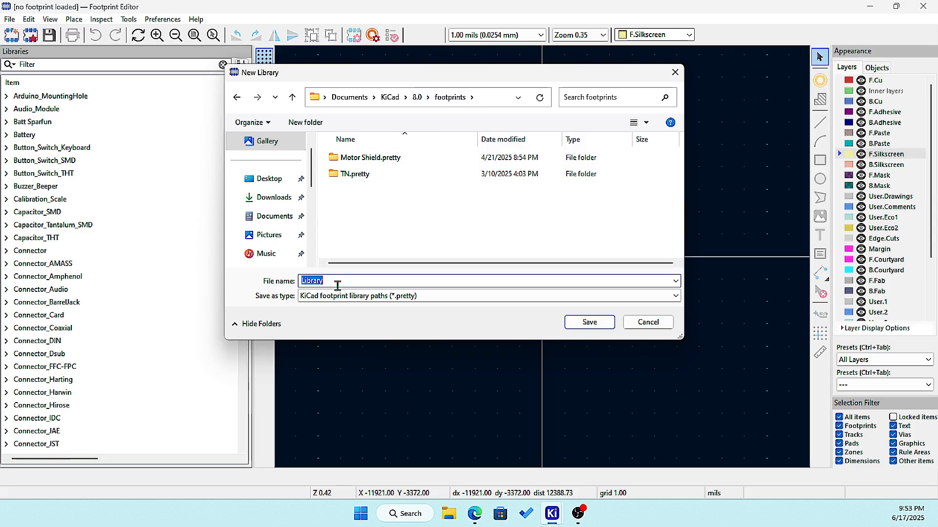
text(share)
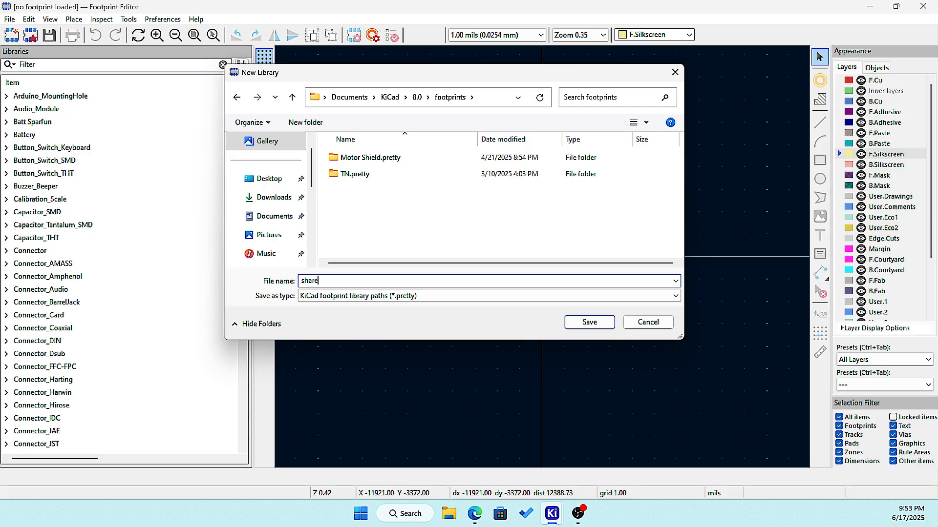
text(trip_diode)
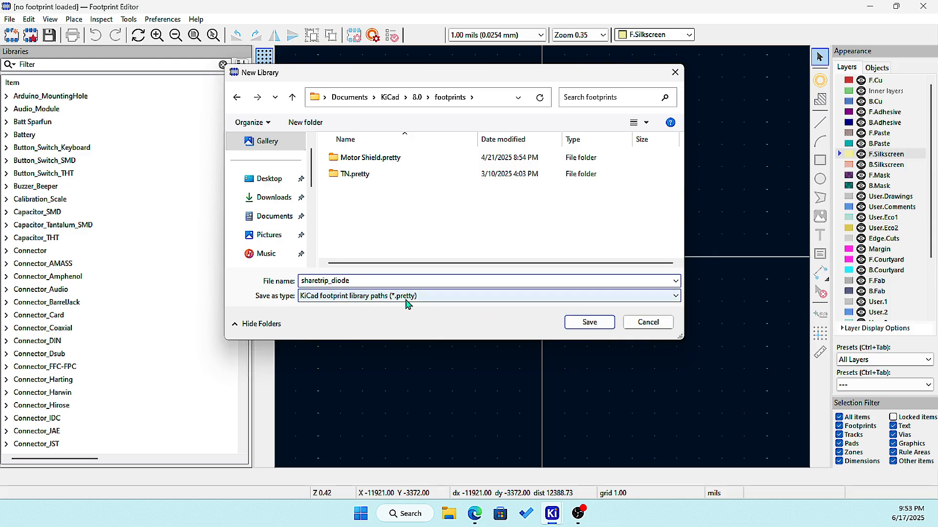
click(590, 322)
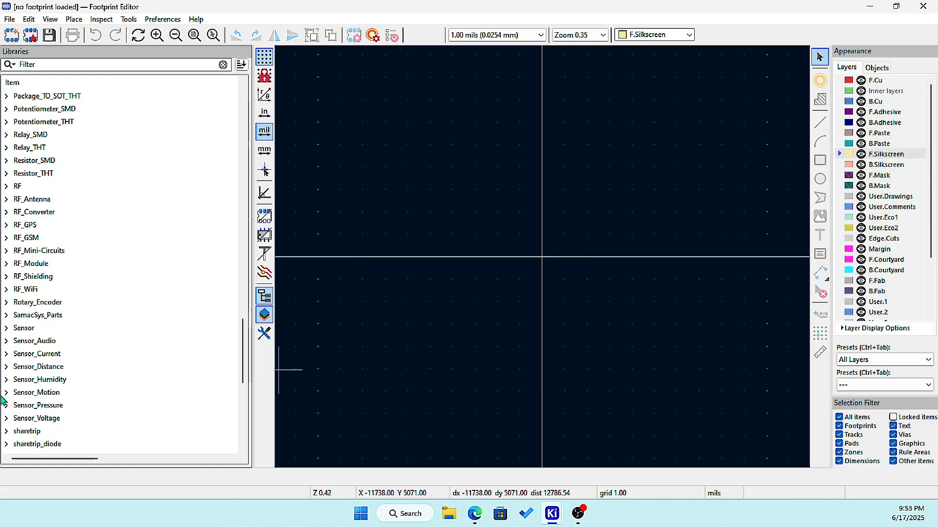
Step: Locate the sharetrip_diode library in the library tree and select it
scroll(8, 433, down, 2)
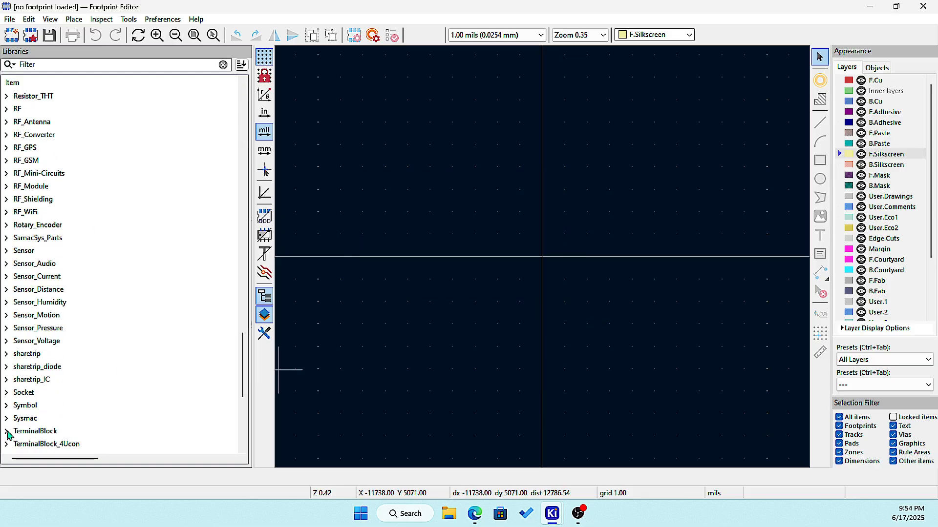
click(6, 370)
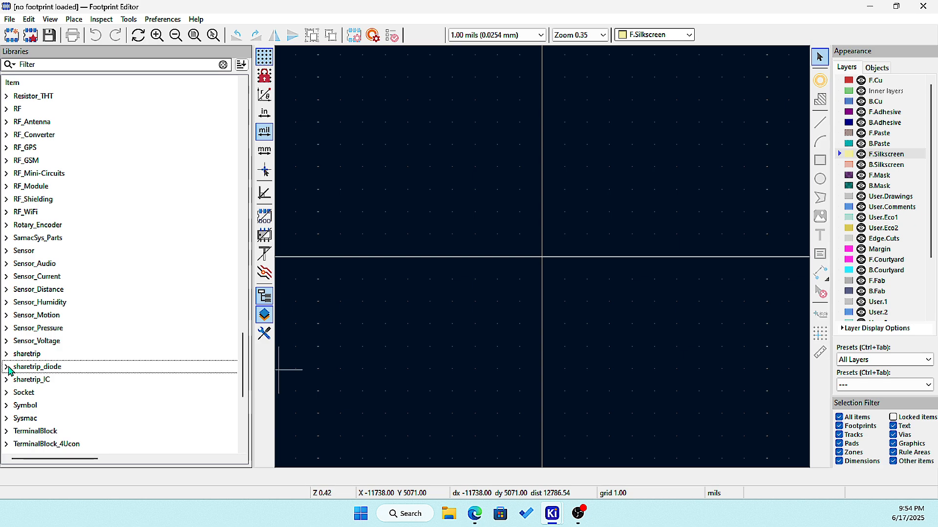
click(21, 372)
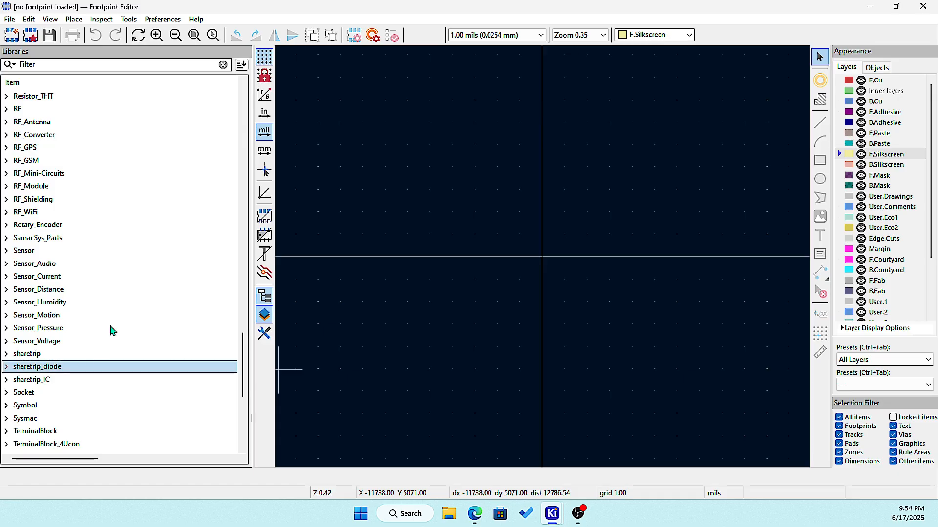
Step: Look through the footprint library list, from the Connector and Diode libraries down to SamacSys_Parts and the sharetrip libraries
scroll(112, 331, down, 1)
scroll(111, 330, up, 10)
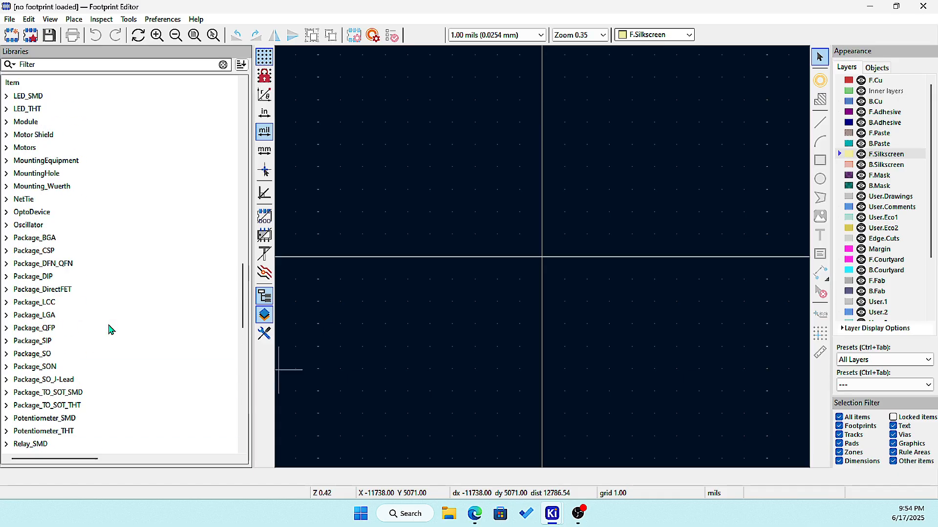
scroll(108, 324, up, 15)
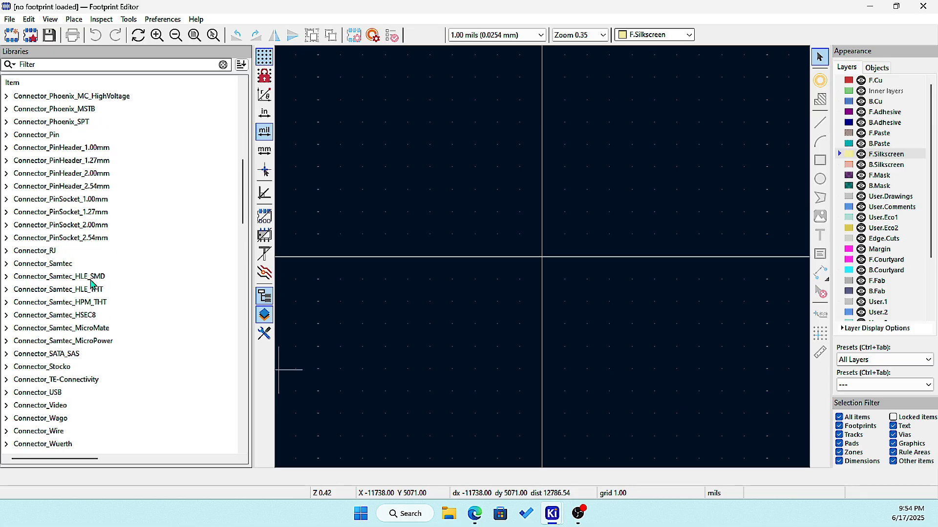
scroll(88, 274, up, 8)
scroll(79, 264, down, 12)
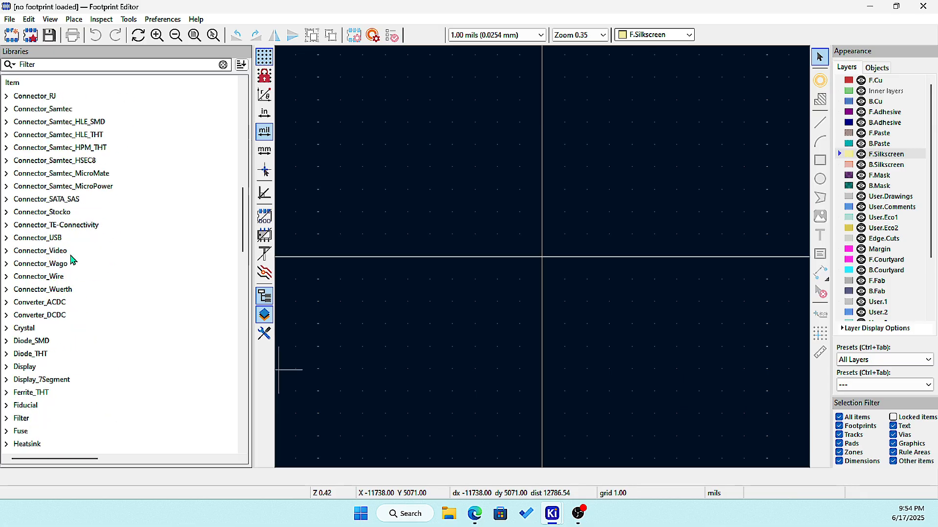
scroll(71, 263, down, 2)
scroll(64, 288, down, 2)
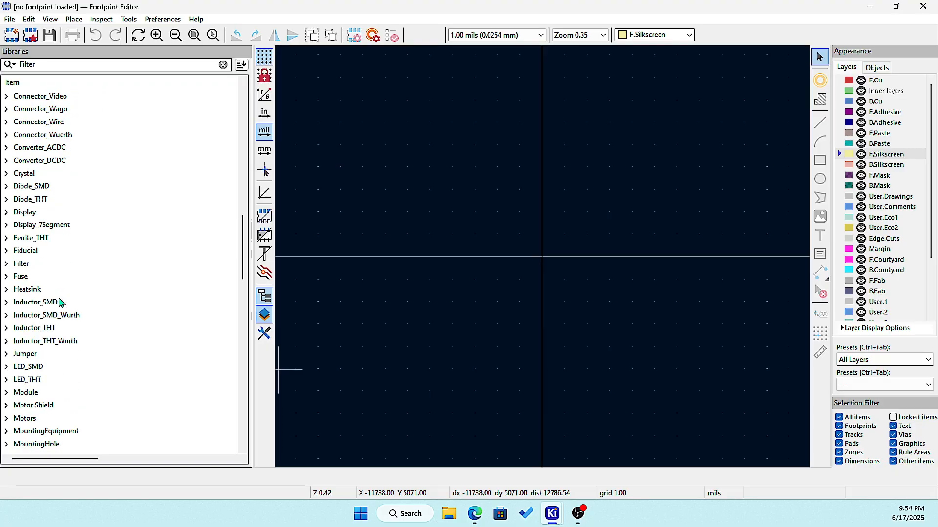
scroll(69, 332, down, 2)
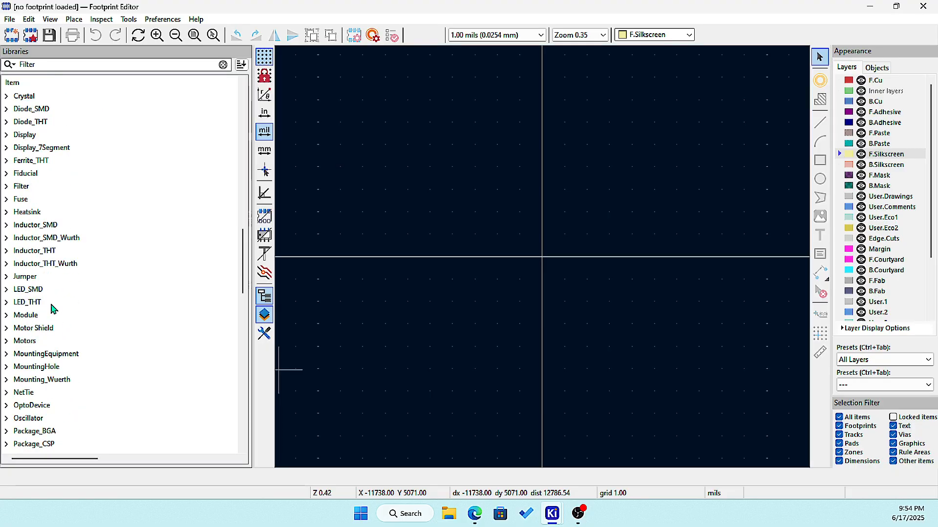
scroll(52, 304, up, 1)
scroll(46, 268, up, 4)
scroll(47, 288, down, 5)
scroll(44, 313, down, 3)
scroll(38, 339, down, 9)
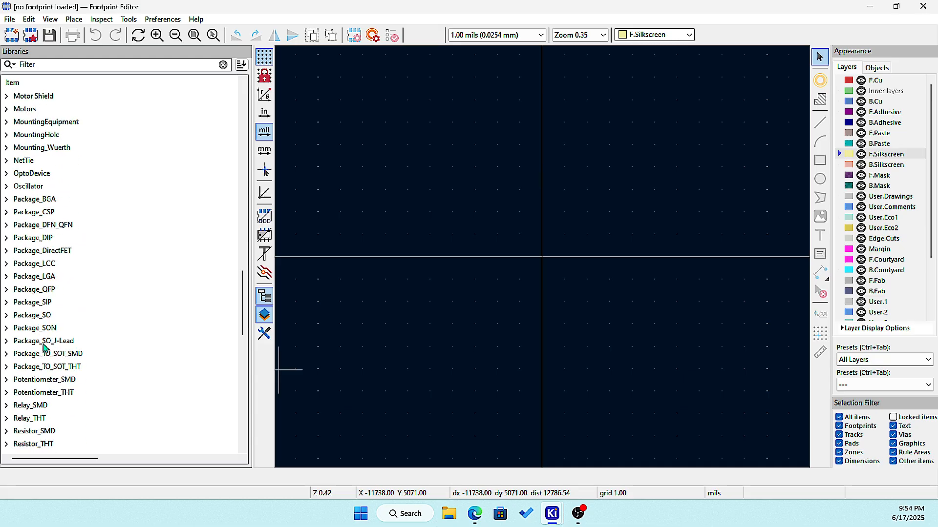
scroll(41, 343, down, 3)
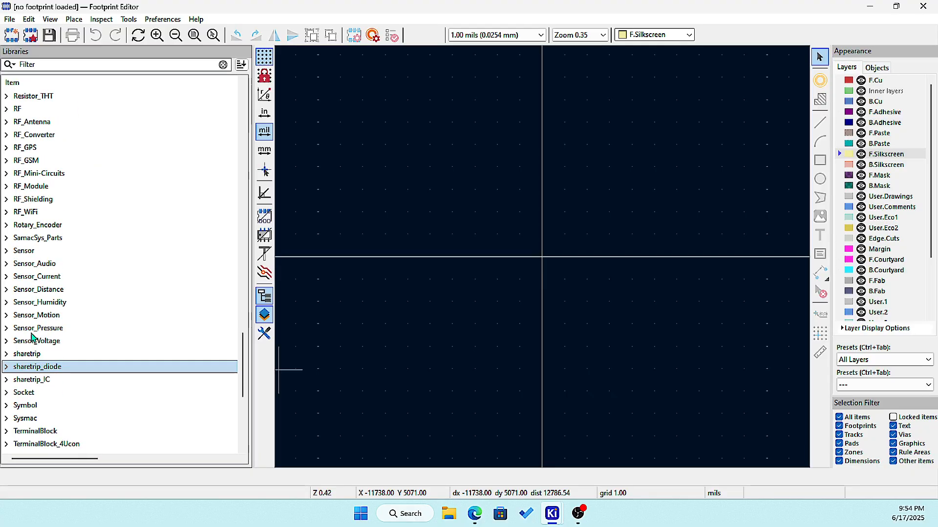
scroll(39, 323, up, 1)
scroll(38, 283, up, 1)
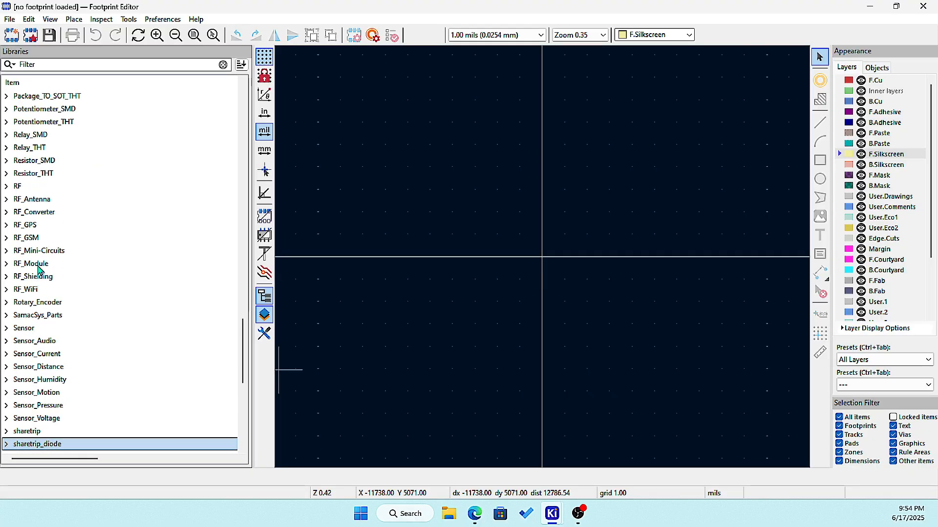
scroll(38, 252, up, 1)
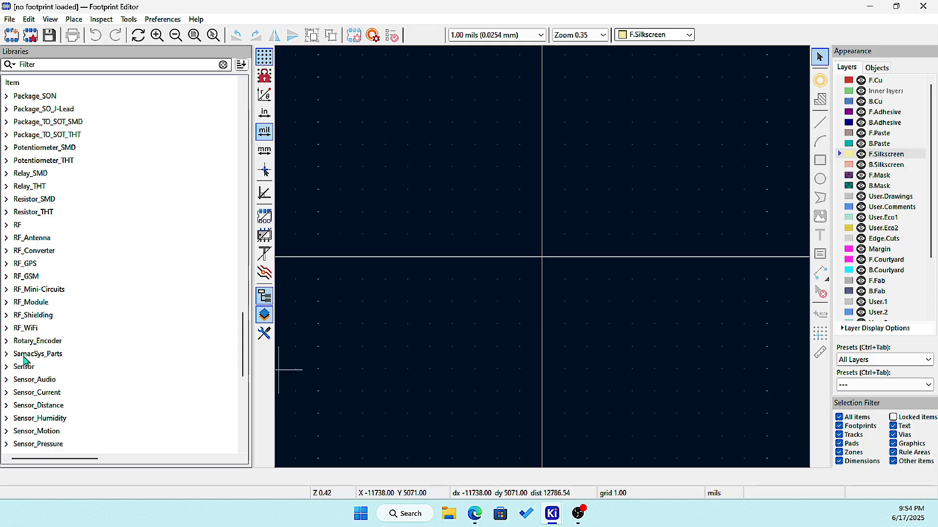
Step: Expand the SamacSys_Parts library and look through its footprints, including the SOD and SOT packages
click(6, 356)
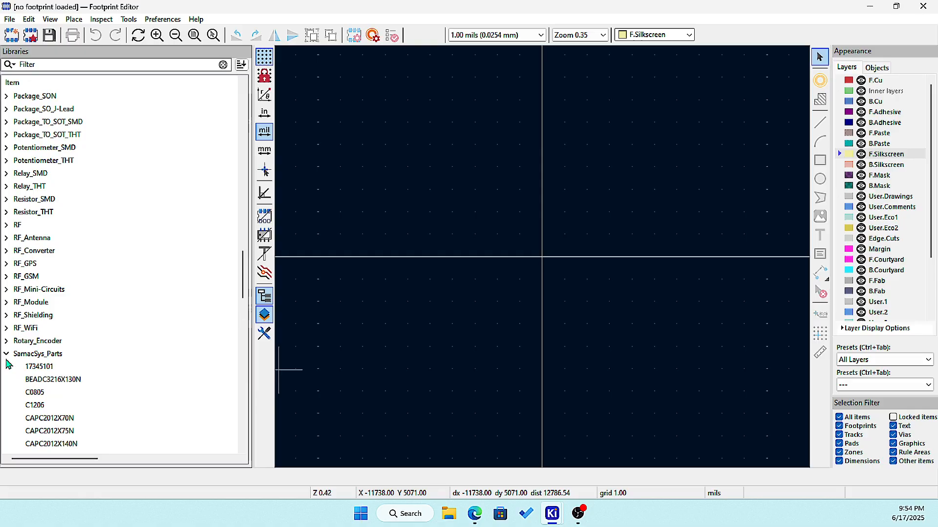
scroll(23, 272, down, 7)
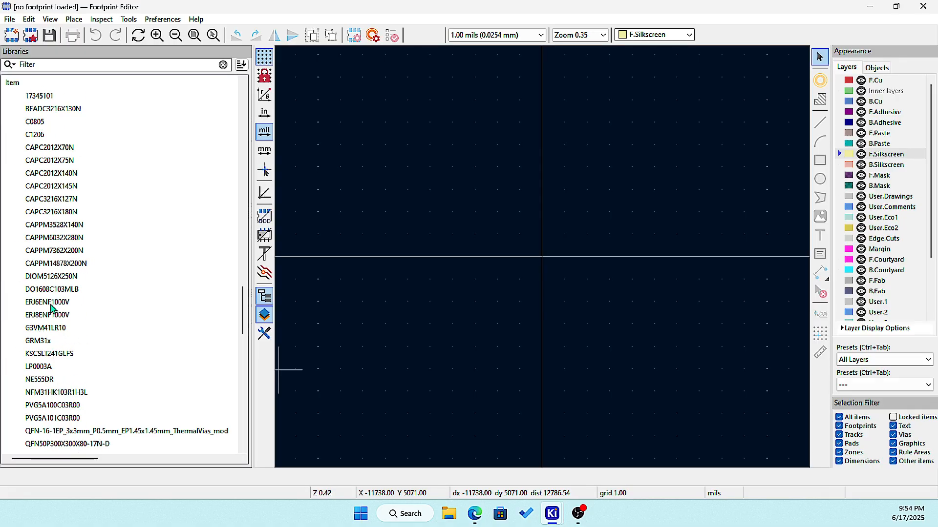
scroll(53, 307, down, 5)
scroll(59, 307, down, 5)
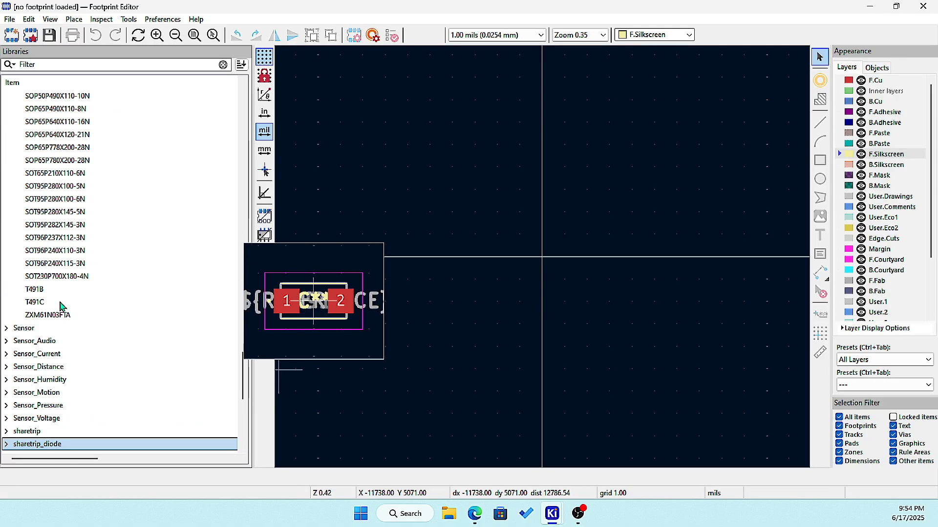
scroll(61, 307, down, 2)
scroll(68, 283, up, 8)
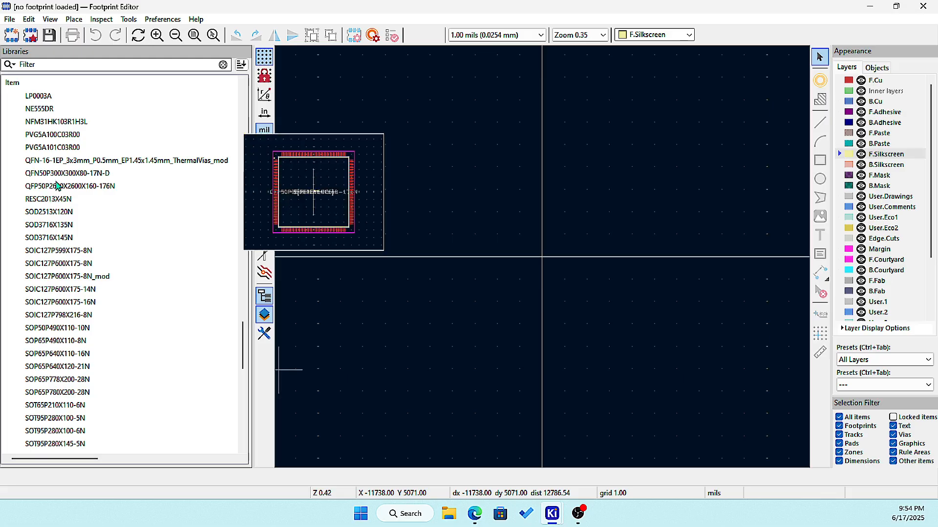
scroll(58, 186, up, 9)
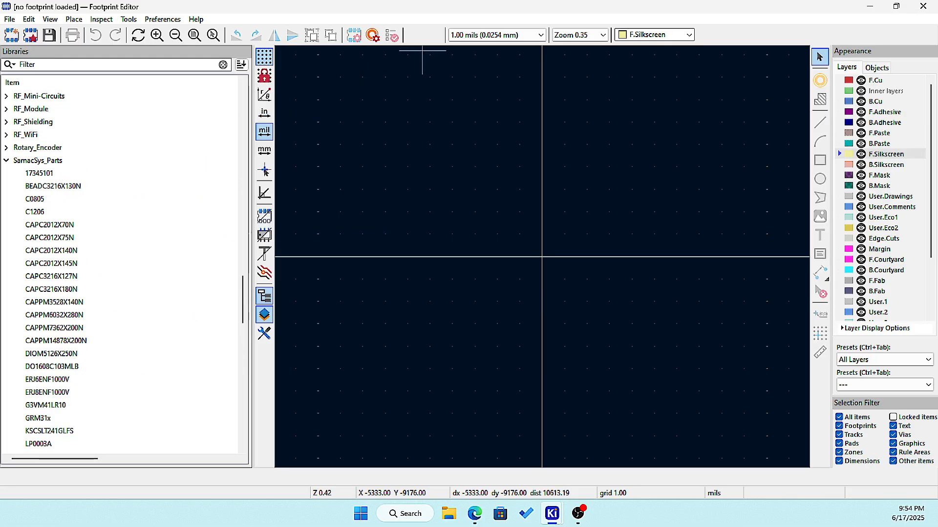
Step: Return to the protect sheet in the Schematic Editor and open the symbol properties of diode D7
click(870, 6)
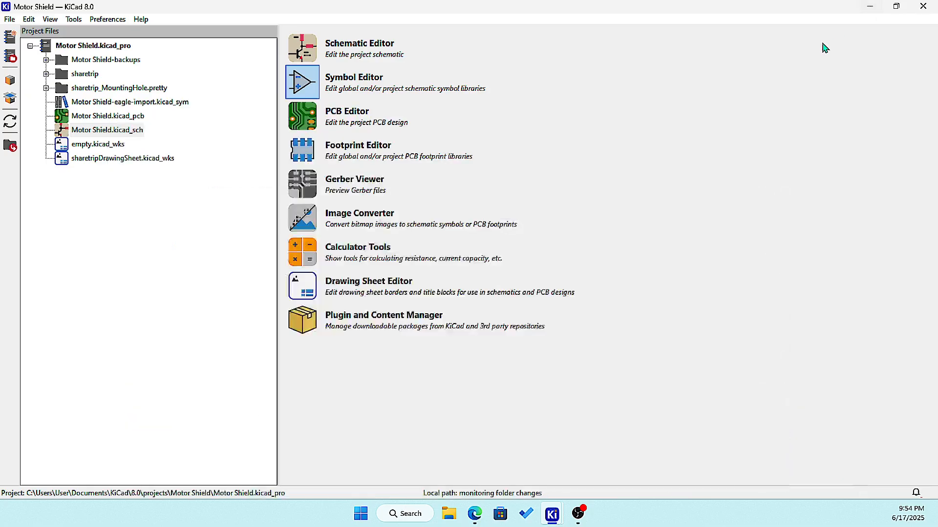
double_click(141, 134)
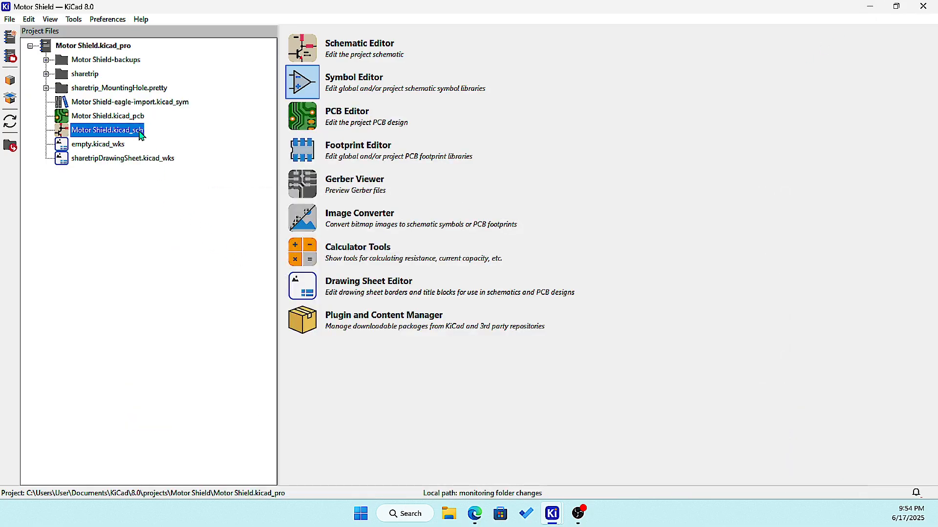
click(400, 244)
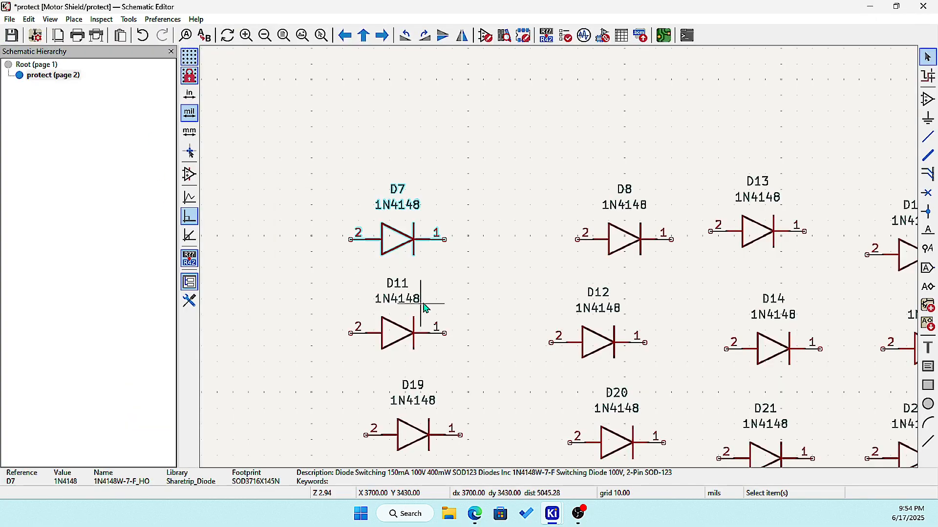
double_click(400, 246)
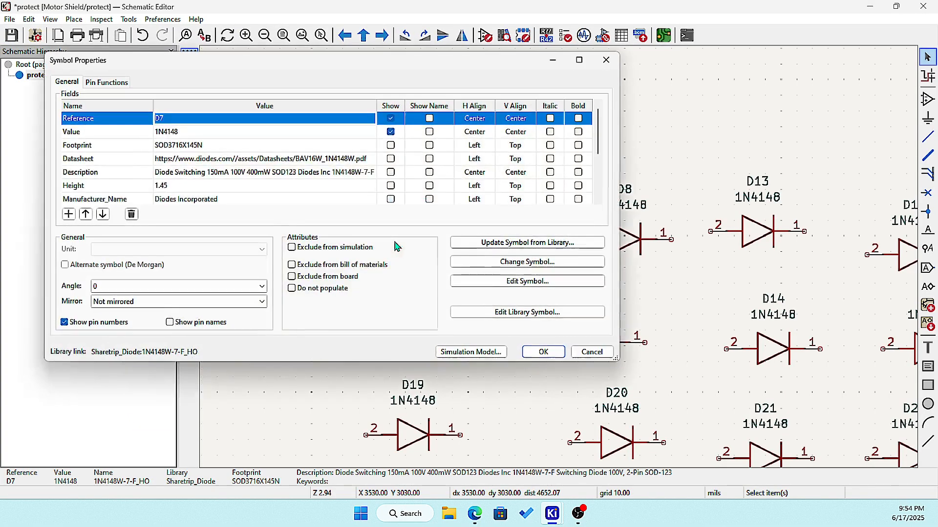
Step: Copy the footprint name SOD3716X145N from diode D7's Footprint field and close its symbol properties
click(213, 149)
click(213, 148)
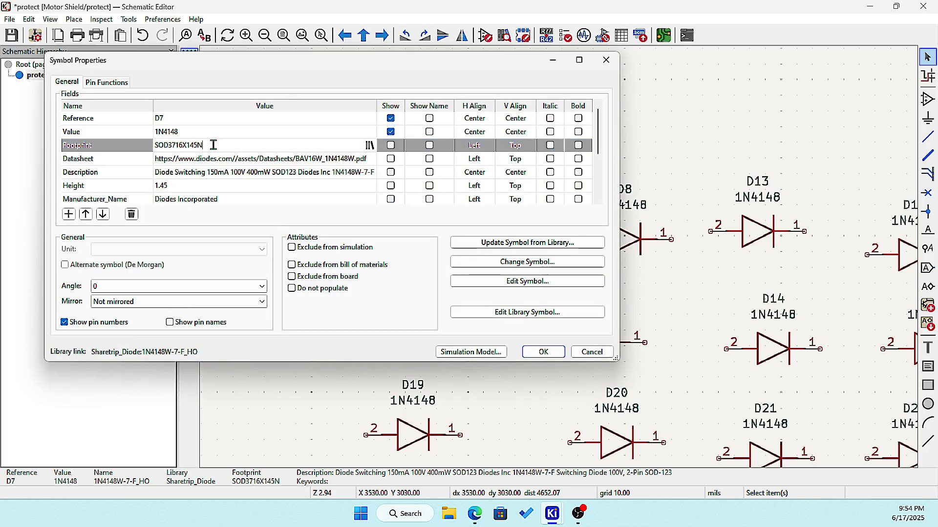
right_click(156, 146)
click(185, 183)
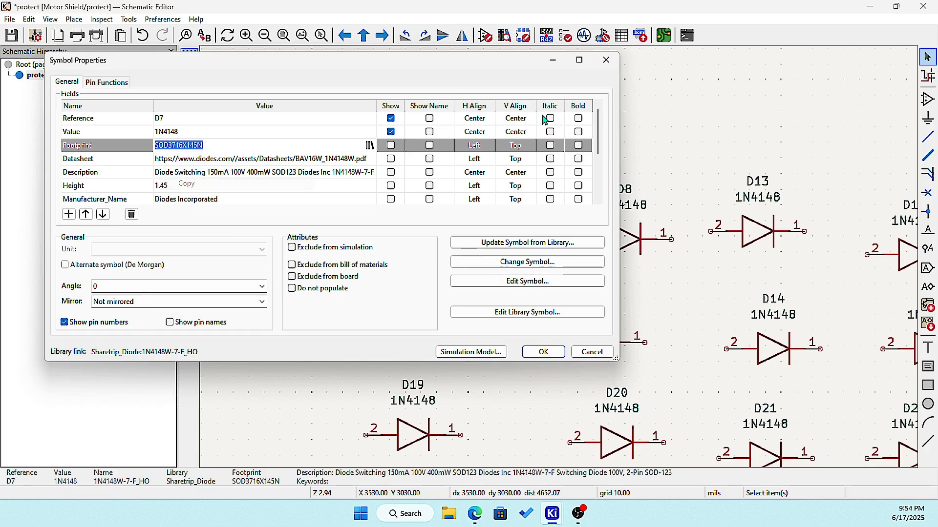
click(606, 60)
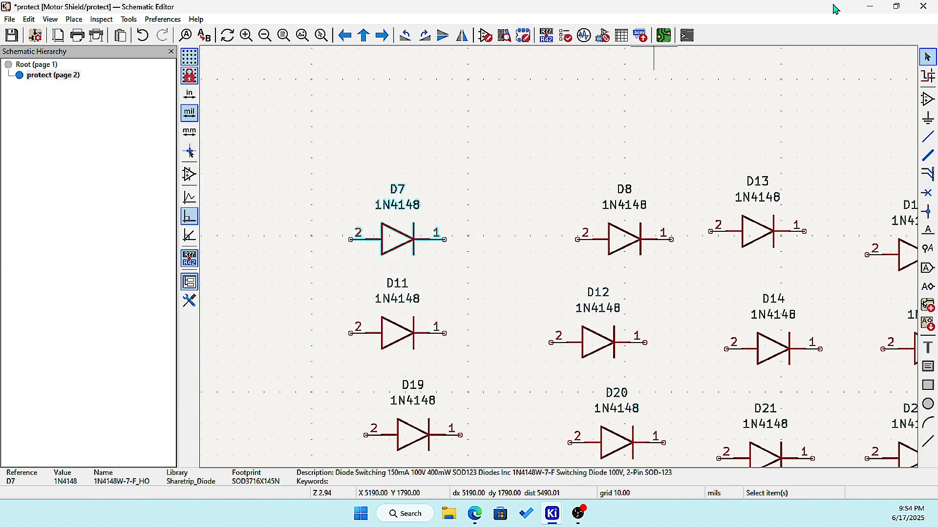
Step: Switch to the Footprint Editor, filter the libraries by SOD3716X145N and open that footprint from SamacSys_Parts
click(867, 10)
mouse_move(552, 513)
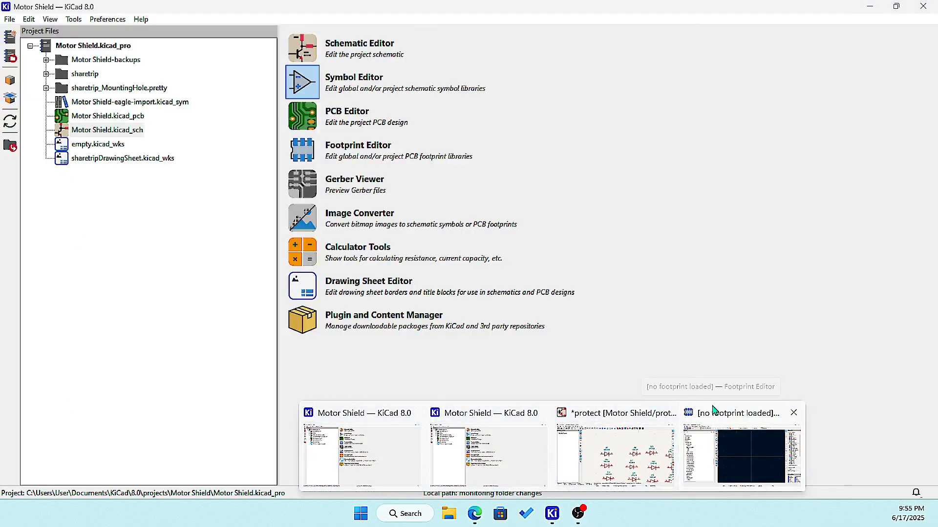
click(718, 413)
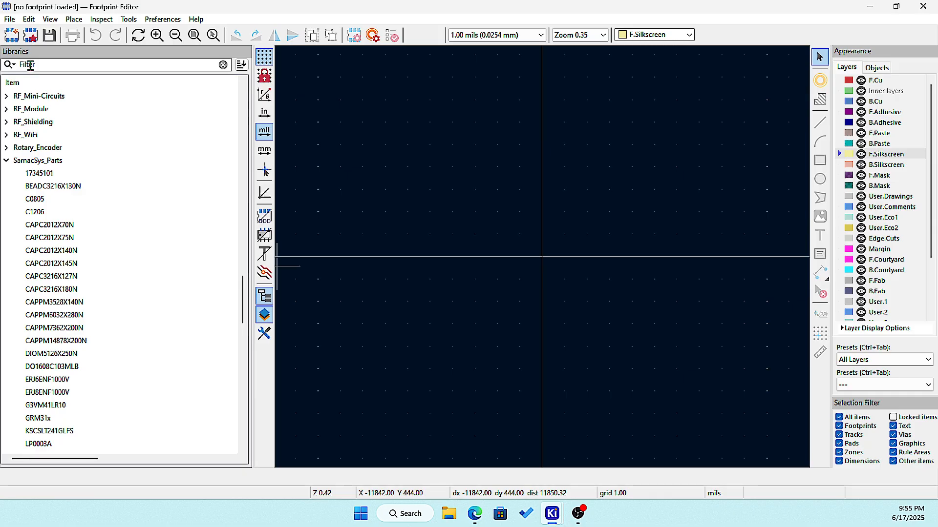
click(31, 65)
key(ctrl+v)
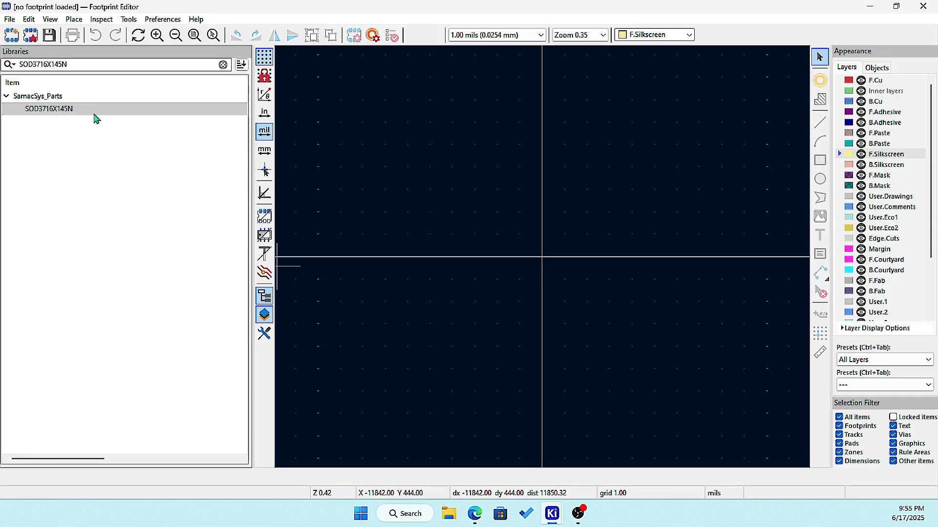
double_click(57, 115)
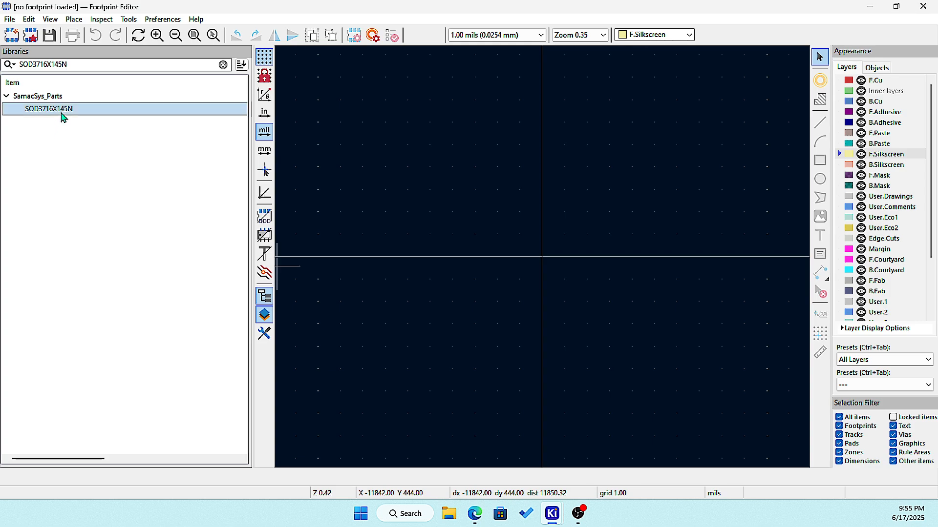
scroll(570, 389, down, 4)
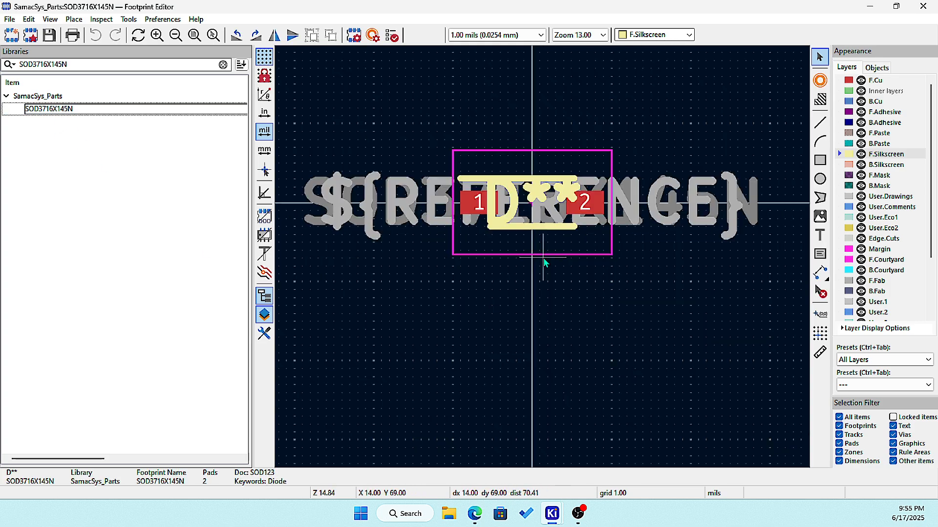
Step: Save a copy of the SOD3716X145N footprint into the sharetrip_diode library under the same name
click(9, 19)
click(27, 131)
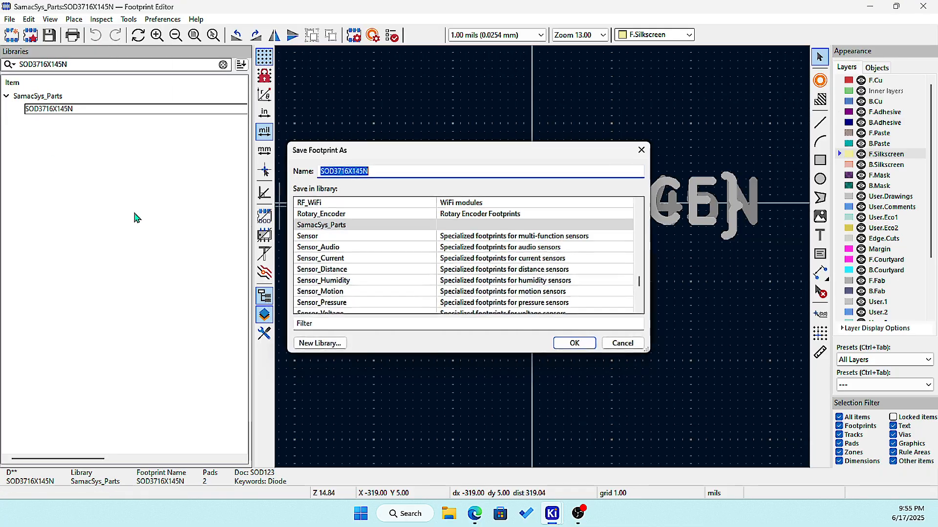
scroll(364, 266, down, 2)
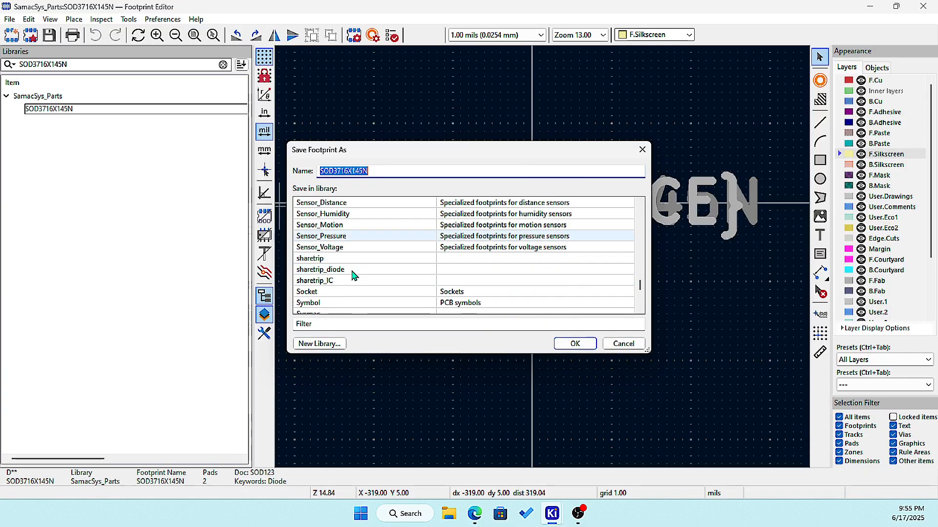
double_click(341, 272)
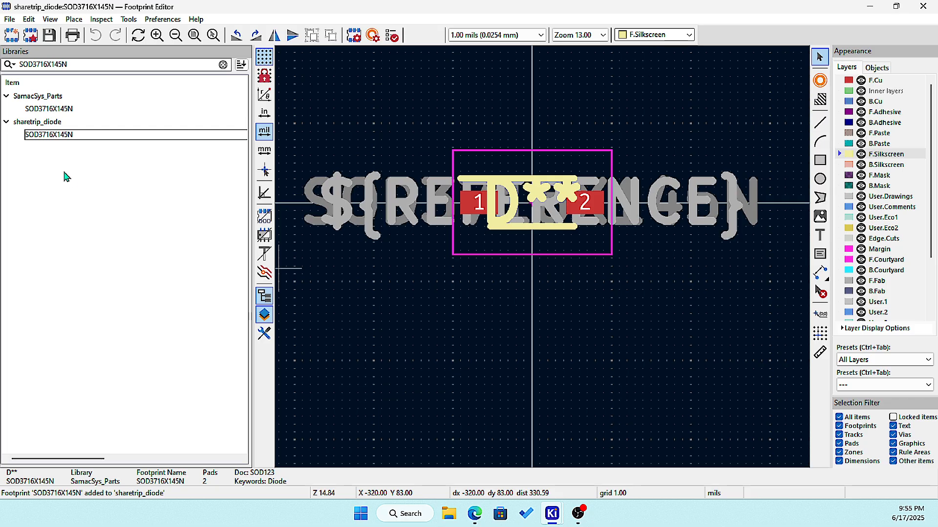
Step: Rename the SOD3716X145N footprint in sharetrip_diode as SOD3716X145N_mod
right_click(62, 137)
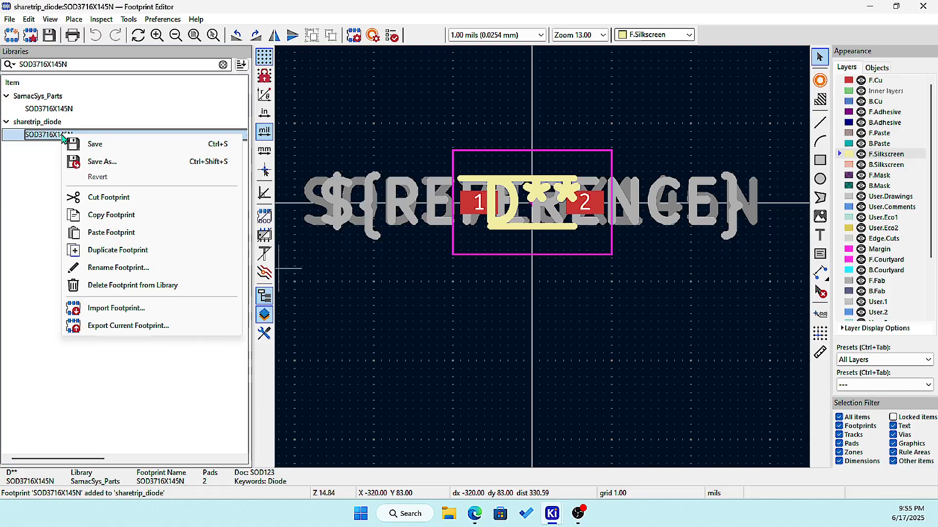
click(95, 276)
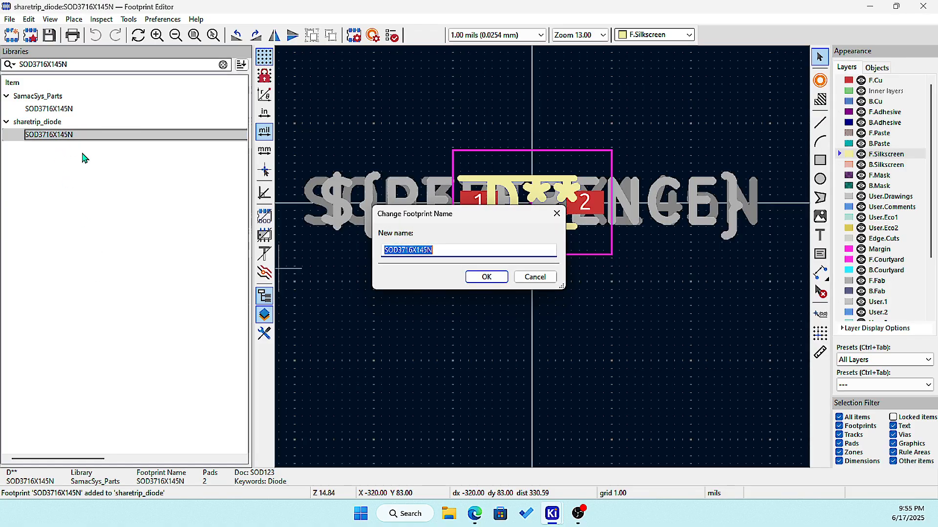
click(468, 251)
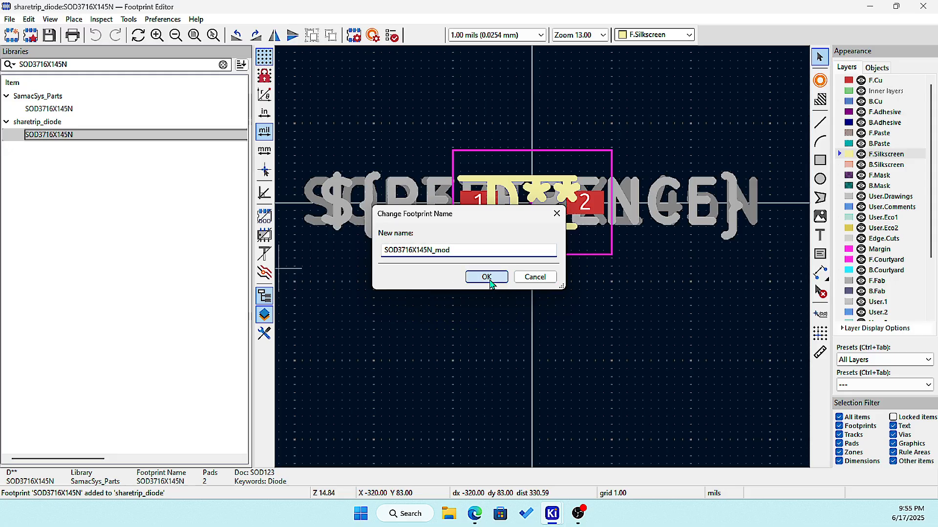
click(486, 277)
scroll(489, 282, down, 3)
scroll(543, 257, up, 2)
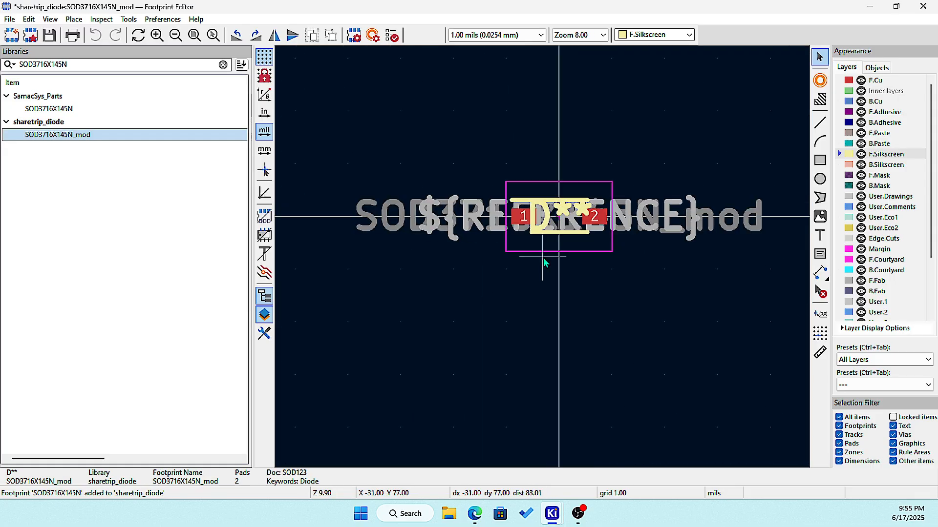
Step: Move the D** reference text to about X -4, Y -72 mils above the pads, with the footprint's value text above it
click(667, 228)
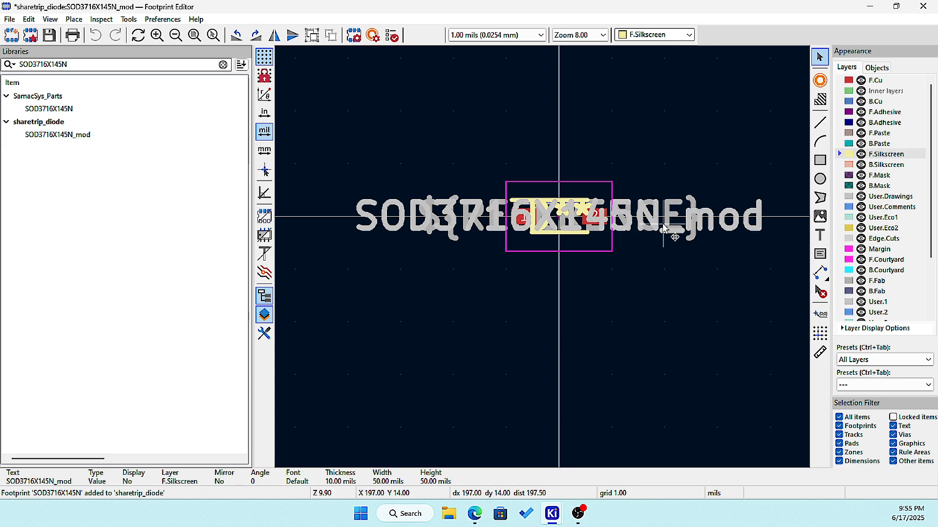
drag(662, 229, 664, 138)
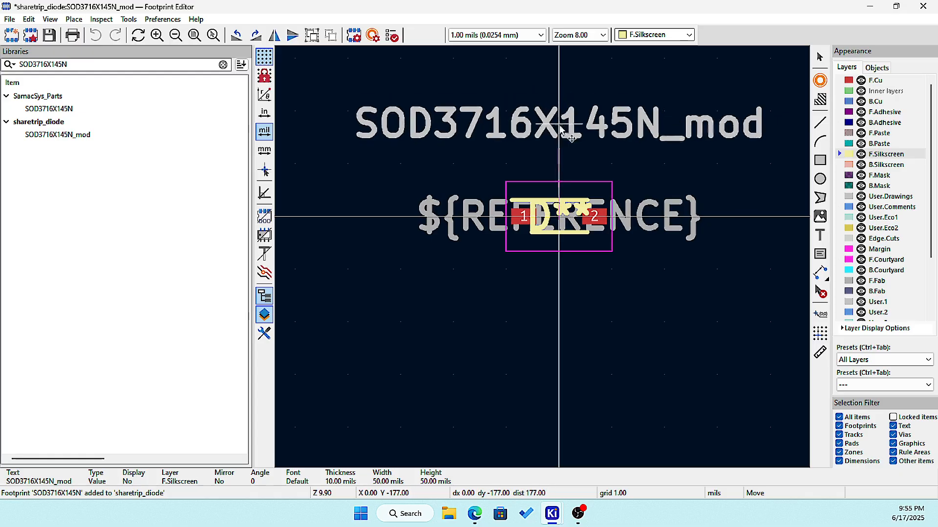
click(545, 223)
drag(545, 222, 556, 186)
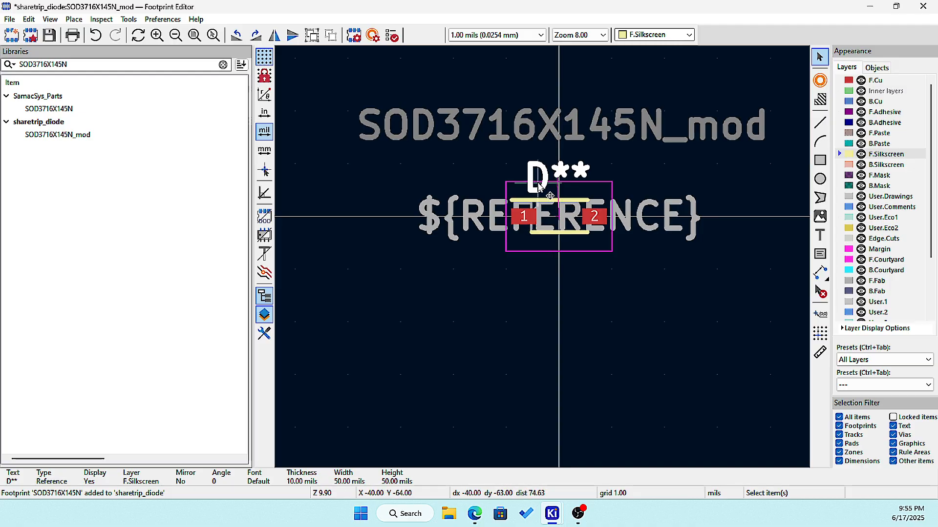
scroll(549, 237, up, 3)
scroll(528, 278, down, 3)
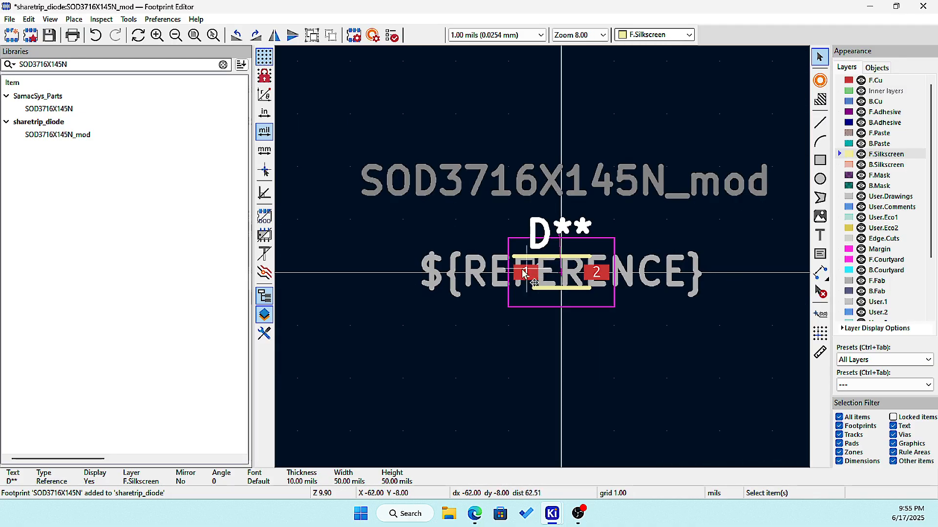
Step: Check the layer and text properties of the D** reference and the ${REFERENCE} text, leaving their settings as they are
click(493, 273)
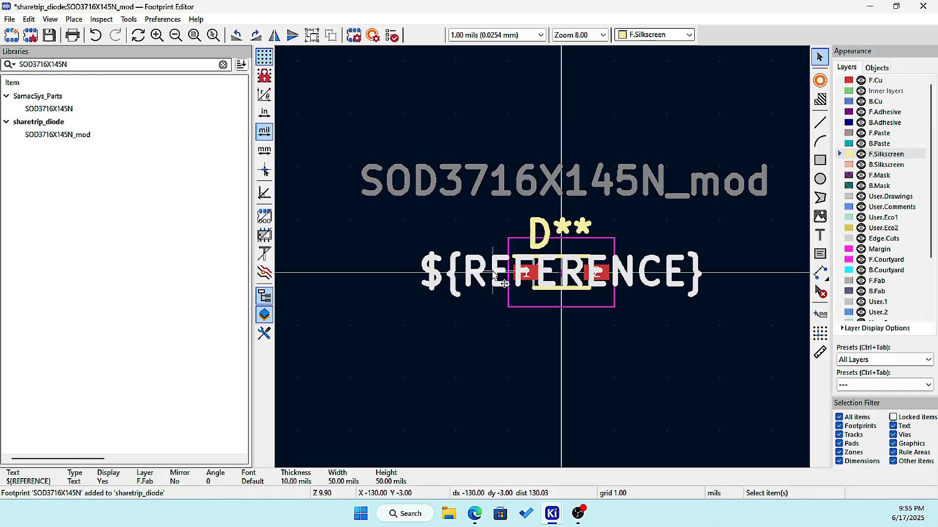
click(548, 235)
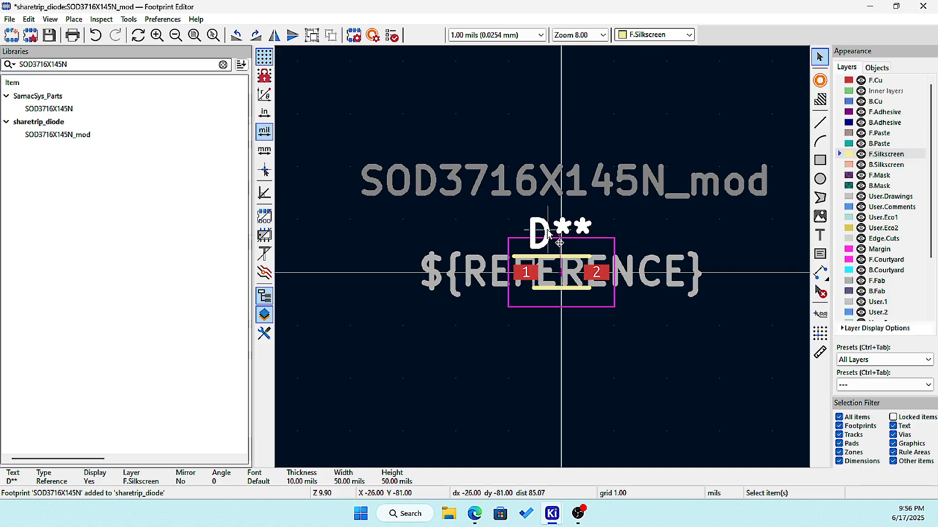
double_click(547, 235)
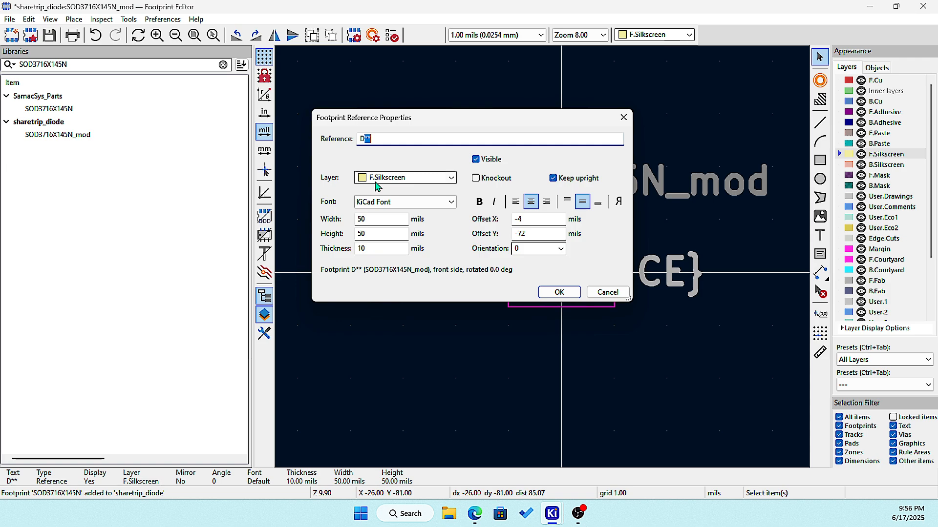
click(623, 118)
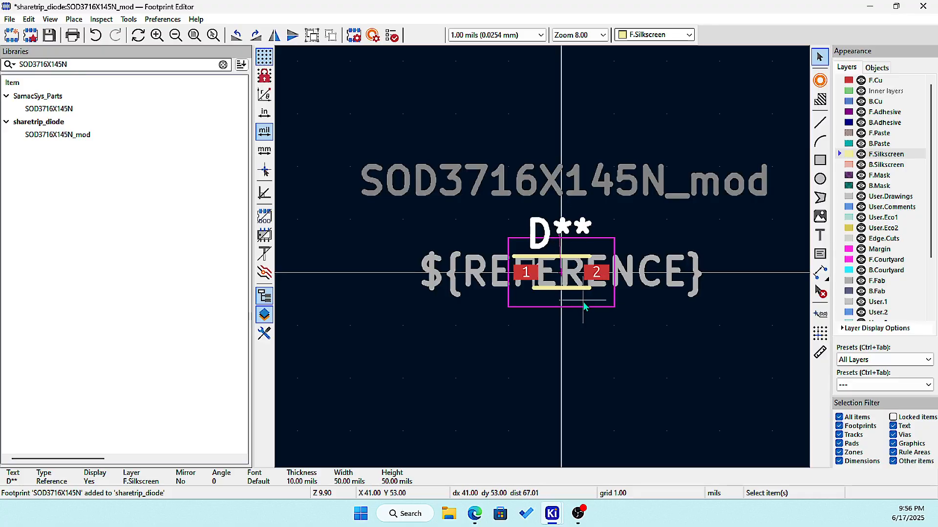
double_click(431, 272)
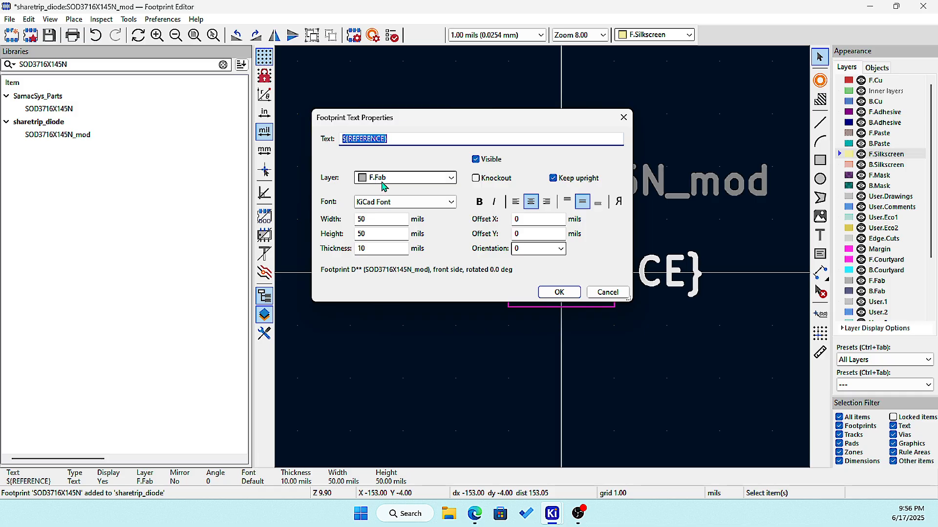
click(560, 292)
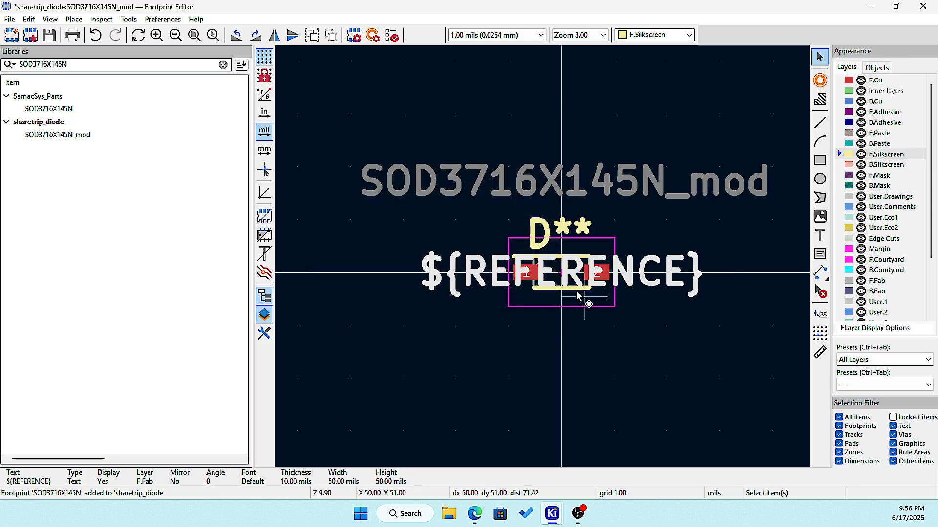
click(398, 220)
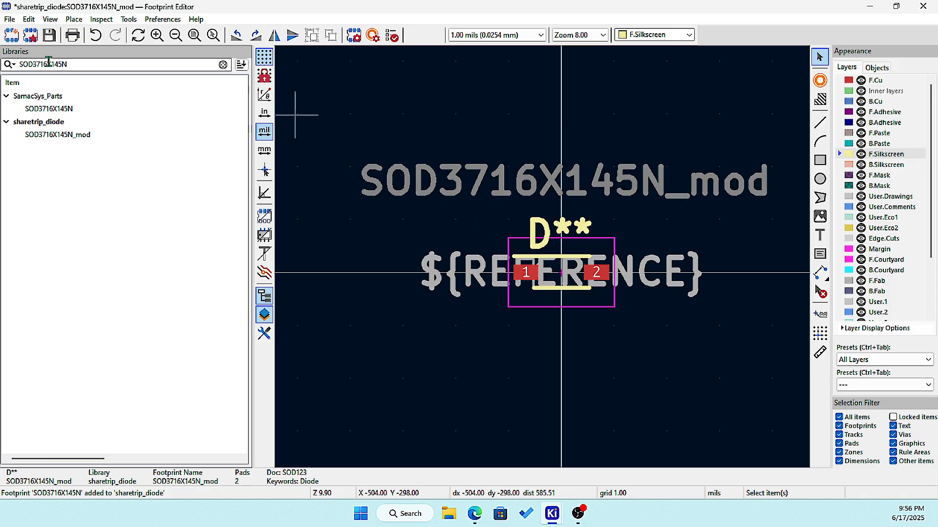
Step: Save the SOD3716X145N_mod footprint and return from the Footprint Editor to the protect sheet in the Schematic Editor
click(51, 41)
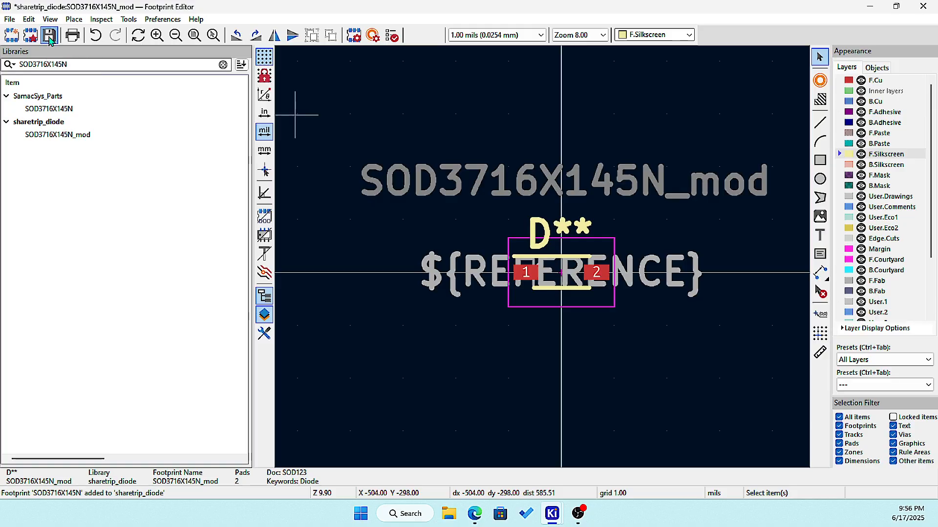
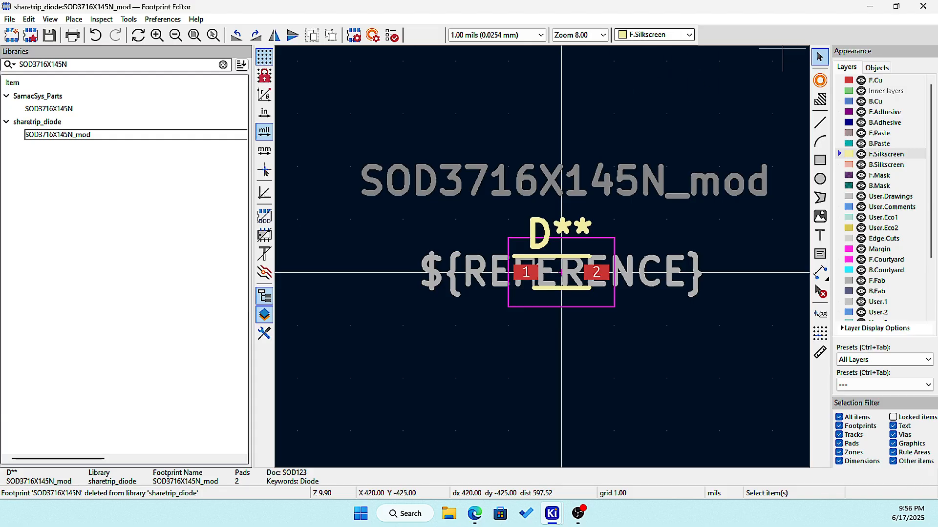
click(930, 9)
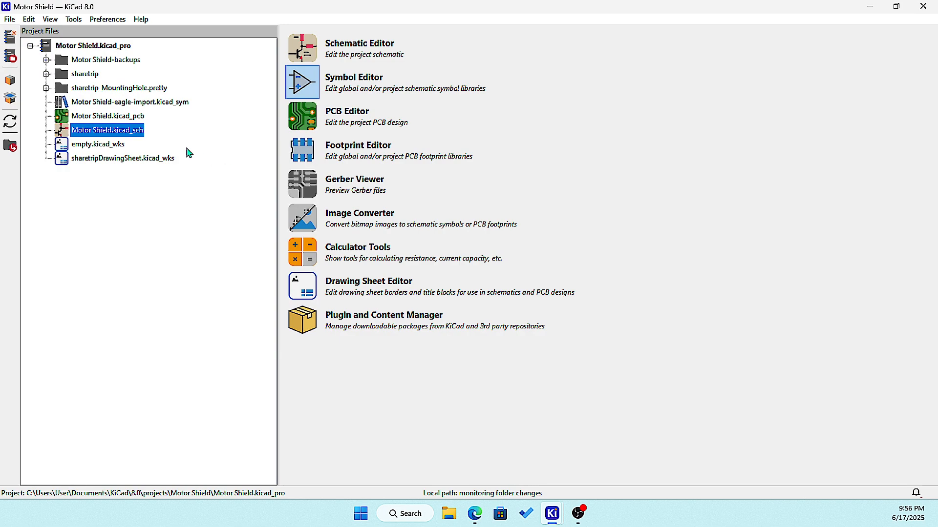
double_click(124, 132)
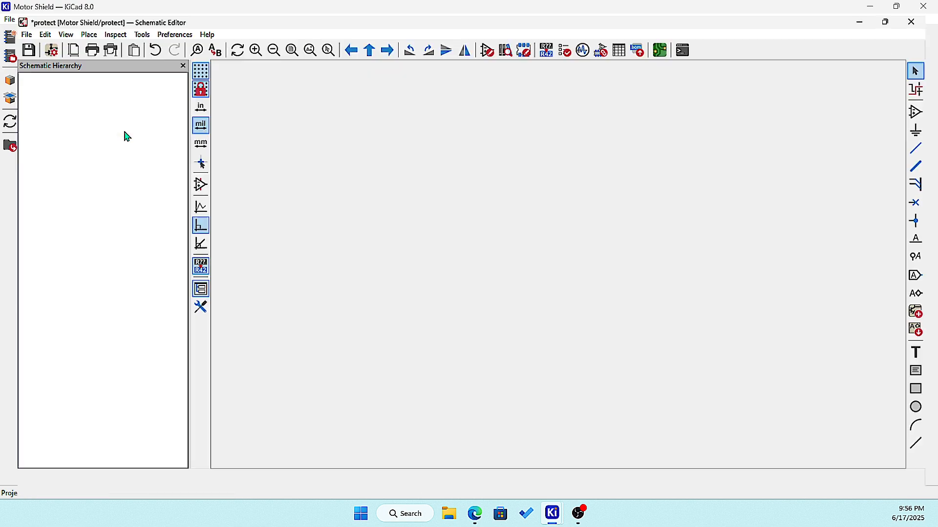
scroll(203, 269, down, 2)
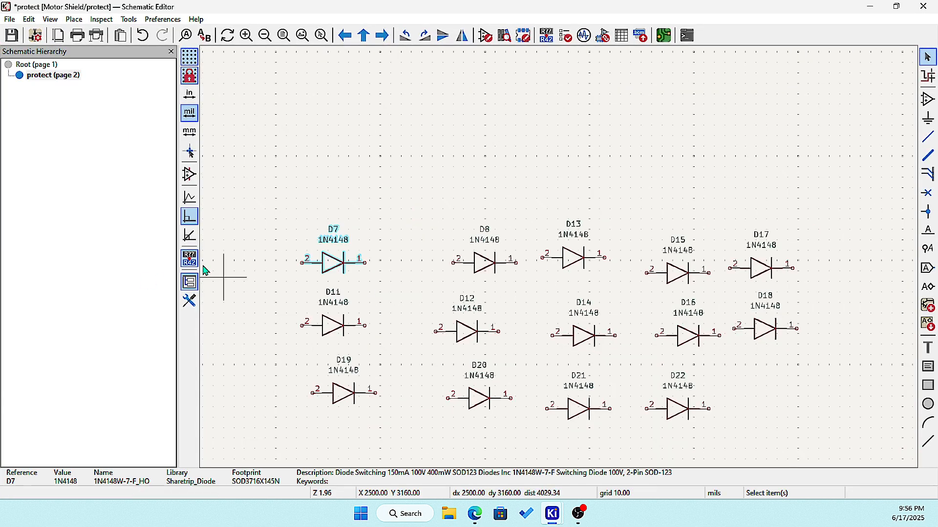
double_click(330, 271)
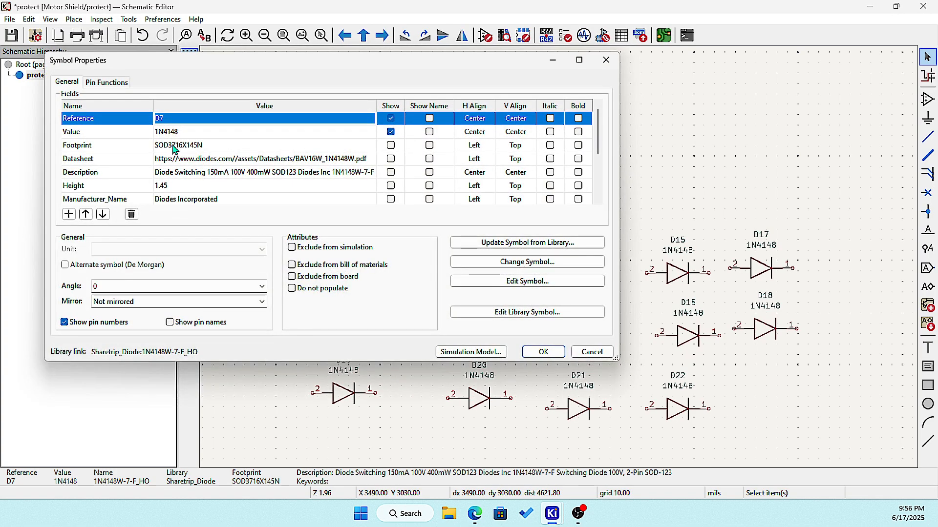
click(606, 60)
double_click(328, 266)
click(188, 146)
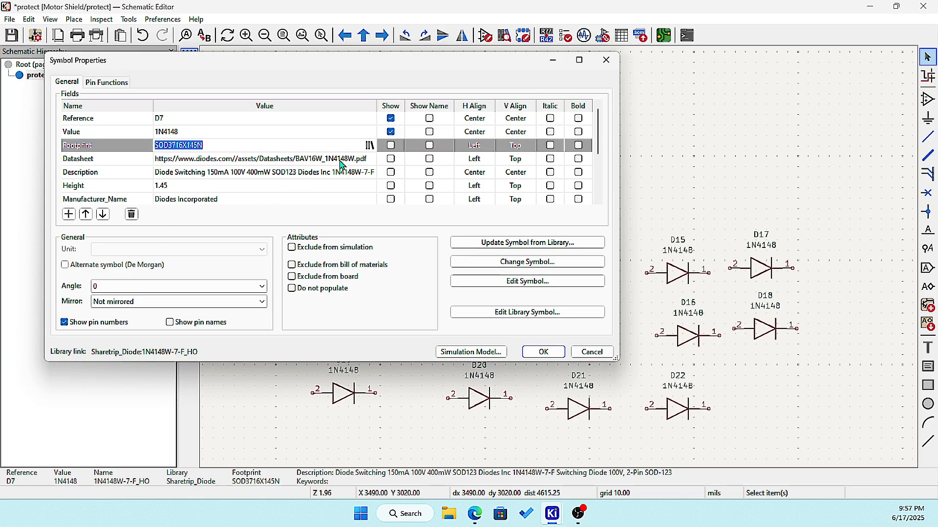
click(370, 145)
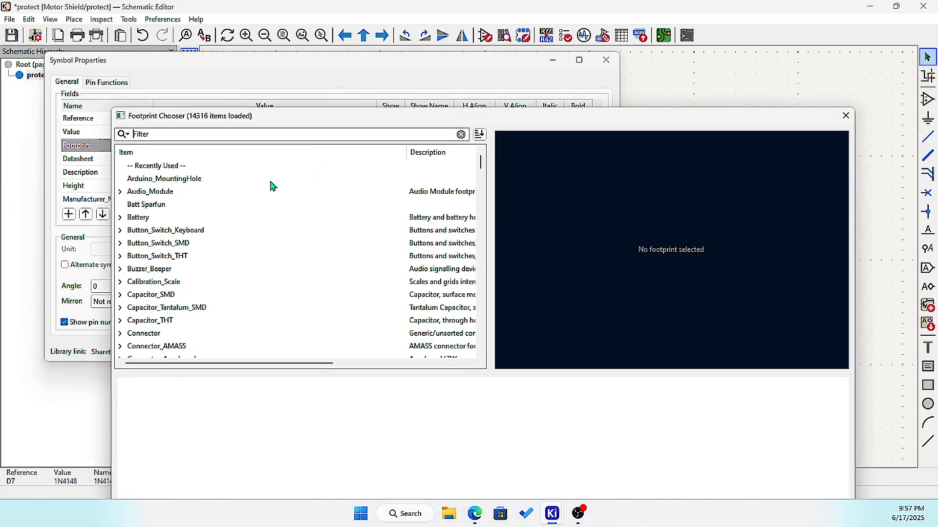
click(847, 117)
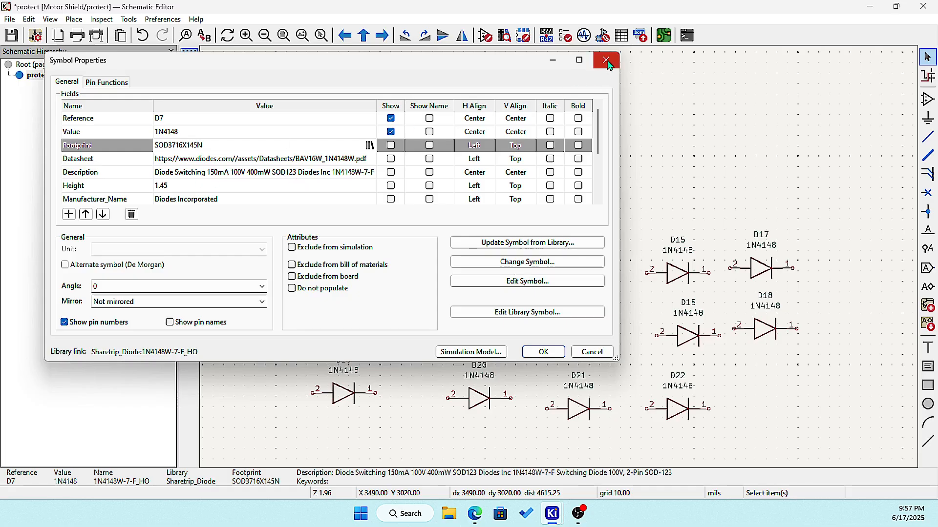
Step: Assign the sharetrip_diode:SOD3716X145N_mod footprint to the 1N4148W-7-F_HO library symbol in the Symbol Editor
click(508, 320)
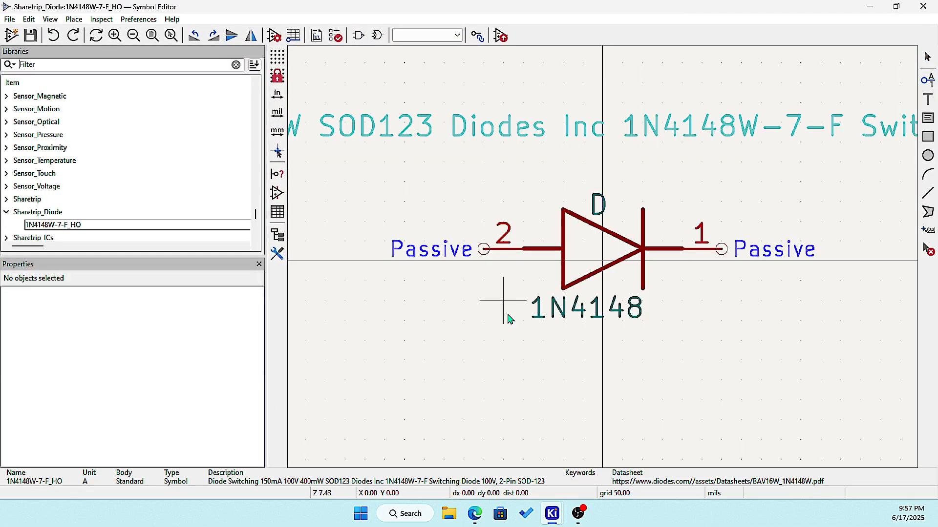
click(82, 226)
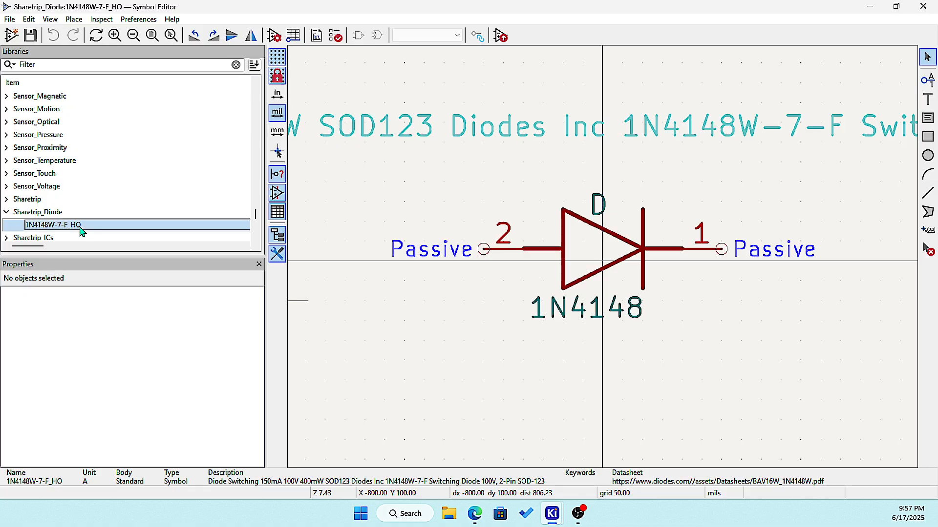
click(274, 35)
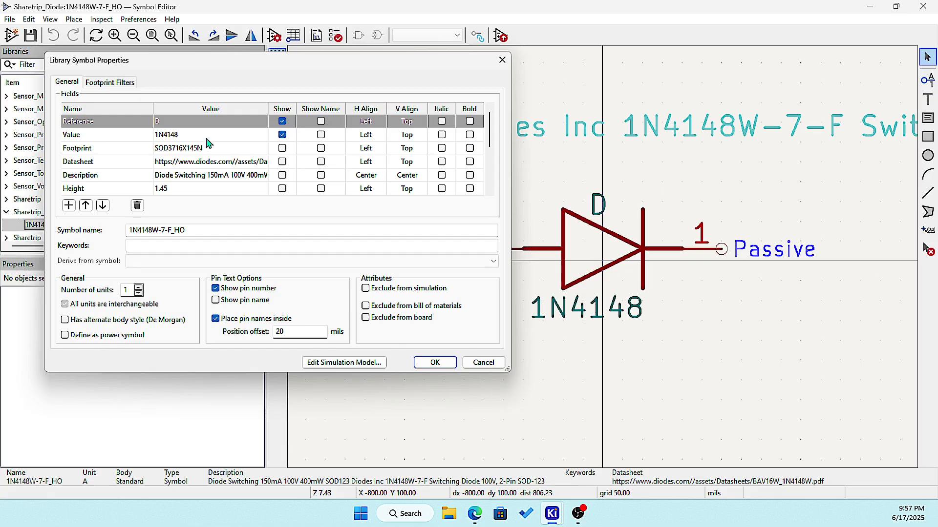
click(206, 149)
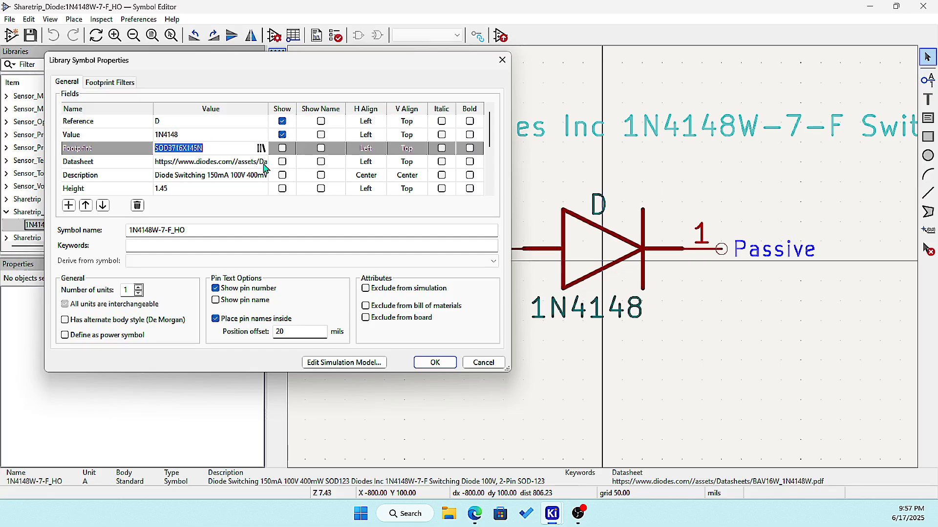
click(260, 148)
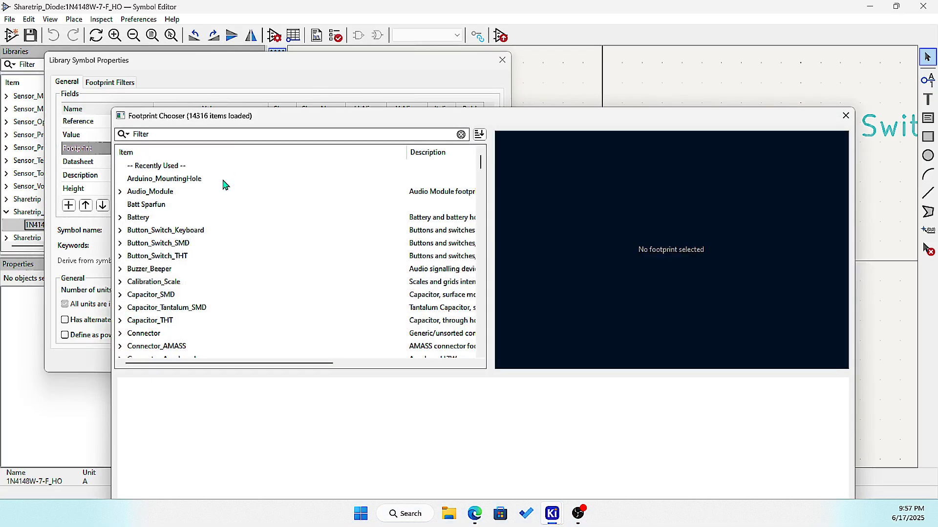
scroll(141, 291, down, 20)
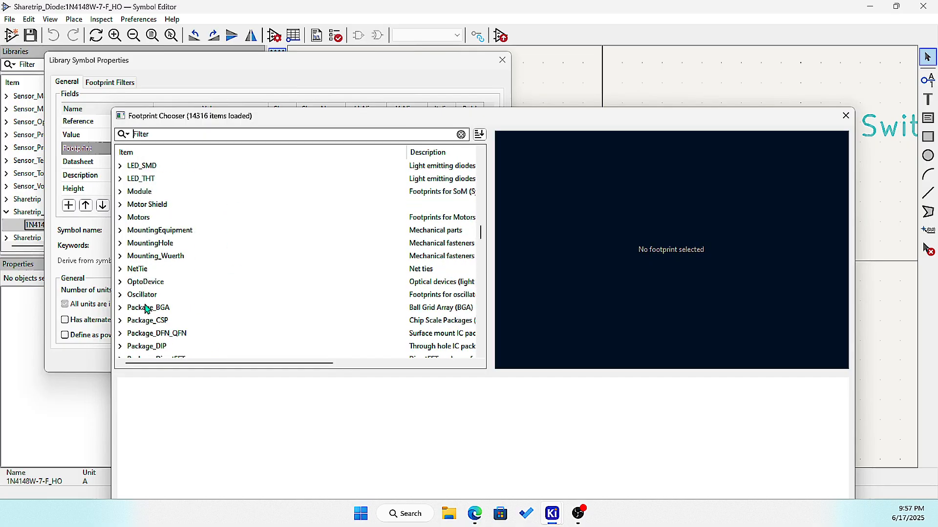
scroll(145, 306, down, 7)
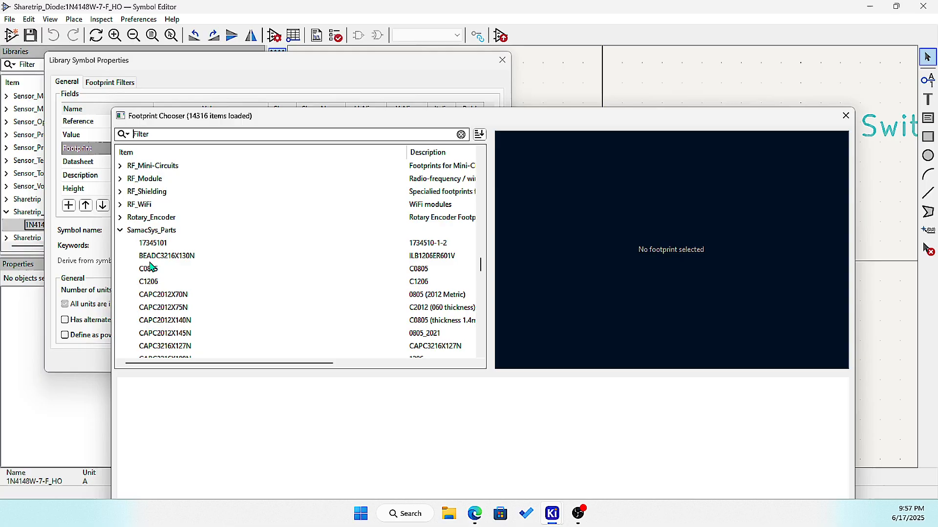
click(120, 232)
scroll(134, 259, down, 4)
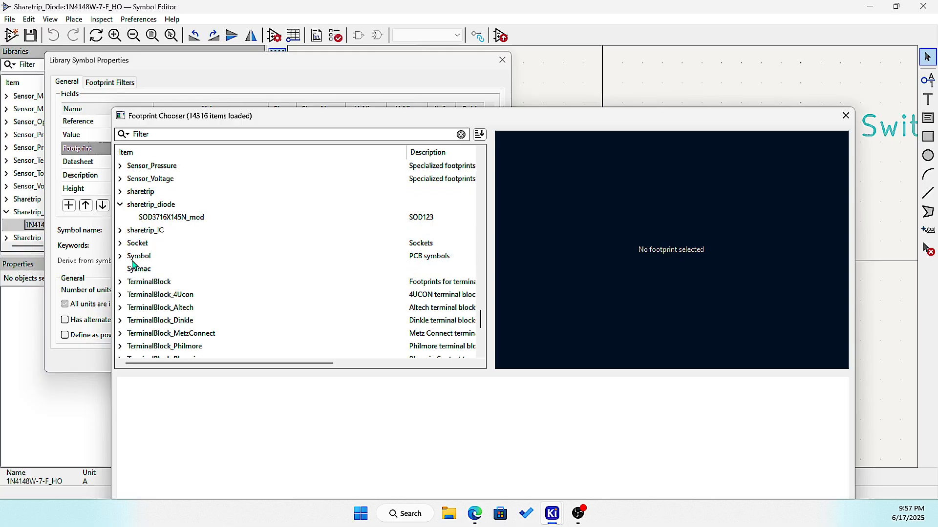
click(172, 218)
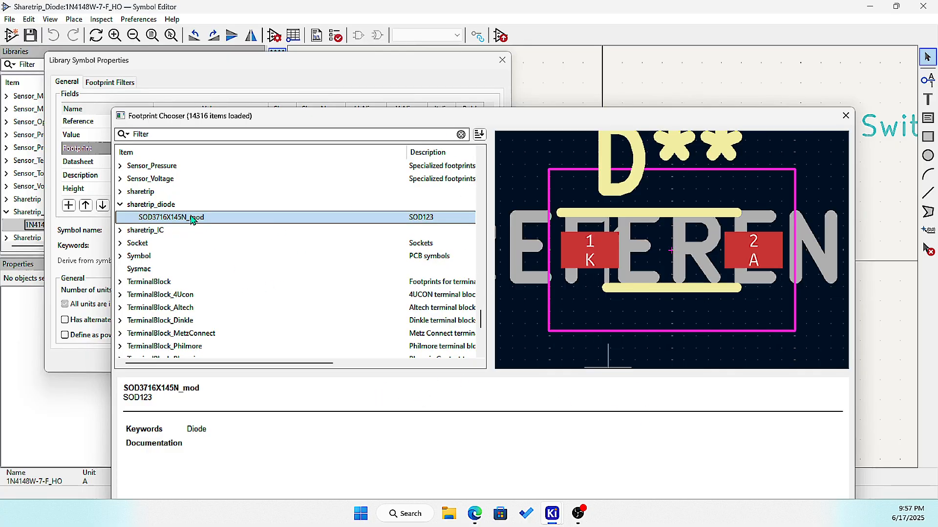
double_click(192, 218)
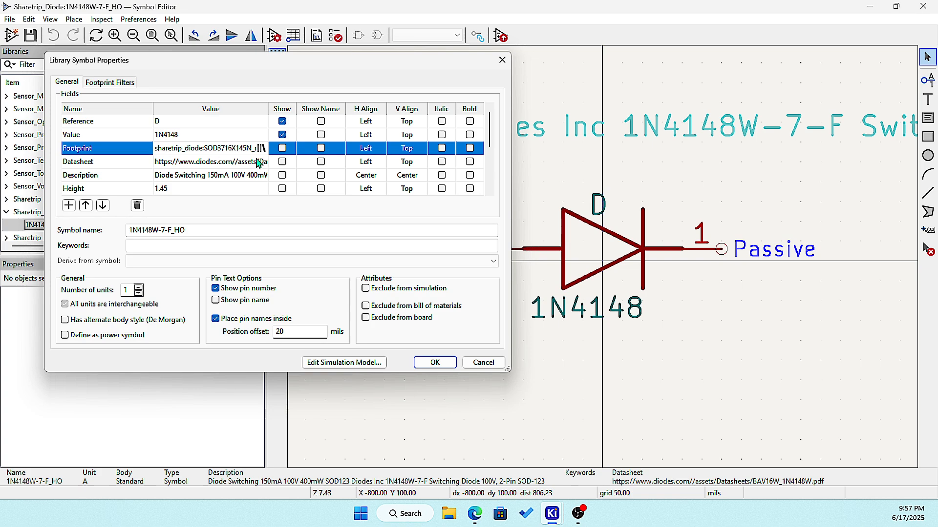
click(435, 363)
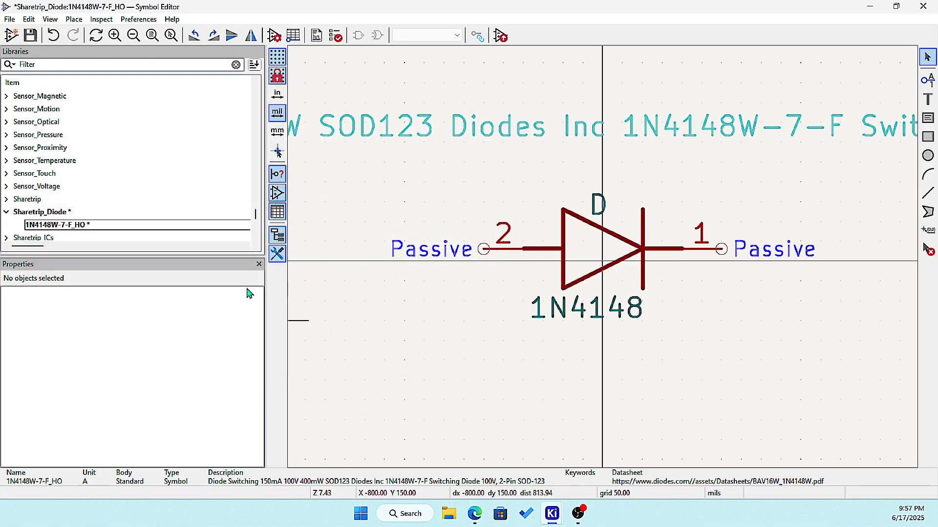
Step: Save the 1N4148W-7-F_HO symbol, return to the protect sheet in the Schematic Editor and check diode D8's footprint field
click(31, 35)
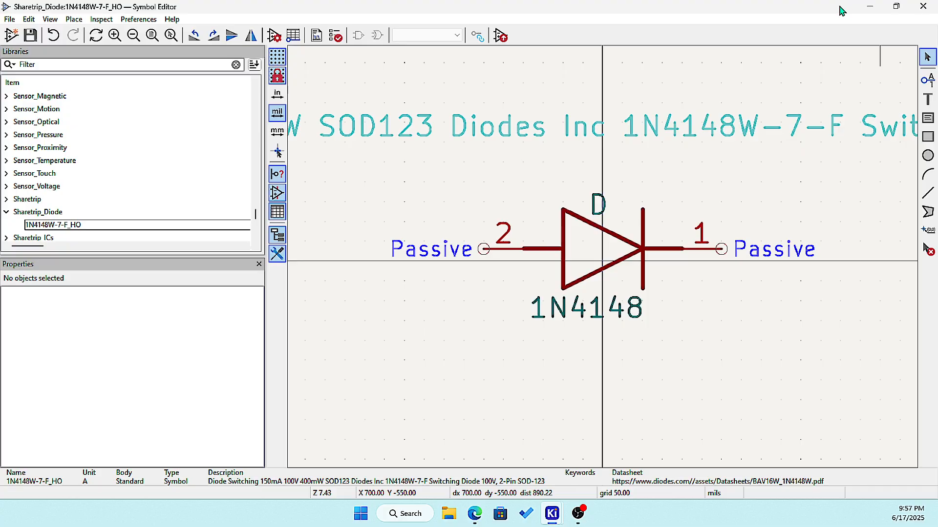
click(922, 10)
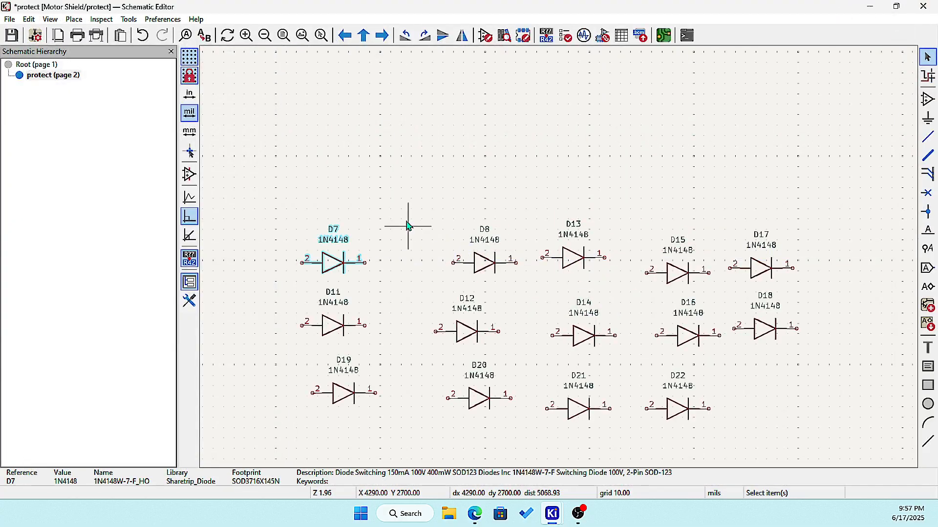
double_click(482, 268)
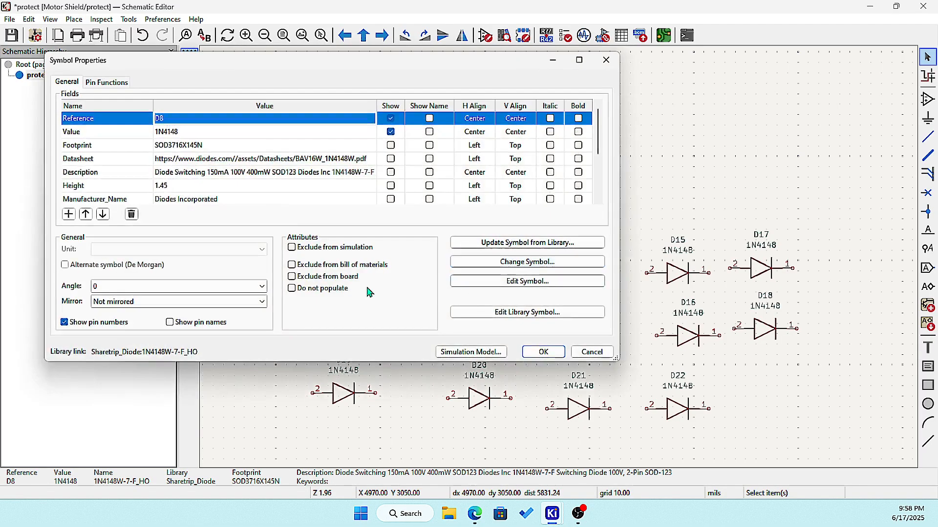
click(606, 60)
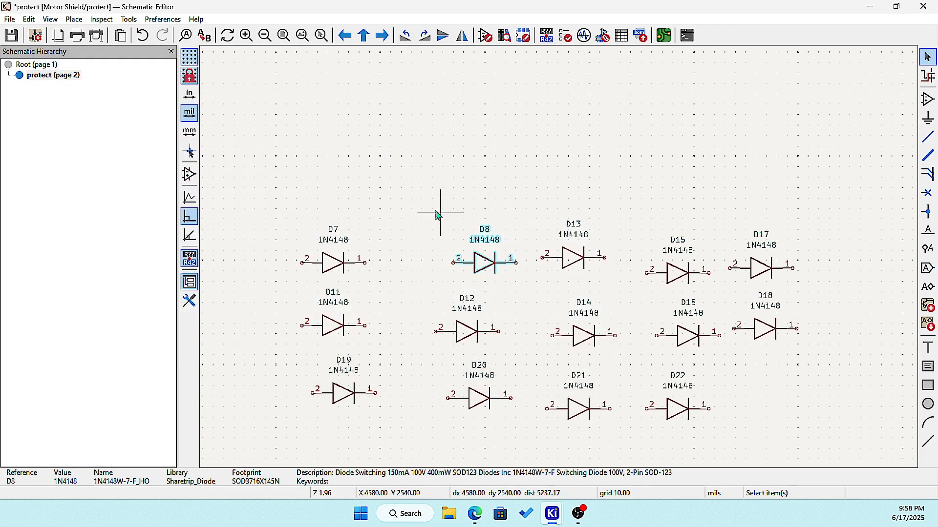
Step: Update all the diodes on the protect sheet from the library, applying the update to the selected symbols with the default field options
click(414, 194)
drag(275, 191, 824, 440)
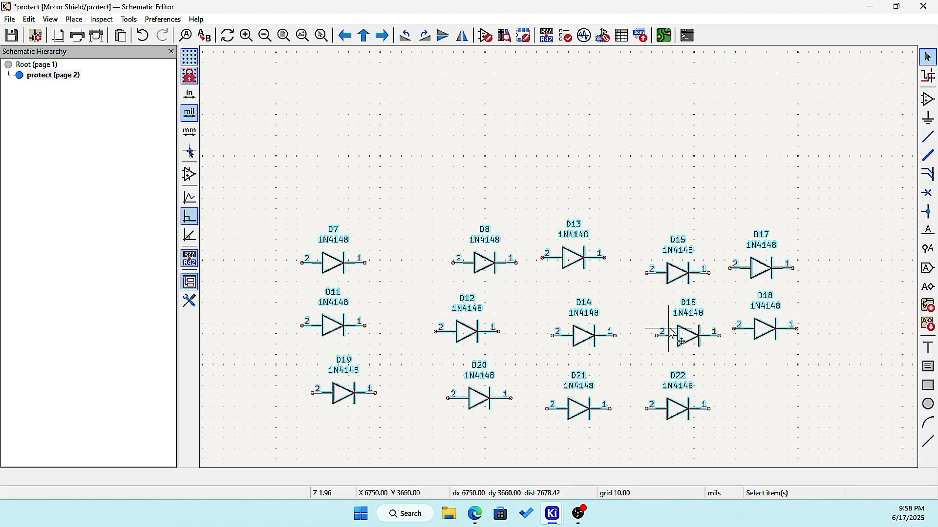
right_click(689, 346)
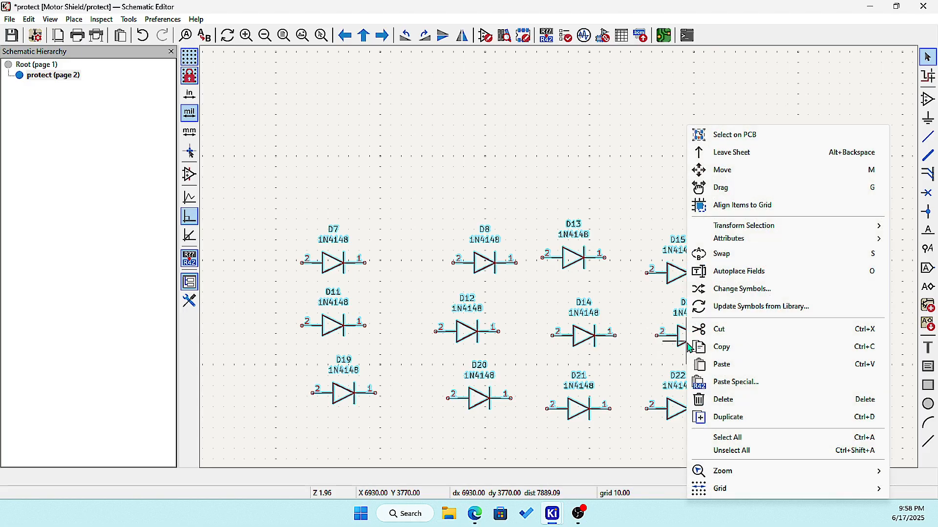
click(761, 307)
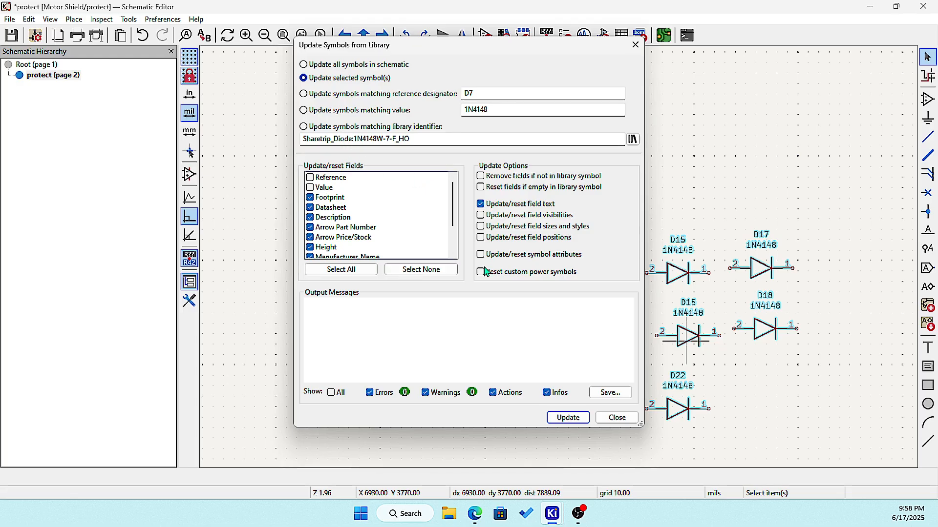
click(570, 420)
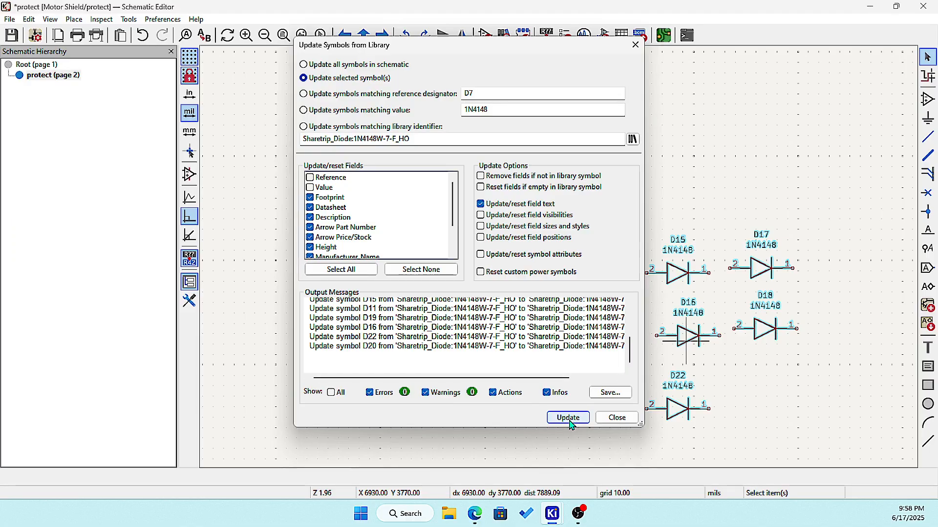
click(616, 417)
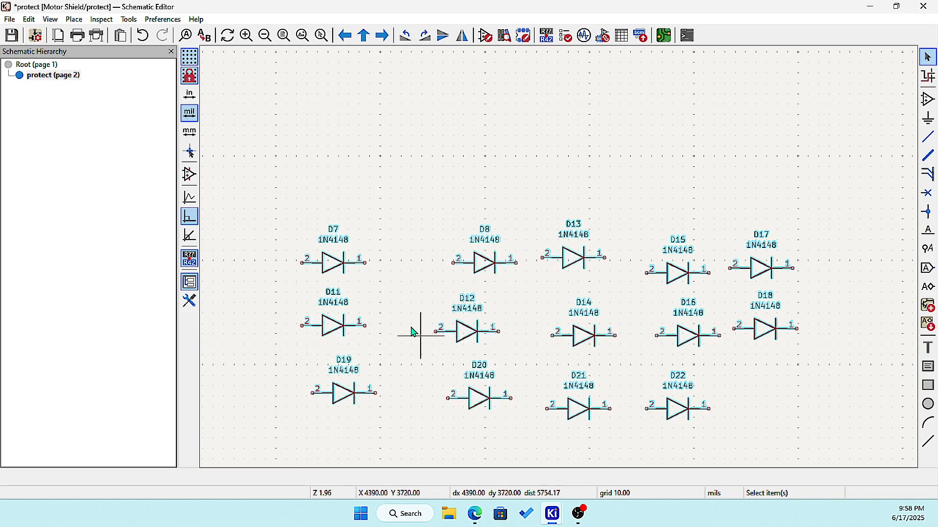
Step: Check the footprint field in diode D7's symbol properties, leaving the properties as they are
click(341, 265)
double_click(340, 266)
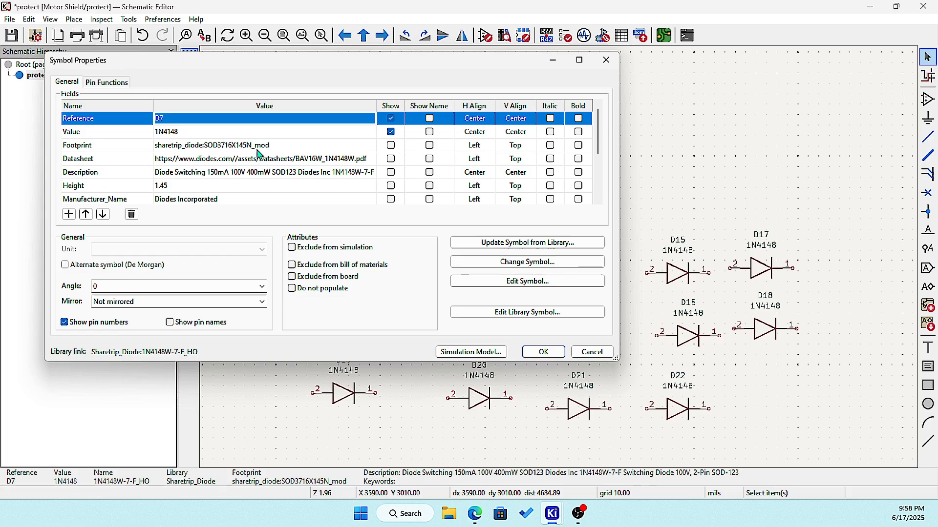
click(592, 352)
click(556, 138)
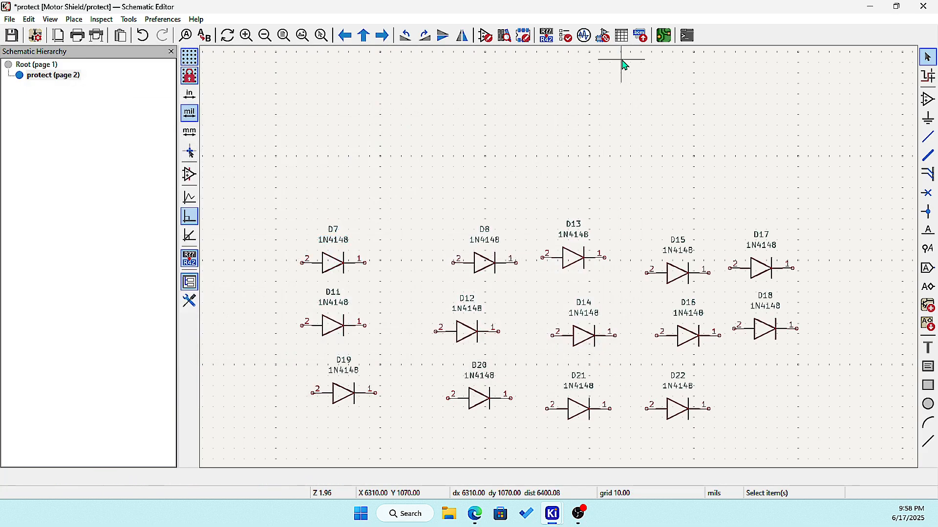
Step: Delete all the diodes from the protect sheet and undo the deletion
scroll(569, 136, down, 3)
scroll(524, 300, up, 3)
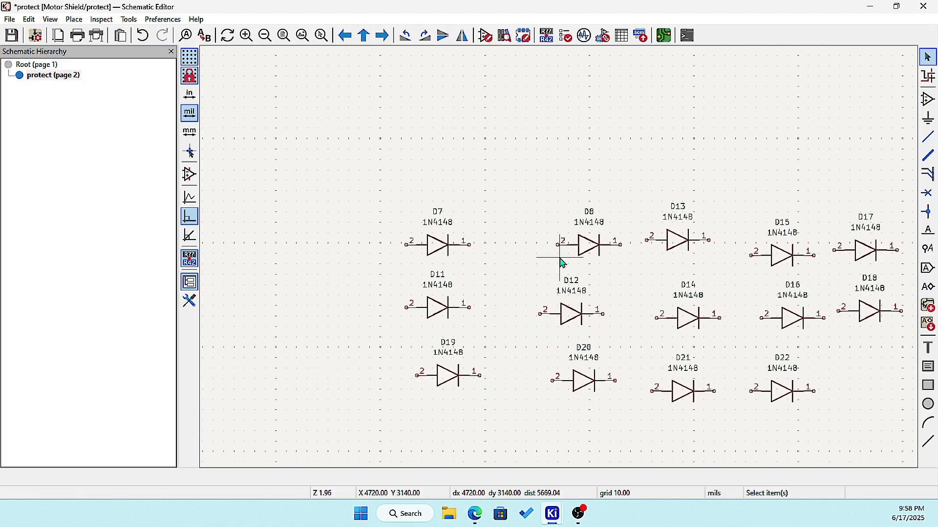
scroll(561, 254, down, 3)
scroll(561, 266, up, 3)
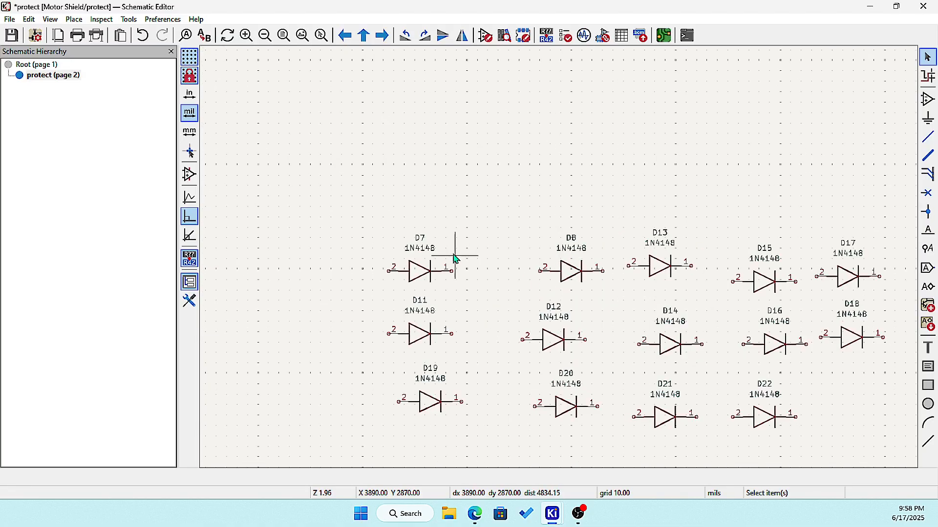
scroll(368, 203, down, 3)
drag(540, 249, 878, 421)
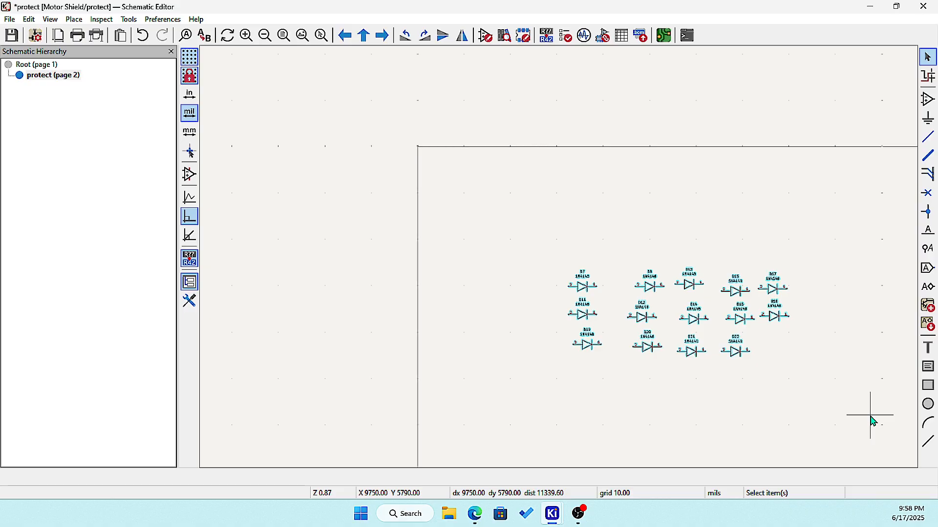
key(Delete)
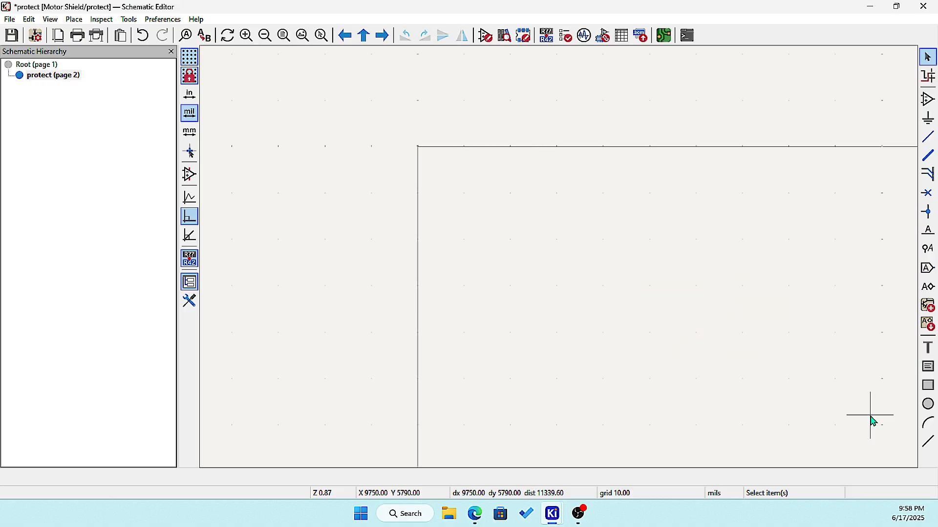
key(ctrl+z)
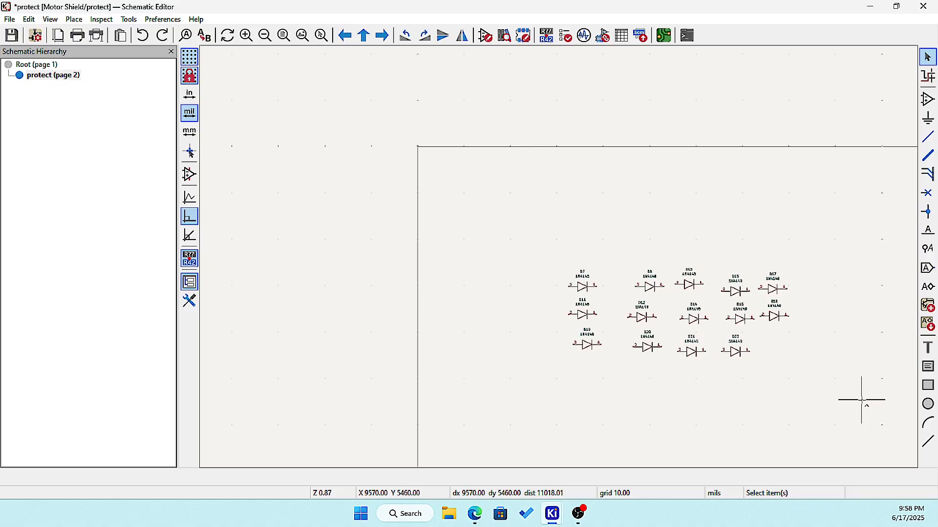
scroll(722, 307, up, 5)
scroll(562, 264, down, 3)
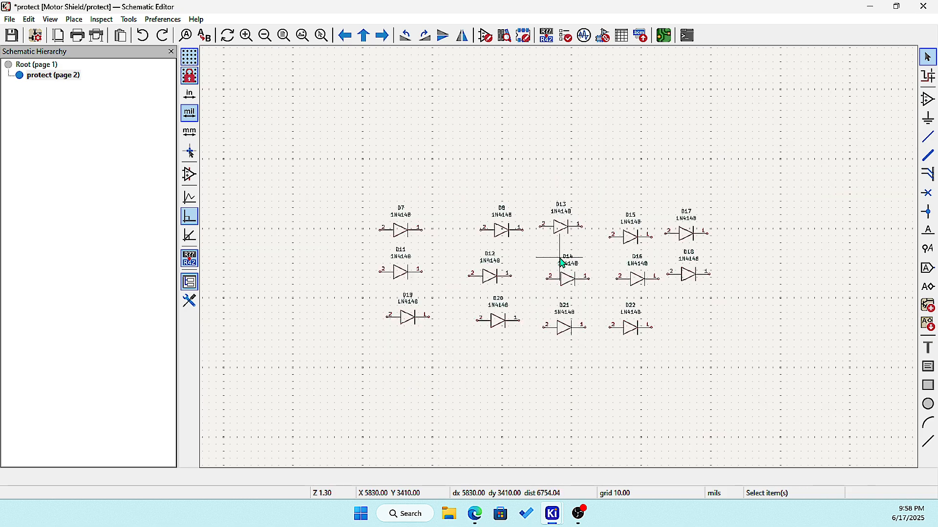
Step: Switch to the PCB Editor and update the Motor Shield board from the schematic, replacing footprints with those specified in the schematic
click(661, 43)
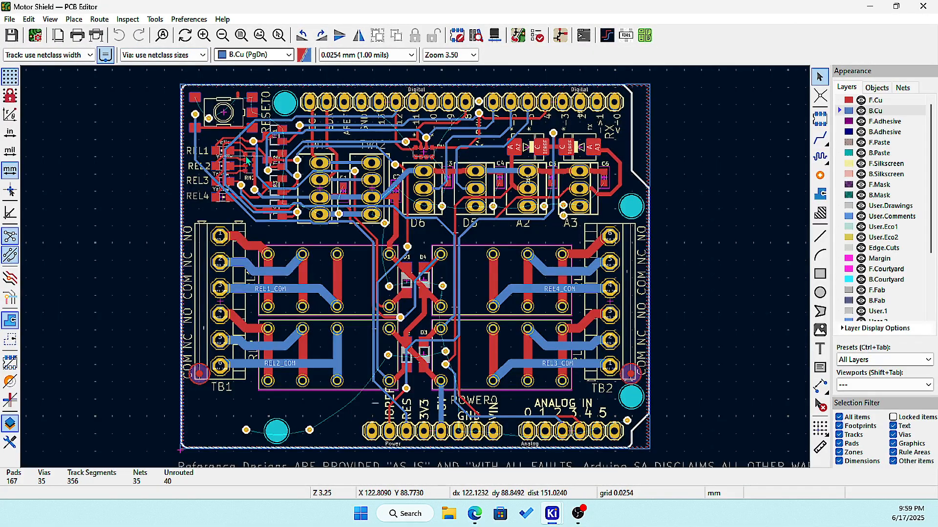
key(Home)
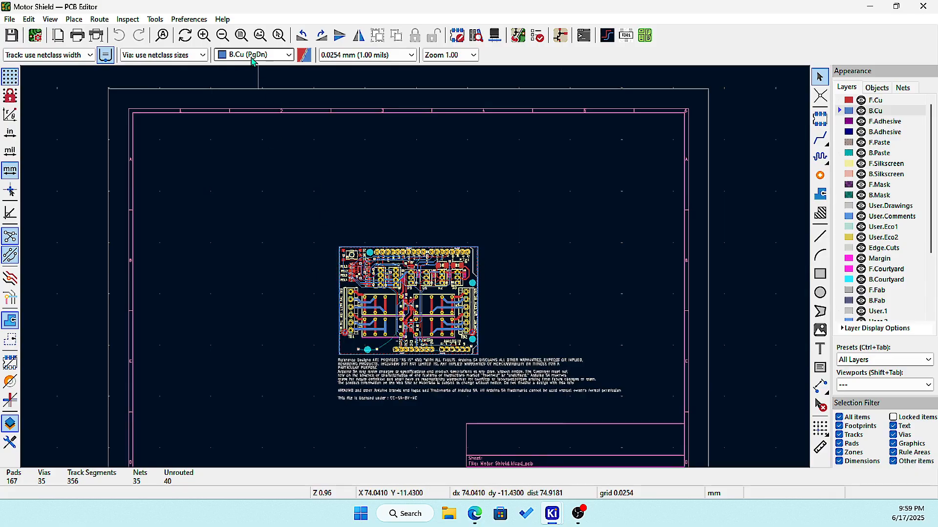
click(152, 20)
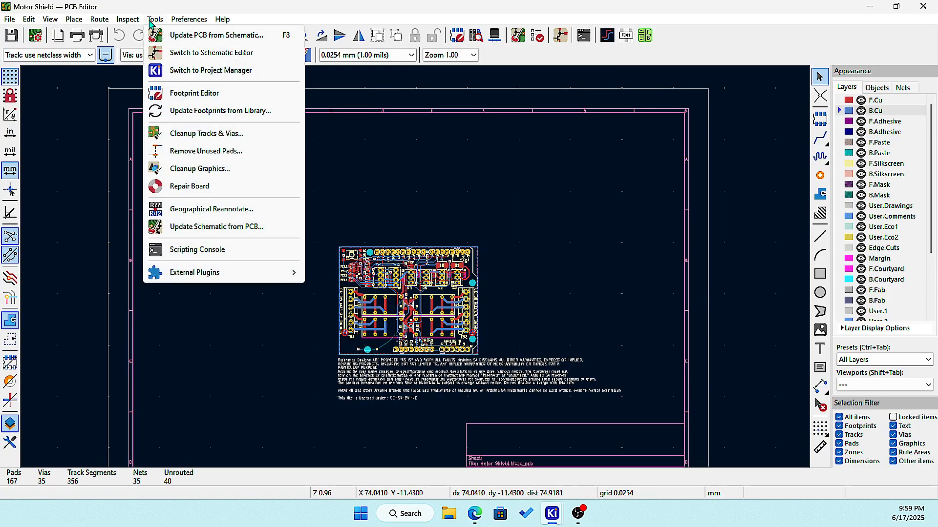
click(182, 40)
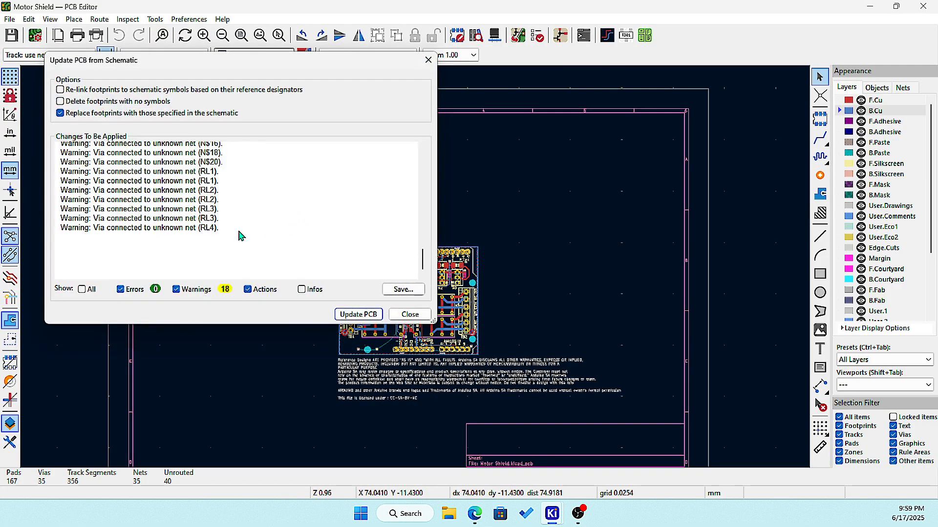
click(358, 315)
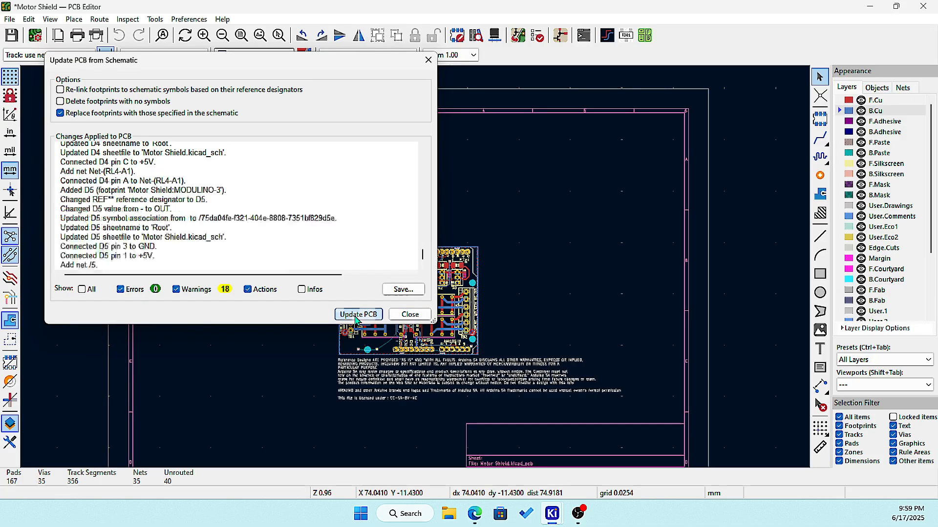
click(411, 315)
Step: Place the footprints brought in by the schematic update as a group in empty space outside the drawing sheet
scroll(239, 243, up, 5)
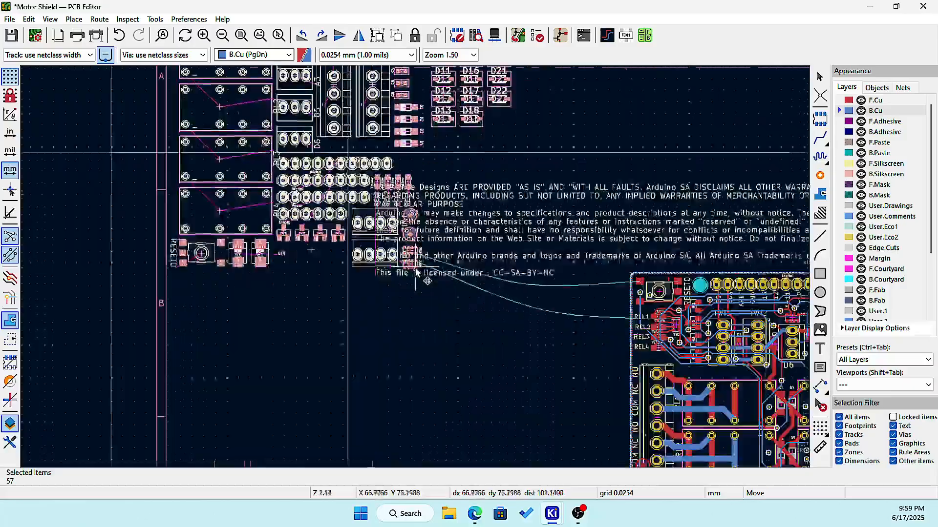
scroll(381, 322, up, 7)
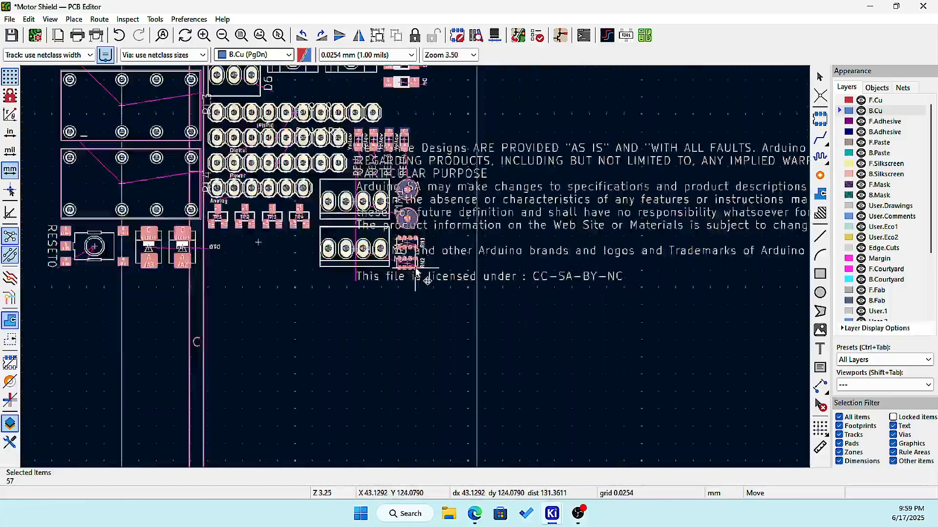
scroll(298, 293, down, 9)
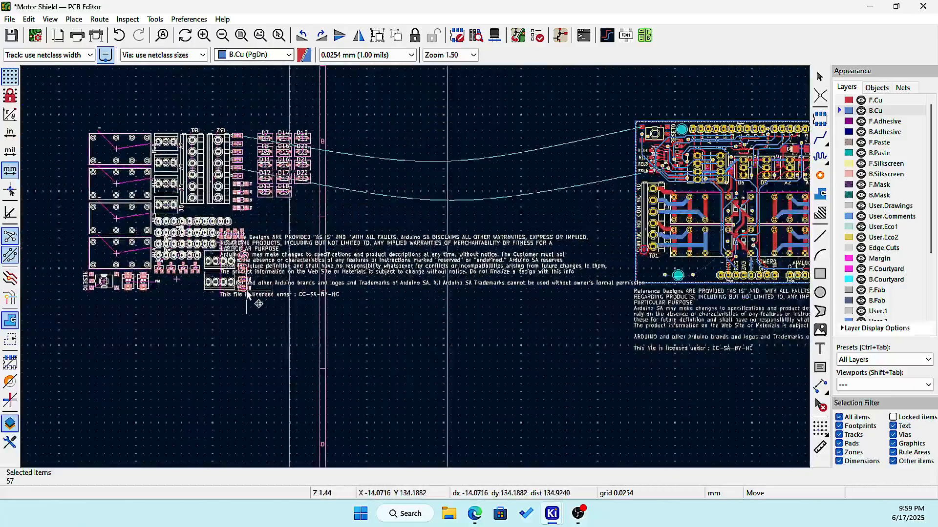
scroll(245, 291, up, 1)
scroll(381, 264, down, 2)
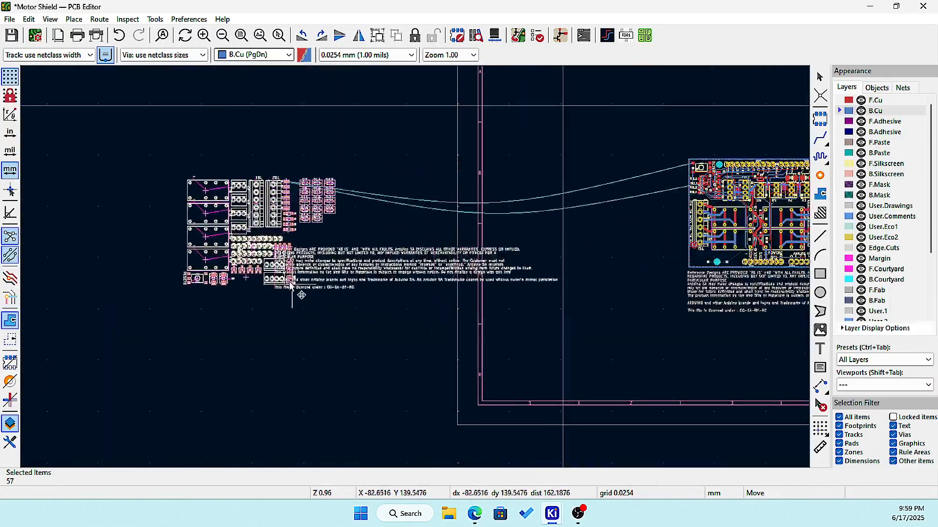
scroll(294, 288, up, 2)
scroll(417, 272, up, 3)
scroll(419, 283, down, 3)
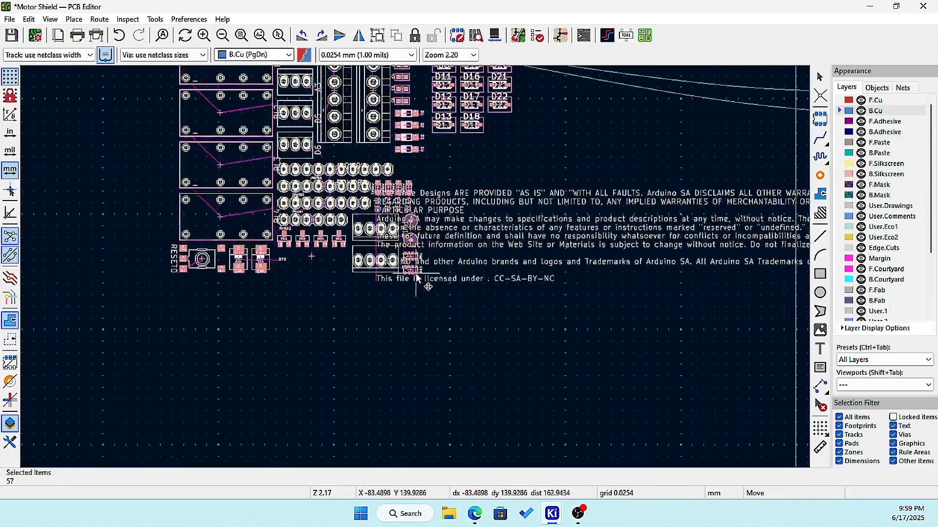
click(422, 326)
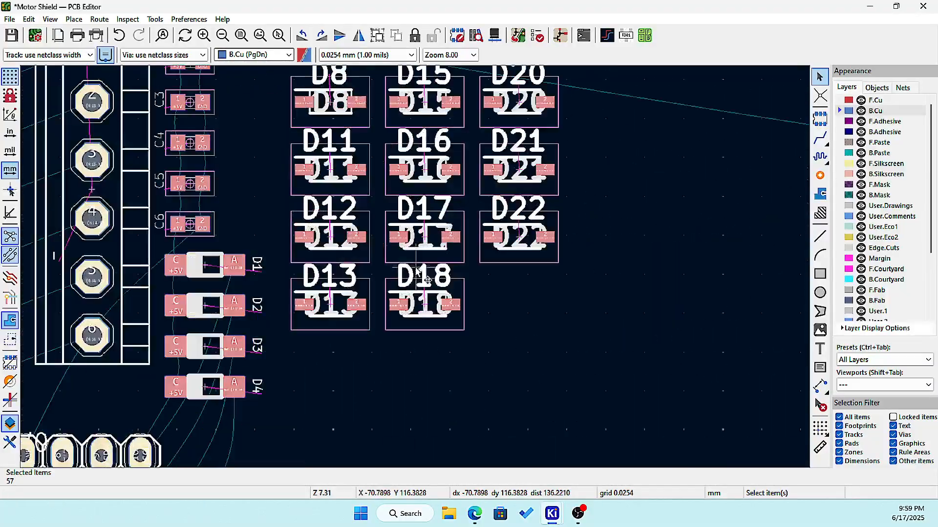
Step: Examine the newly placed diode footprints D7 to D22, checking their pads, outlines and reference texts
scroll(418, 267, up, 4)
scroll(419, 272, up, 2)
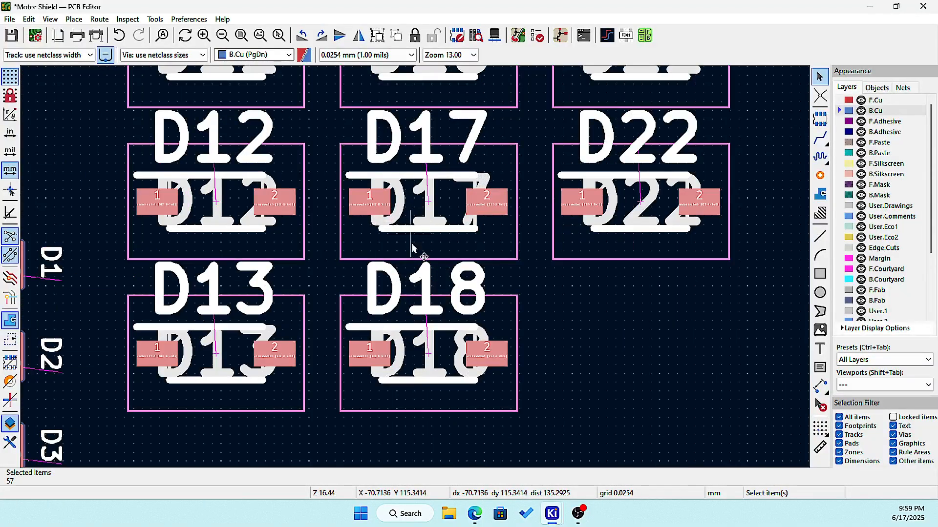
scroll(412, 252, down, 3)
scroll(420, 274, up, 3)
scroll(418, 342, down, 3)
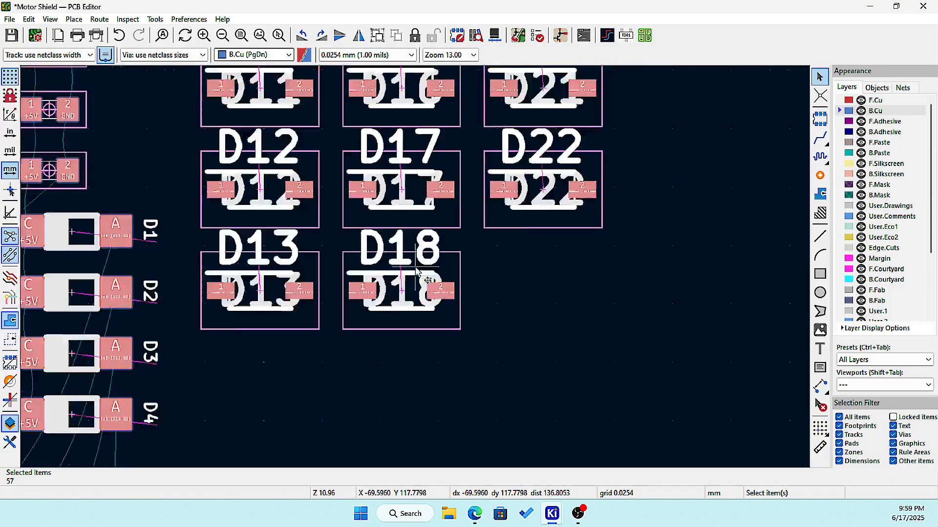
scroll(416, 271, up, 2)
scroll(416, 267, up, 2)
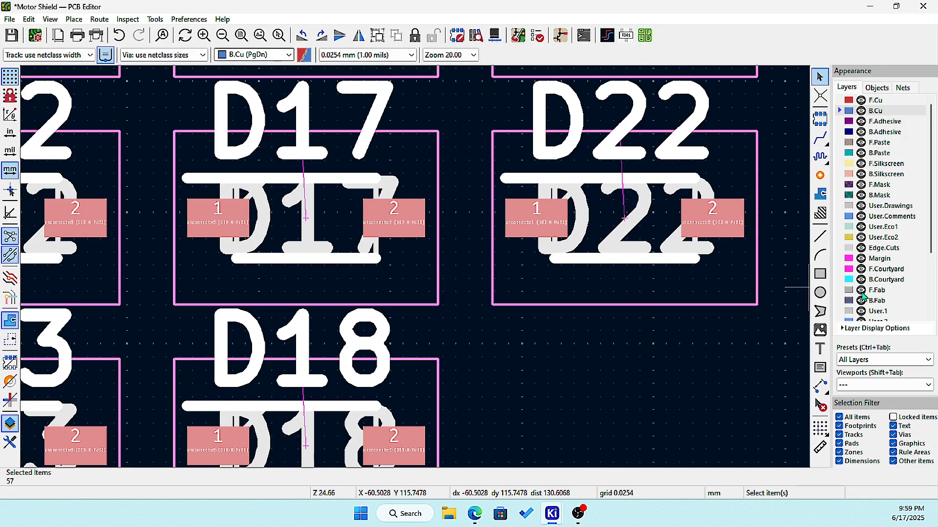
Step: Toggle the visibility of the F.Fab layer to compare the diode footprints, leaving the layer hidden
click(861, 290)
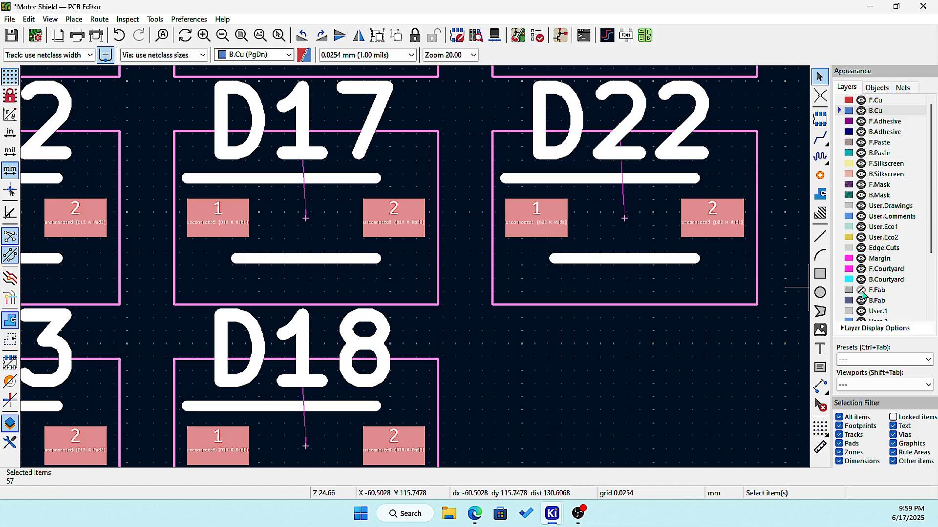
click(861, 290)
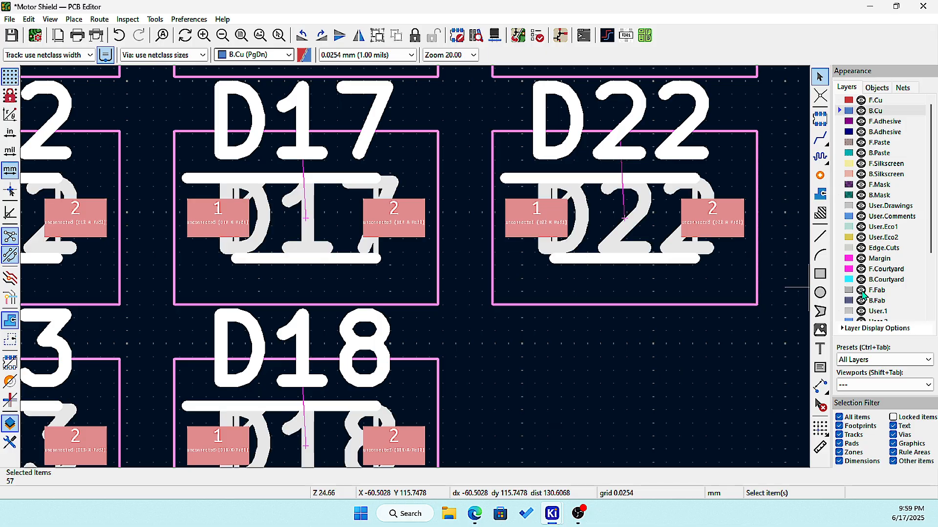
click(862, 292)
click(862, 291)
click(862, 292)
click(862, 291)
click(862, 292)
click(862, 291)
click(862, 292)
scroll(847, 303, down, 1)
scroll(303, 276, up, 1)
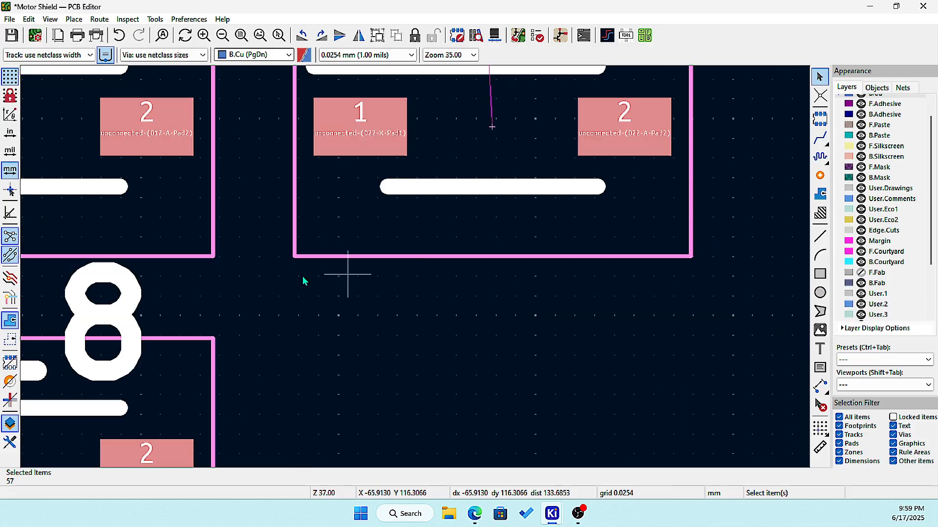
Step: Undo the schematic update that added the extra footprints to the Motor Shield board
scroll(303, 277, down, 10)
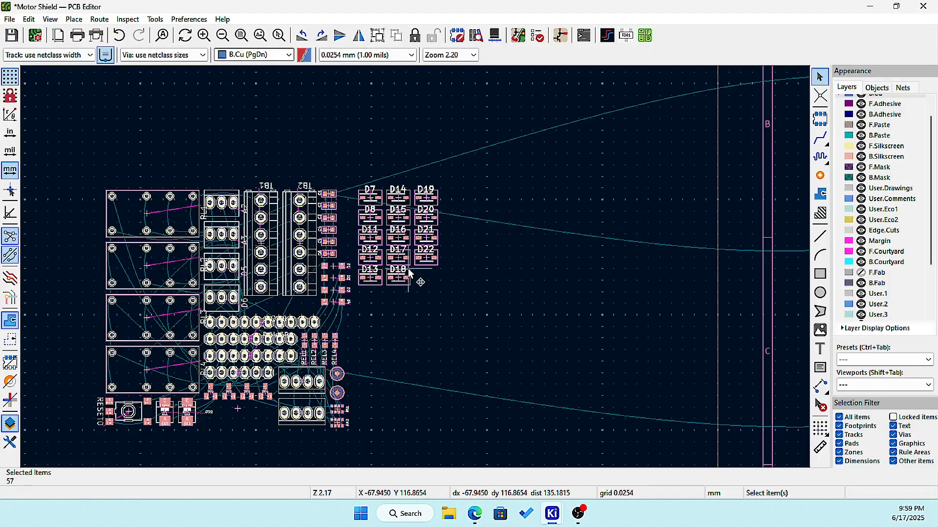
scroll(408, 269, down, 7)
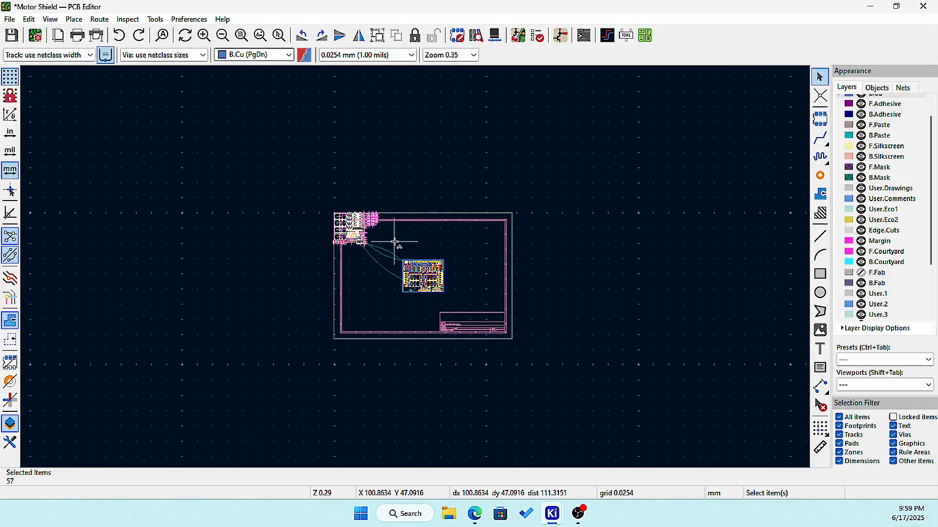
key(ctrl+z)
scroll(417, 237, up, 10)
scroll(414, 254, down, 5)
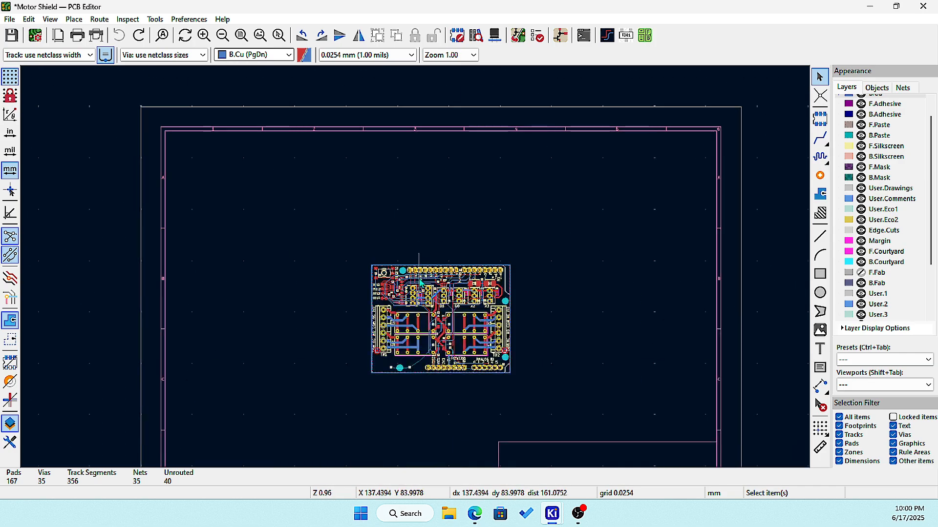
Step: Inspect the routed Motor Shield board around the relays, terminal blocks and headers
scroll(419, 282, up, 6)
scroll(419, 278, down, 3)
scroll(418, 275, up, 3)
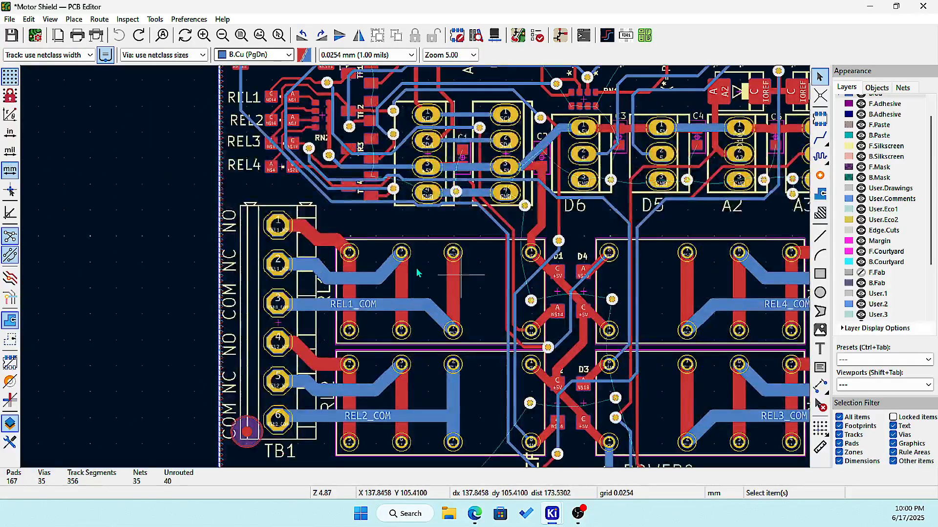
scroll(417, 274, up, 2)
scroll(417, 274, down, 2)
scroll(415, 267, down, 3)
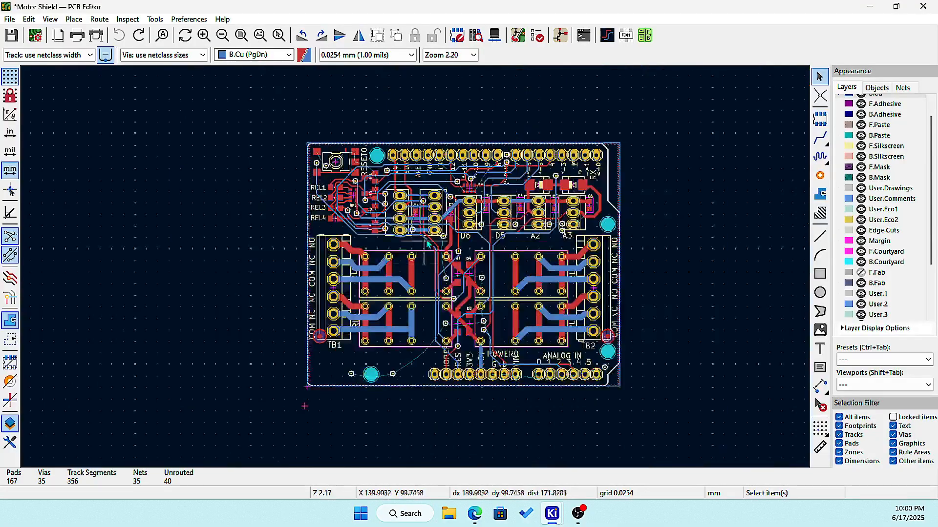
scroll(407, 226, up, 1)
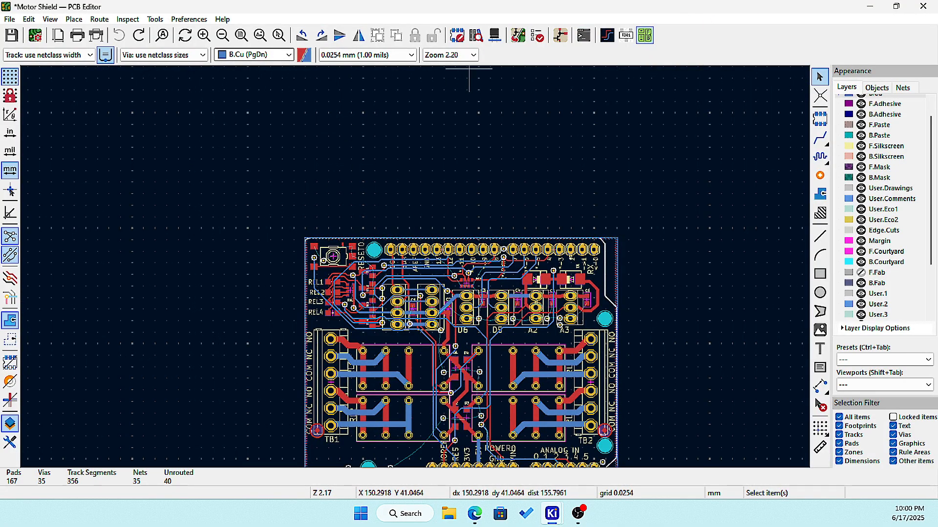
Step: Run InteractiveHtmlBom, review its HTML defaults and field settings, and generate the BOM for the board
click(645, 36)
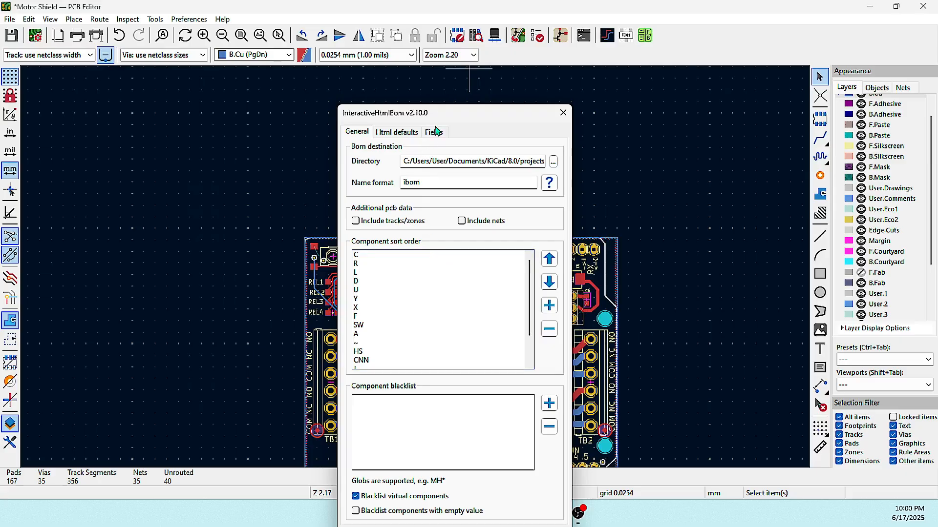
drag(451, 114, 448, 46)
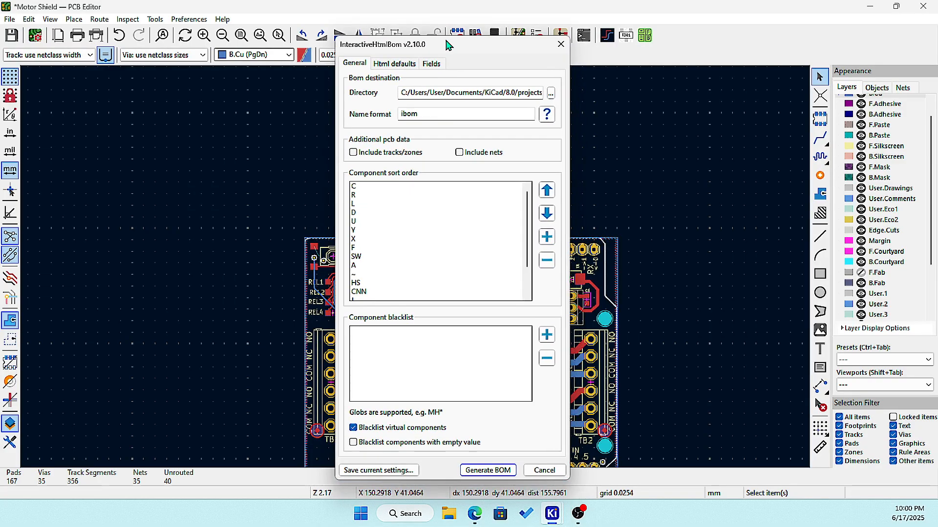
click(391, 64)
click(433, 64)
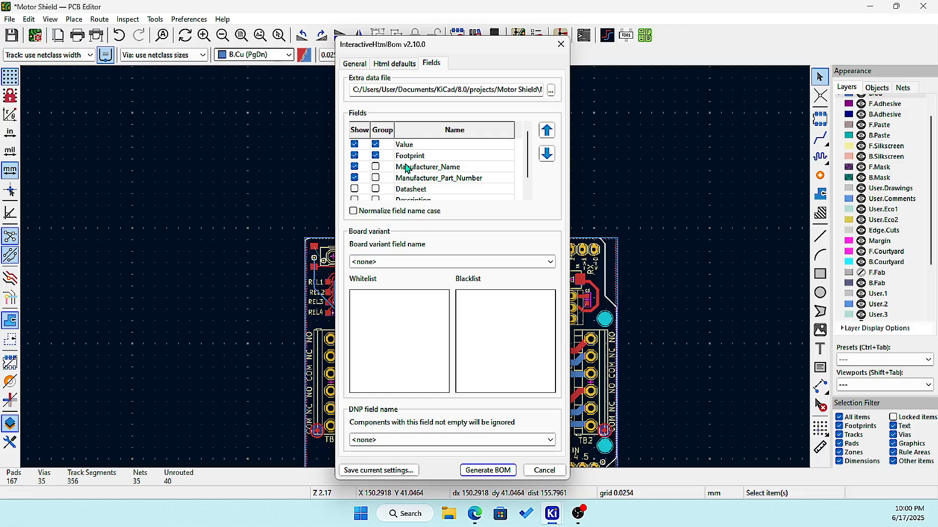
scroll(442, 195, down, 1)
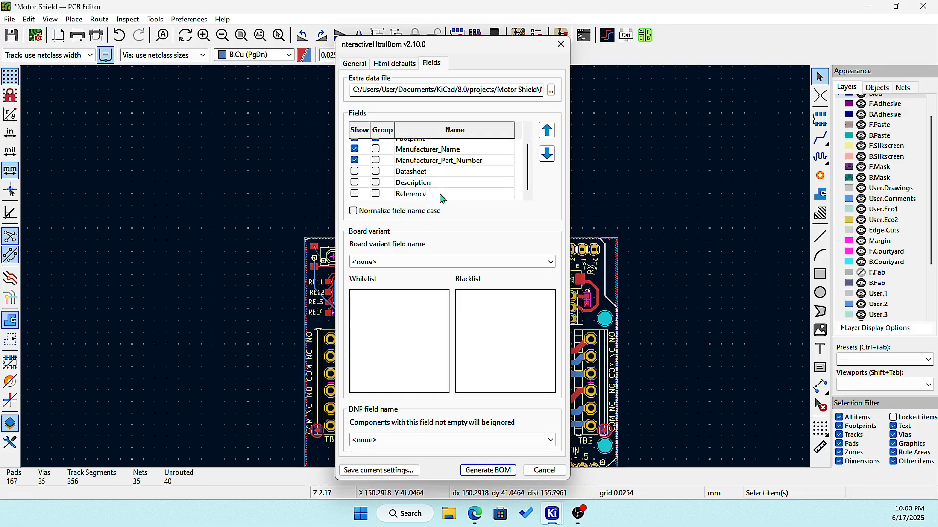
click(488, 470)
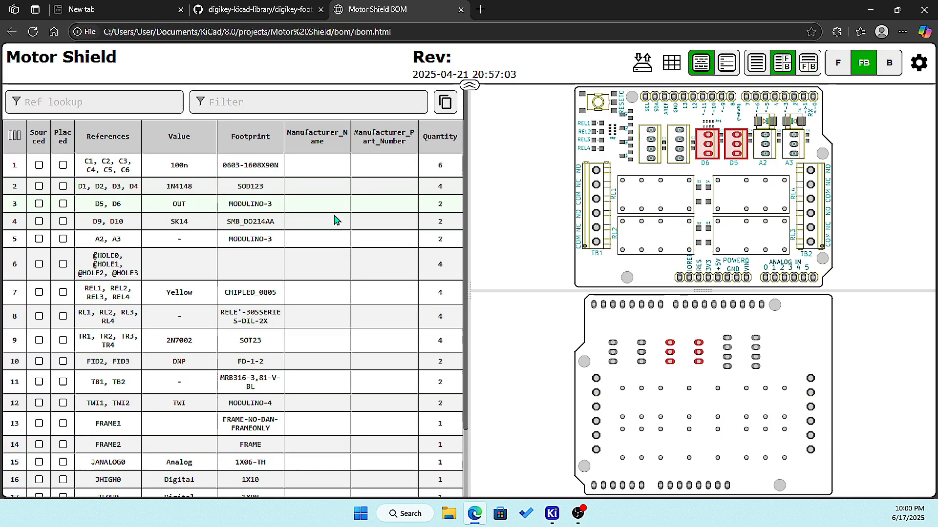
Step: Examine the Motor Shield BOM rows, comparing references, values and footprints with the parts highlighted on the board
scroll(100, 342, down, 2)
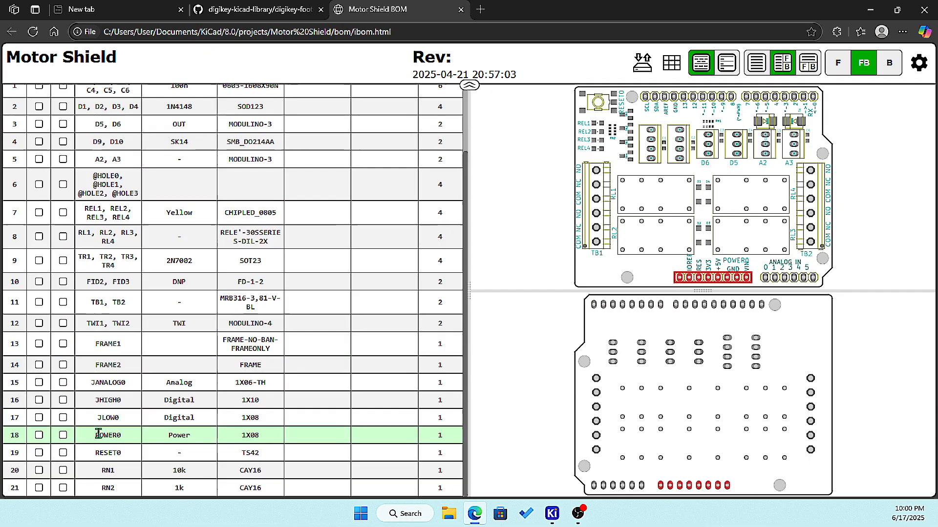
scroll(122, 417, up, 2)
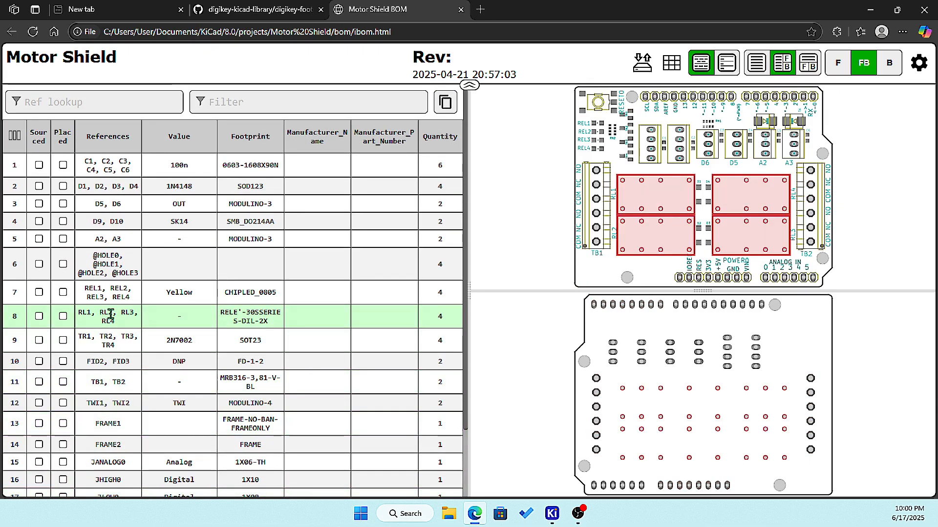
scroll(101, 310, down, 2)
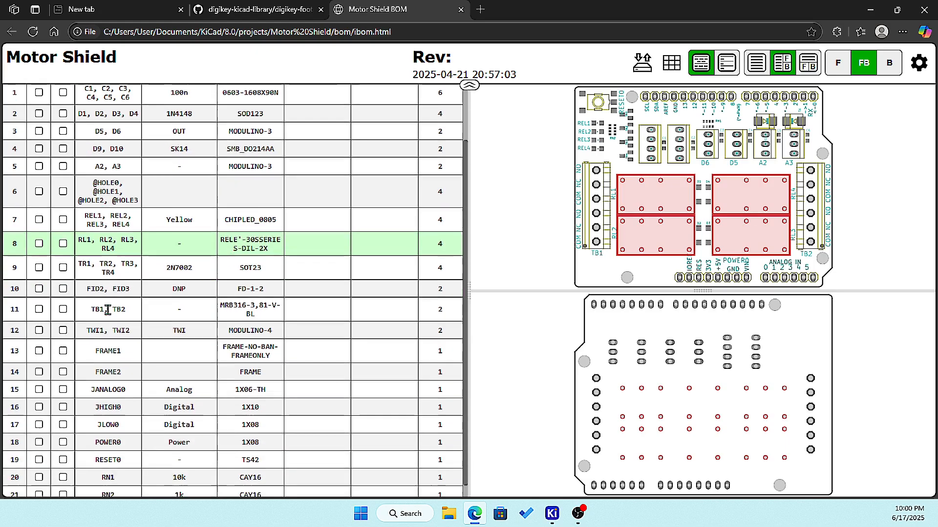
scroll(103, 448, up, 2)
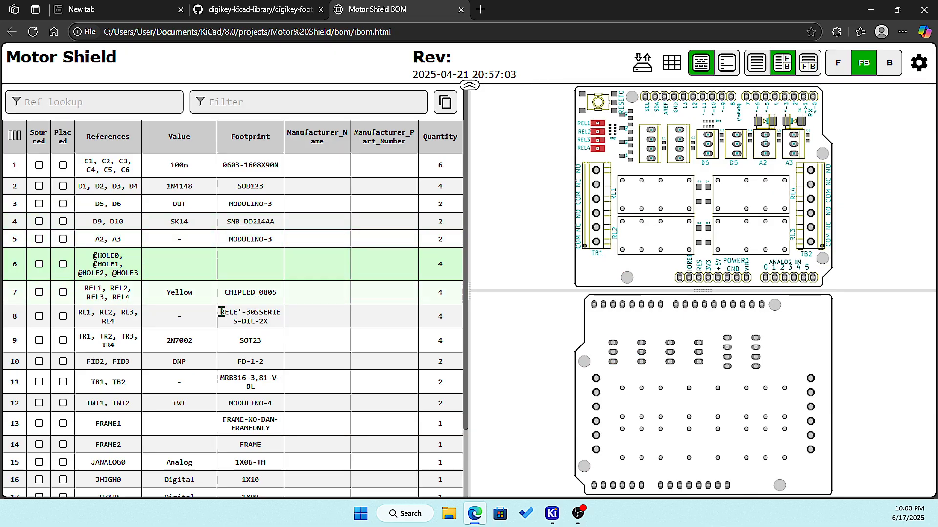
scroll(322, 383, down, 2)
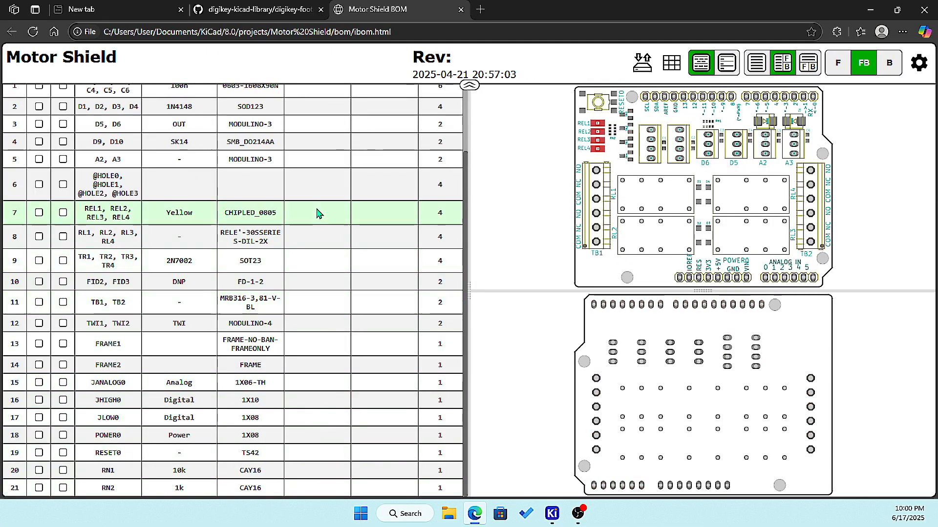
scroll(314, 210, up, 2)
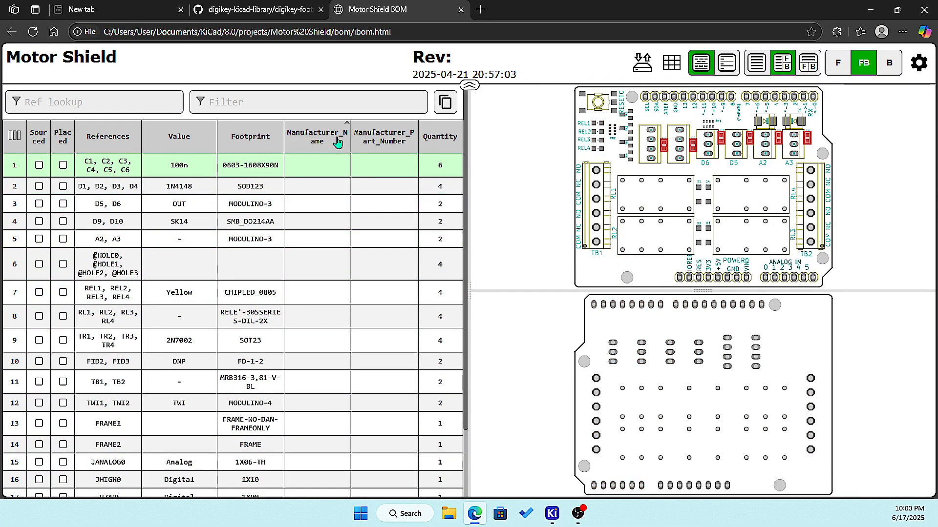
Step: Widen the Manufacturer_Name column in the BOM and check the manufacturer fields throughout the component list
drag(349, 132, 370, 133)
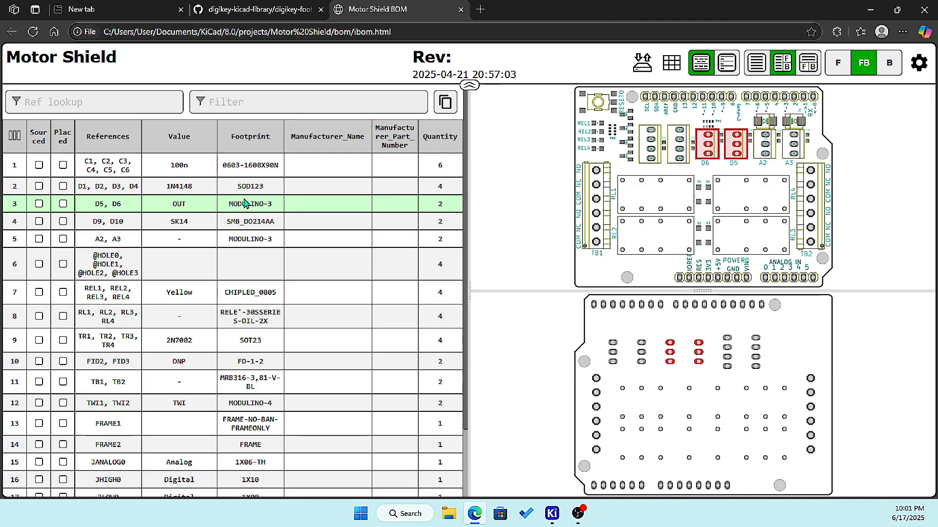
scroll(244, 207, down, 1)
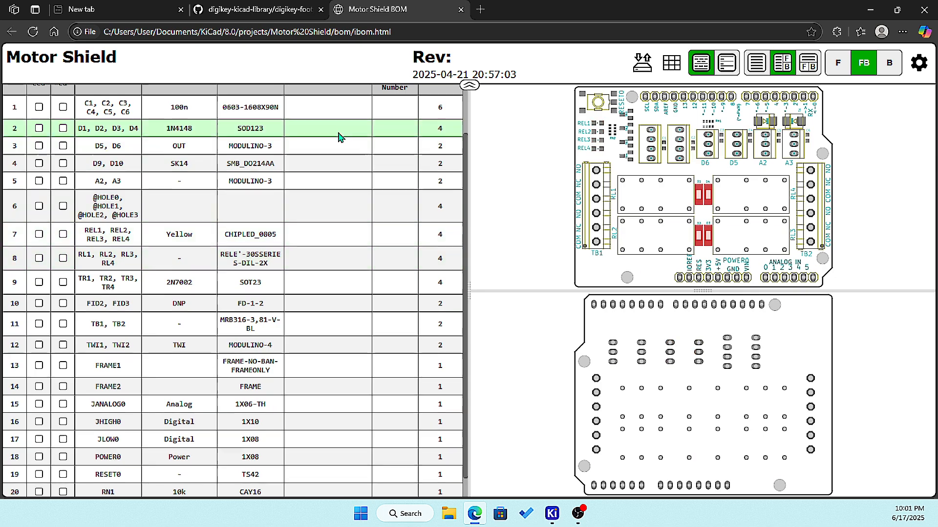
scroll(340, 137, up, 1)
scroll(302, 455, down, 1)
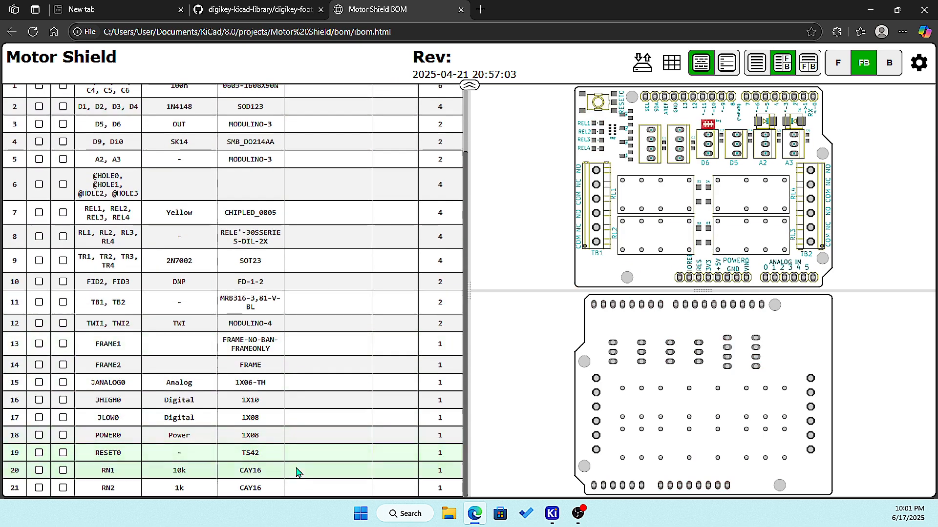
scroll(299, 472, up, 1)
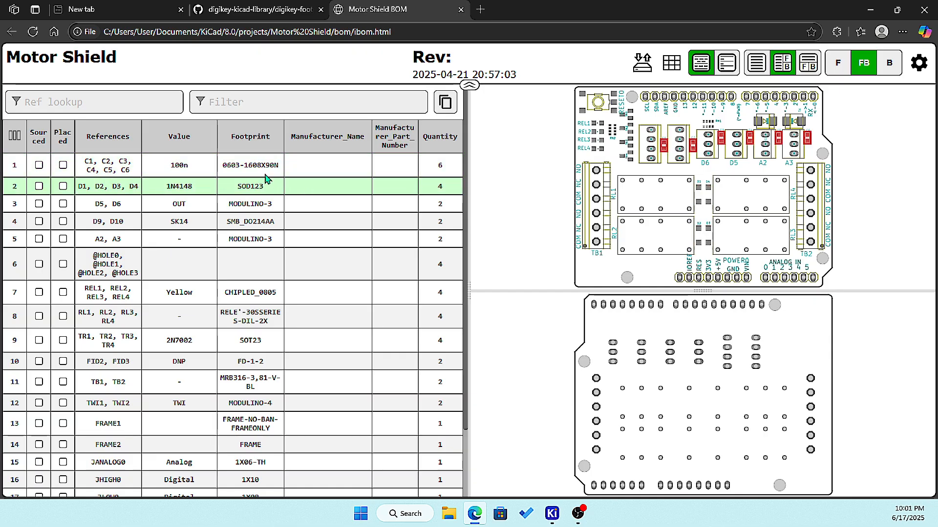
click(328, 165)
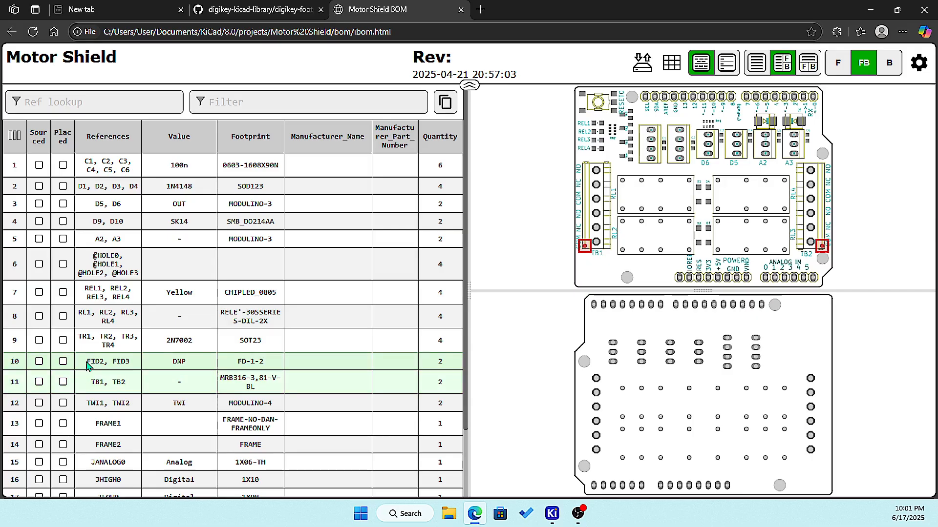
scroll(145, 380, down, 1)
scroll(144, 380, down, 2)
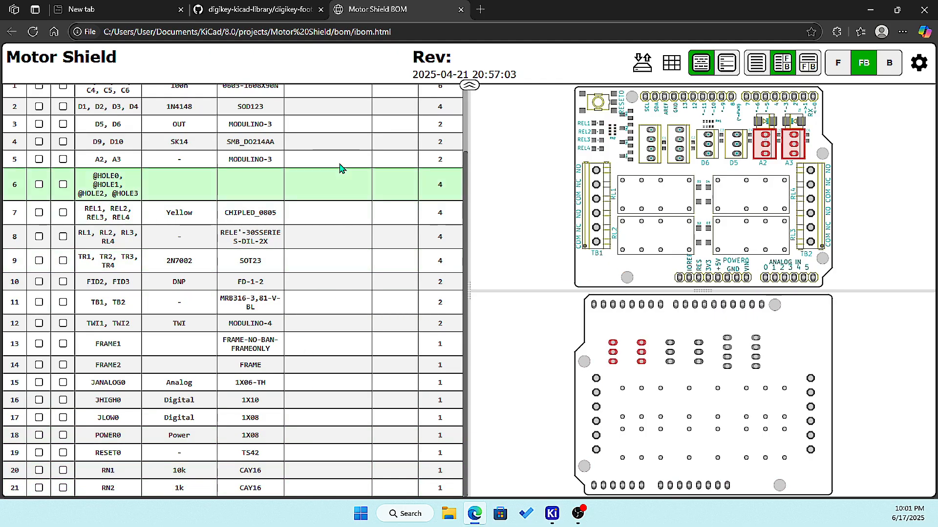
Step: Close the Motor Shield BOM page, the PCB Editor and the Schematic Editor, discarding the unsaved board and schematic changes
scroll(349, 137, up, 3)
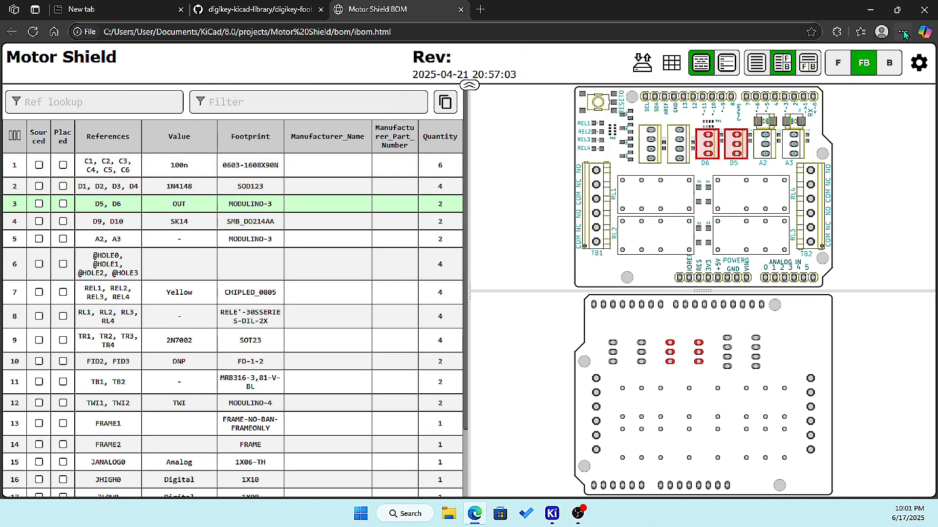
click(923, 11)
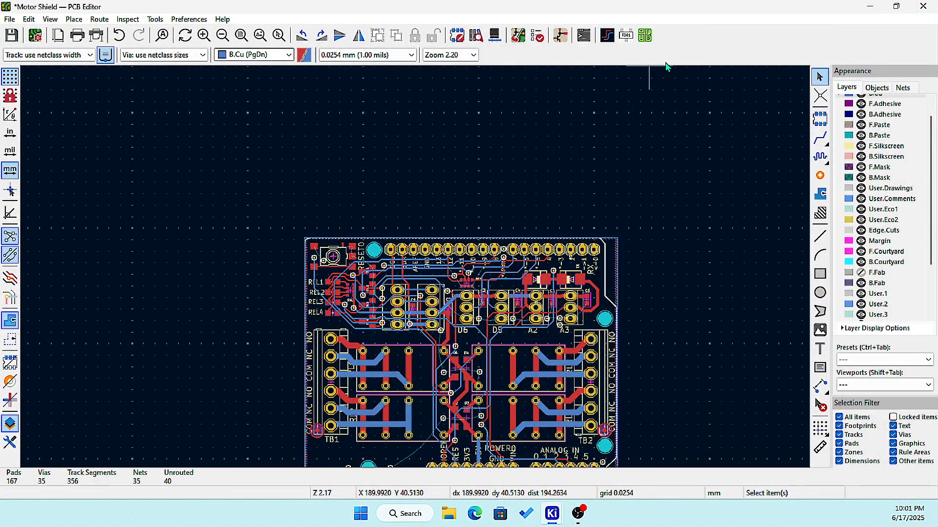
click(922, 7)
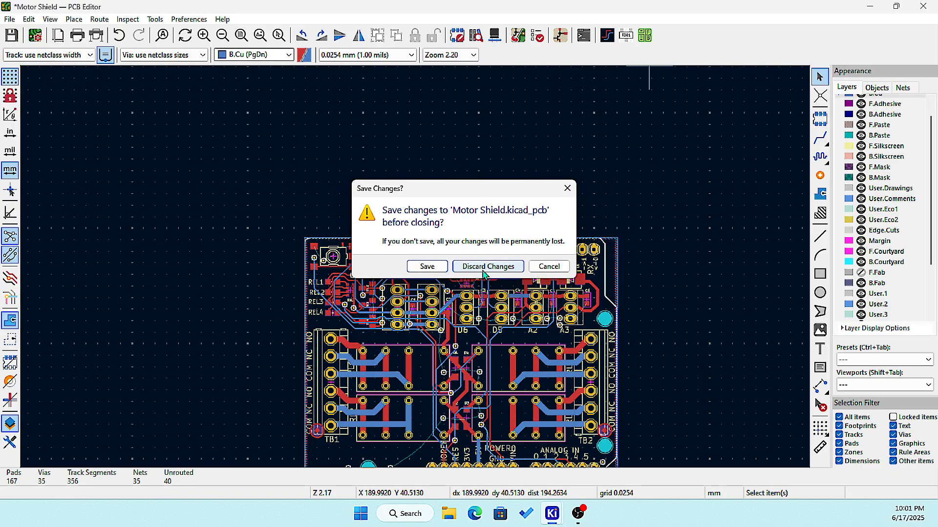
click(483, 266)
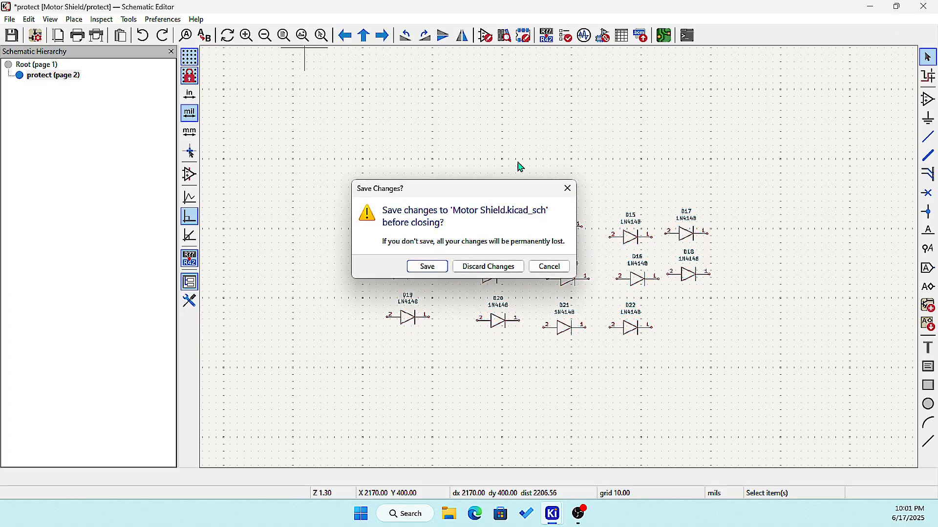
click(470, 267)
Step: Start a new project from a template and display the user templates in the template selector
click(9, 20)
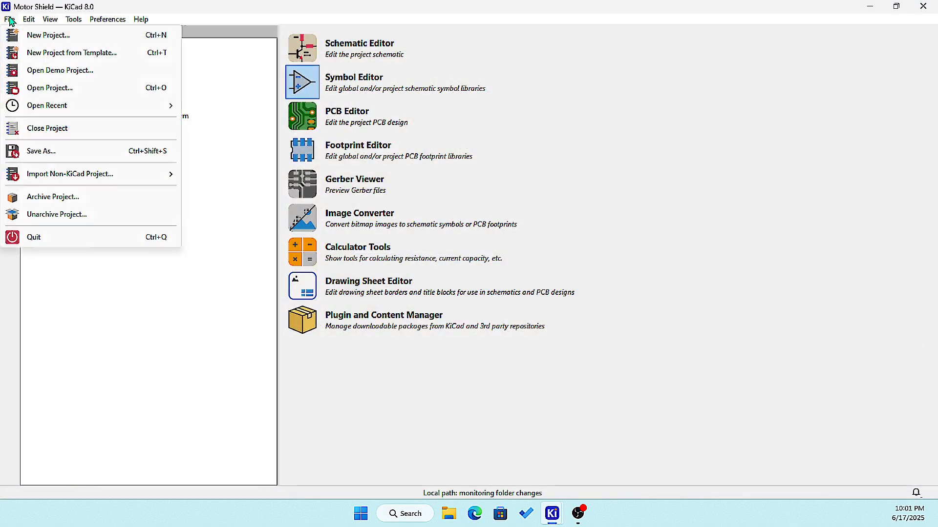
click(58, 53)
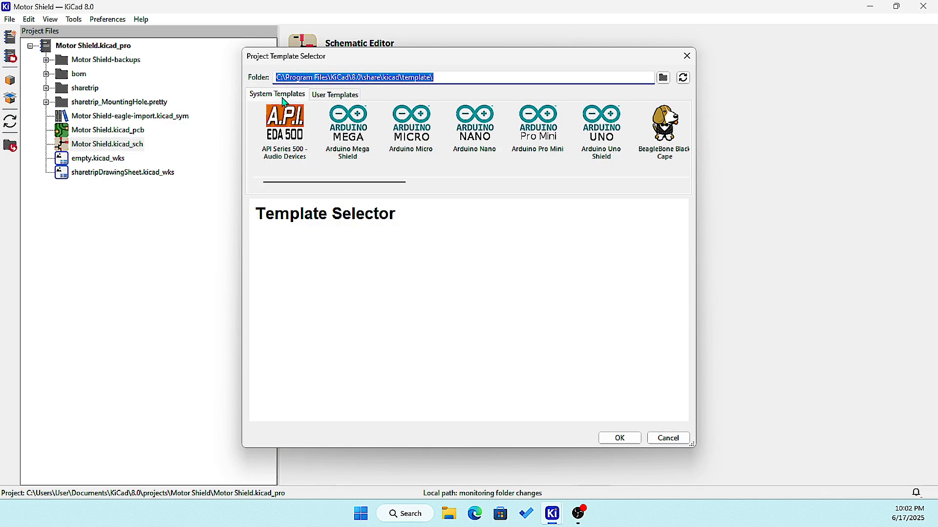
click(331, 97)
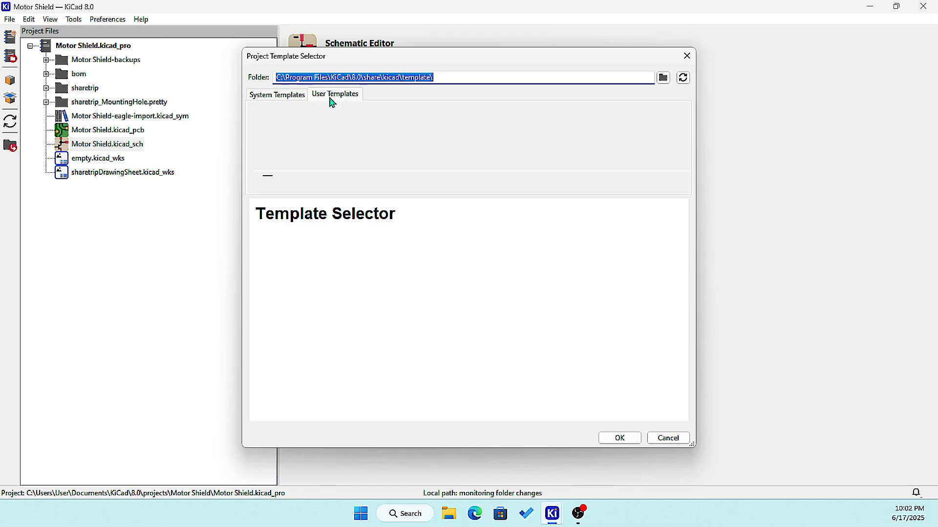
Step: Create a new project from the sharetrip user template, named "How to make a circuit in Kicad 8", in its own folder under projects
click(288, 137)
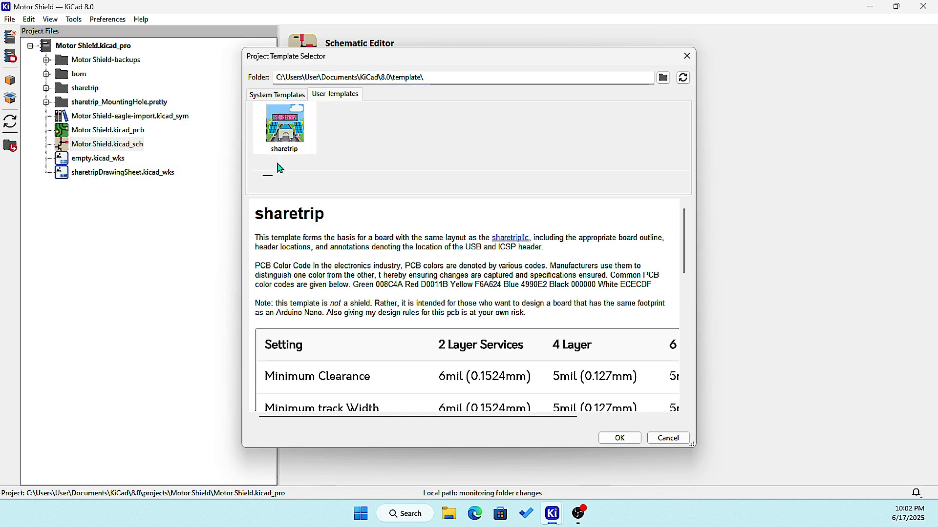
scroll(470, 300, down, 8)
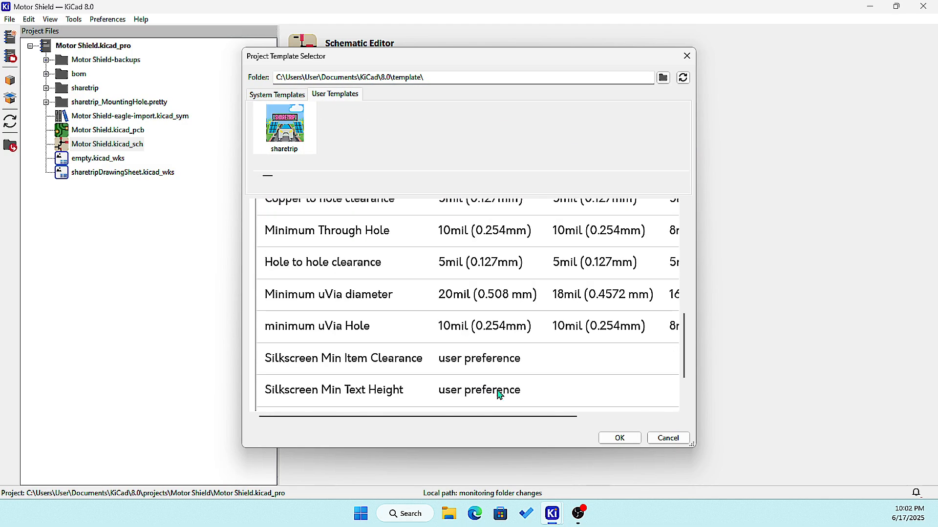
click(619, 438)
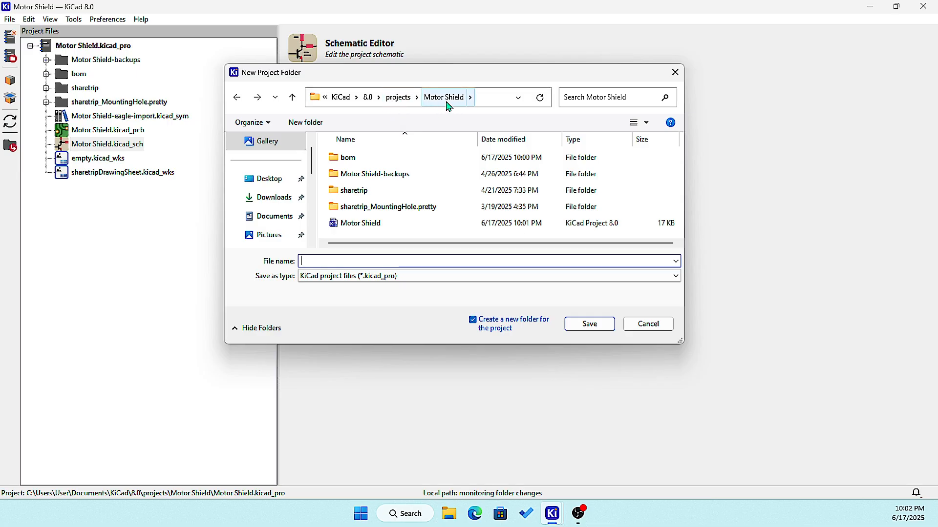
click(398, 102)
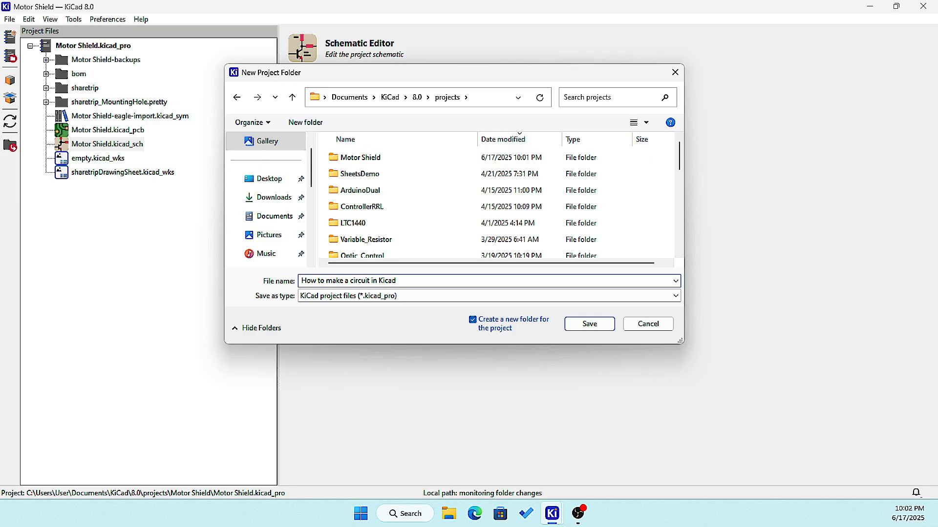
text(8)
click(590, 324)
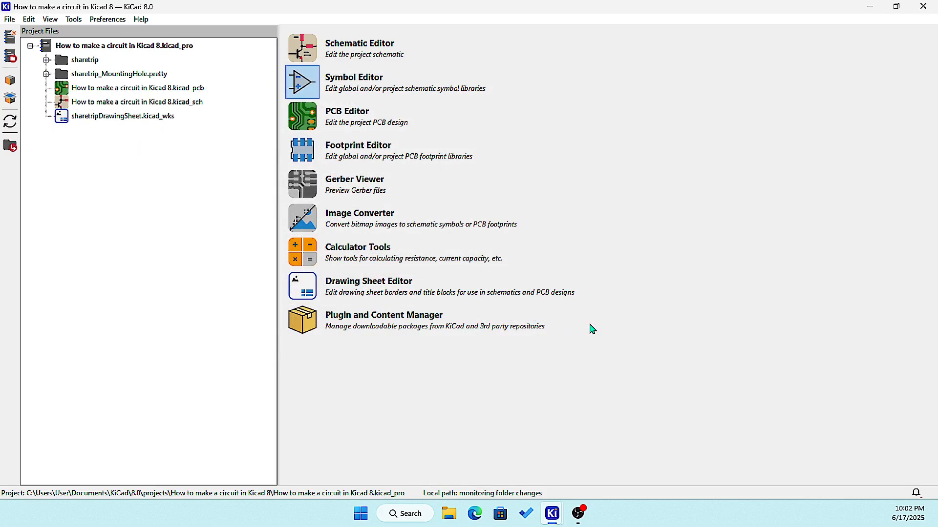
Step: Open the new project's schematic and examine the template's Analog and Digital header connectors J1 and J2
double_click(179, 103)
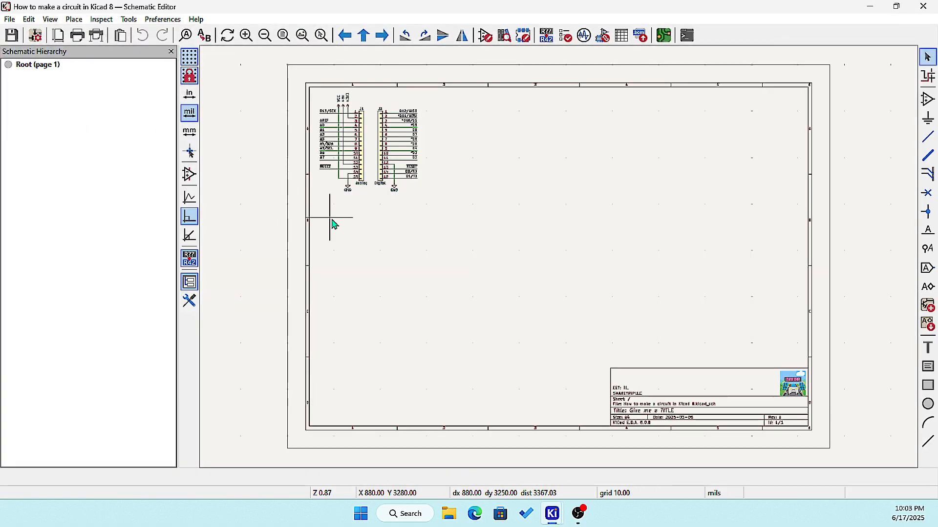
scroll(414, 220, up, 5)
scroll(564, 253, down, 5)
scroll(562, 264, up, 4)
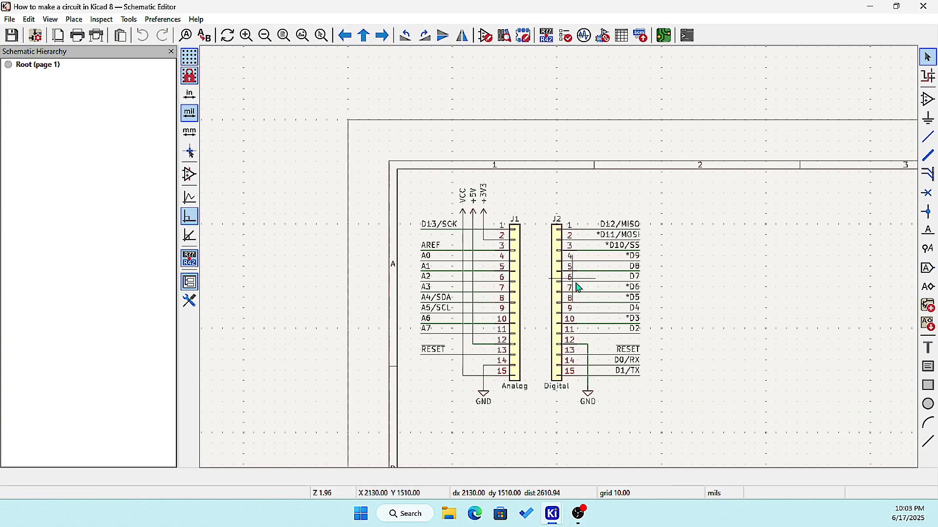
scroll(564, 264, up, 3)
scroll(561, 244, down, 5)
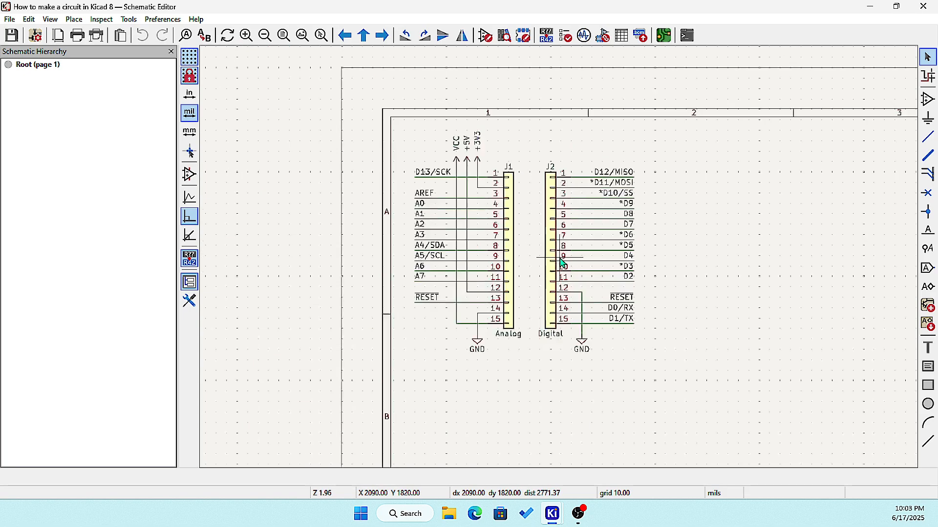
scroll(563, 264, up, 4)
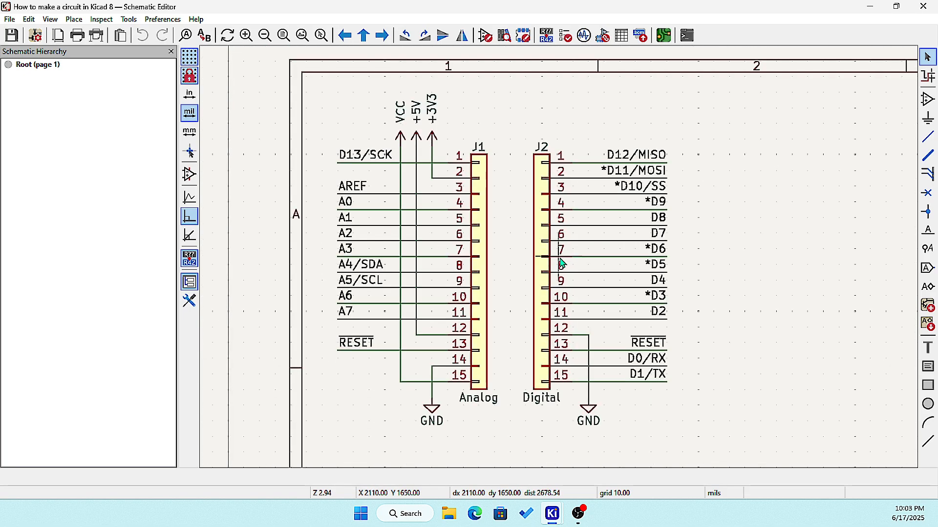
scroll(562, 264, down, 4)
scroll(562, 263, up, 4)
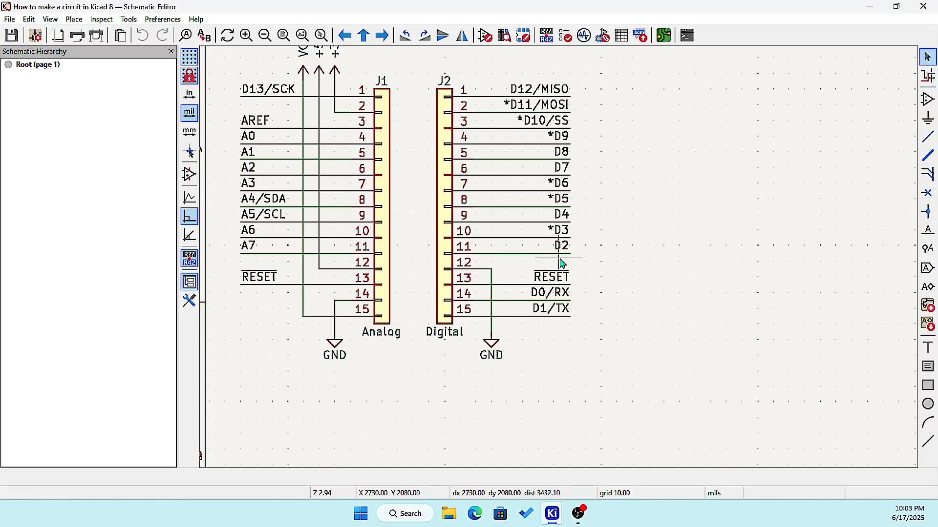
scroll(561, 263, down, 2)
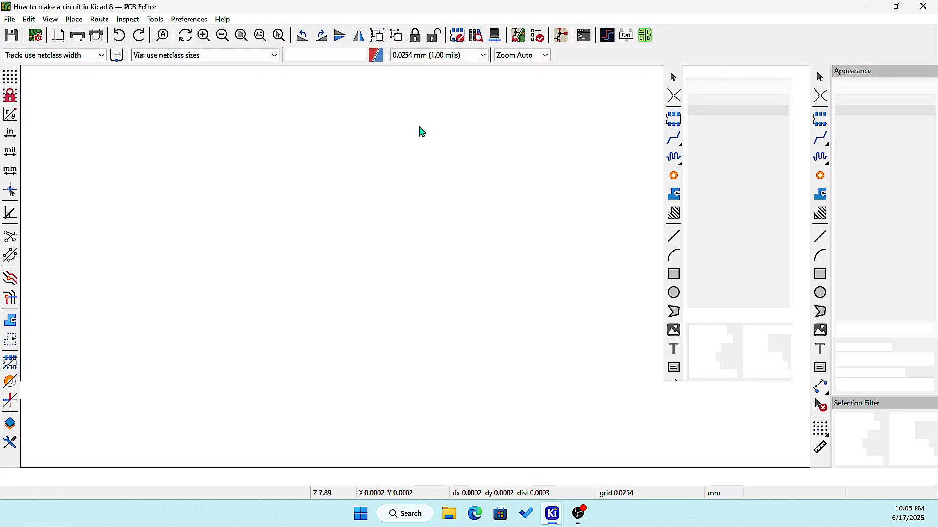
Step: Examine the whole template board in the PCB editor, and close it to return to the schematic
scroll(272, 224, up, 4)
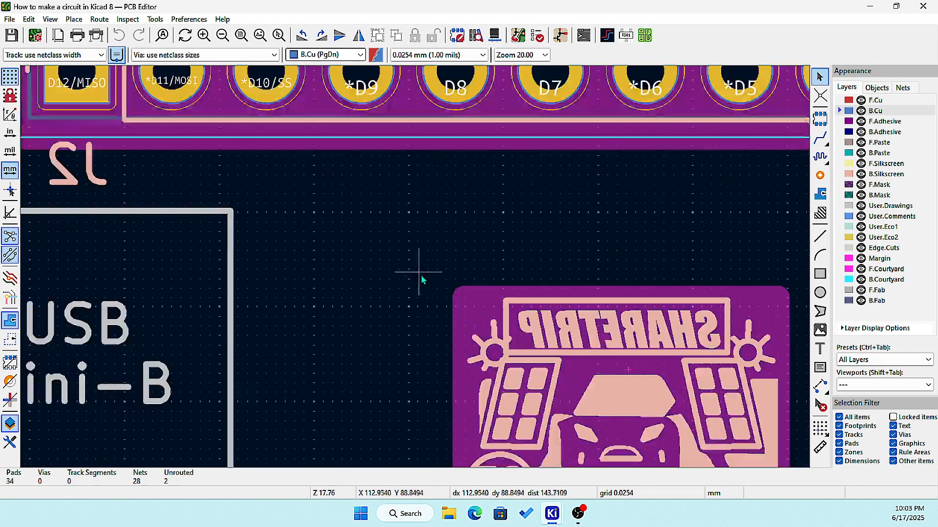
key(Home)
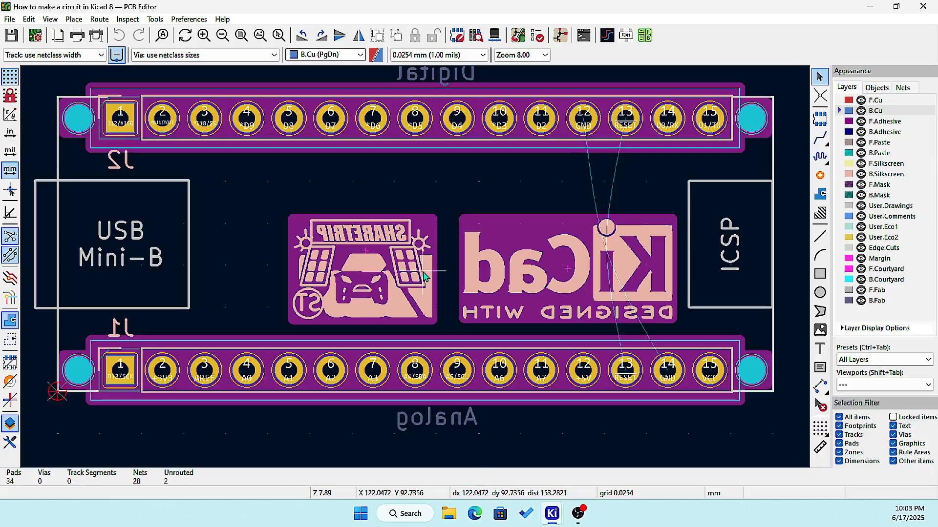
scroll(415, 274, down, 2)
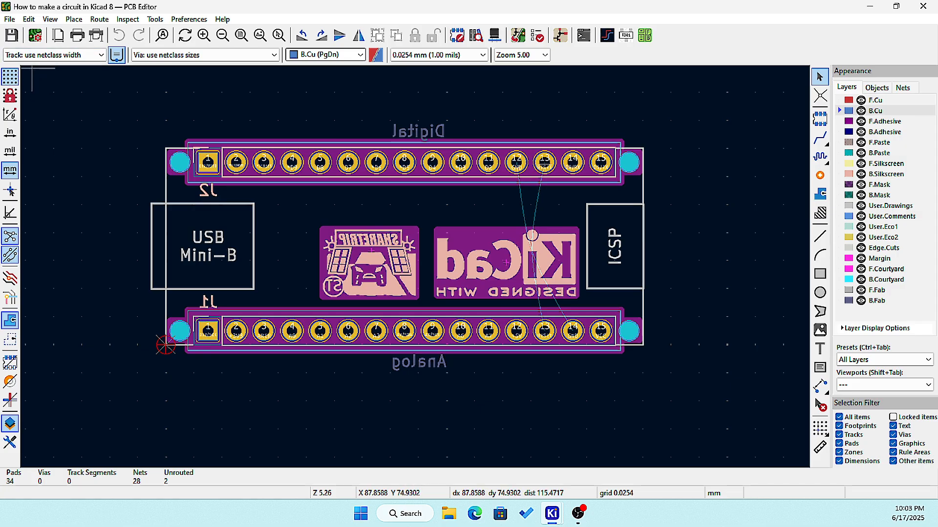
click(923, 7)
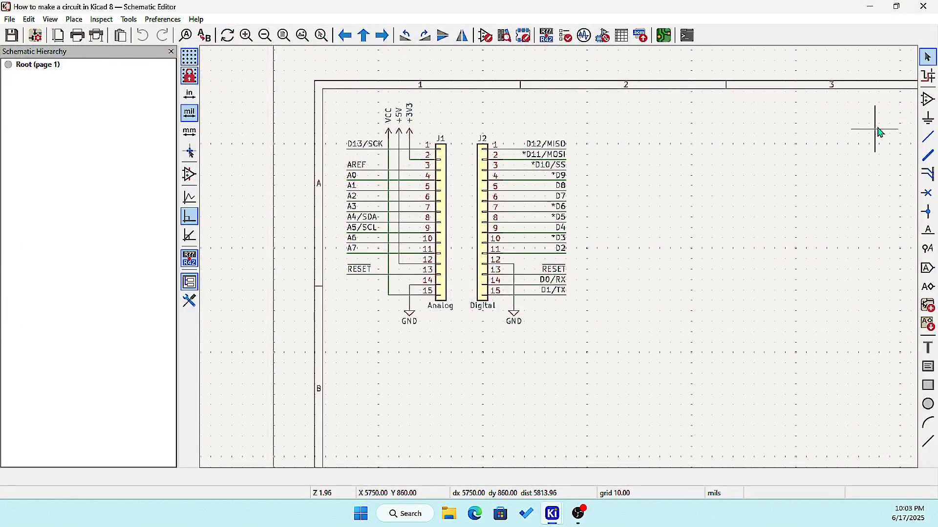
Step: Place a 1N4148W-7-F_HO diode from the Sharetrip_Diode library on the schematic, beside the Digital connector J2
click(928, 101)
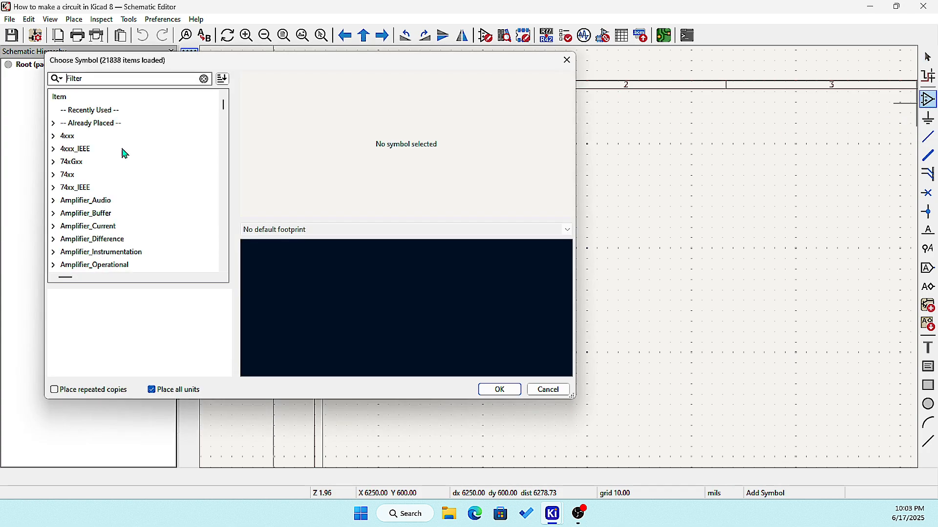
scroll(79, 172, down, 20)
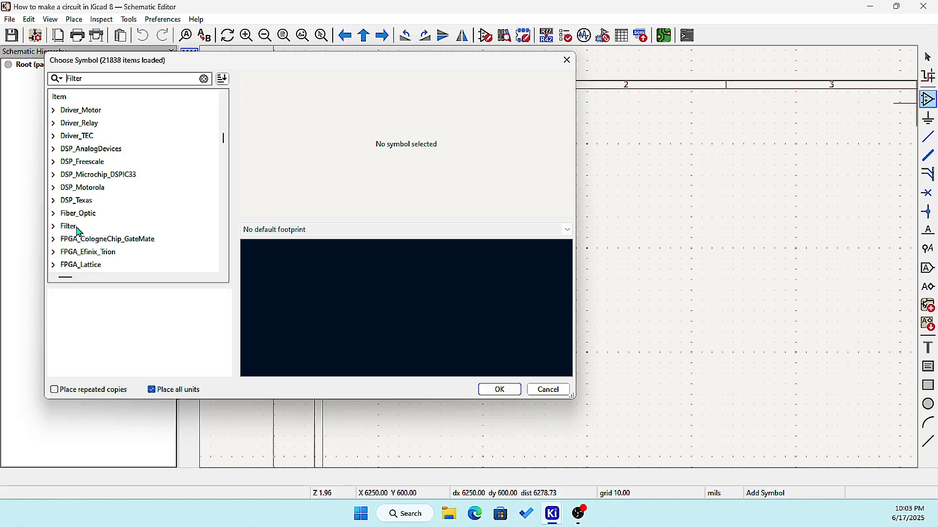
scroll(78, 235, down, 20)
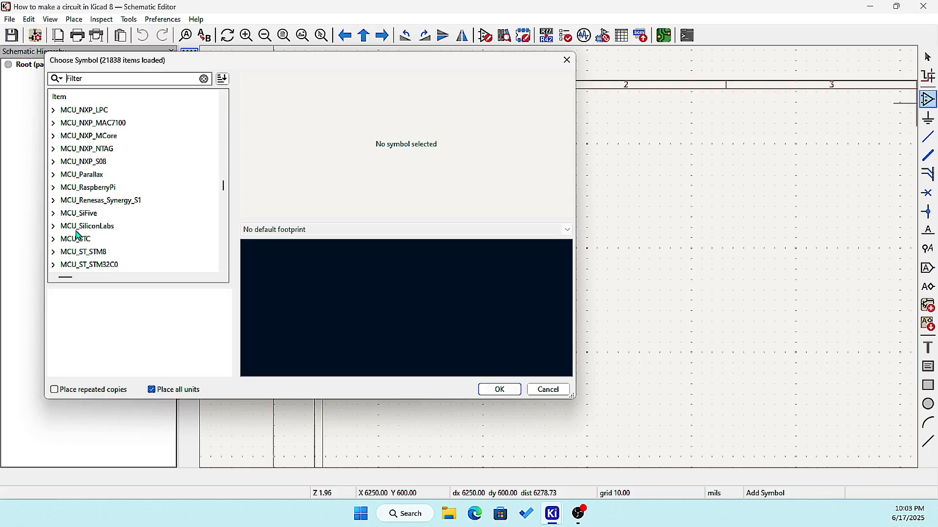
scroll(78, 239, down, 11)
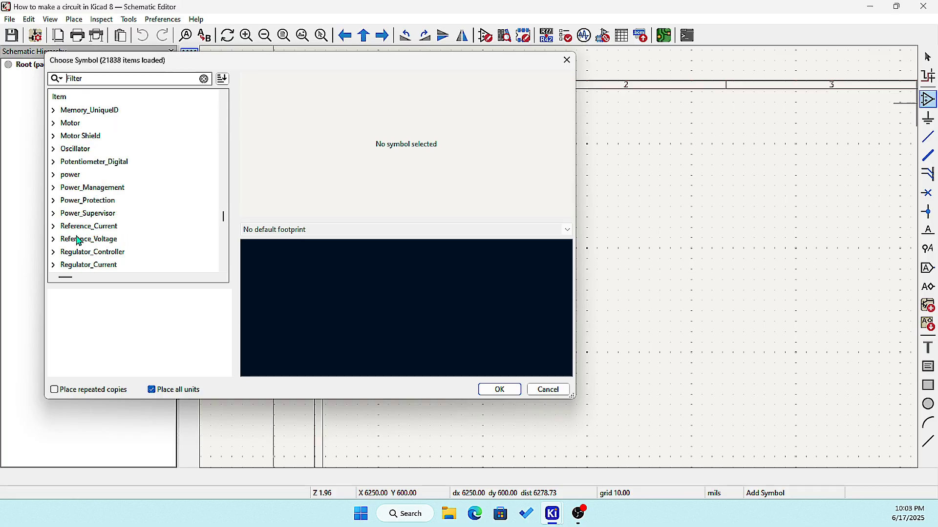
scroll(78, 241, down, 3)
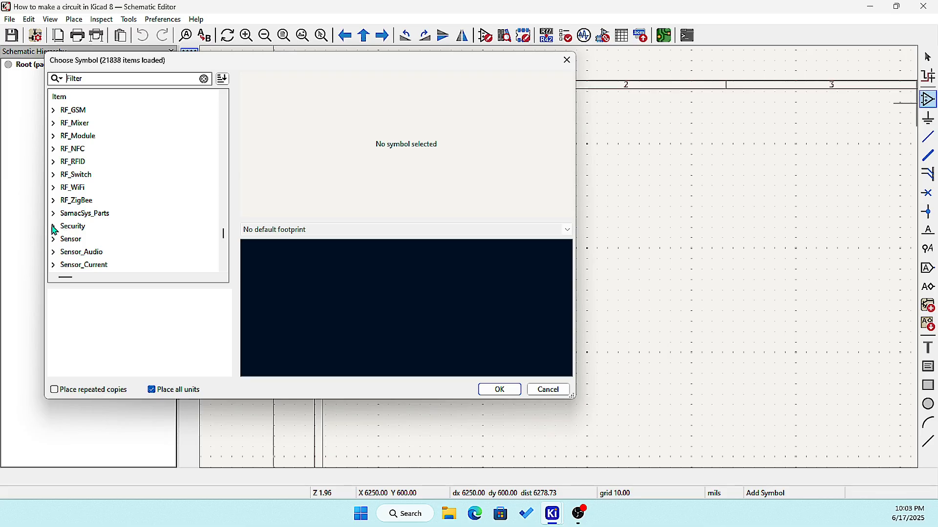
scroll(52, 225, down, 6)
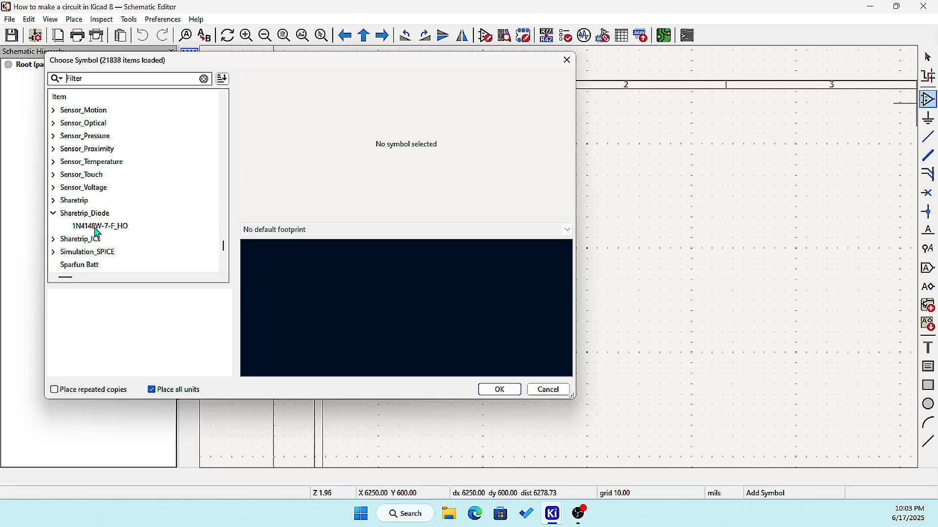
click(110, 227)
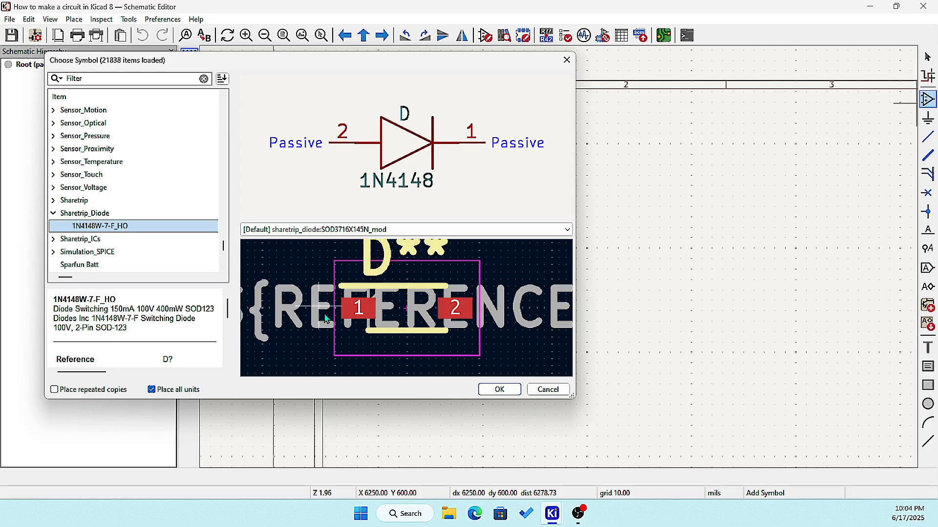
click(499, 391)
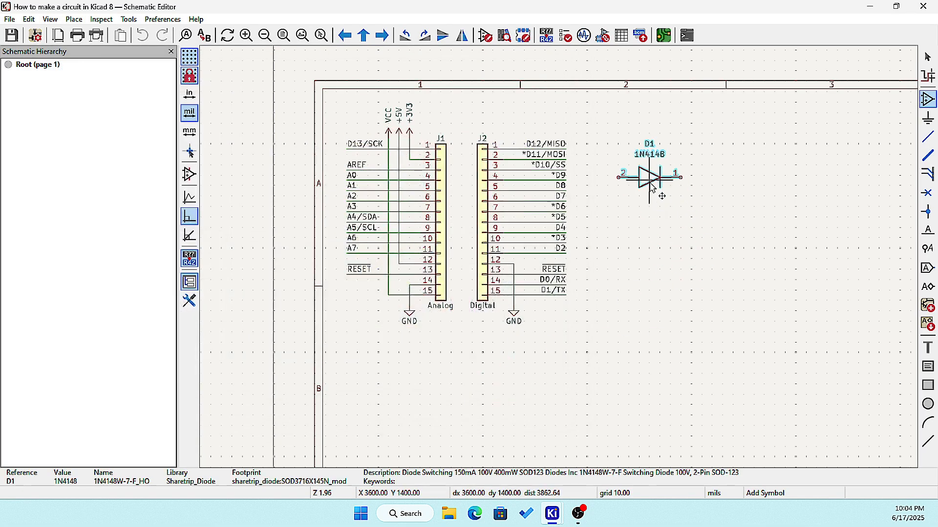
click(656, 182)
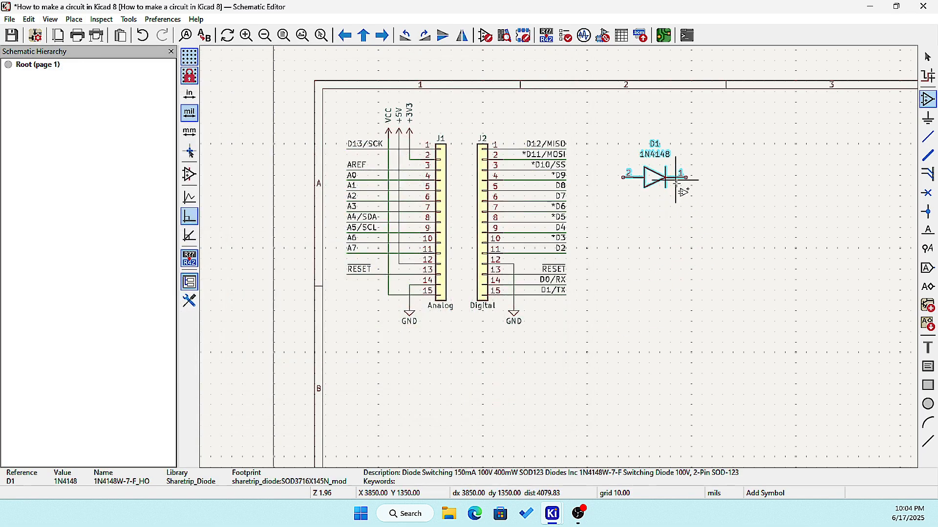
Step: Place a second 1N4148W-7-F_HO diode beside the first one and end symbol placement
click(742, 172)
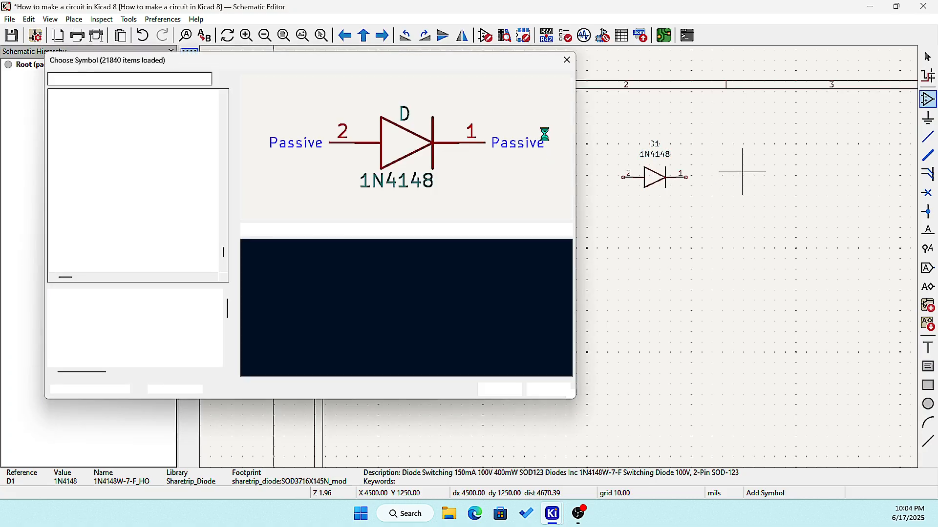
click(499, 389)
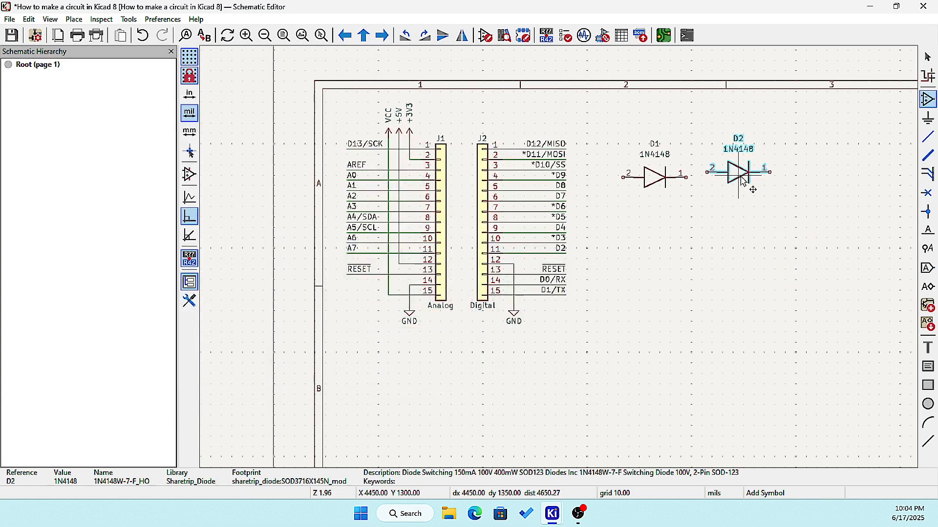
click(743, 173)
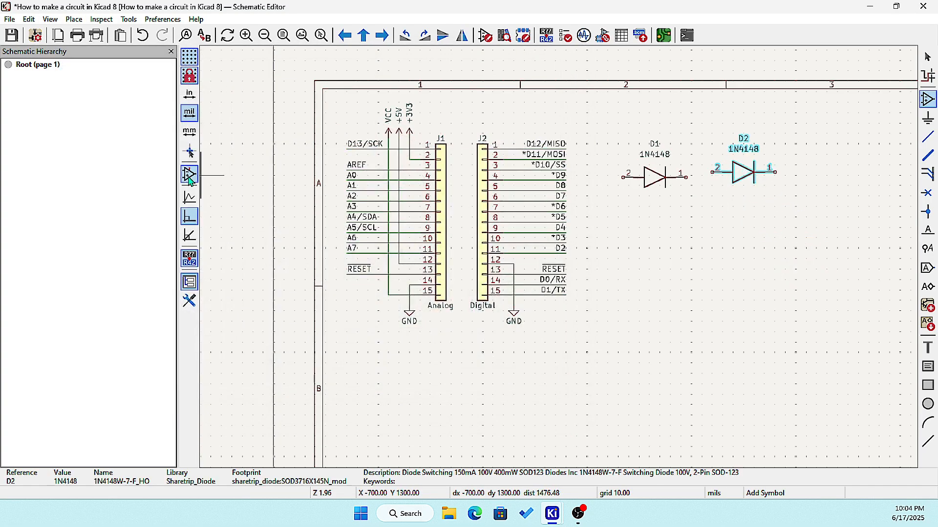
key(Escape)
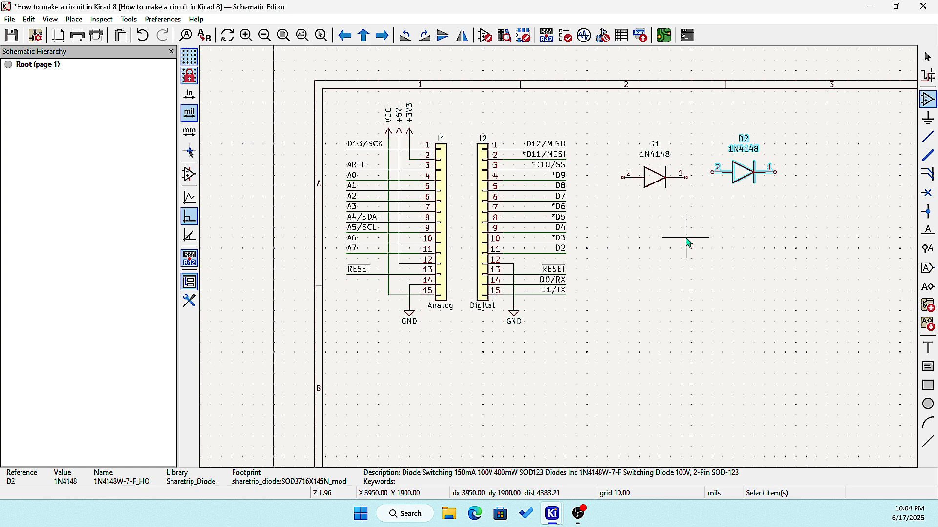
key(Escape)
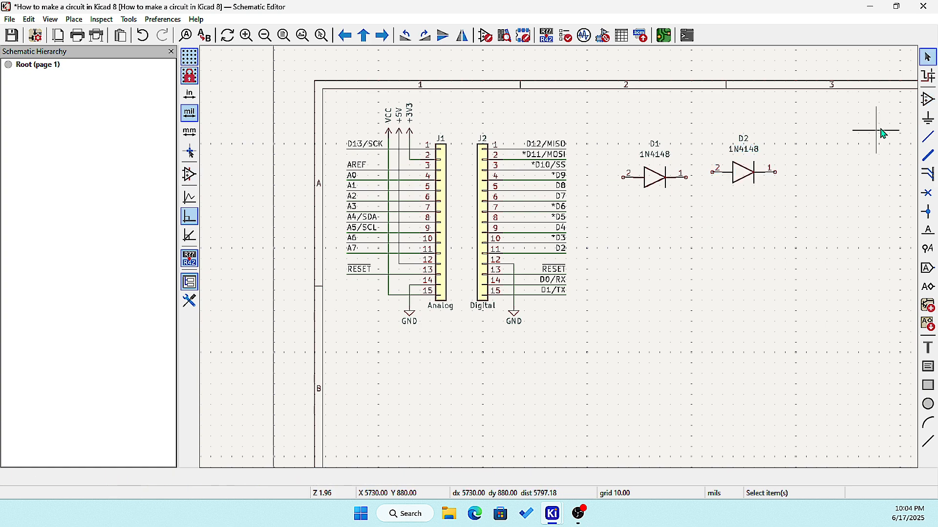
Step: Copy diode D1 and paste four copies in two rows of two below the existing pair of diodes
click(649, 181)
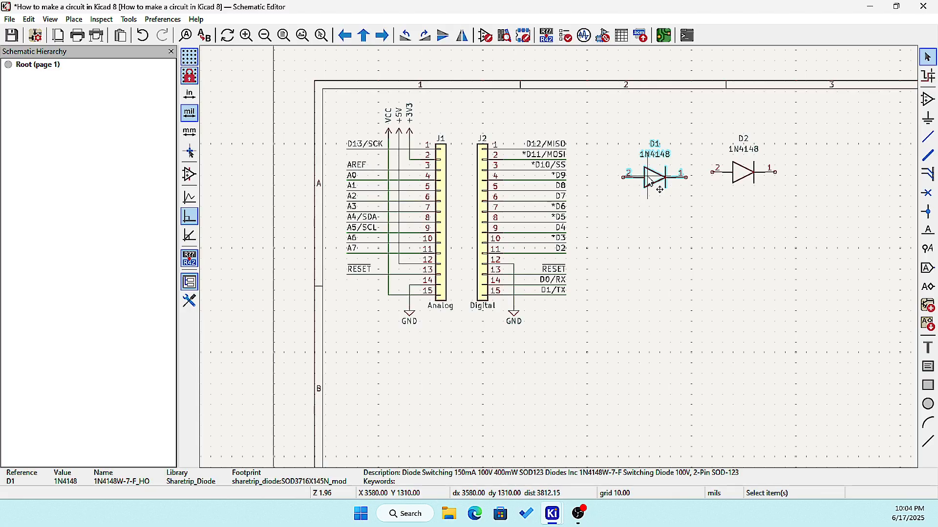
click(655, 256)
key(ctrl+v)
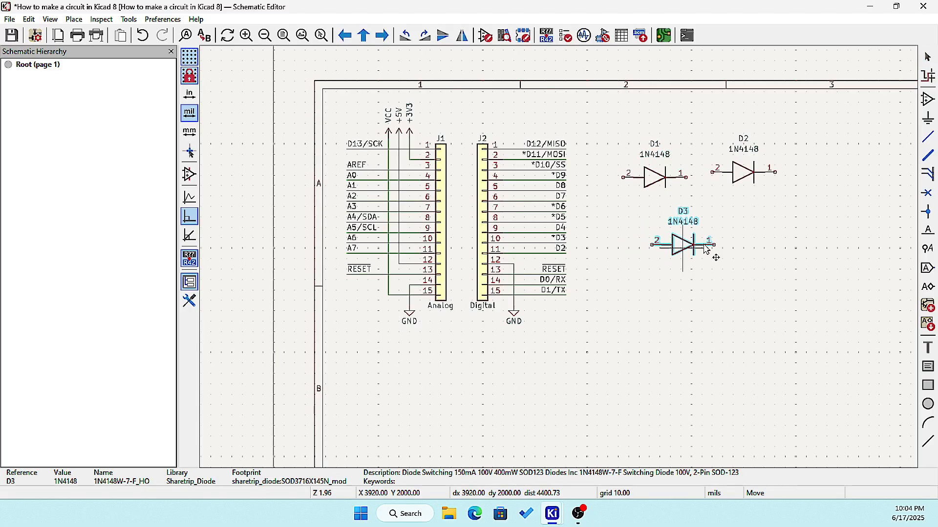
key(ctrl+v)
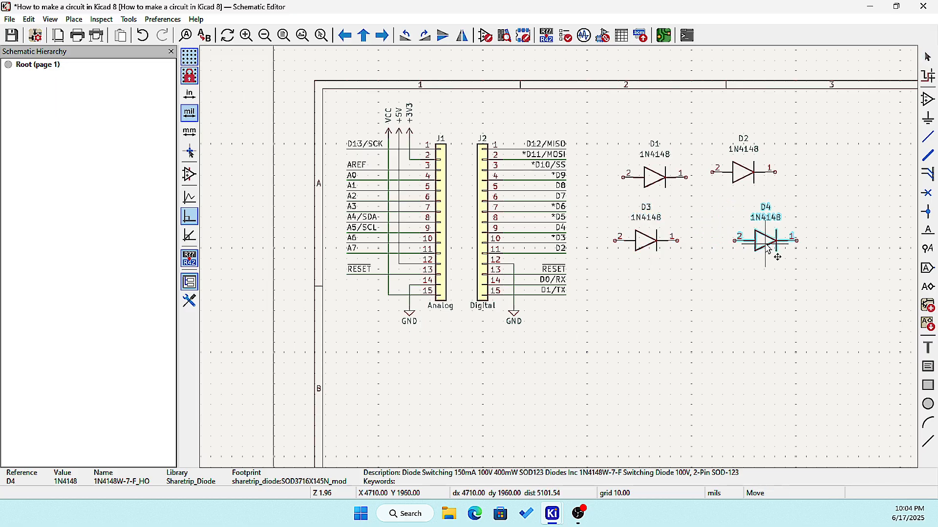
click(774, 251)
key(ctrl+v)
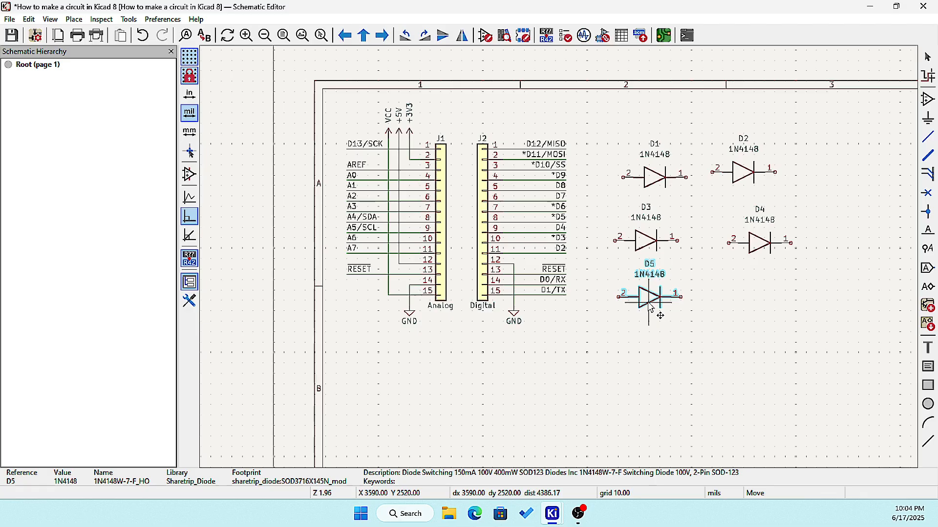
click(661, 315)
key(ctrl+v)
click(765, 320)
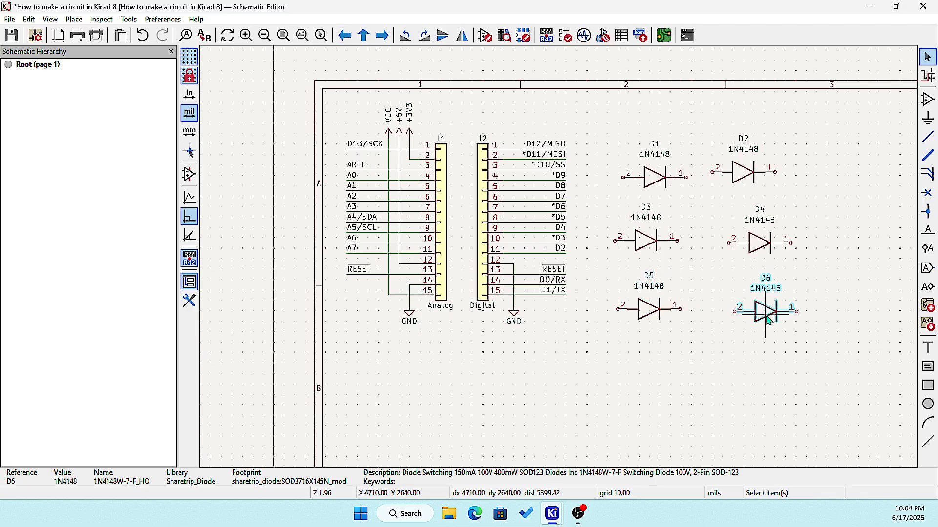
scroll(640, 342, up, 2)
scroll(561, 263, down, 4)
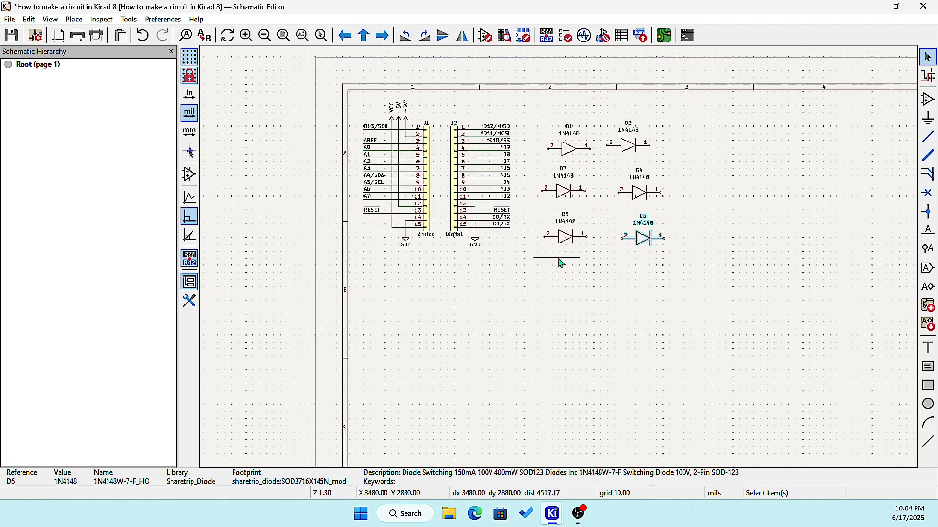
Step: Examine connectors J1 and J2 and the six 1N4148 diodes on the schematic
scroll(561, 263, up, 4)
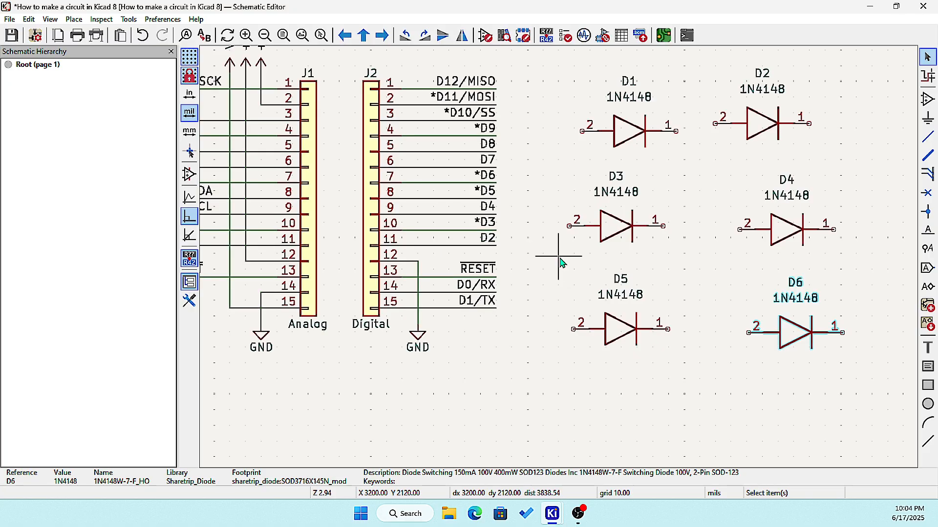
scroll(561, 263, down, 4)
scroll(561, 263, up, 5)
scroll(557, 259, down, 1)
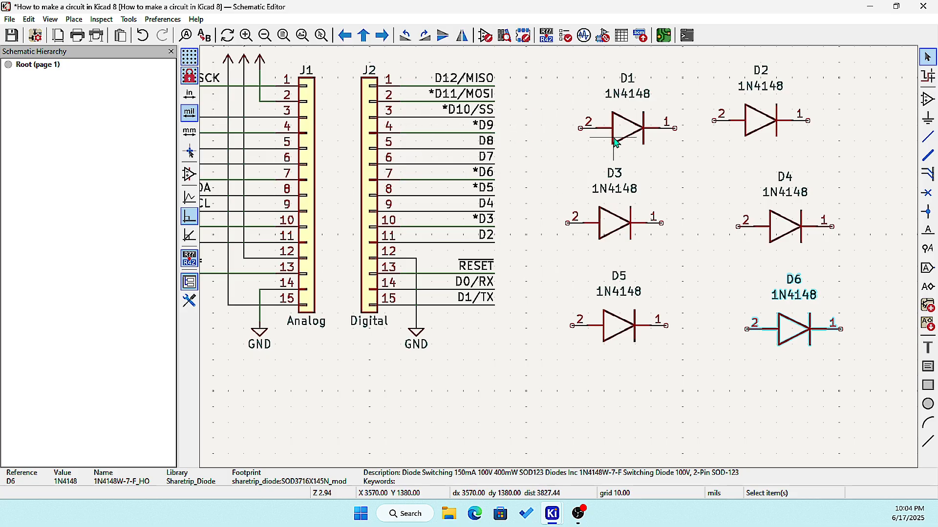
scroll(596, 257, down, 5)
scroll(560, 263, up, 7)
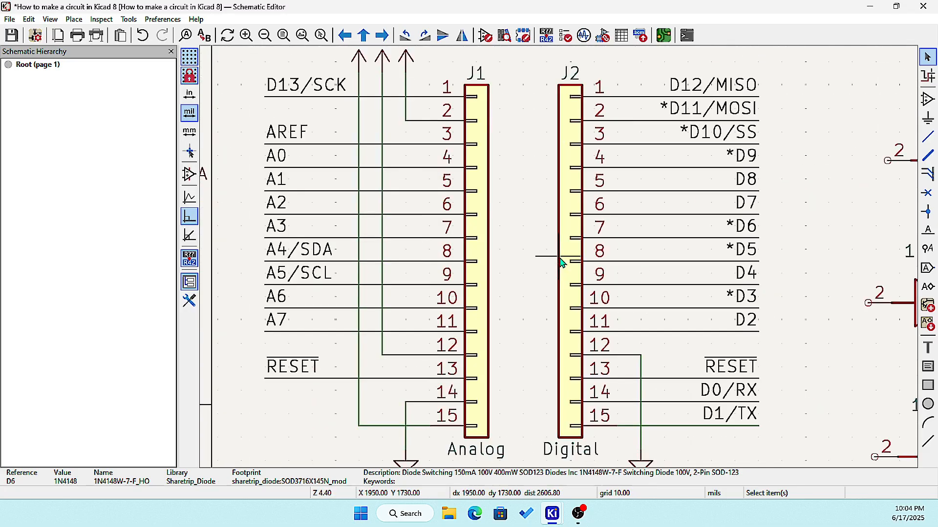
scroll(540, 262, down, 3)
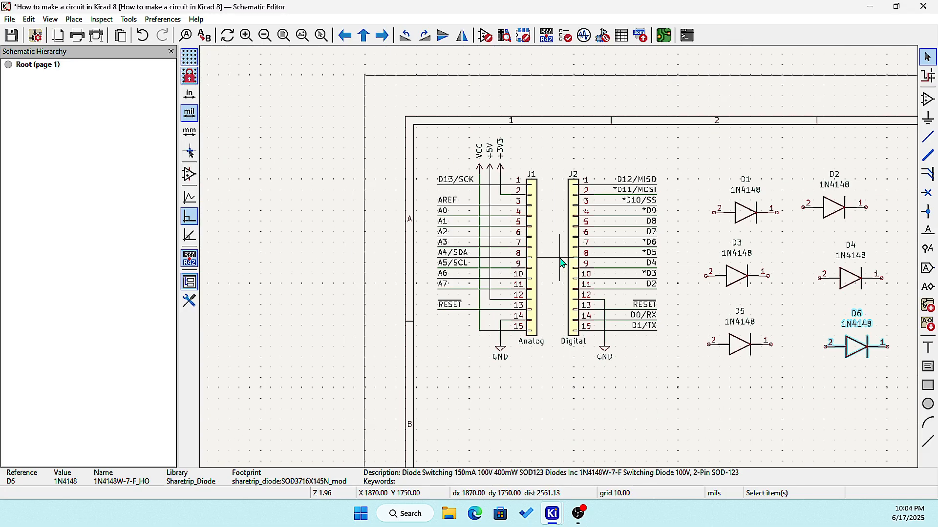
scroll(576, 278, up, 2)
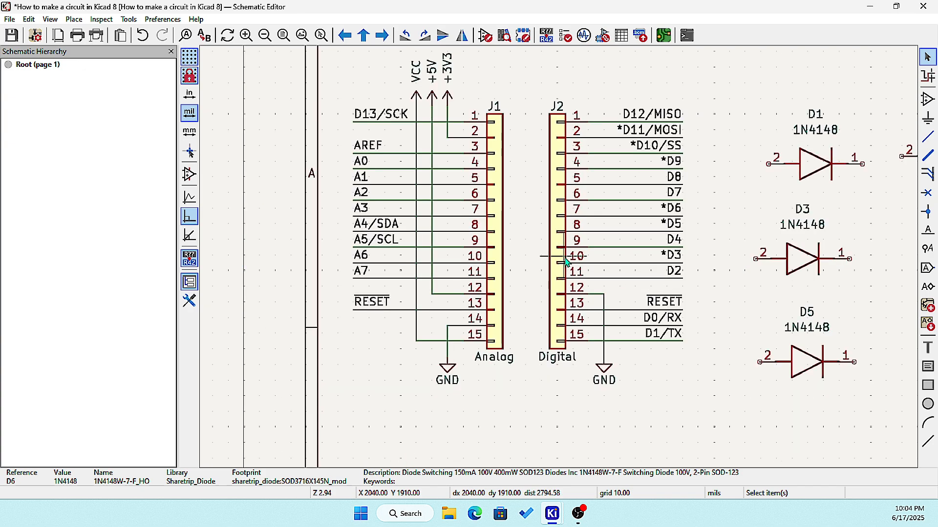
scroll(560, 262, down, 3)
scroll(659, 246, up, 3)
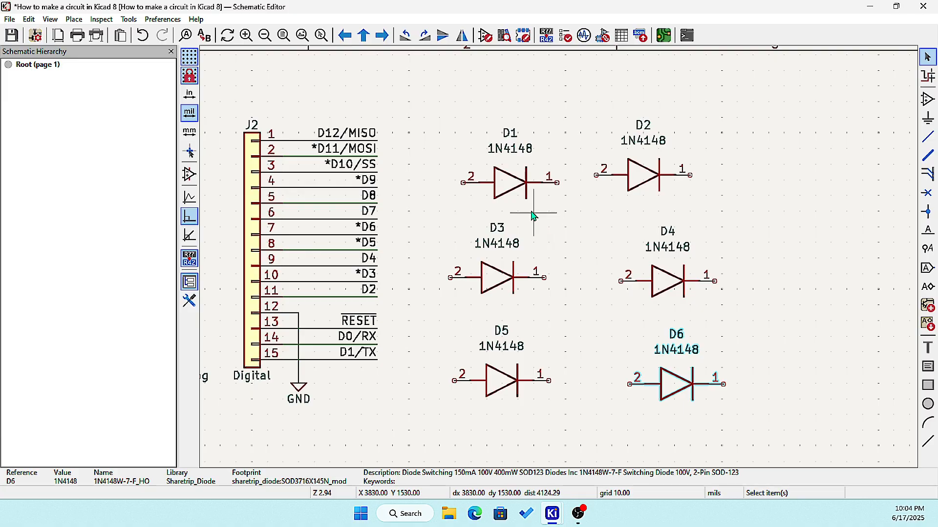
Step: Save the schematic and update the PCB from it, adding the footprints of diodes D1 to D6
click(11, 34)
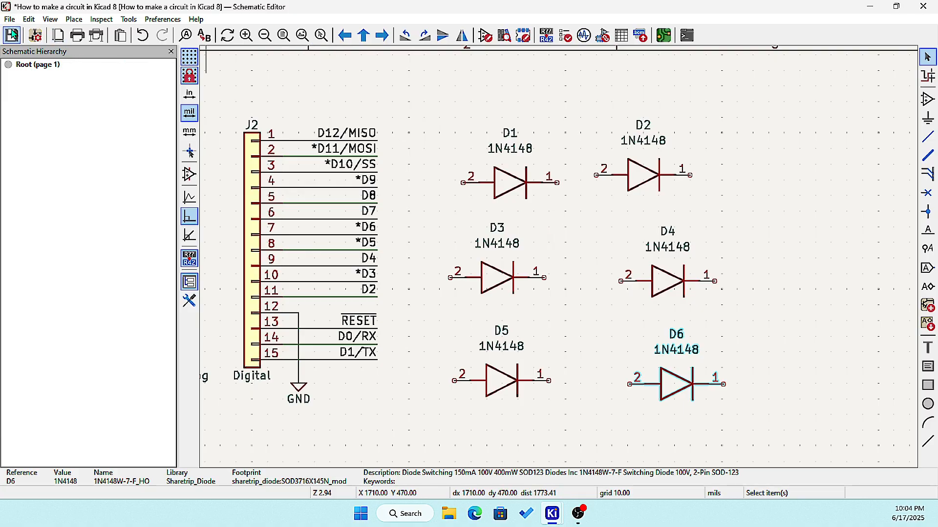
click(126, 21)
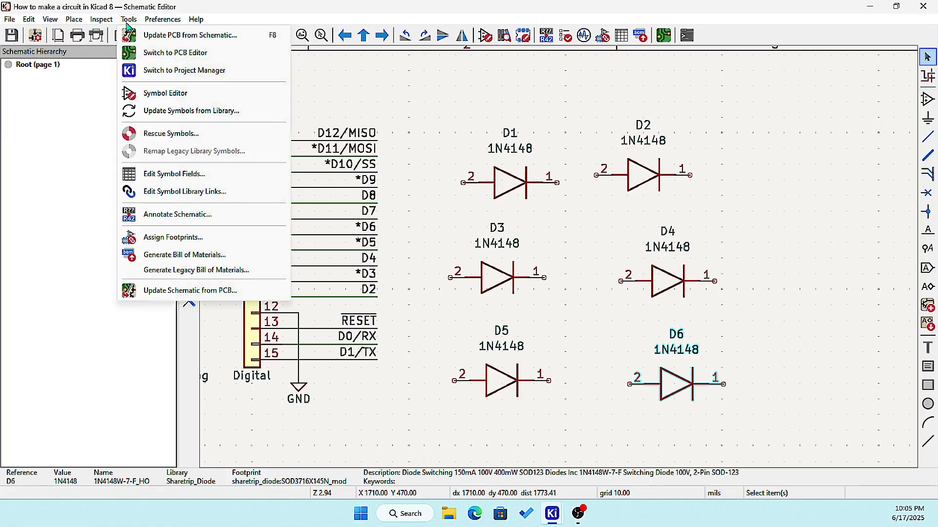
click(162, 38)
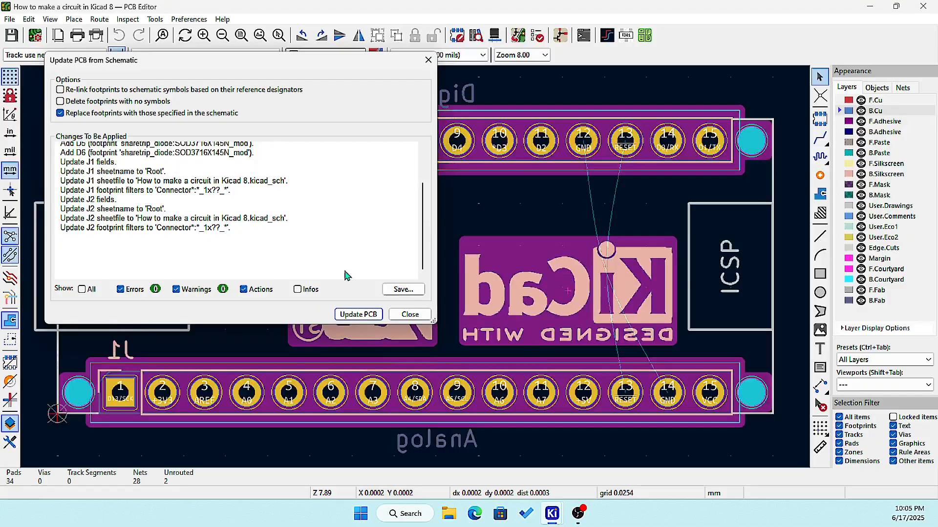
click(371, 315)
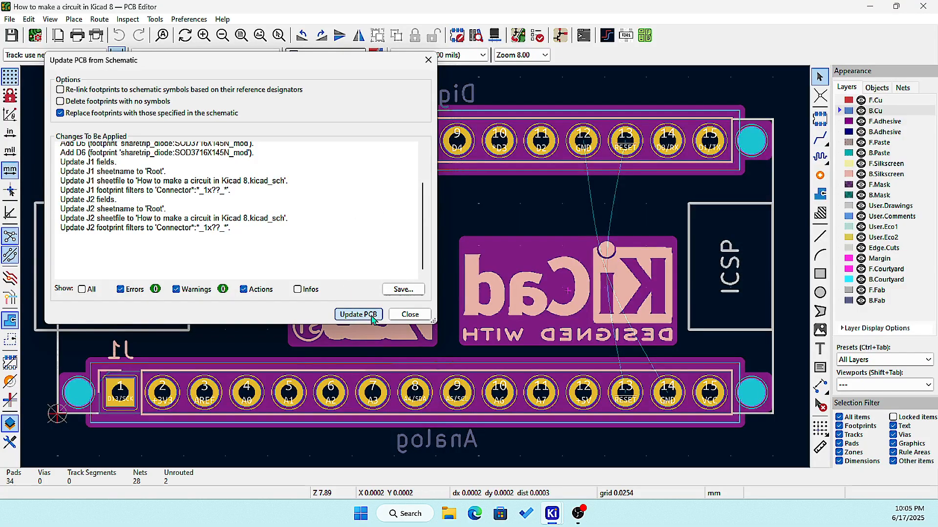
click(411, 315)
Step: Examine the D1 to D6 footprints and their pads beside the board, and return to the schematic
scroll(420, 273, down, 3)
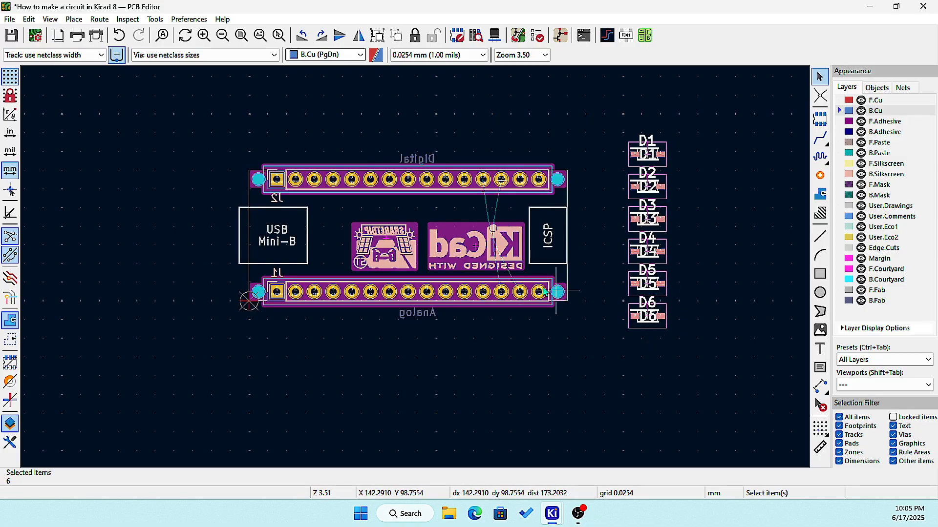
scroll(490, 251, up, 2)
scroll(416, 268, down, 1)
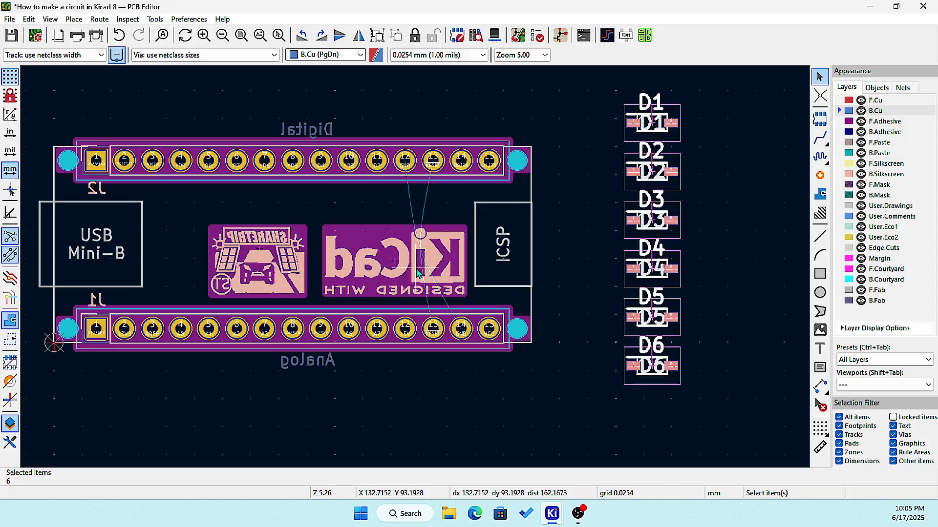
scroll(416, 269, up, 2)
scroll(417, 268, down, 3)
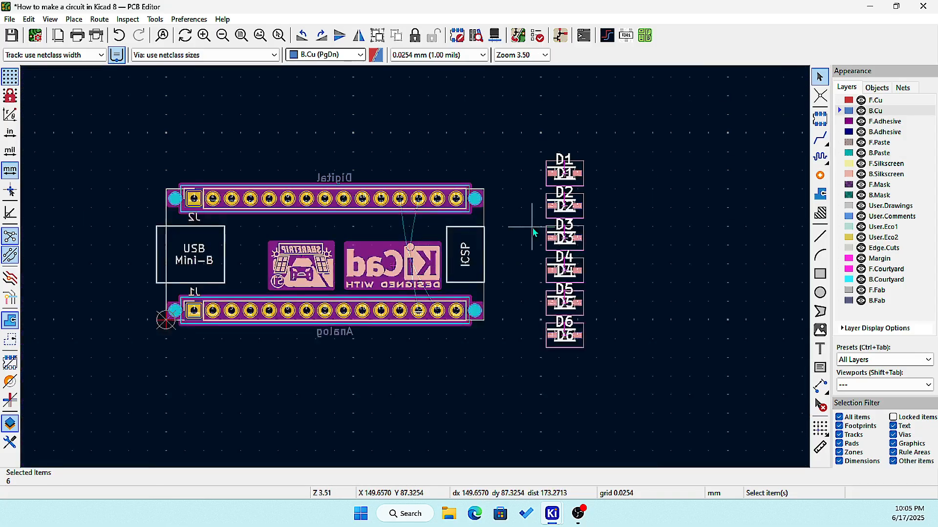
scroll(533, 228, up, 4)
scroll(418, 266, down, 3)
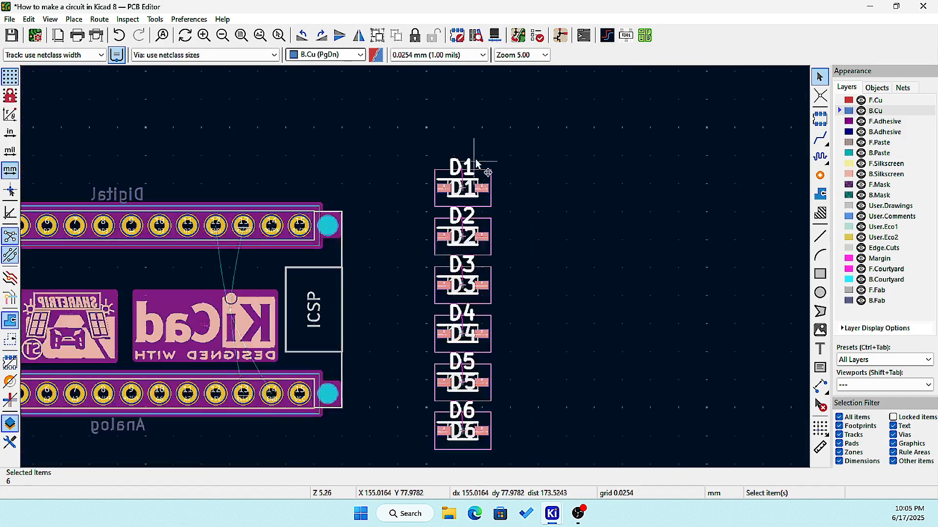
scroll(477, 164, up, 5)
scroll(592, 425, up, 2)
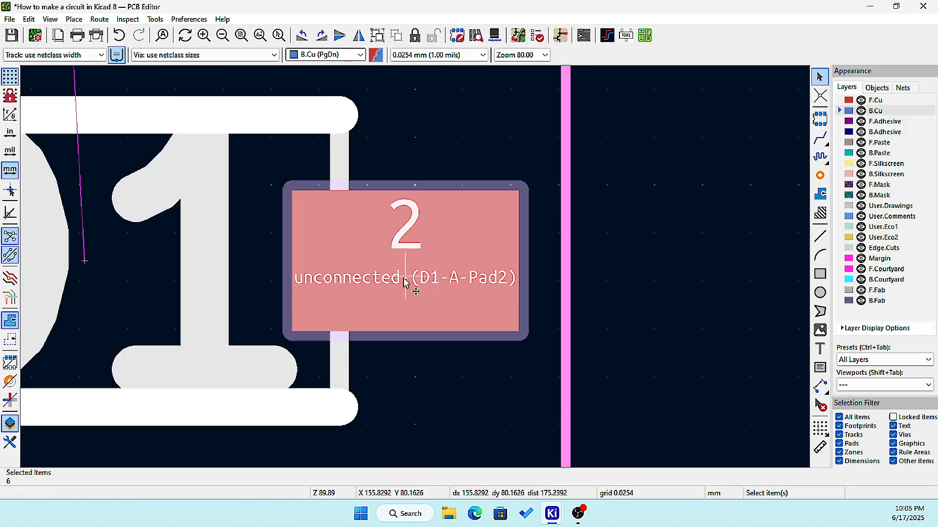
scroll(405, 282, down, 5)
scroll(417, 266, up, 5)
scroll(416, 274, down, 4)
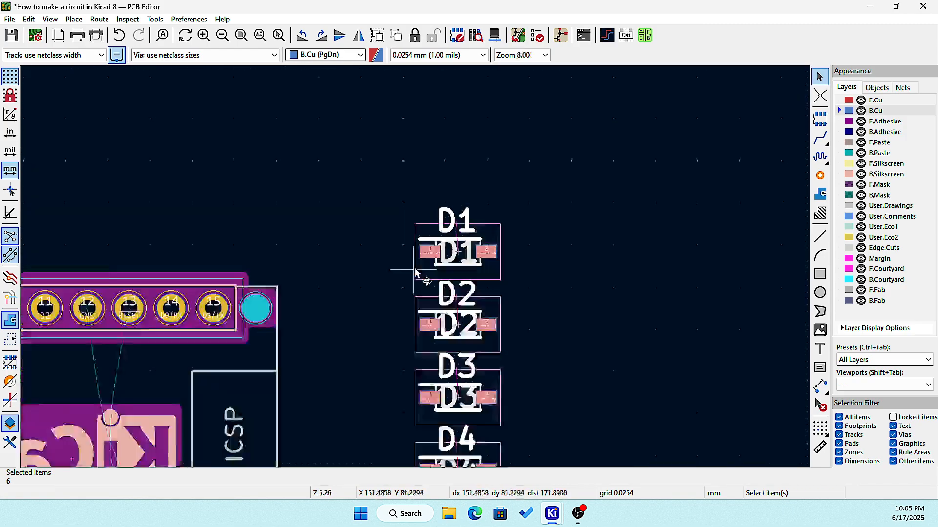
scroll(418, 273, down, 1)
scroll(418, 273, up, 2)
scroll(415, 276, down, 3)
scroll(276, 280, up, 5)
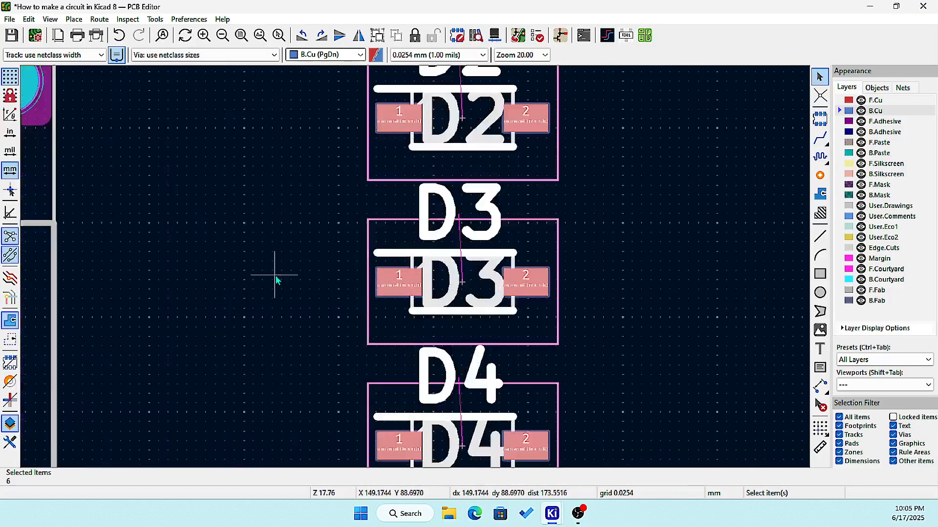
scroll(276, 279, down, 5)
scroll(406, 279, up, 3)
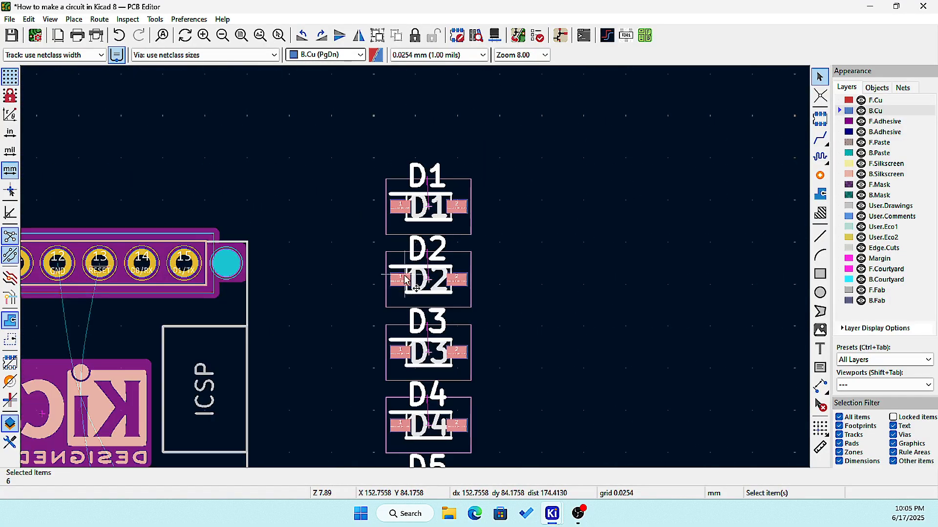
scroll(405, 280, down, 3)
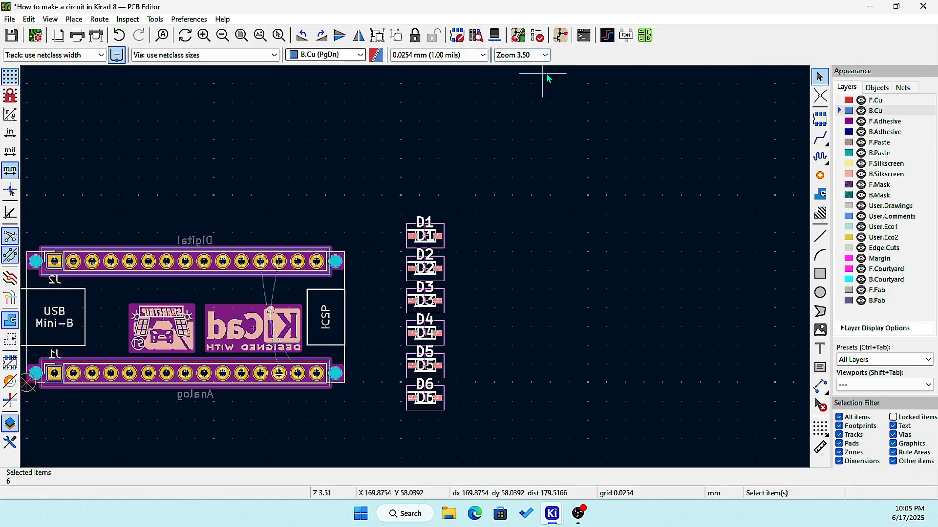
click(561, 35)
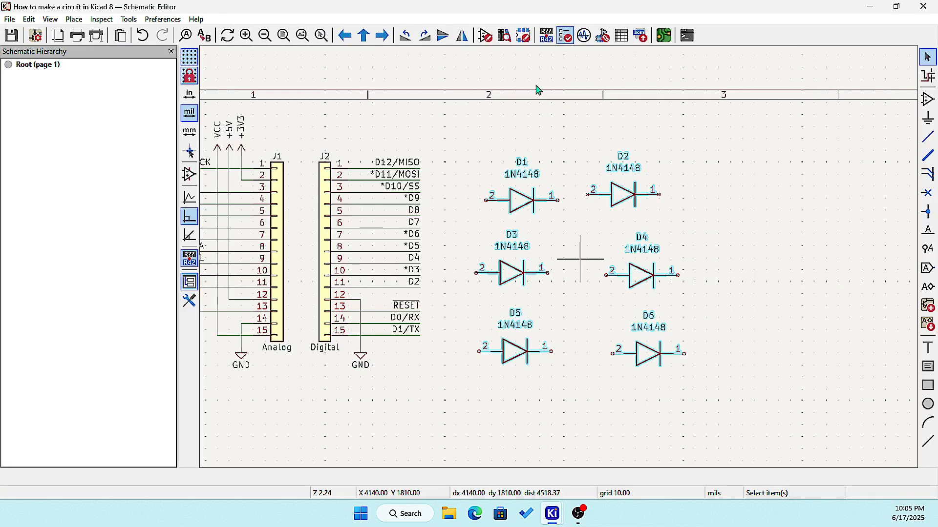
Step: Clear the diode selection and examine the pin labels and GND connections of connectors J1 and J2
click(455, 258)
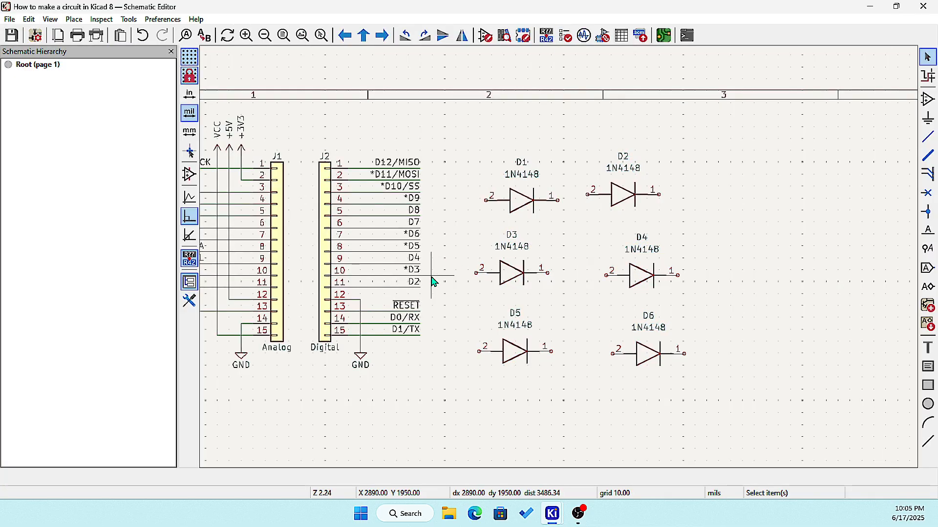
scroll(561, 263, up, 3)
scroll(561, 263, down, 5)
scroll(560, 263, up, 3)
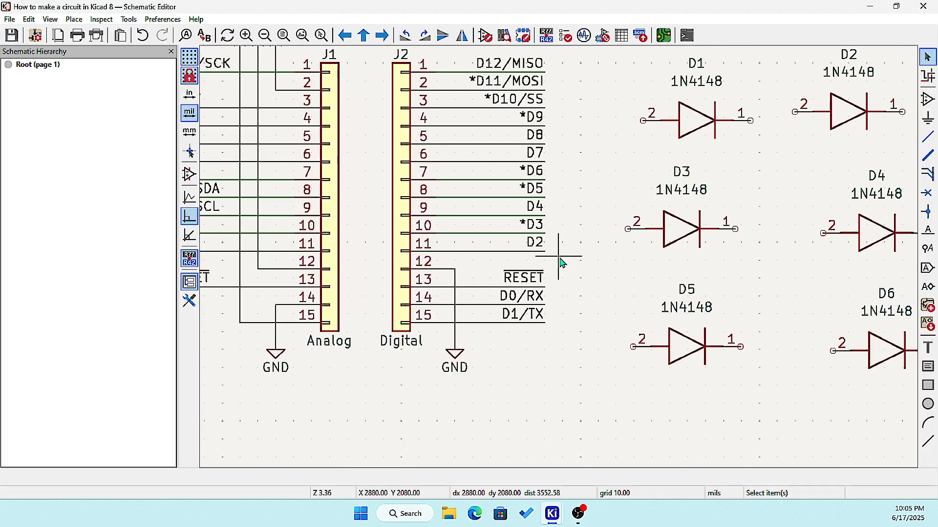
scroll(560, 262, down, 3)
scroll(464, 252, up, 3)
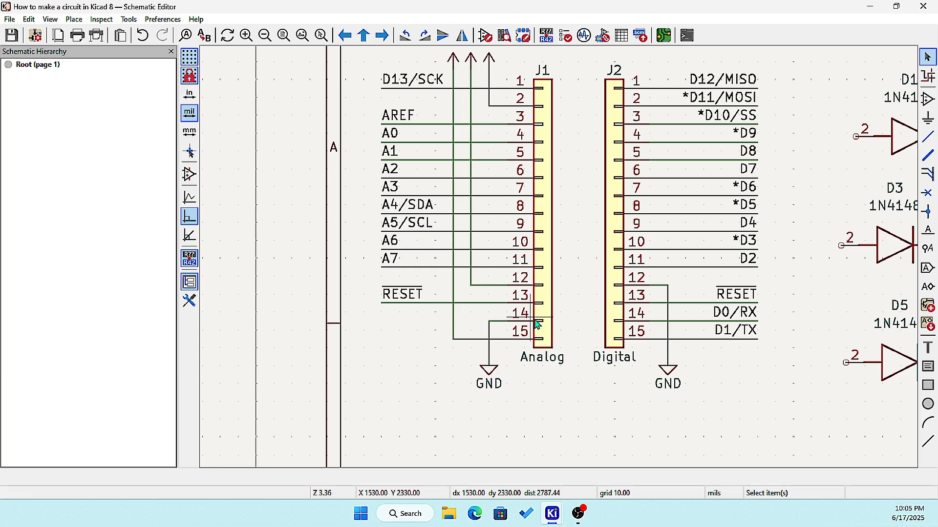
scroll(547, 317, down, 2)
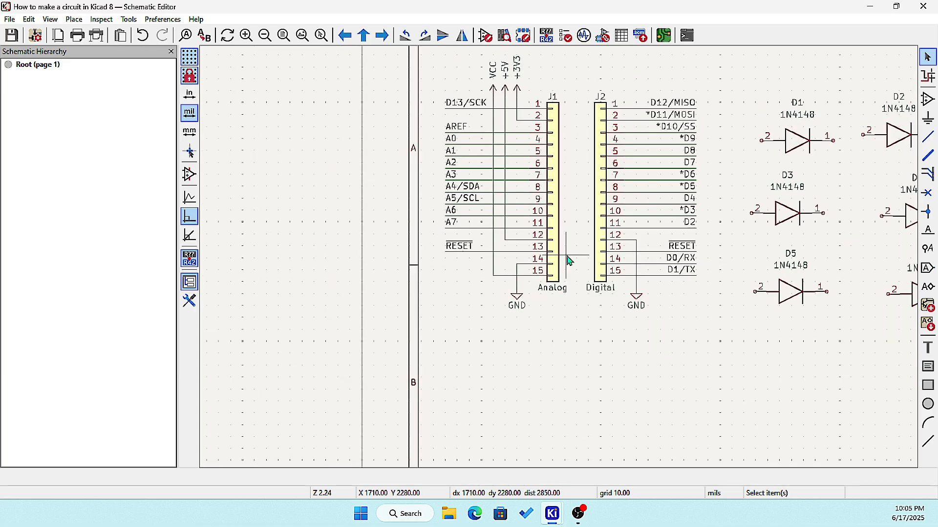
scroll(567, 260, up, 2)
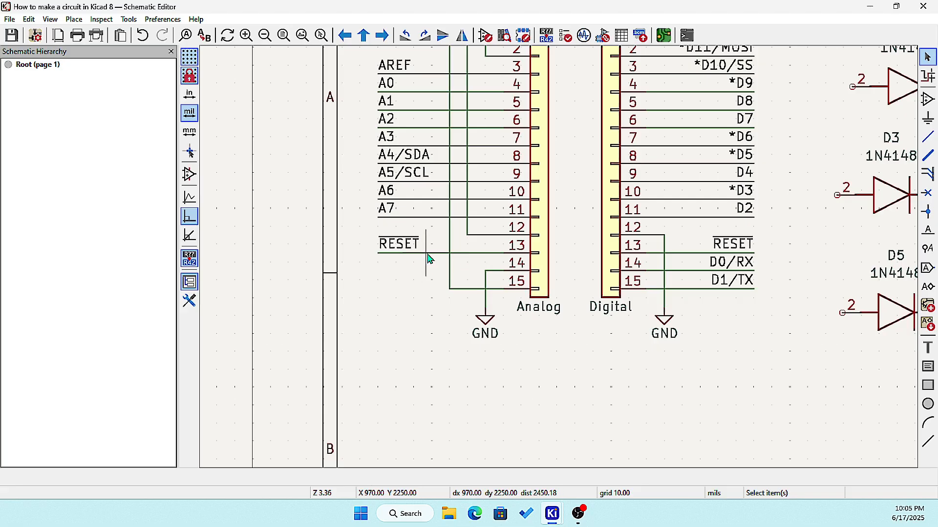
scroll(428, 259, down, 2)
scroll(562, 263, up, 2)
scroll(733, 218, down, 2)
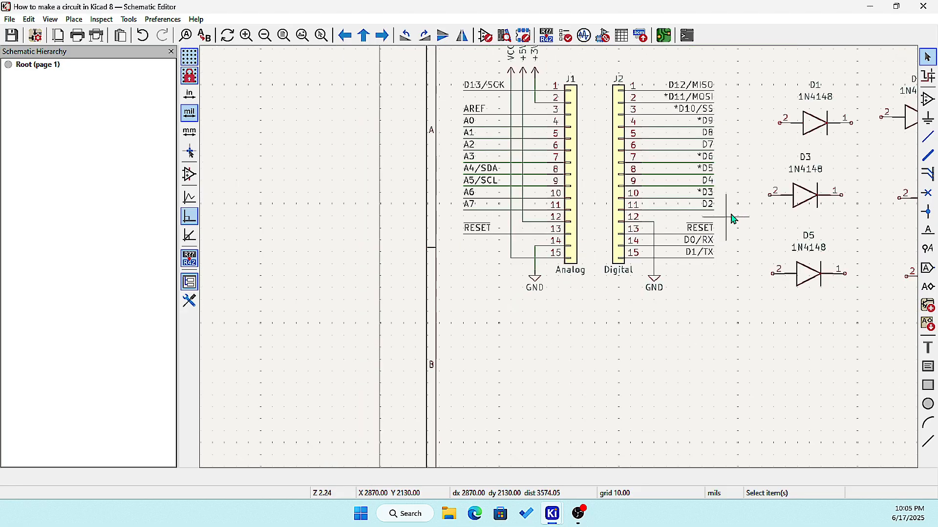
Step: Move diode D1 below the RESET line of the Analog connector J1 and rotate it upright with pin 1 up
click(816, 137)
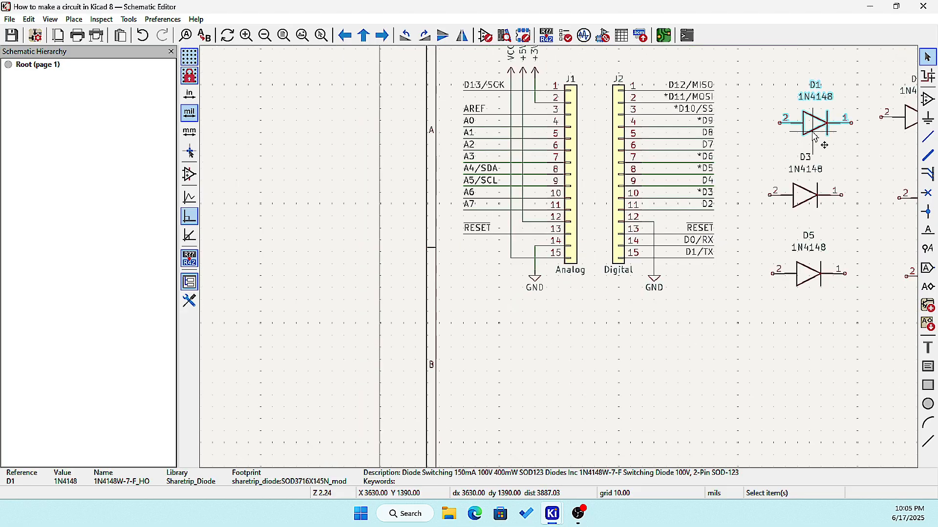
drag(815, 137, 477, 315)
key(r)
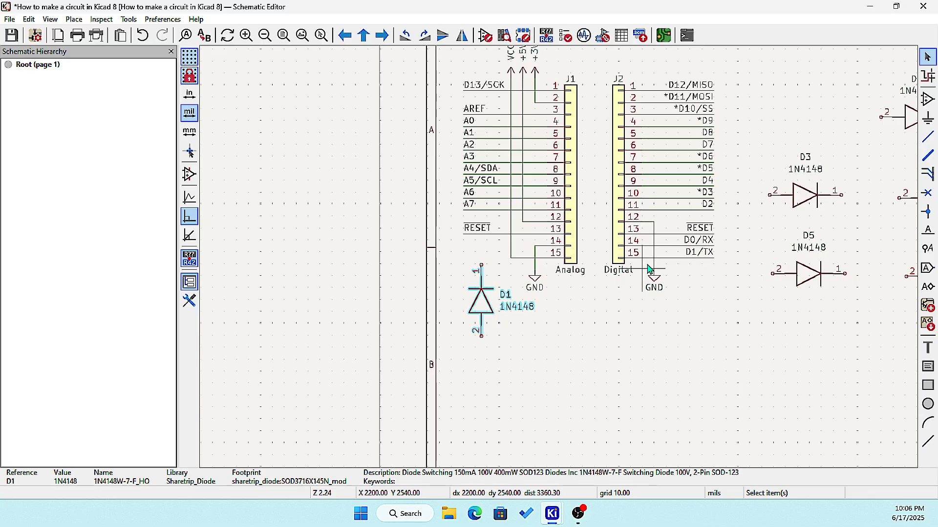
Step: Draw a wire from pin 1 of D1 up to the RESET line of J1 and end wire drawing
click(931, 137)
scroll(488, 258, up, 2)
scroll(559, 257, up, 2)
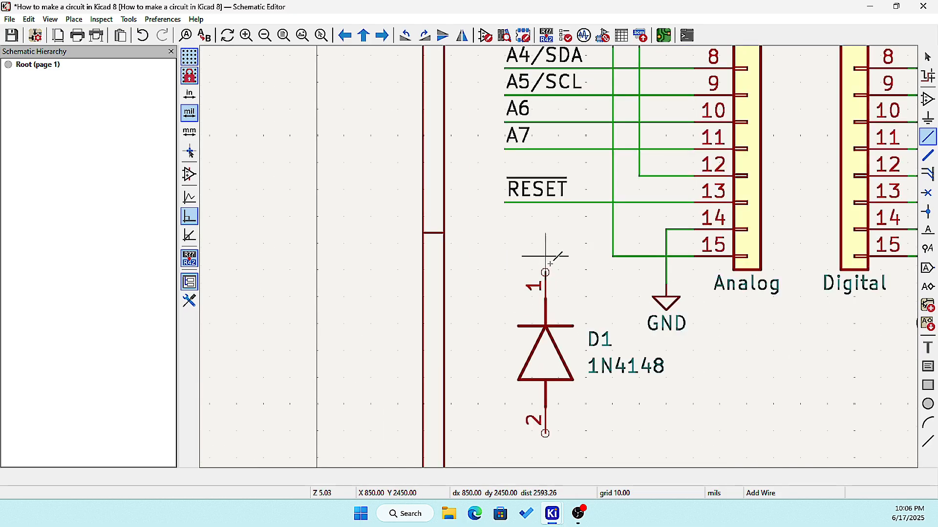
click(545, 272)
click(545, 202)
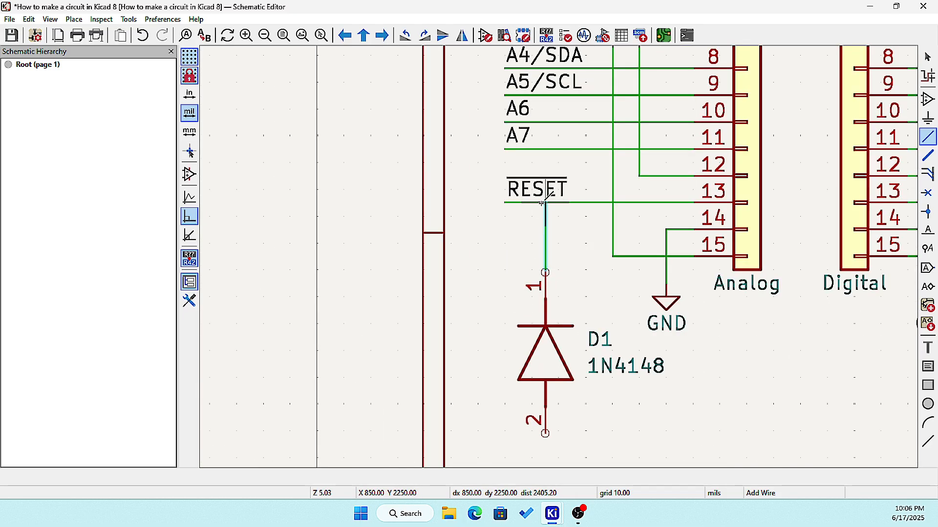
scroll(612, 336, down, 4)
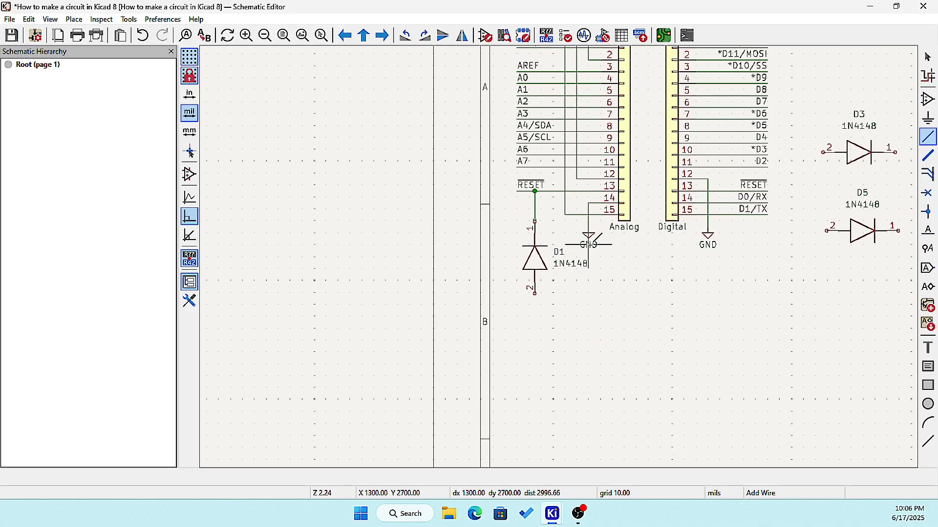
key(Escape)
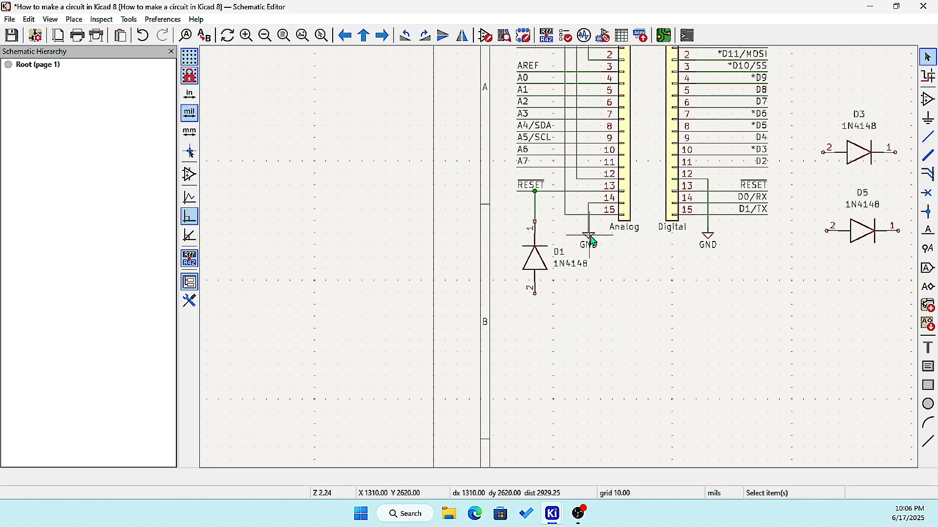
Step: Copy the GND symbol below connector J1 and place the copy under pin 2 of diode D1
click(601, 247)
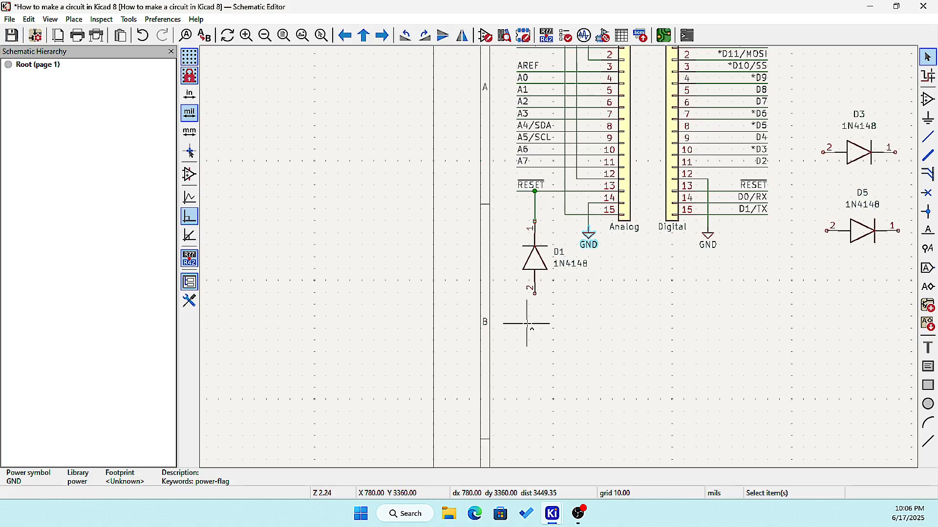
key(ctrl+v)
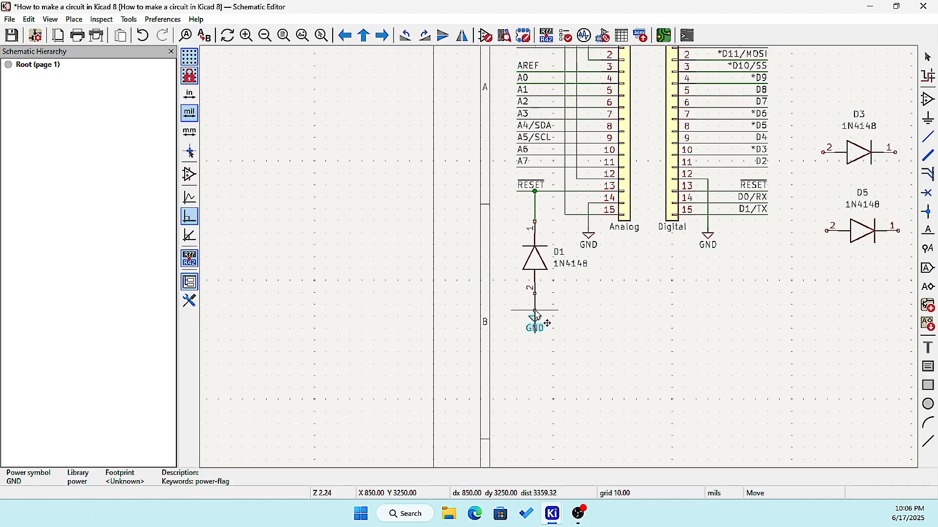
click(535, 313)
Step: Draw a wire between pin 2 of D1 and the GND symbol below it, and end wire drawing
click(928, 137)
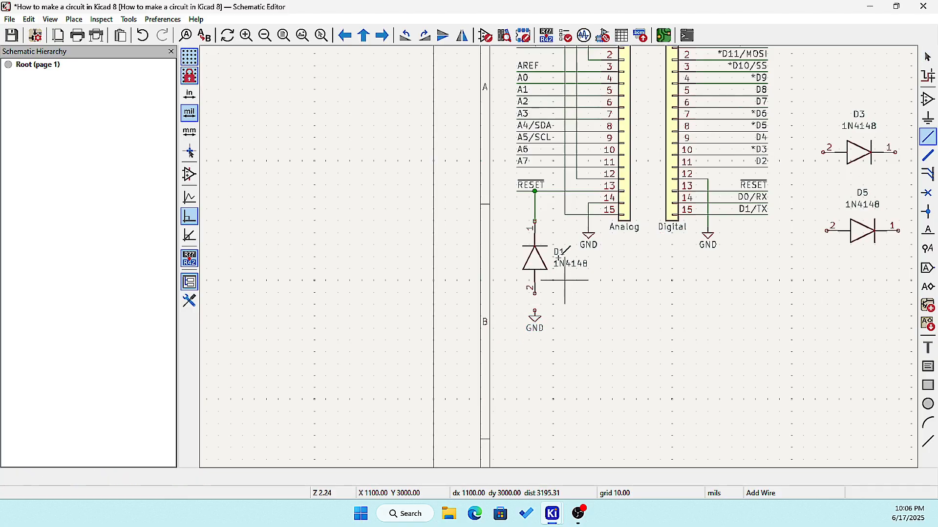
scroll(558, 259, up, 5)
click(458, 358)
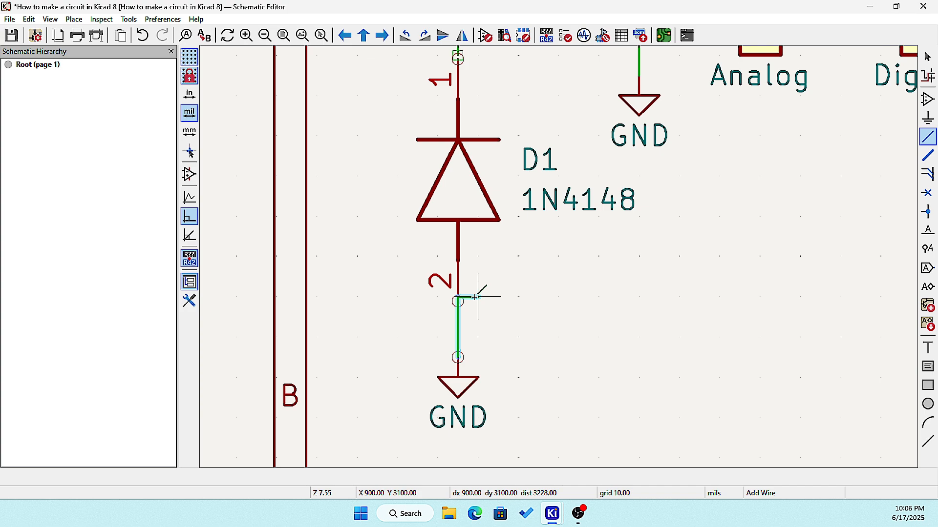
click(458, 298)
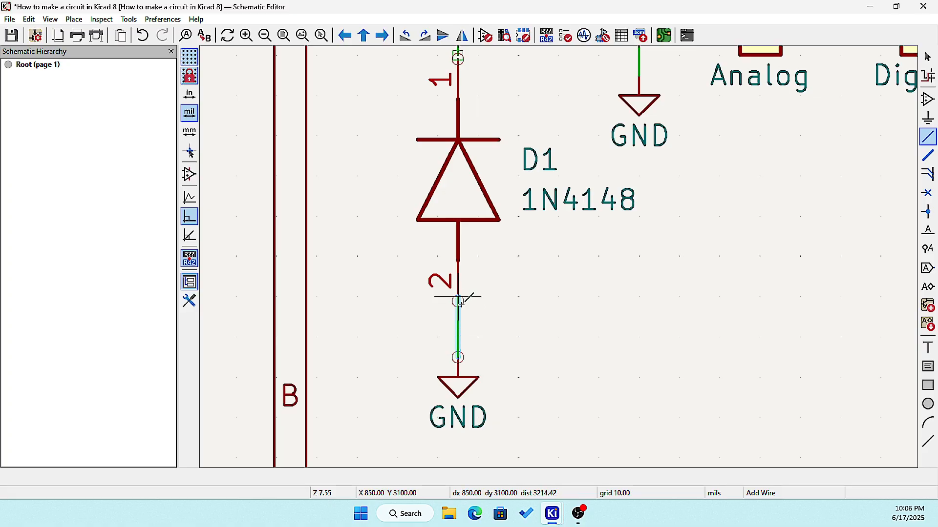
key(Escape)
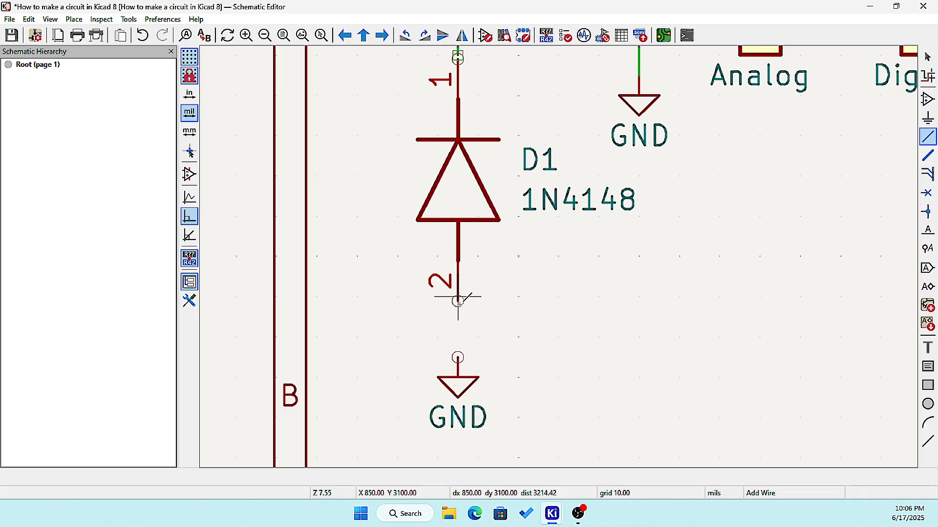
click(458, 301)
click(458, 358)
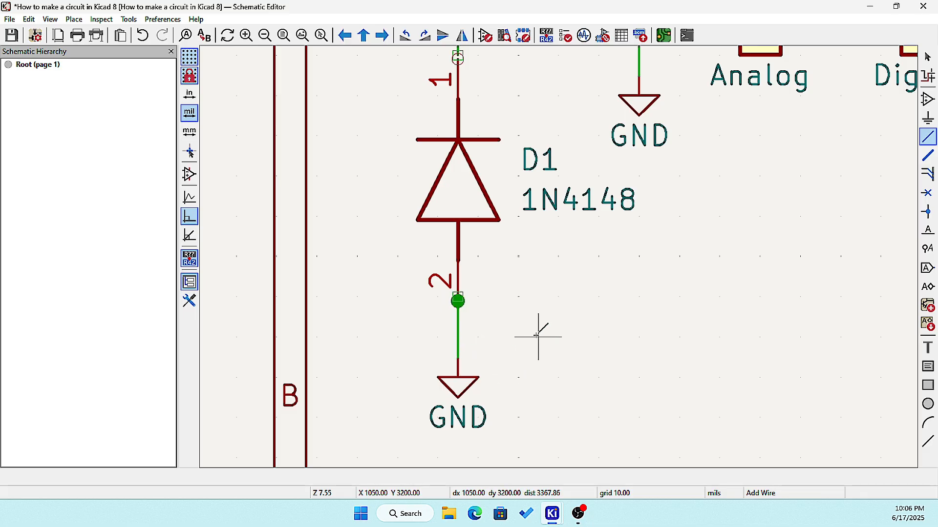
key(Escape)
Step: Examine the junction where the GND wire meets pin 2 of D1
scroll(557, 264, up, 6)
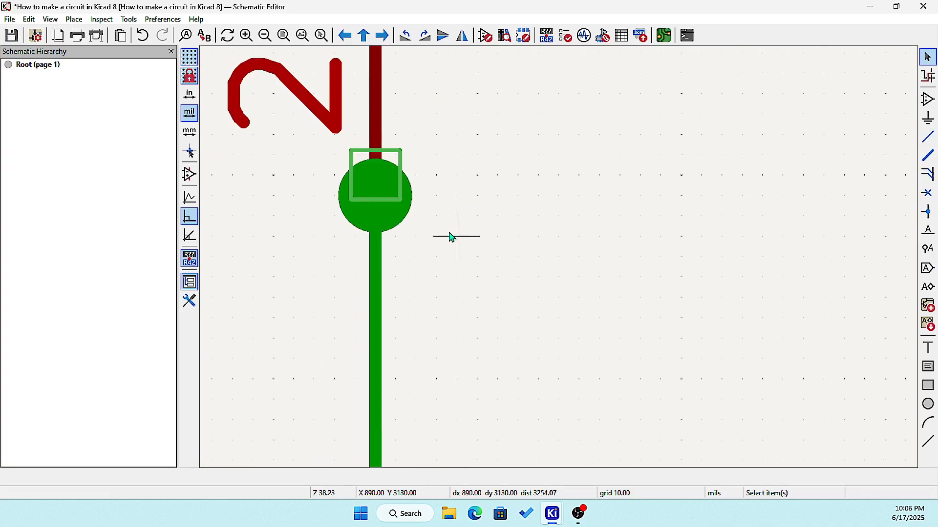
click(378, 198)
scroll(559, 257, down, 3)
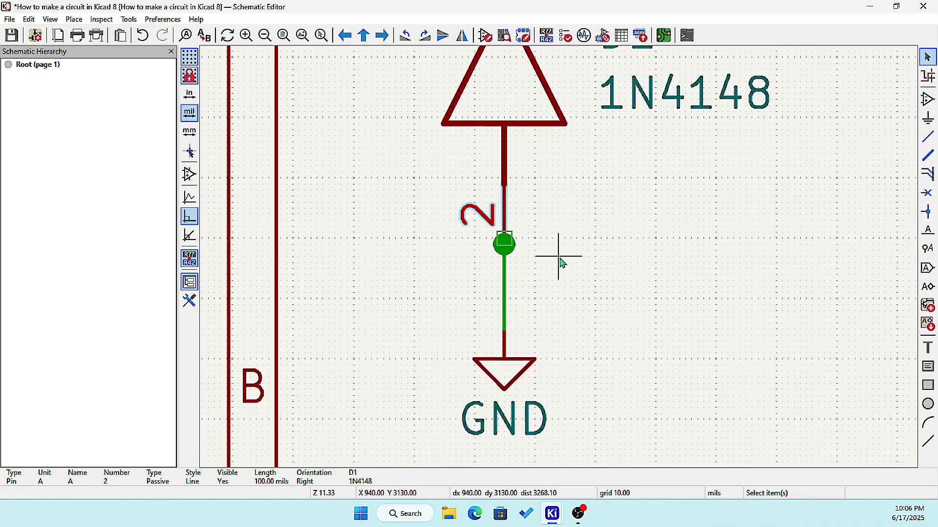
scroll(562, 261, up, 3)
scroll(562, 263, down, 9)
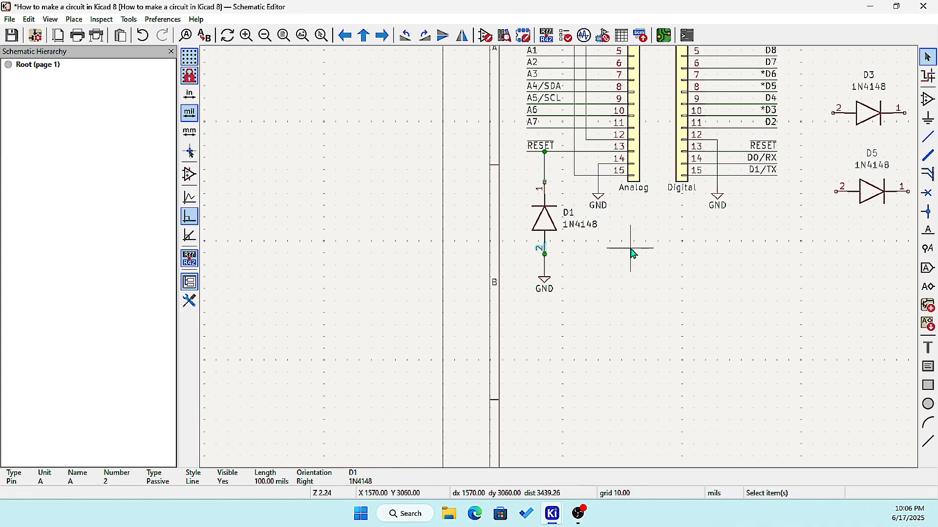
Step: Delete the unused diodes D2 to D6 beside the Digital connector
scroll(561, 264, down, 5)
scroll(664, 185, up, 7)
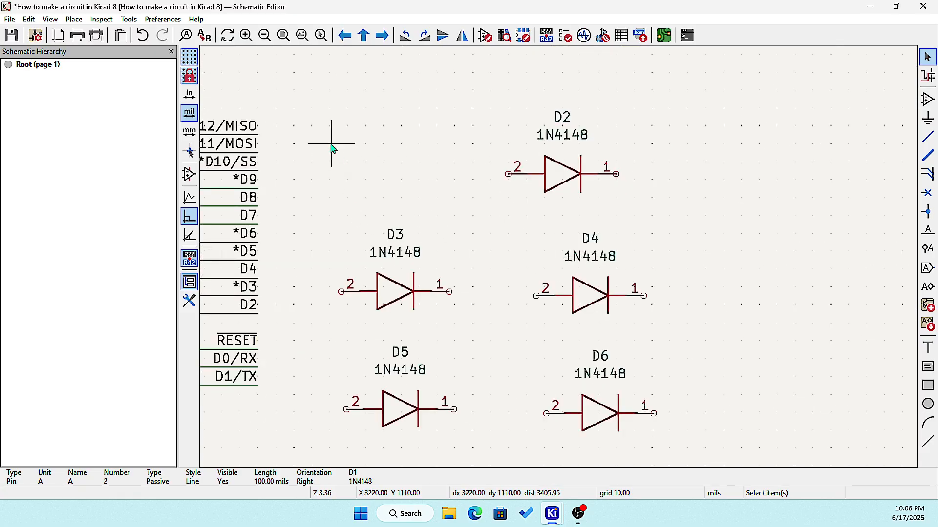
drag(322, 114, 698, 464)
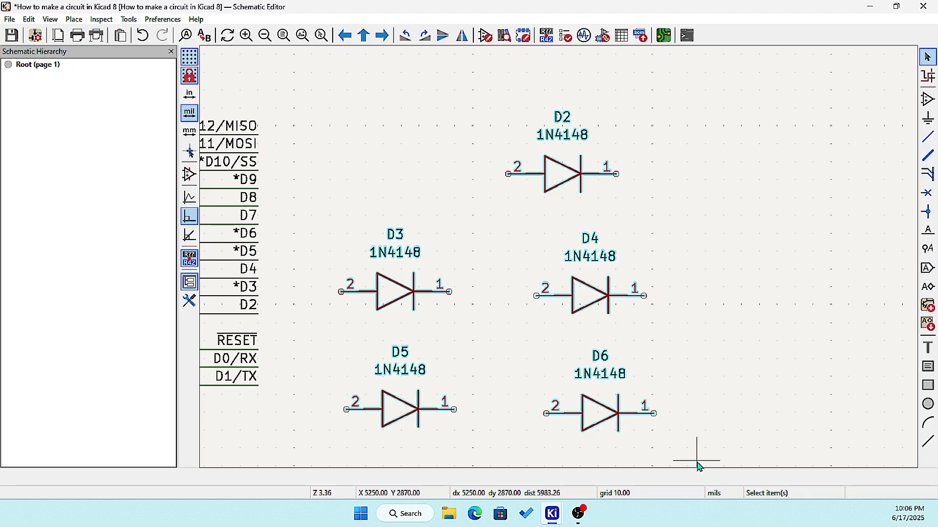
key(Delete)
Step: Check the wire ends at both D1 pins and remove the junction dot at pin 2
scroll(605, 386, down, 6)
scroll(562, 264, up, 9)
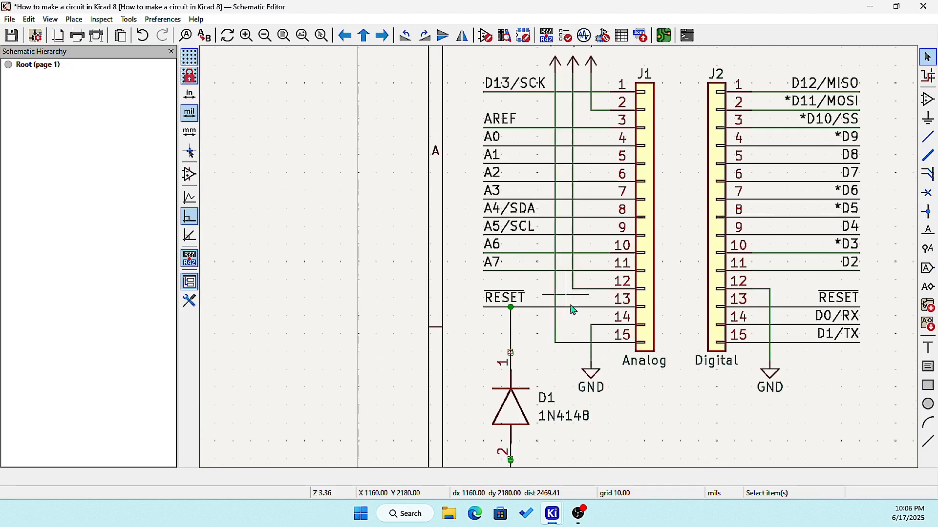
scroll(561, 262, up, 2)
scroll(525, 272, up, 6)
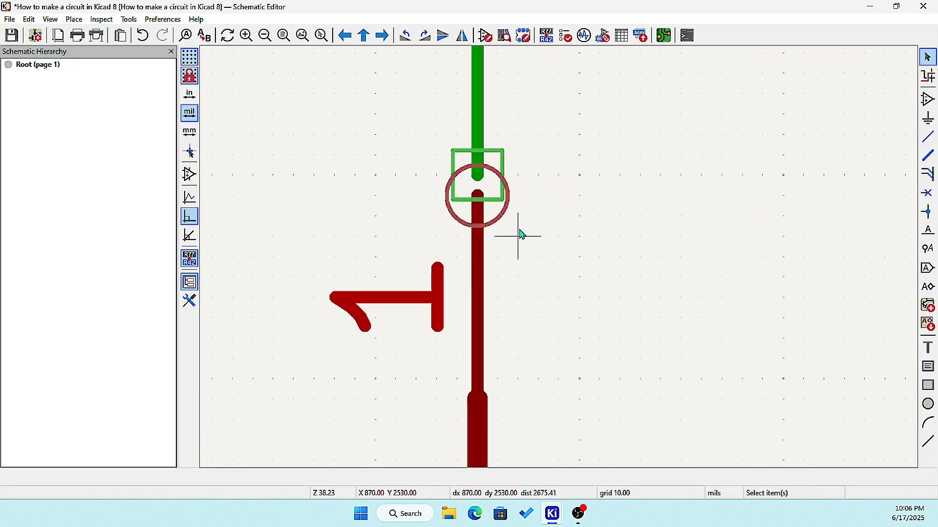
scroll(569, 293, down, 10)
scroll(561, 262, up, 10)
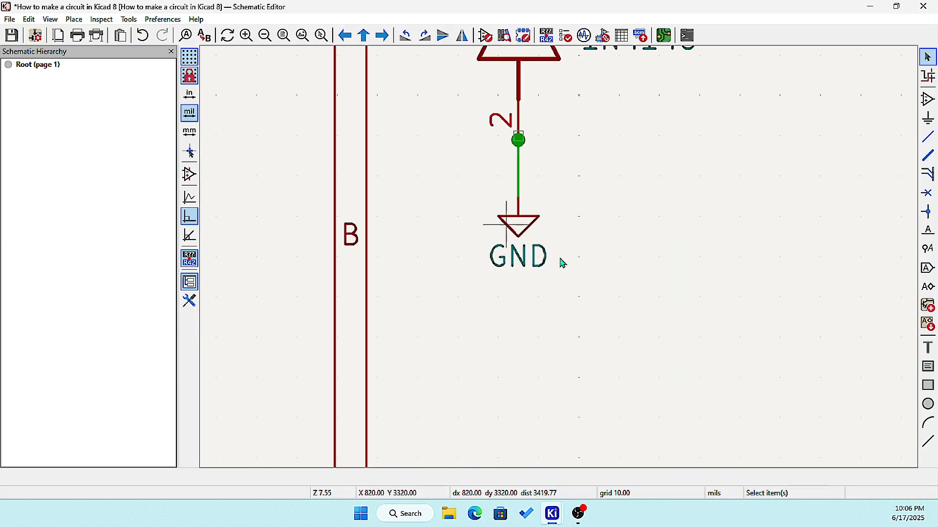
scroll(561, 263, down, 5)
scroll(560, 293, up, 4)
click(562, 302)
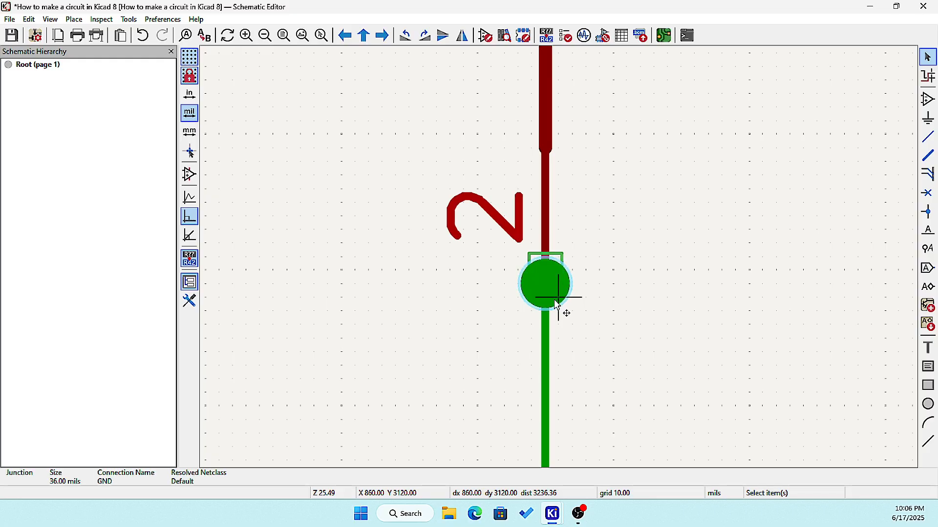
key(Escape)
scroll(578, 295, down, 5)
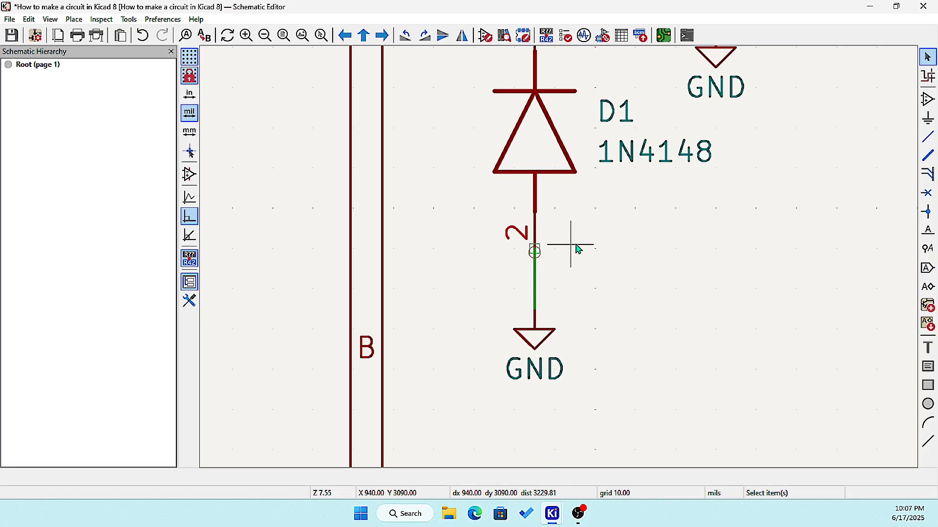
Step: Move D1's value text 1N4148 beside its pin 2 wire and rotate it to read vertically
scroll(569, 254, down, 2)
scroll(557, 259, up, 4)
scroll(561, 256, down, 3)
scroll(564, 256, up, 2)
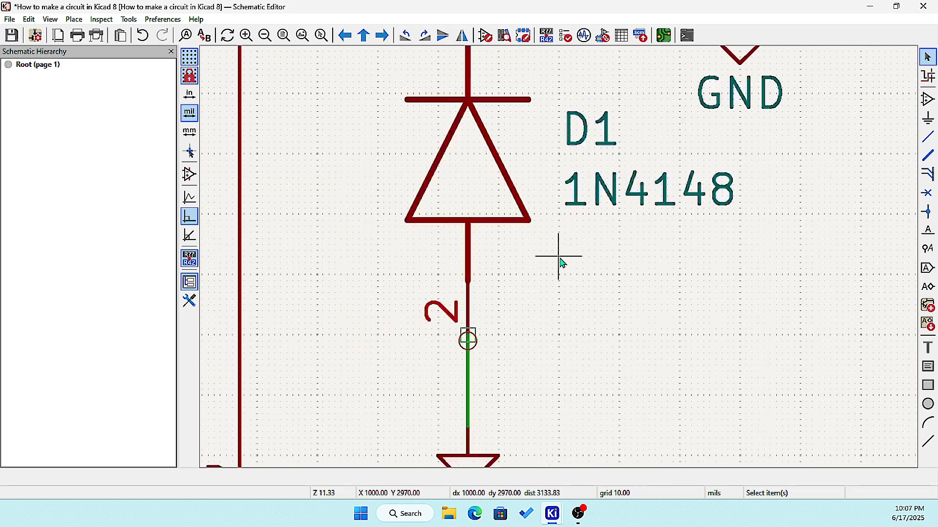
scroll(562, 263, down, 7)
scroll(561, 263, up, 4)
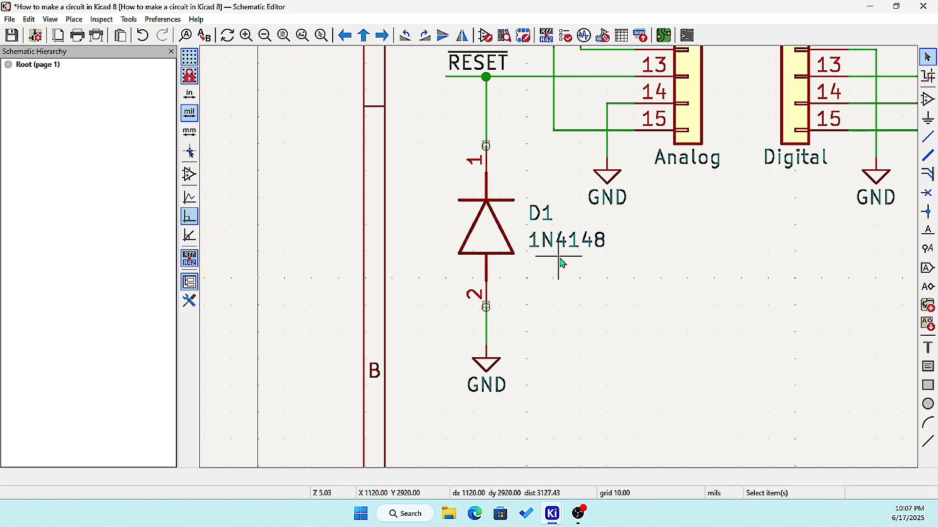
click(570, 247)
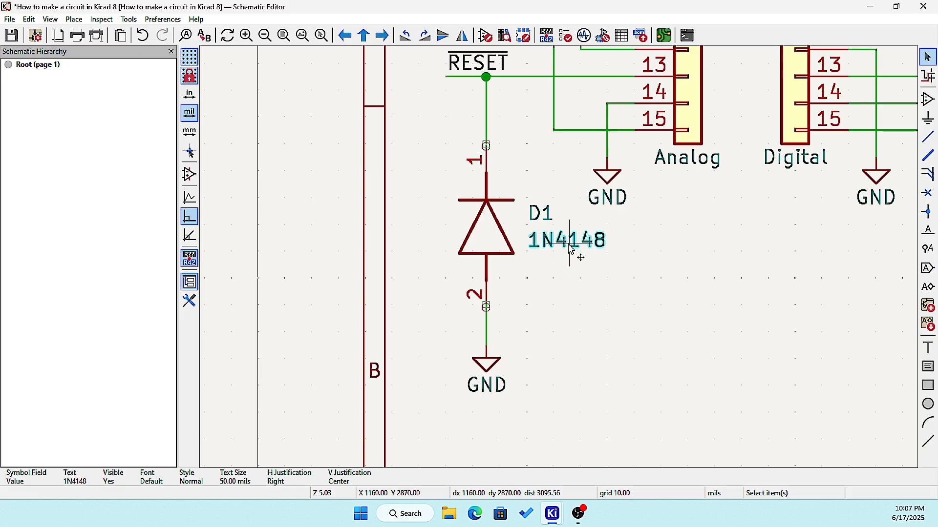
drag(570, 247, 503, 274)
key(r)
Step: Move the reference text D1 next to pin 1, just above the diode symbol
click(541, 220)
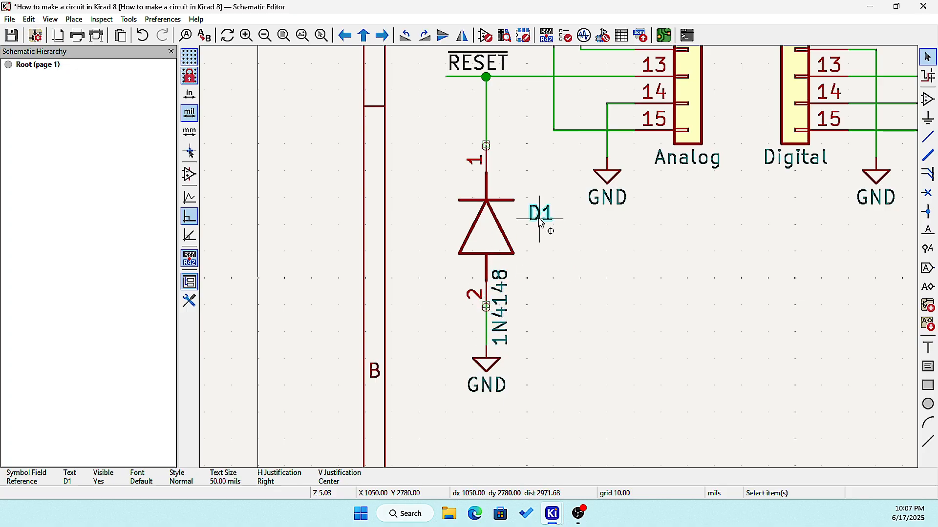
drag(541, 221, 492, 191)
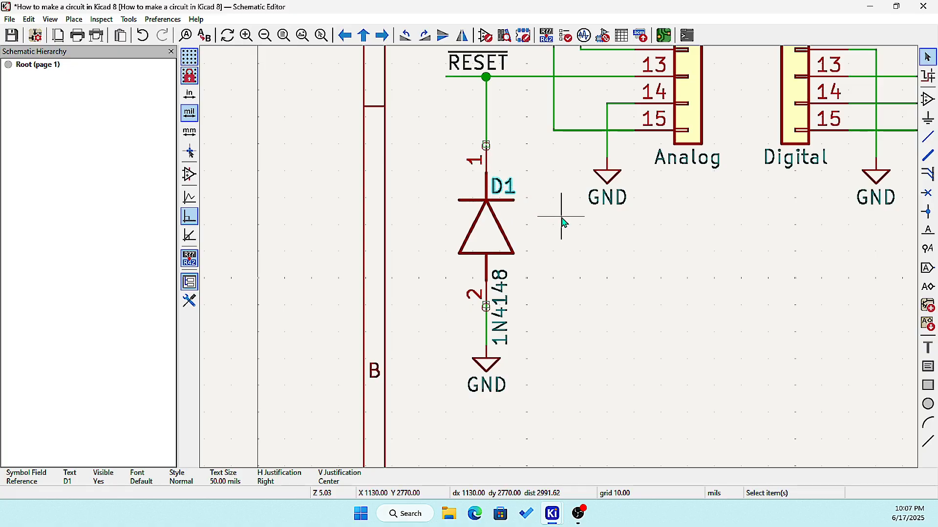
scroll(561, 218, down, 4)
scroll(557, 262, up, 6)
scroll(556, 263, down, 2)
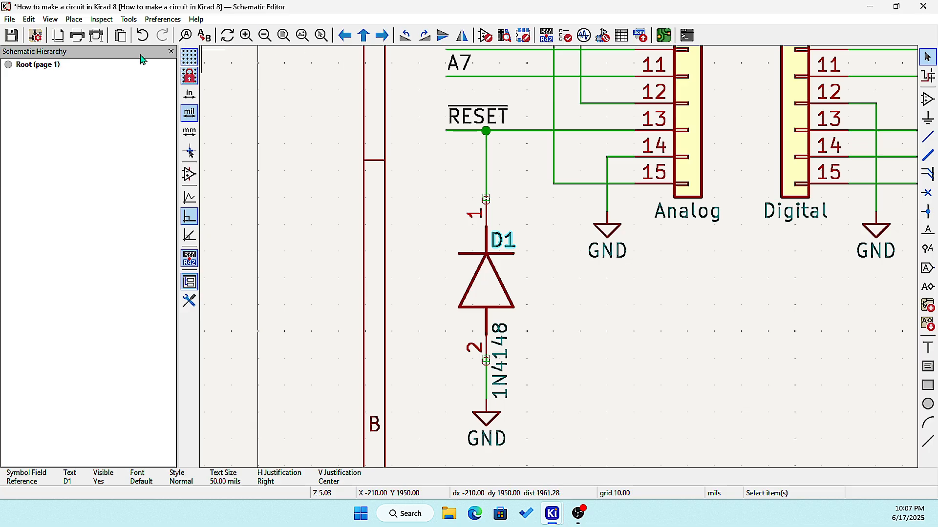
Step: Save the schematic and update the PCB from it, deleting footprints with no symbols and without replacing footprints
key(ctrl+s)
click(137, 20)
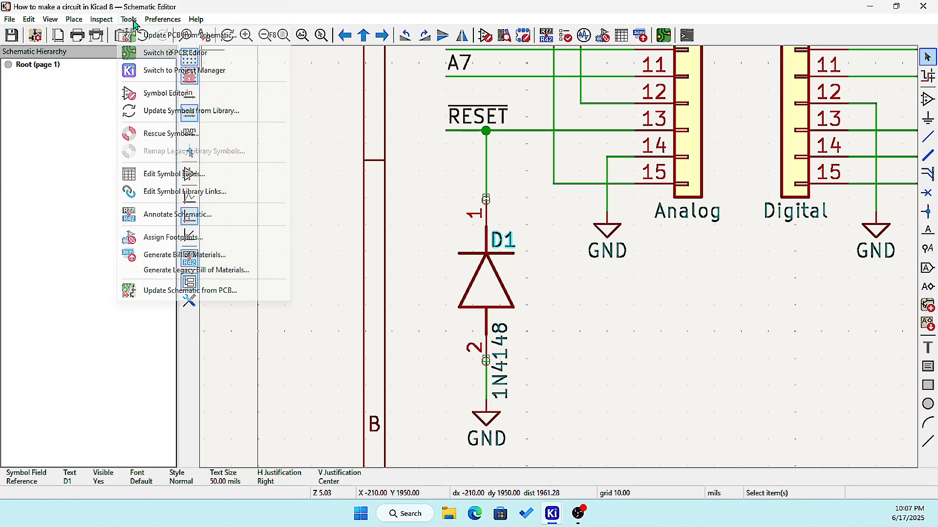
click(151, 35)
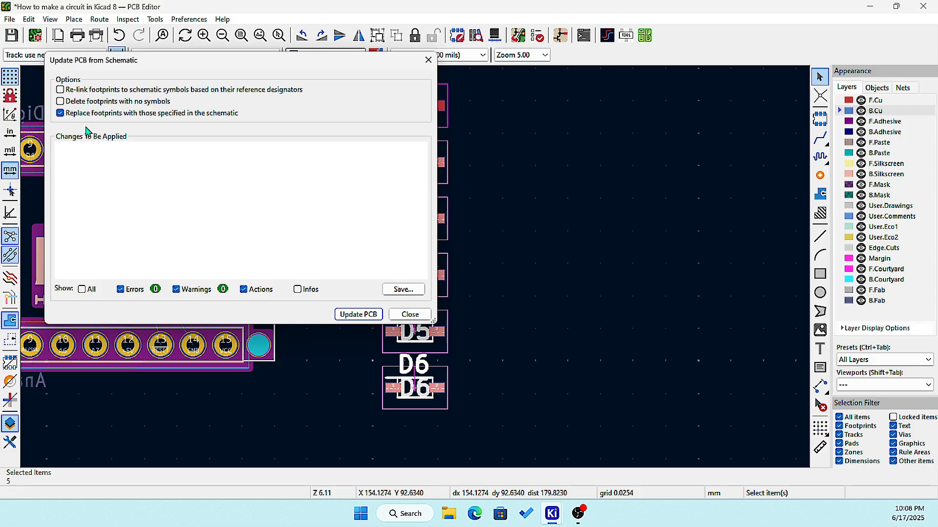
click(60, 113)
click(60, 102)
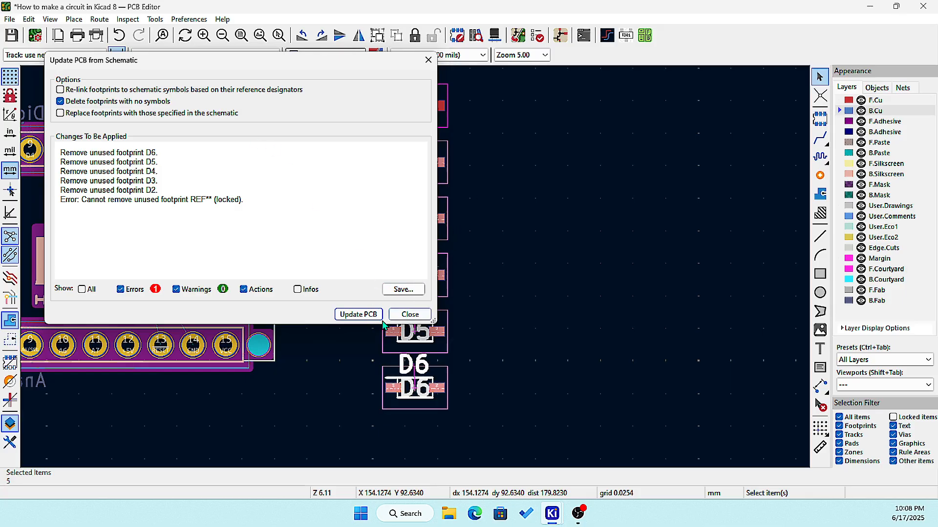
click(357, 315)
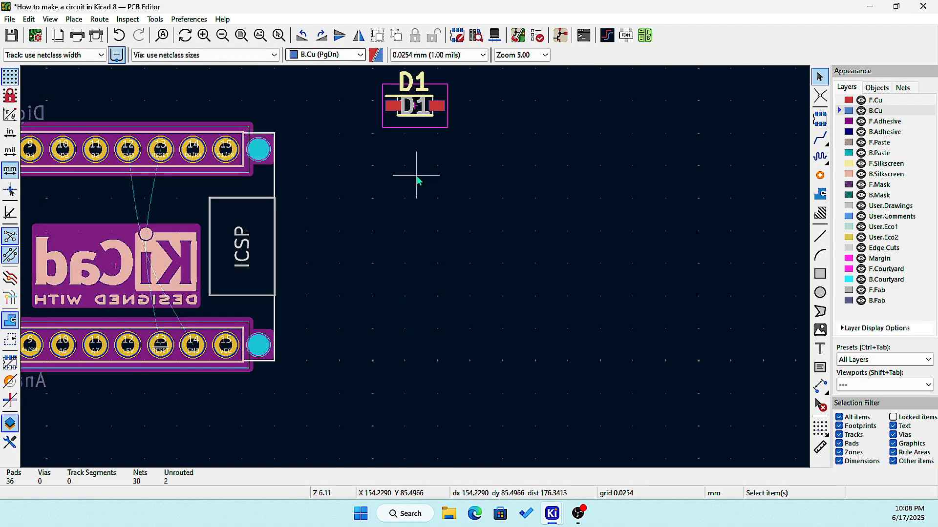
Step: Examine the updated board, its connectors and ratsnest lines, and the D1 footprint beside it
scroll(419, 178, up, 2)
scroll(419, 266, down, 5)
scroll(377, 245, up, 5)
scroll(418, 268, down, 5)
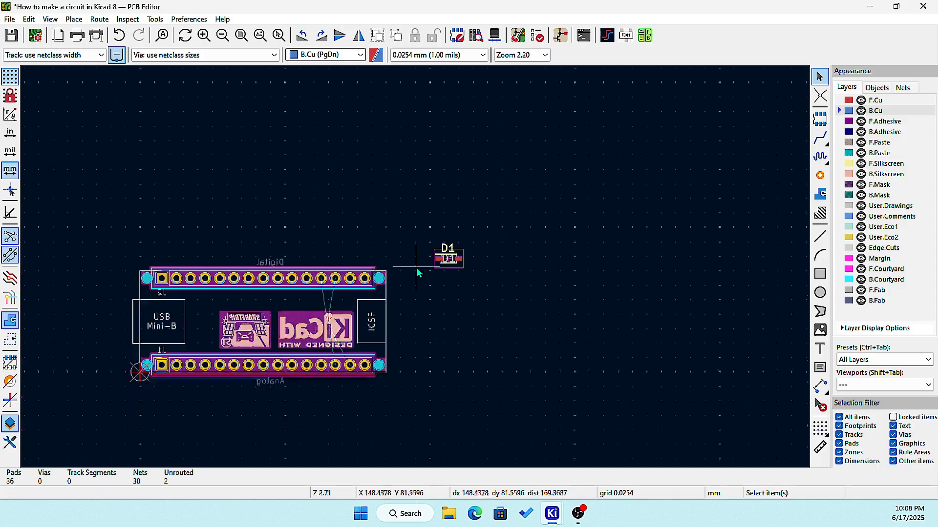
scroll(417, 269, up, 3)
scroll(417, 270, down, 3)
scroll(420, 266, up, 4)
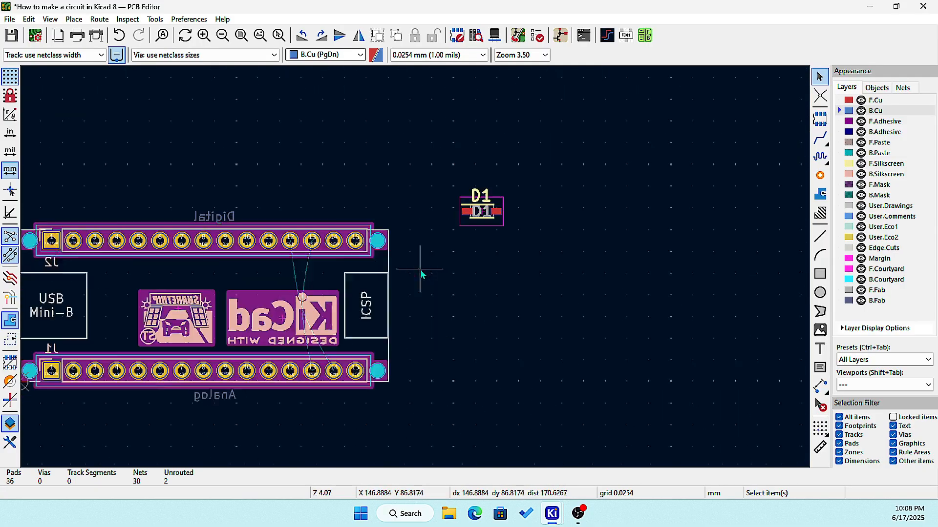
scroll(427, 258, down, 5)
scroll(420, 263, up, 4)
scroll(415, 267, down, 5)
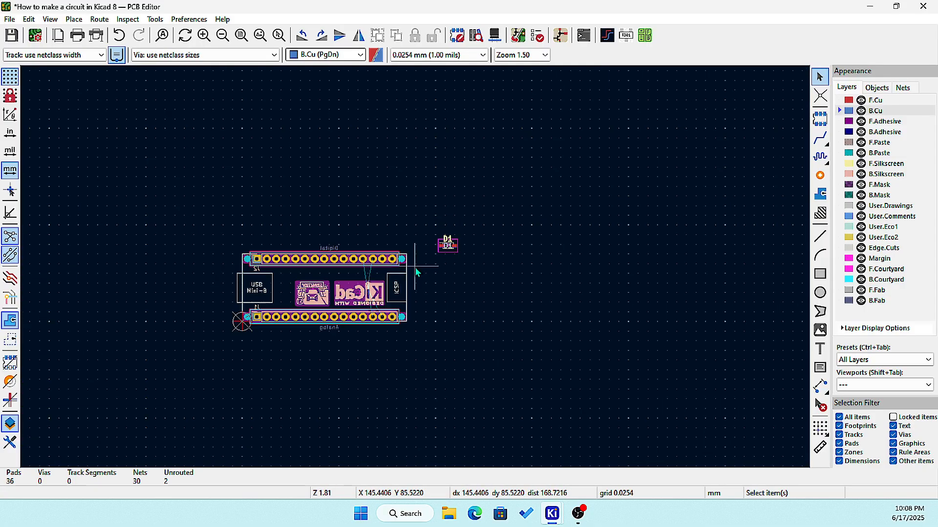
scroll(418, 268, up, 5)
scroll(418, 269, down, 4)
scroll(417, 271, up, 4)
scroll(417, 271, up, 2)
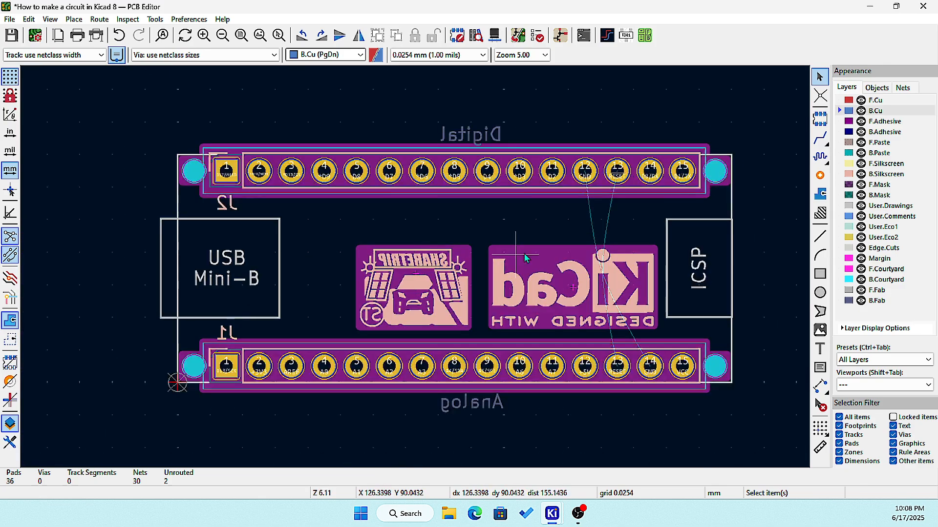
scroll(417, 271, down, 4)
scroll(417, 271, up, 2)
scroll(536, 230, up, 3)
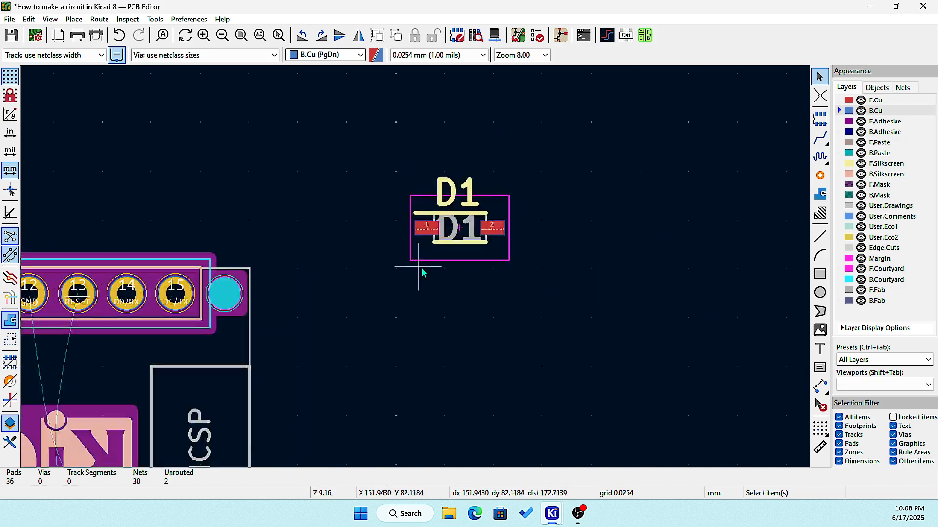
Step: Move the D1 footprint onto the board, below connector J2 and between the USB Mini-B outline and the SHARETRIP logo
click(466, 233)
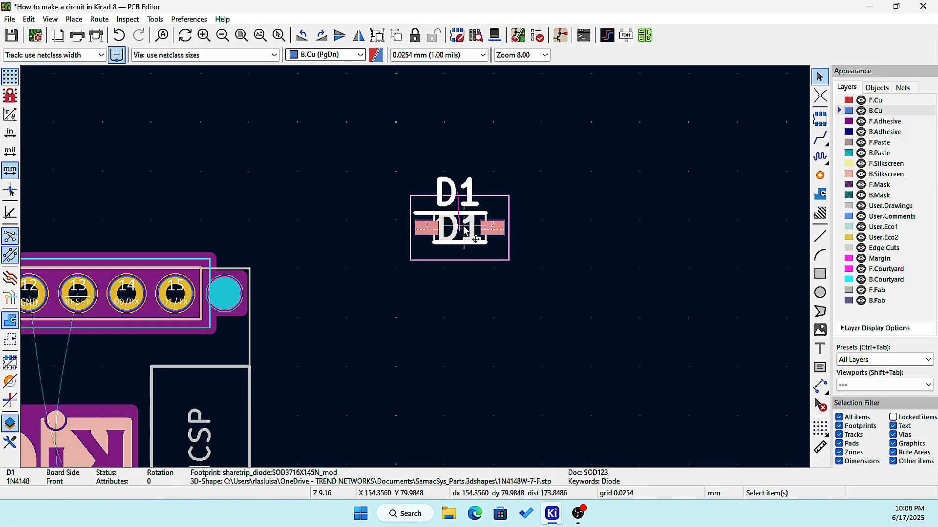
key(m)
scroll(439, 244, down, 5)
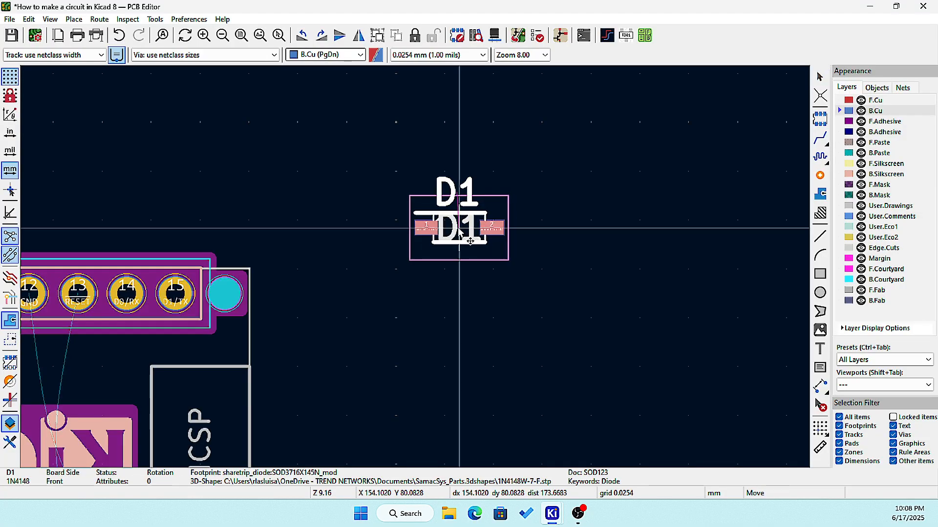
scroll(418, 271, up, 5)
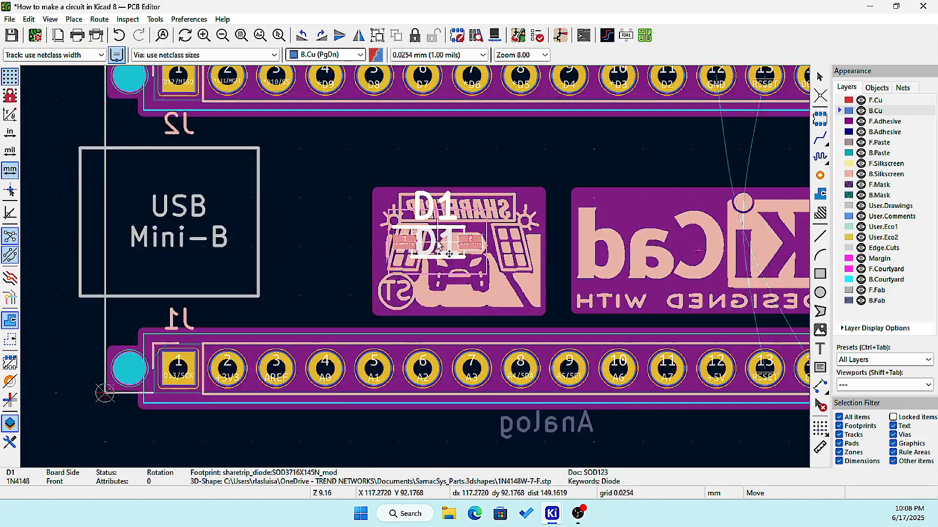
click(358, 174)
Step: Examine the net names on both pads of D1, then switch to the schematic and inspect the wire end at its pin 1
scroll(358, 173, up, 3)
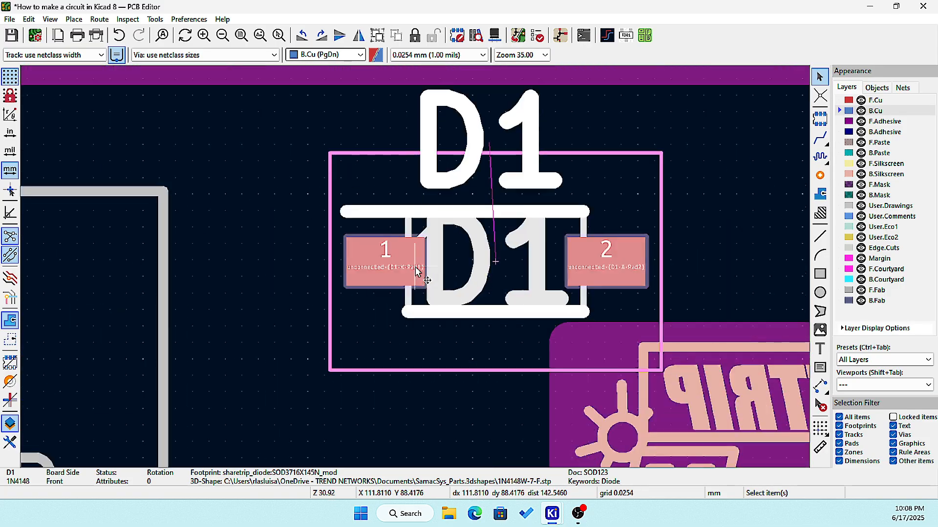
scroll(419, 271, up, 3)
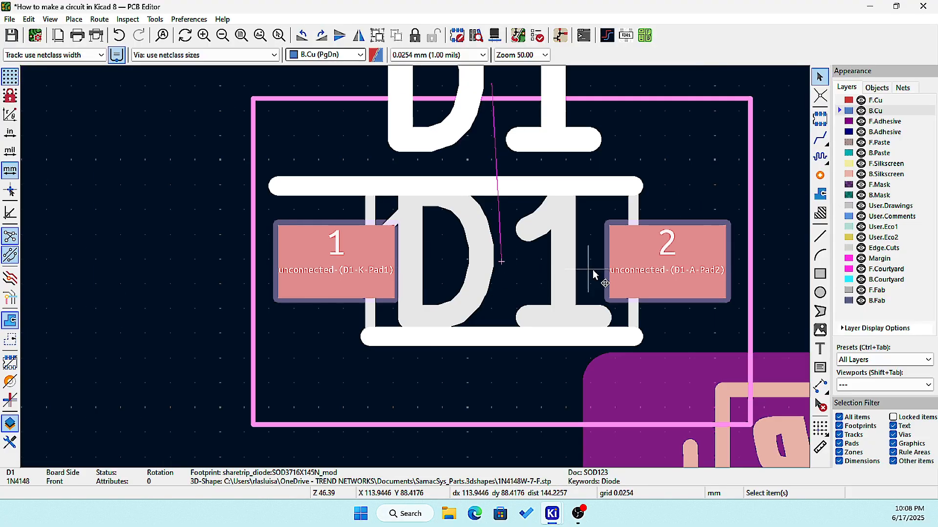
scroll(632, 277, down, 3)
scroll(416, 271, up, 3)
scroll(416, 271, down, 3)
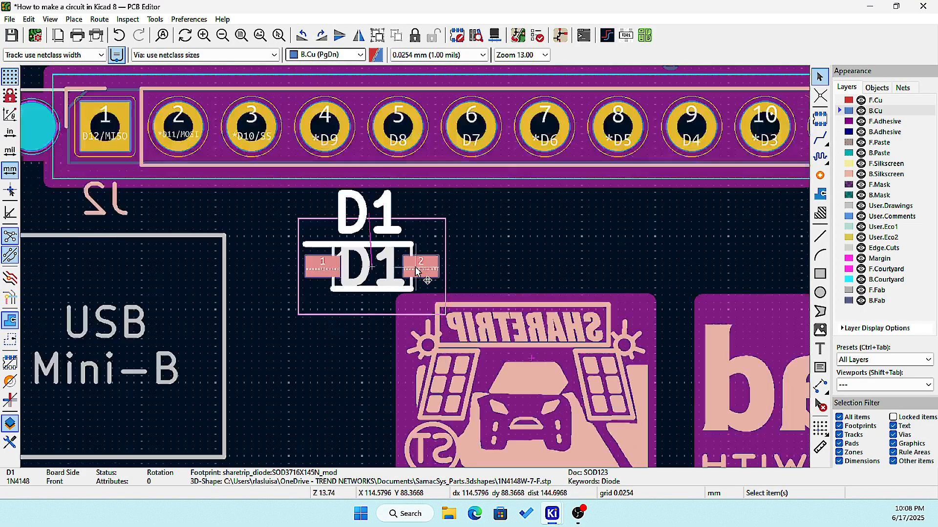
scroll(430, 276, up, 3)
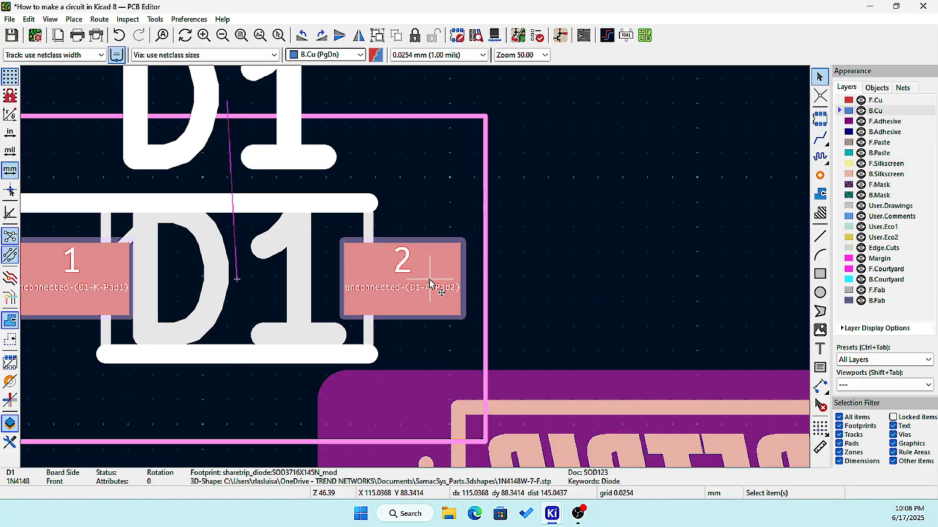
scroll(430, 276, up, 2)
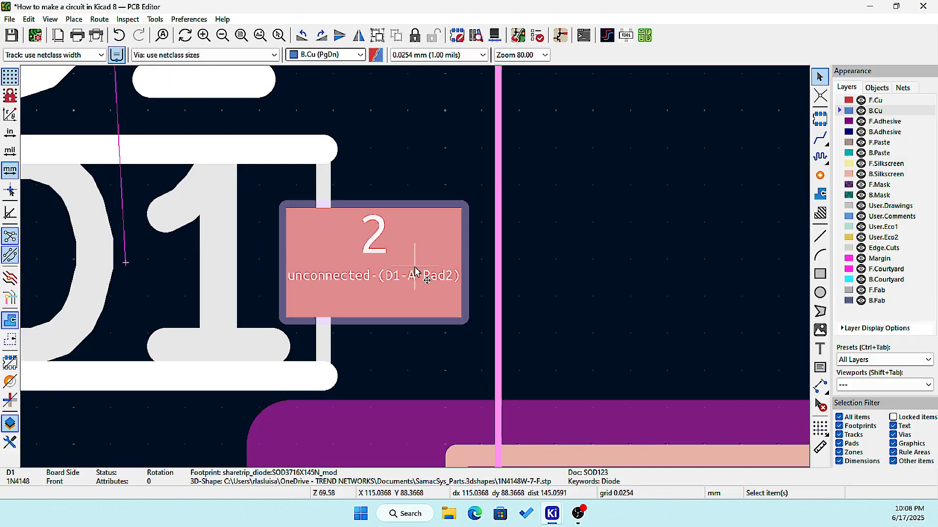
click(563, 32)
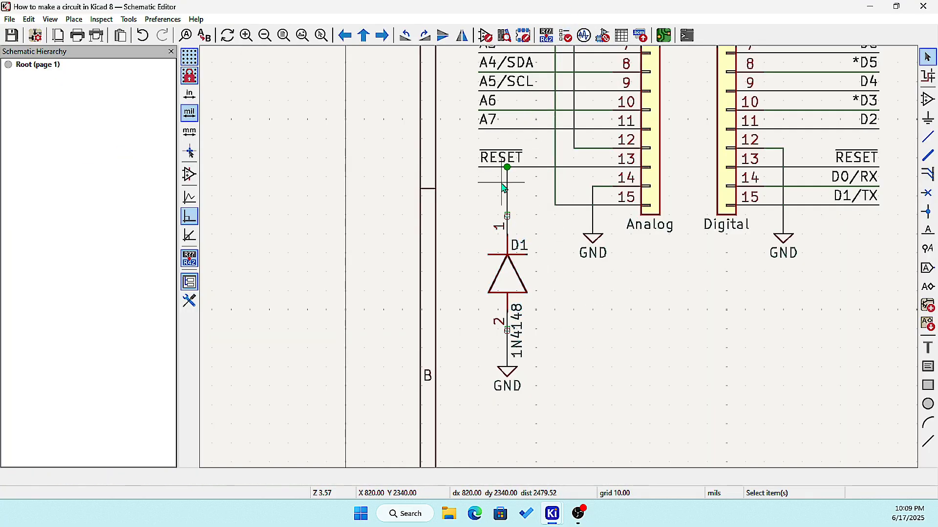
scroll(562, 263, up, 8)
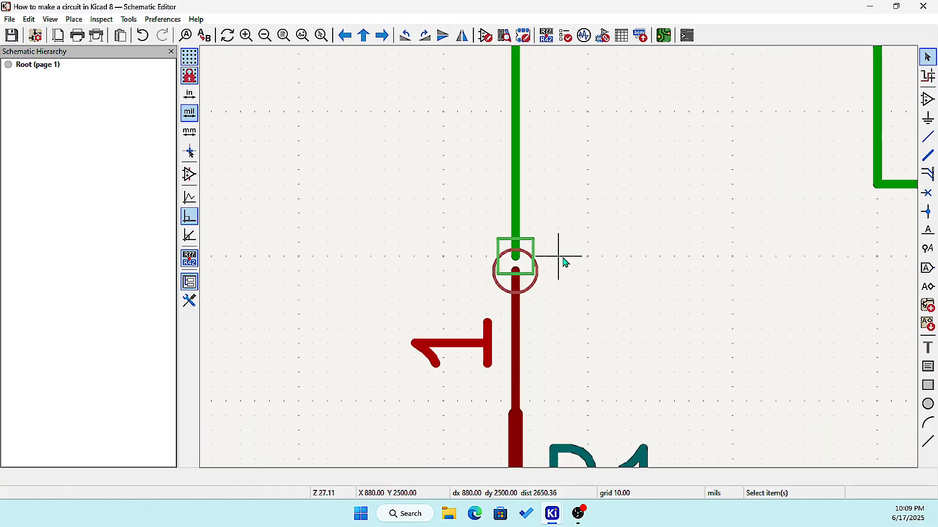
key(w)
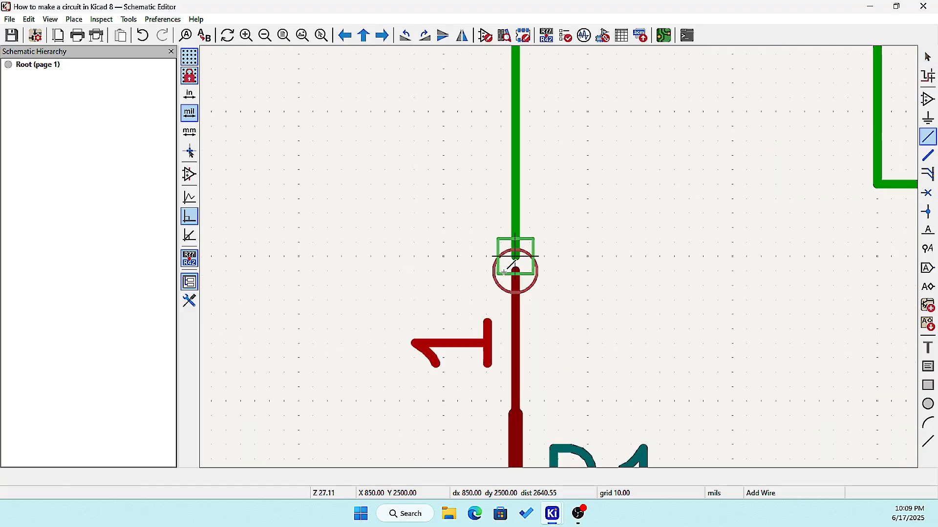
click(516, 240)
key(Escape)
key(Escape)
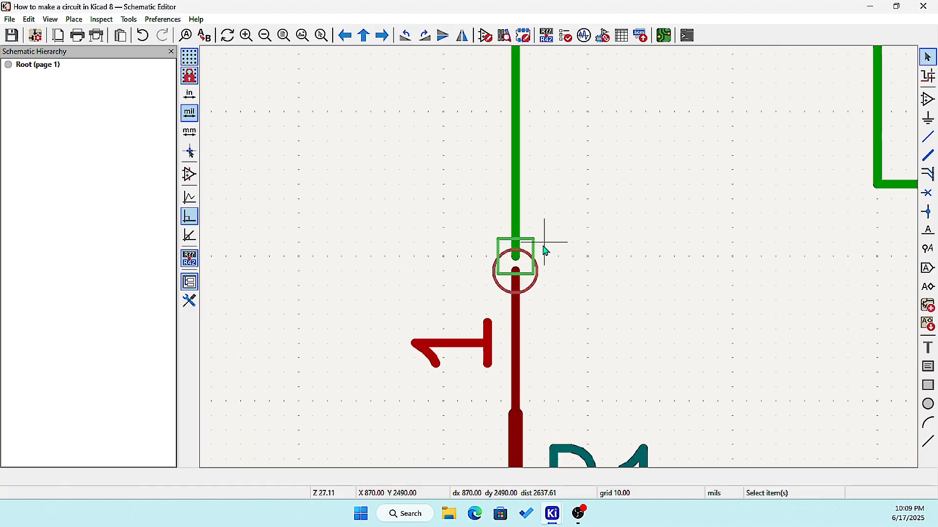
scroll(523, 259, down, 5)
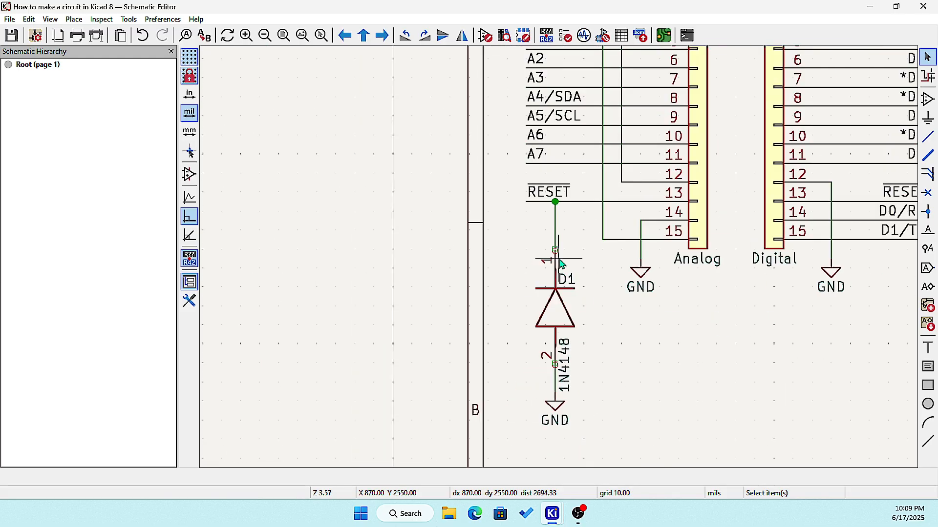
Step: Delete the wire between the RESET line and pin 1 of D1 and draw it again
scroll(547, 276, up, 3)
click(537, 275)
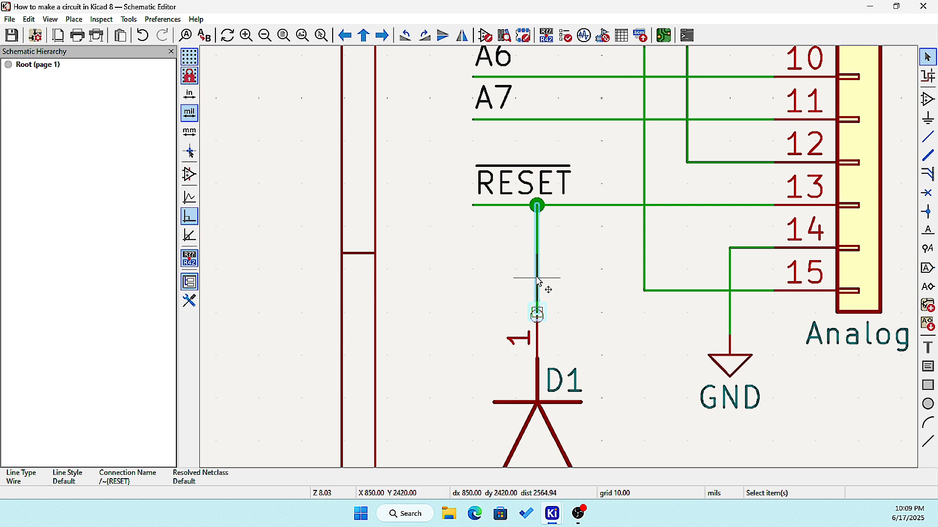
key(Delete)
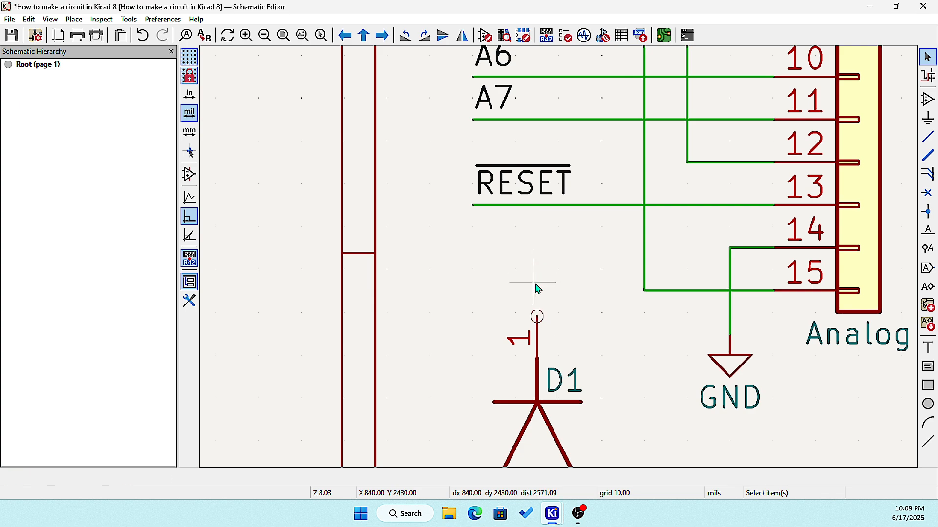
click(930, 141)
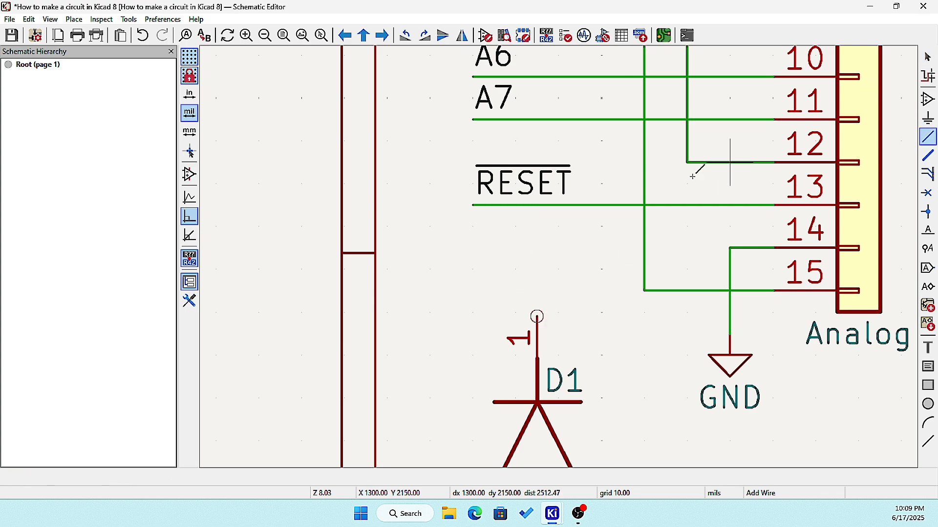
click(536, 205)
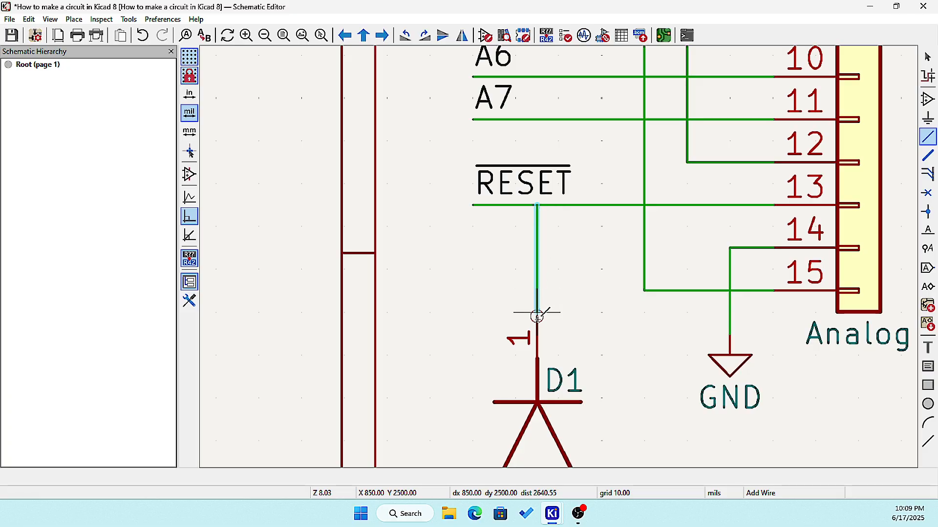
click(538, 316)
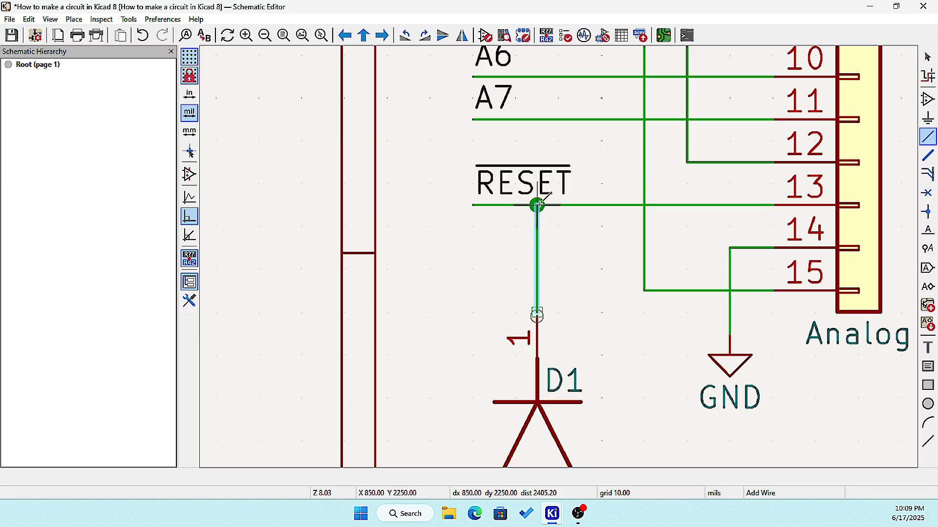
Step: Draw a wire from pin 2 of D1 to the GND symbol below it and save the schematic
scroll(562, 254, down, 5)
scroll(557, 250, up, 8)
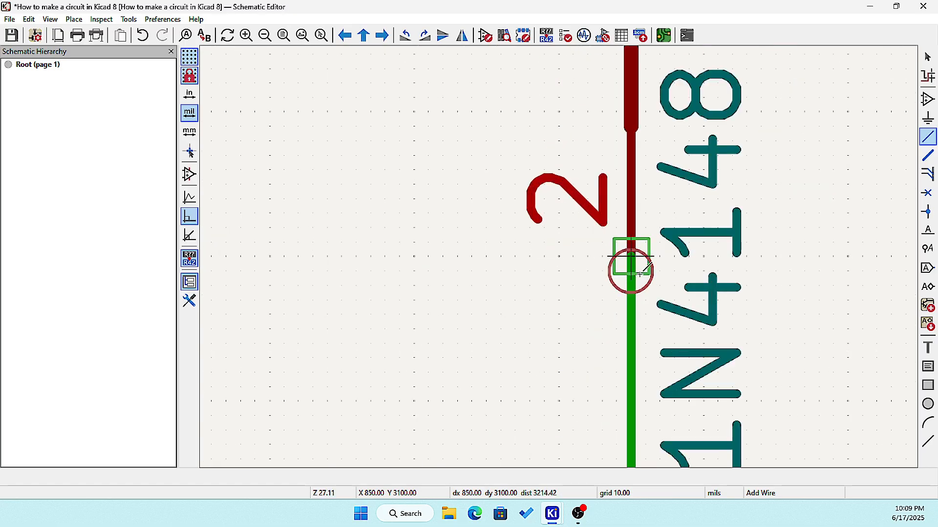
scroll(628, 332, down, 10)
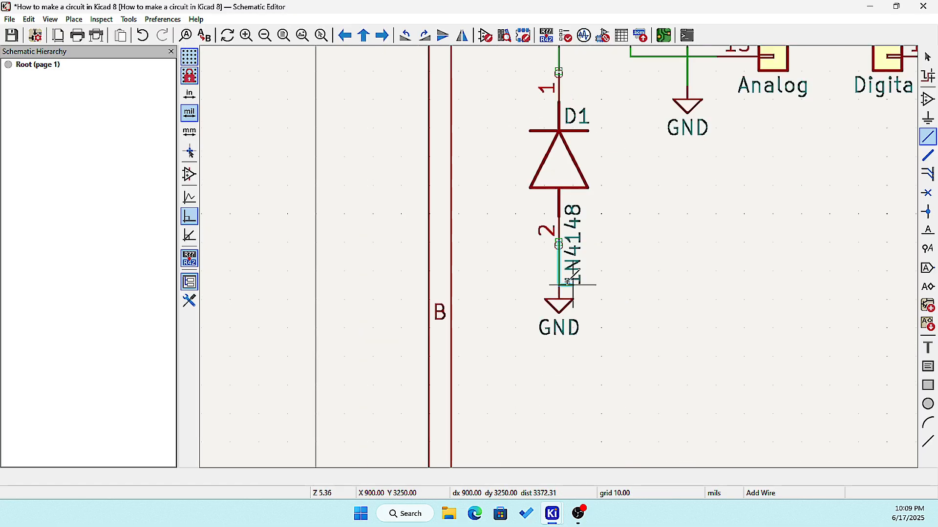
click(559, 293)
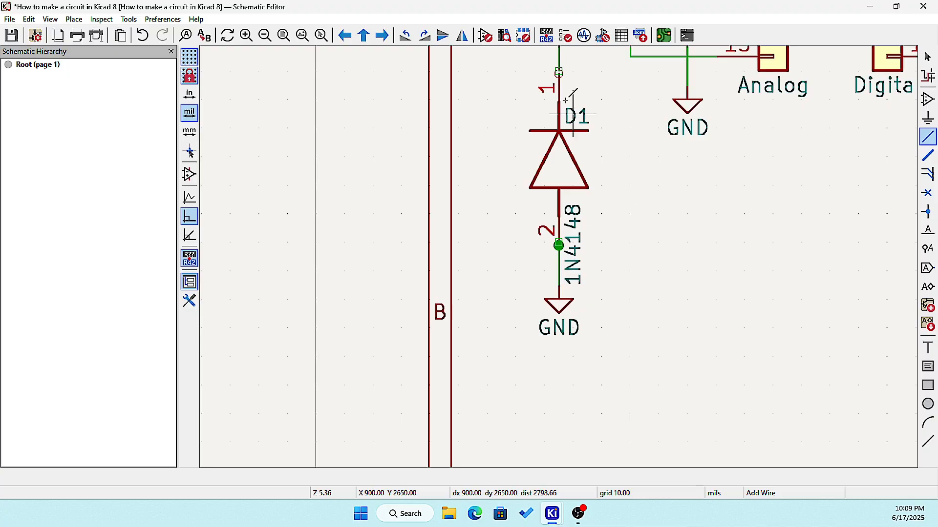
click(11, 35)
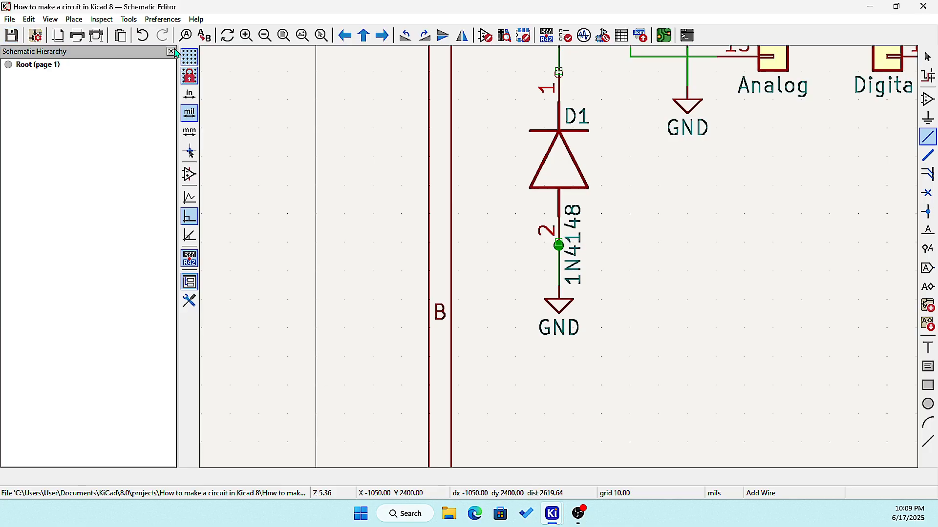
click(133, 20)
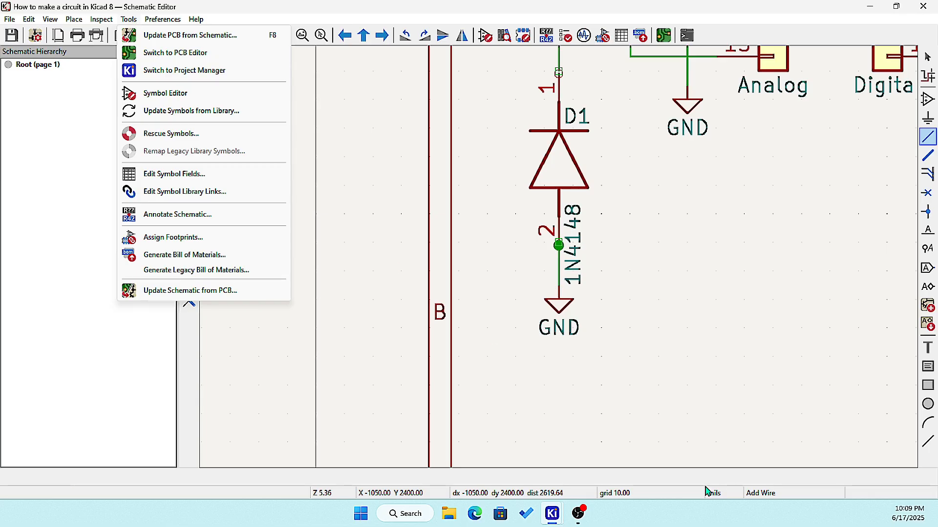
key(Escape)
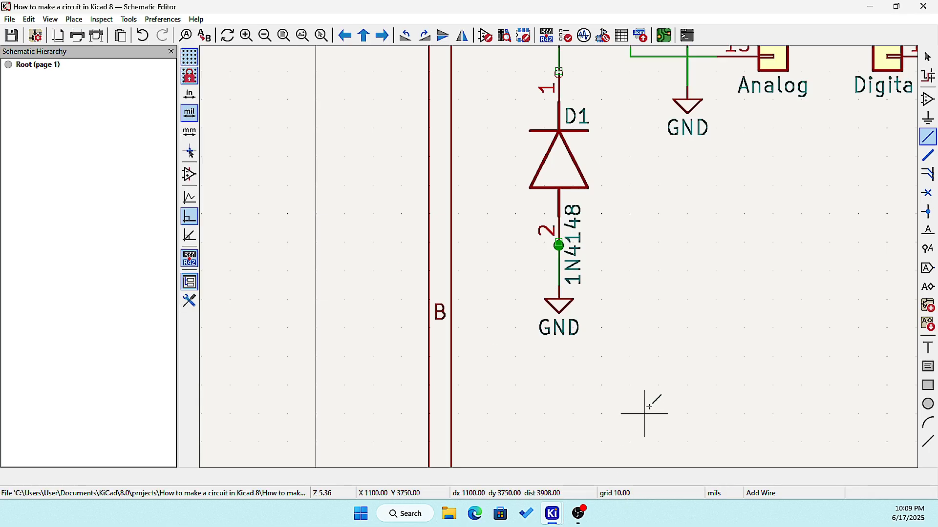
Step: Set the schematic grid to 50.00 mils (1.2700 mm)
right_click(673, 357)
mouse_move(723, 347)
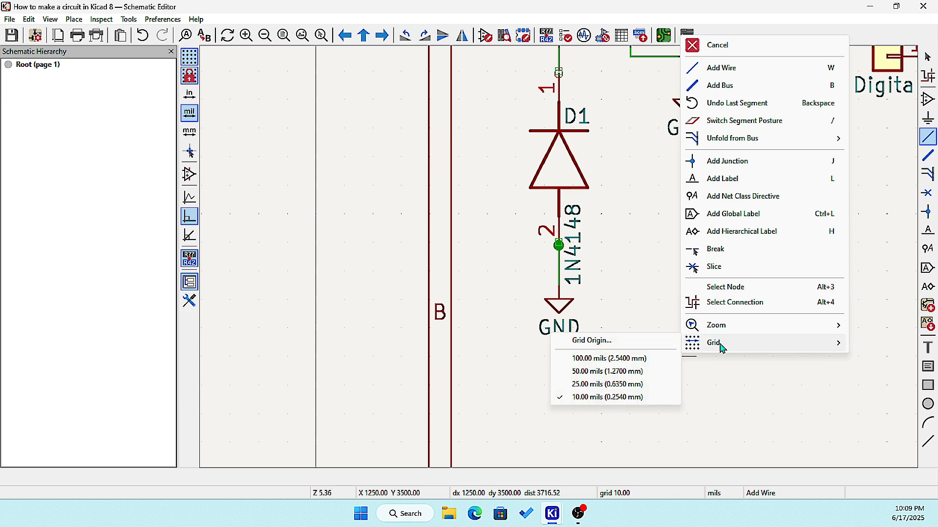
click(603, 372)
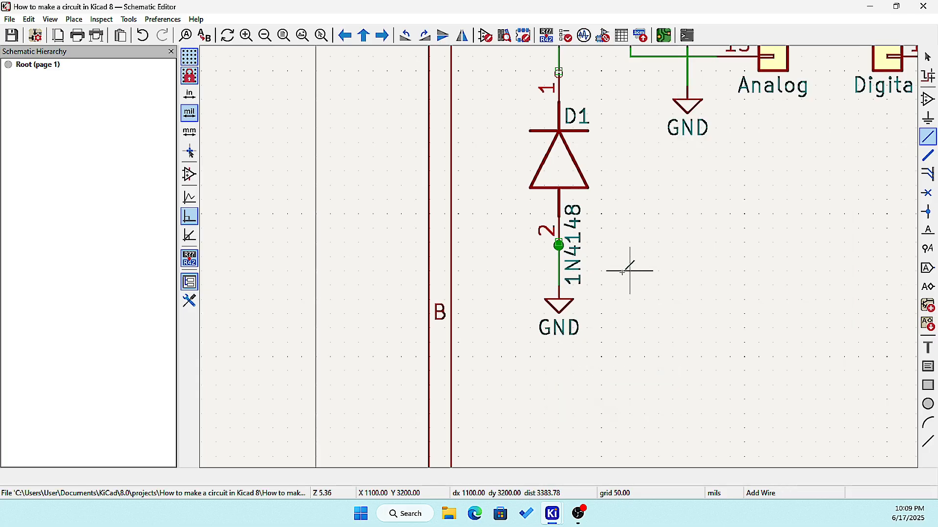
Step: Delete the junction and the wire between pin 2 of D1 and the GND symbol
scroll(623, 262, up, 4)
key(Escape)
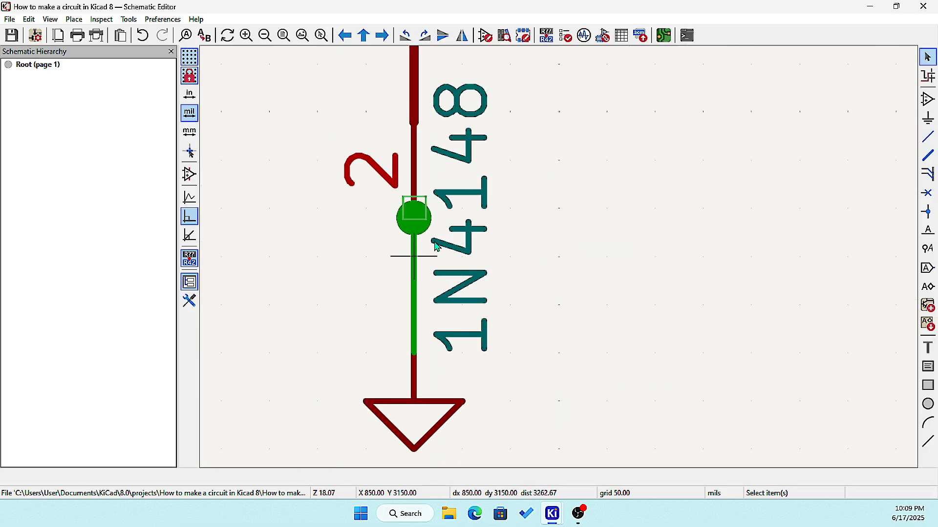
click(407, 228)
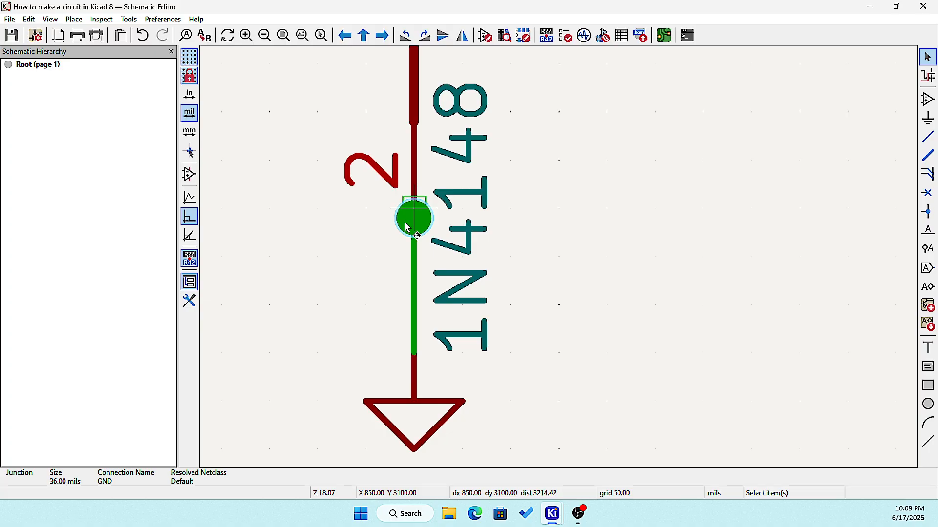
key(Delete)
key(Delete)
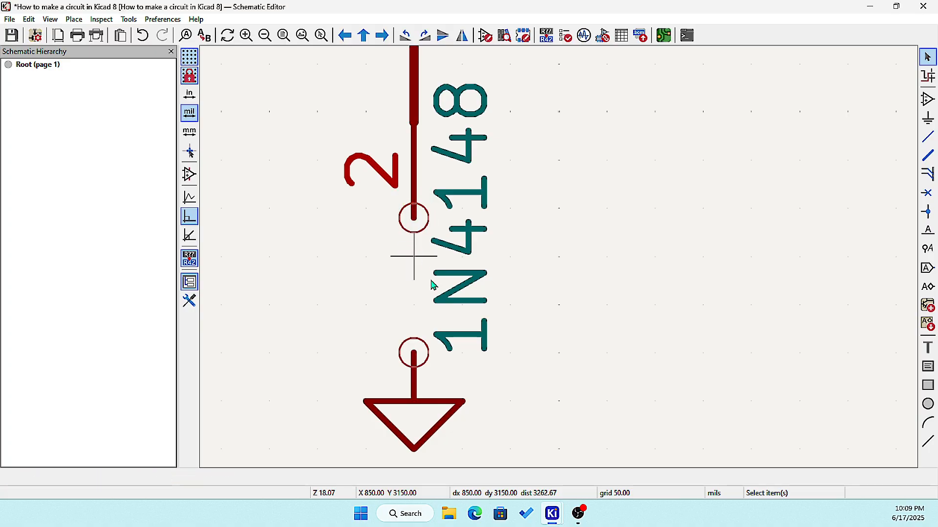
Step: Draw a new wire from the GND symbol up to pin 2 of D1
click(928, 137)
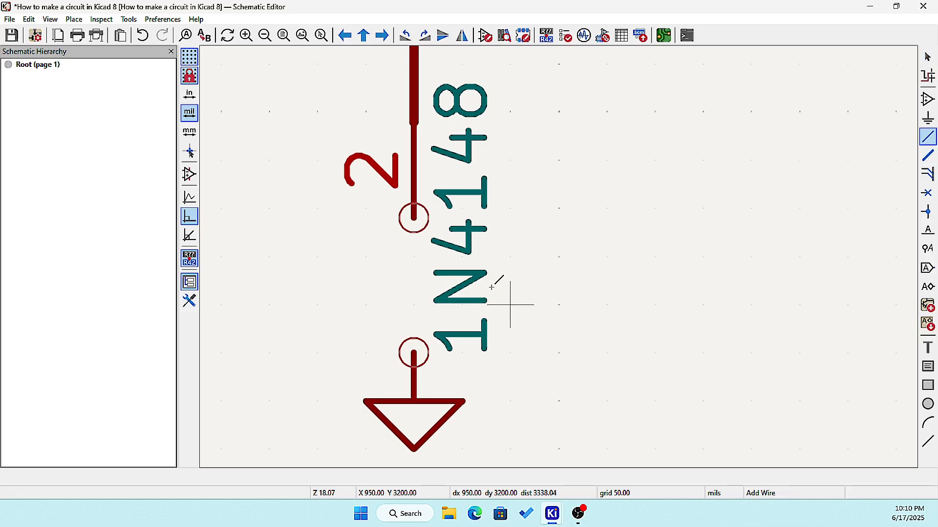
click(414, 353)
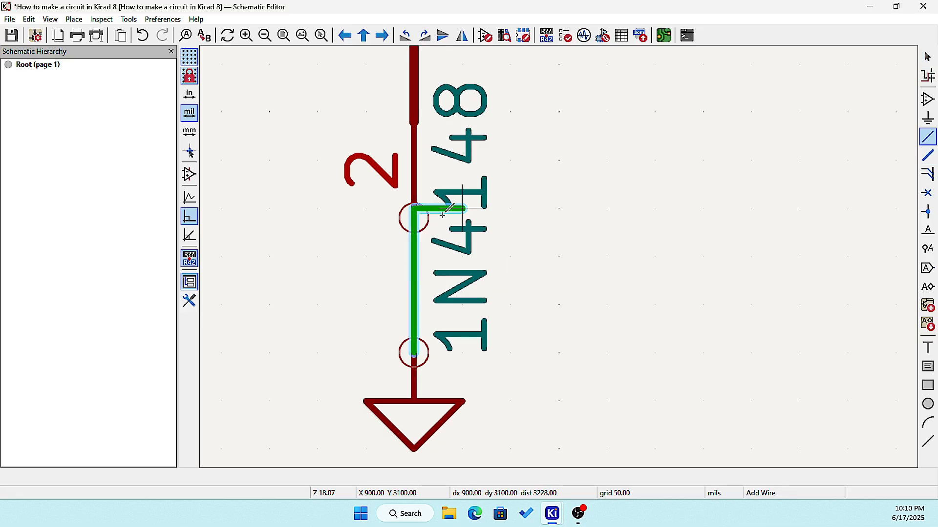
click(416, 216)
scroll(464, 209, down, 5)
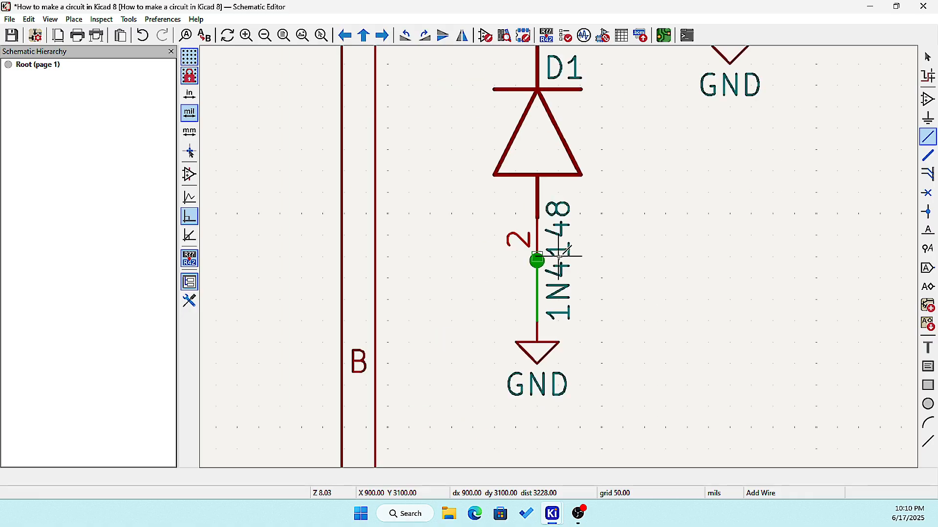
Step: Delete the wire between the RESET line and pin 1 of D1
scroll(583, 200, up, 3)
scroll(559, 256, up, 2)
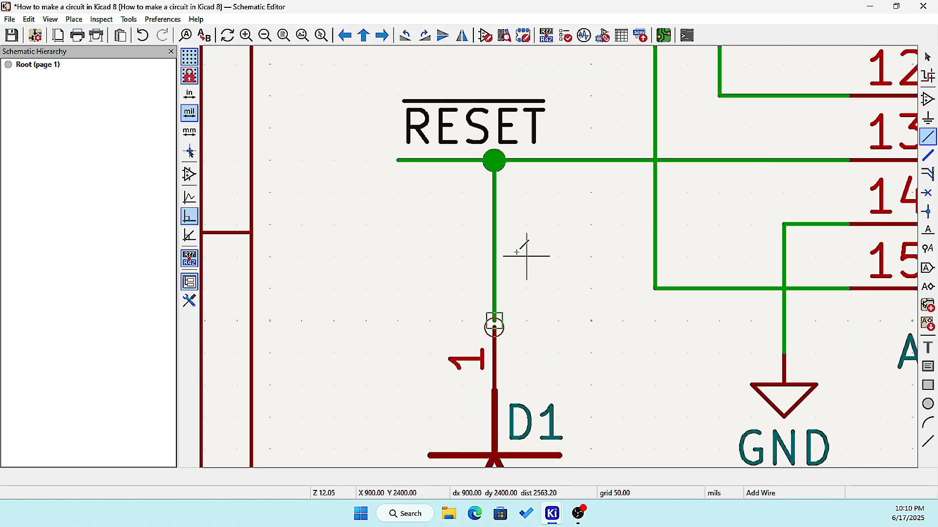
key(Escape)
click(495, 251)
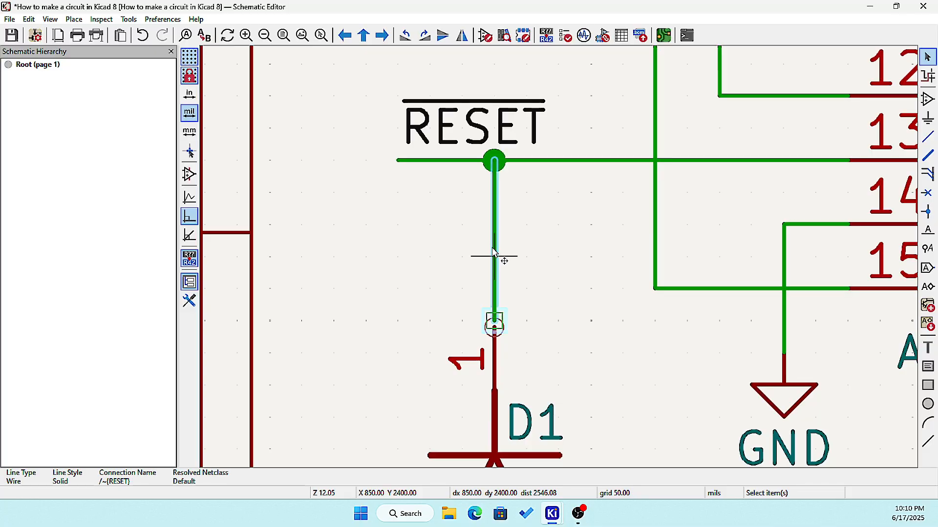
key(Delete)
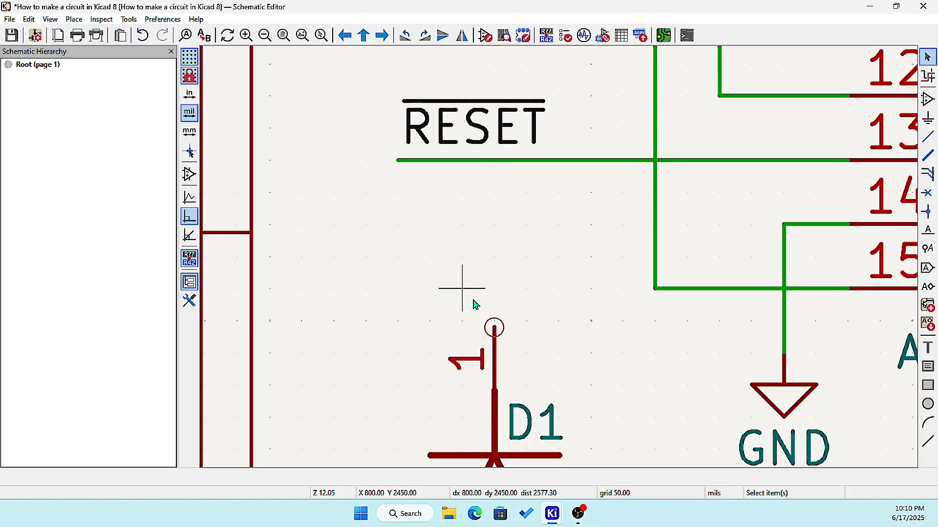
Step: Draw a wire from pin 1 of D1 up to the RESET line and save the schematic
click(929, 137)
click(494, 326)
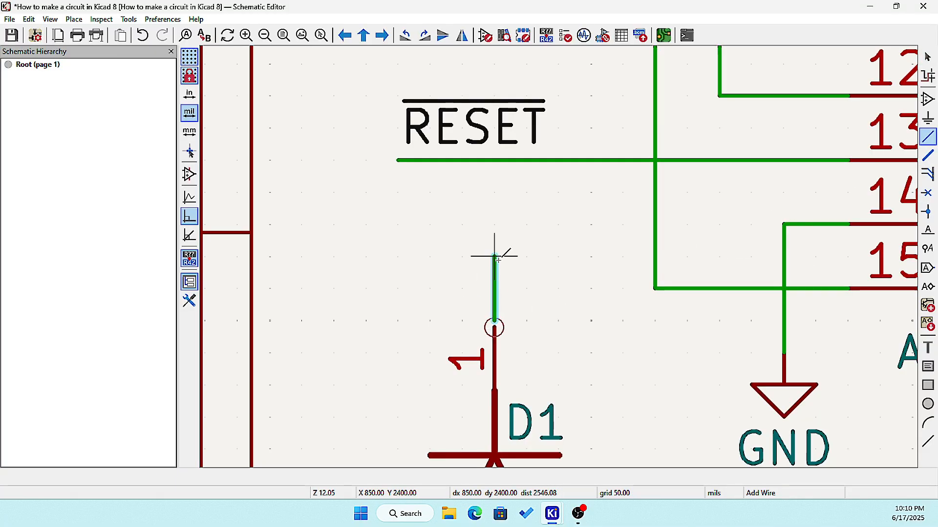
click(495, 160)
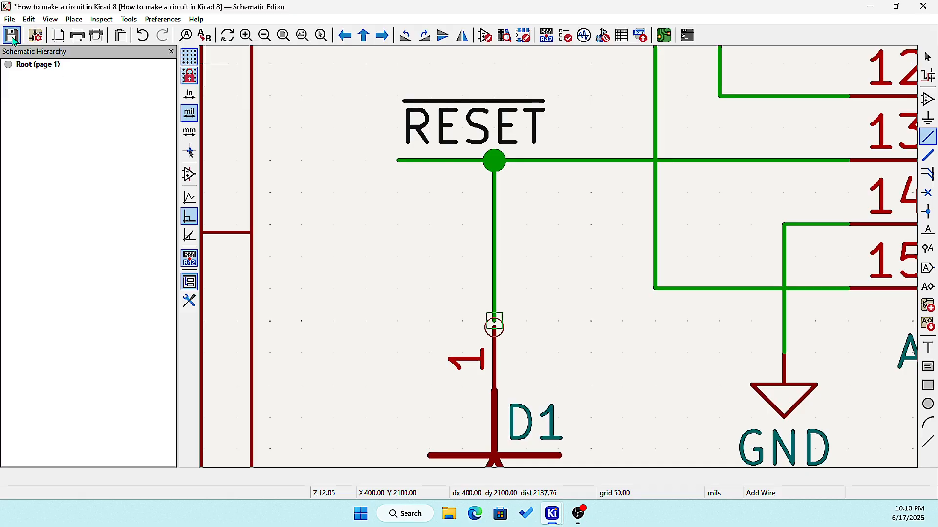
click(11, 35)
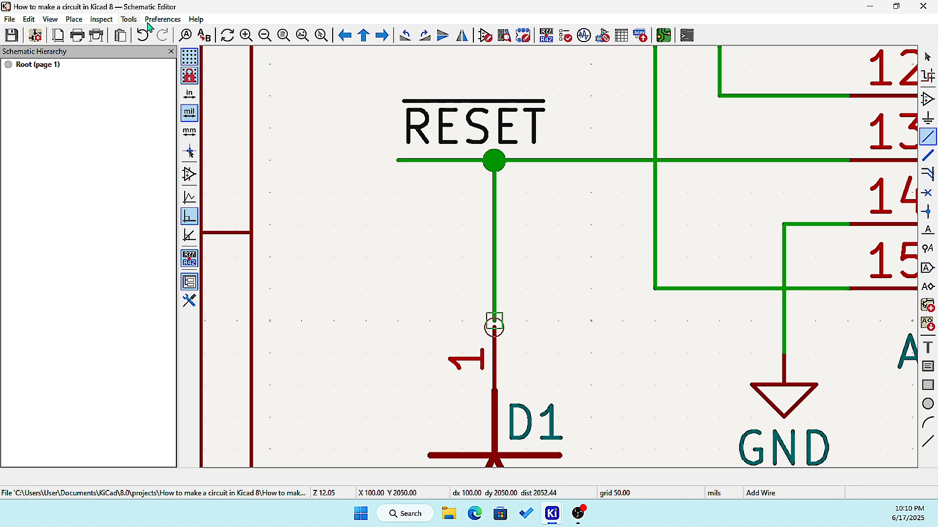
Step: Update the PCB from the schematic with the option to delete footprints with no symbols enabled, and close the update dialog
click(129, 19)
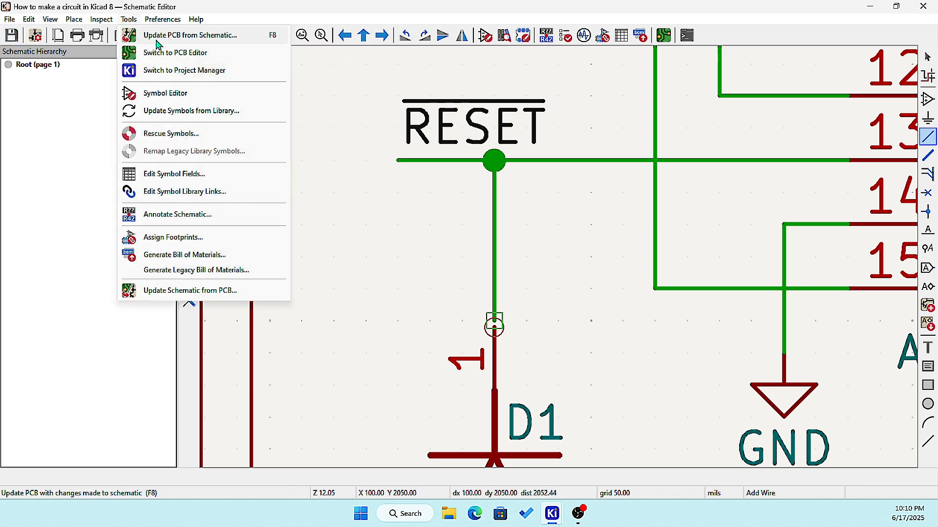
click(190, 35)
click(346, 314)
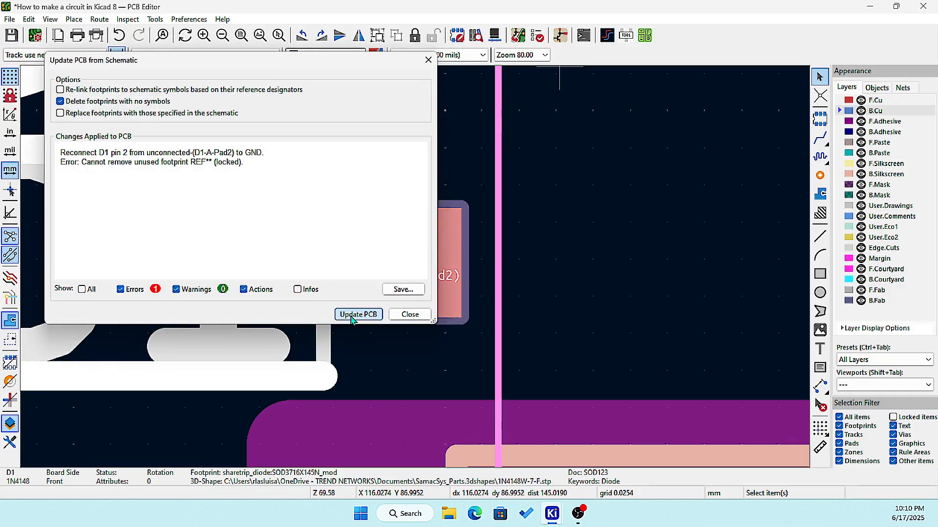
click(409, 314)
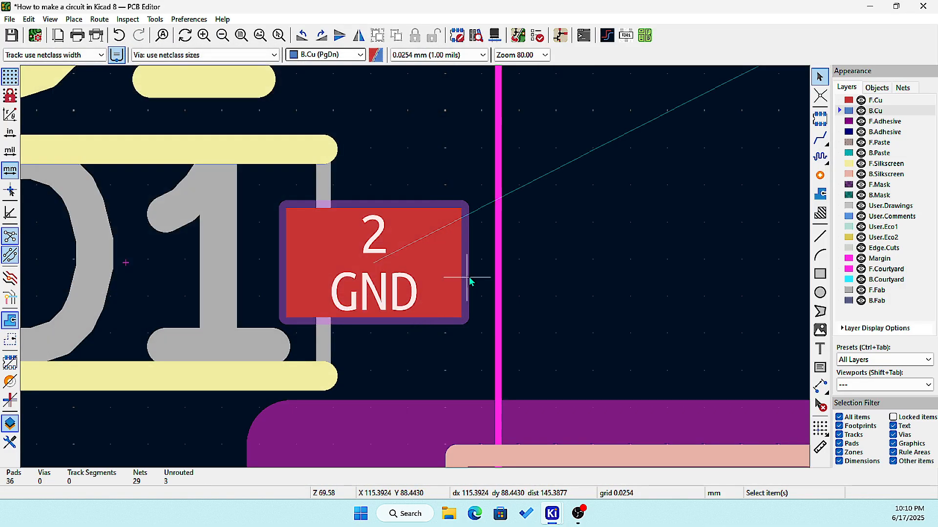
Step: Examine the net names on both D1 pads on the board and the wire end at D1's pin 1 in the schematic
scroll(464, 271, down, 3)
scroll(369, 276, up, 3)
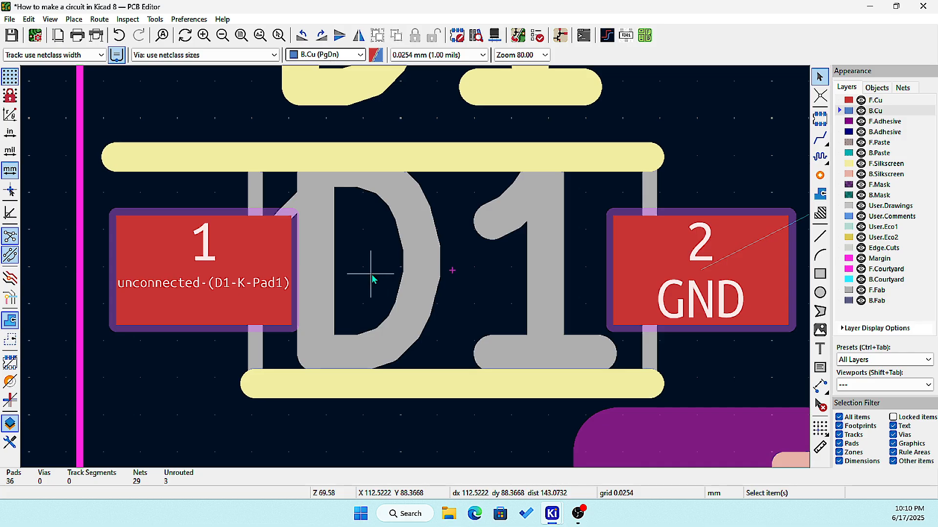
scroll(450, 254, down, 5)
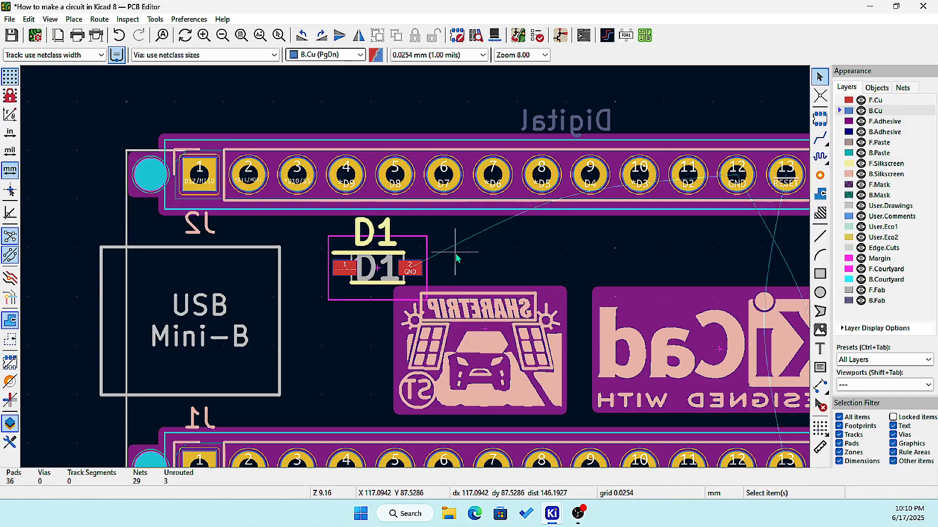
scroll(373, 270, up, 3)
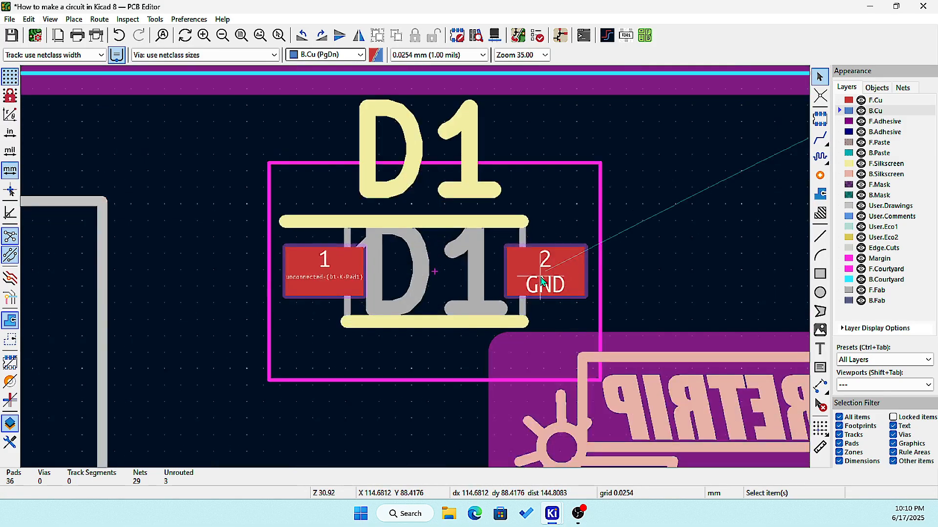
scroll(544, 275, up, 3)
scroll(416, 267, up, 2)
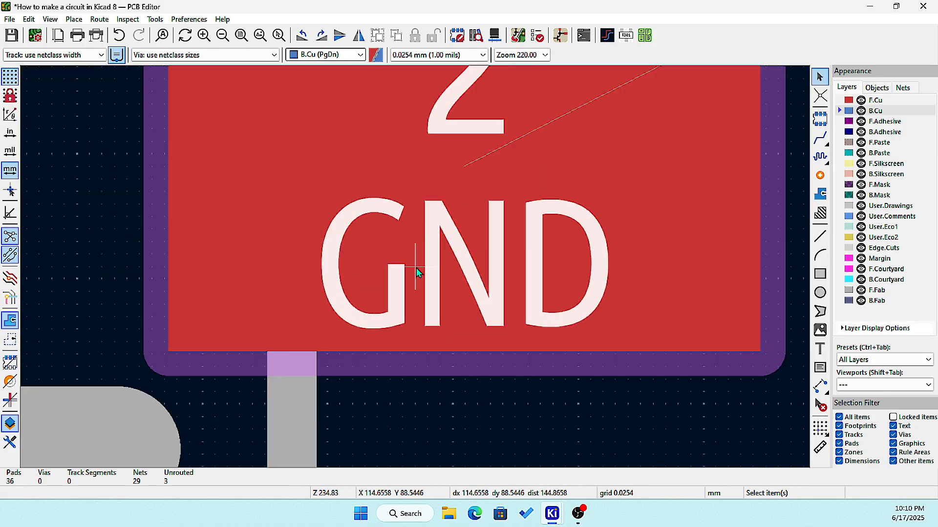
scroll(416, 267, down, 4)
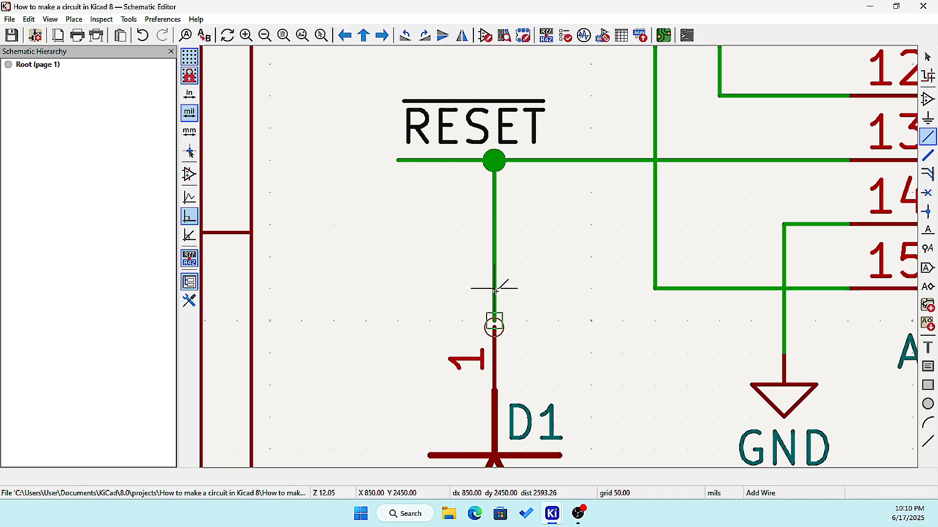
scroll(558, 224, down, 2)
scroll(540, 251, up, 4)
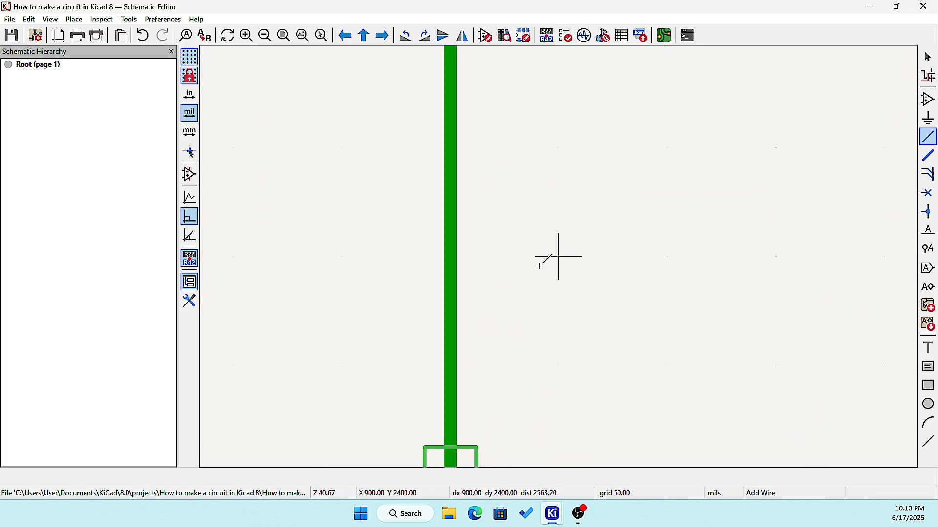
scroll(556, 255, down, 2)
Step: Leave the wire tool and delete the wire between the RESET line and pin 1 of D1
key(Escape)
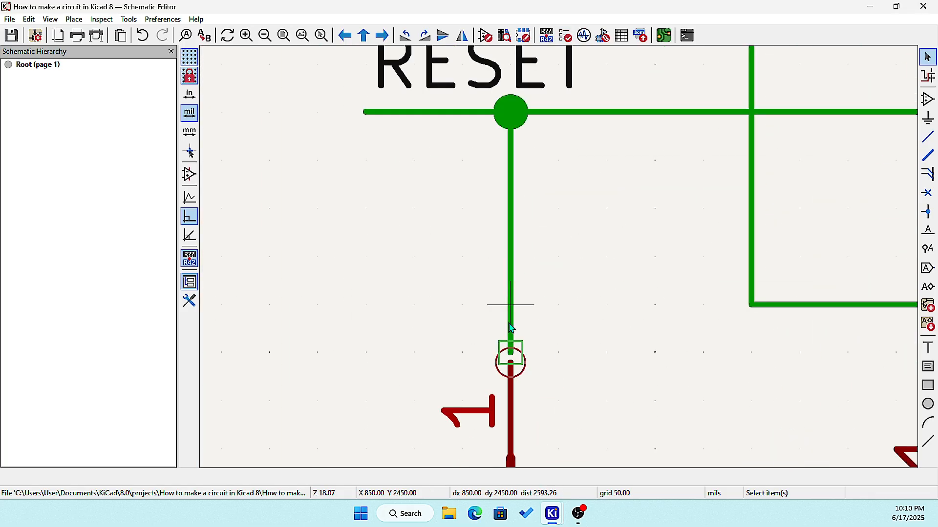
click(511, 328)
key(Delete)
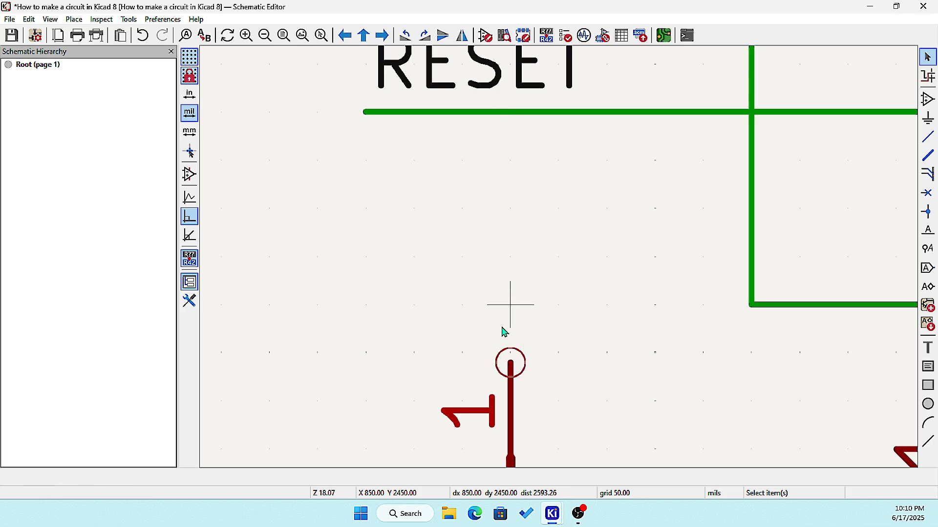
Step: Redraw the wire from the end of D1's pin 1 straight up to the RESET line and save the schematic
click(512, 366)
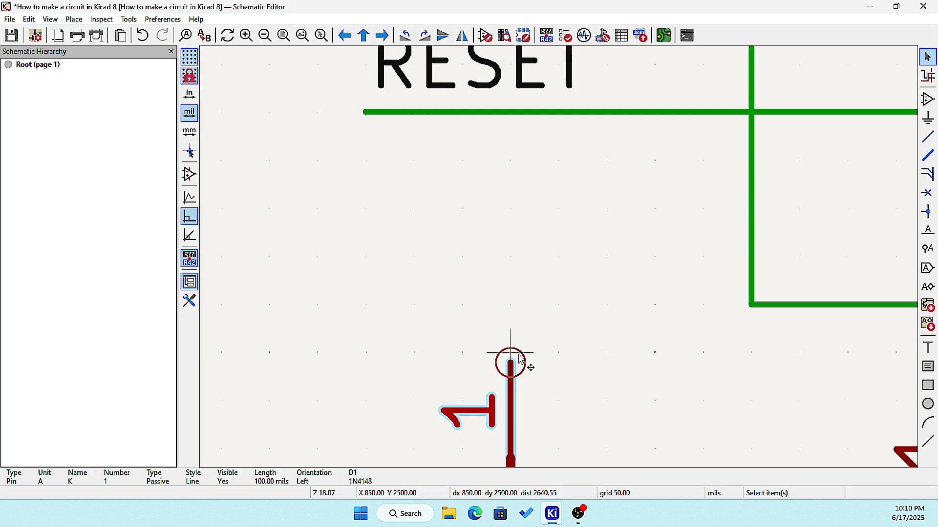
click(928, 138)
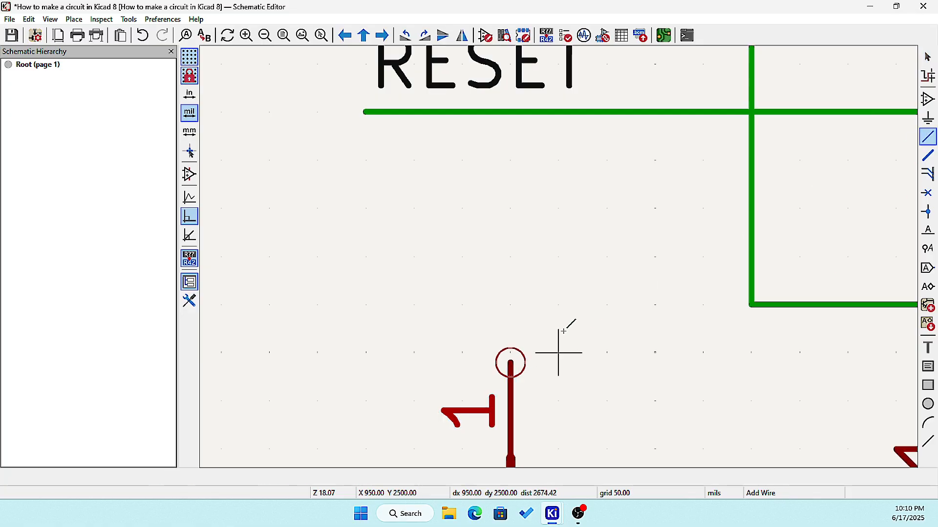
click(511, 362)
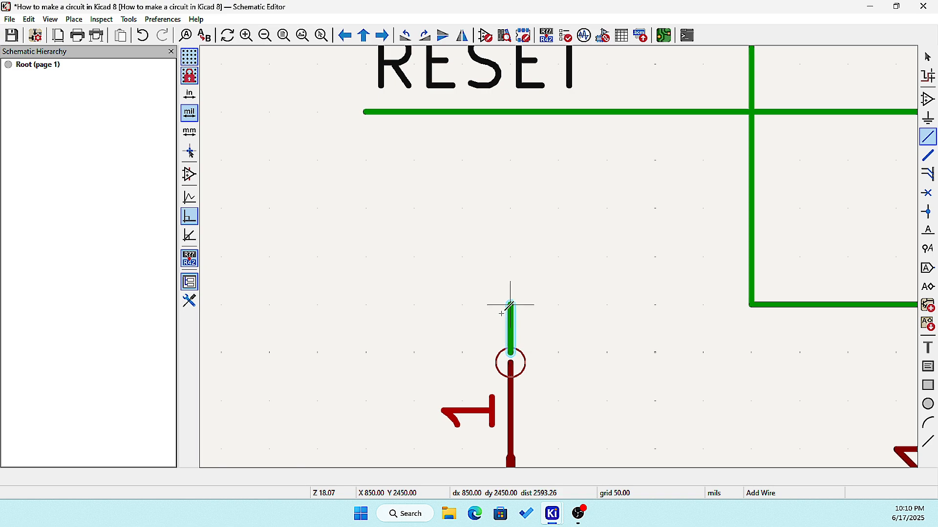
click(510, 112)
scroll(558, 351, down, 3)
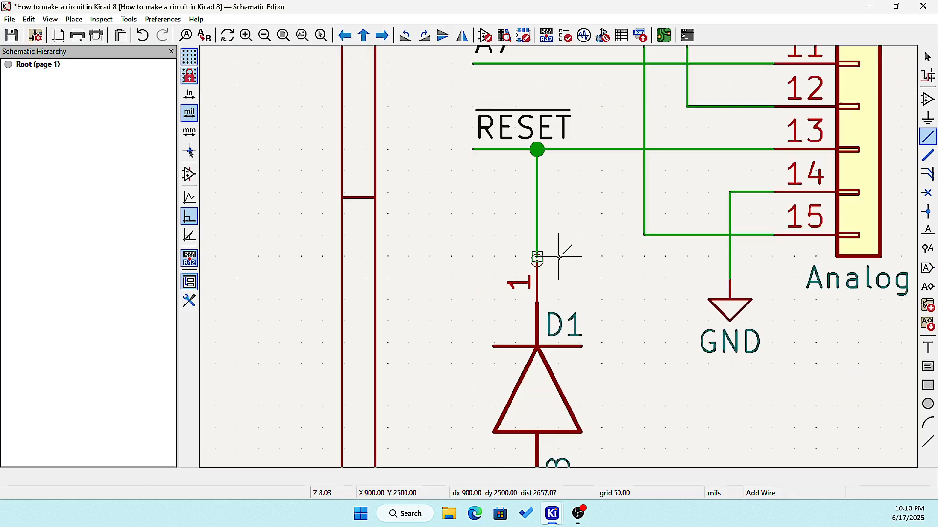
scroll(558, 256, up, 3)
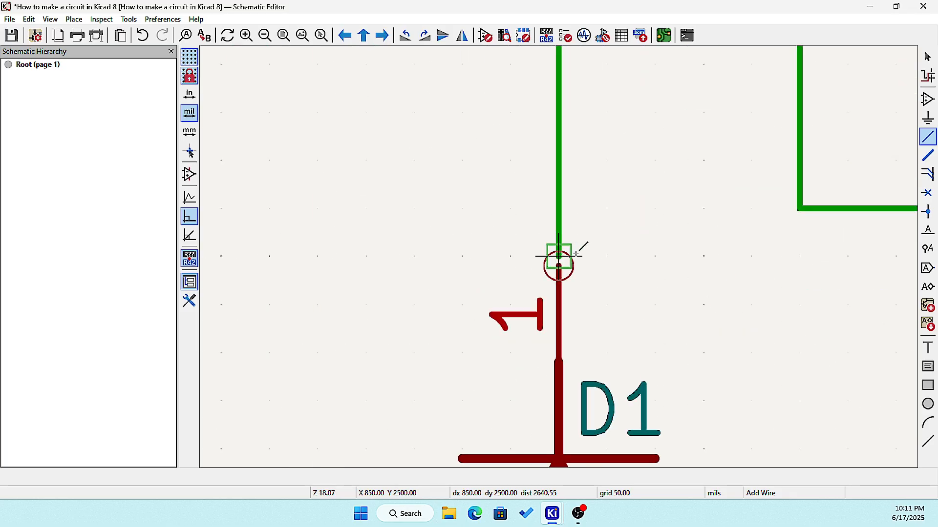
click(12, 35)
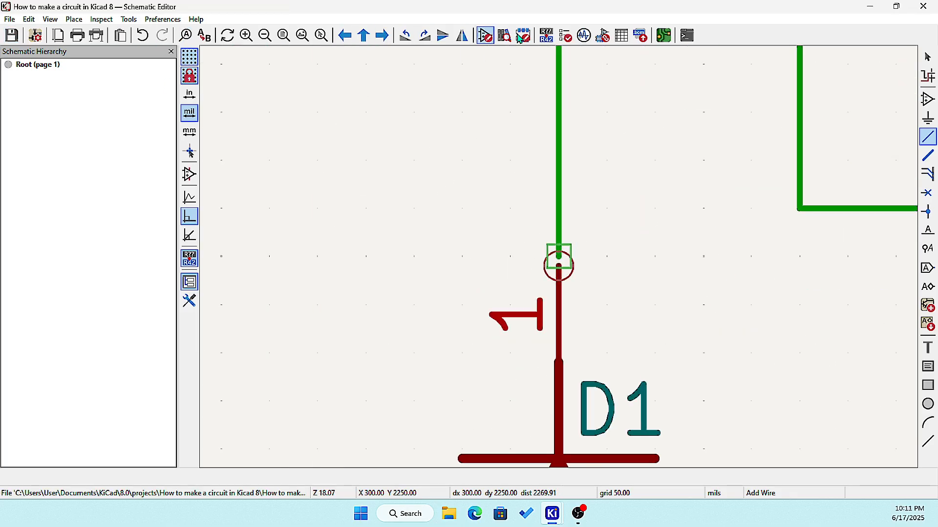
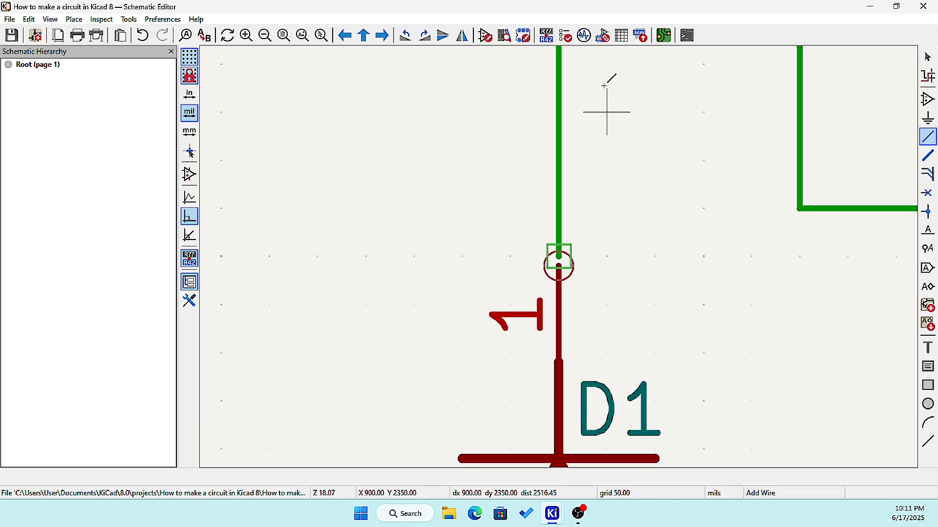
Step: Switch to the PCB Editor and save the board
click(664, 38)
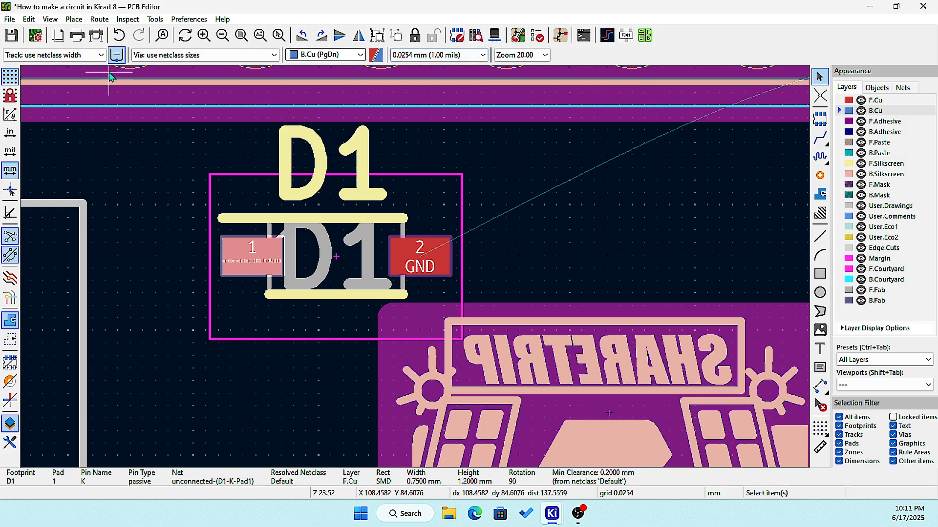
key(ctrl+s)
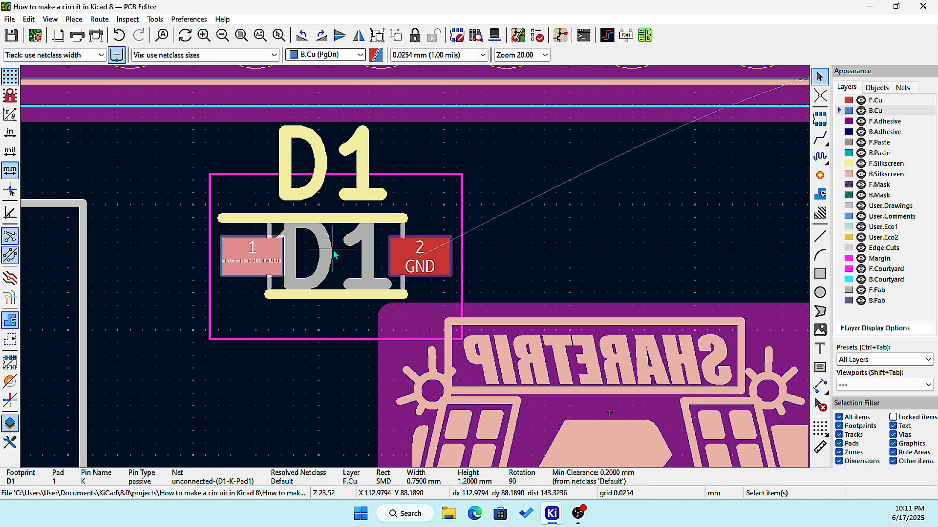
scroll(287, 258, up, 2)
scroll(401, 266, down, 3)
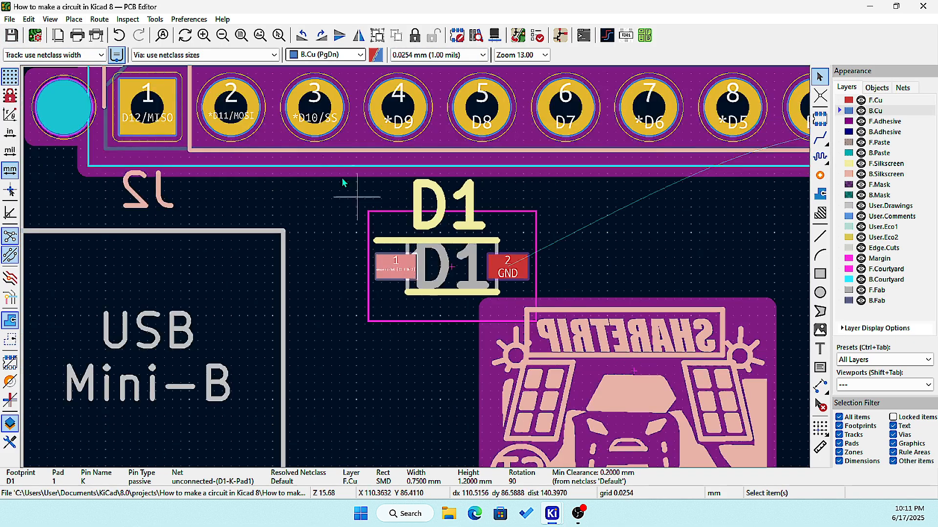
Step: Update the PCB from the saved schematic once more and close the update dialog
click(155, 20)
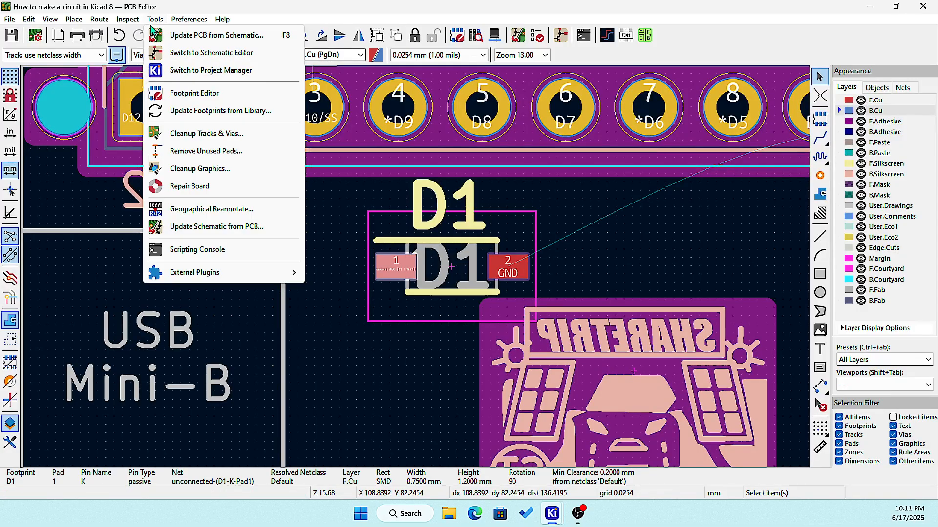
click(215, 35)
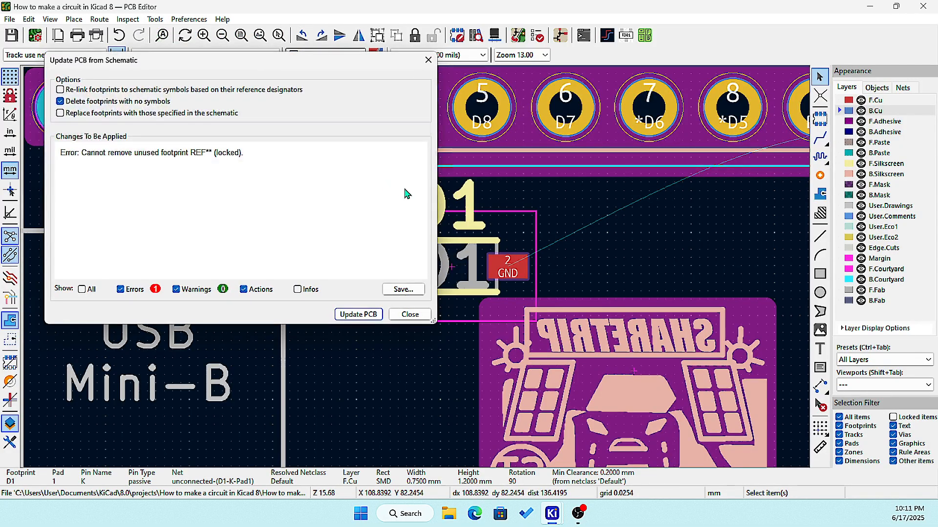
click(374, 318)
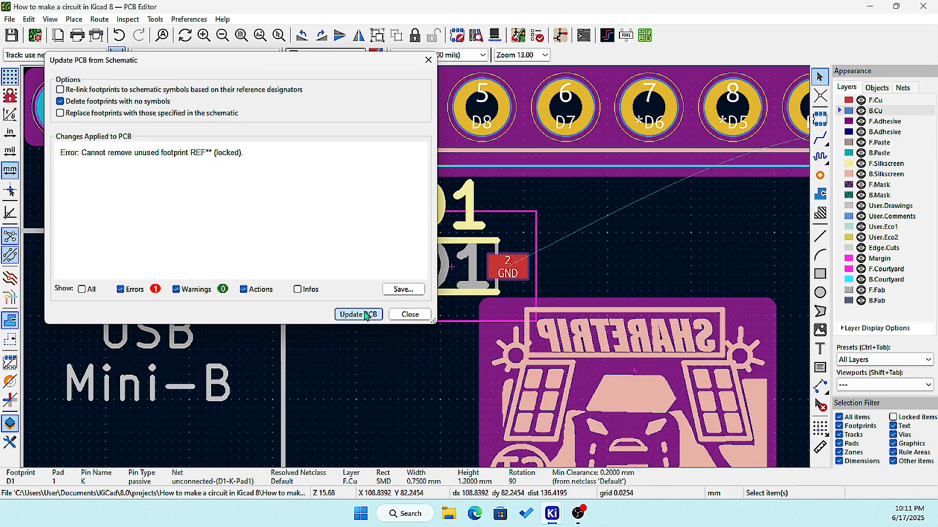
click(409, 315)
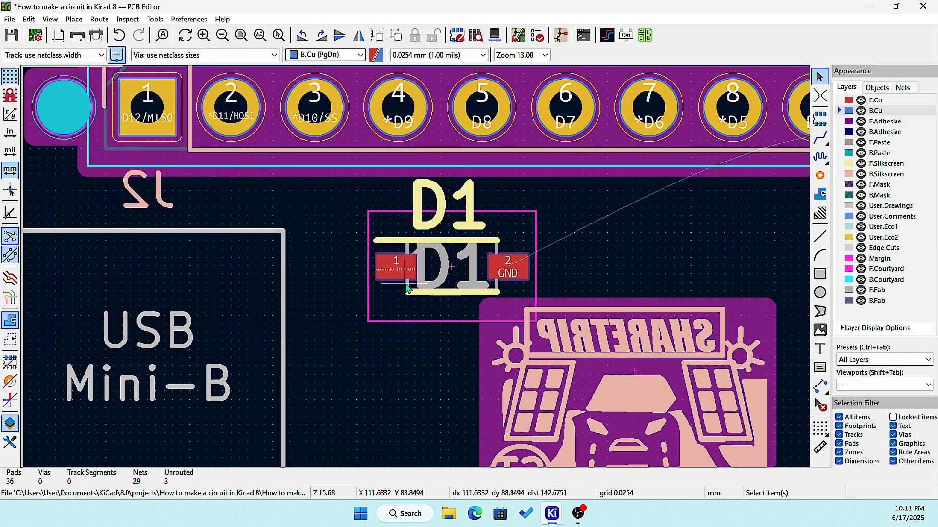
Step: Check the net on pad 1 of D1, and close the PCB Editor, saving the board changes
scroll(416, 273, up, 7)
scroll(417, 272, down, 5)
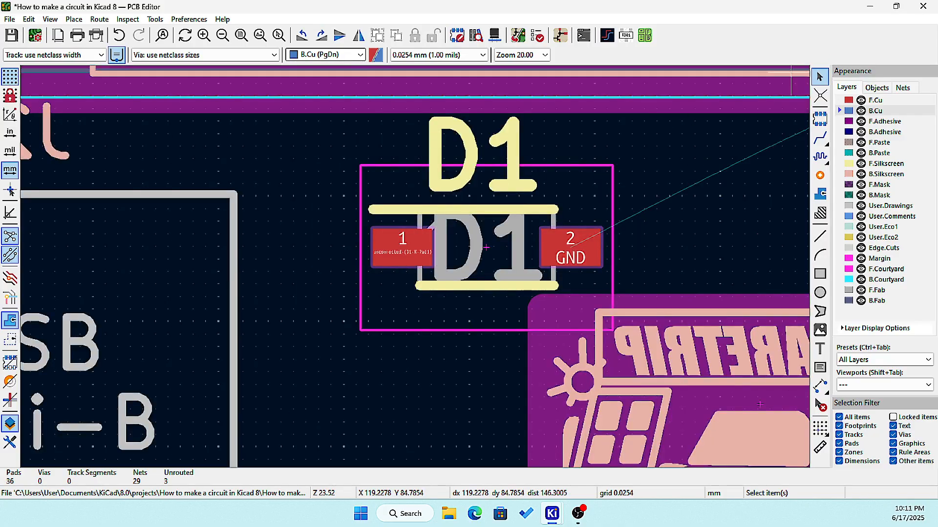
click(924, 7)
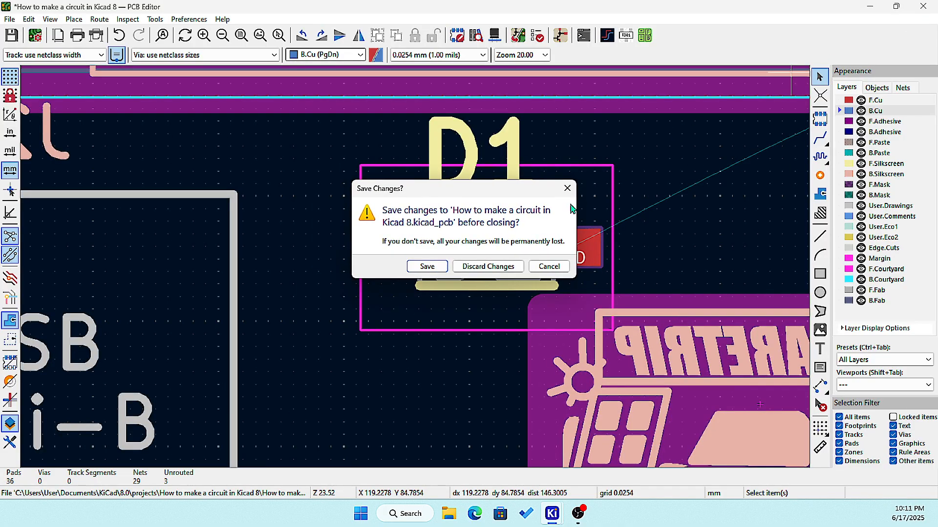
click(427, 267)
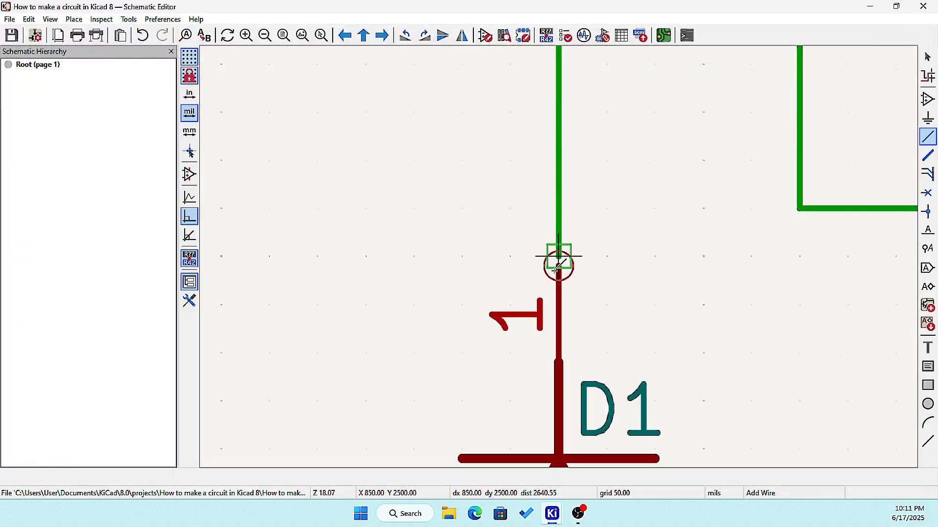
Step: Open the symbol properties of diode D1 in the schematic
scroll(558, 266, down, 5)
scroll(567, 291, up, 5)
scroll(571, 297, down, 5)
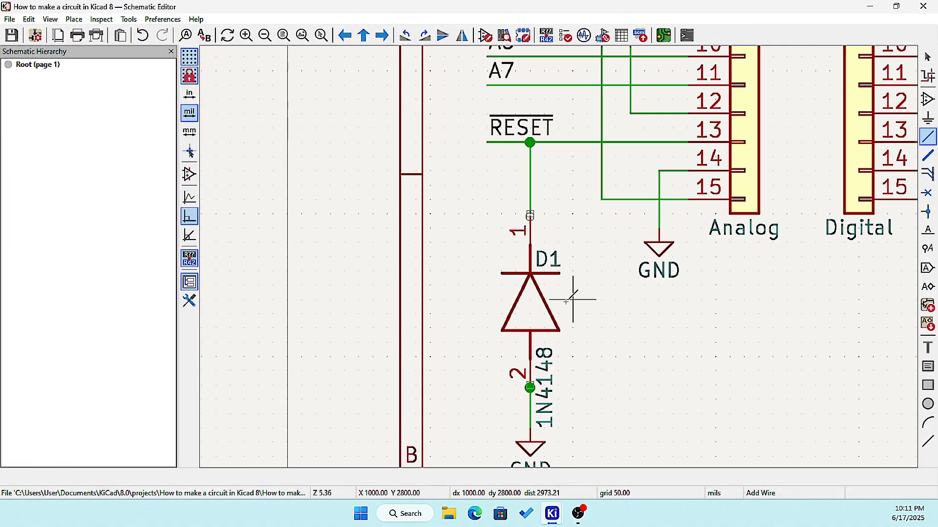
key(Escape)
click(536, 308)
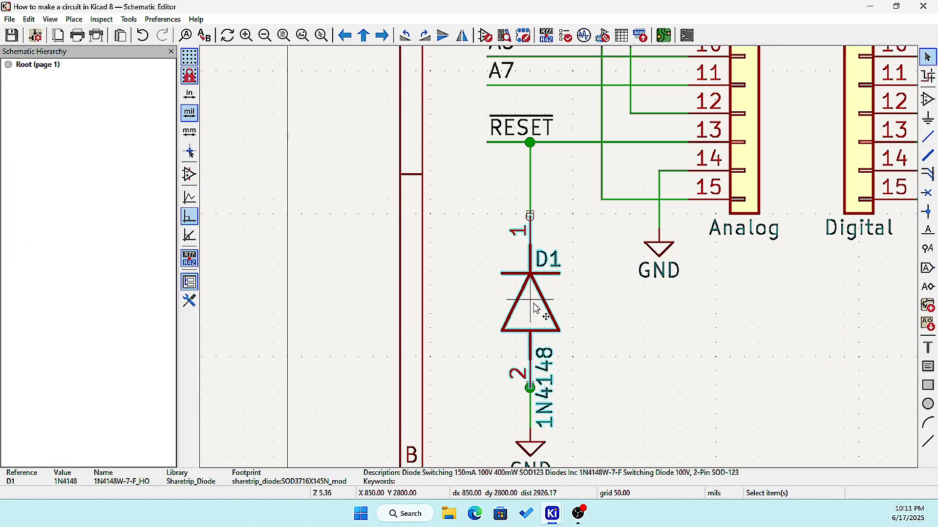
right_click(536, 307)
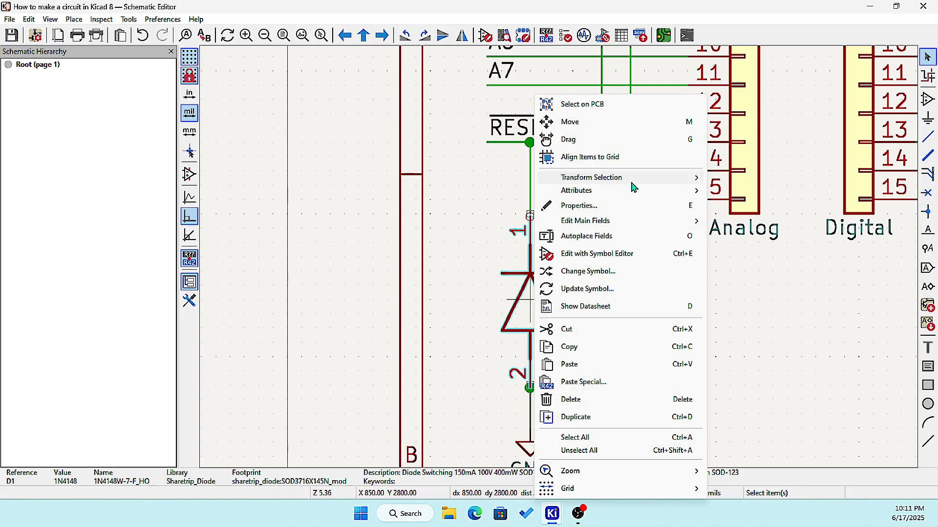
click(616, 206)
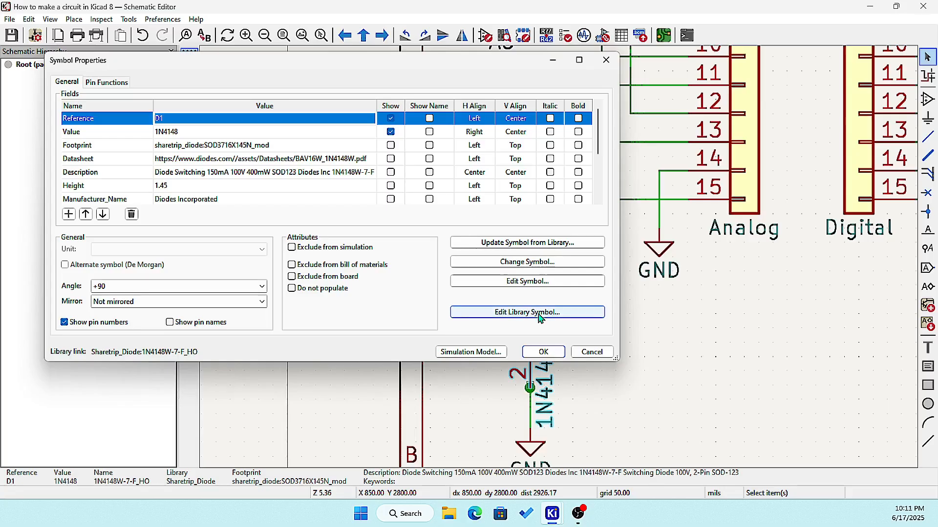
Step: Open D1's library symbol for editing and set the symbol grid to 10 mils
click(539, 313)
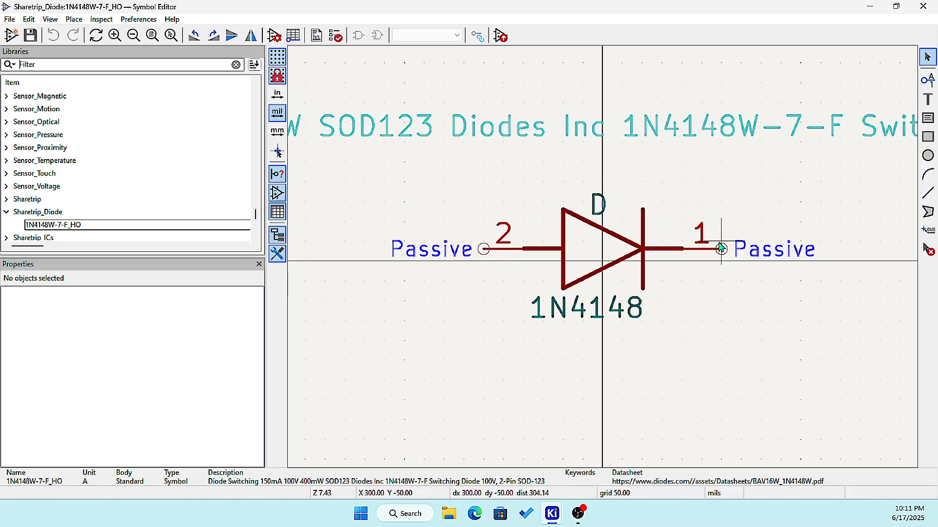
right_click(698, 331)
mouse_move(771, 461)
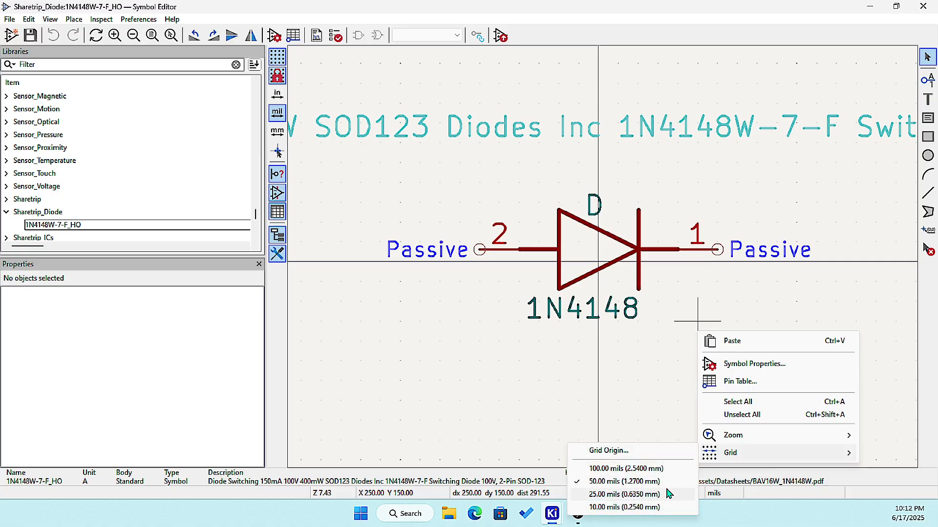
click(625, 482)
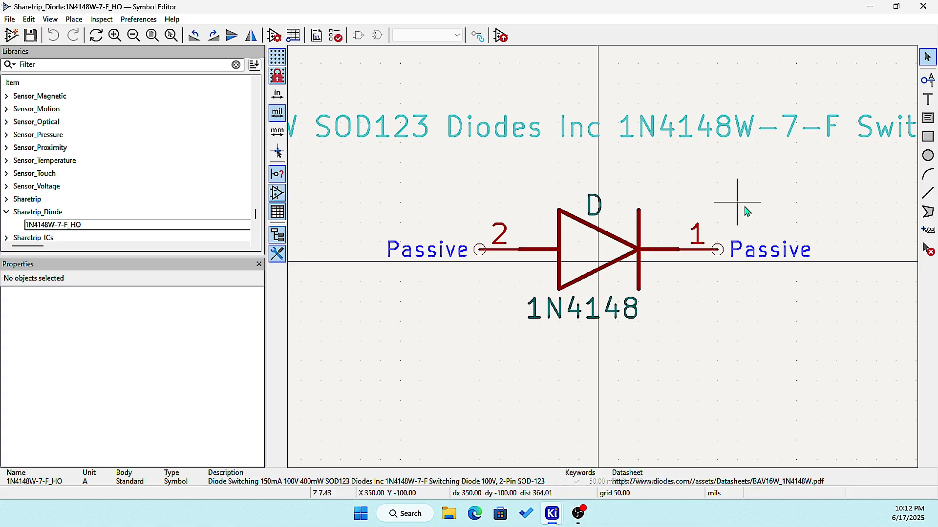
right_click(639, 363)
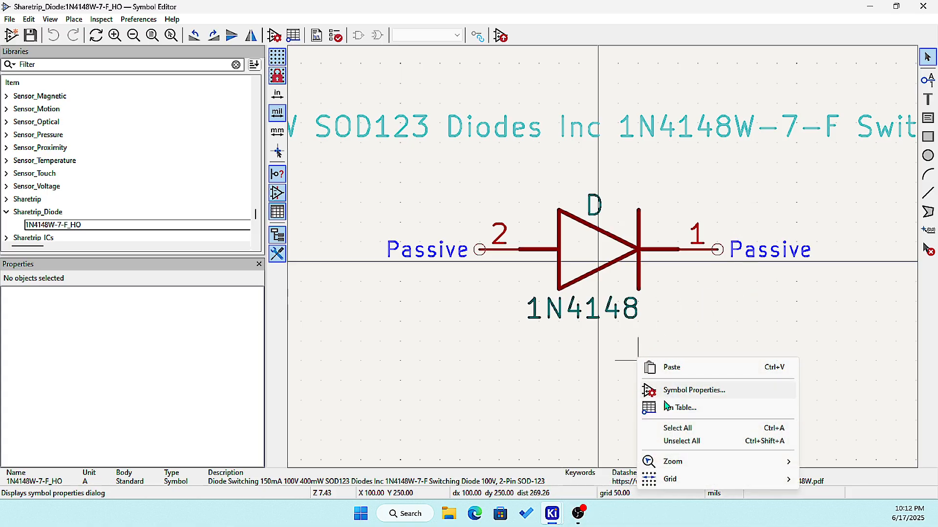
mouse_move(669, 479)
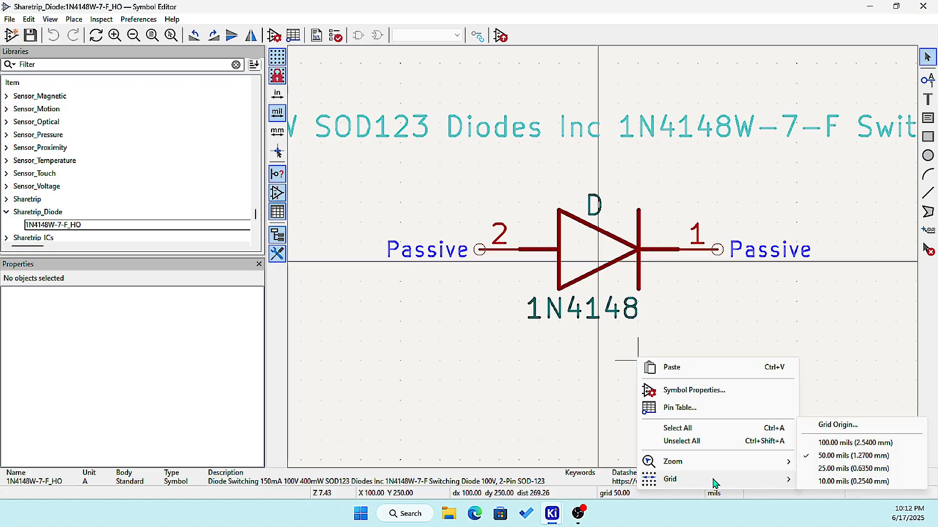
click(850, 481)
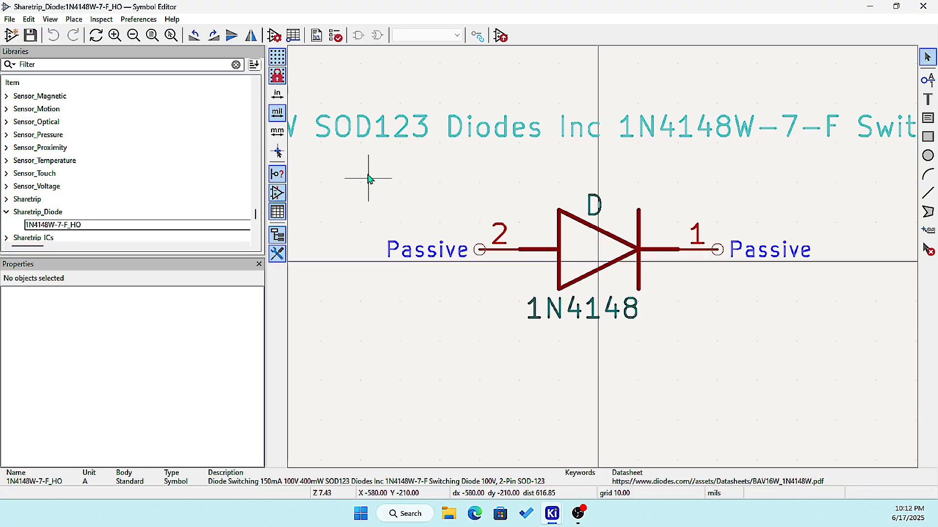
Step: Move the whole 1N4148 diode symbol so both pins lie on the horizontal origin axis, and save the library symbol
drag(368, 176, 834, 361)
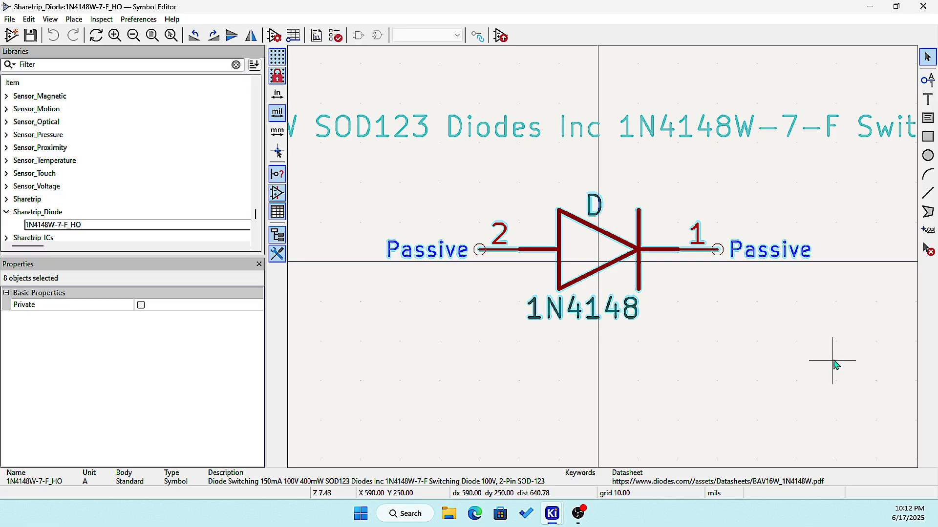
key(m)
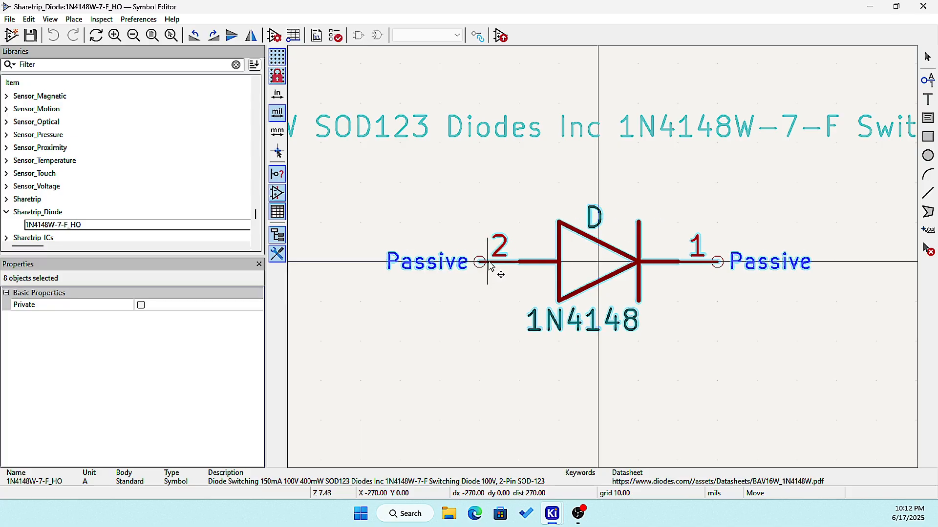
click(488, 266)
click(469, 305)
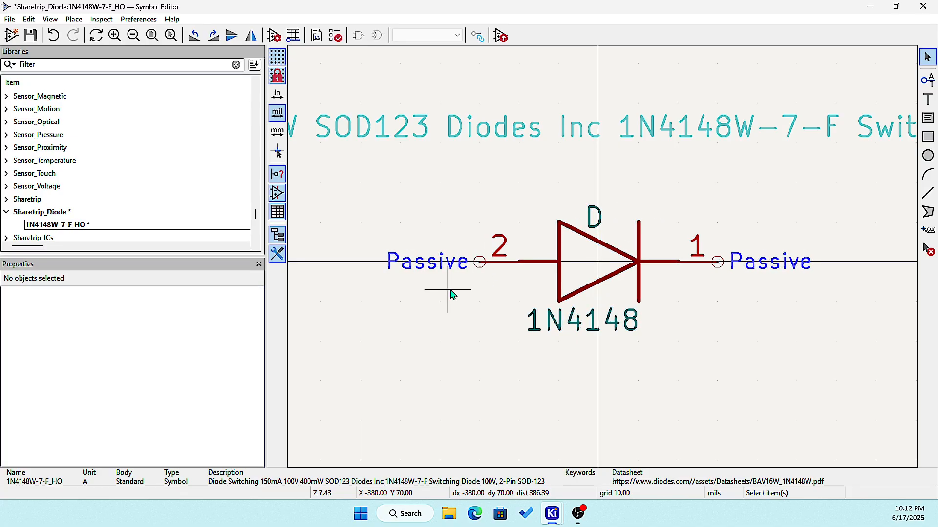
click(30, 35)
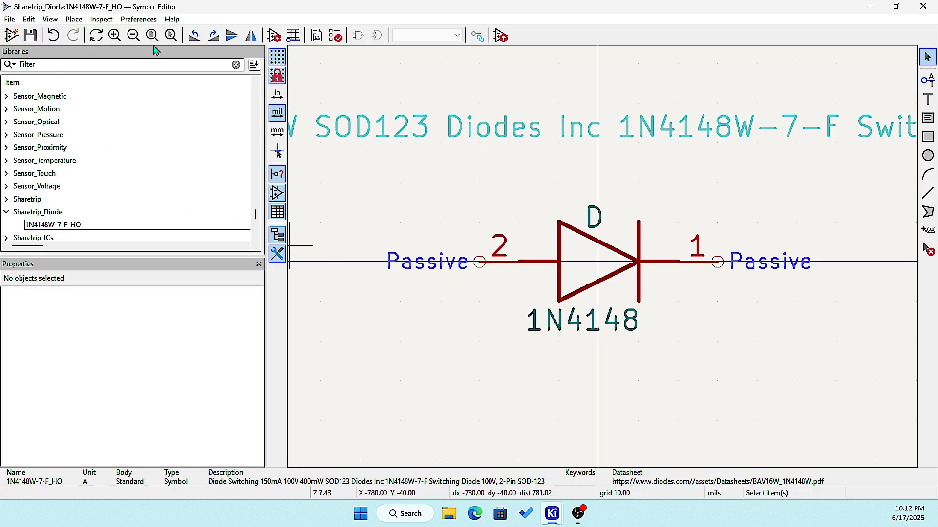
click(928, 7)
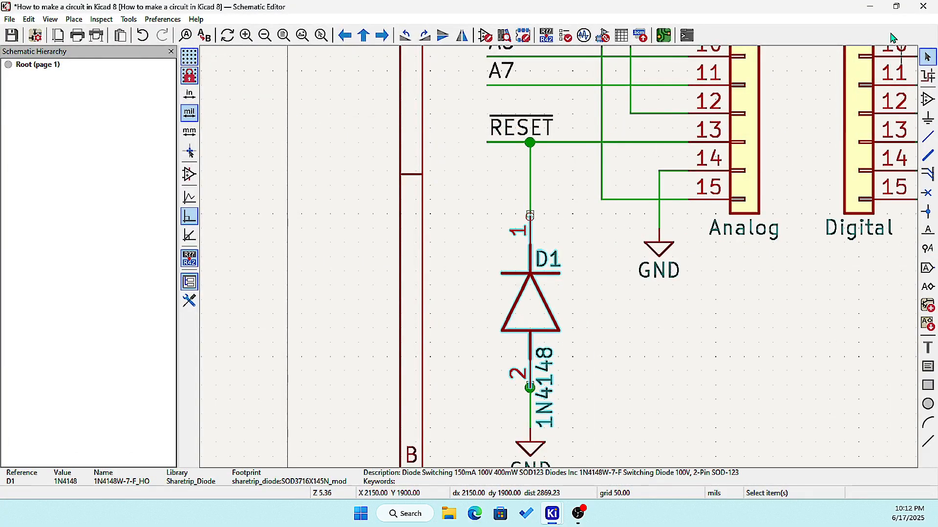
Step: Update diode D1 in the schematic from its edited library symbol
click(615, 364)
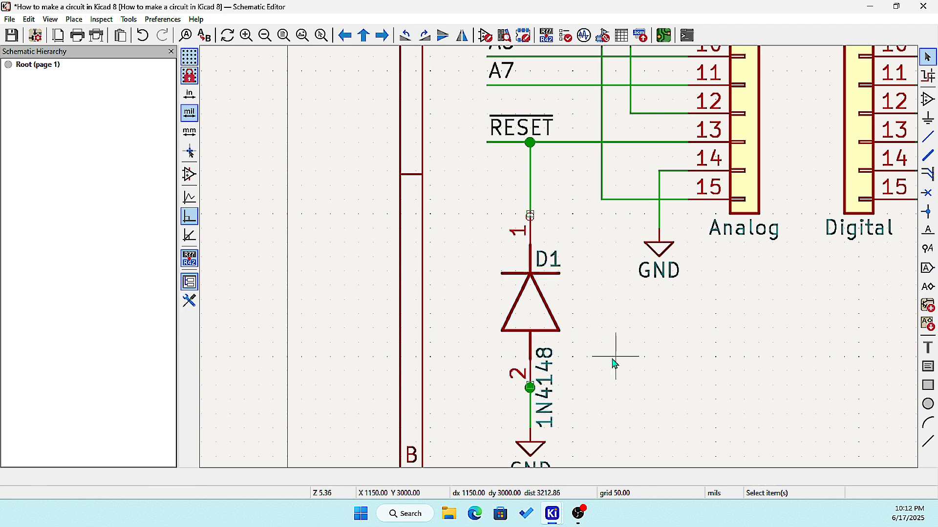
click(535, 320)
right_click(535, 319)
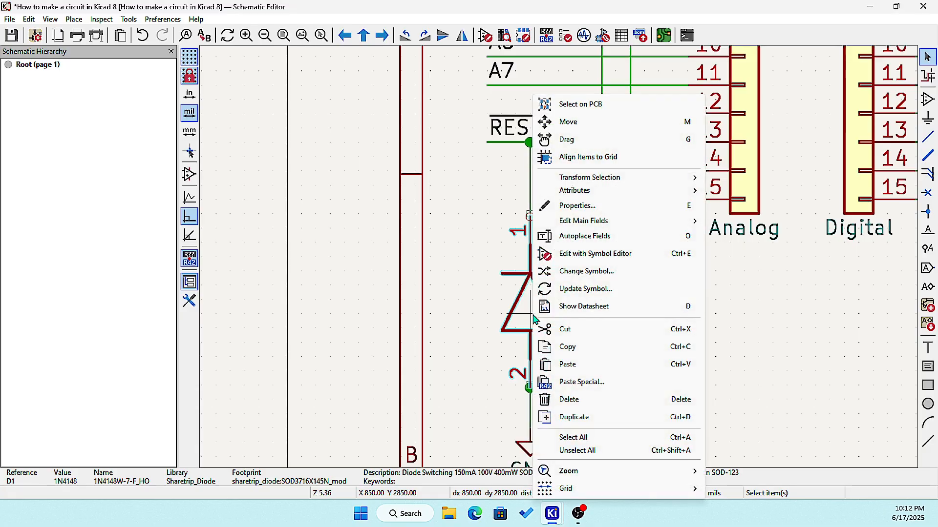
click(586, 290)
click(572, 421)
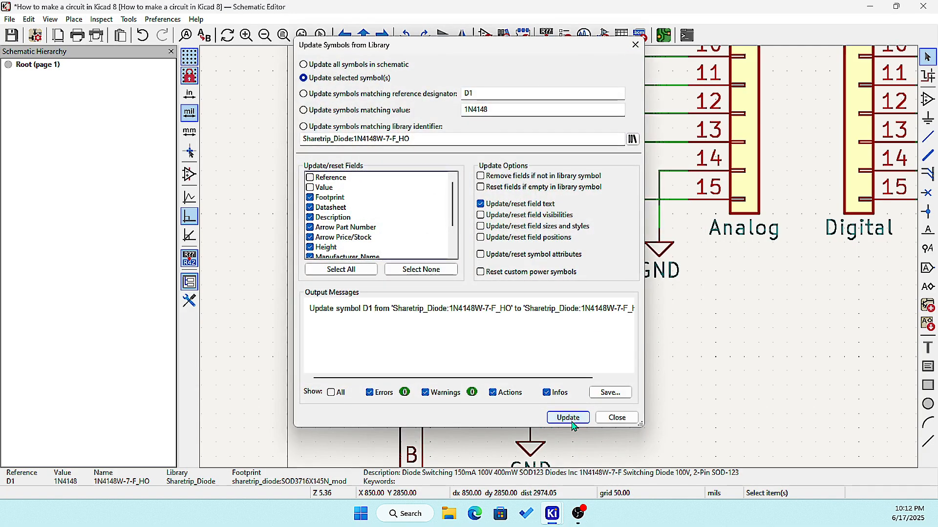
click(614, 418)
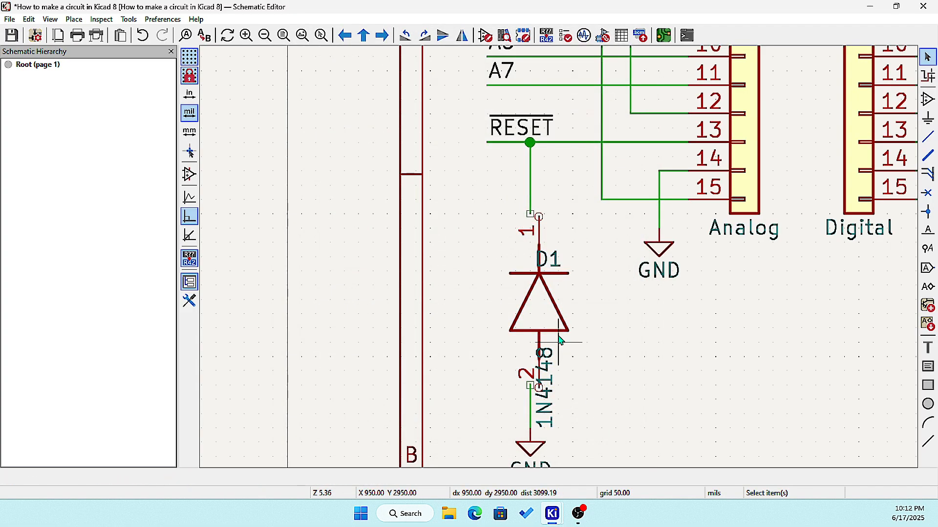
Step: Delete the wire between GND and D1's pin 2, and move the GND symbol one 50 mil grid step to X 900
scroll(553, 327, up, 2)
scroll(561, 257, down, 4)
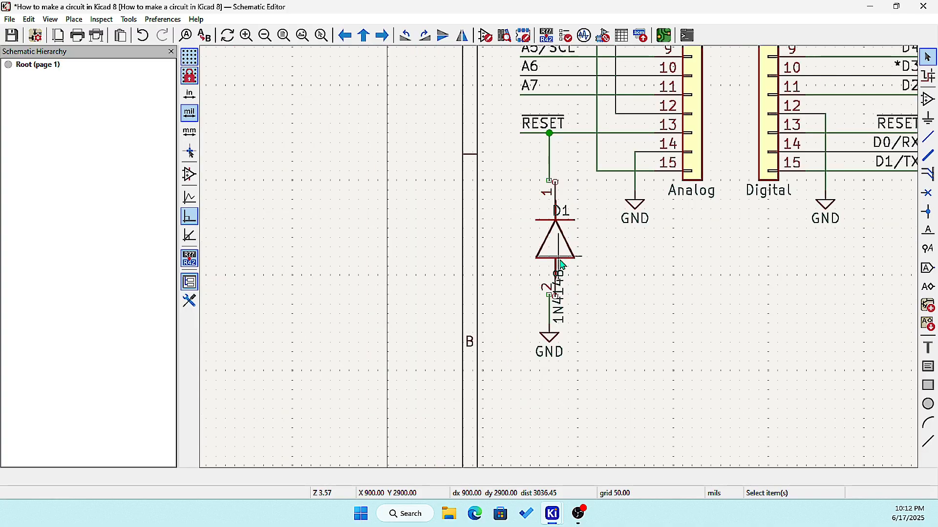
scroll(562, 313, up, 4)
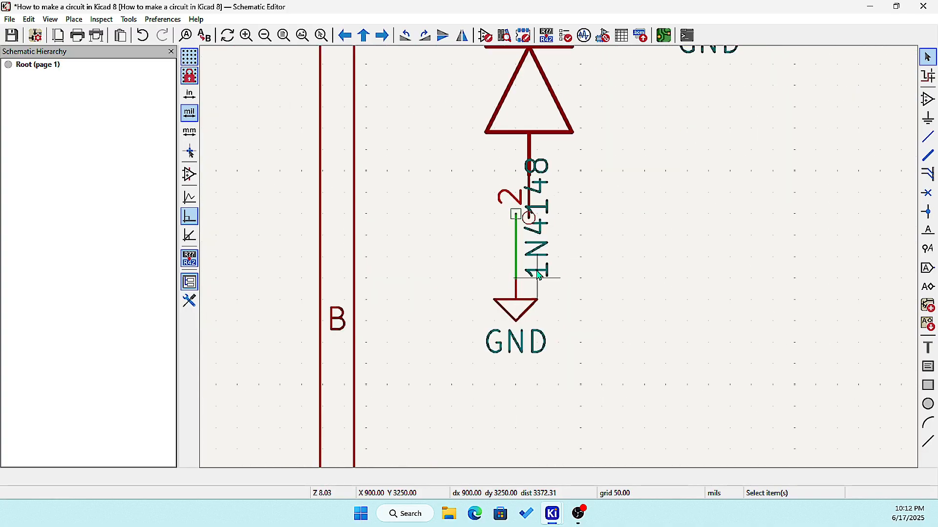
click(516, 312)
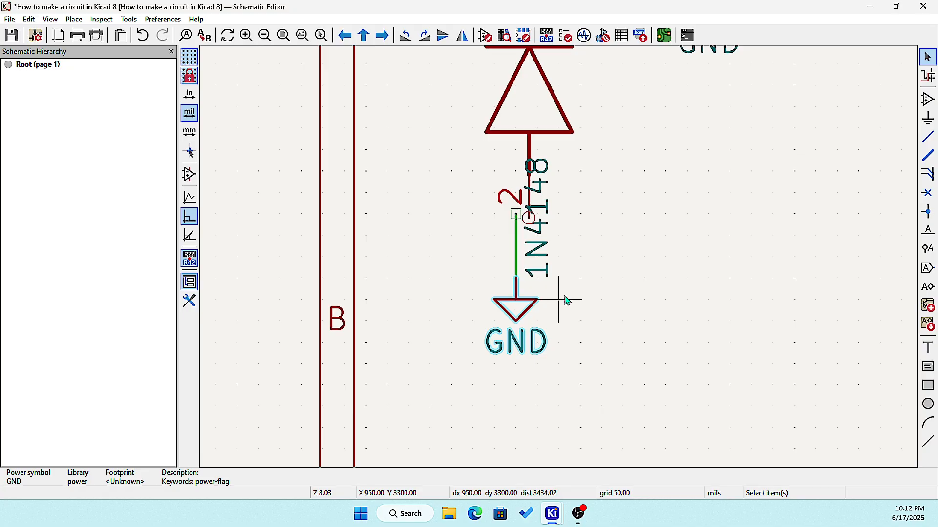
click(517, 258)
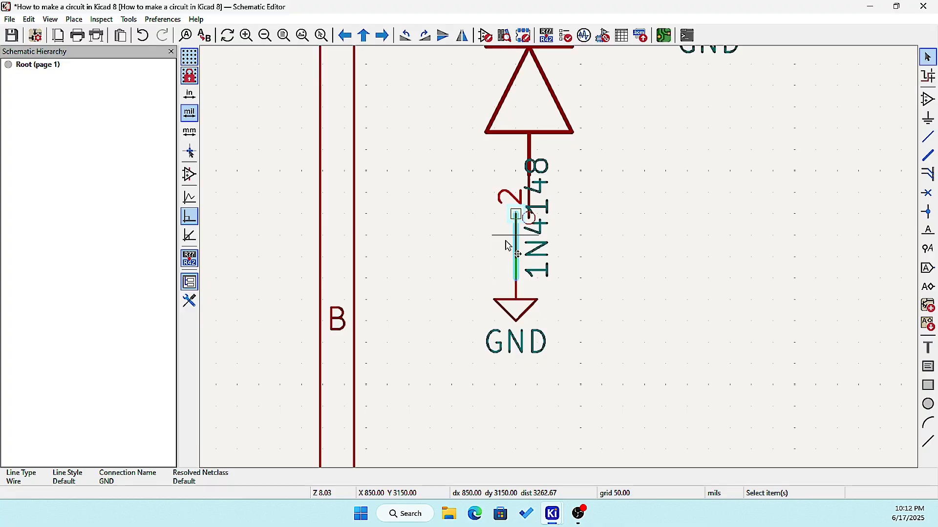
click(515, 312)
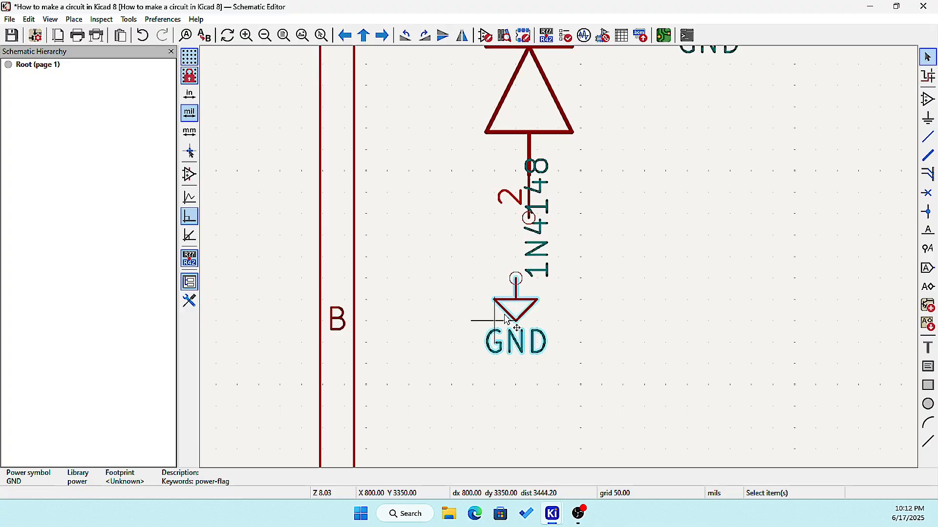
key(m)
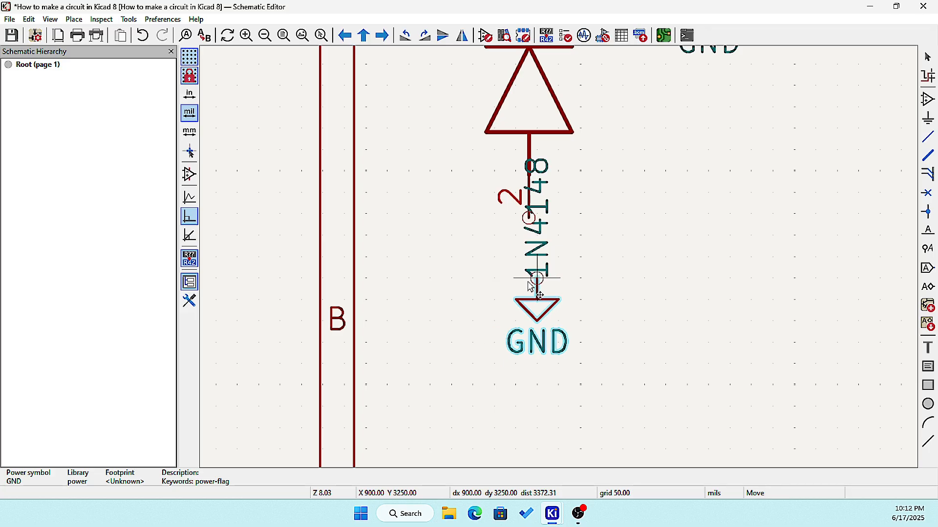
click(531, 286)
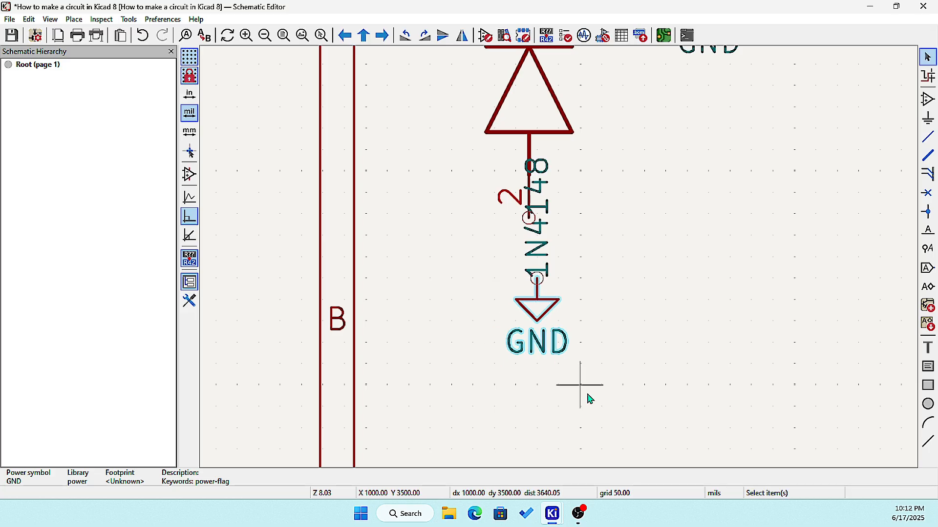
Step: Set the schematic grid to 10 mils
right_click(602, 386)
mouse_move(655, 378)
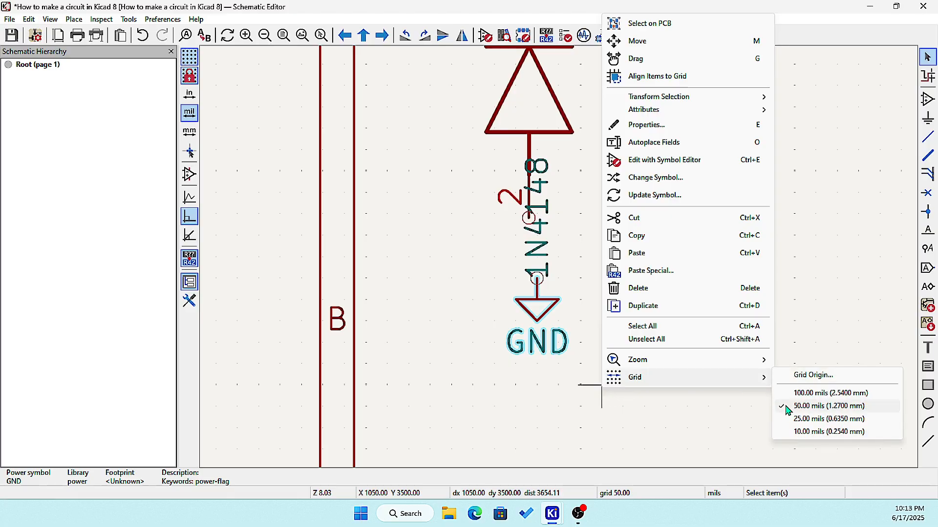
click(813, 432)
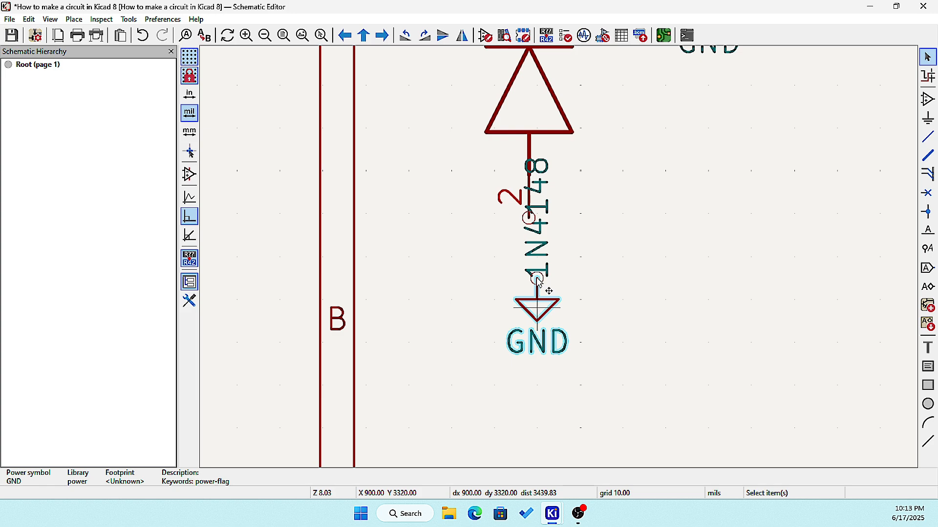
mouse_move(537, 282)
mouse_down()
mouse_move(523, 302)
mouse_move(537, 298)
mouse_up()
scroll(613, 262, up, 2)
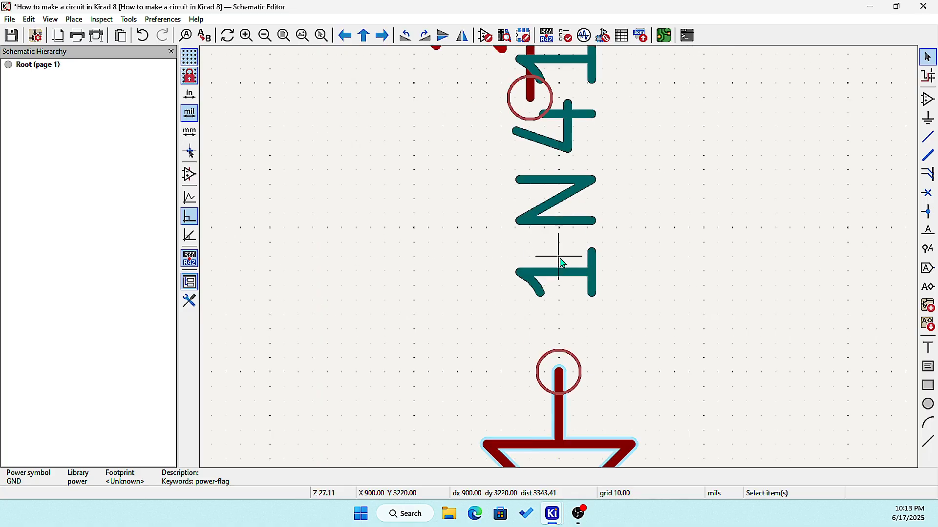
scroll(578, 156, down, 4)
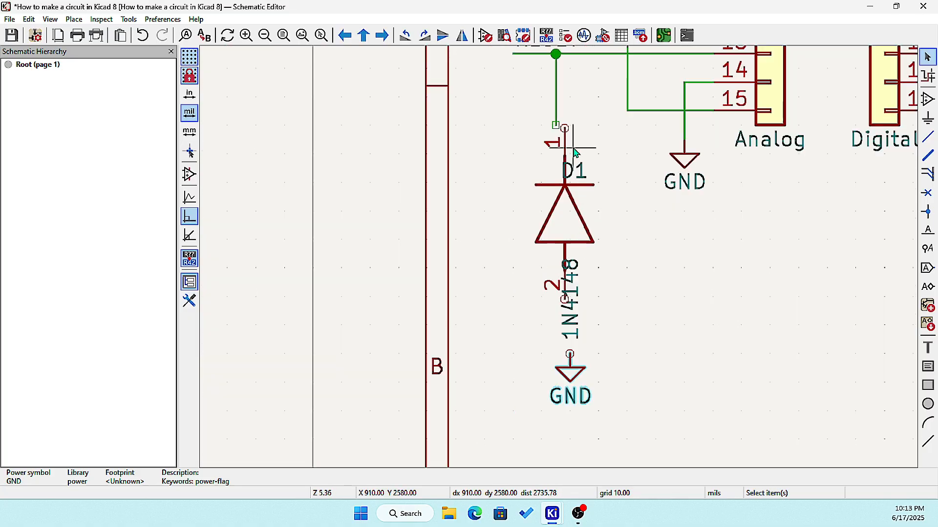
Step: Delete the wire between the RESET net and pin 1 of D1
scroll(576, 152, up, 4)
click(521, 173)
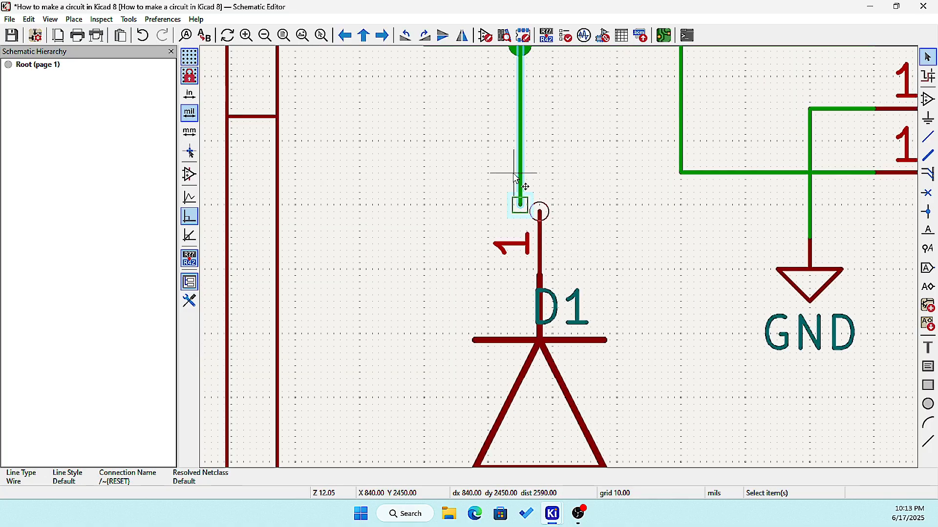
key(Delete)
scroll(509, 210, up, 4)
scroll(555, 259, down, 6)
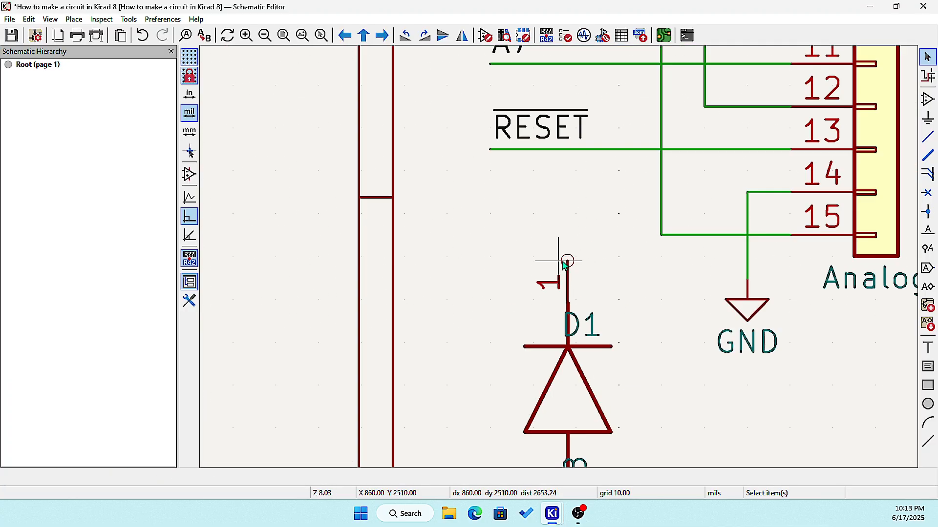
Step: Start a wire near pin 1 of D1 and set the schematic grid to 50 mils
click(927, 137)
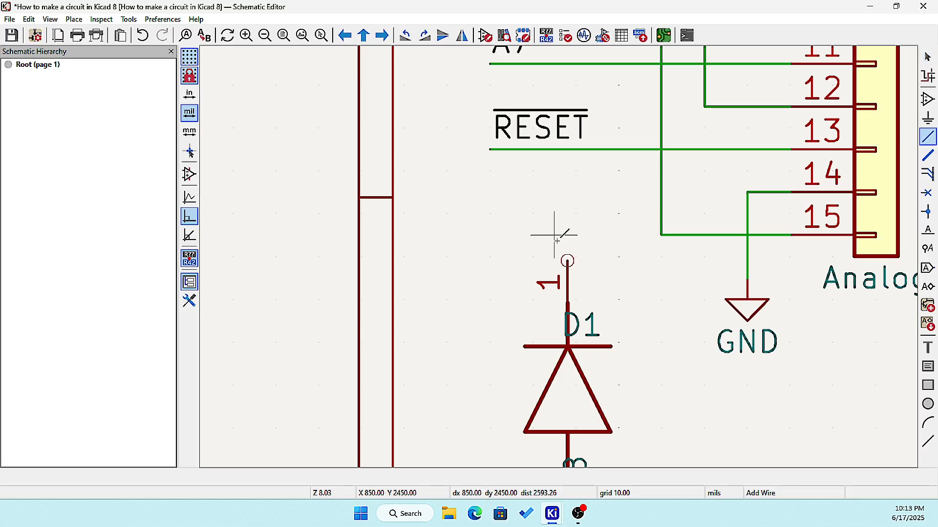
click(575, 257)
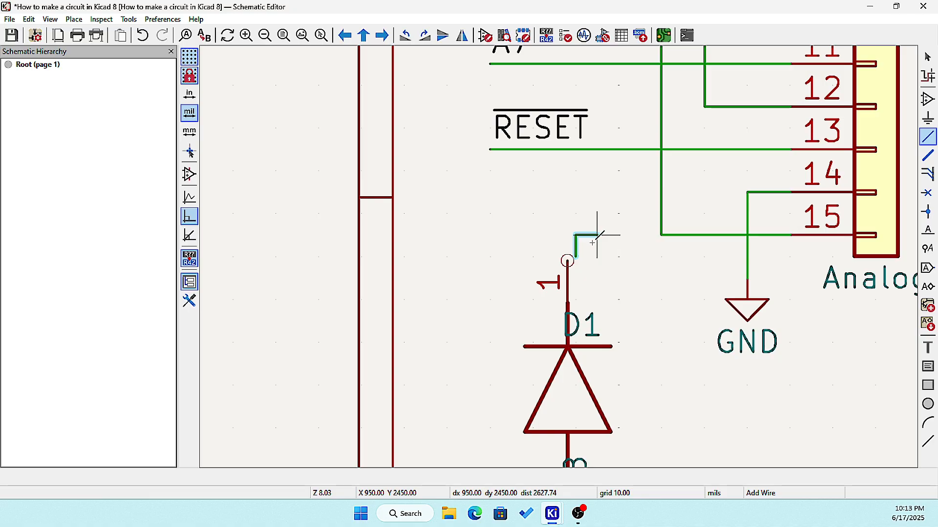
right_click(639, 342)
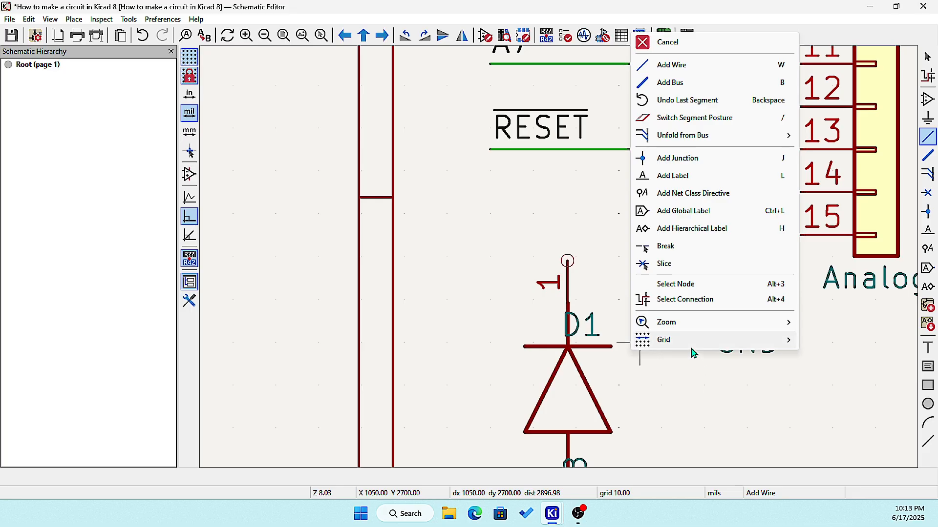
mouse_move(691, 350)
click(853, 369)
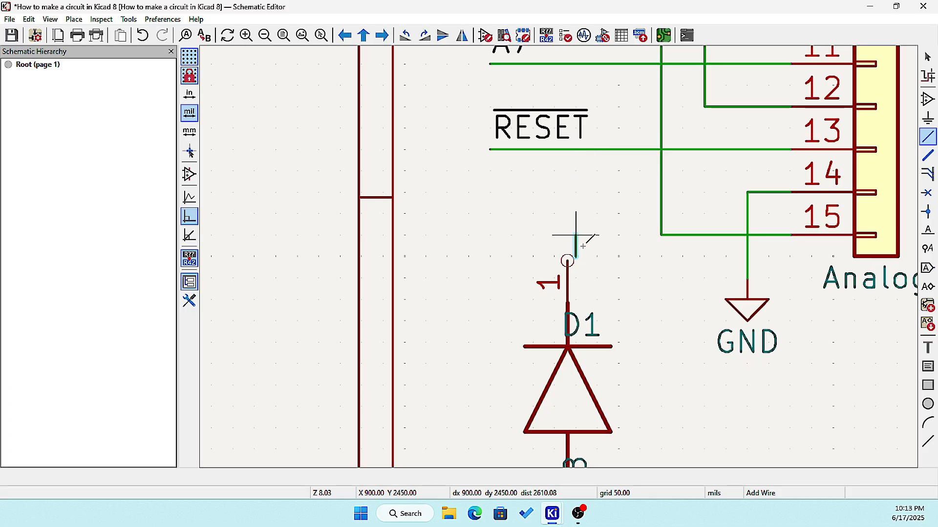
scroll(565, 238, up, 5)
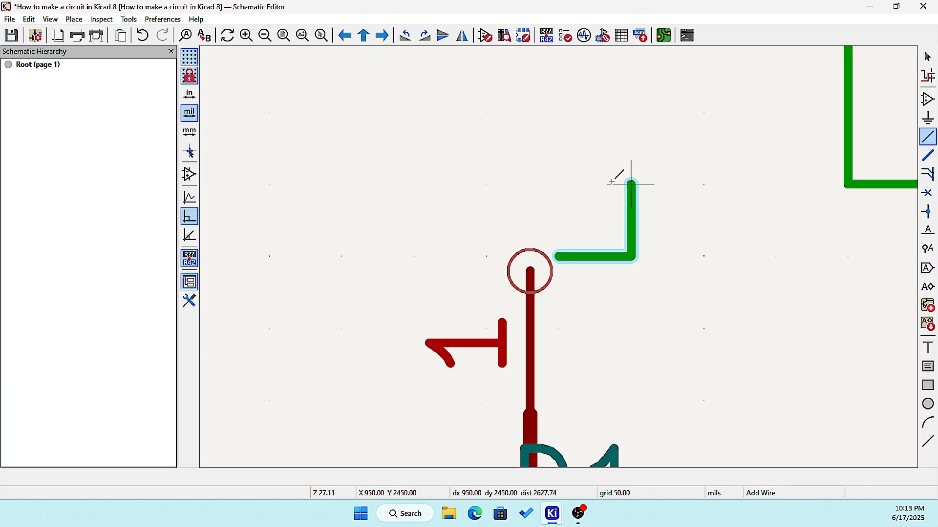
scroll(558, 111, down, 5)
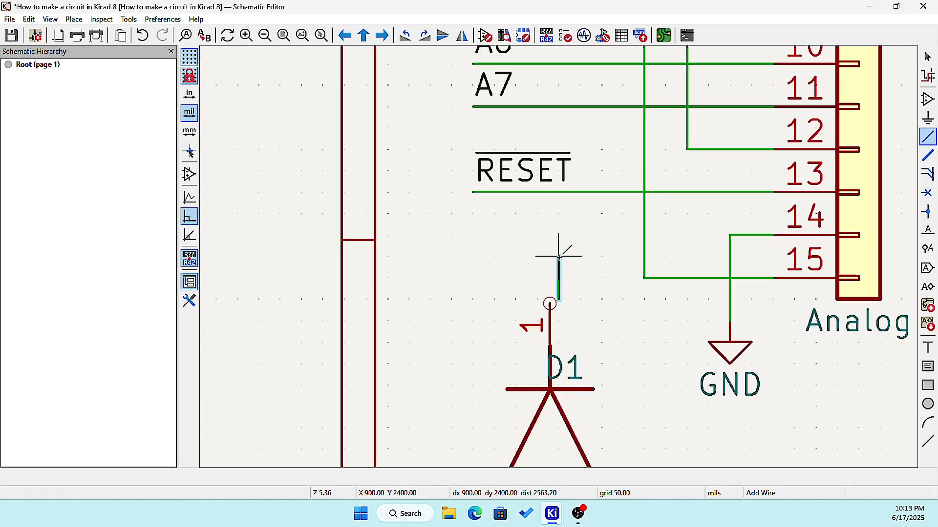
scroll(559, 254, up, 4)
scroll(559, 256, down, 2)
scroll(560, 257, down, 2)
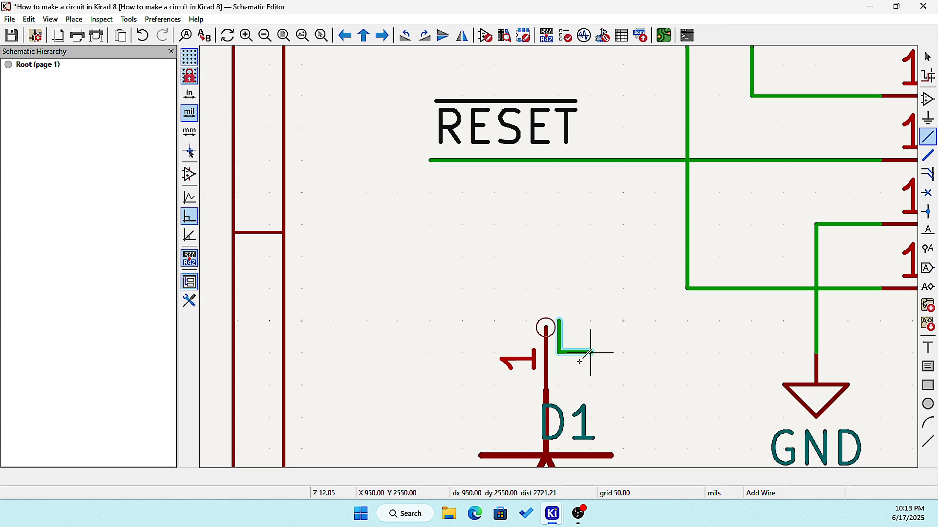
key(Escape)
scroll(559, 257, down, 10)
scroll(555, 298, up, 10)
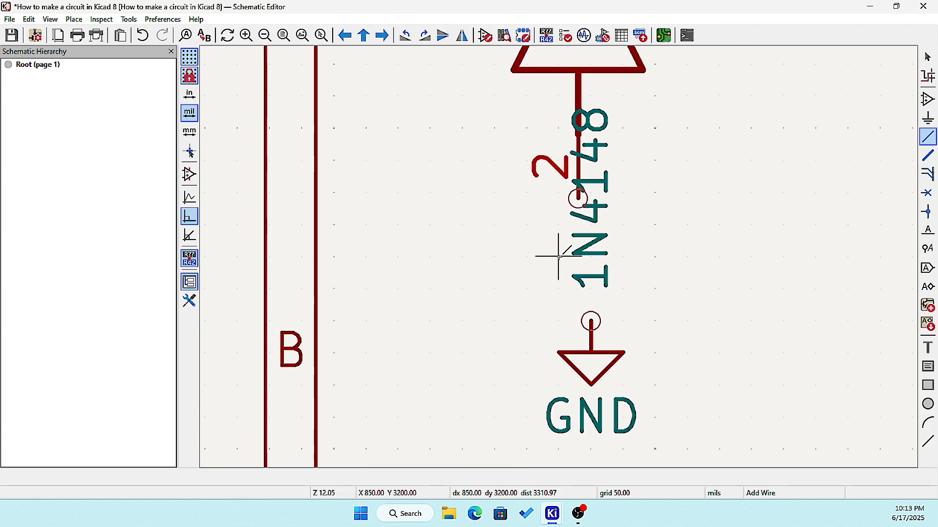
click(577, 197)
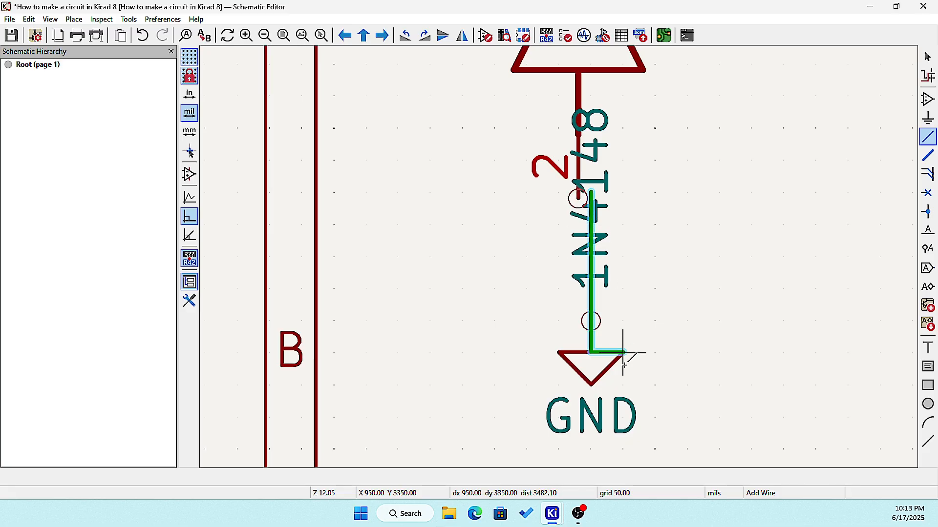
key(Escape)
click(591, 321)
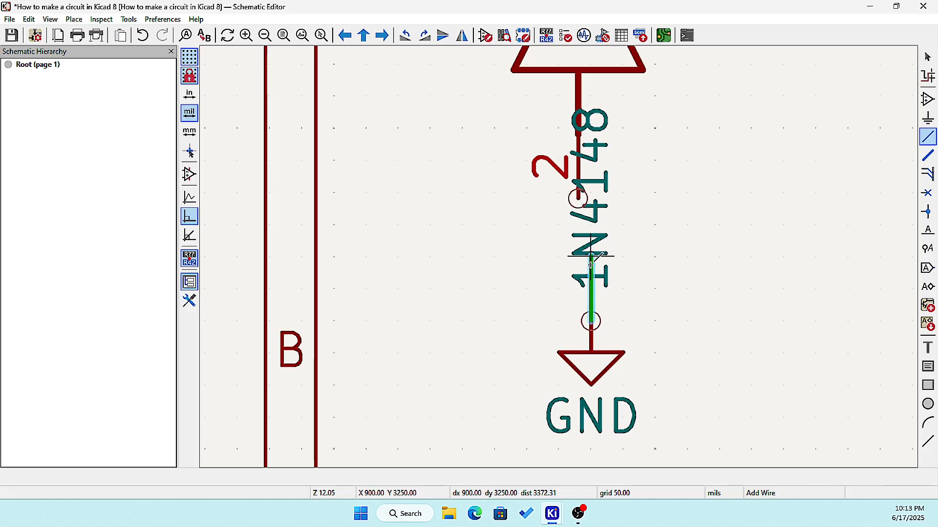
key(Escape)
key(Escape)
scroll(559, 262, down, 5)
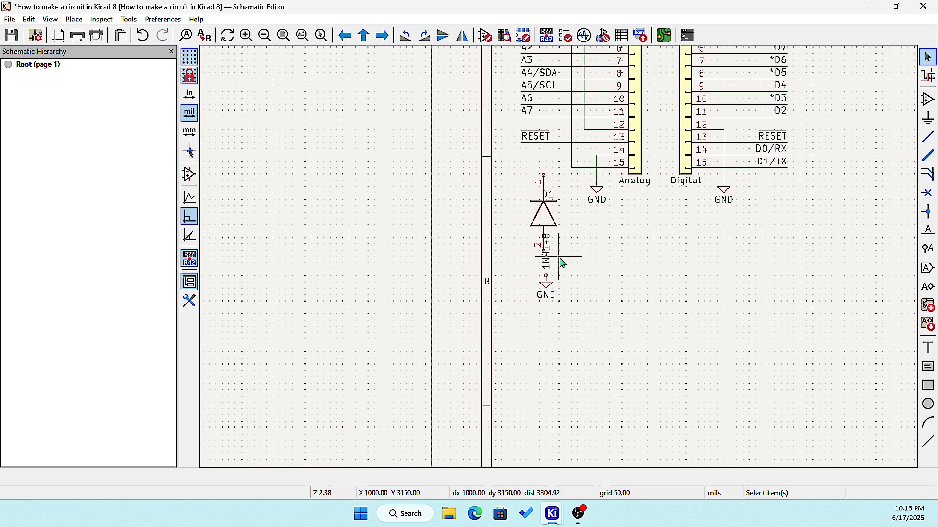
Step: Open D1's library symbol for editing and set the symbol editor grid to 50 mils
scroll(563, 260, up, 4)
click(505, 149)
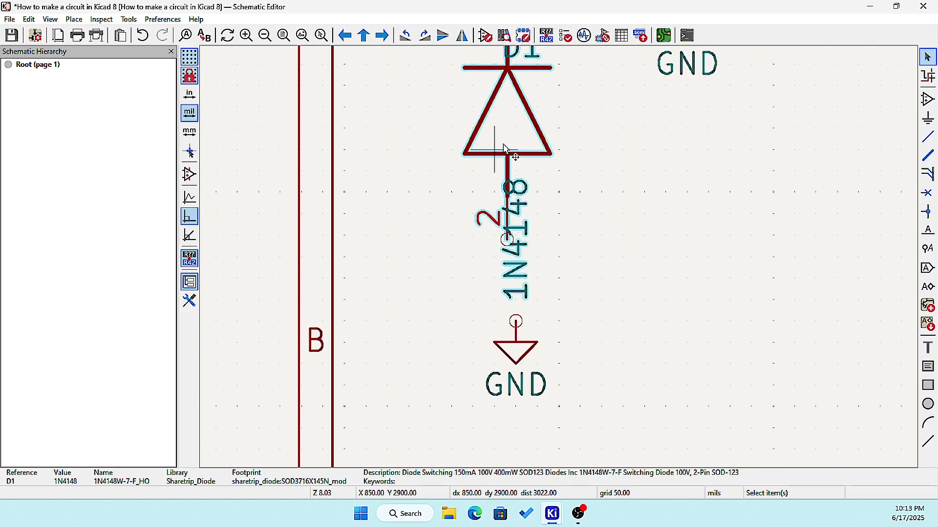
right_click(505, 150)
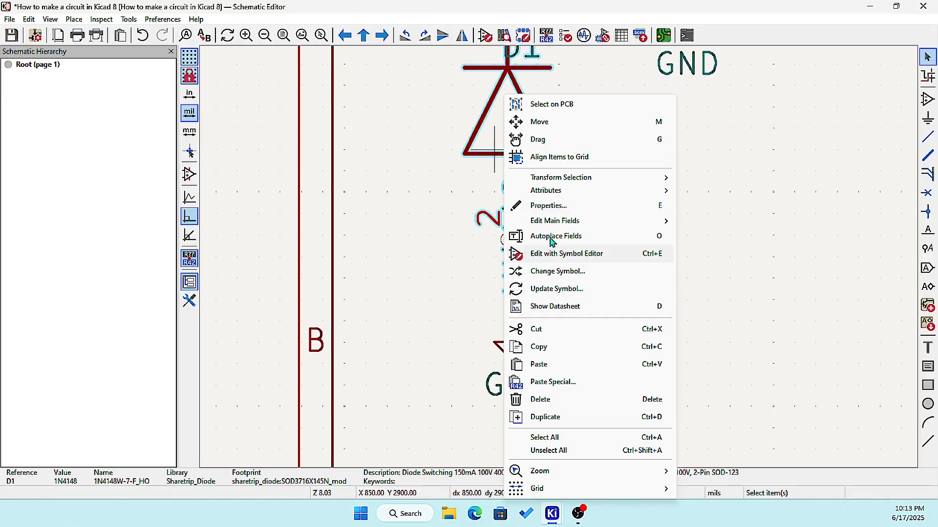
click(549, 205)
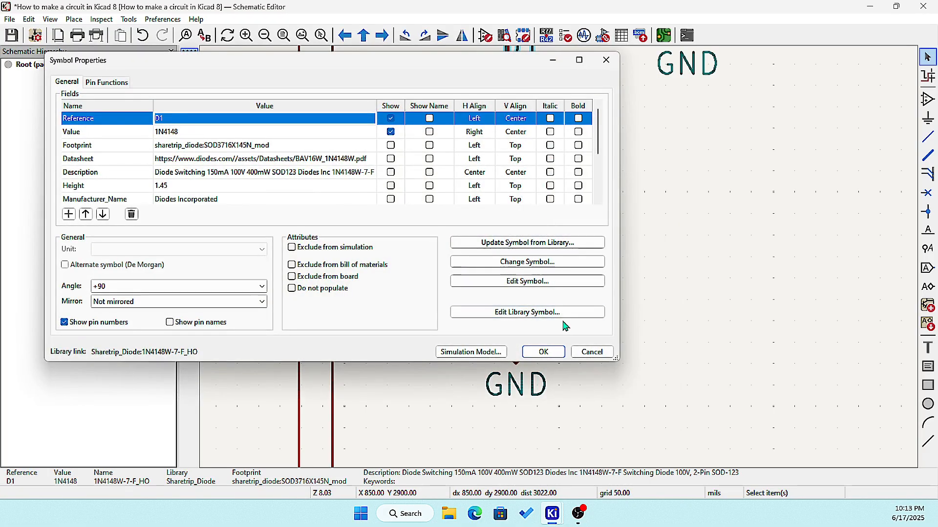
click(557, 314)
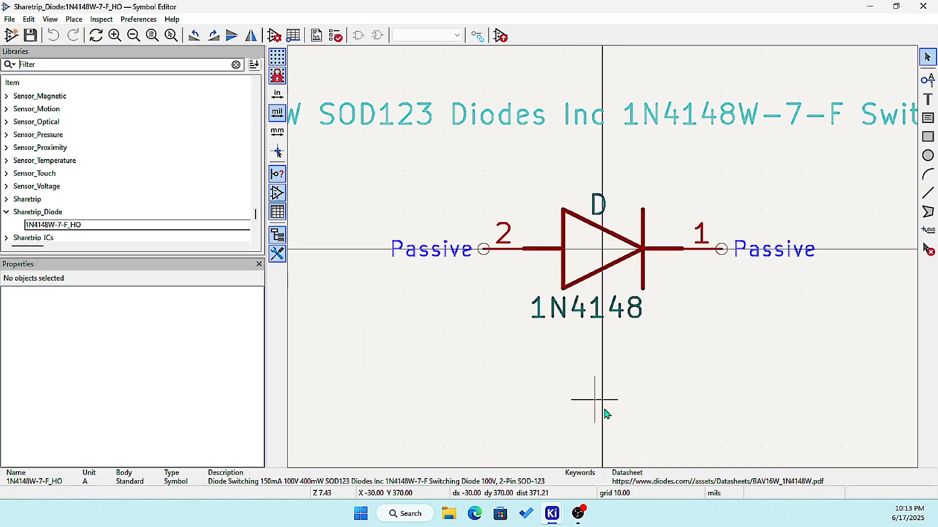
right_click(677, 396)
mouse_move(725, 389)
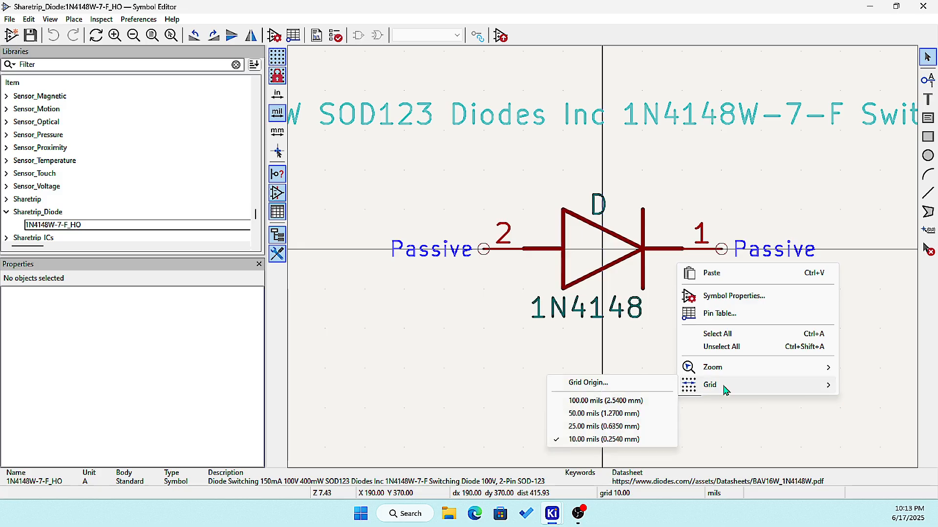
click(630, 413)
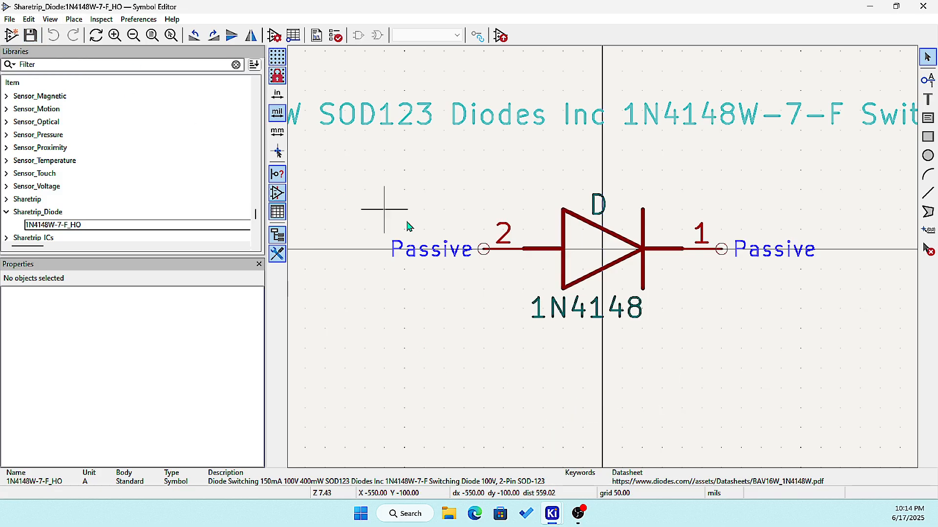
Step: Move the entire 1N4148 symbol so pin 1's connection point sits on the origin, and save the library symbol before closing the editor
drag(381, 166, 840, 390)
key(m)
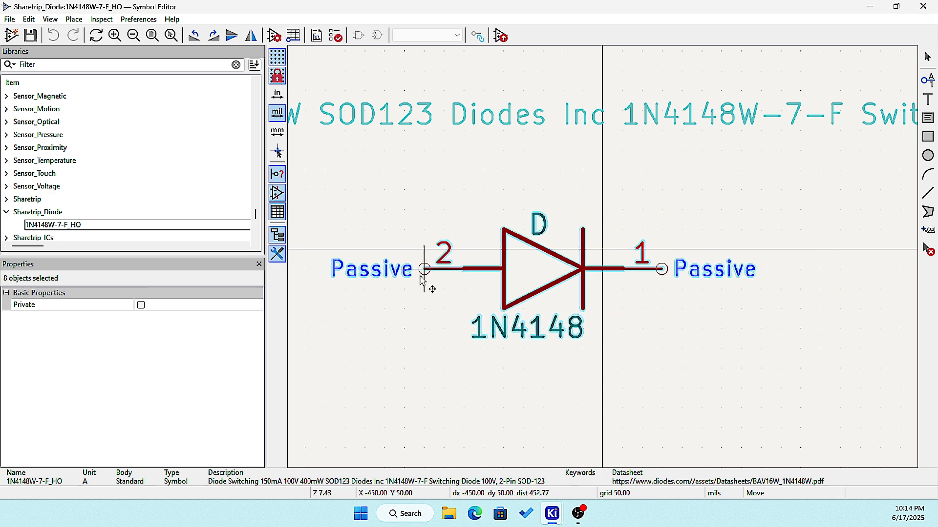
click(364, 253)
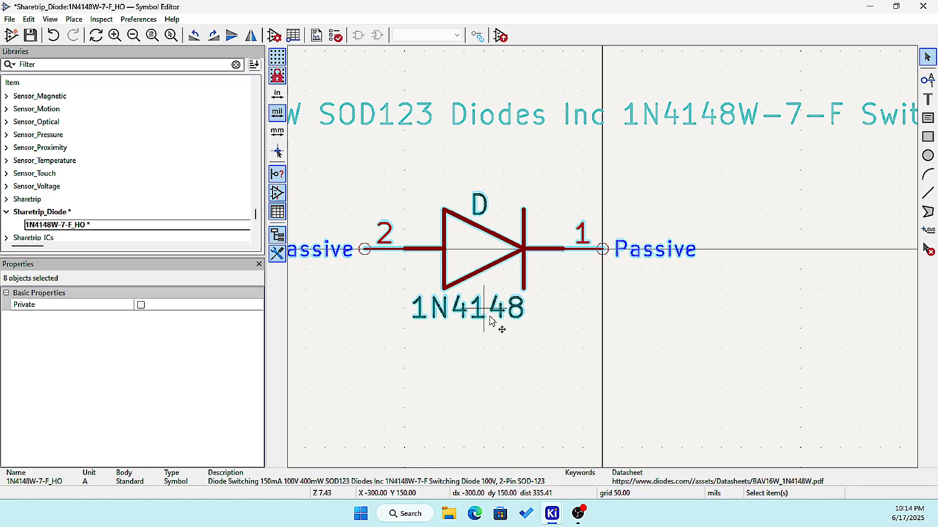
click(29, 36)
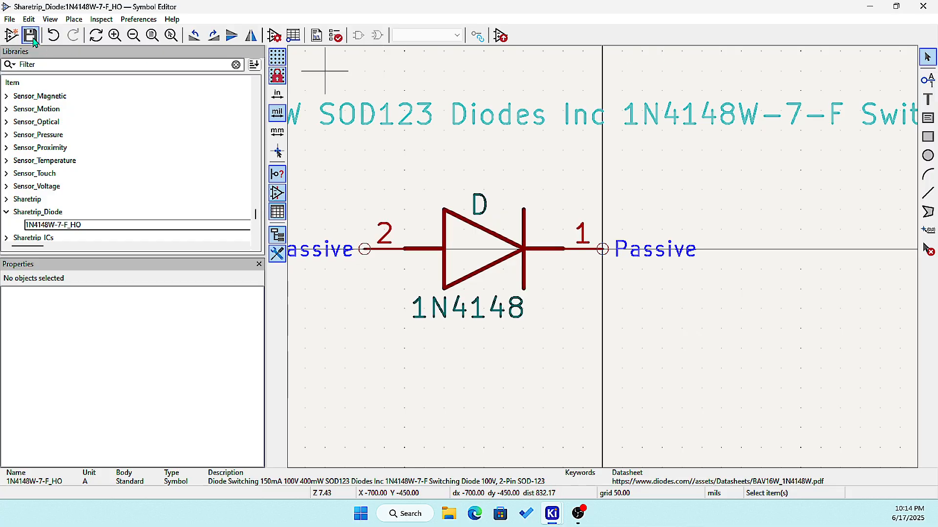
click(9, 19)
click(34, 239)
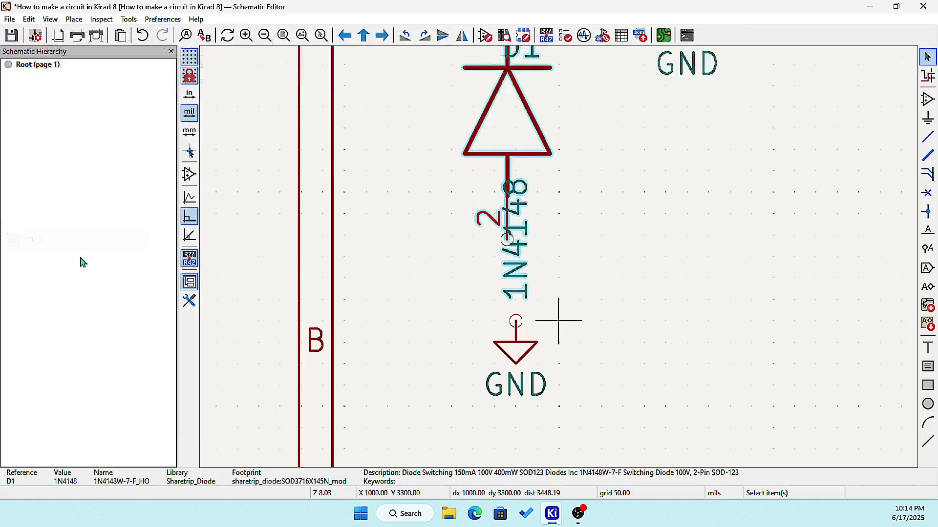
Step: Delete the off-grid diode D1 from the schematic
scroll(561, 264, down, 4)
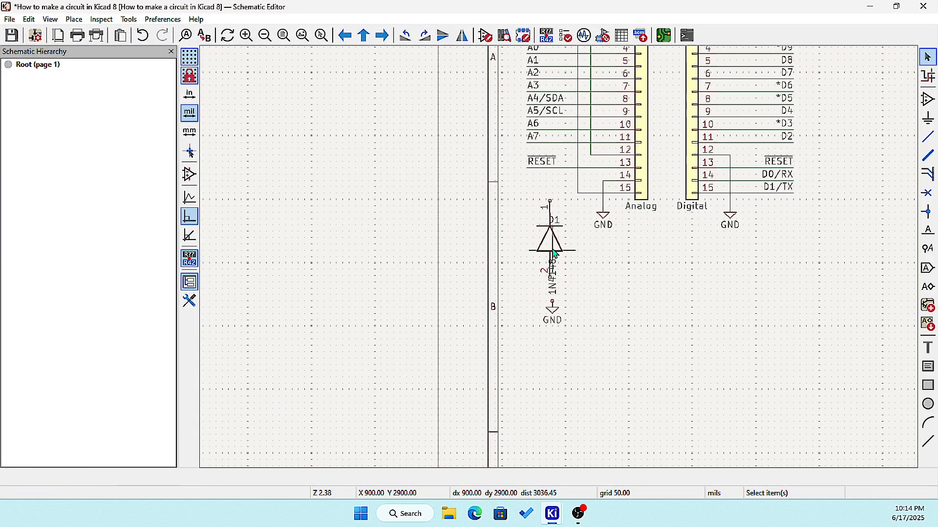
click(553, 250)
key(Delete)
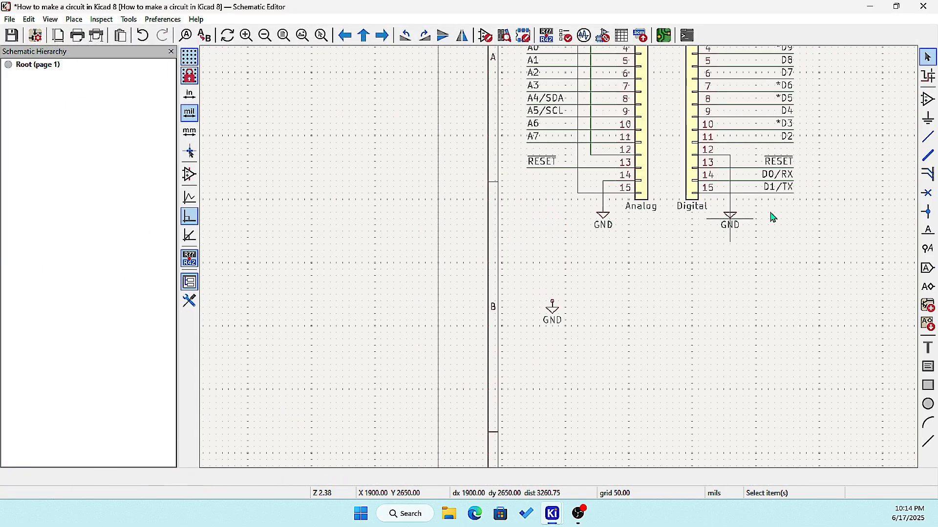
Step: Place the edited 1N4148W-7-F_HO symbol from Sharetrip_Diode vertically above the lone GND symbol, with pin 1 up at X 900, Y 2500
click(927, 99)
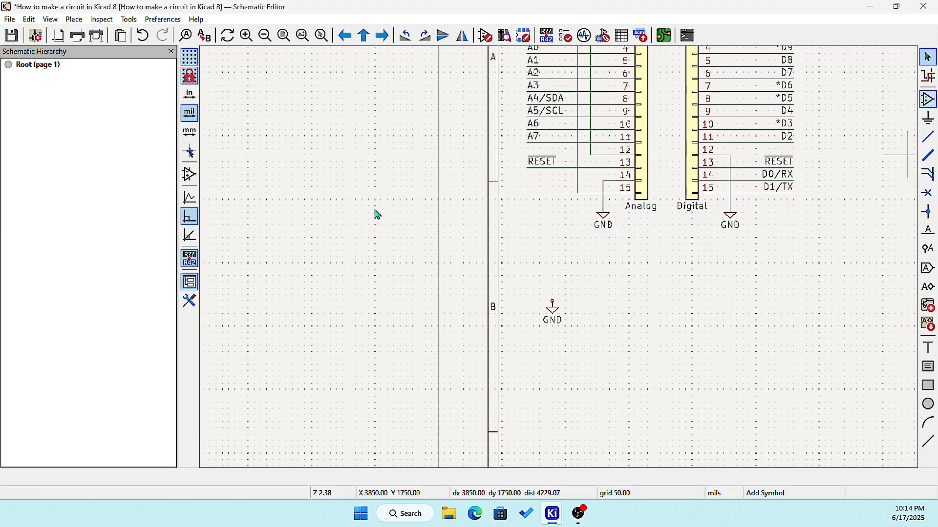
click(257, 203)
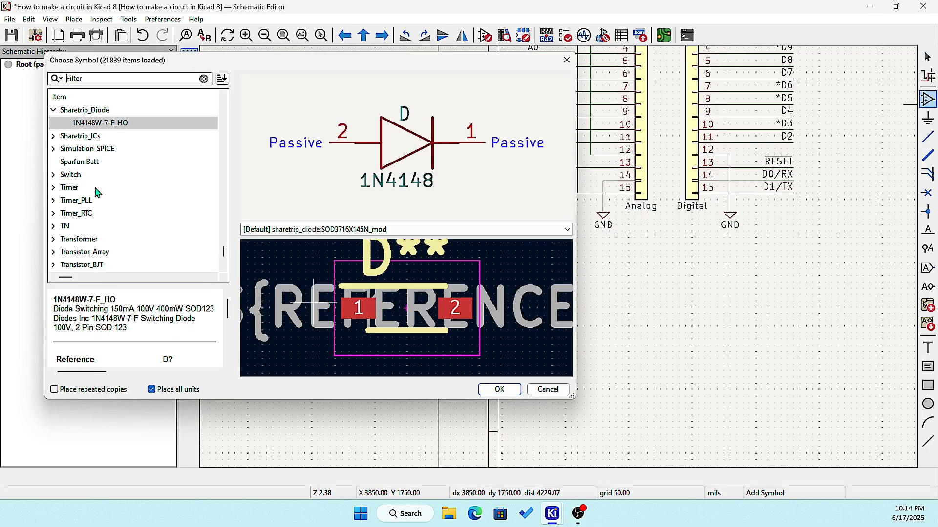
click(497, 390)
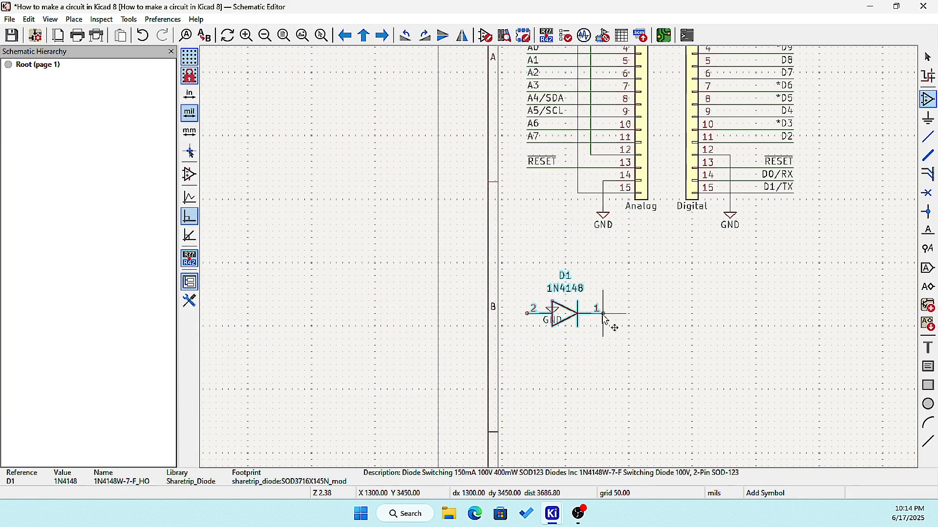
key(r)
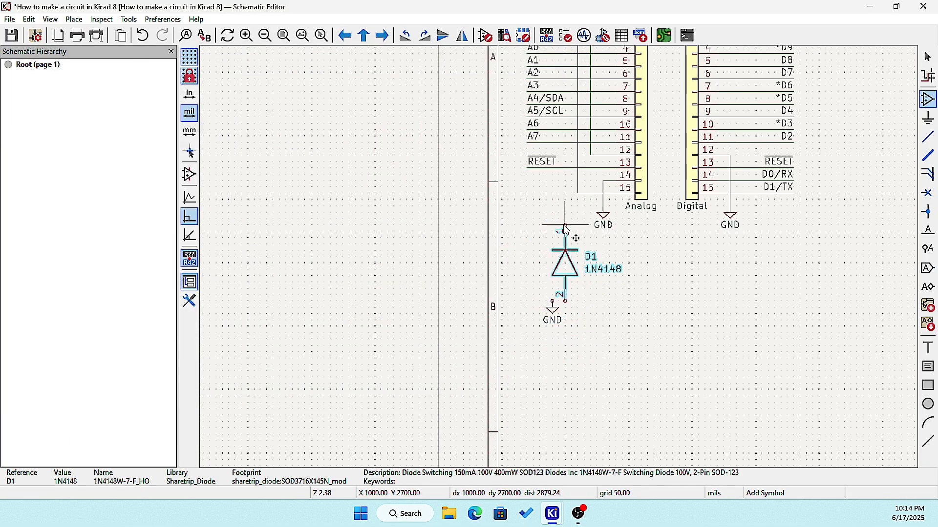
scroll(550, 230, up, 3)
click(546, 228)
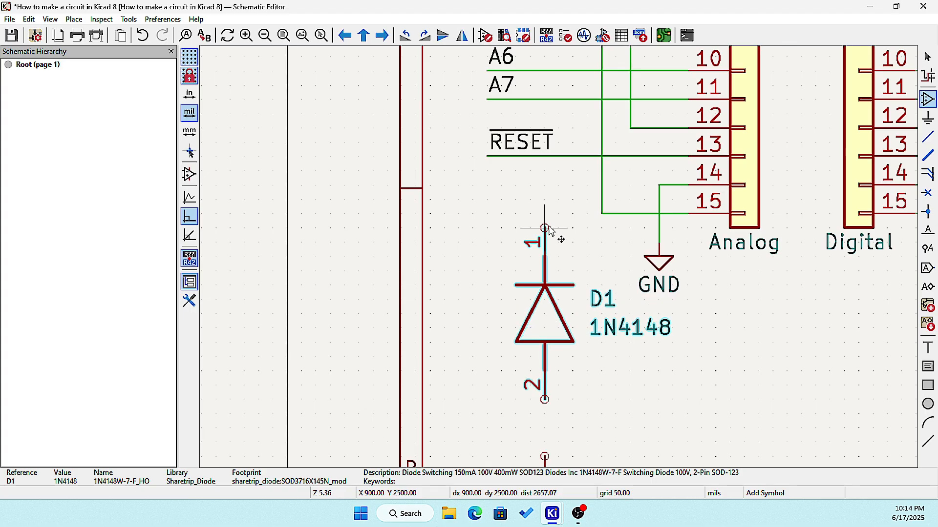
Step: Draw a straight vertical wire from pin 1 of D1 to the RESET net
click(927, 137)
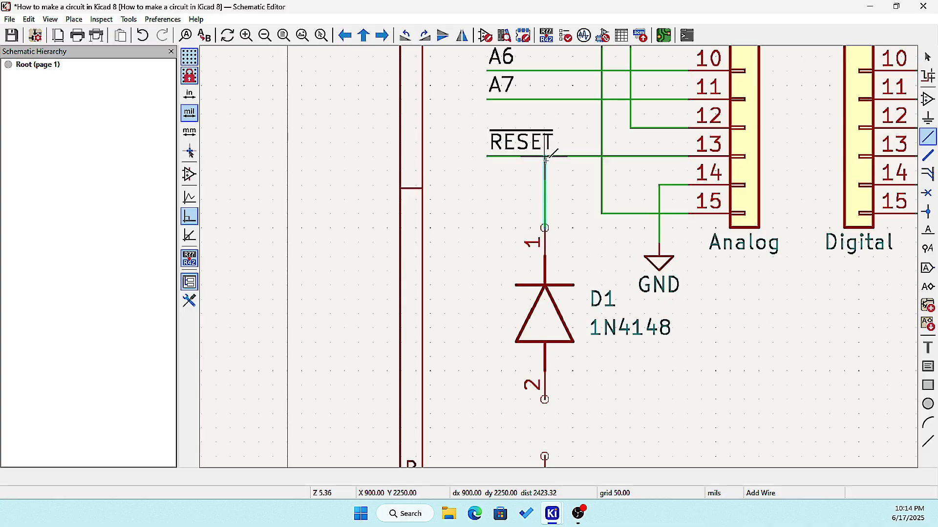
scroll(545, 228, up, 3)
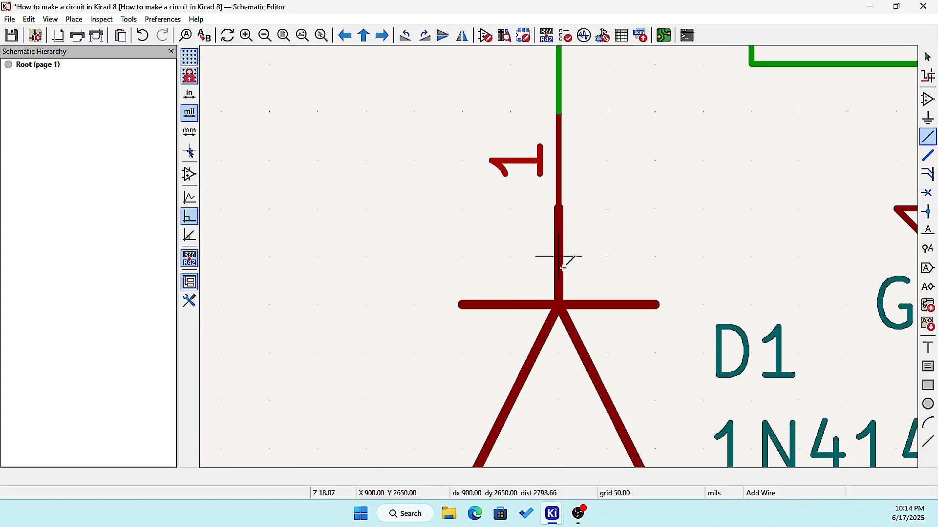
scroll(558, 228, down, 3)
scroll(558, 227, up, 3)
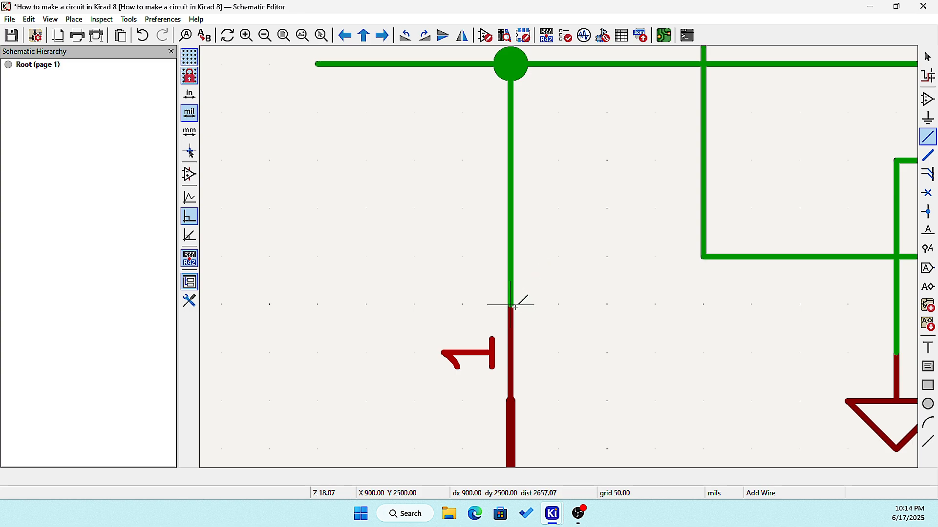
Step: Wire pin 2 of D1 straight to the GND symbol below it and save the schematic
scroll(526, 339, down, 5)
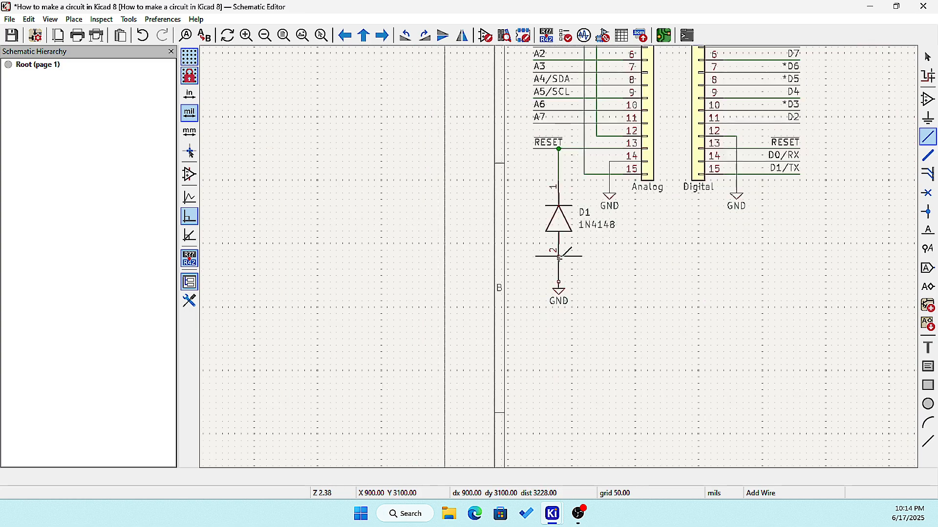
scroll(551, 195, up, 3)
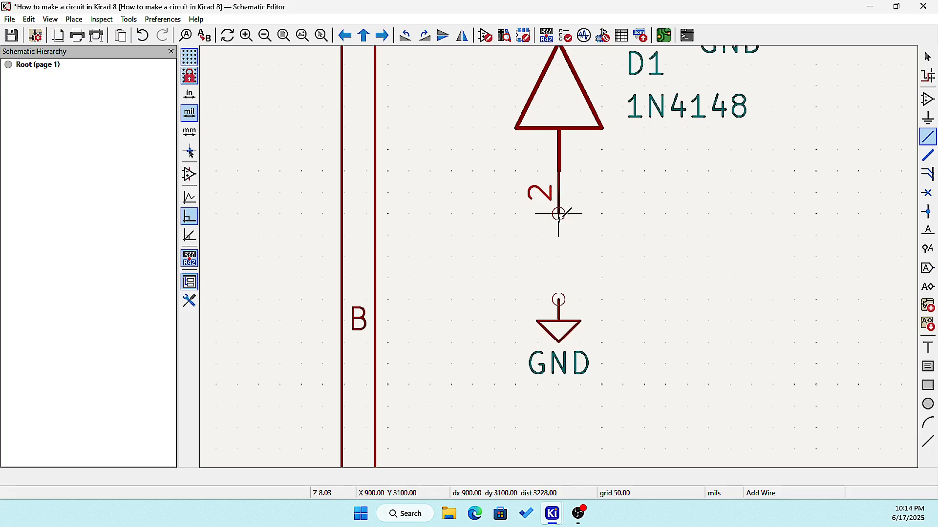
click(558, 213)
click(559, 299)
scroll(559, 299, down, 3)
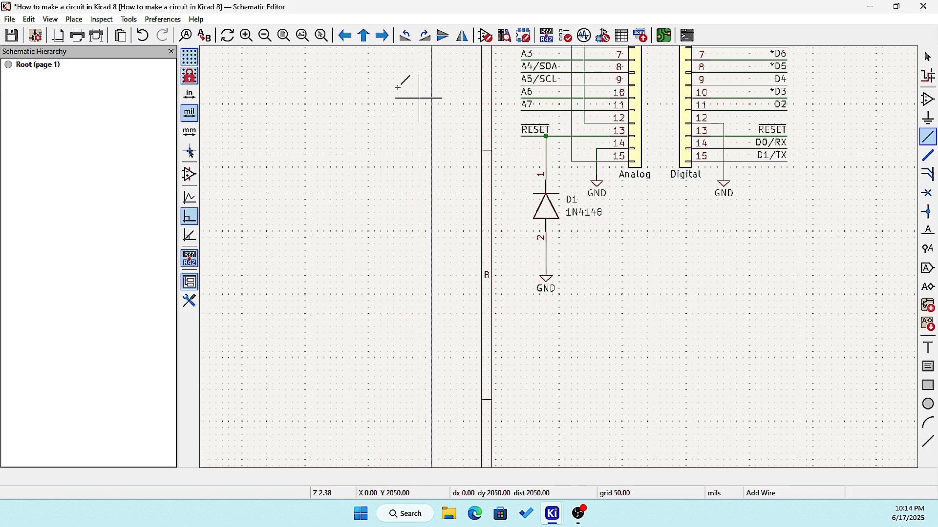
click(12, 35)
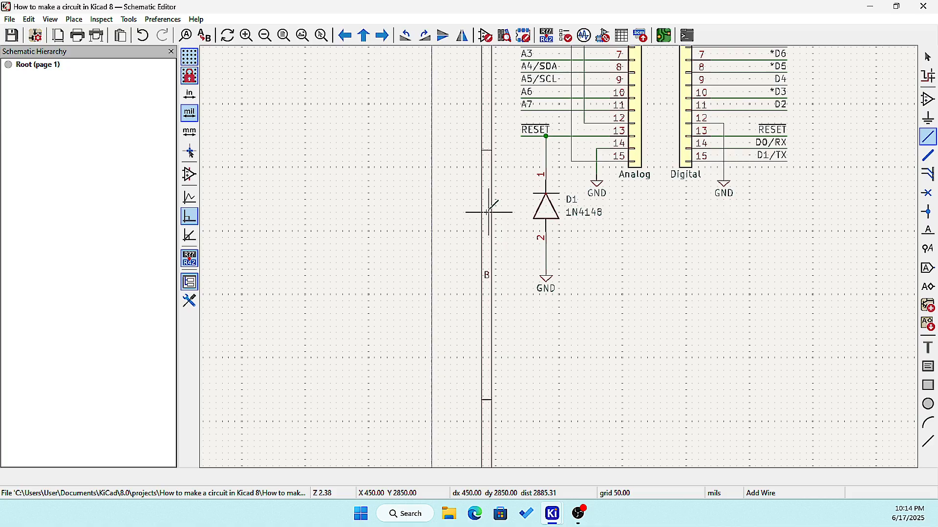
Step: Switch to the PCB Editor and update the board from the schematic, deleting footprints with no symbols
scroll(586, 235, down, 3)
scroll(556, 258, up, 4)
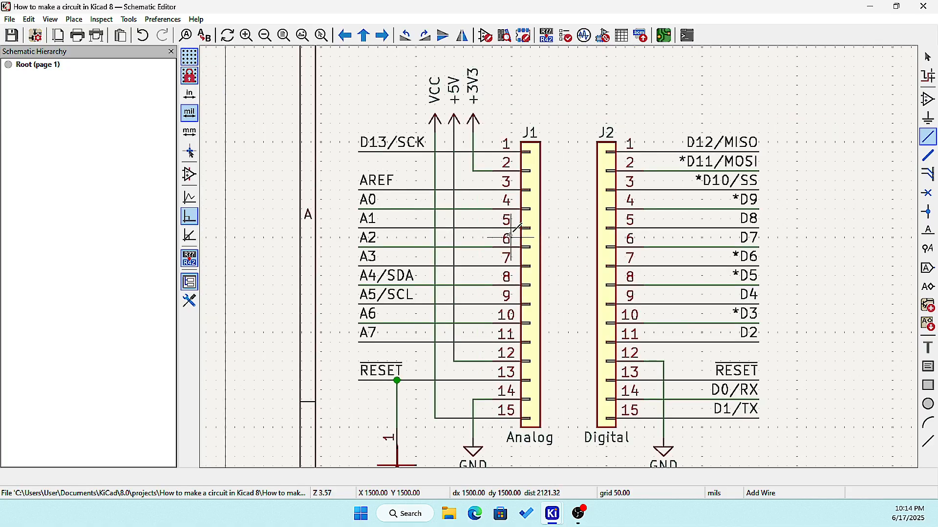
scroll(494, 220, up, 1)
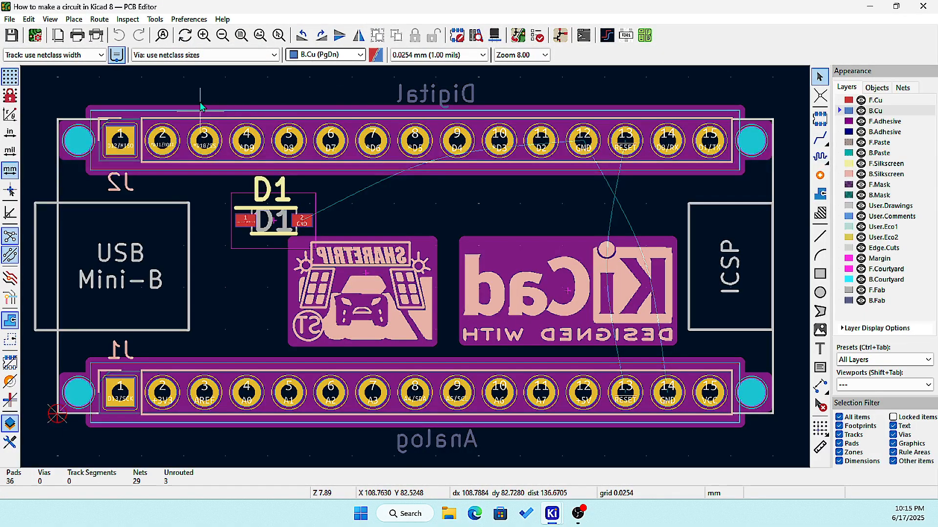
click(155, 19)
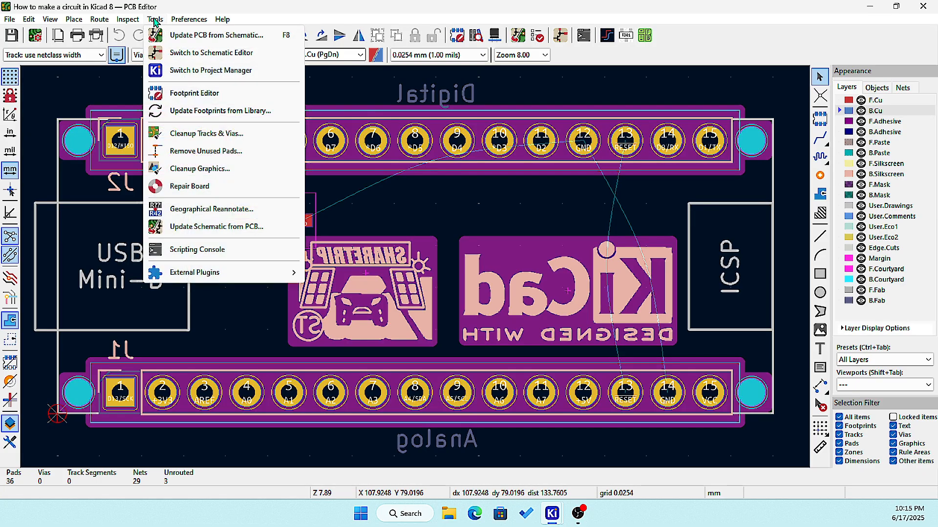
click(205, 35)
click(359, 315)
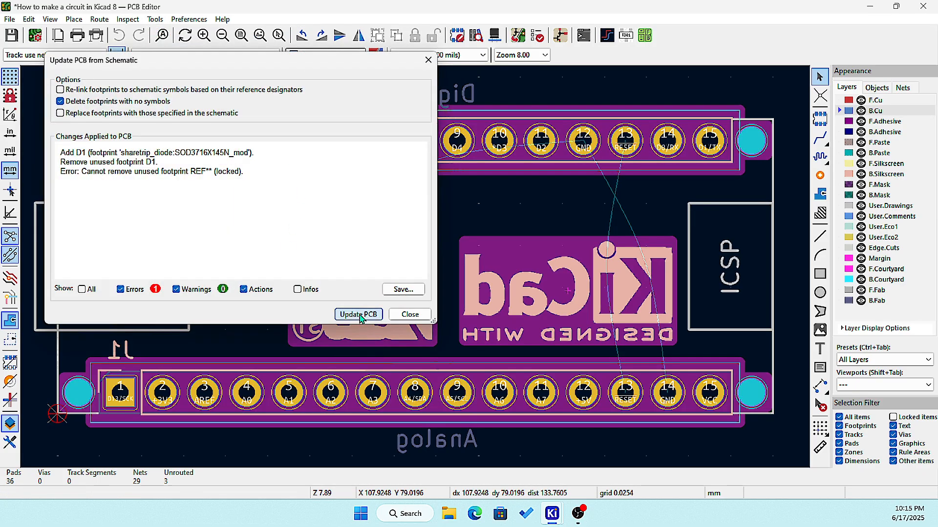
click(359, 315)
click(410, 315)
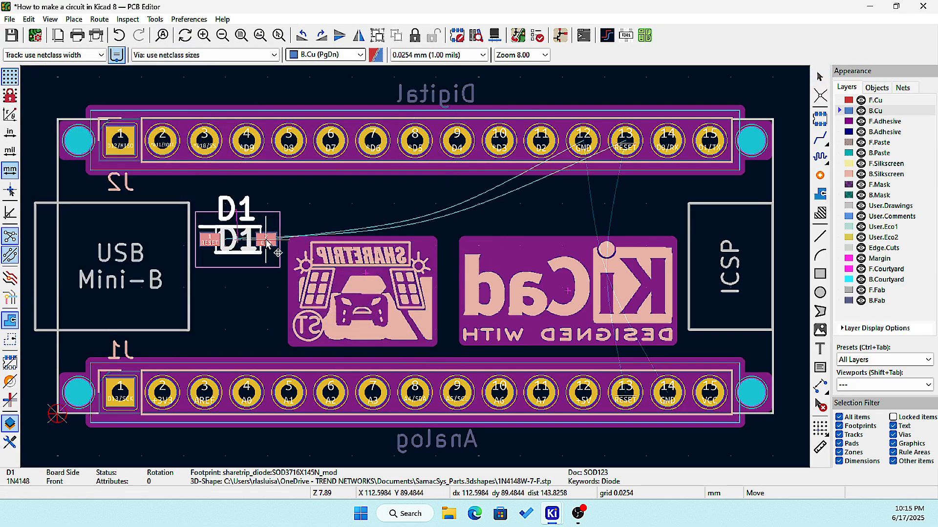
Step: Place the new D1 footprint between J2's GND and RESET pads and the KiCad logo, near the ICSP outline
scroll(262, 248, up, 3)
scroll(416, 270, down, 3)
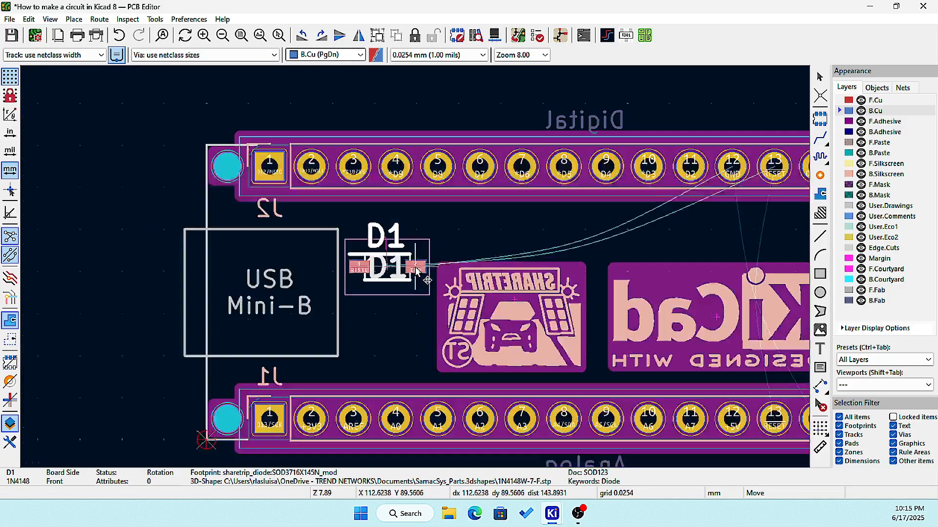
scroll(532, 259, up, 2)
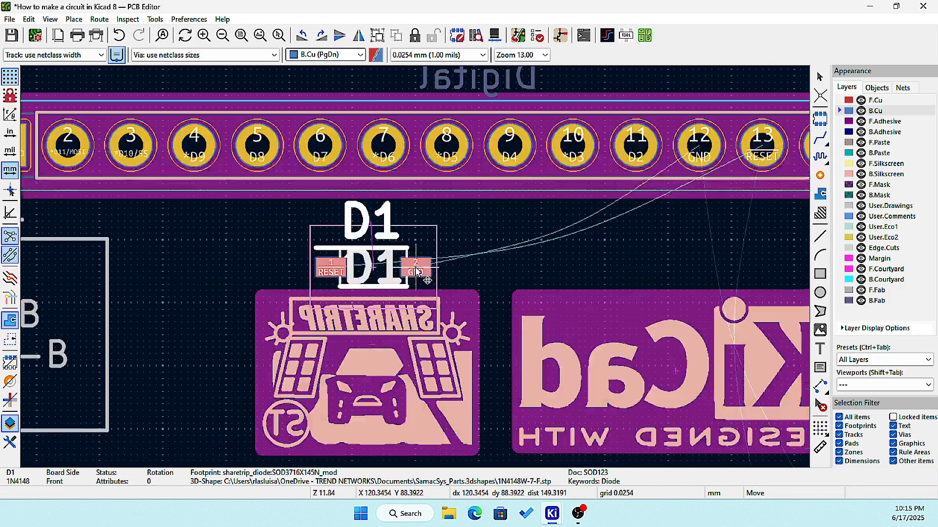
scroll(408, 268, up, 3)
scroll(418, 272, down, 5)
scroll(498, 272, up, 6)
scroll(416, 271, down, 4)
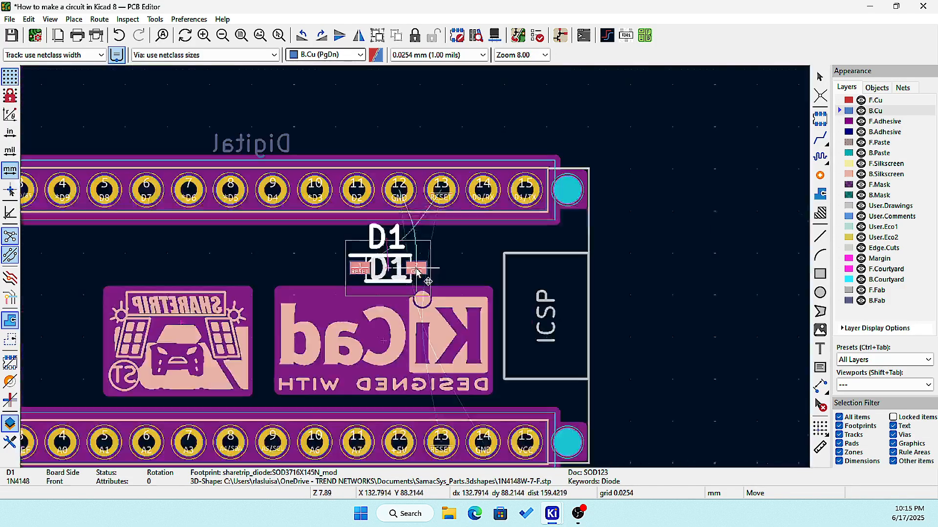
scroll(416, 271, up, 4)
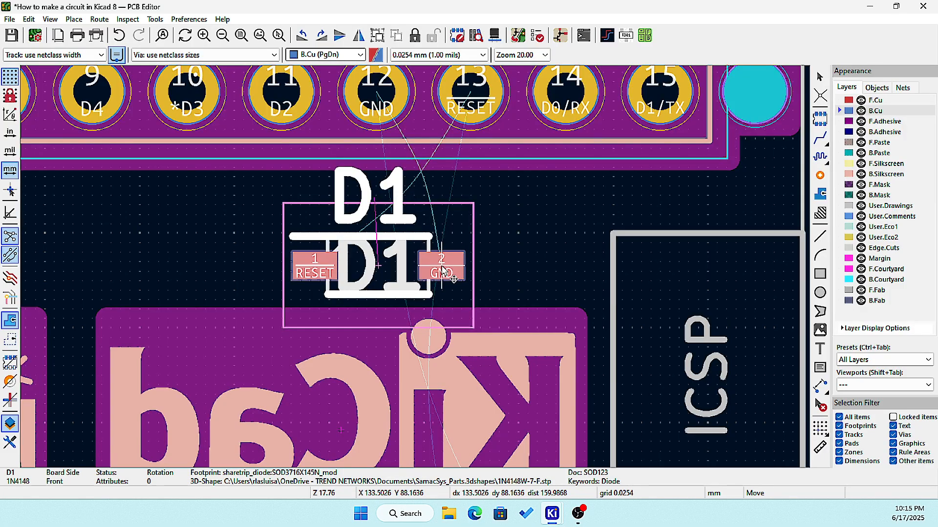
click(442, 271)
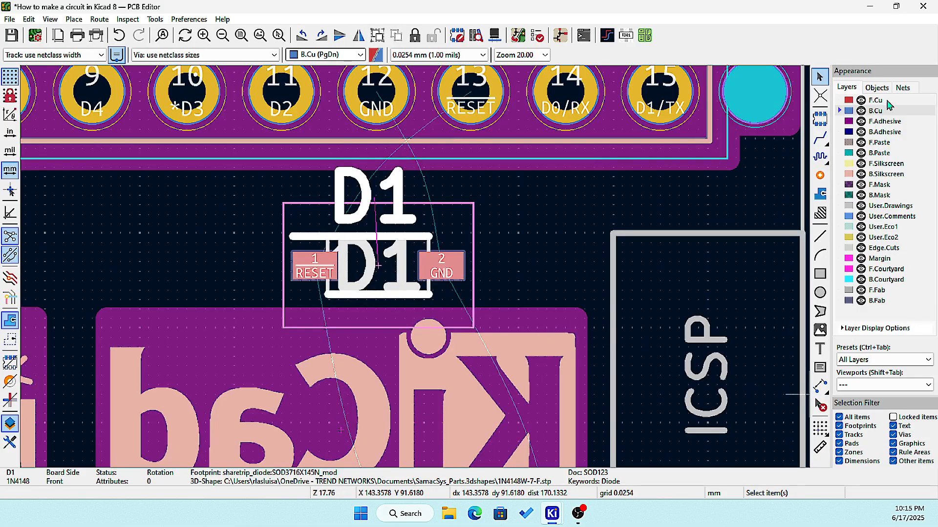
Step: Assign the light aqua colour #A7FFE4FF to the RESET net in the board's net list
click(877, 87)
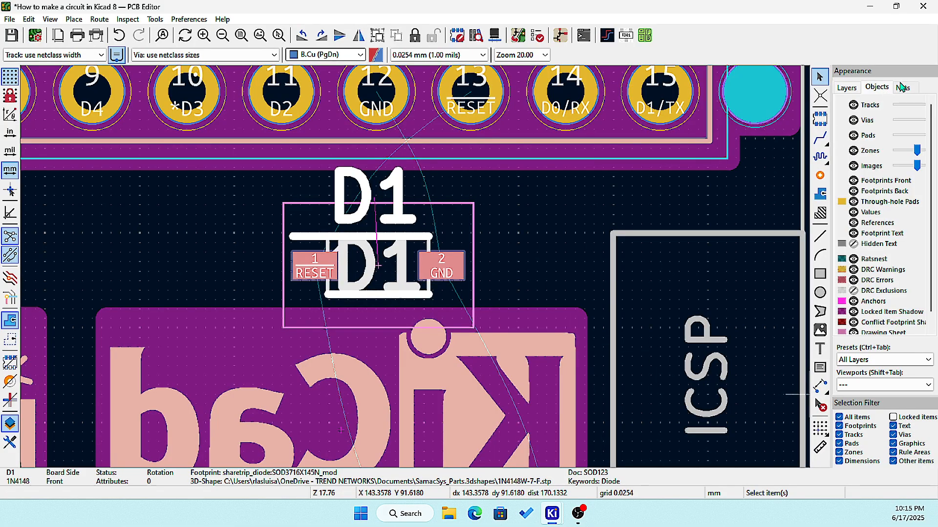
click(901, 87)
scroll(866, 244, down, 3)
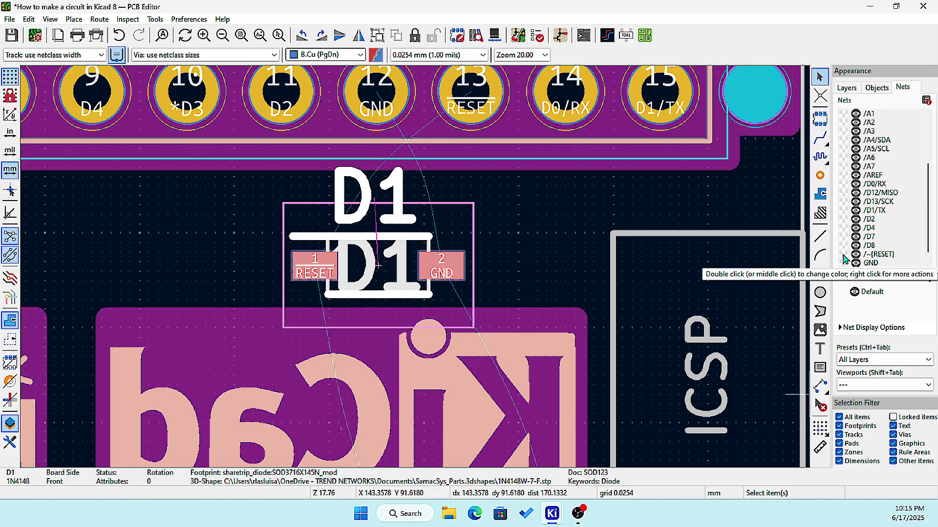
double_click(845, 259)
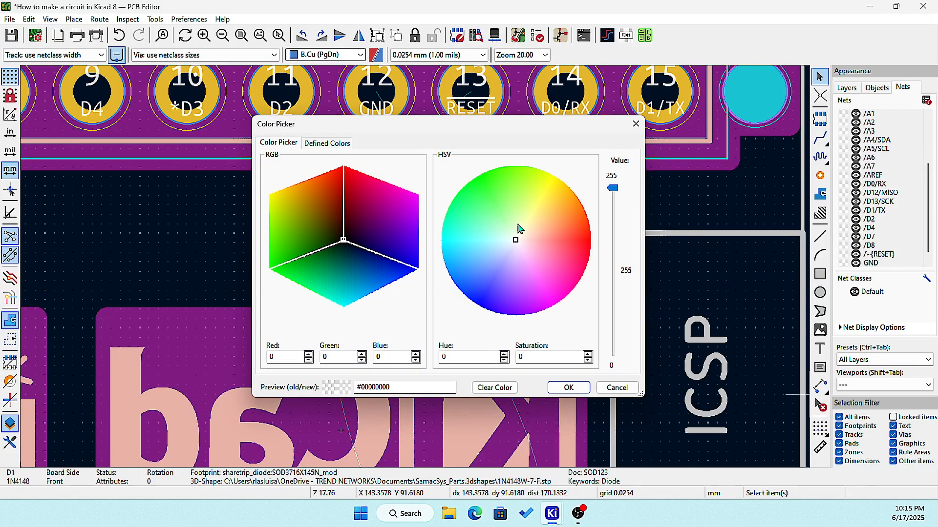
click(491, 233)
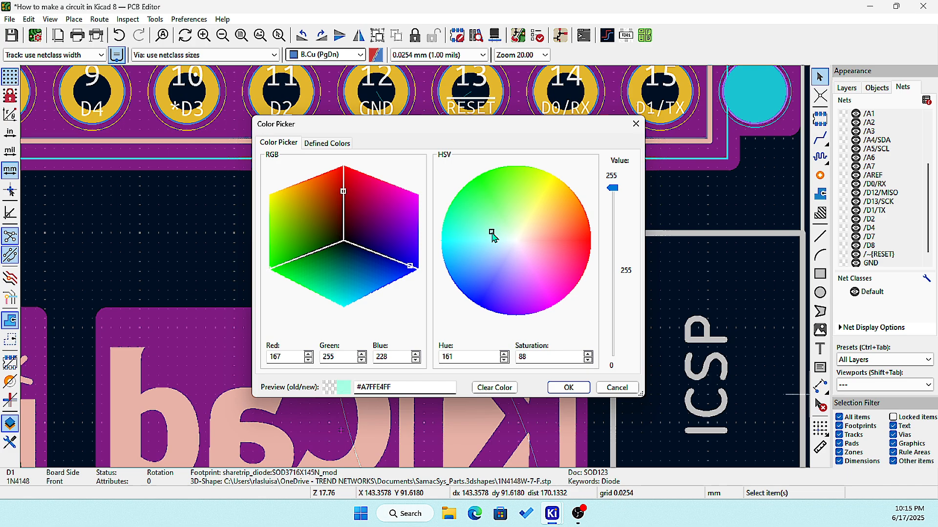
click(567, 387)
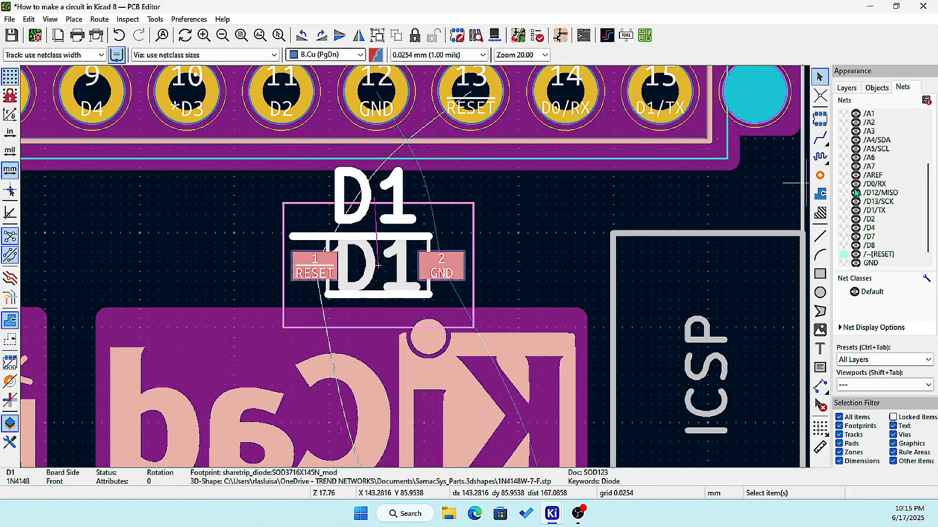
Step: Change the RESET net's colour to yellow #FFF52EFF
double_click(844, 259)
click(563, 247)
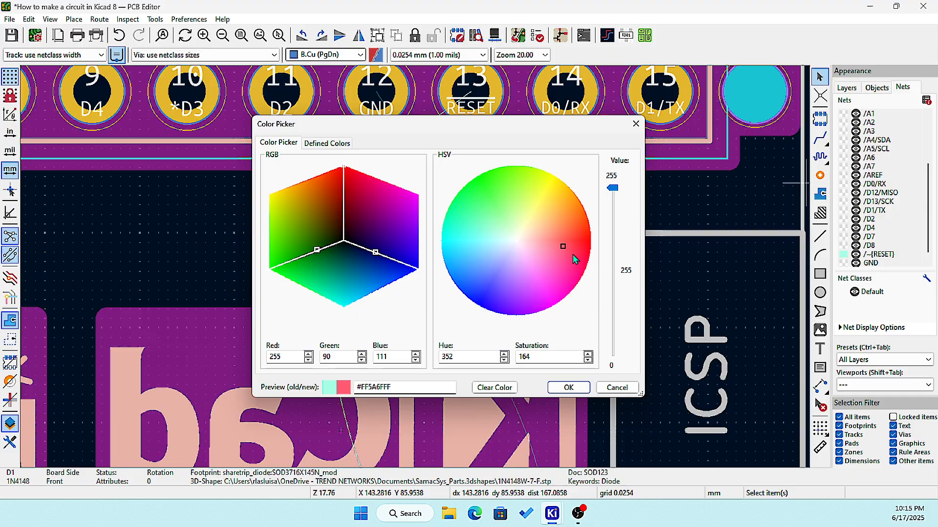
click(543, 235)
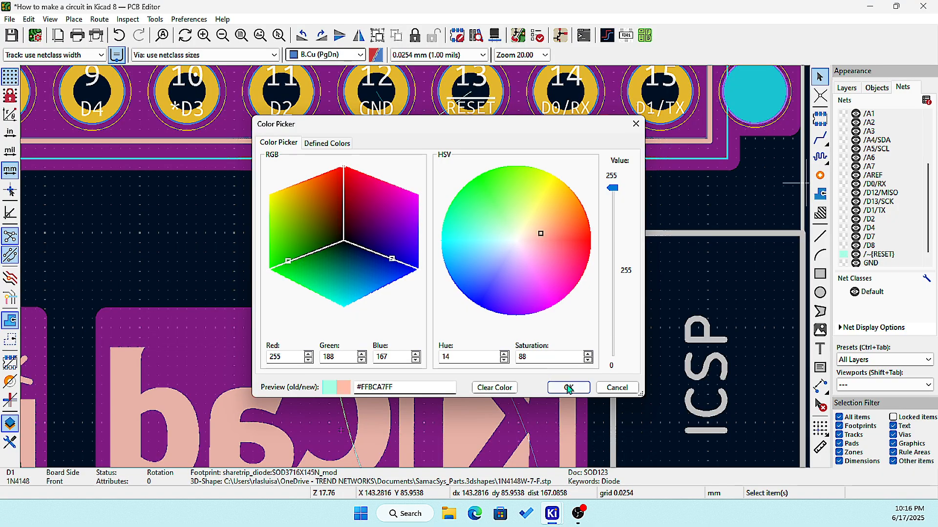
click(558, 203)
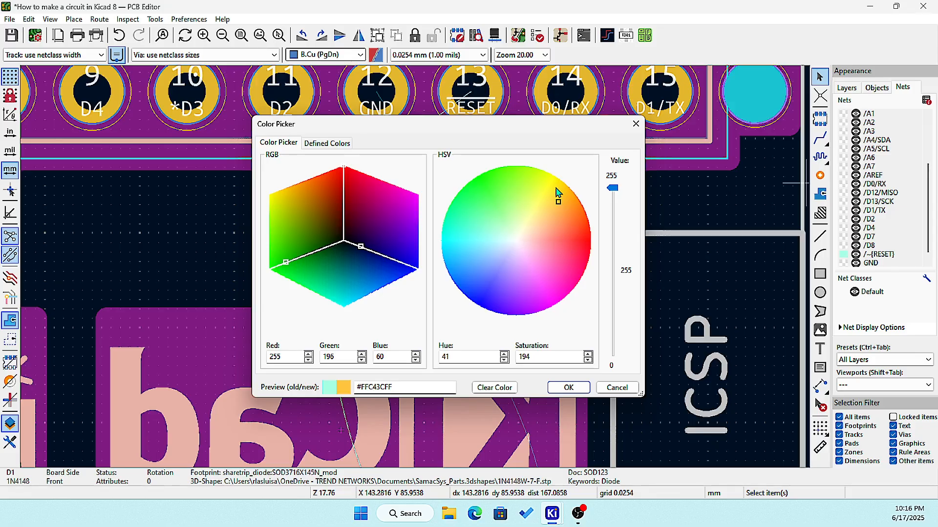
click(546, 190)
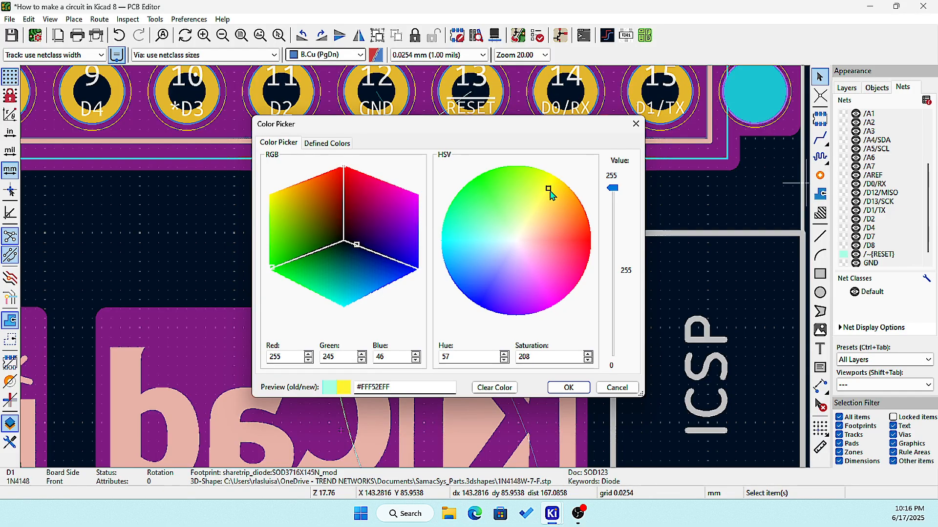
click(565, 386)
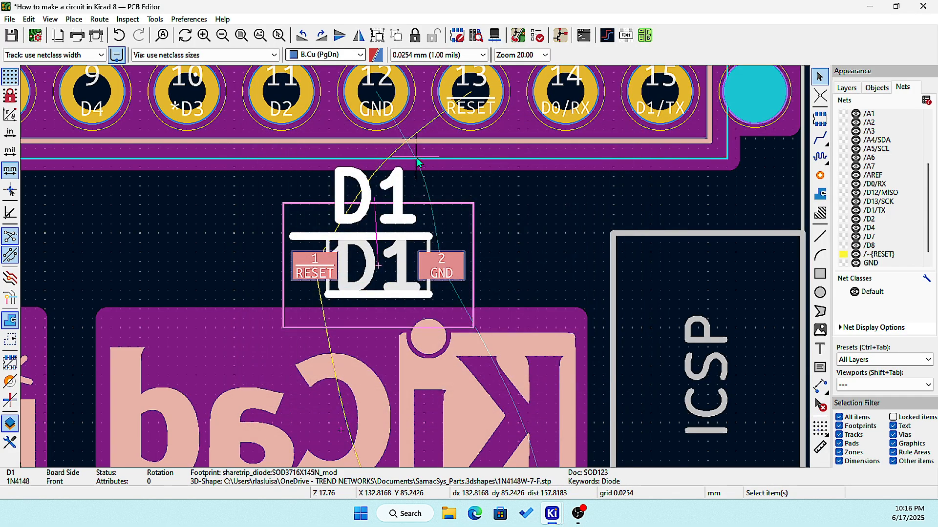
Step: Examine the RESET and GND ratsnest lines running from D1 to the pads of headers J1 and J2
scroll(417, 166, up, 3)
scroll(415, 267, down, 3)
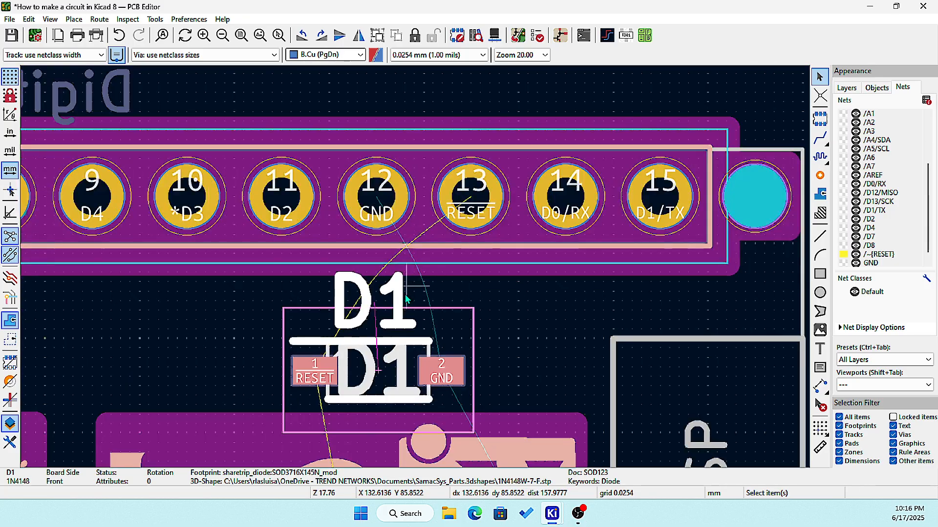
scroll(385, 342, down, 3)
scroll(429, 360, up, 4)
scroll(446, 360, down, 4)
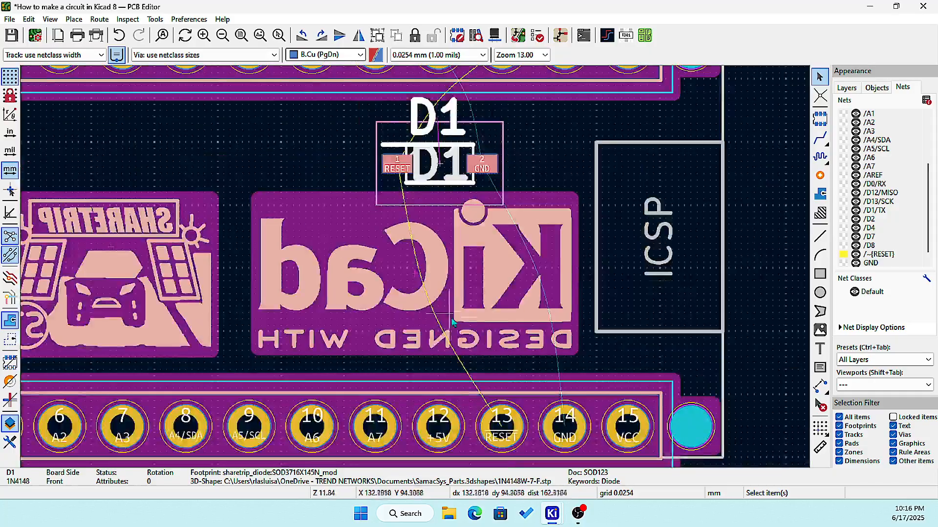
scroll(492, 437, up, 7)
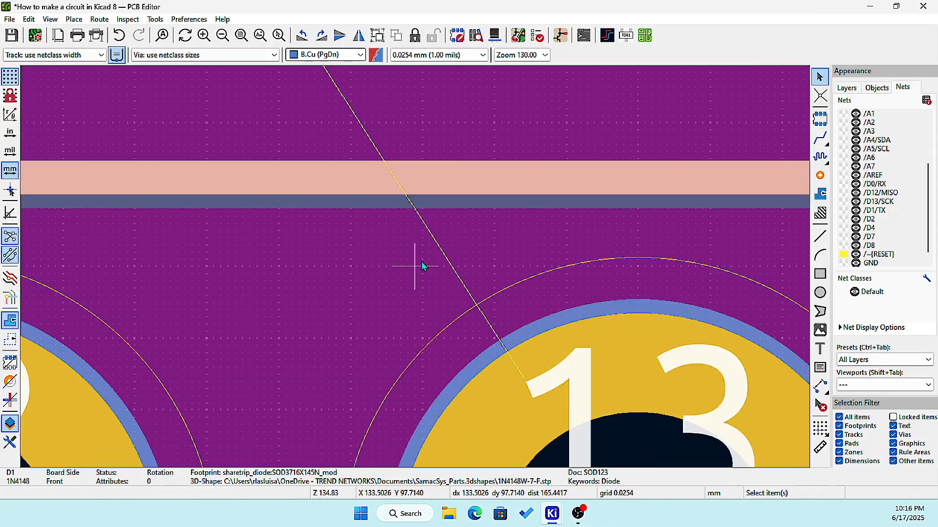
scroll(423, 263, down, 3)
scroll(359, 180, down, 2)
scroll(404, 247, up, 8)
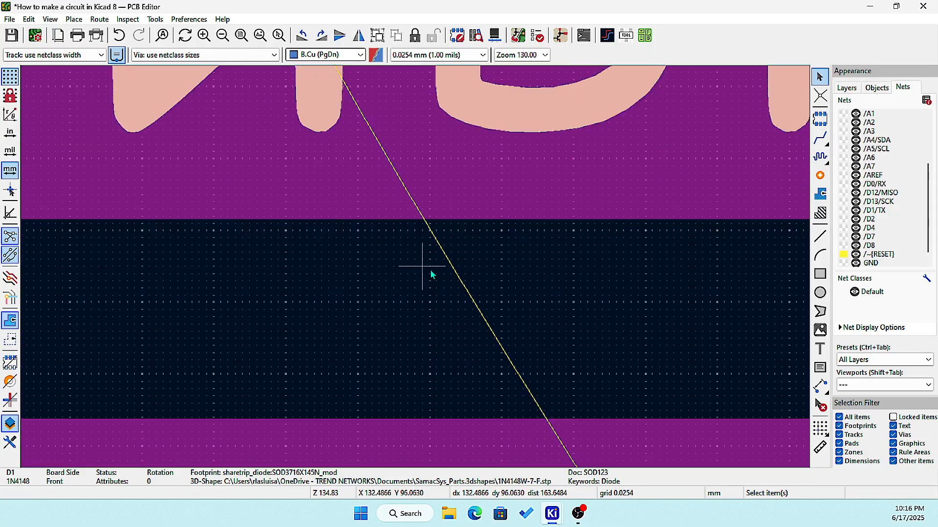
scroll(420, 277, up, 10)
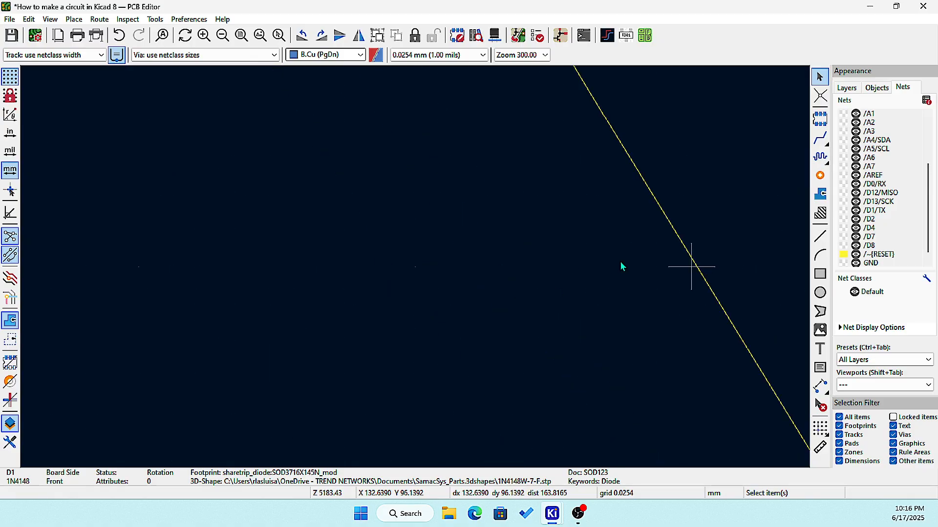
scroll(426, 264, down, 15)
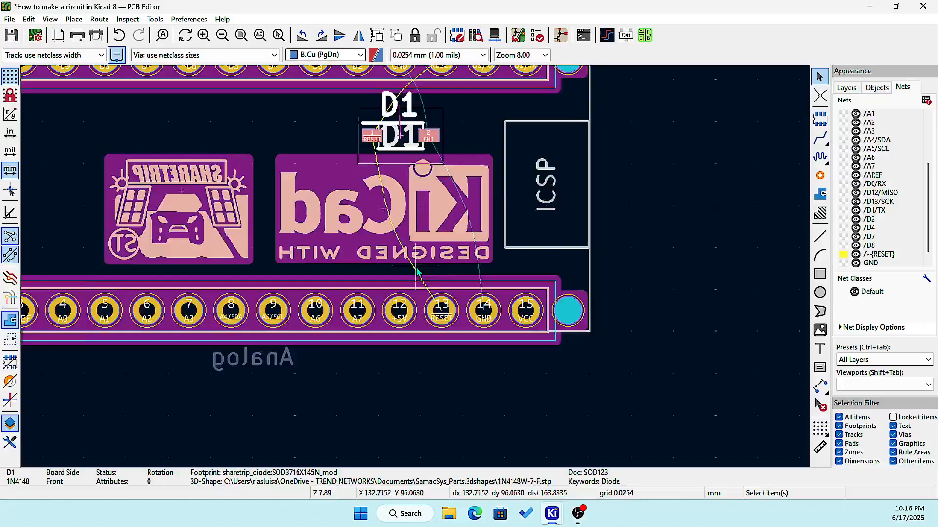
scroll(436, 206, up, 4)
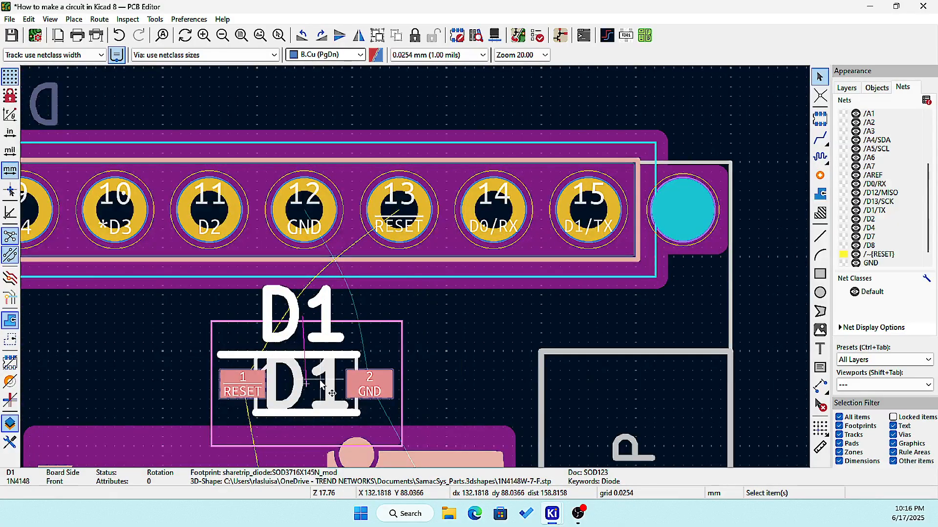
Step: Rotate D1 by 180 degrees and place it closer to J2, with its GND pad near pin 12 and its RESET pad near pin 13
key(m)
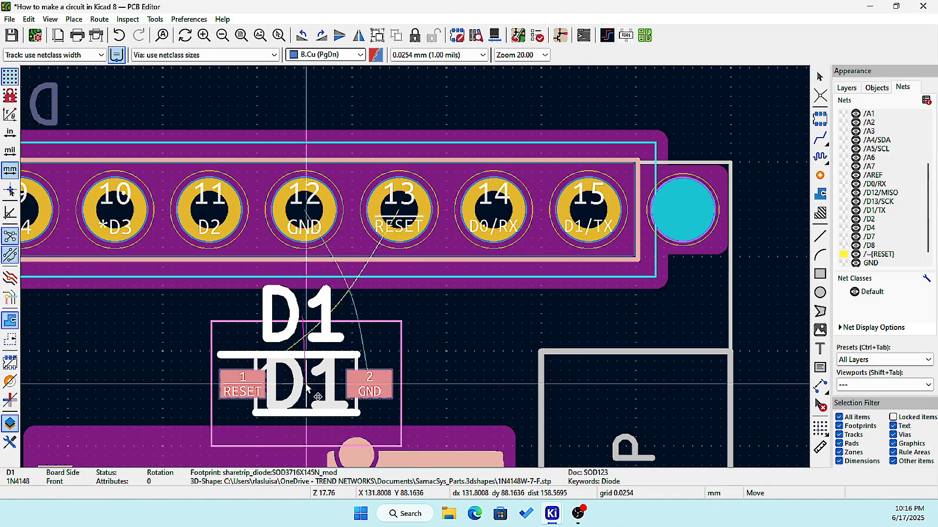
key(r)
key(r)
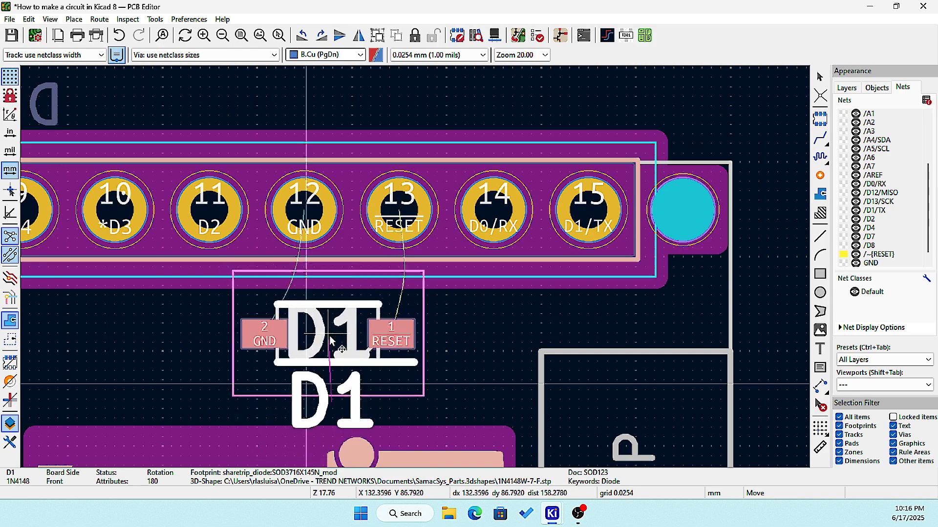
click(334, 347)
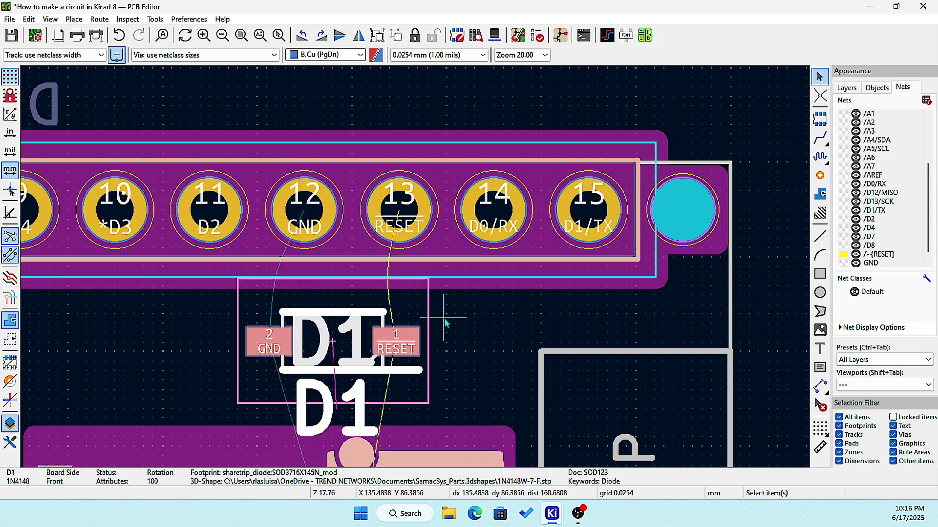
Step: Get ready to route single tracks, check the predefined track widths and switch the board's units to mils
scroll(486, 336, down, 6)
scroll(416, 269, up, 5)
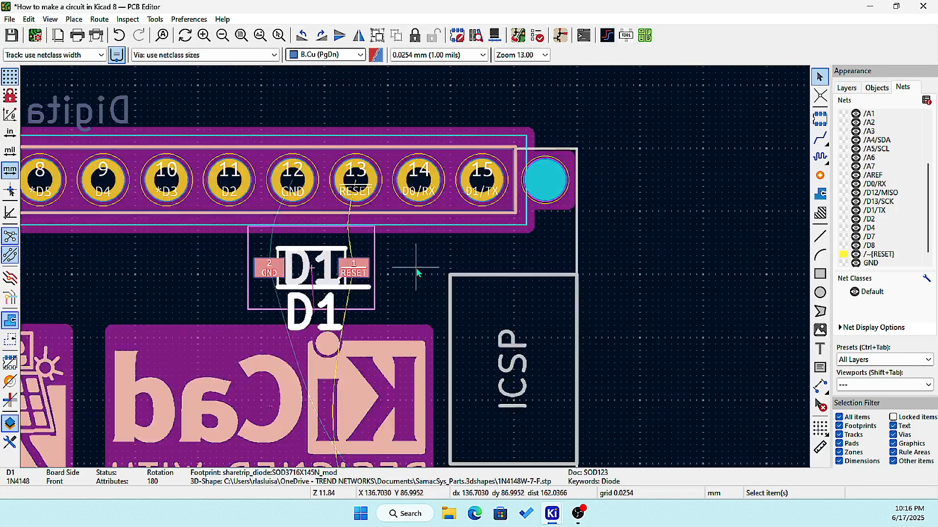
click(821, 139)
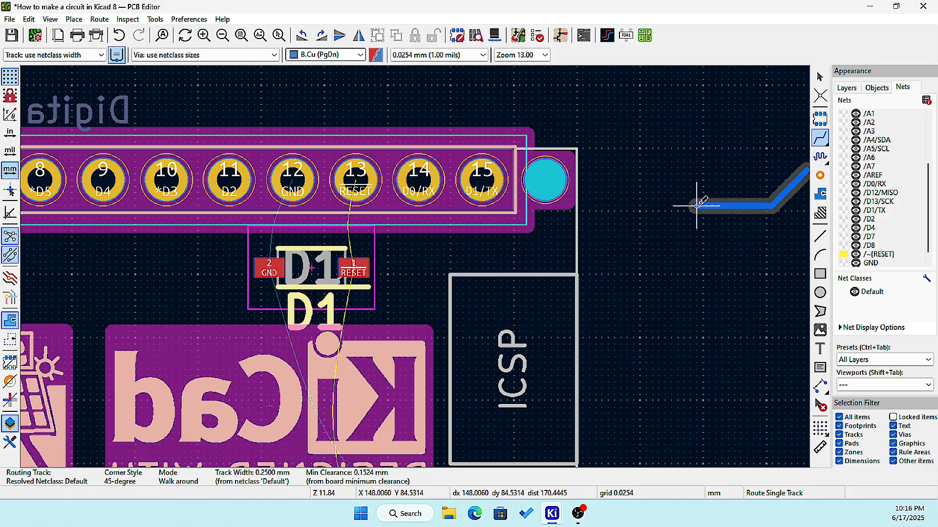
key(Escape)
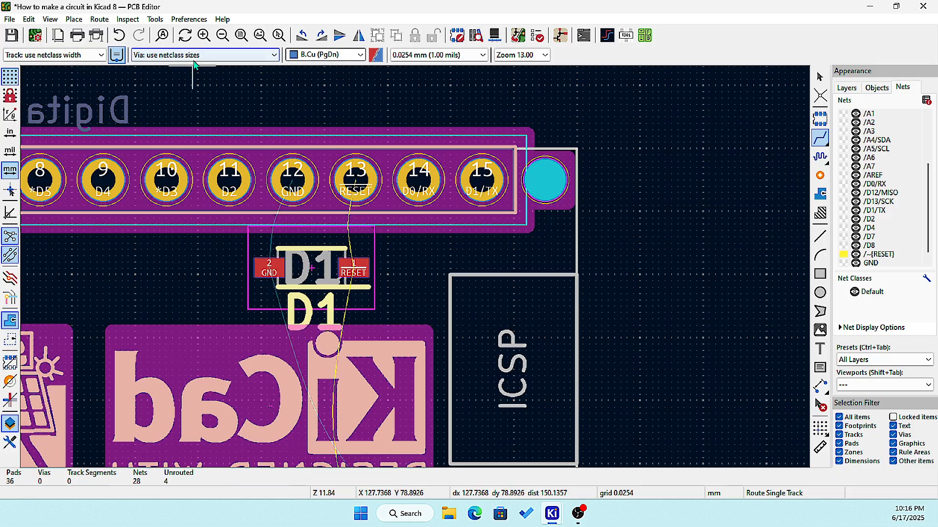
click(74, 54)
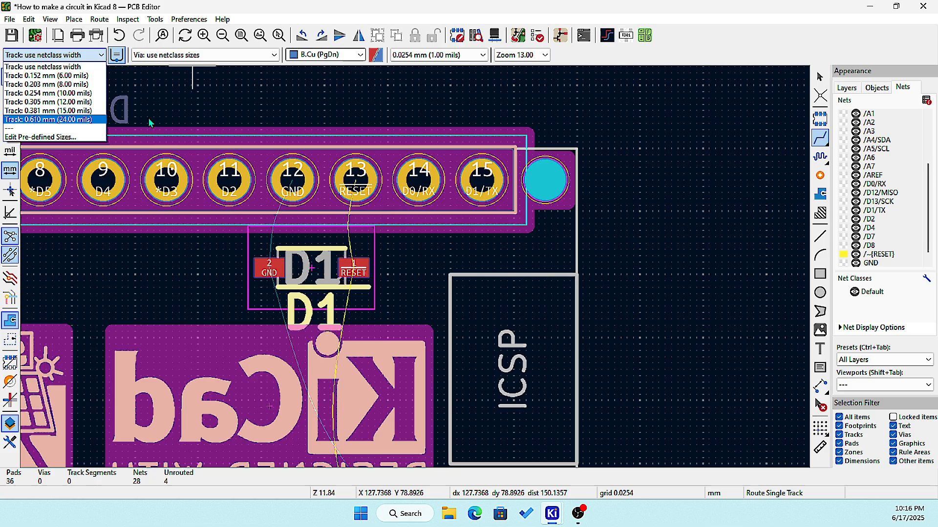
click(9, 155)
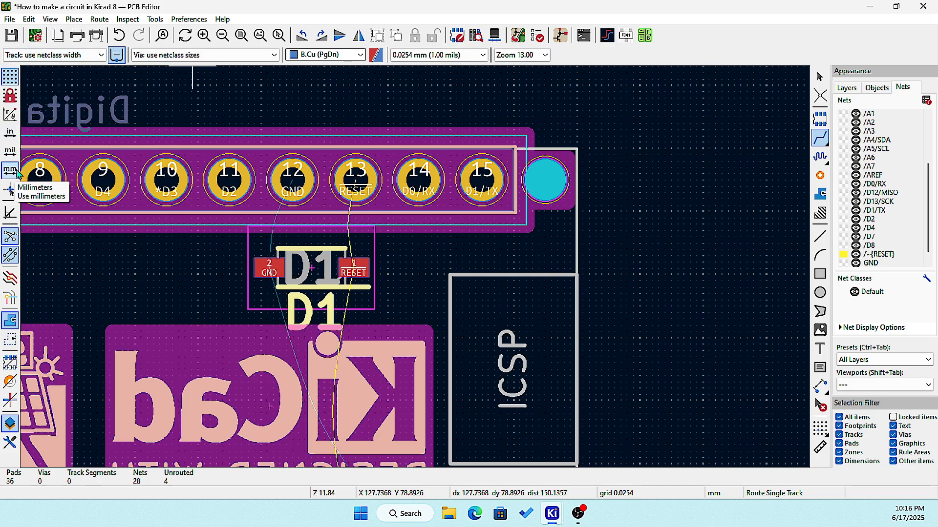
click(14, 155)
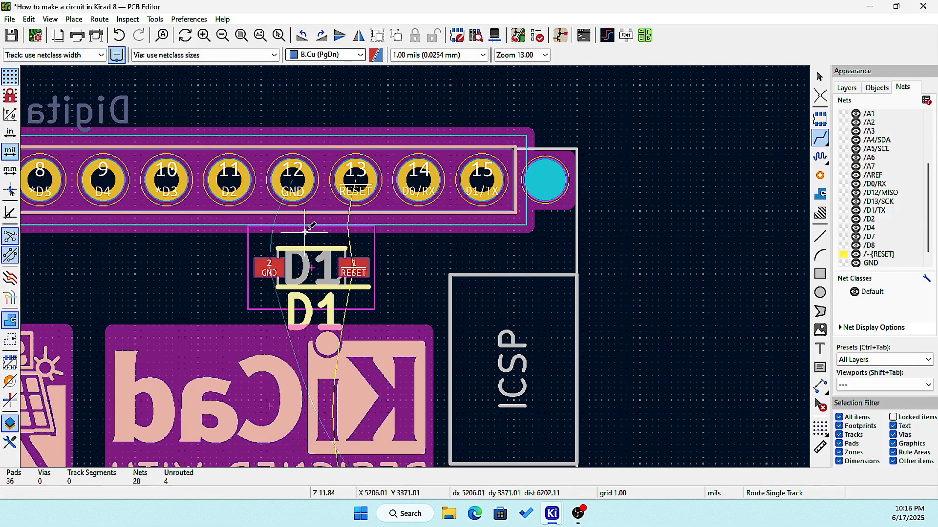
Step: Make F.Cu the active layer and route a GND track from J2 pin 12 to D1's pad 2
click(294, 178)
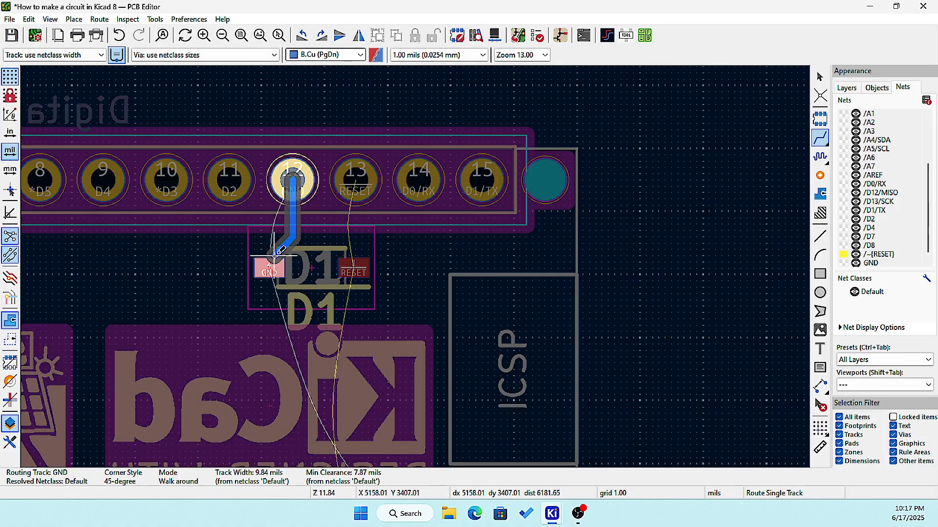
key(Escape)
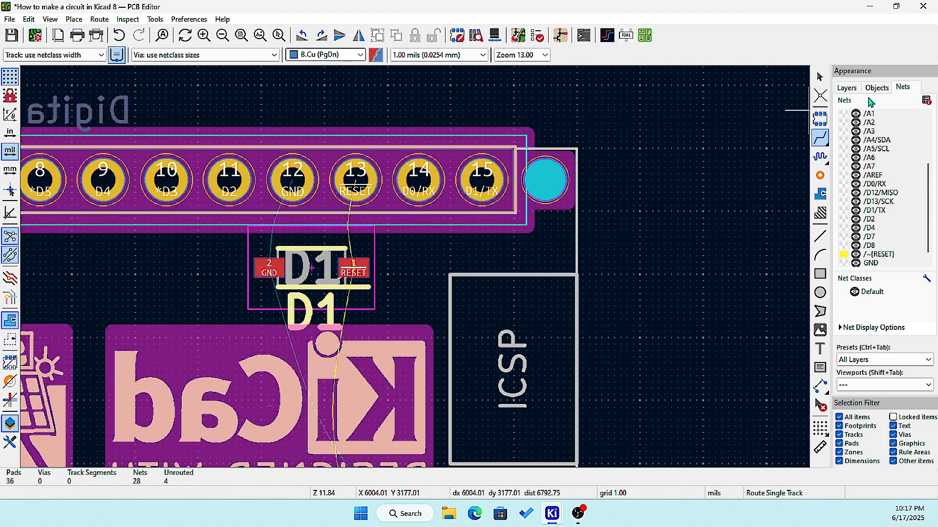
click(847, 88)
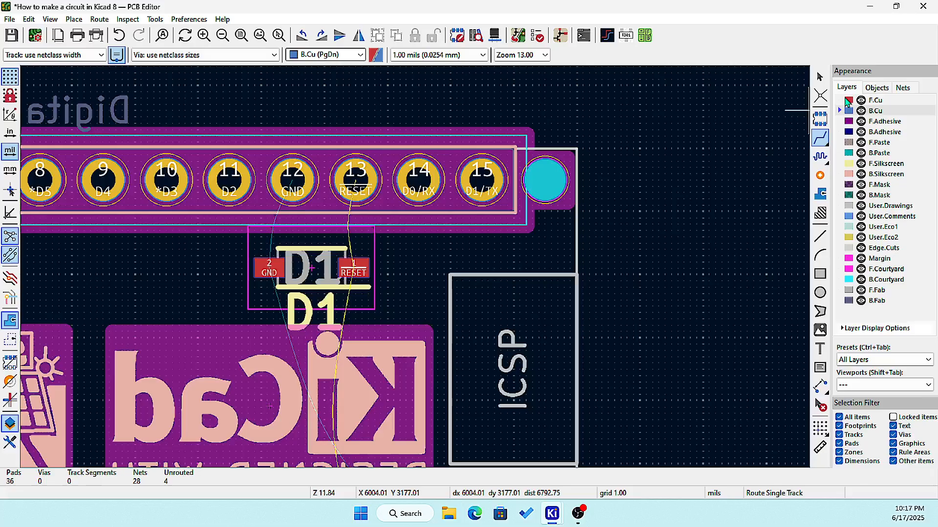
click(844, 101)
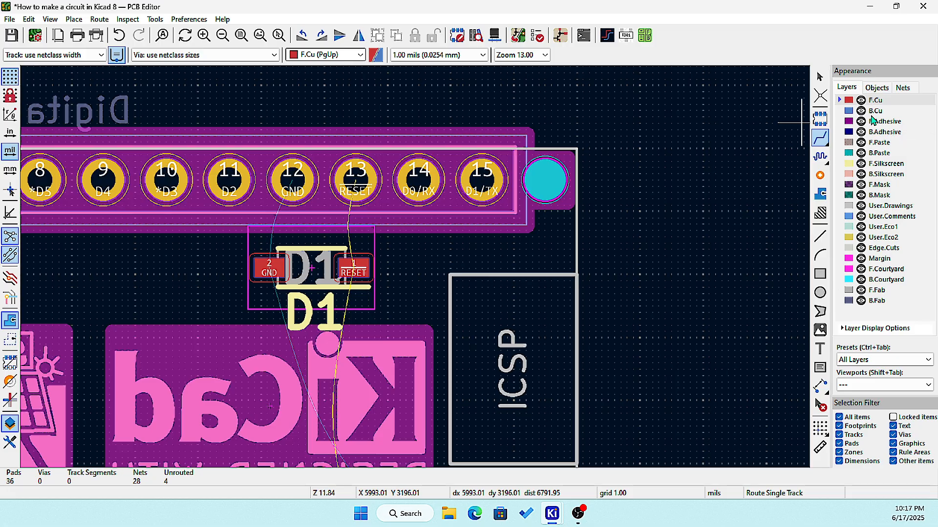
click(293, 180)
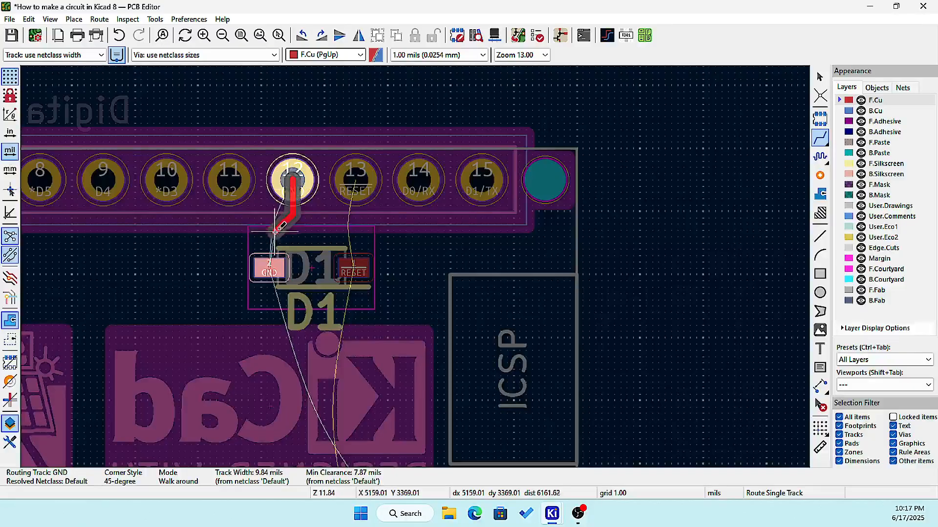
click(269, 265)
Step: Route the RESET net on F.Cu from D1's pad 1 to J2 pin 13 and to J1 pin 13
click(354, 268)
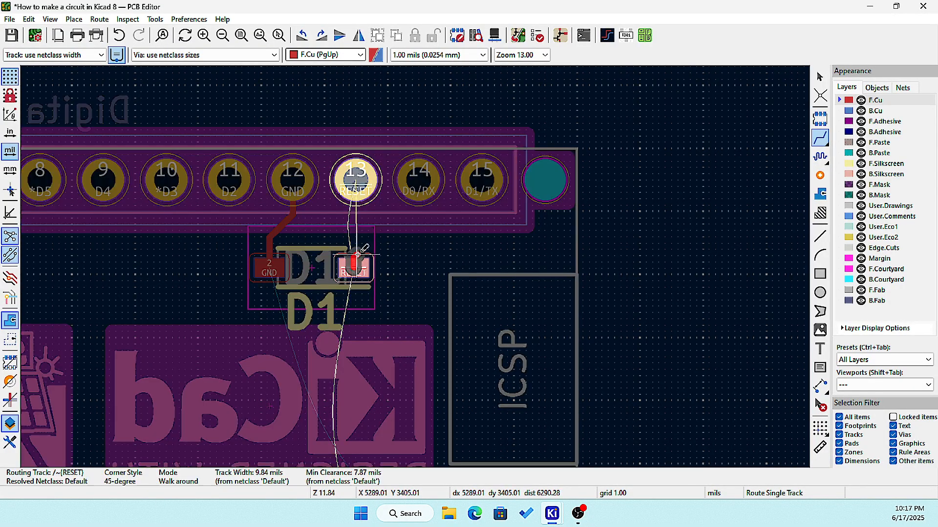
click(354, 200)
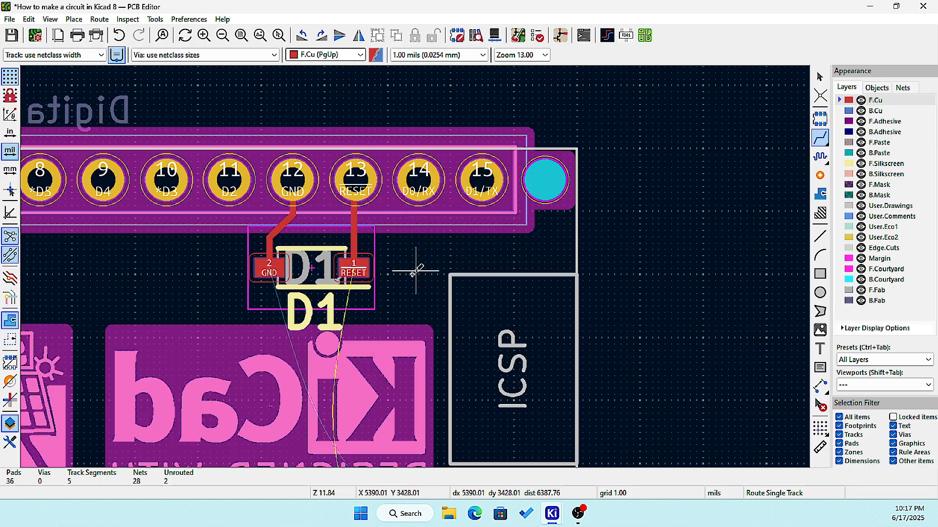
scroll(400, 279, up, 2)
scroll(420, 357, down, 5)
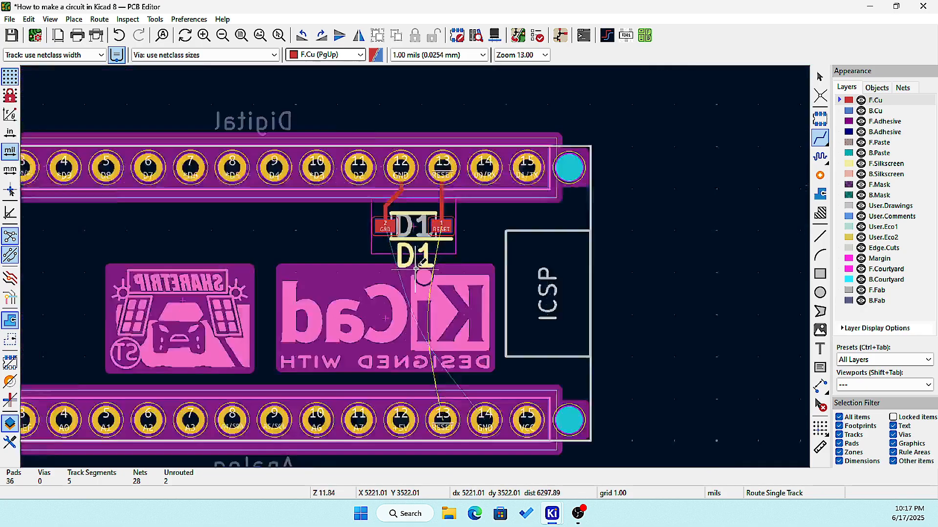
scroll(421, 356, up, 4)
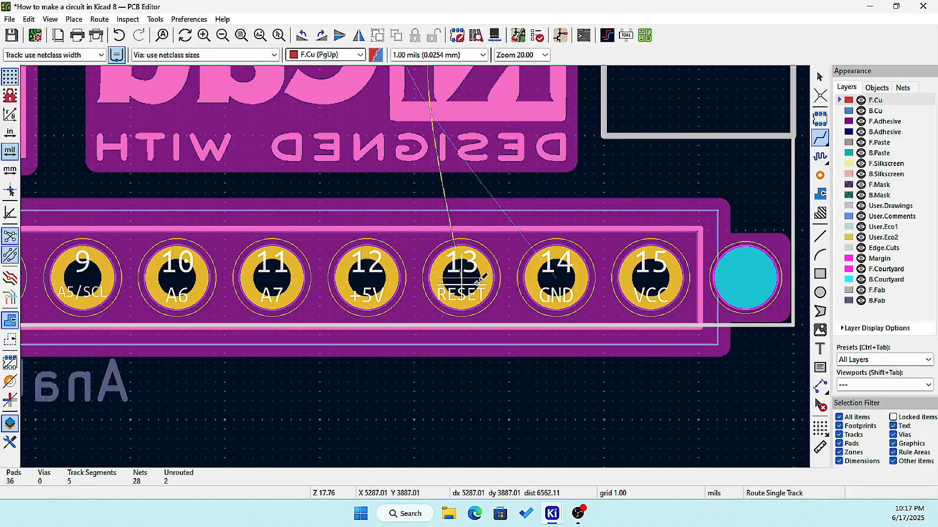
scroll(461, 283, down, 4)
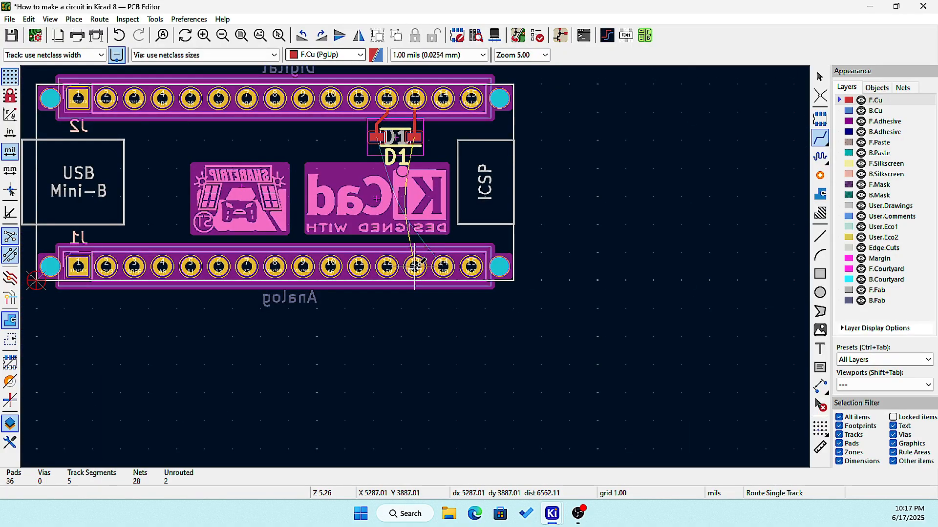
click(415, 267)
click(415, 137)
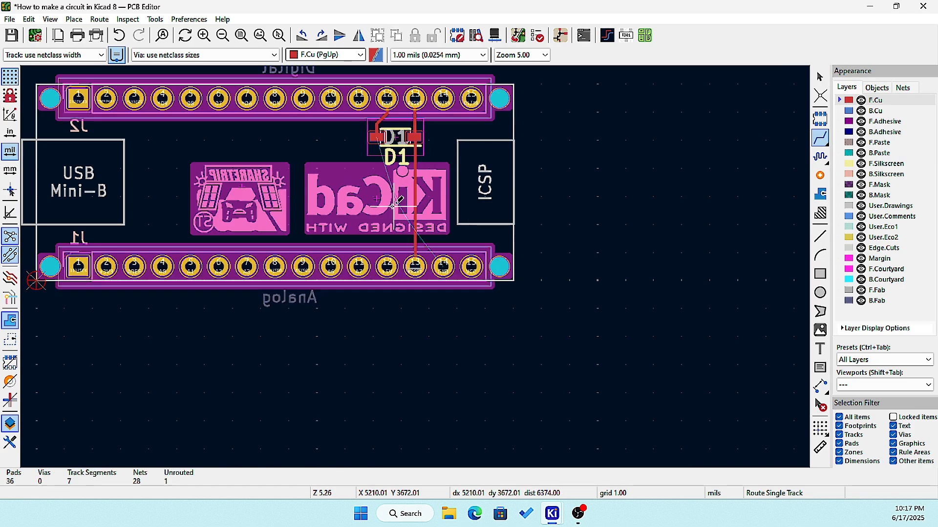
Step: Check the remaining GND ratsnest line between D1 and J1 pin 14, and save the board
scroll(395, 233, up, 4)
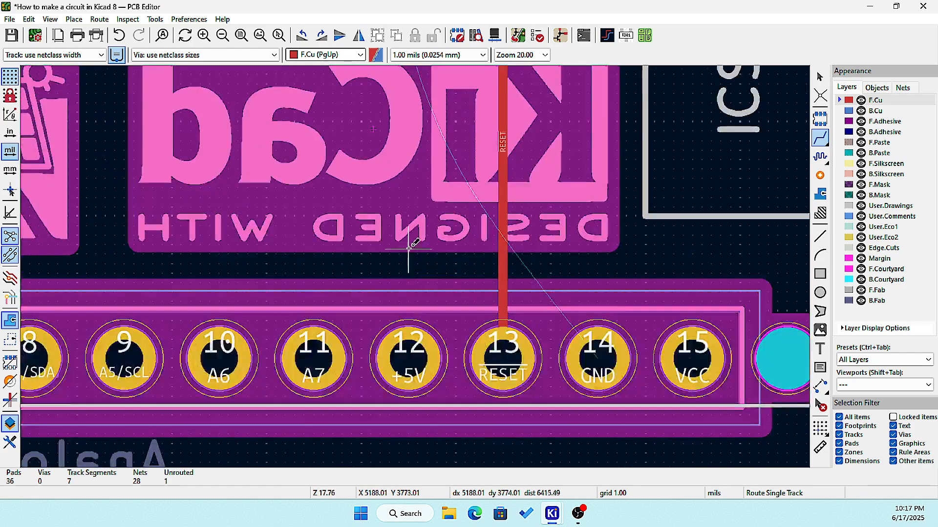
scroll(597, 359, down, 3)
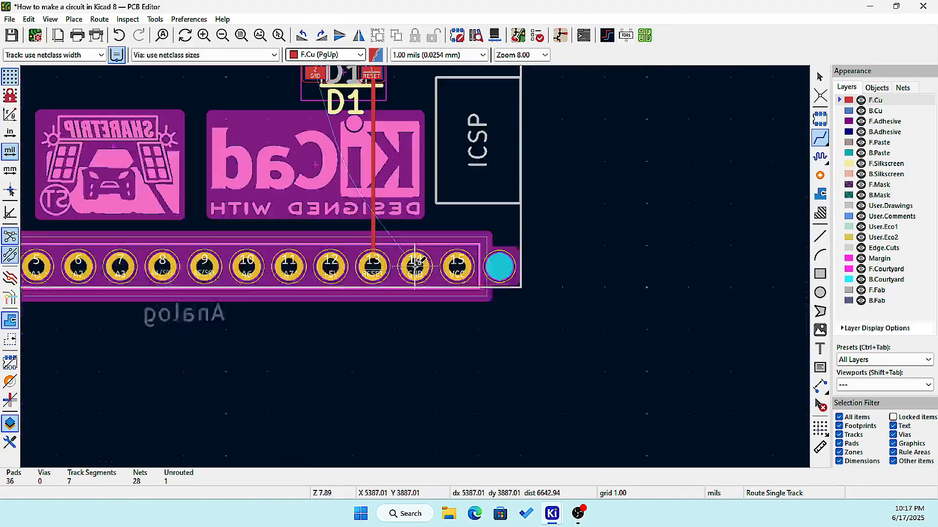
scroll(415, 266, down, 3)
scroll(383, 184, up, 6)
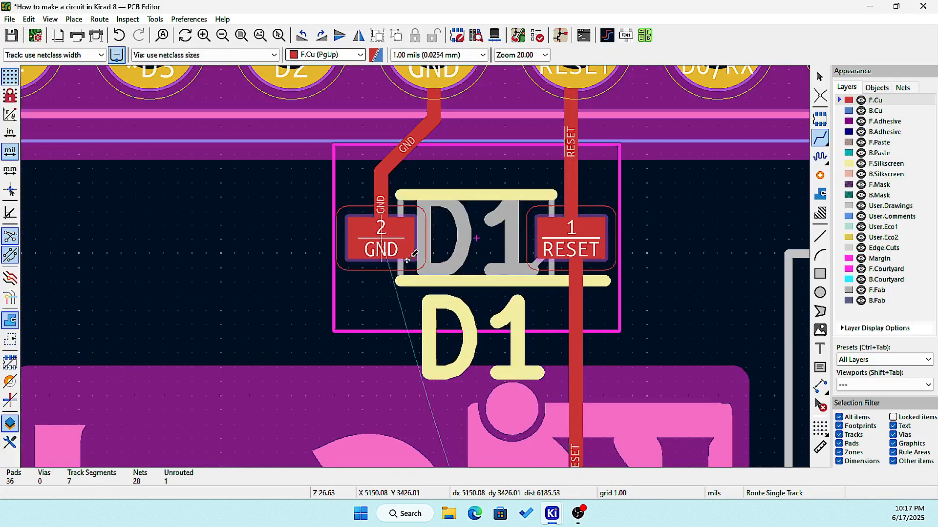
scroll(407, 260, down, 2)
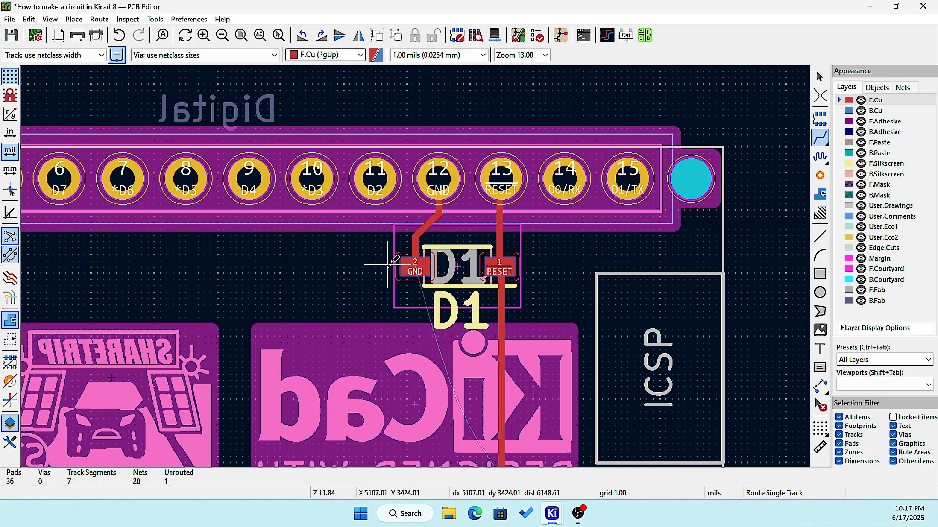
scroll(390, 265, down, 3)
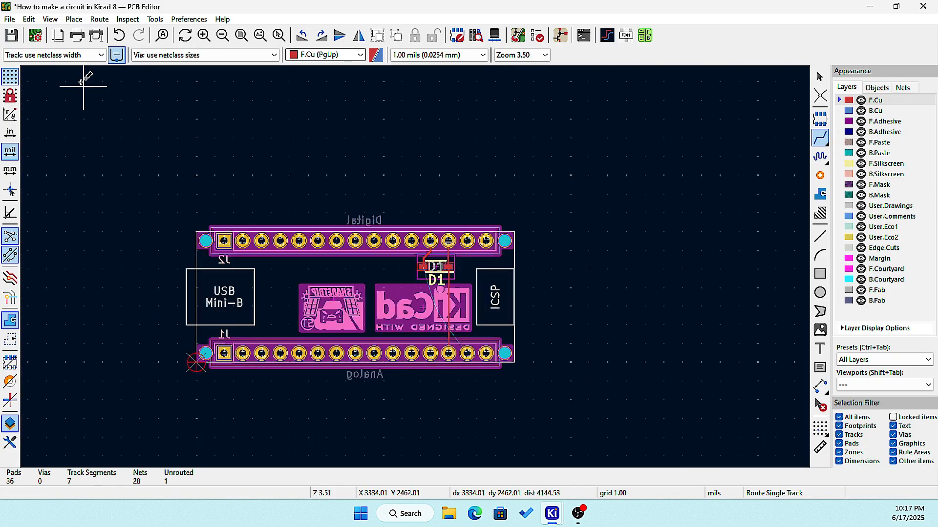
click(12, 35)
Step: Inspect the text size, thickness and layer of D1's silkscreen reference without changing them
scroll(410, 281, up, 3)
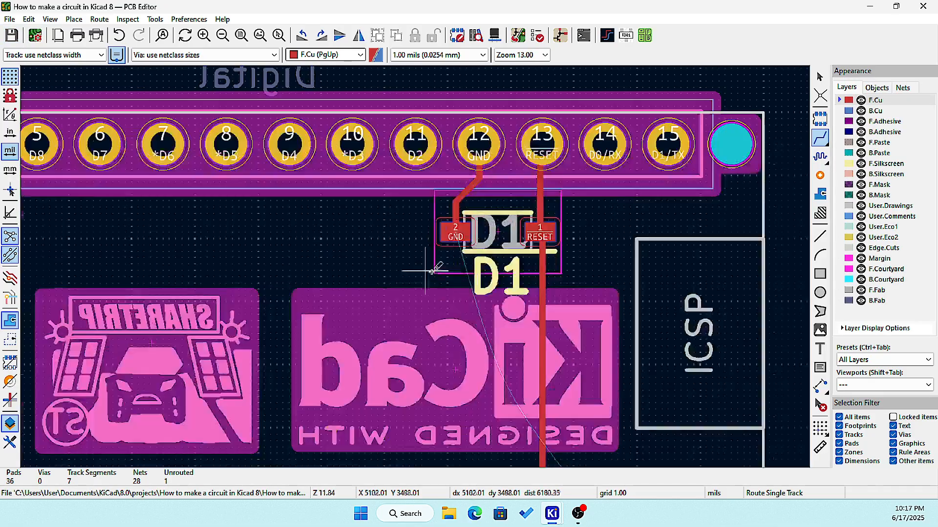
scroll(549, 242, up, 1)
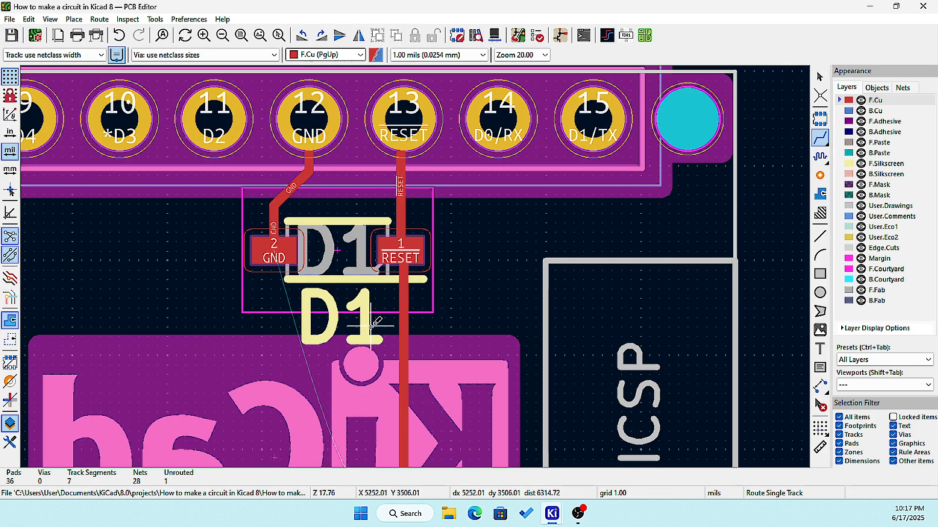
key(Escape)
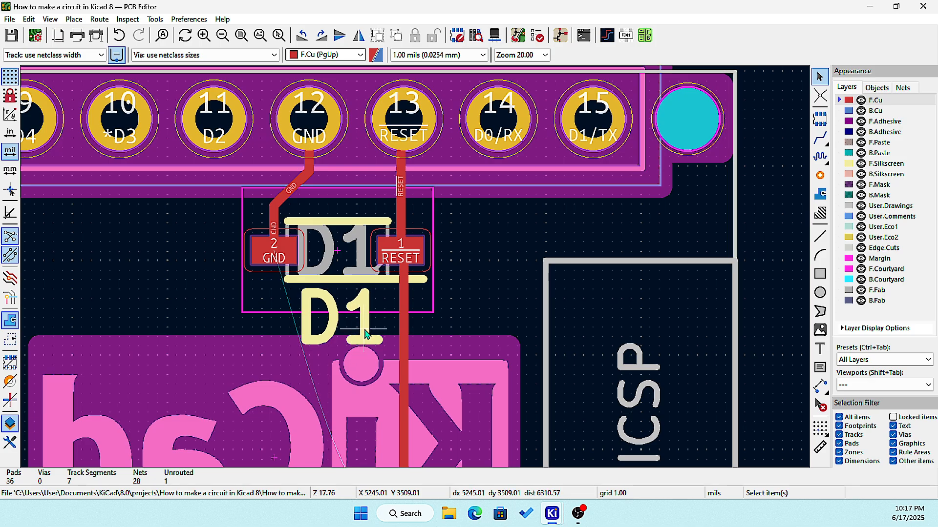
click(365, 334)
double_click(364, 332)
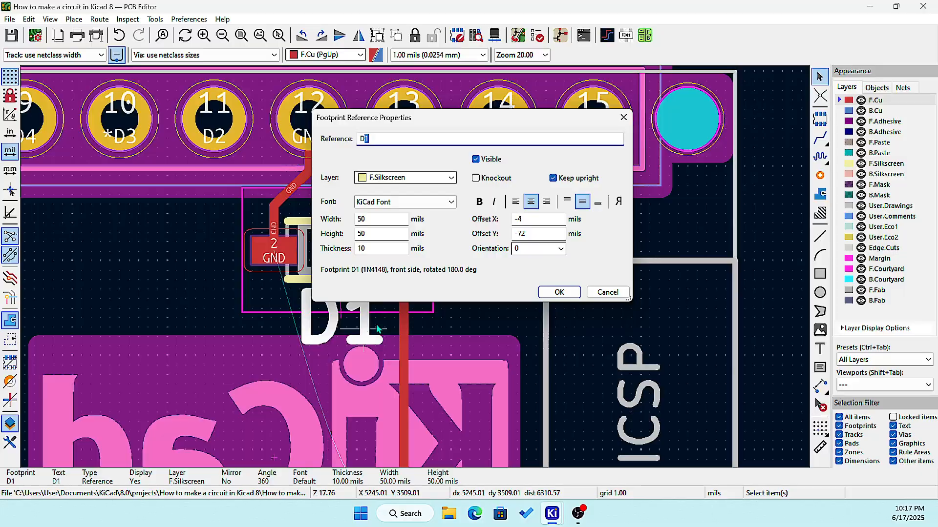
click(560, 292)
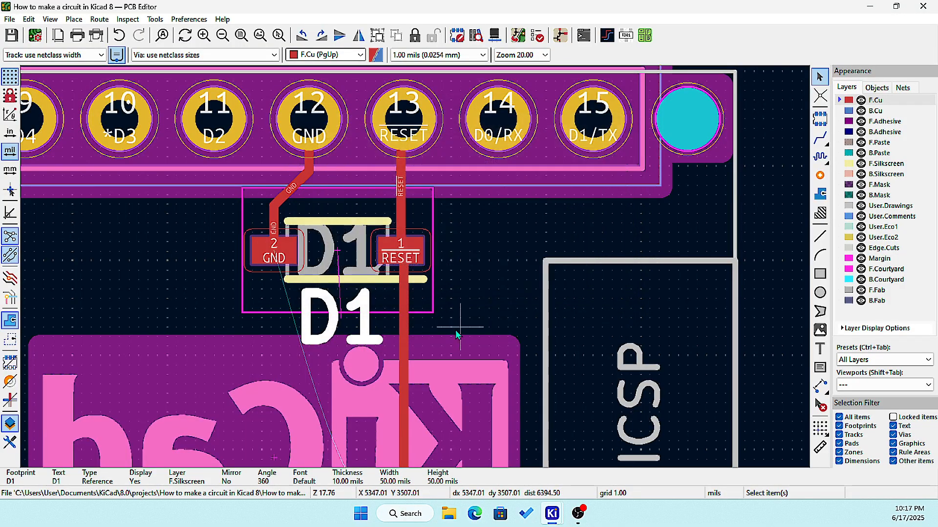
double_click(366, 335)
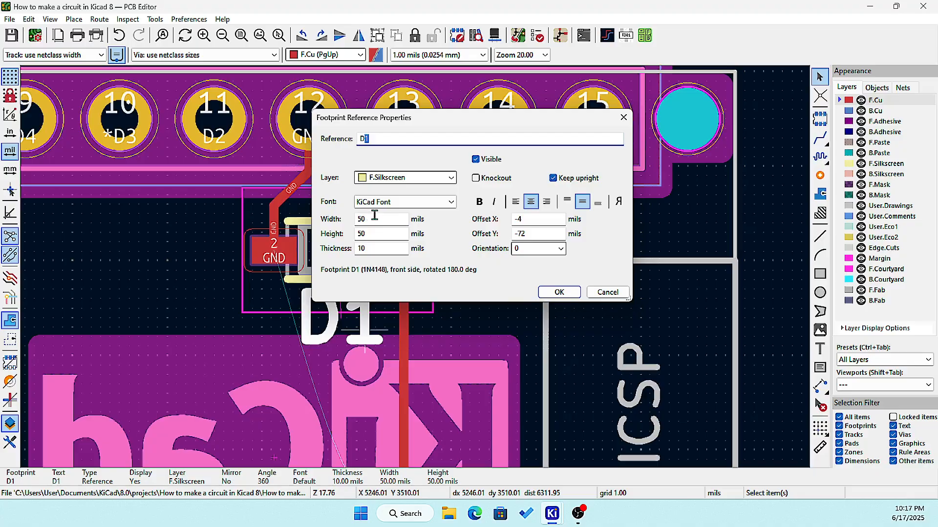
click(608, 292)
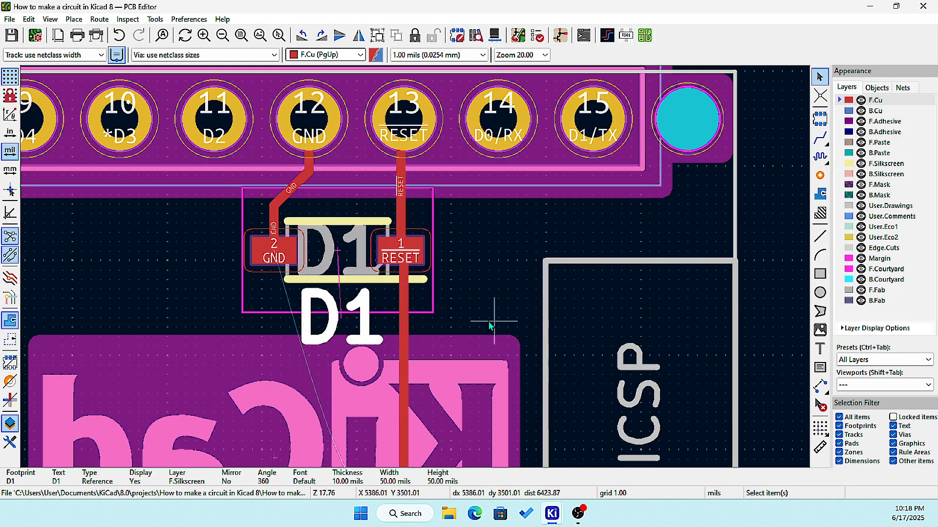
double_click(338, 324)
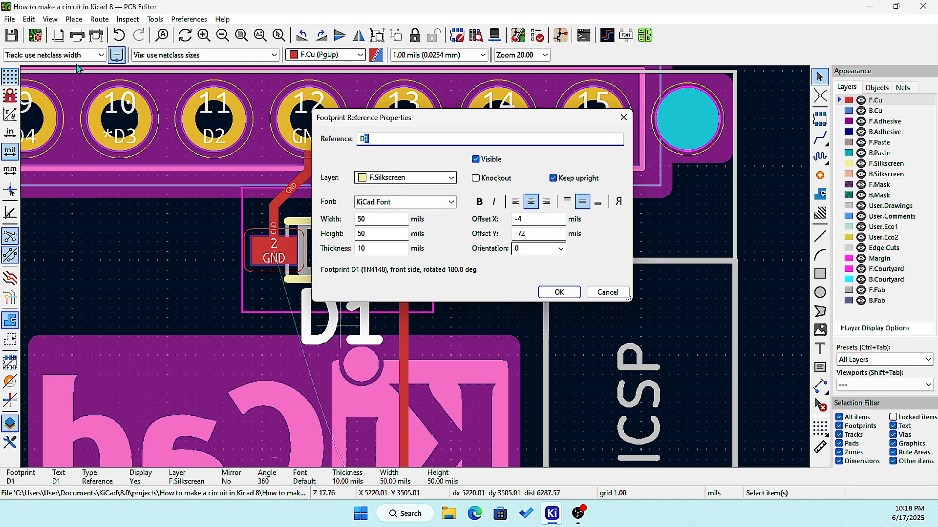
click(608, 292)
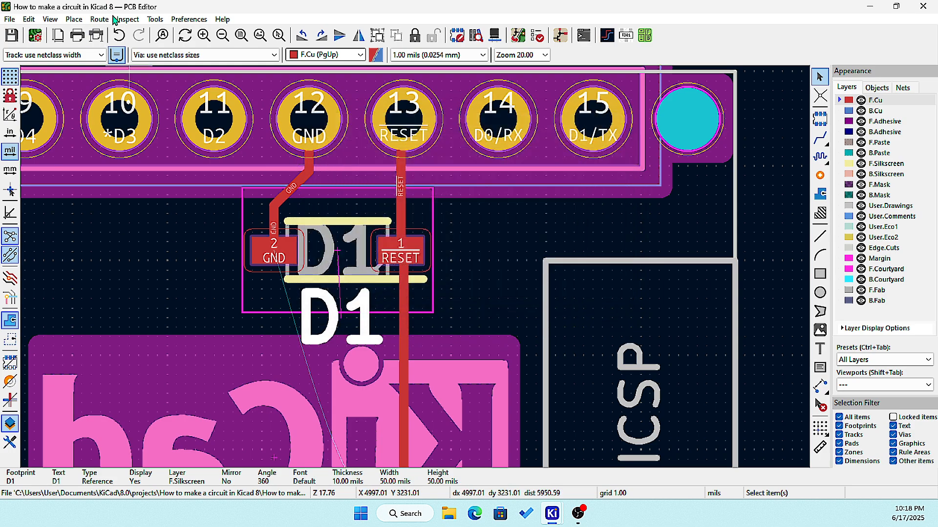
Step: Open the board in the 3D Viewer and examine D1's pads and reference label up close
click(50, 20)
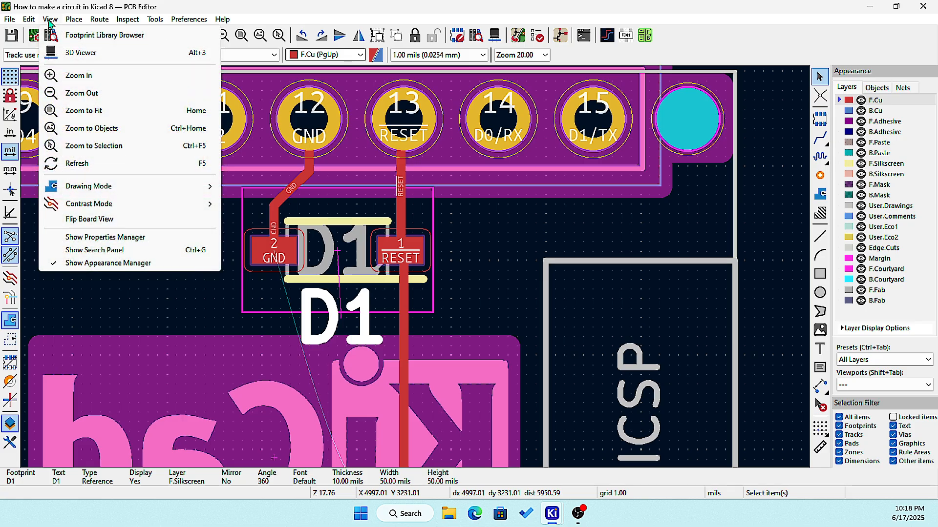
click(79, 53)
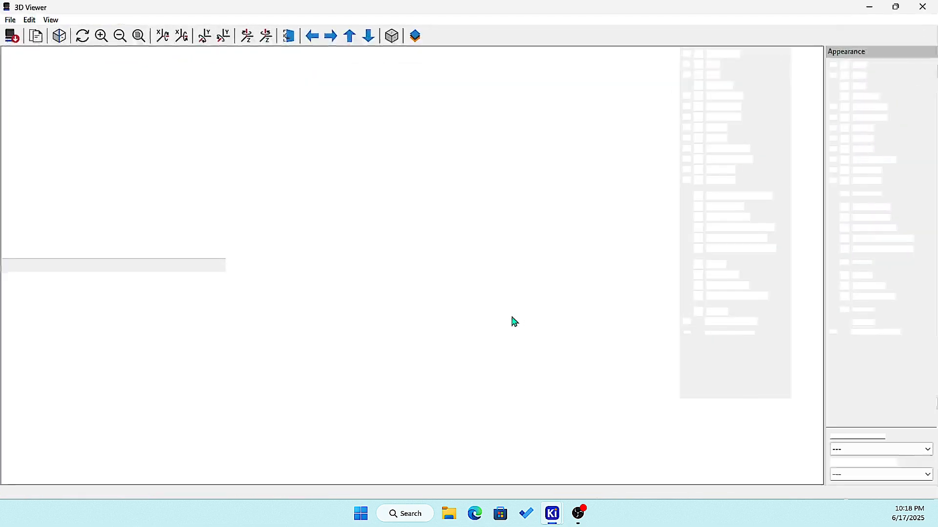
scroll(473, 257, up, 3)
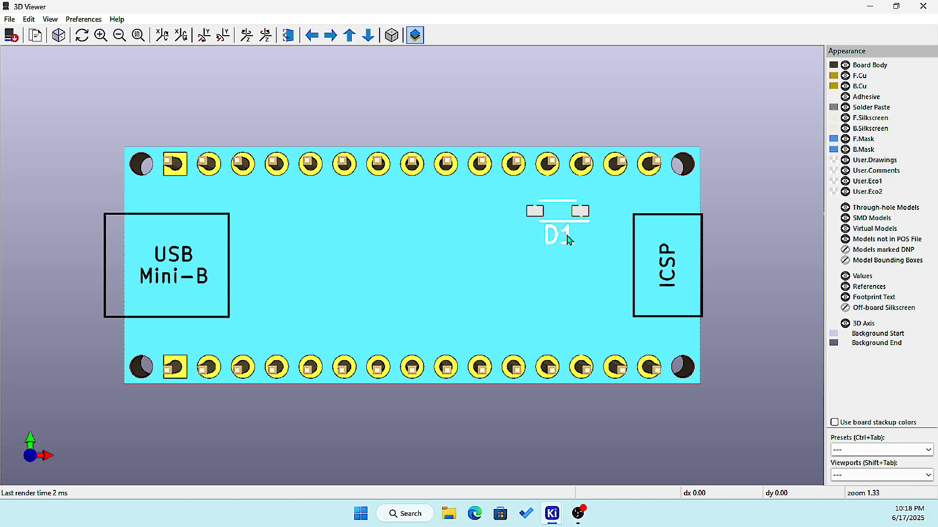
scroll(623, 228, up, 1)
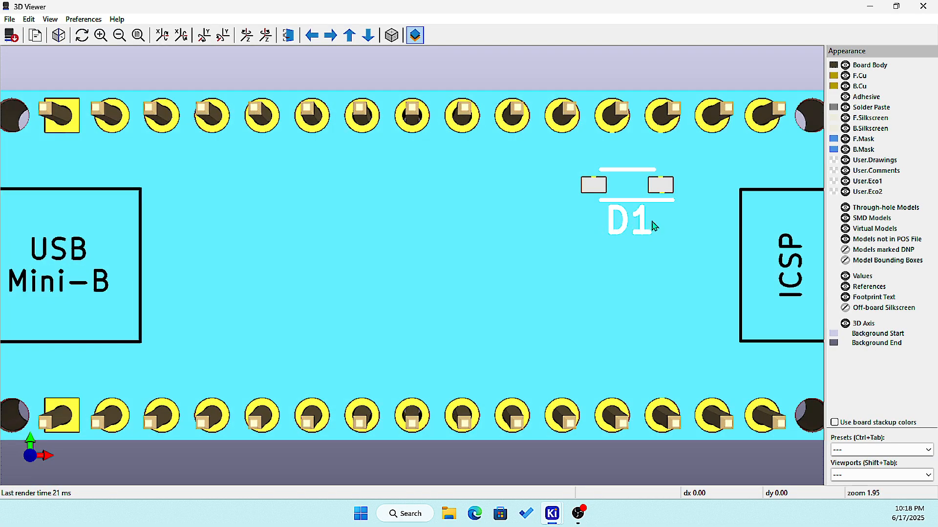
Step: Examine the front and back of the whole board with its silkscreen and pin headers in 3D, and close the 3D Viewer
scroll(652, 224, down, 3)
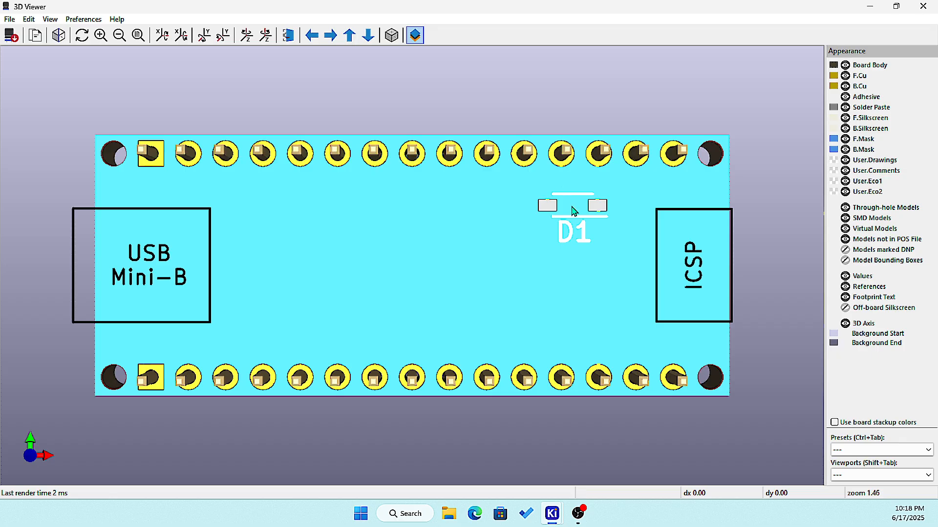
drag(585, 311, 528, 205)
drag(561, 248, 319, 128)
drag(250, 278, 245, 315)
drag(285, 288, 341, 408)
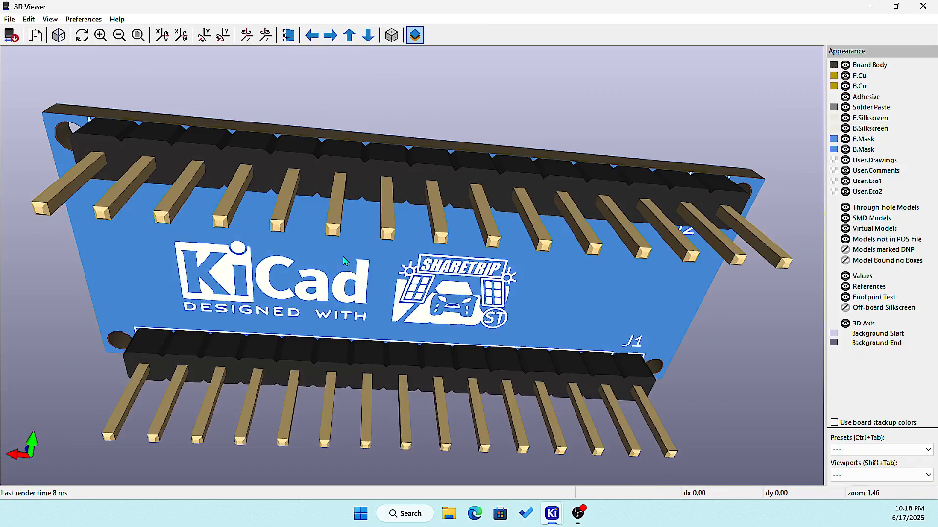
drag(344, 262, 456, 400)
drag(456, 308, 477, 277)
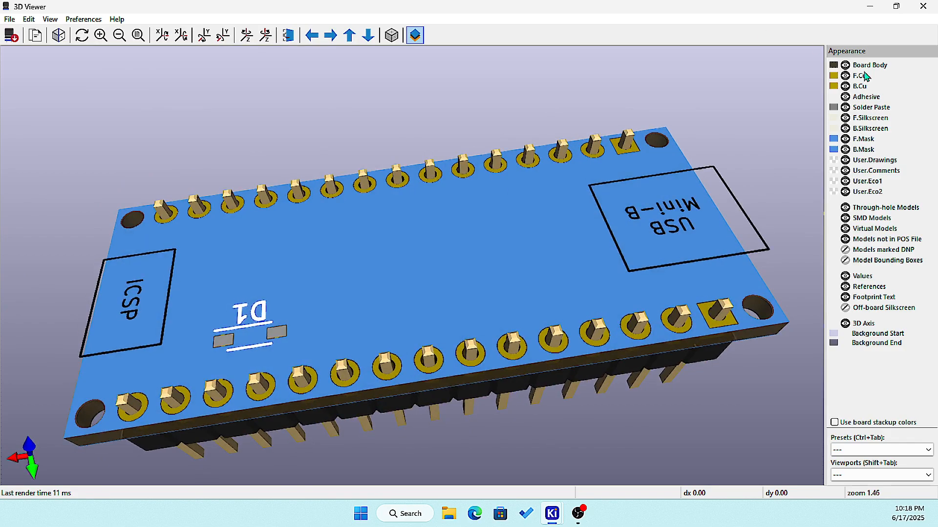
click(923, 6)
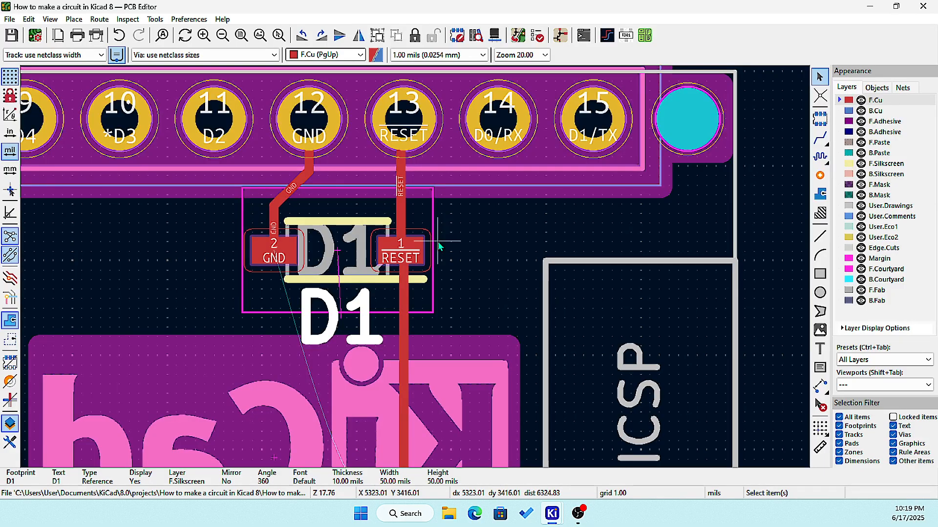
scroll(438, 241, down, 2)
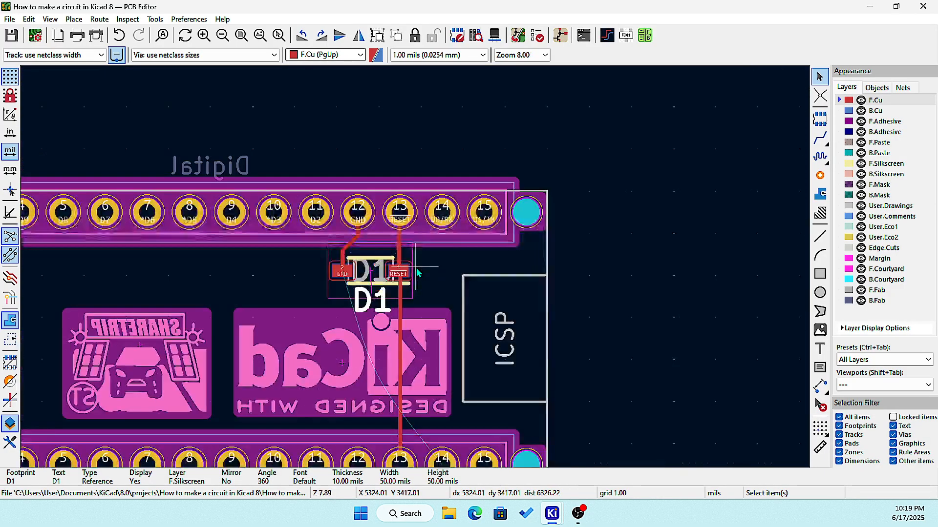
scroll(416, 267, up, 3)
scroll(416, 268, down, 2)
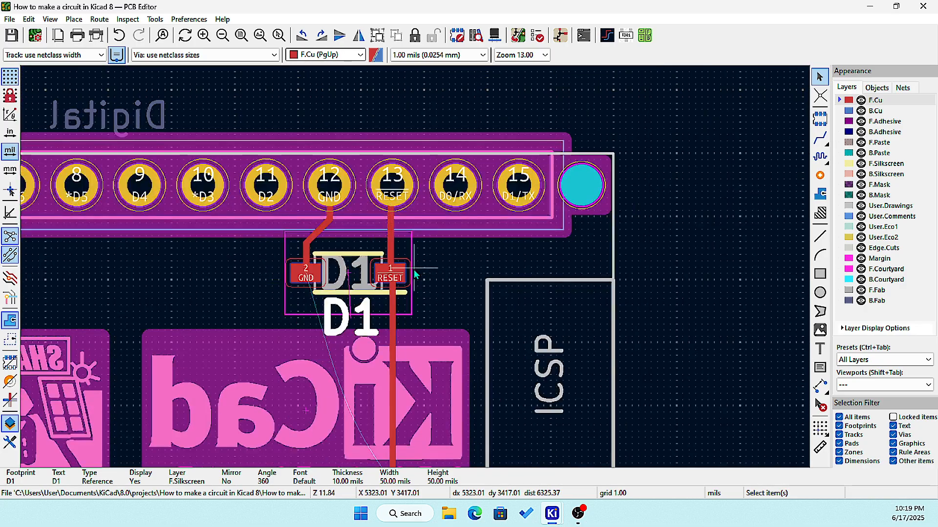